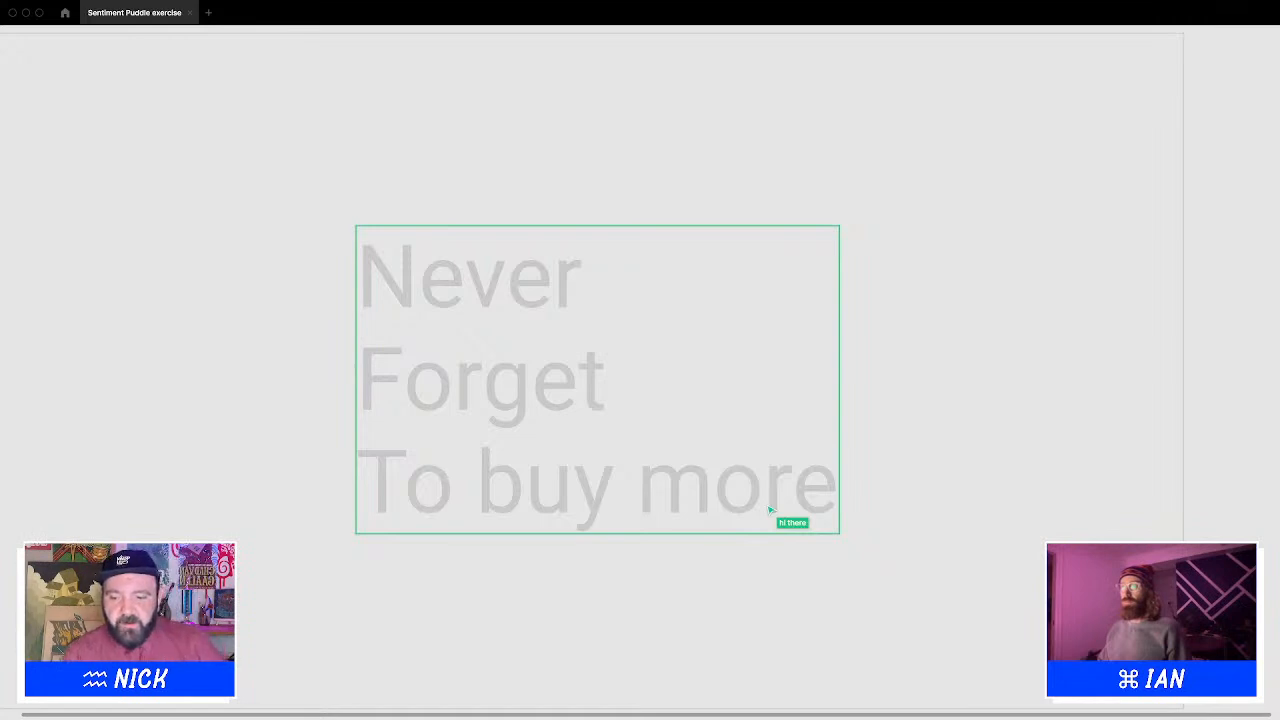
left_click(858, 482)
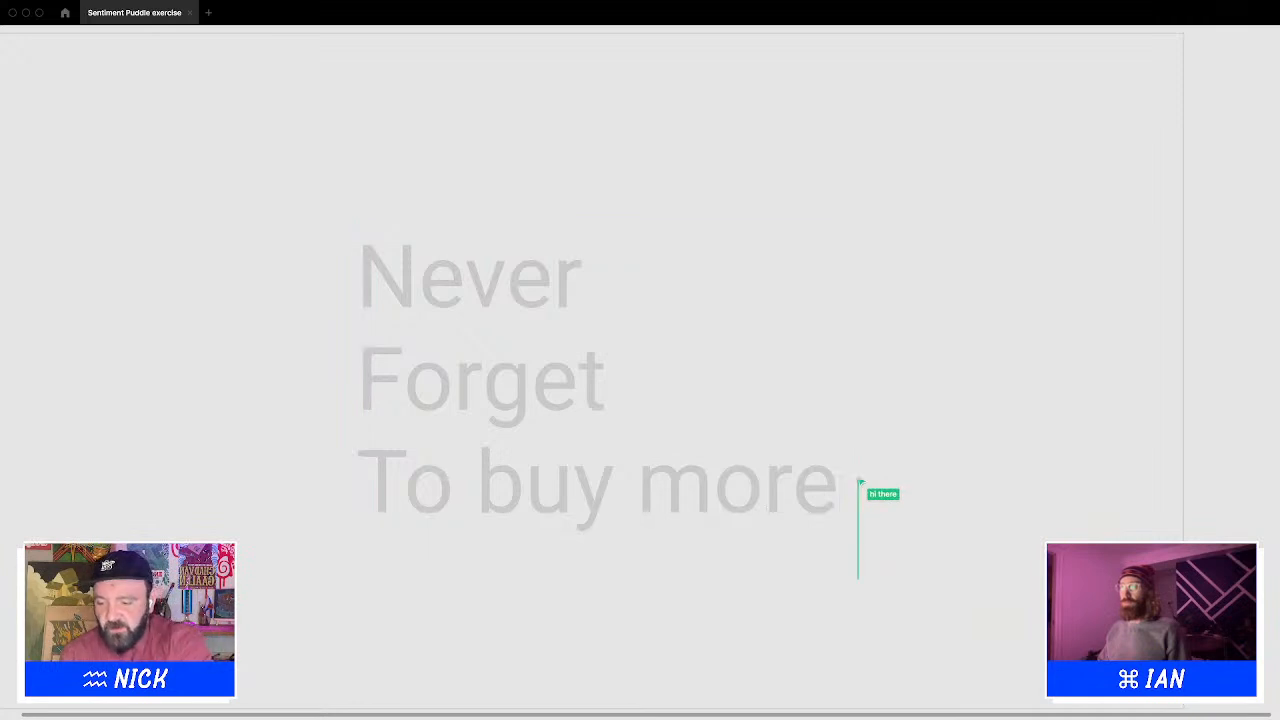
key("Escape")
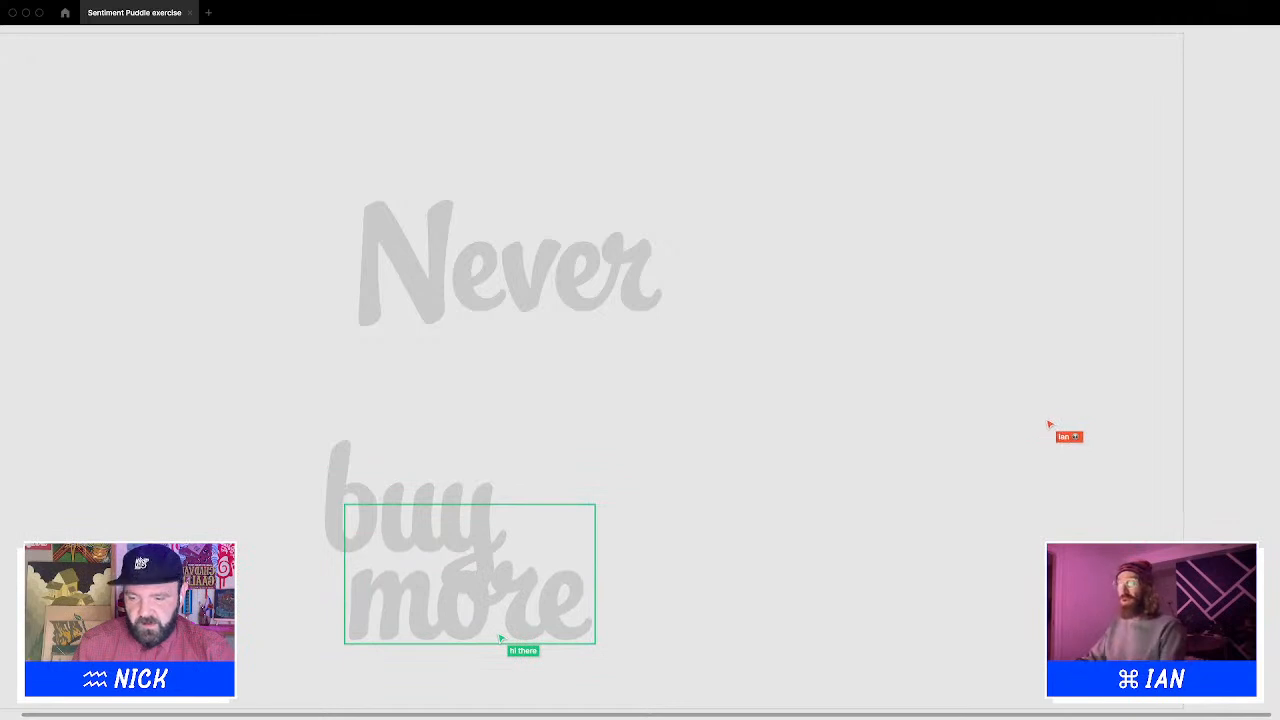
Nudge the 'more' text box slightly down and to the right
mouse_move(735, 699)
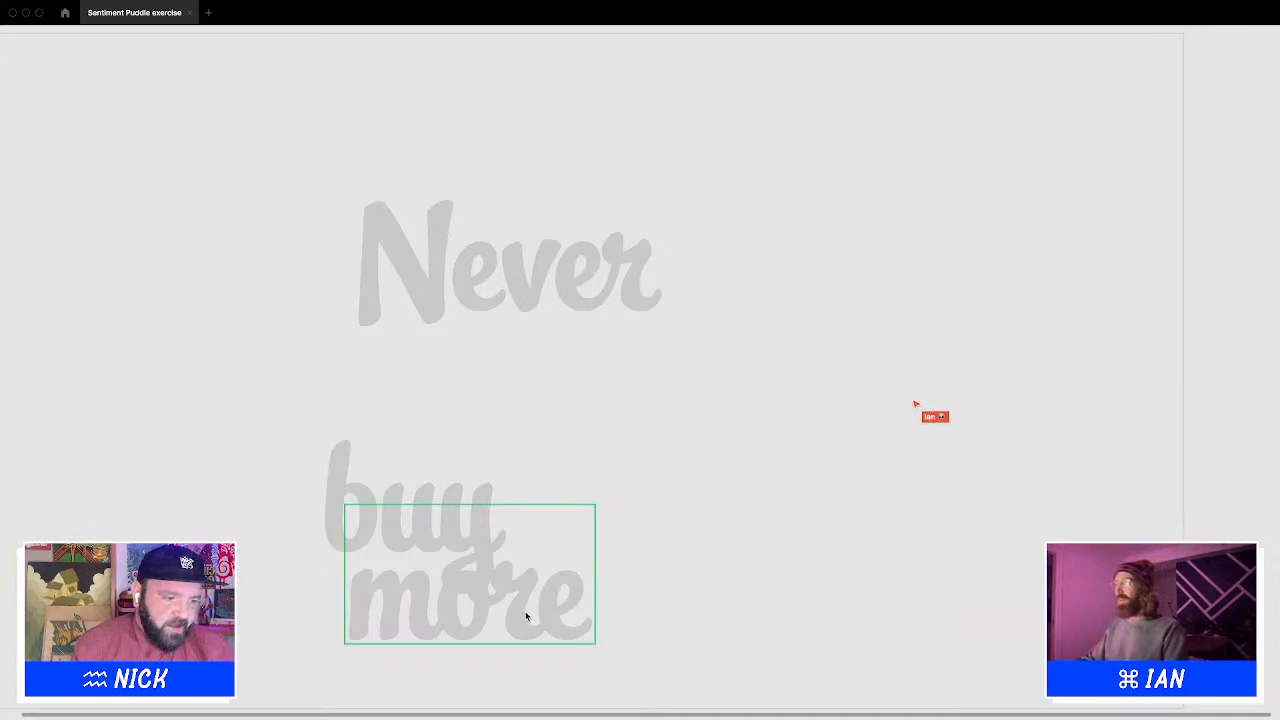
left_click_drag(526, 615, 534, 623)
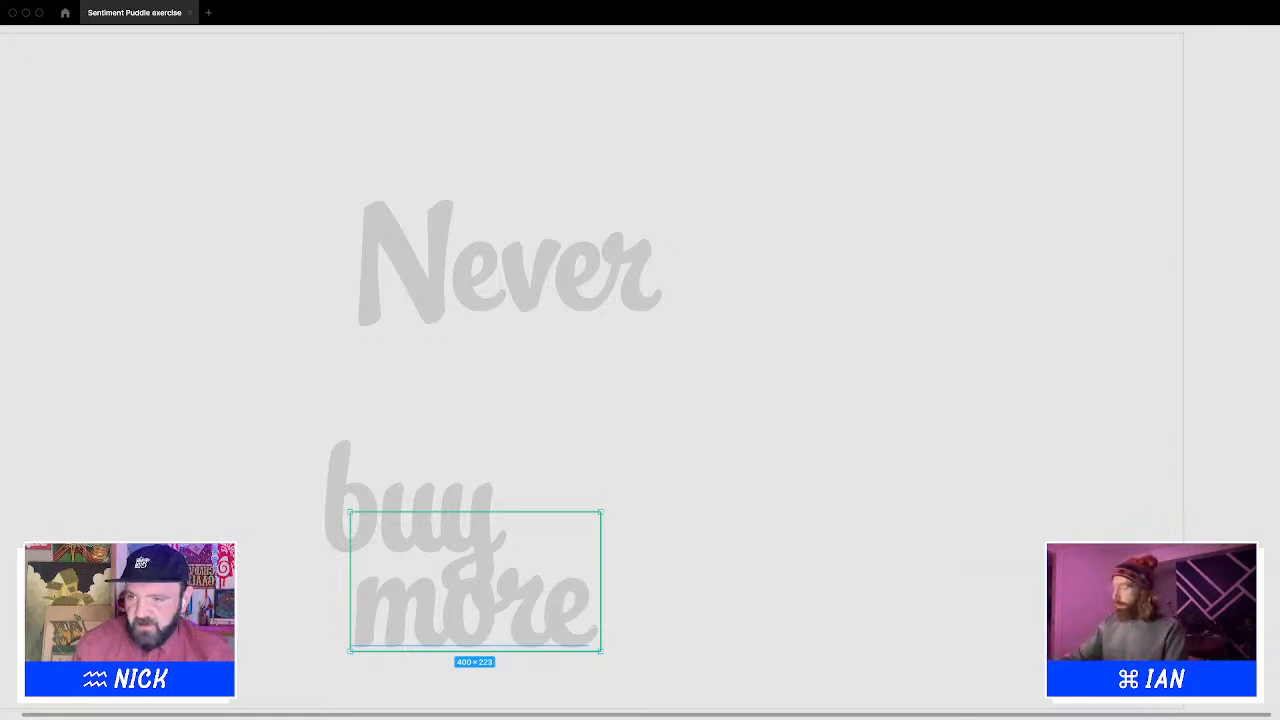
Switch to the browser and search Google for bored apes
key("ctrl+Left")
key("ctrl+Left")
key("ctrl+Right")
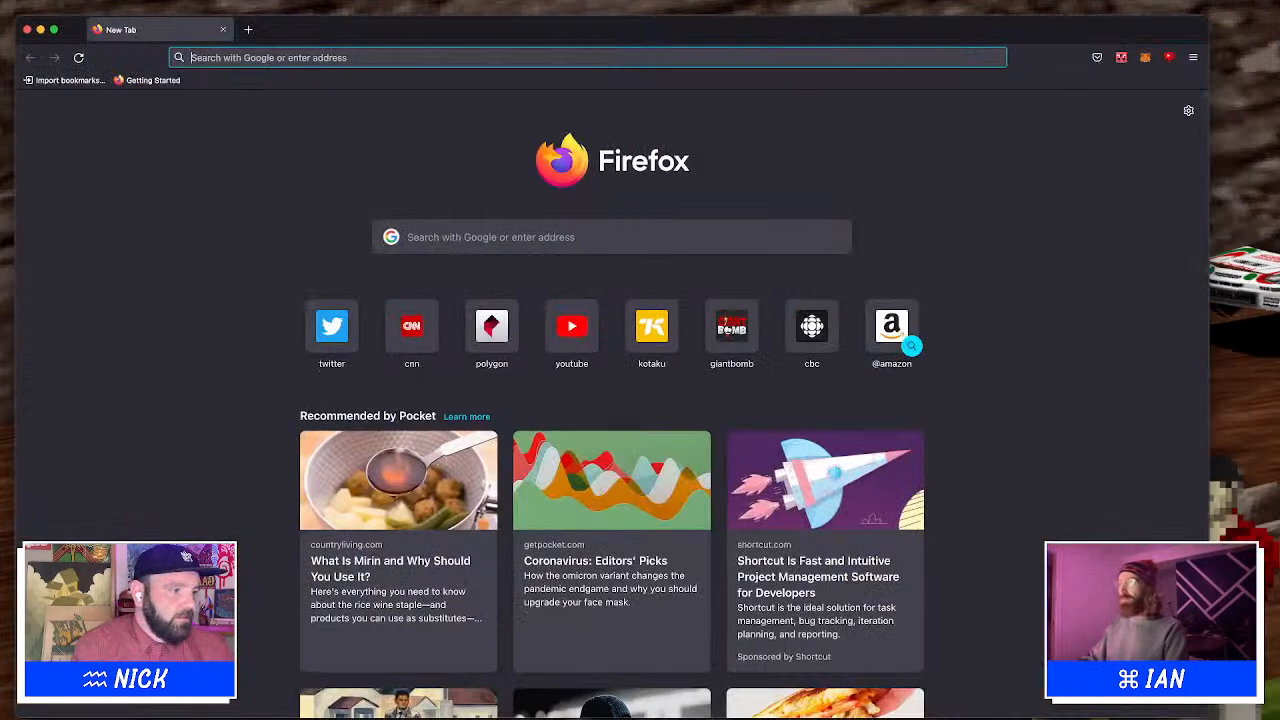
type("bored apes")
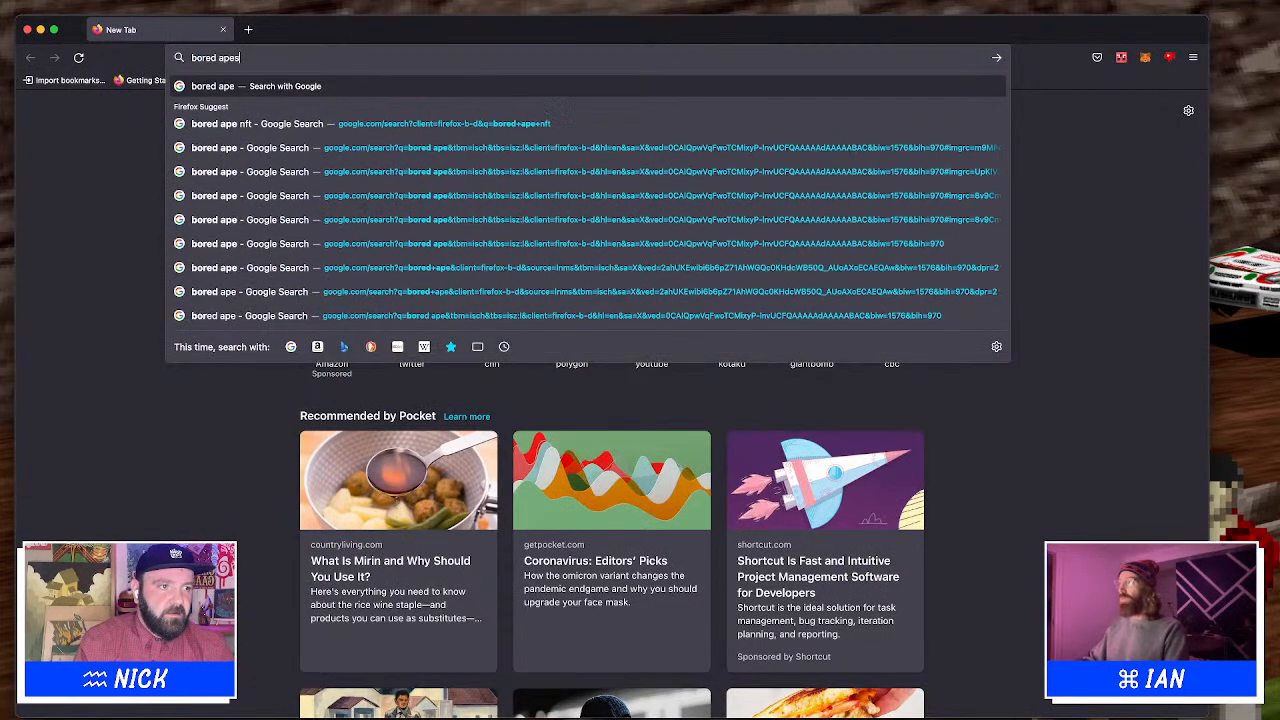
key("Return")
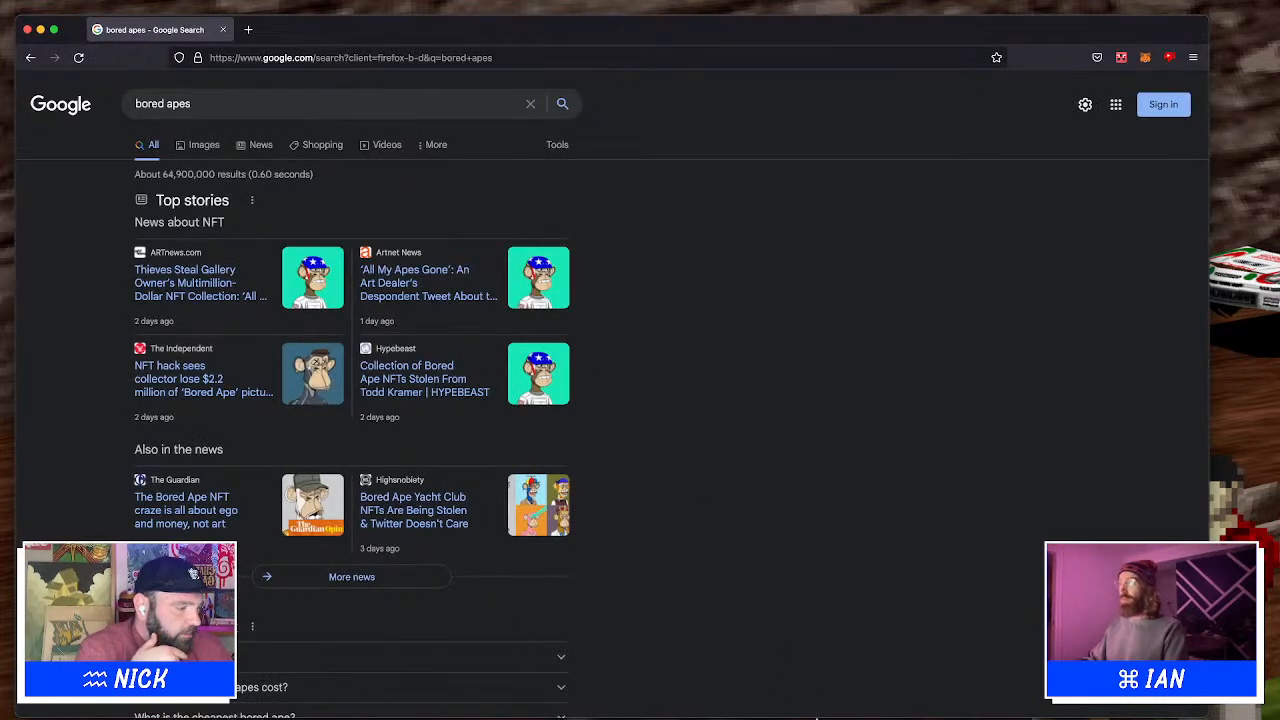
Open the image results for bored apes and scroll through them
left_click(806, 694)
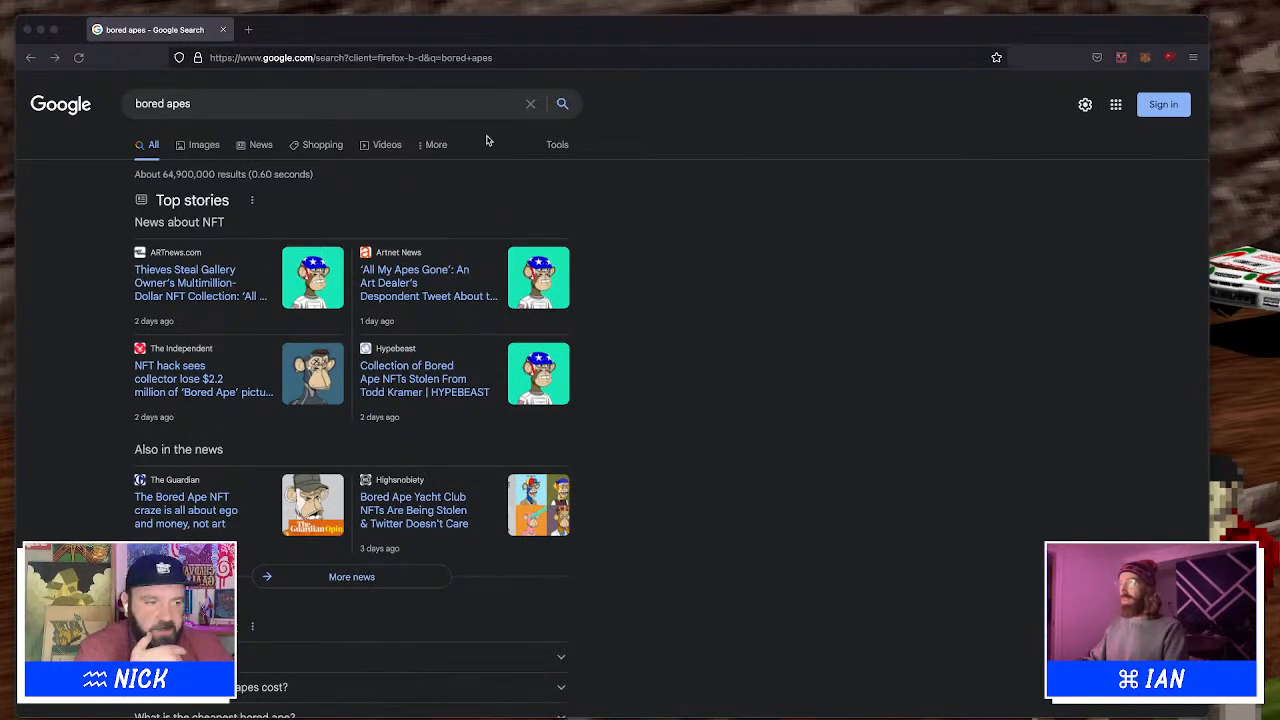
left_click(287, 173)
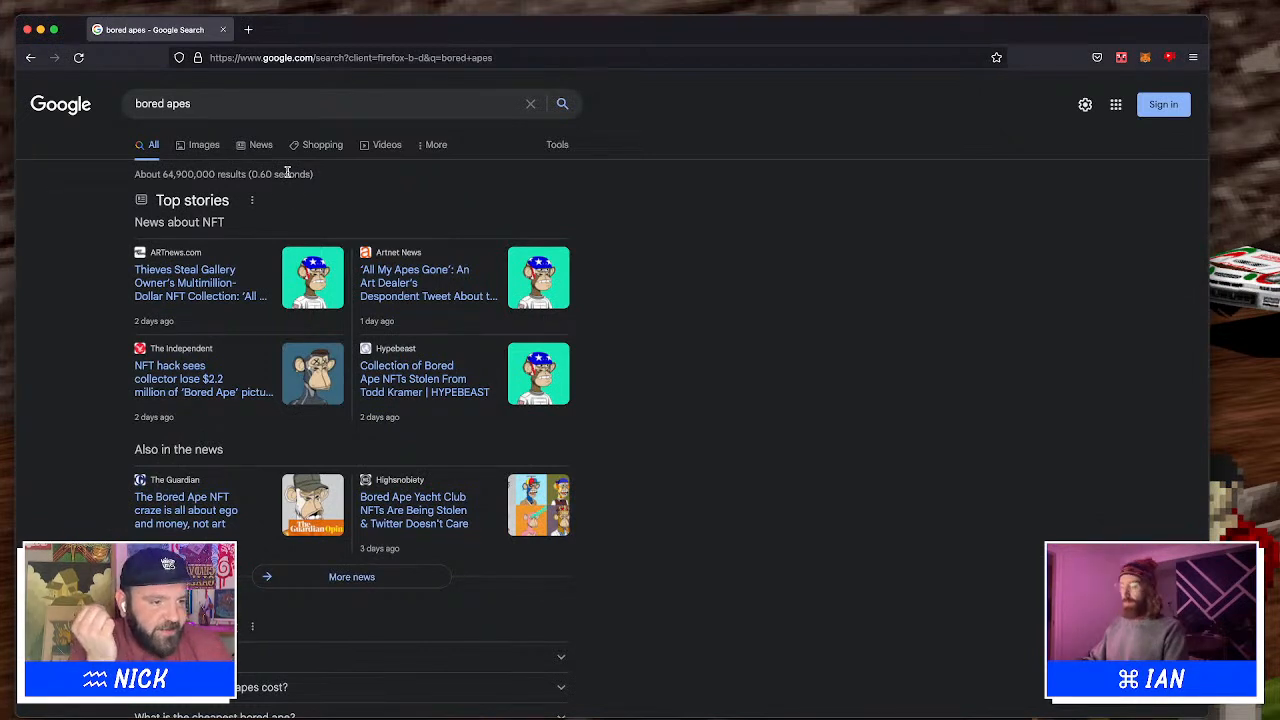
left_click(210, 147)
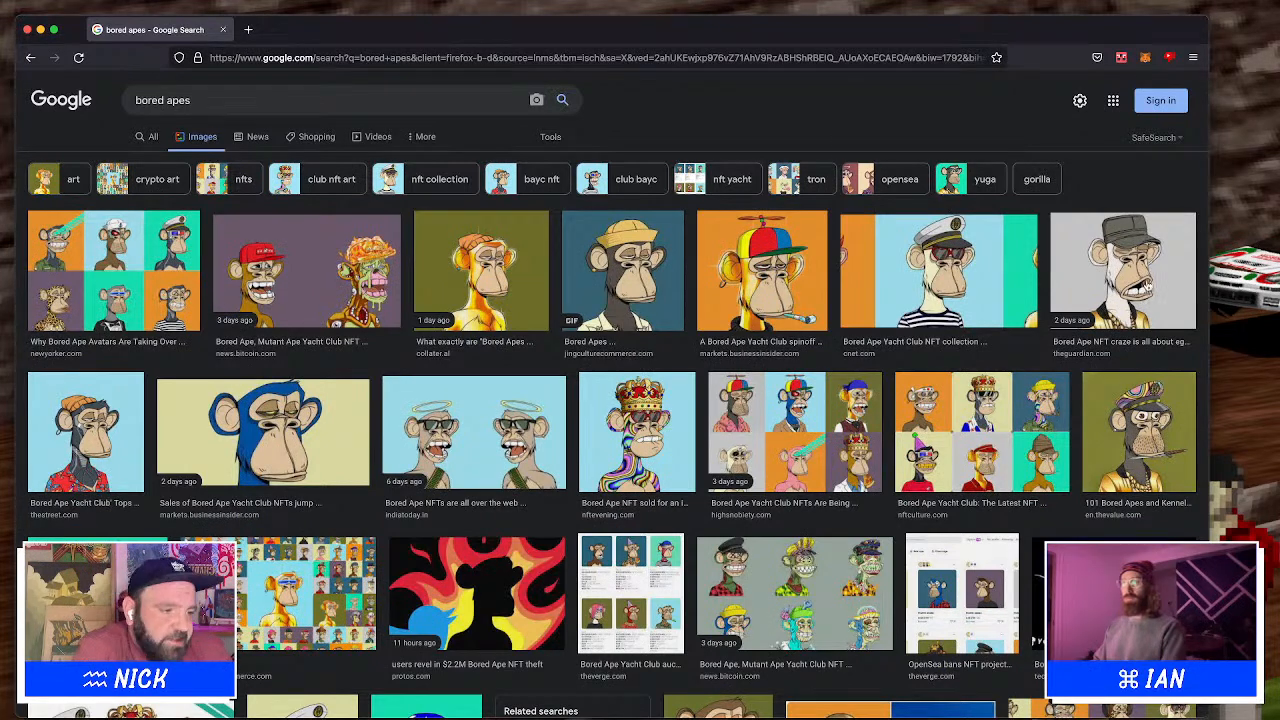
scroll(977, 441, "down", 1)
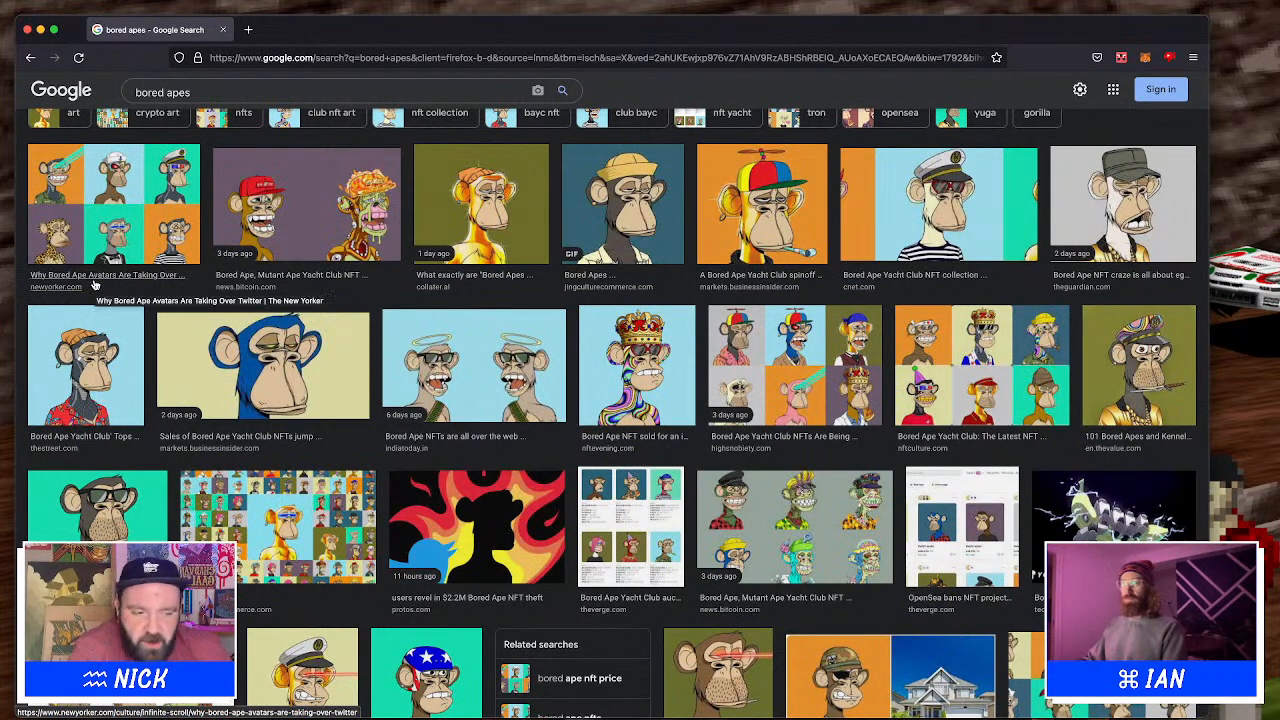
scroll(215, 333, "down", 2)
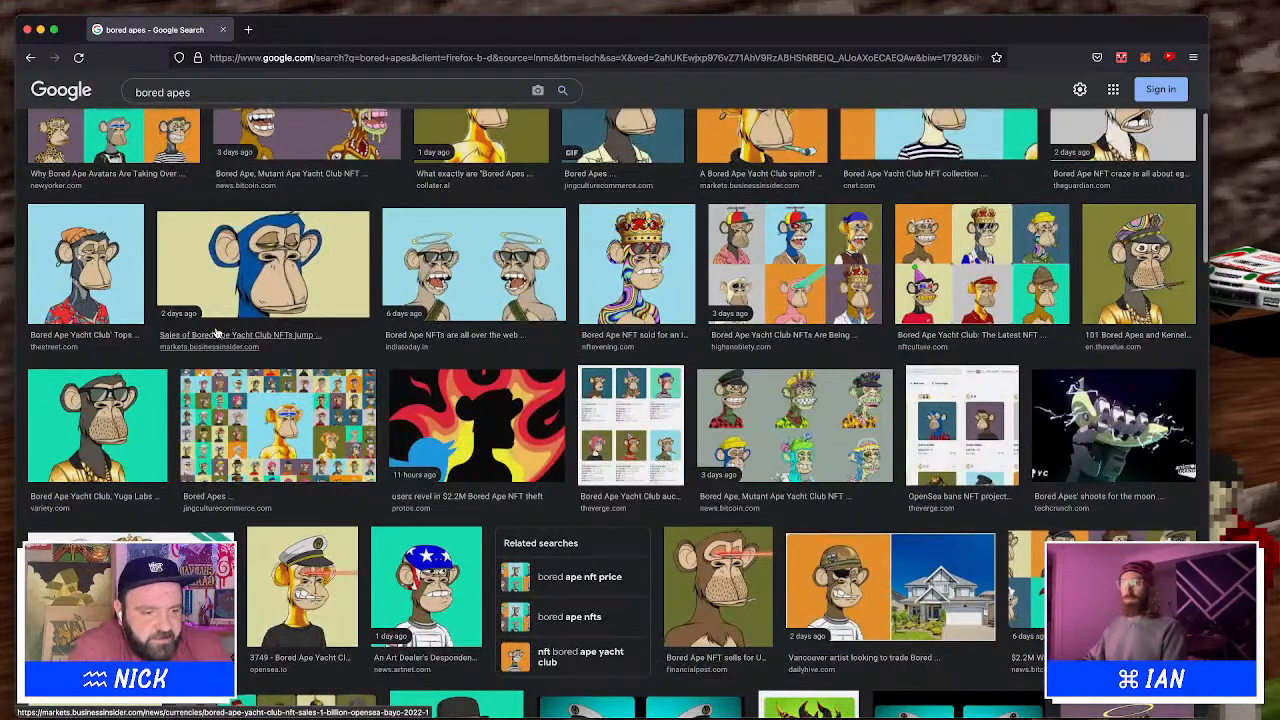
scroll(215, 333, "down", 2)
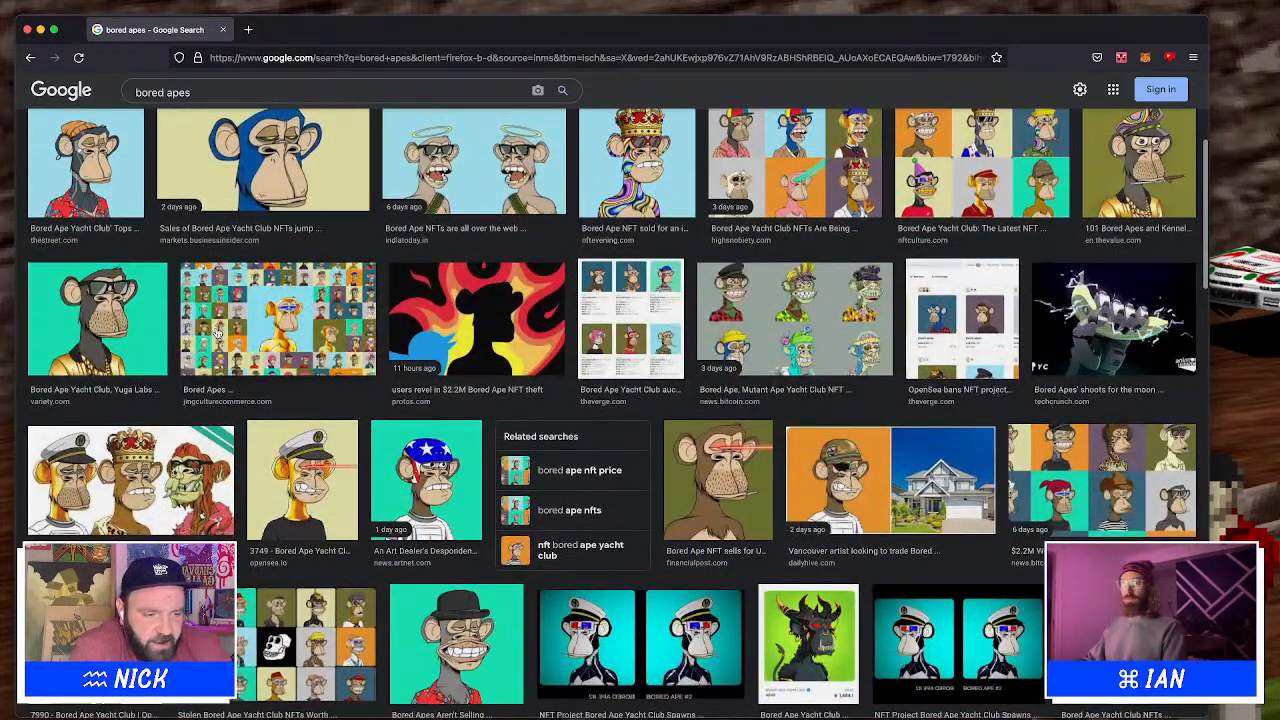
scroll(215, 333, "down", 3)
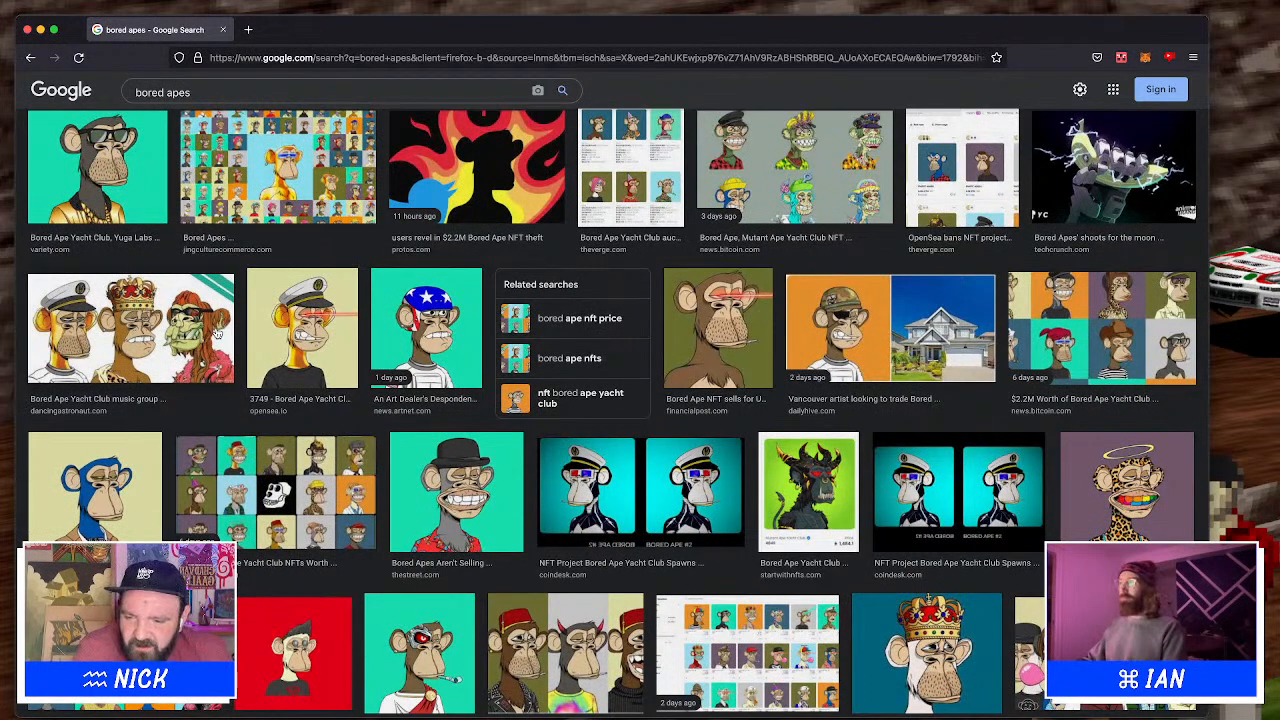
scroll(215, 333, "up", 3)
scroll(215, 333, "up", 3)
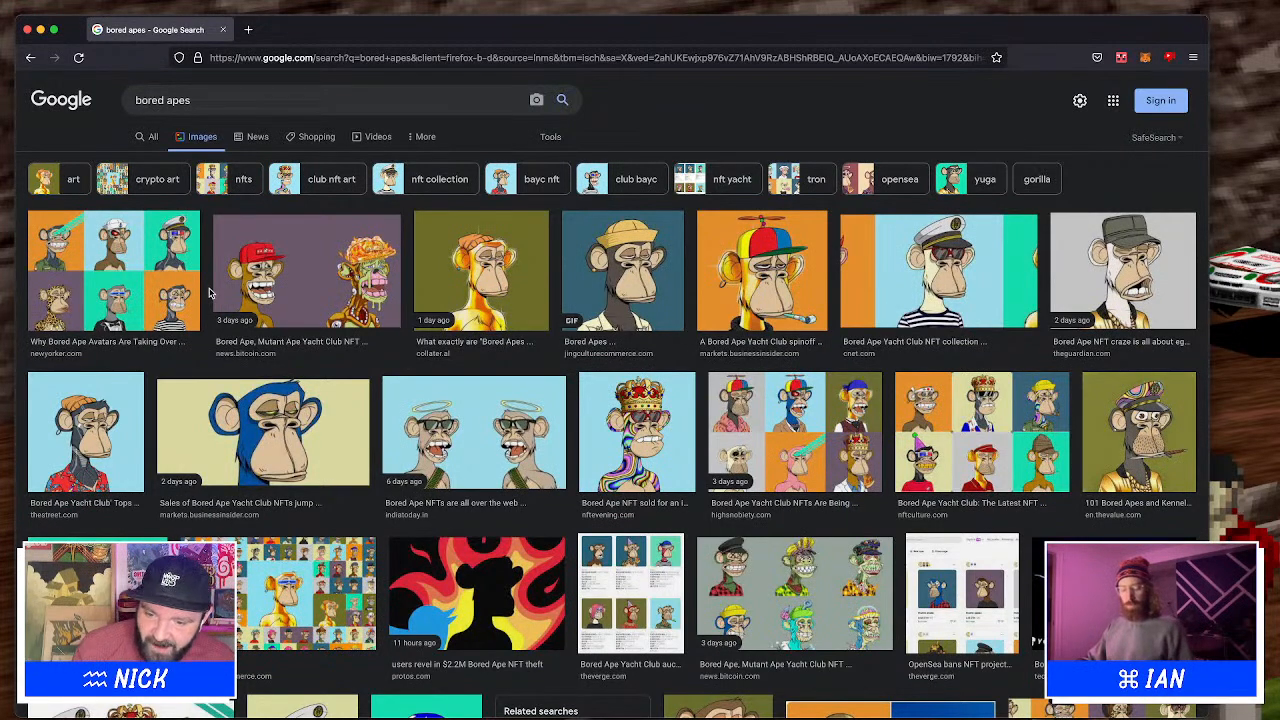
Go back to the results and open The Independent article about the bored ape NFT hack
scroll(388, 304, "left", 5)
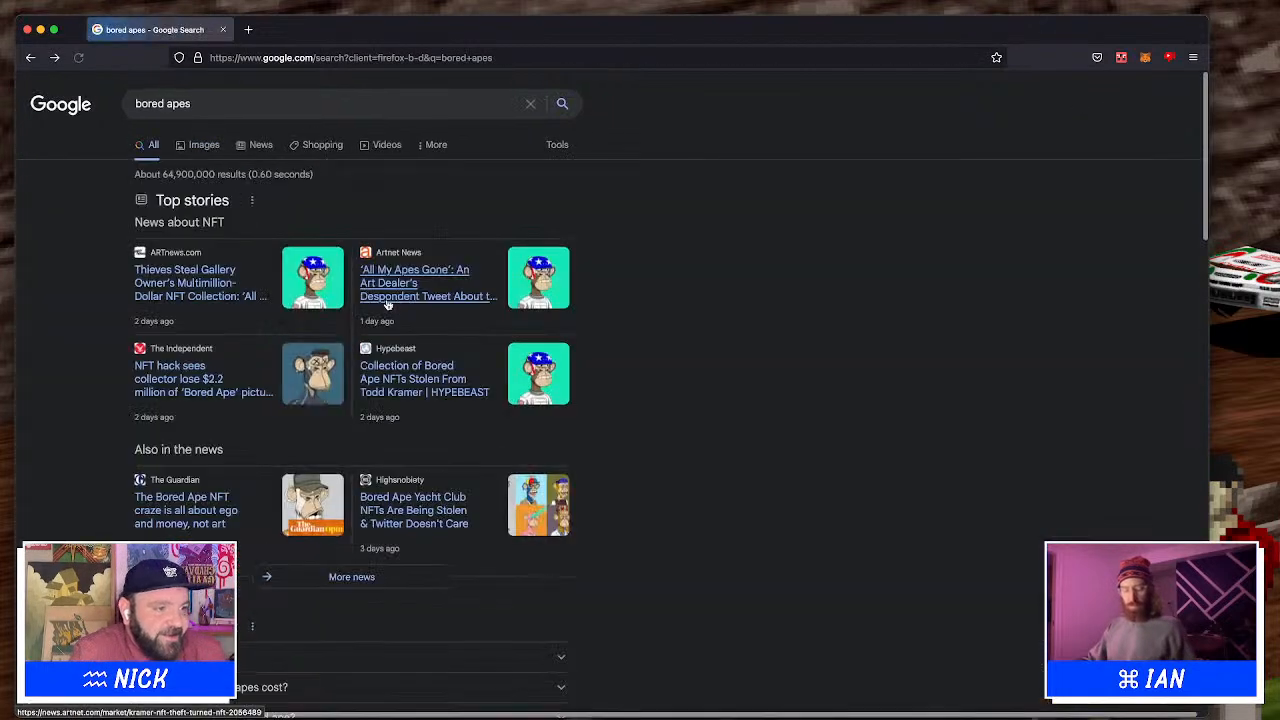
left_click(226, 368)
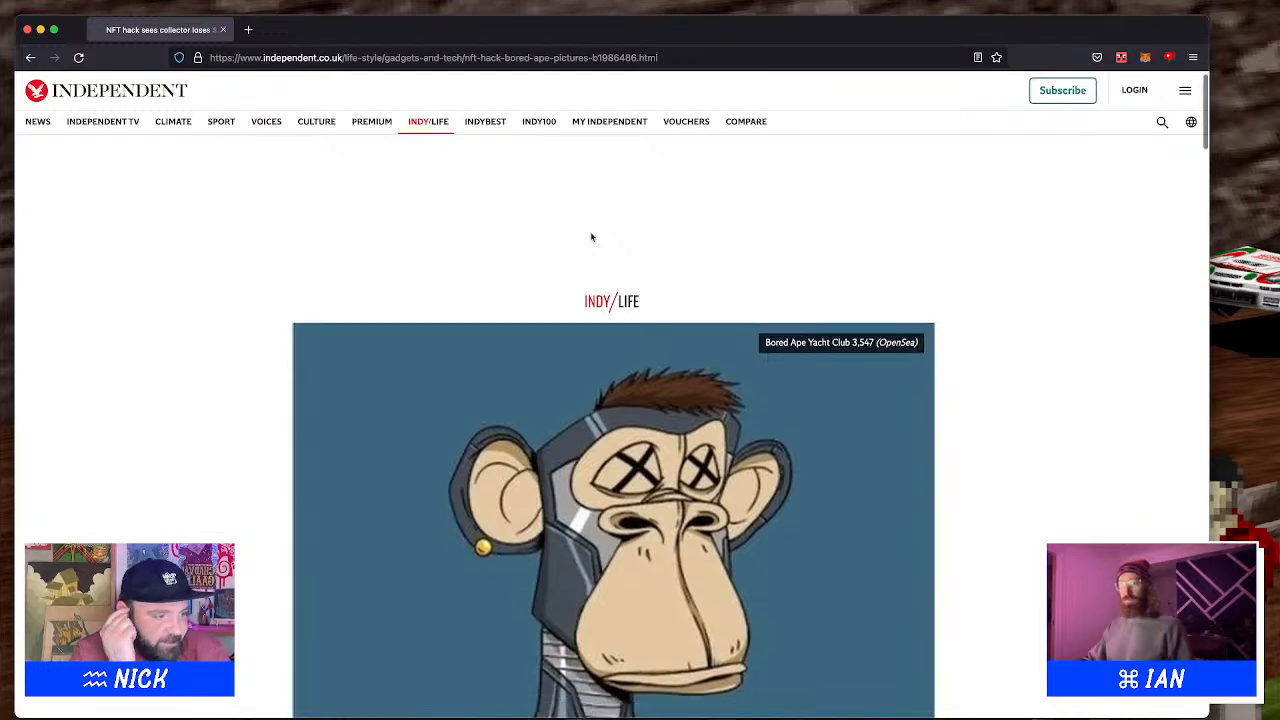
scroll(590, 237, "down", 5)
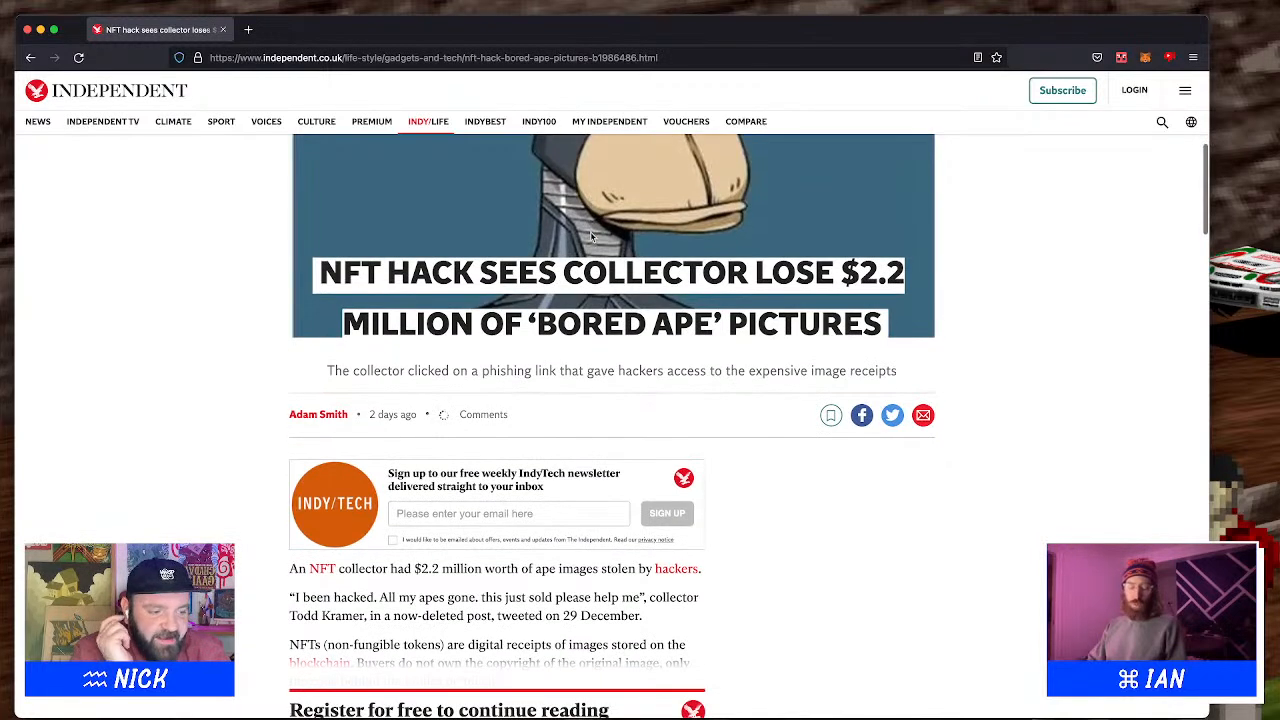
Return to the search results and search Google for nft piracy
key("super+Left")
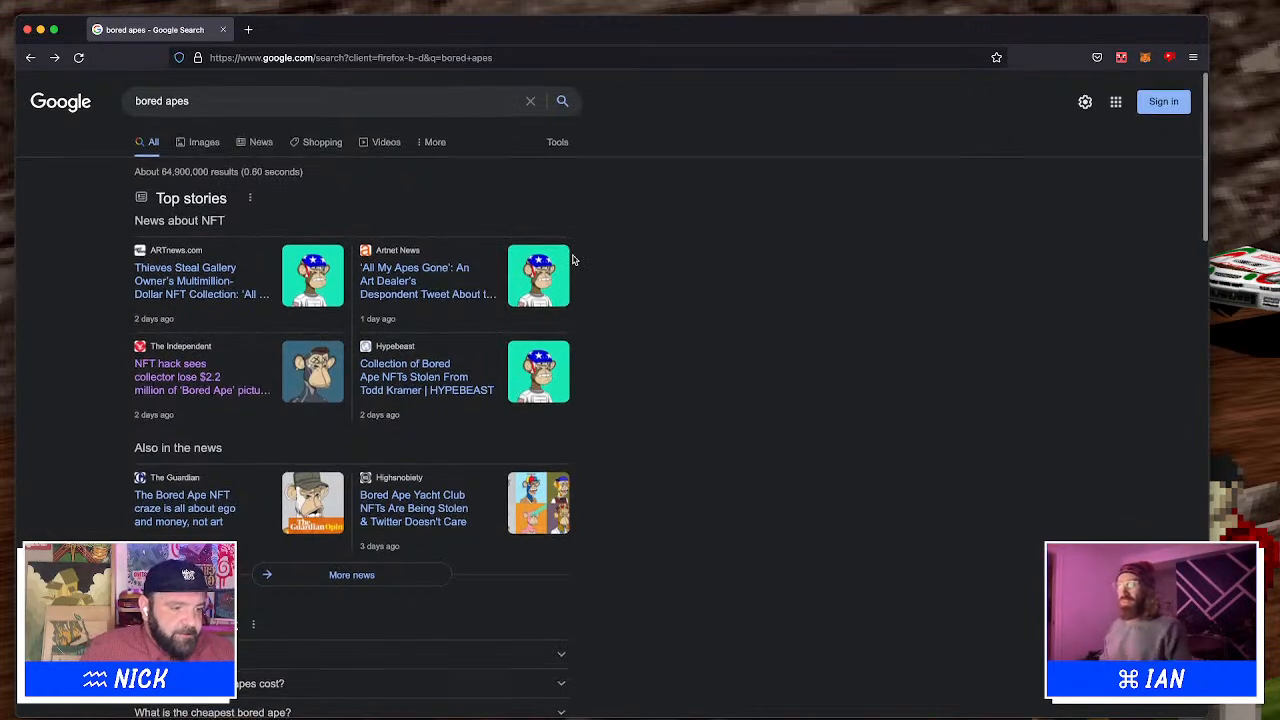
scroll(573, 260, "down", 1)
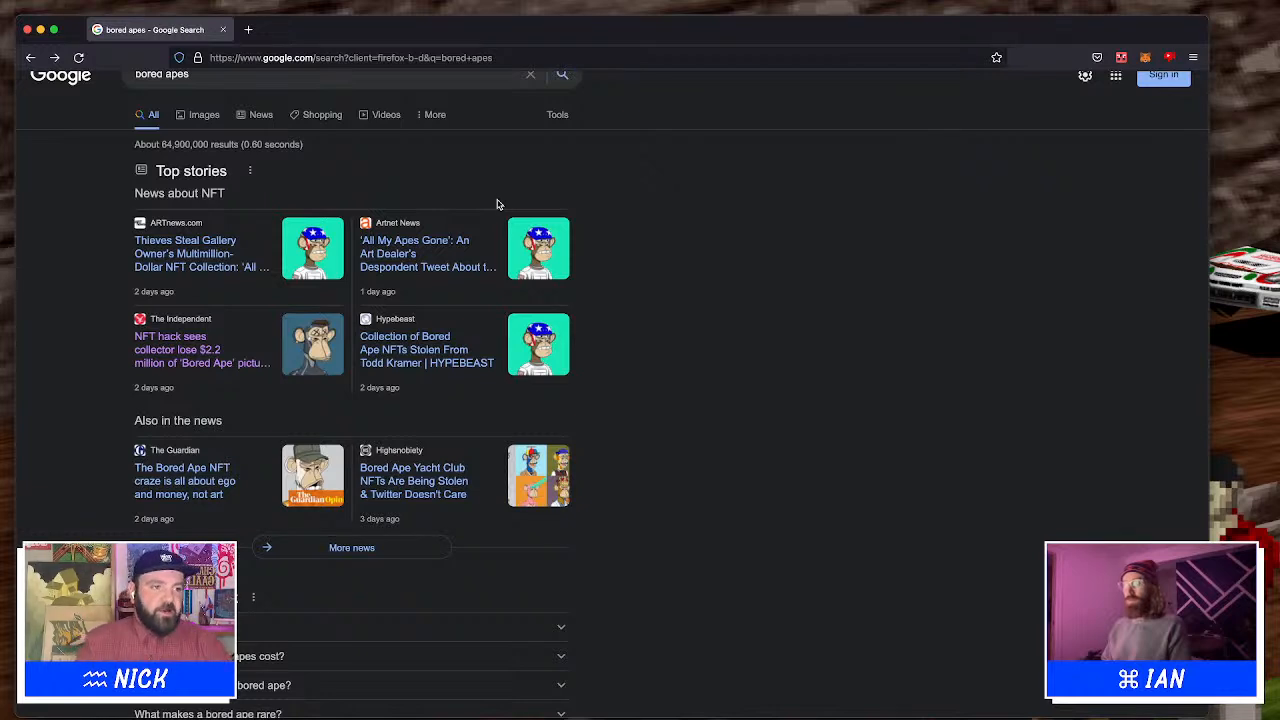
key("slash")
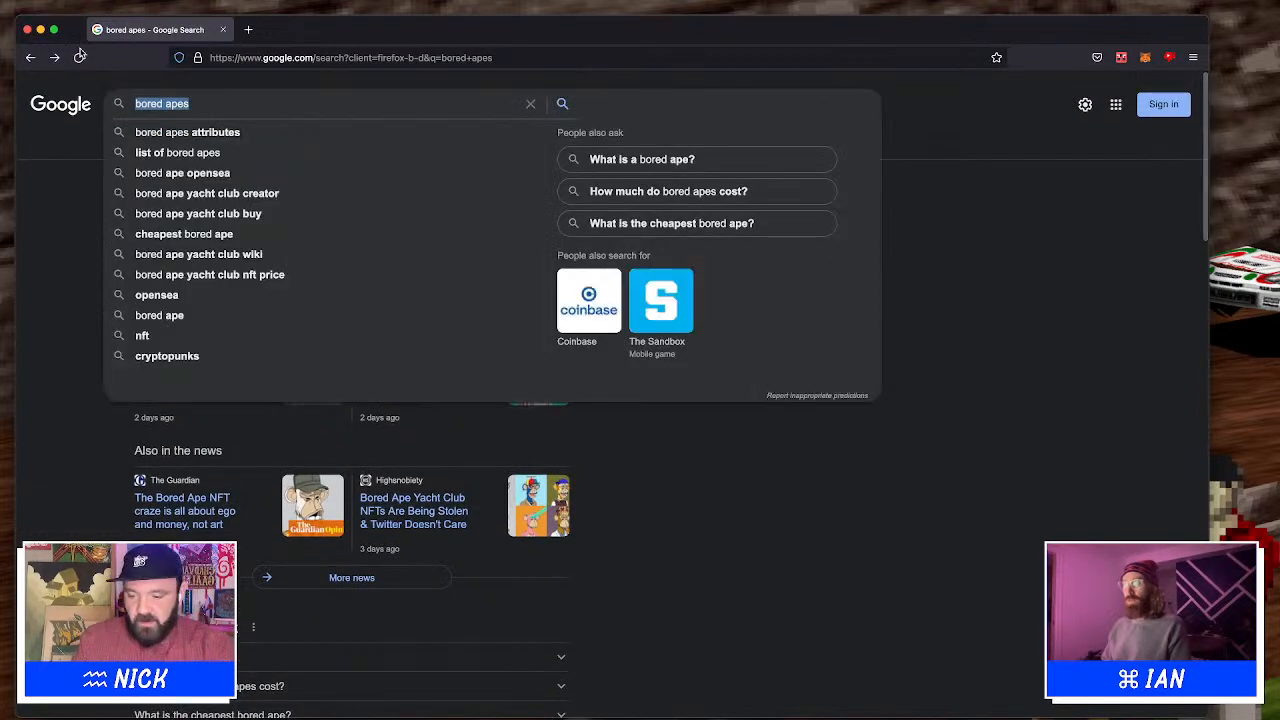
type("nft piracy")
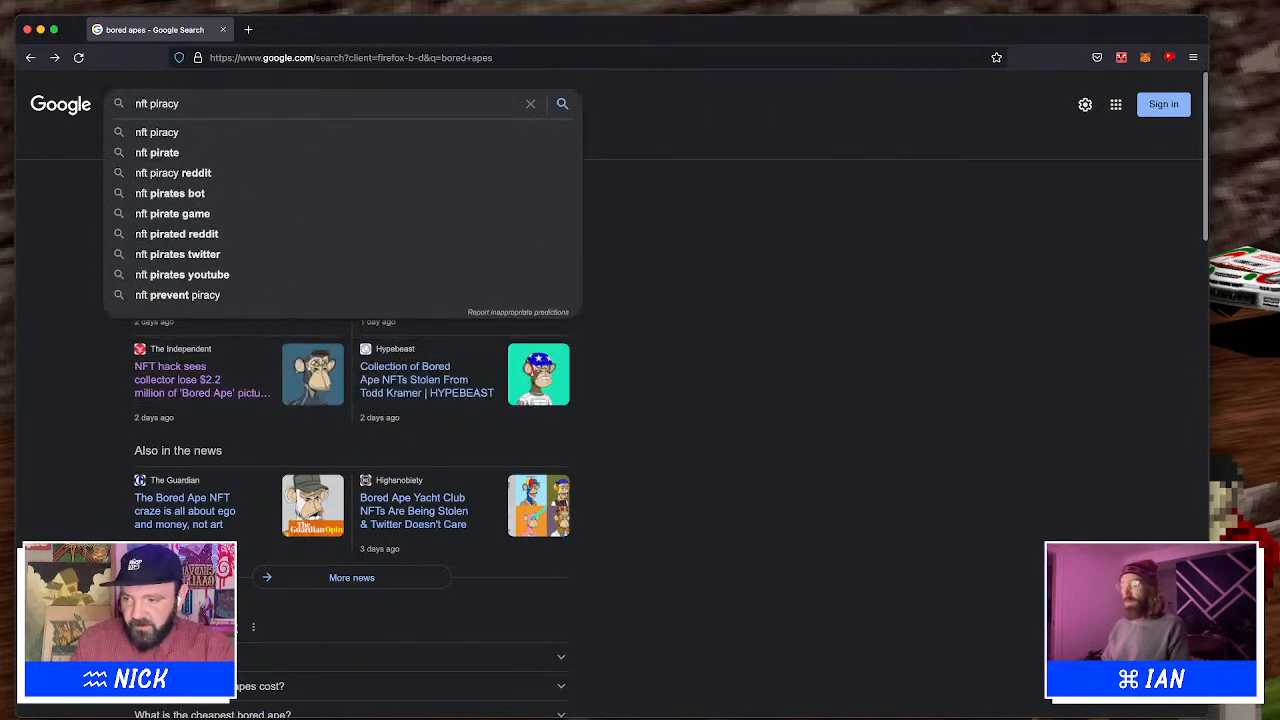
key("Return")
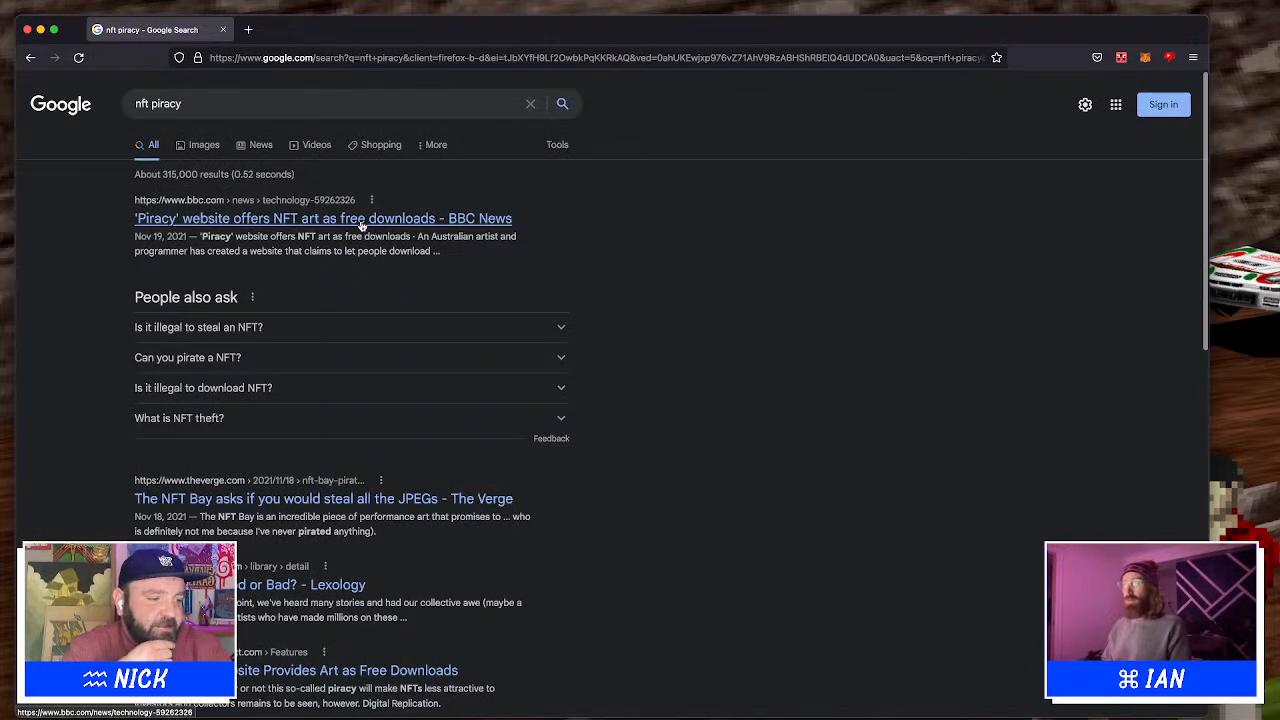
Scroll the nft piracy results, then go back to the bored apes results and leave the browser
scroll(362, 226, "down", 2)
scroll(362, 226, "left", 2)
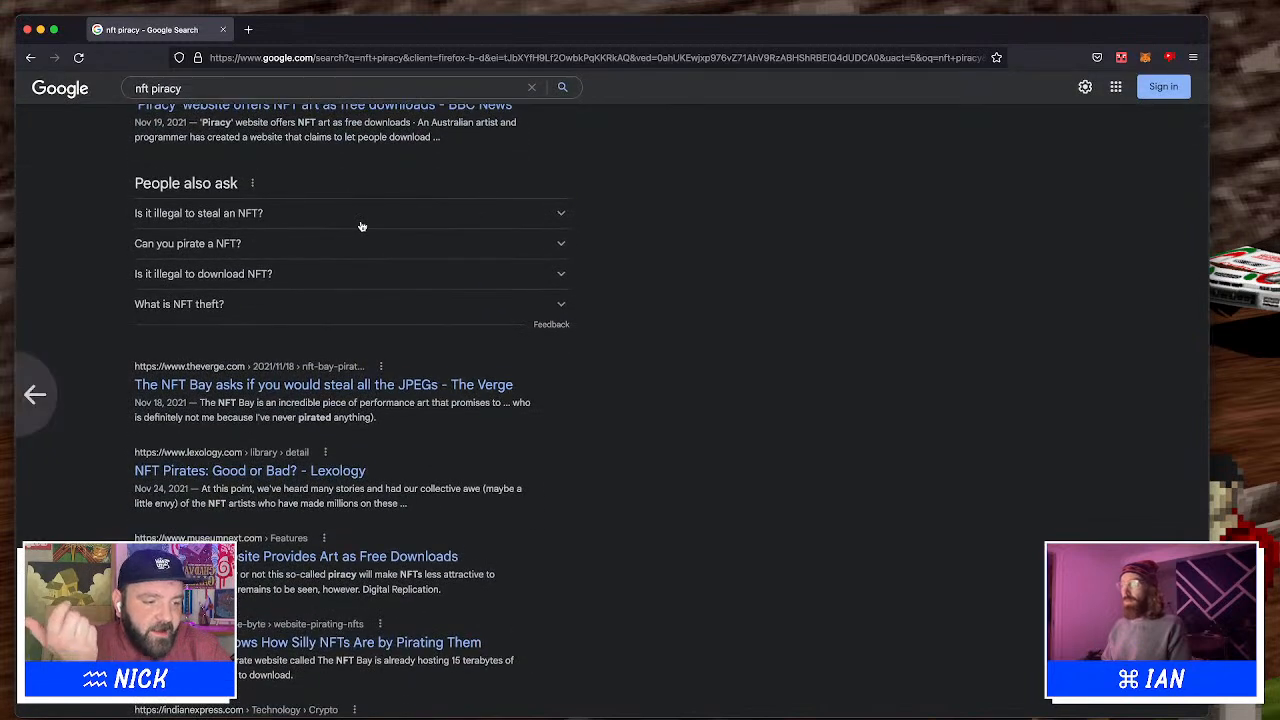
scroll(362, 226, "left", 2)
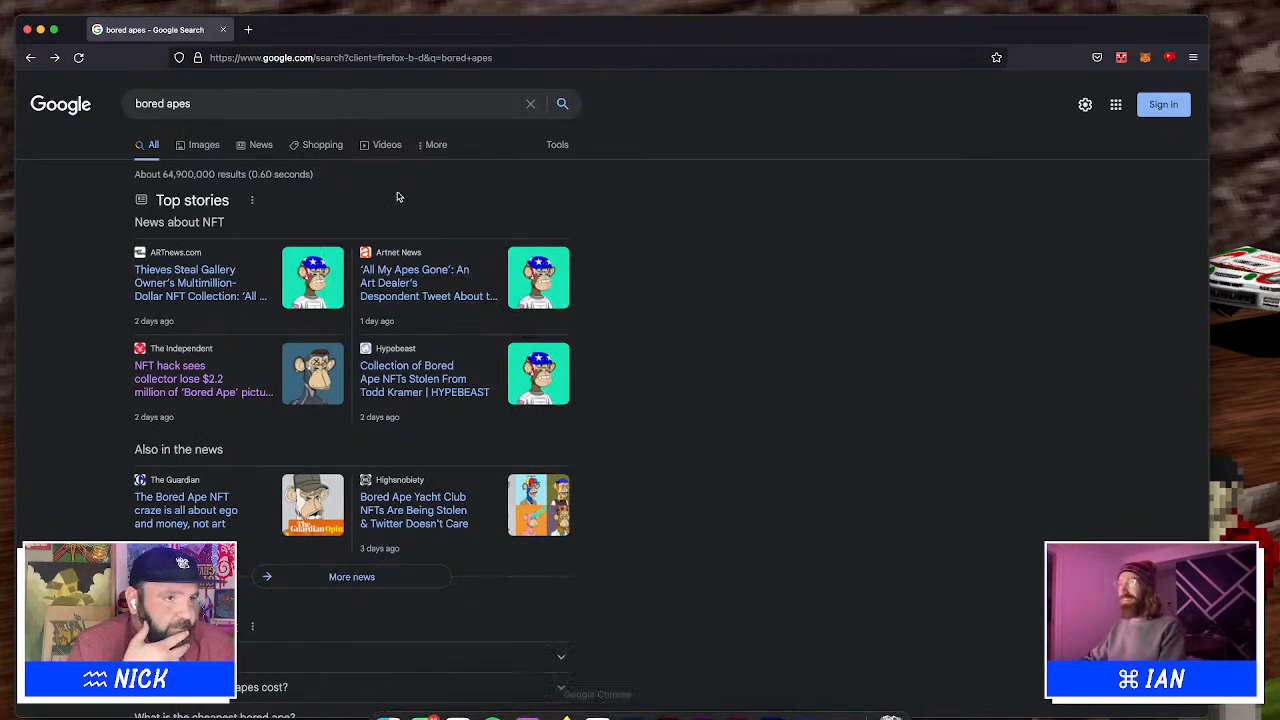
left_click(28, 28)
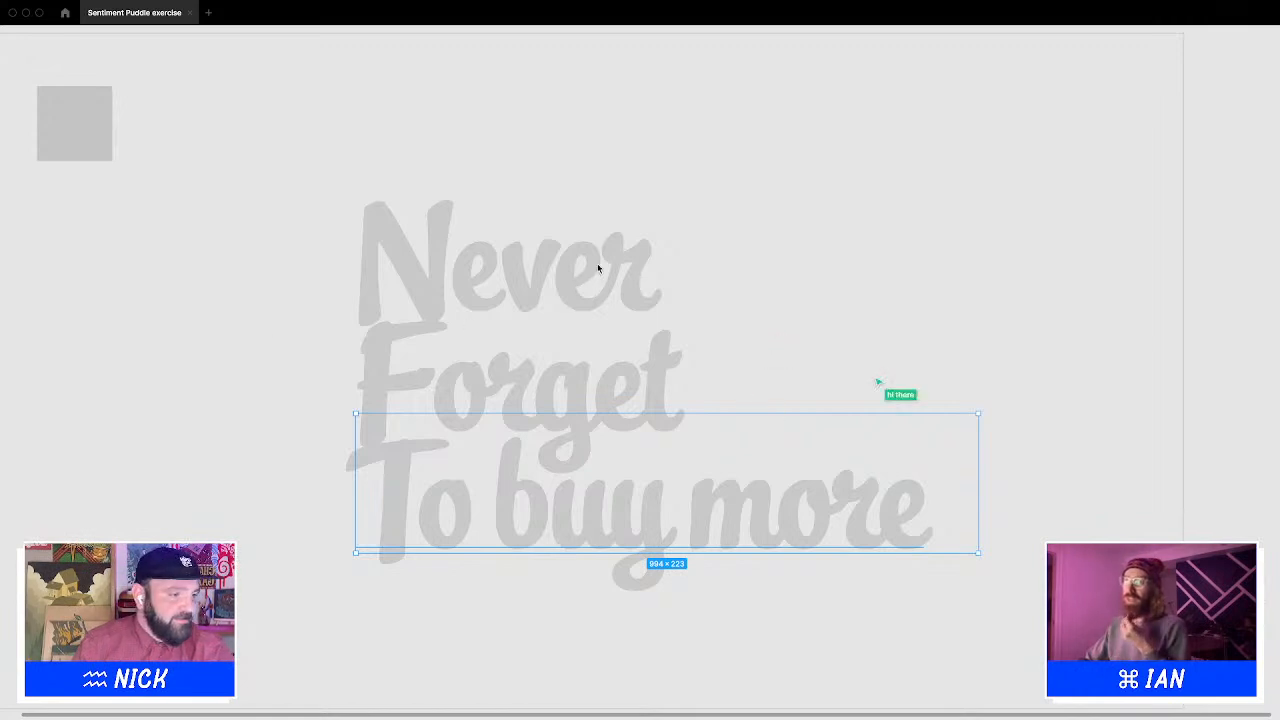
Nudge the white card slightly down and to the right on the canvas
left_click(770, 331)
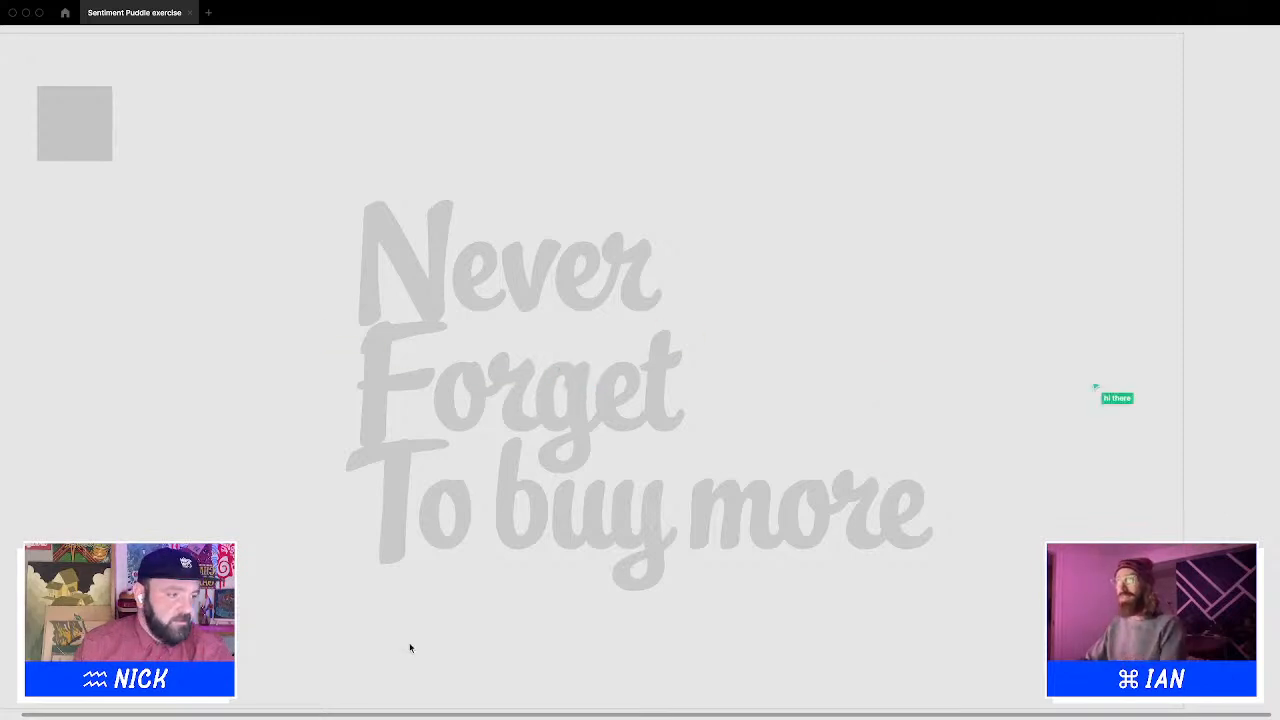
mouse_move(412, 717)
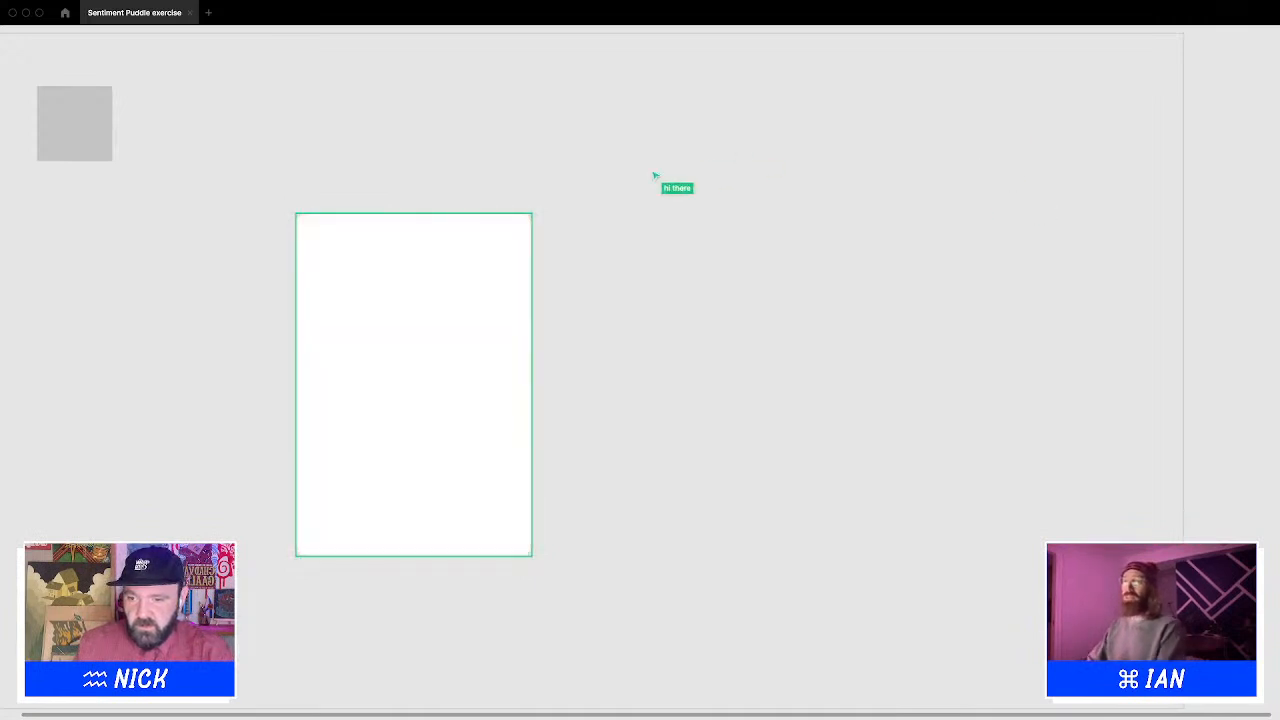
left_click_drag(483, 255, 490, 265)
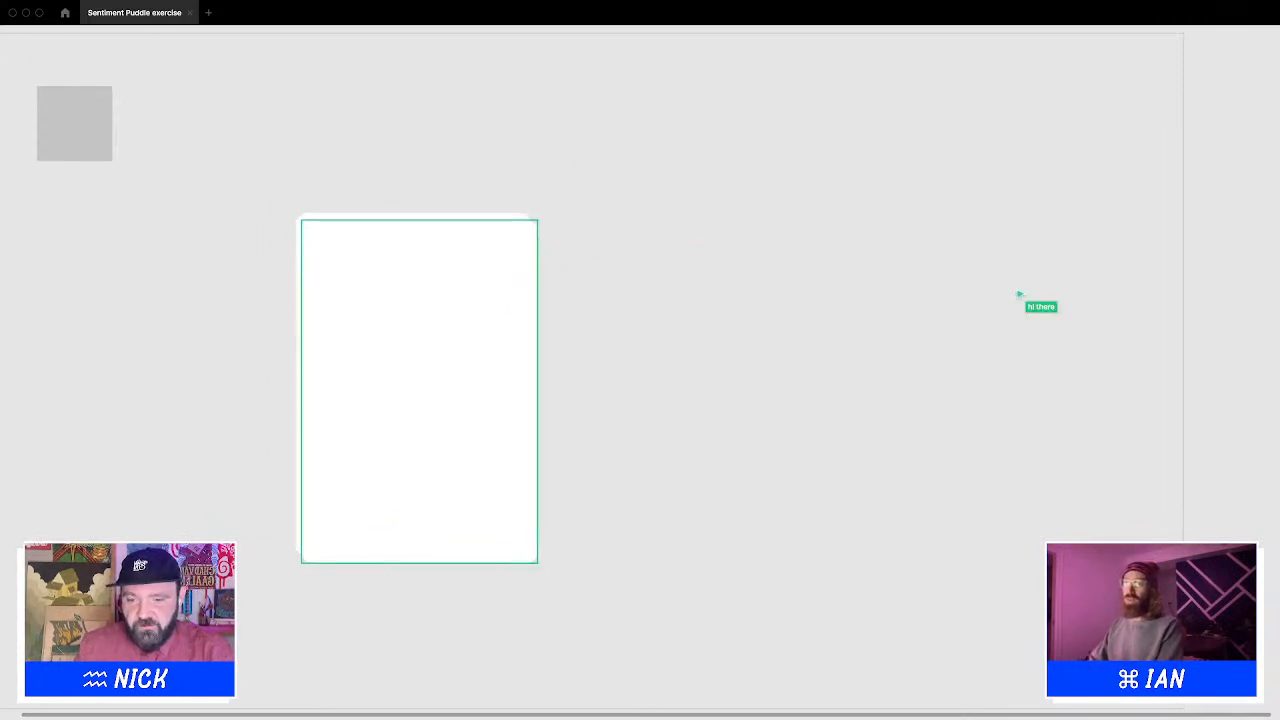
left_click_drag(1018, 293, 1019, 294)
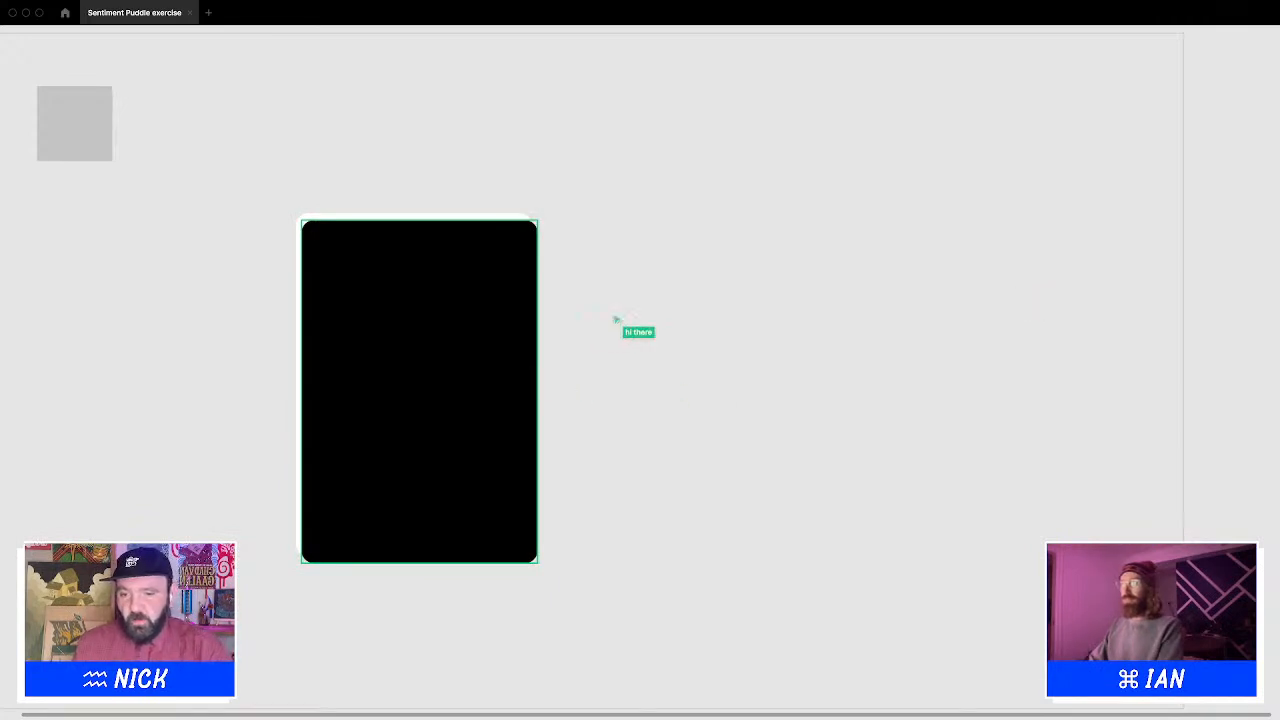
left_click(452, 361)
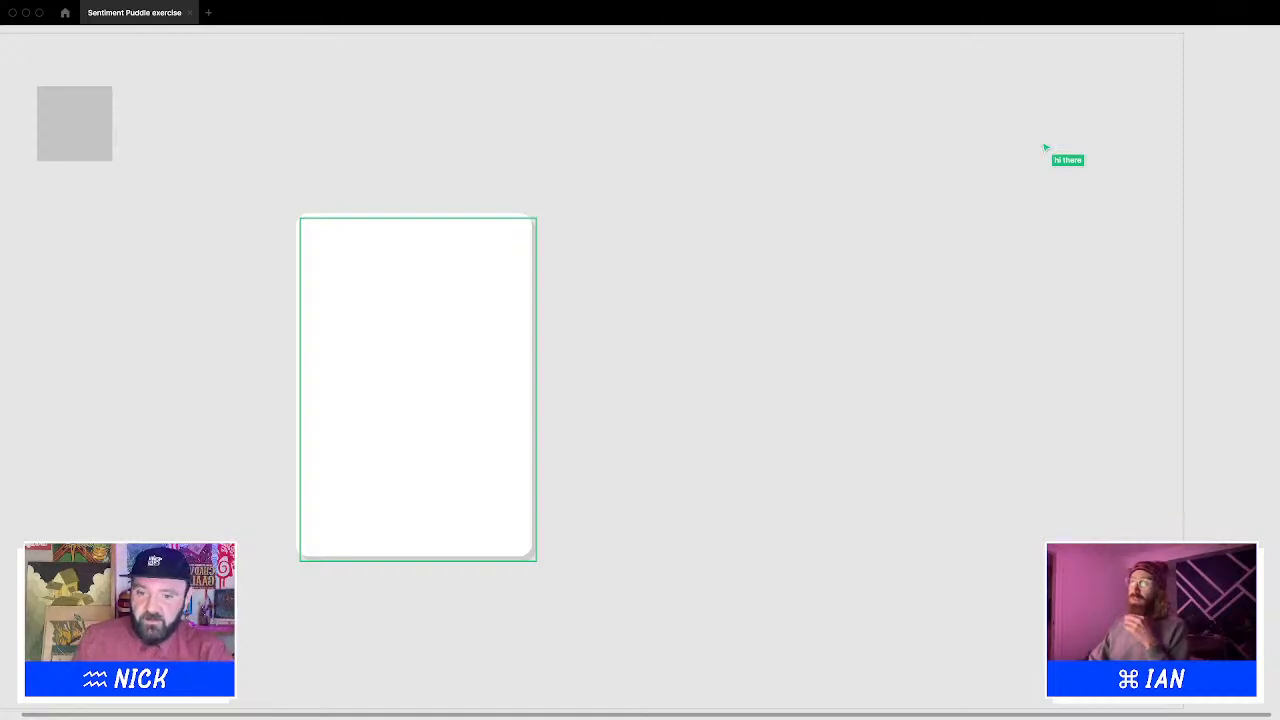
Duplicate the white card into a horizontal row of four cards
left_click(776, 312)
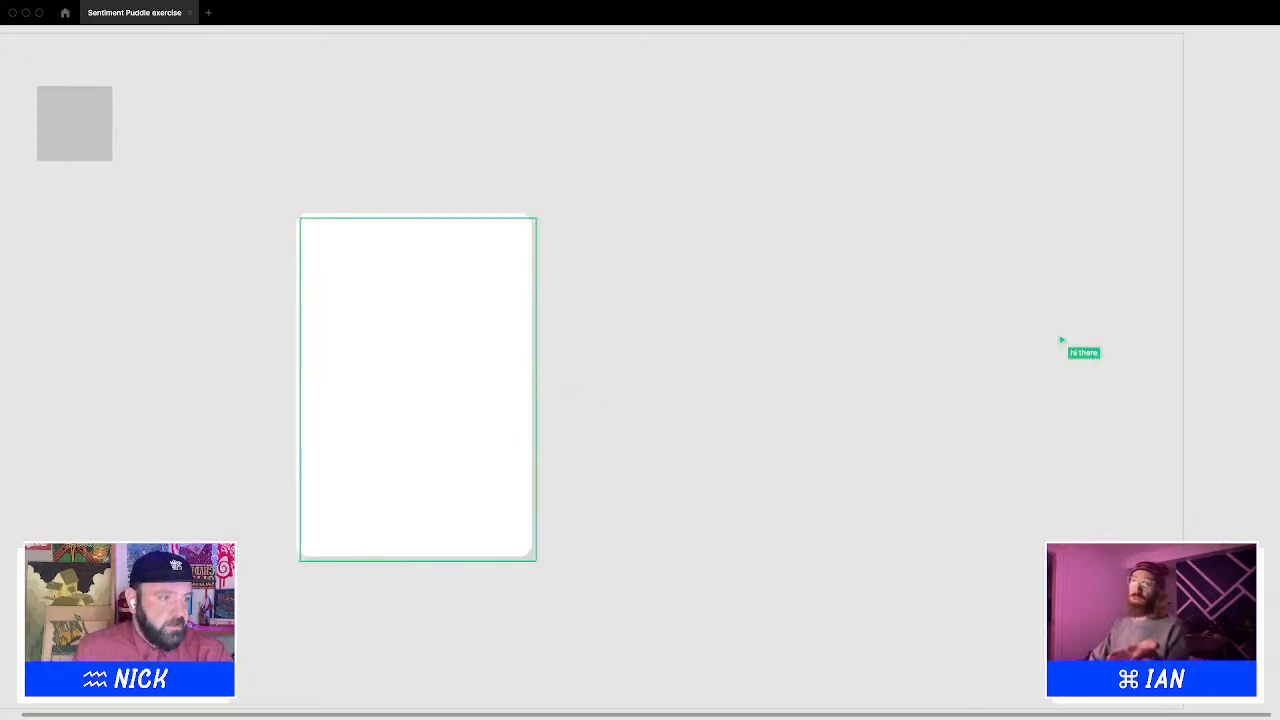
left_click_drag(197, 147, 626, 648)
left_click_drag(440, 455, 699, 482)
left_click_drag(251, 166, 889, 631)
left_click_drag(641, 426, 997, 428)
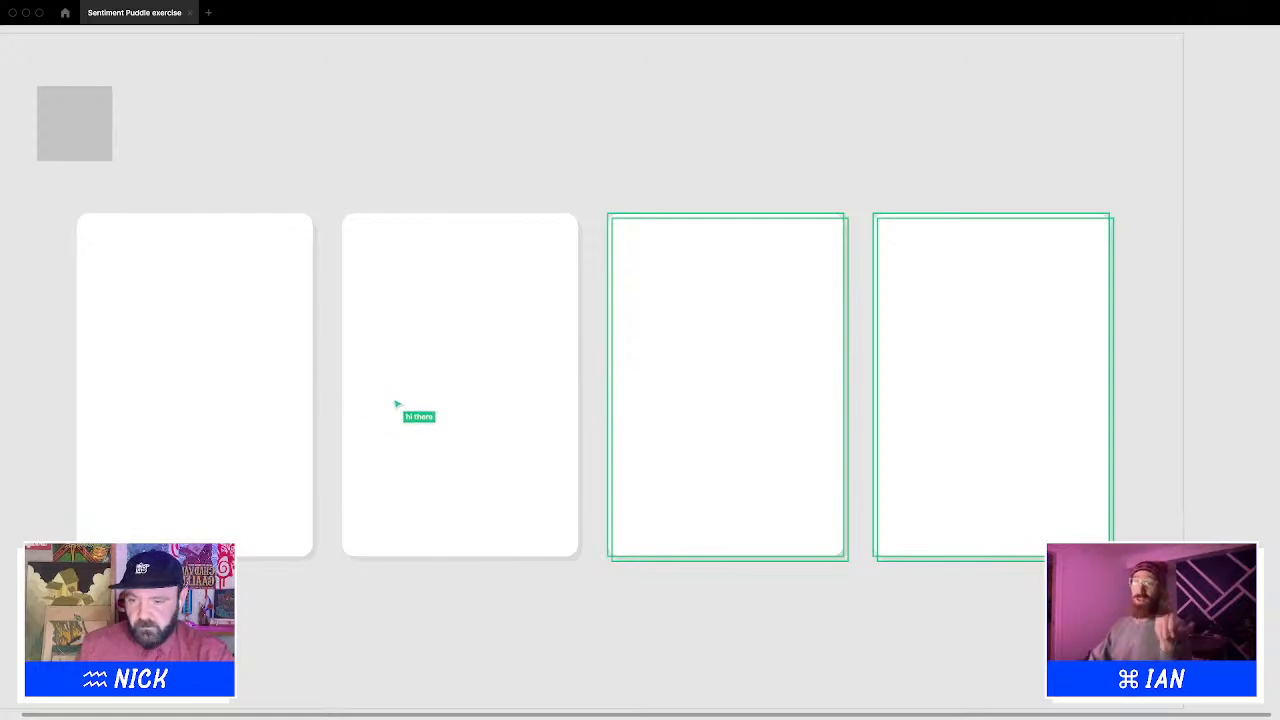
left_click(441, 155)
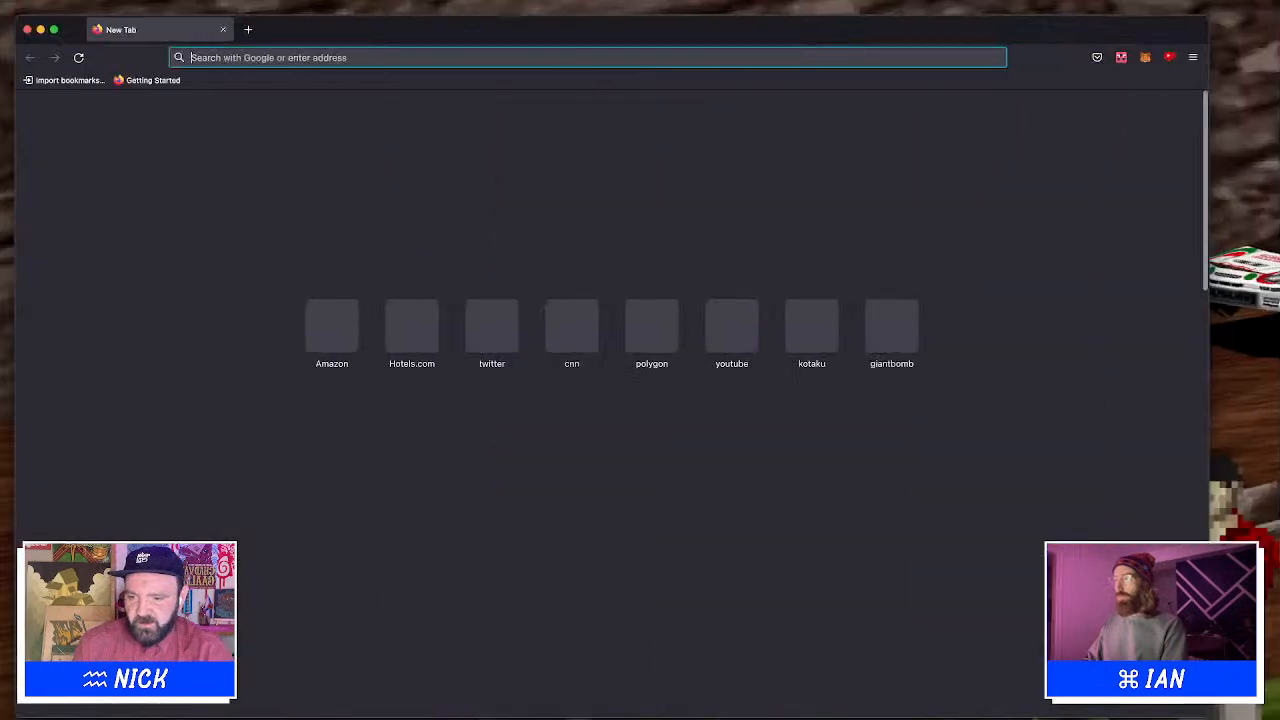
Search Google for google fonts 2021 in a new browser tab
type("goog")
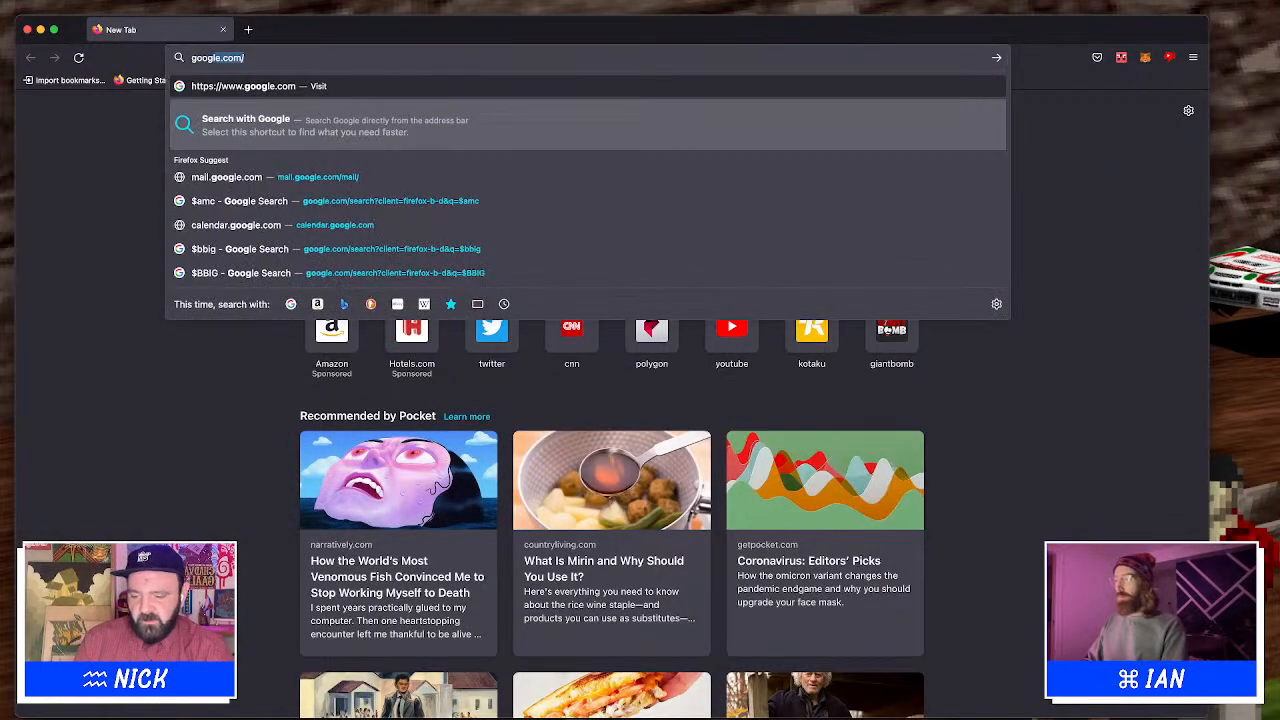
type("le fonts 2021")
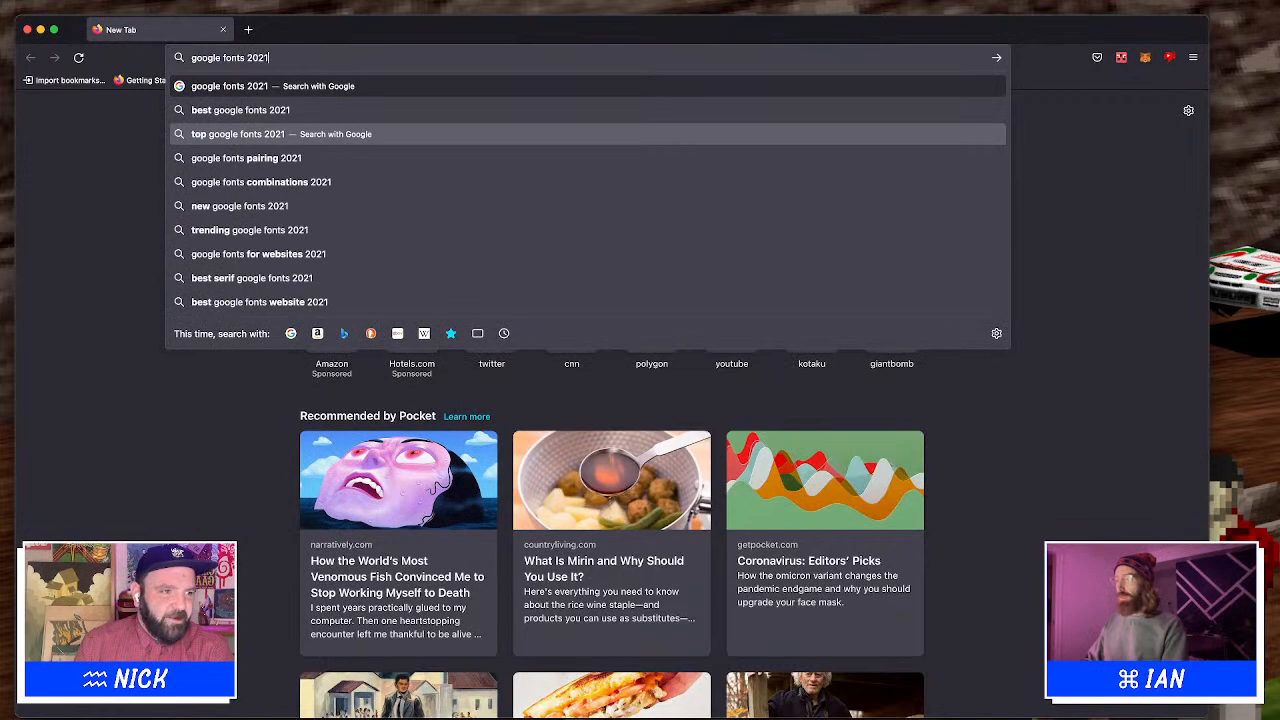
key("Return")
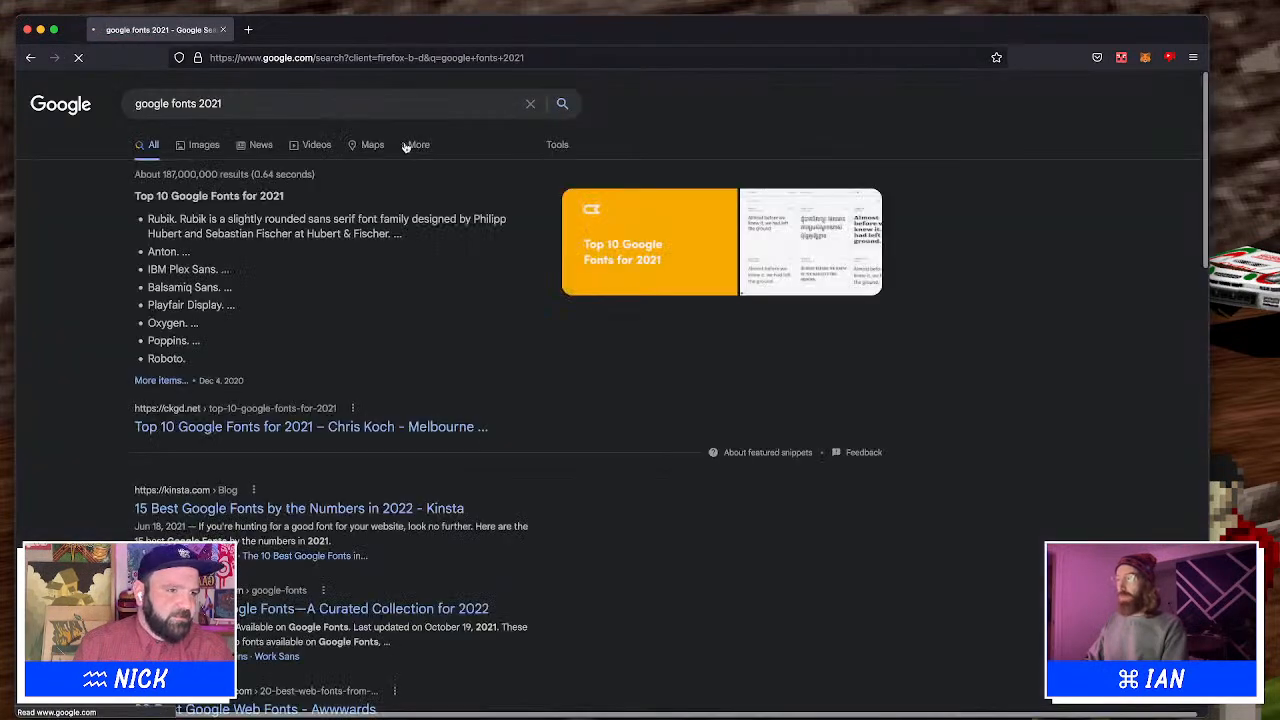
Open the Top 10 Google Fonts for 2021 article and scroll through its font samples
left_click(290, 426)
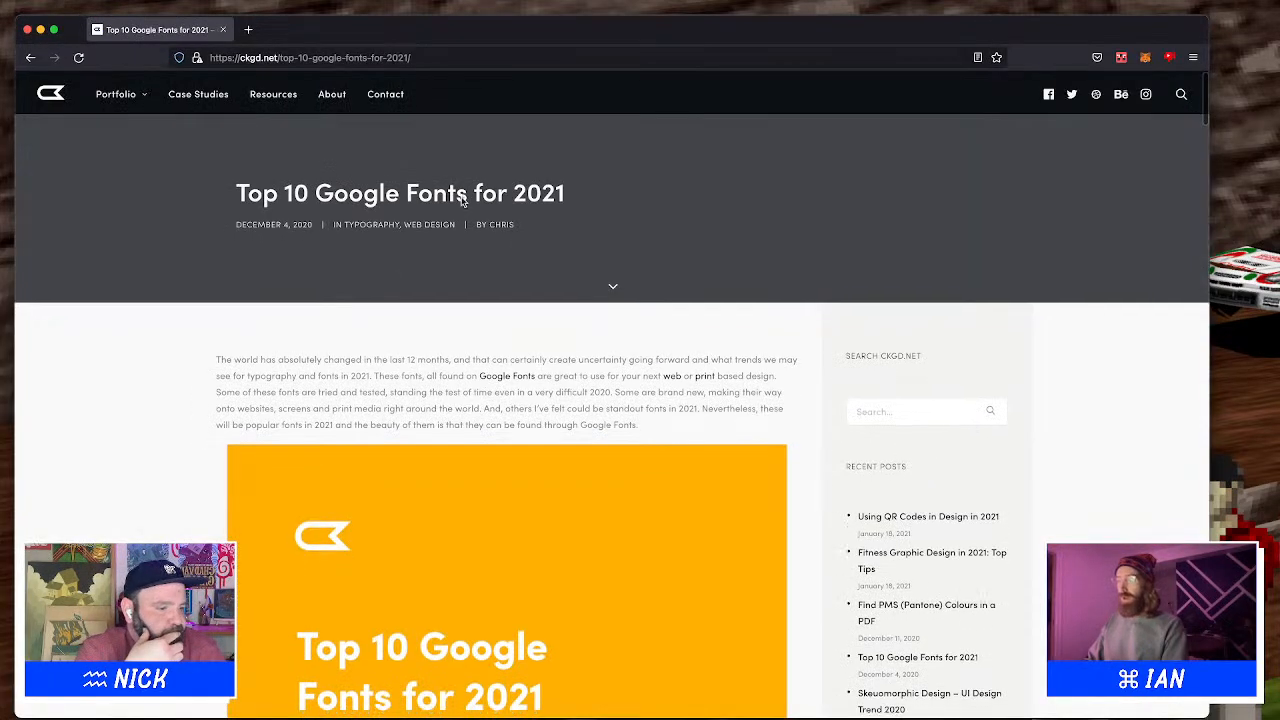
scroll(461, 197, "down", 5)
scroll(461, 199, "down", 1)
scroll(461, 201, "down", 1)
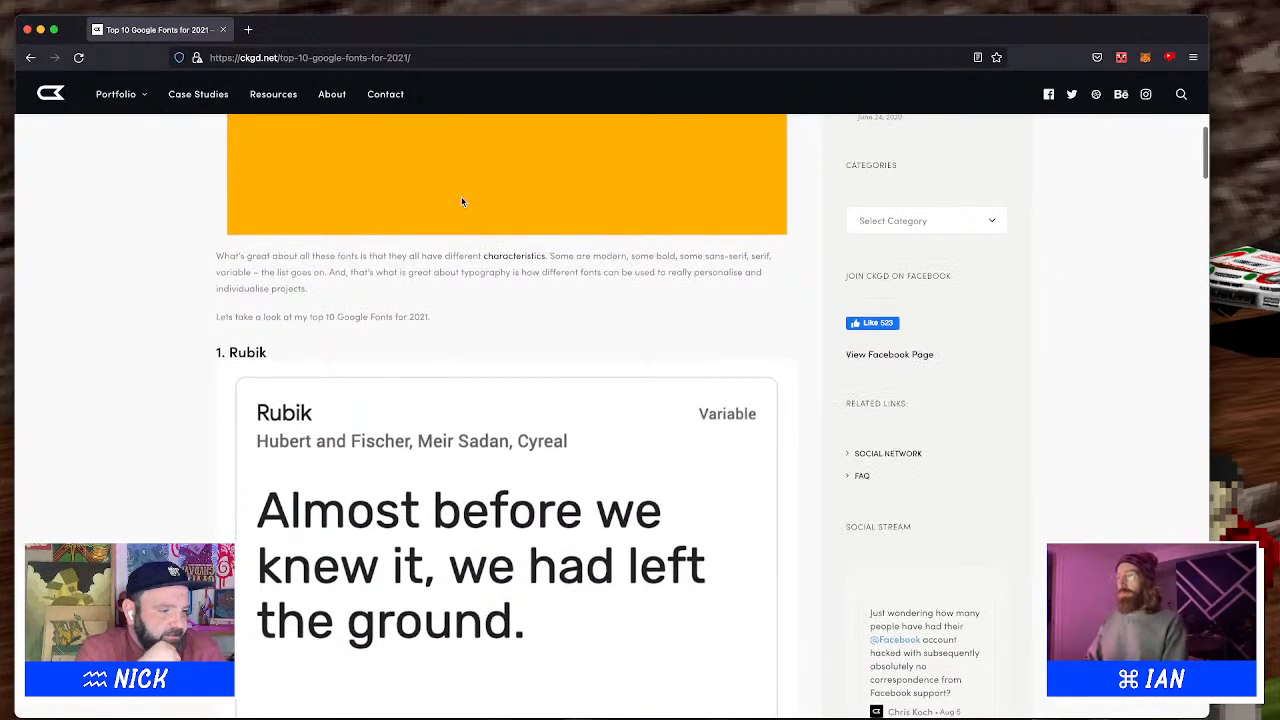
scroll(461, 201, "down", 1)
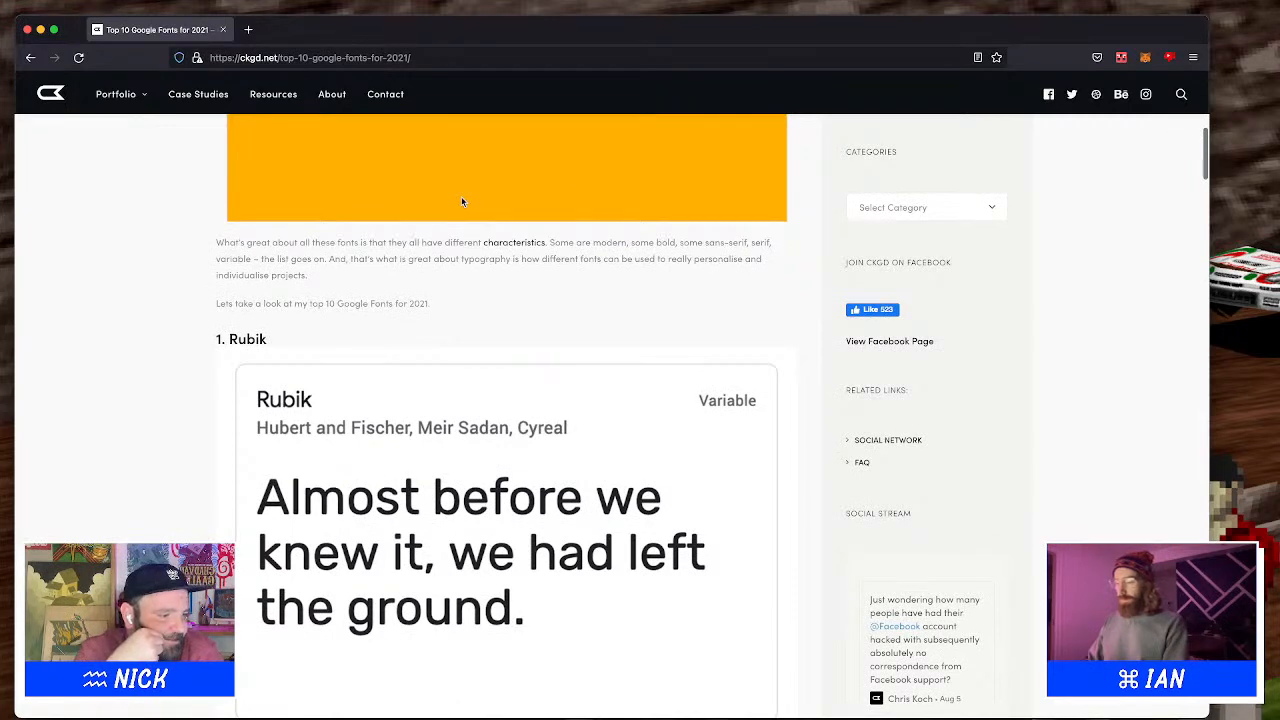
scroll(461, 201, "down", 6)
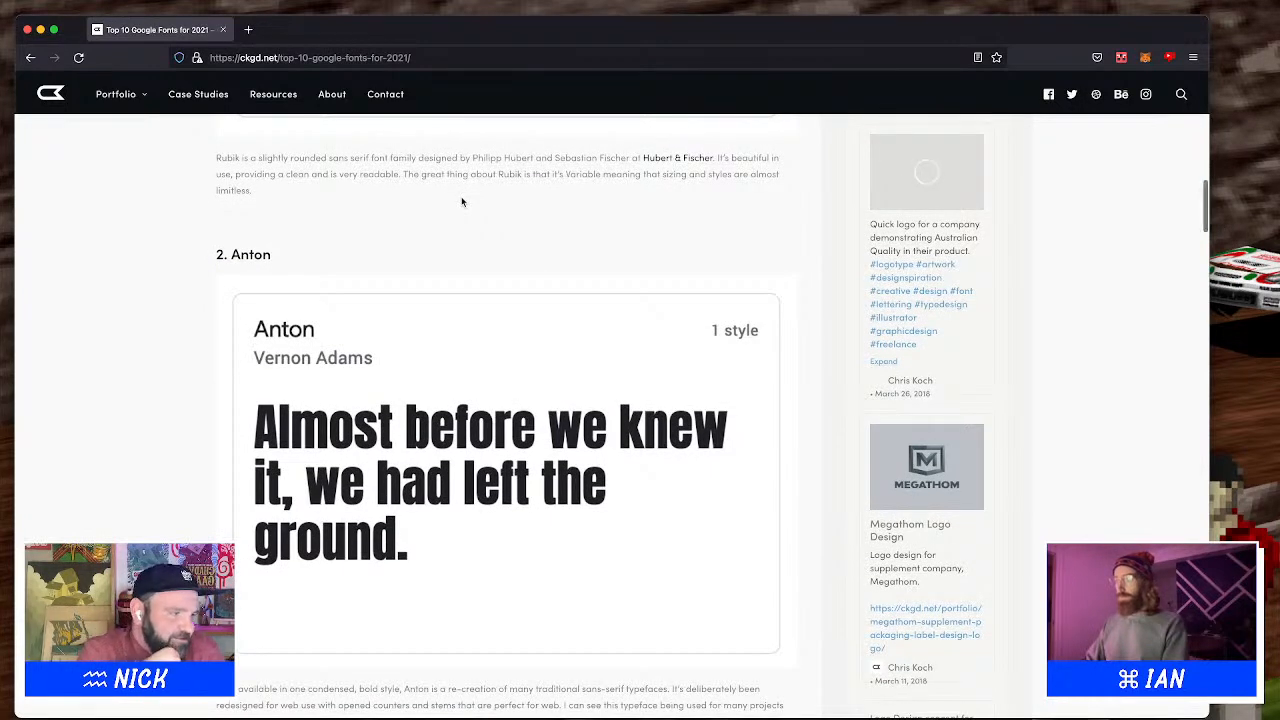
scroll(461, 202, "down", 2)
scroll(461, 201, "down", 2)
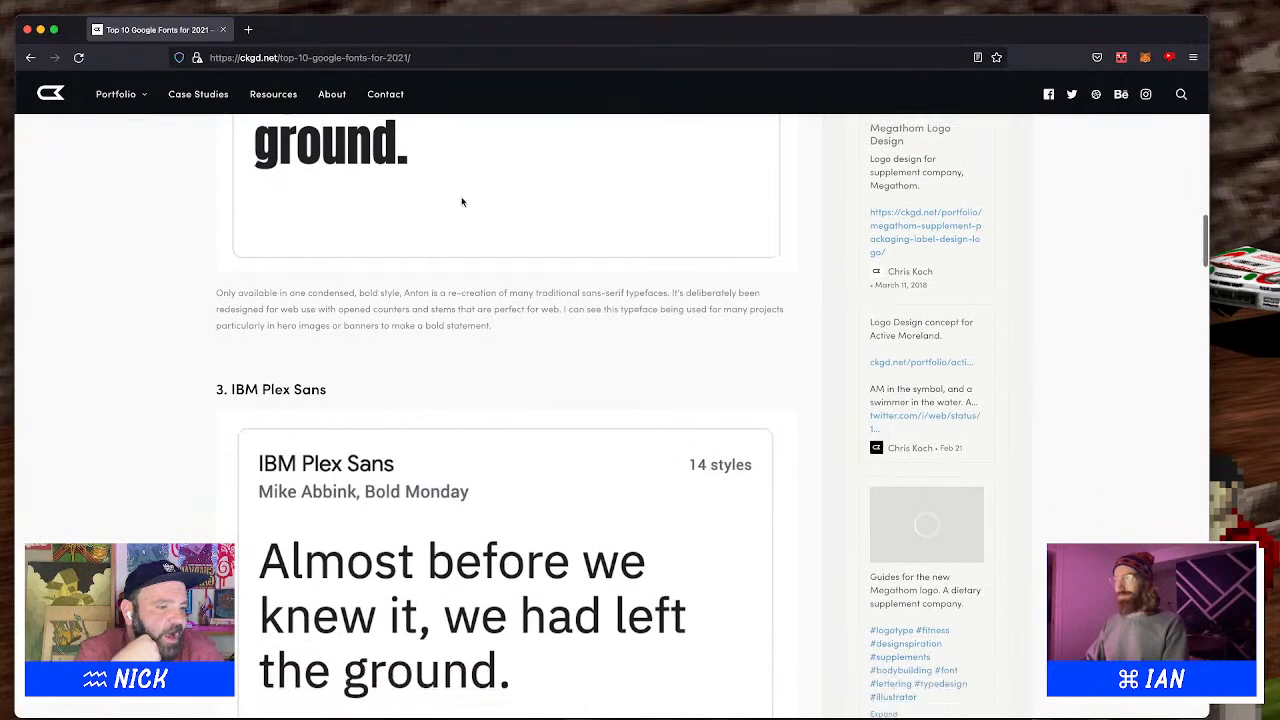
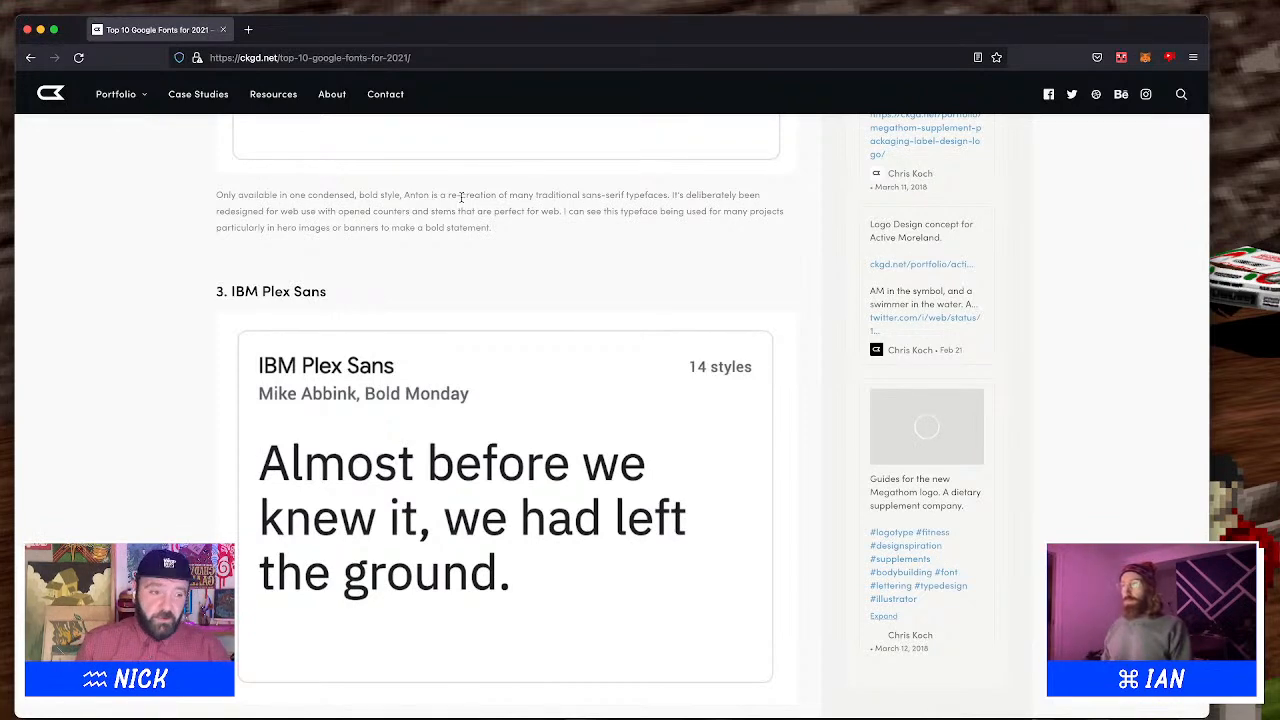
Scroll through the remaining font samples in the article, from IBM Plex Sans down to Major Mono Display
scroll(554, 164, "up", 1)
scroll(548, 195, "down", 5)
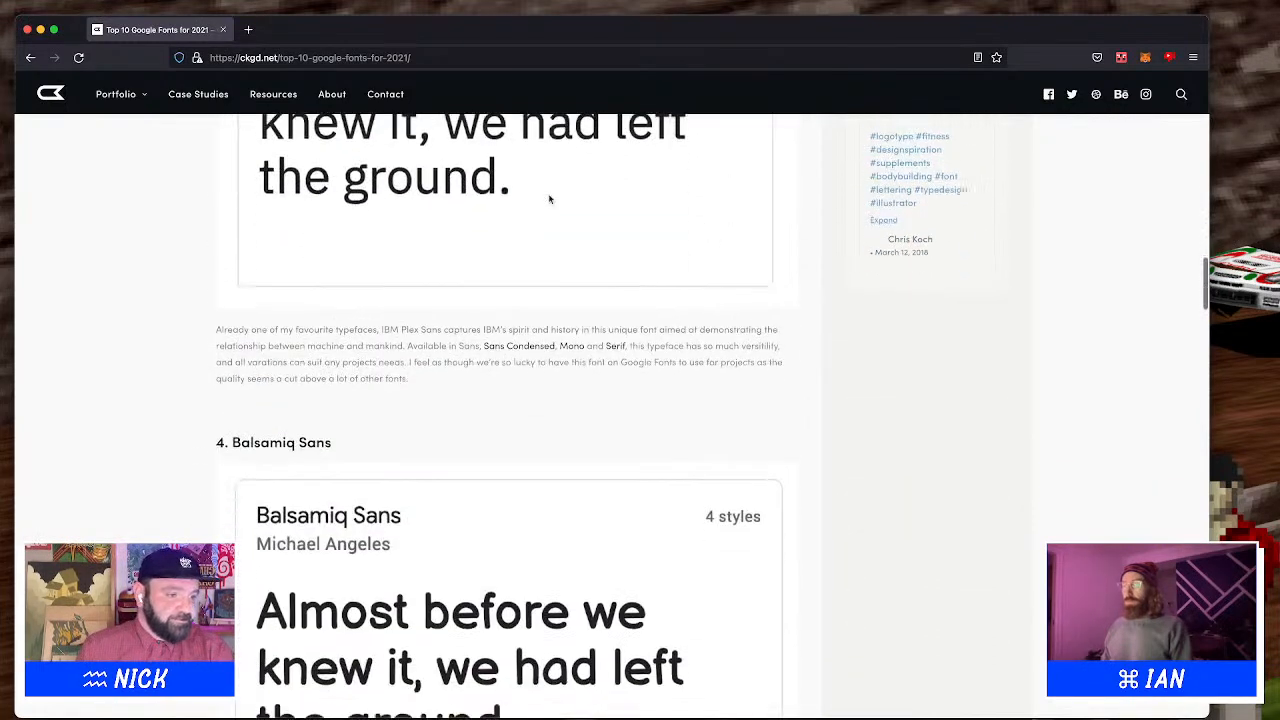
scroll(549, 198, "down", 3)
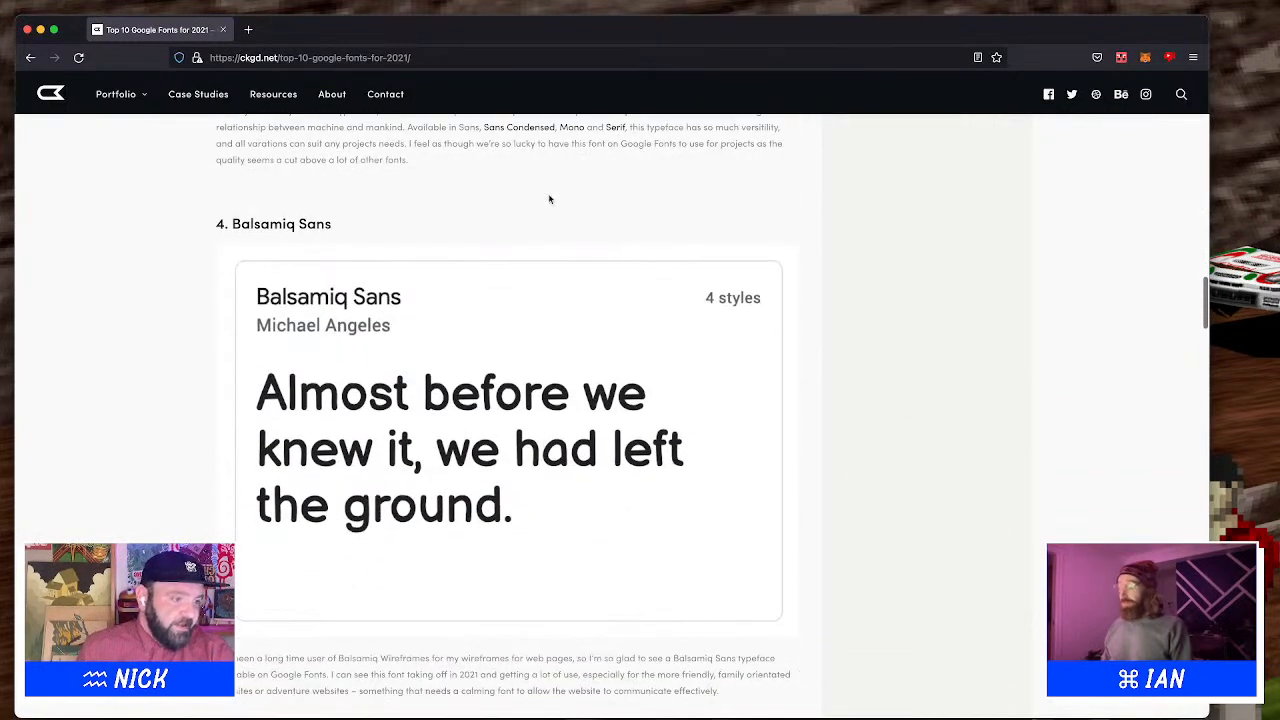
scroll(549, 199, "down", 1)
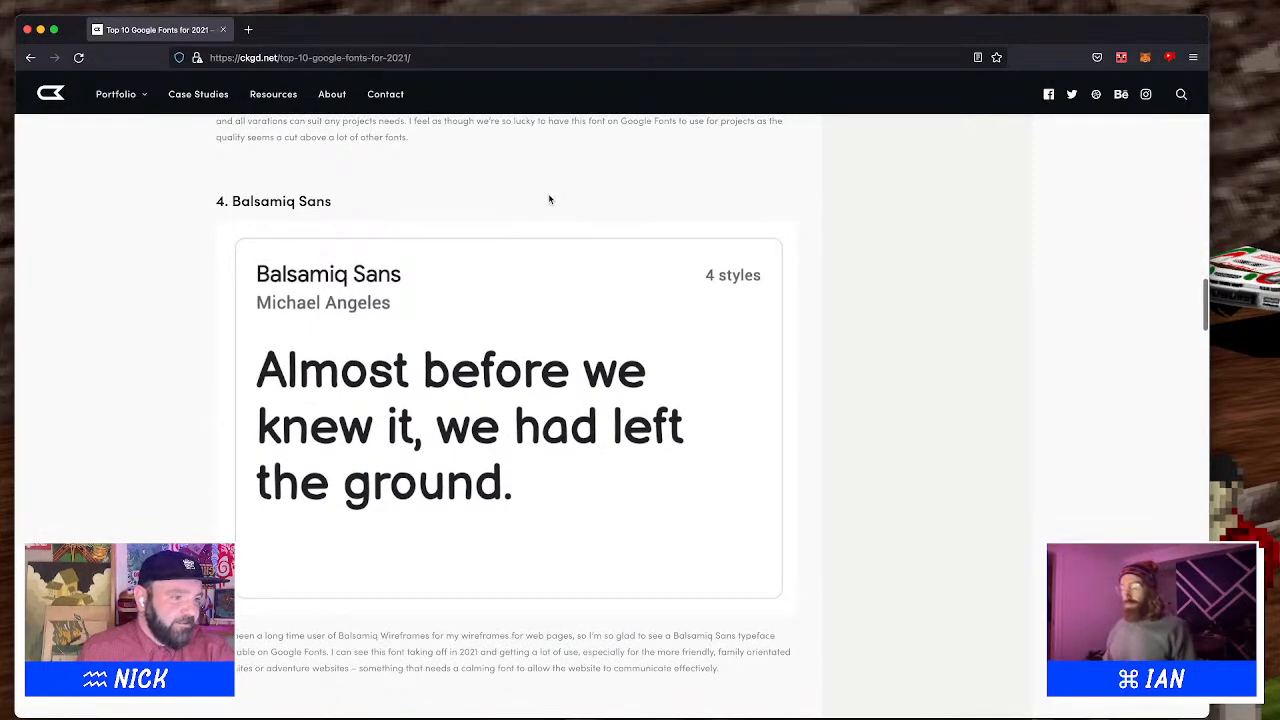
scroll(548, 199, "down", 5)
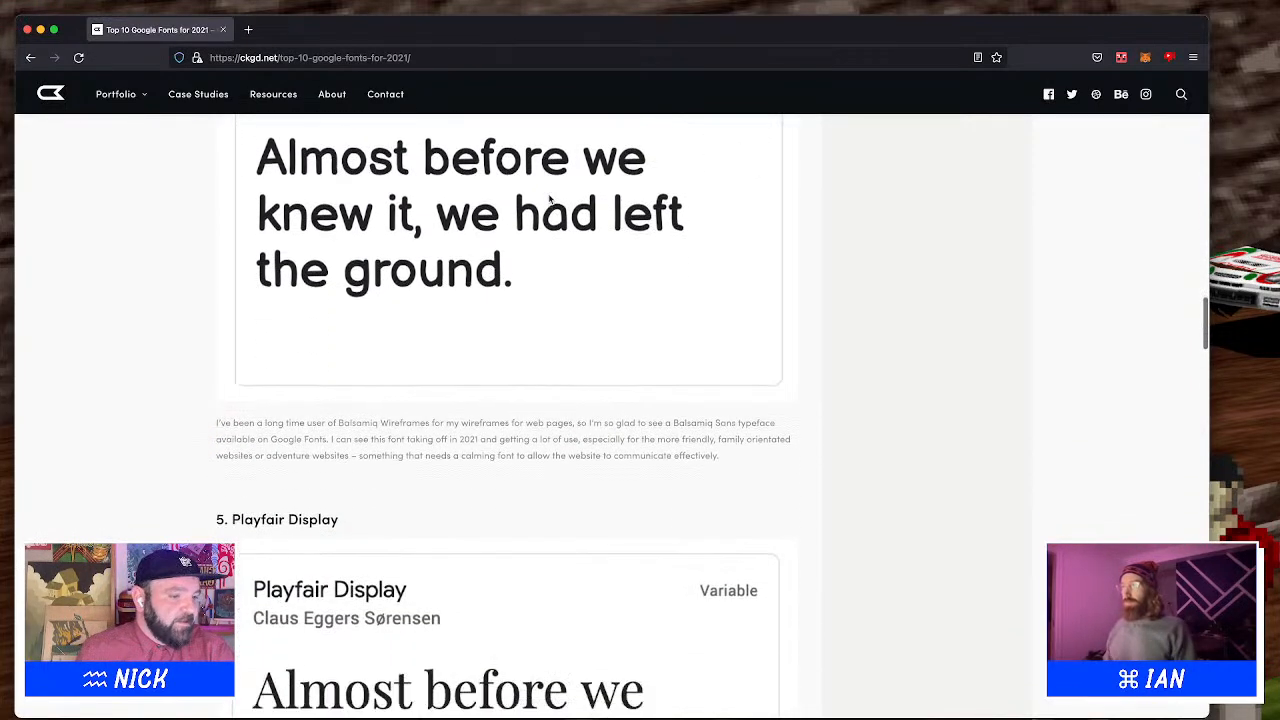
scroll(548, 200, "down", 5)
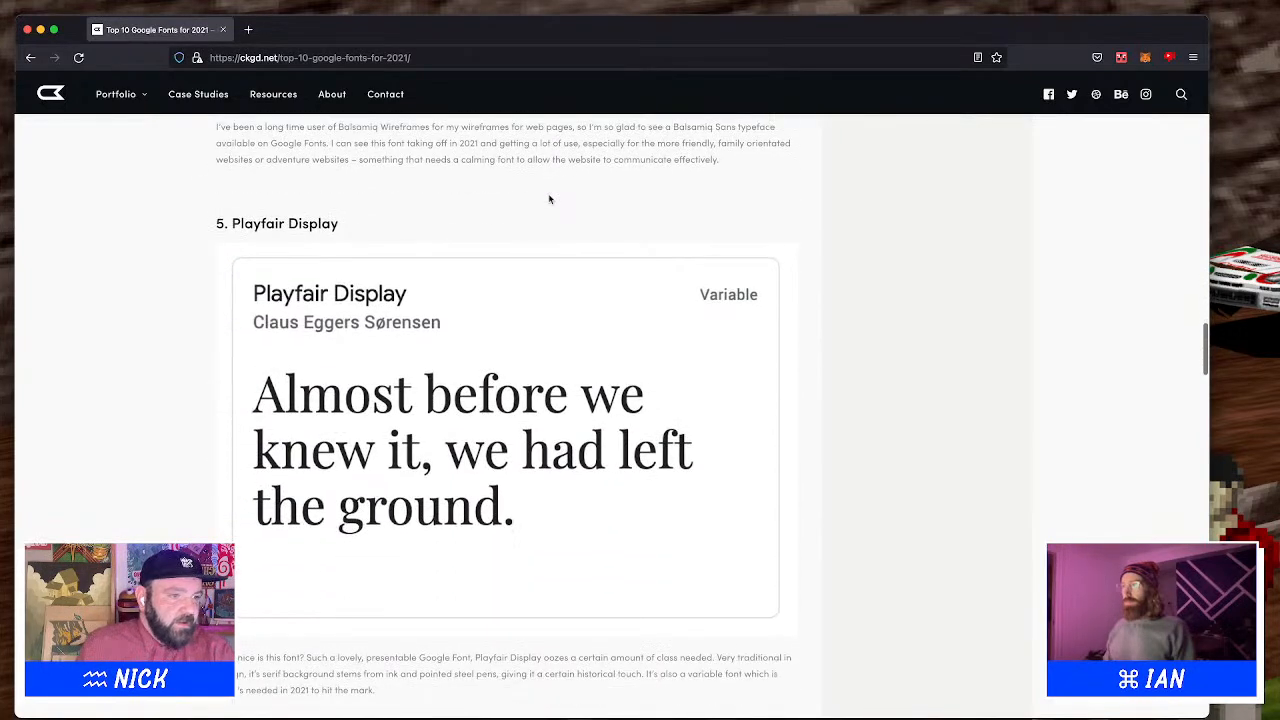
scroll(548, 199, "down", 3)
scroll(548, 199, "down", 5)
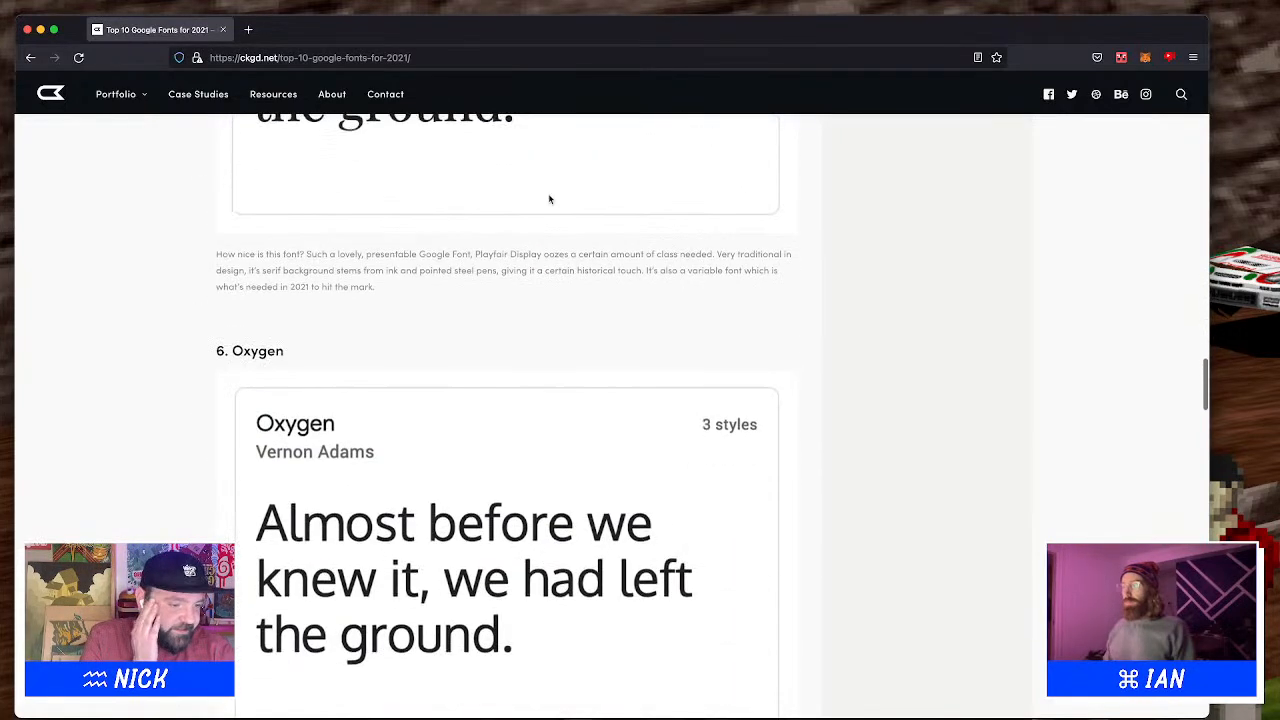
scroll(548, 199, "down", 5)
scroll(548, 199, "down", 5)
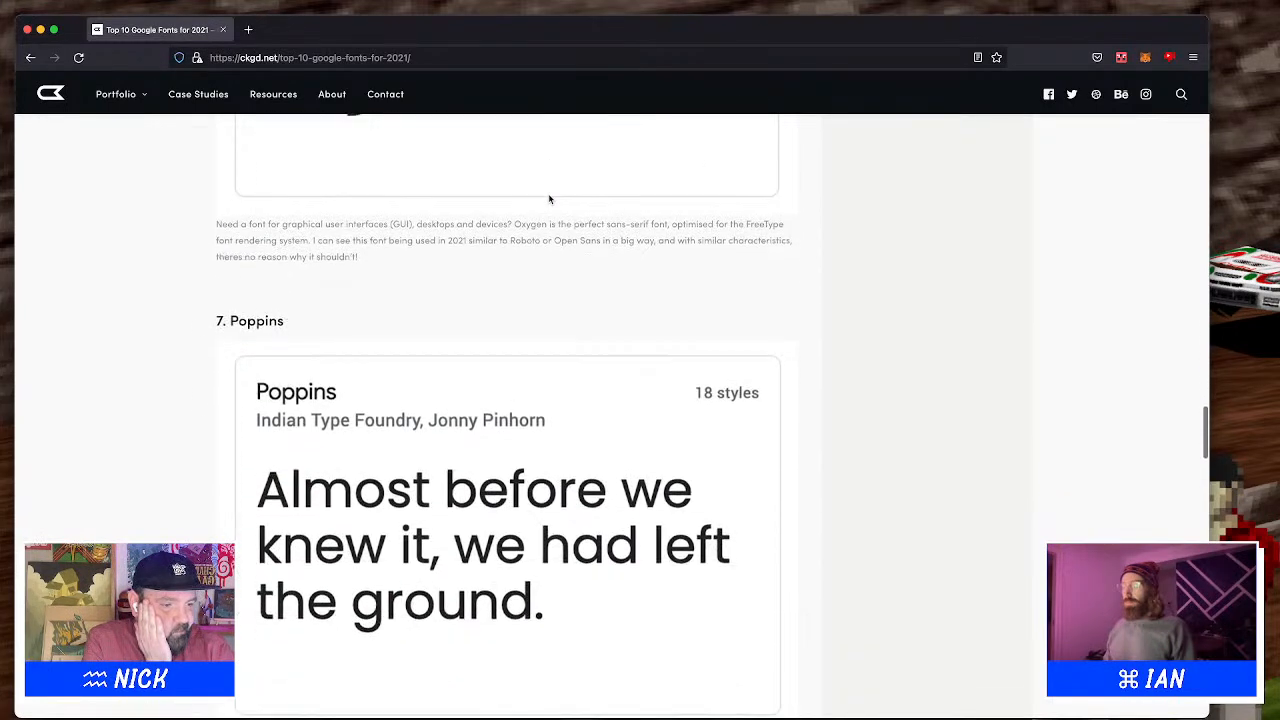
scroll(548, 199, "down", 2)
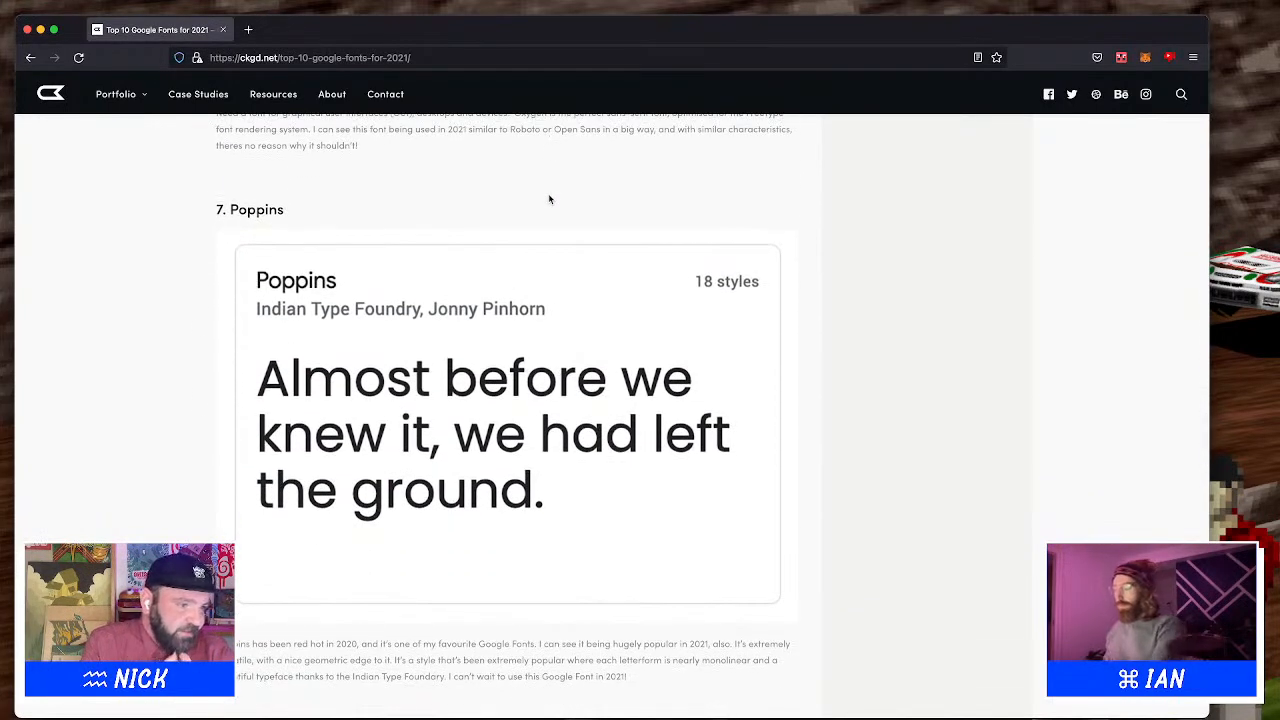
scroll(548, 199, "down", 4)
scroll(548, 199, "down", 7)
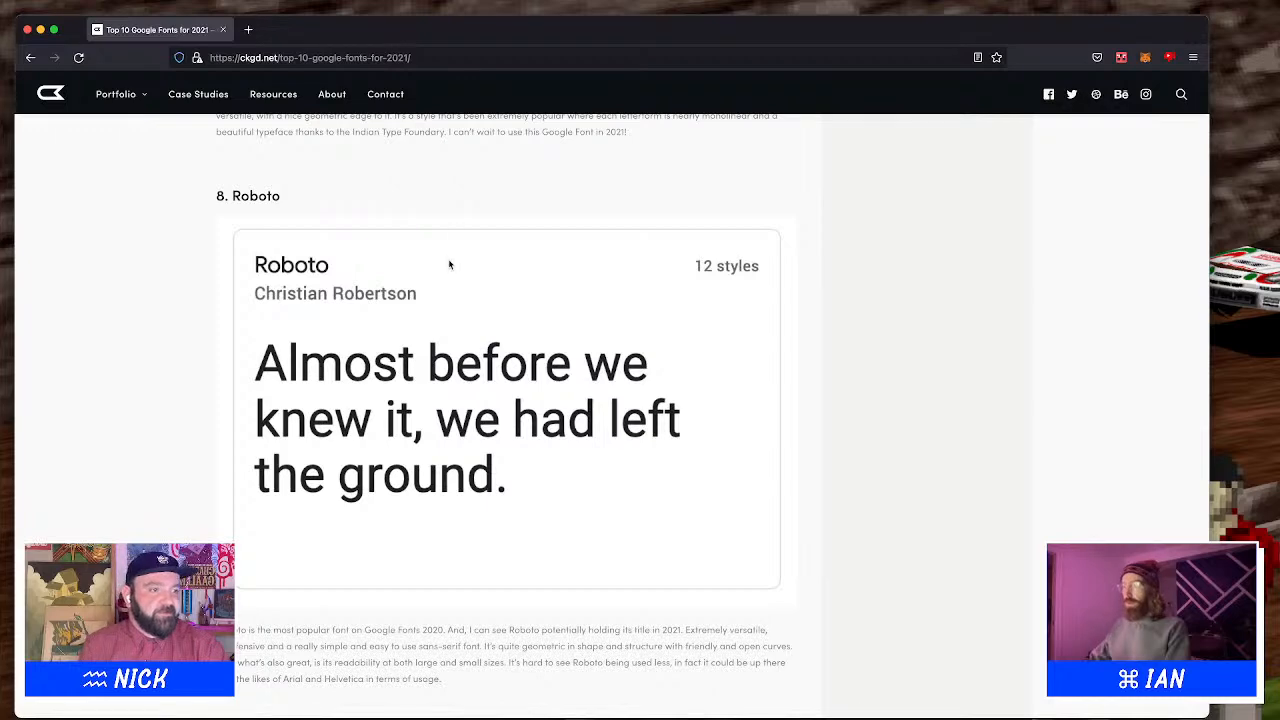
scroll(449, 270, "down", 4)
scroll(449, 263, "down", 5)
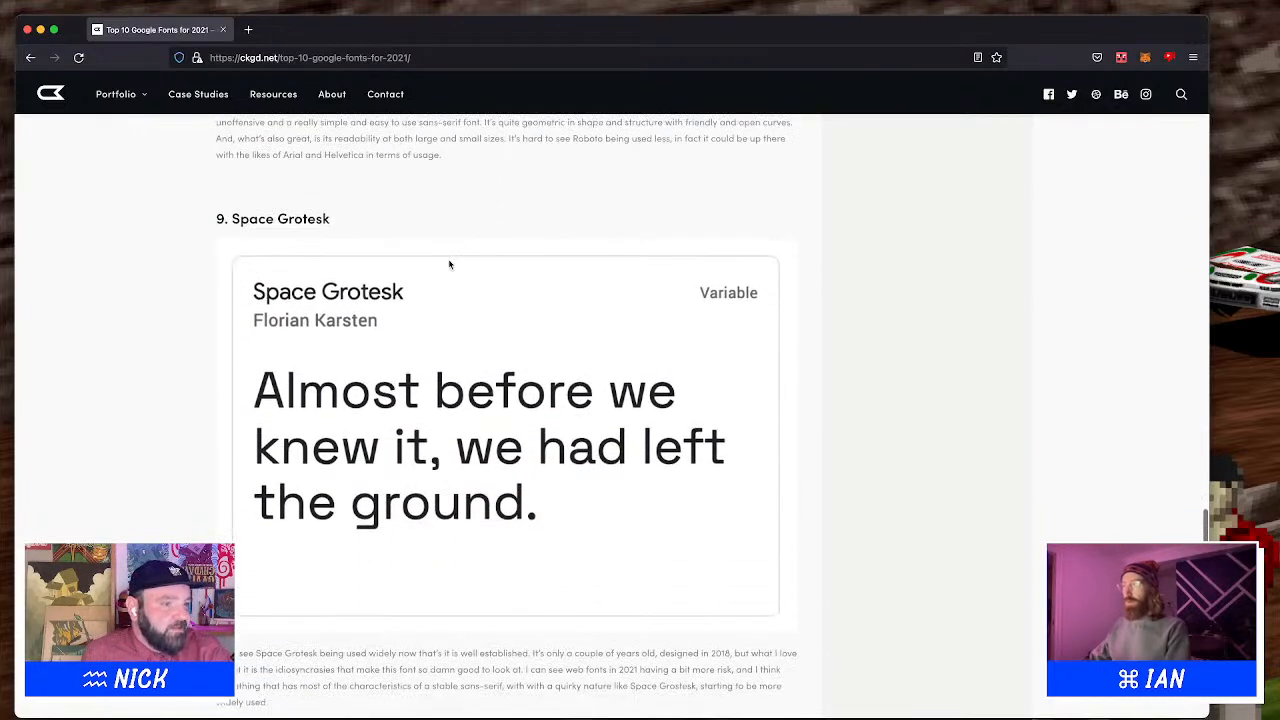
scroll(449, 264, "down", 5)
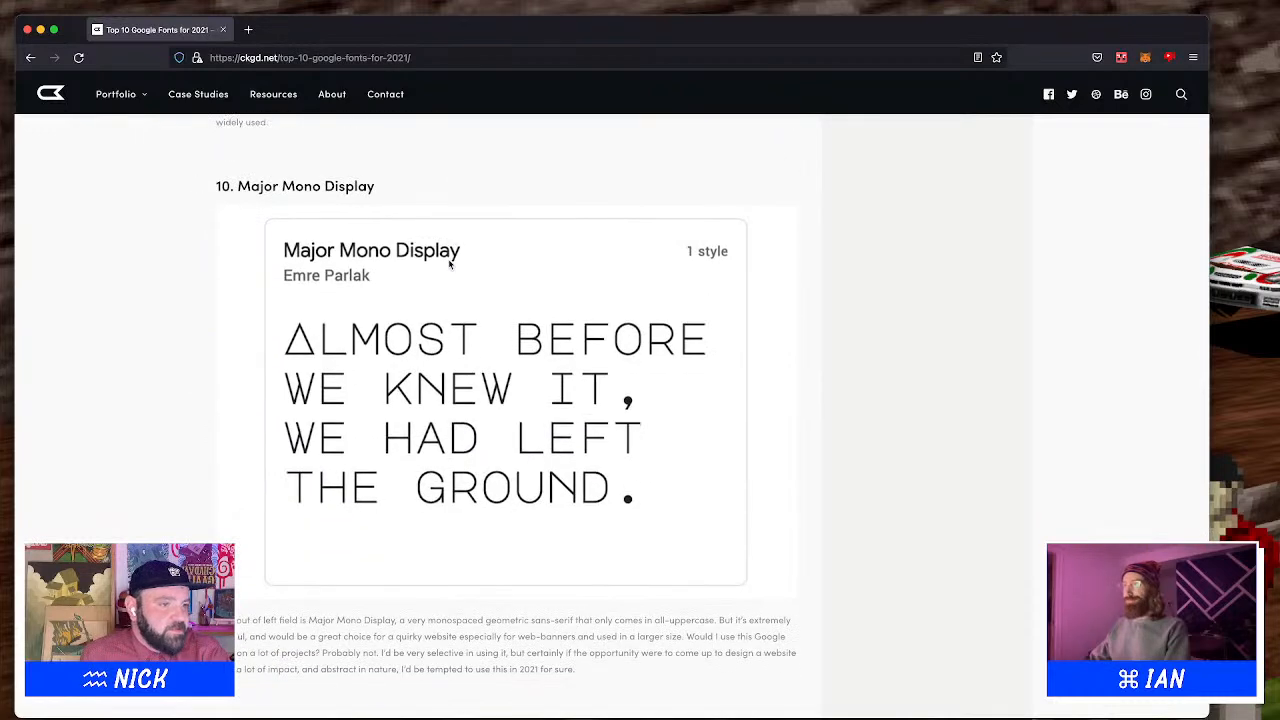
scroll(450, 263, "down", 5)
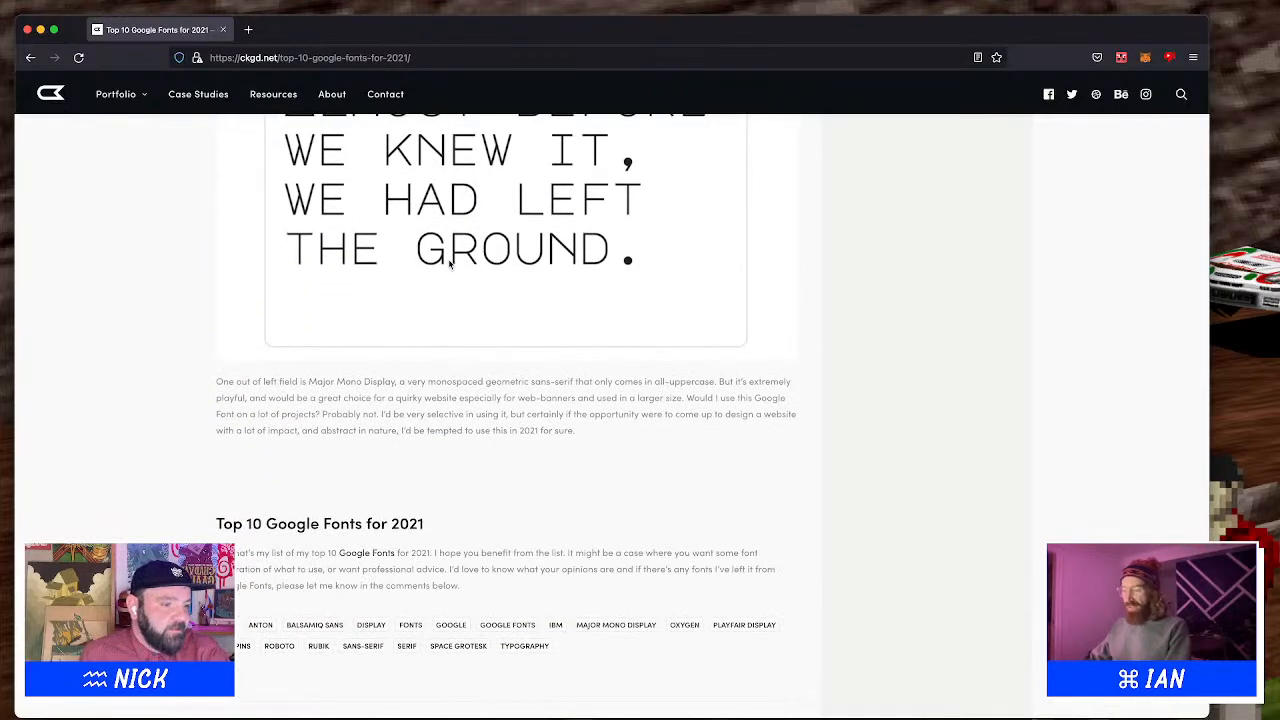
scroll(450, 263, "down", 3)
scroll(450, 263, "up", 10)
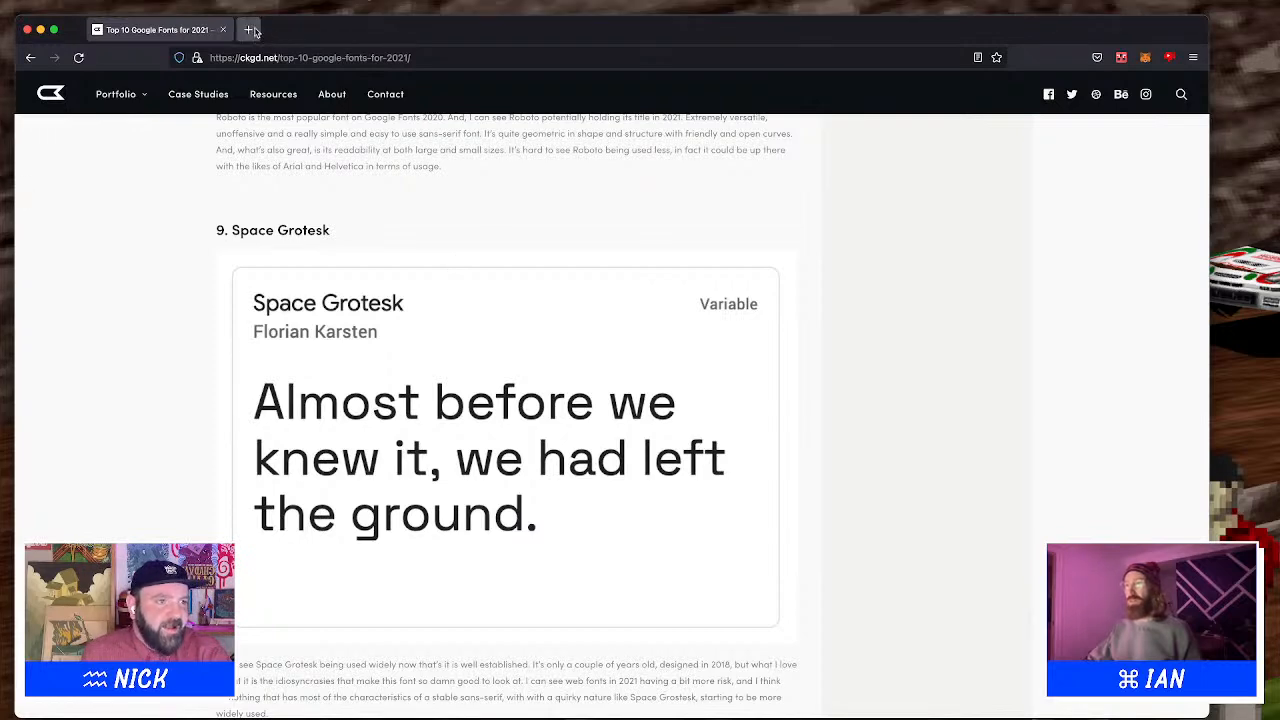
left_click_drag(282, 41, 302, 28)
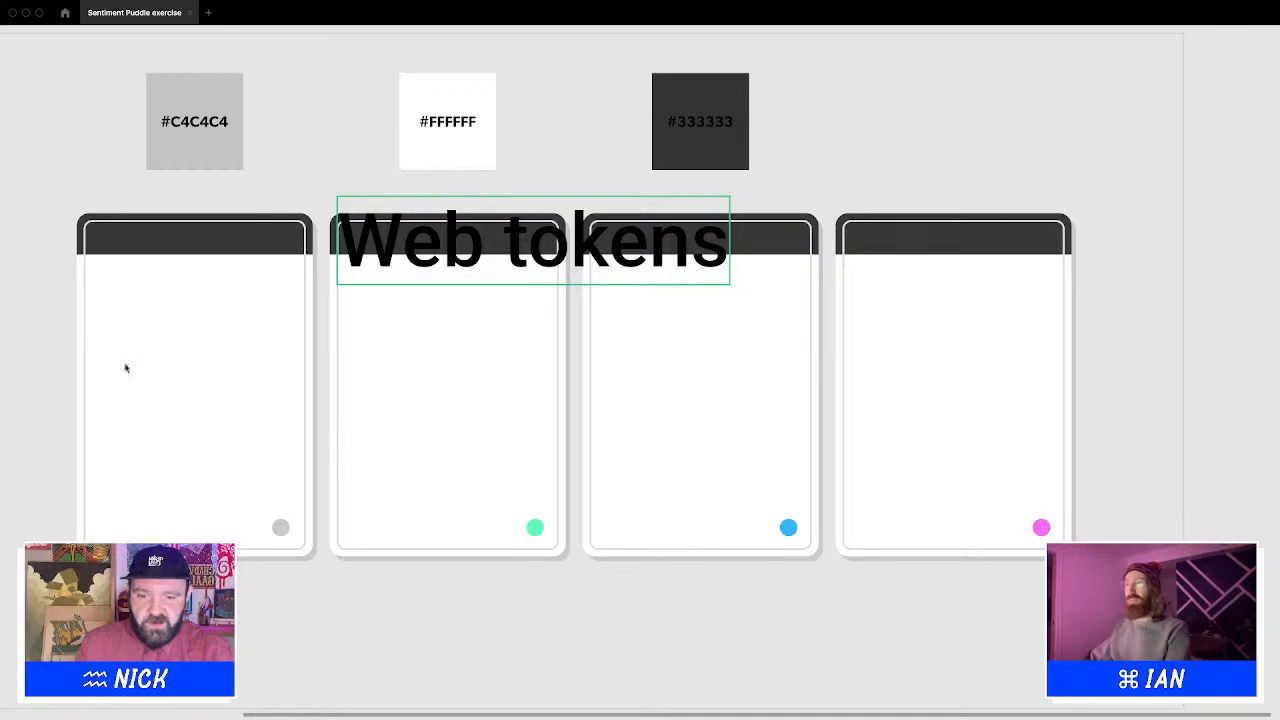
left_click(561, 692)
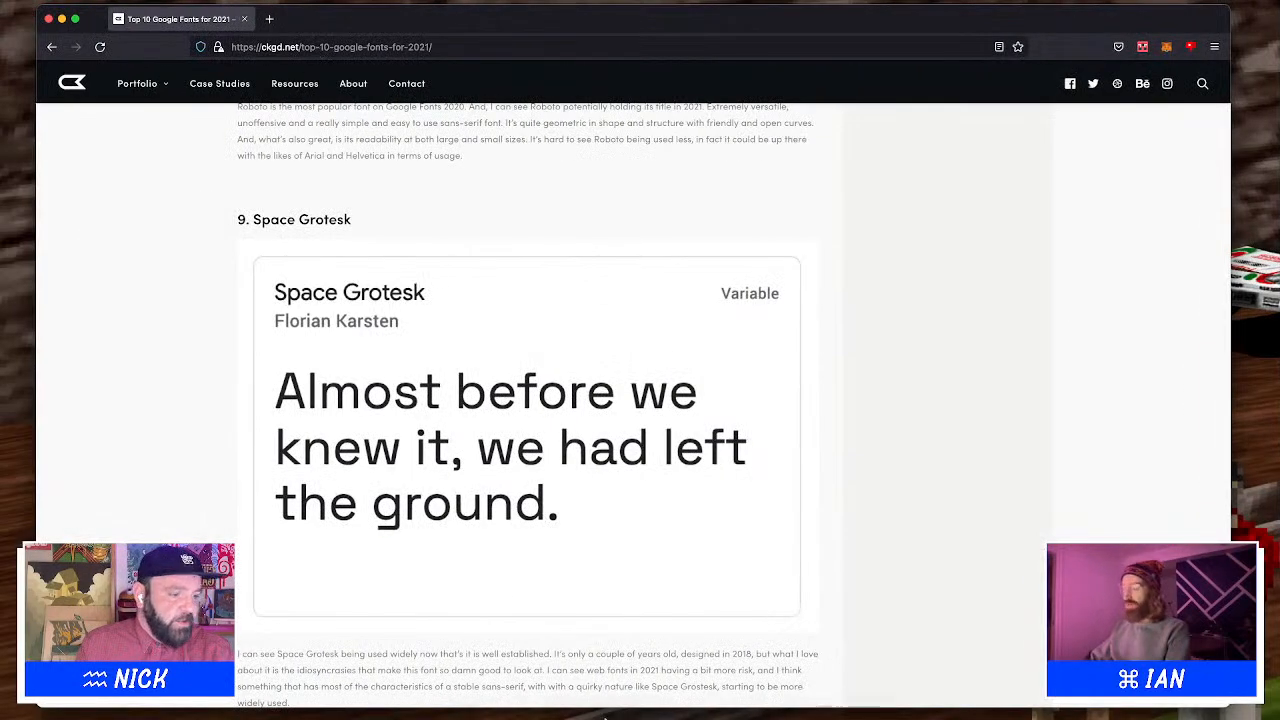
left_click(600, 700)
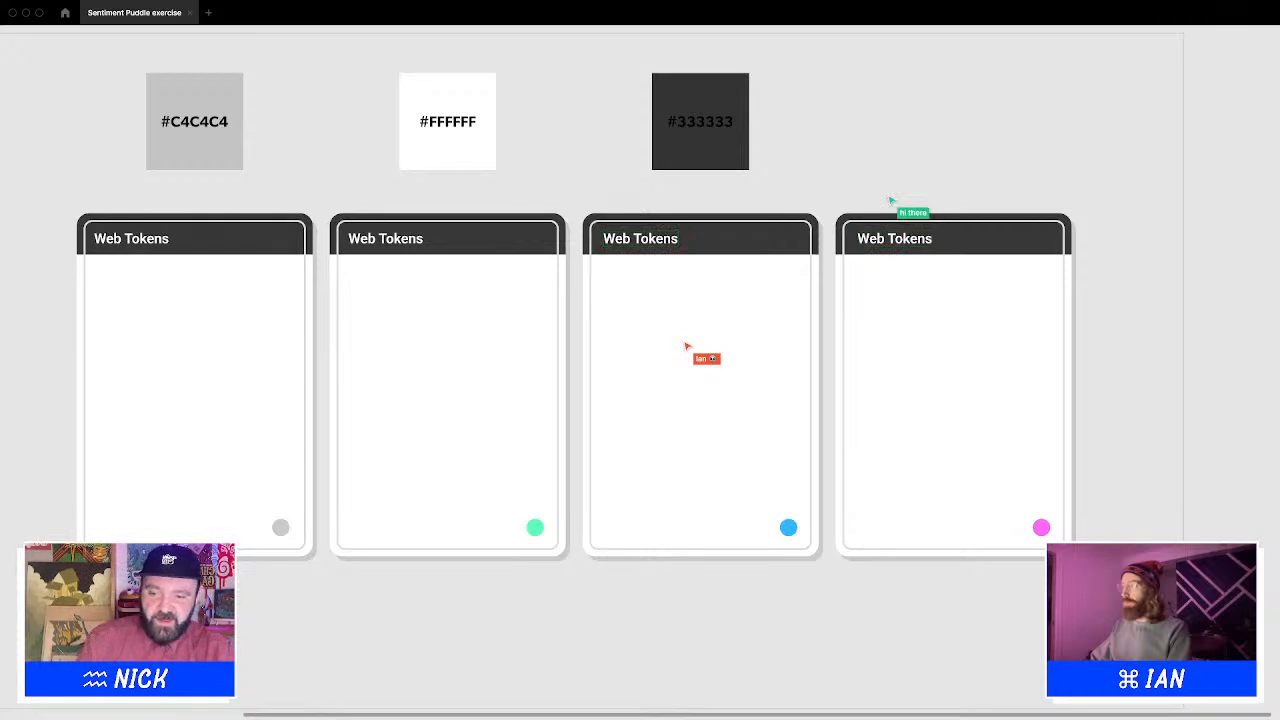
mouse_move(563, 694)
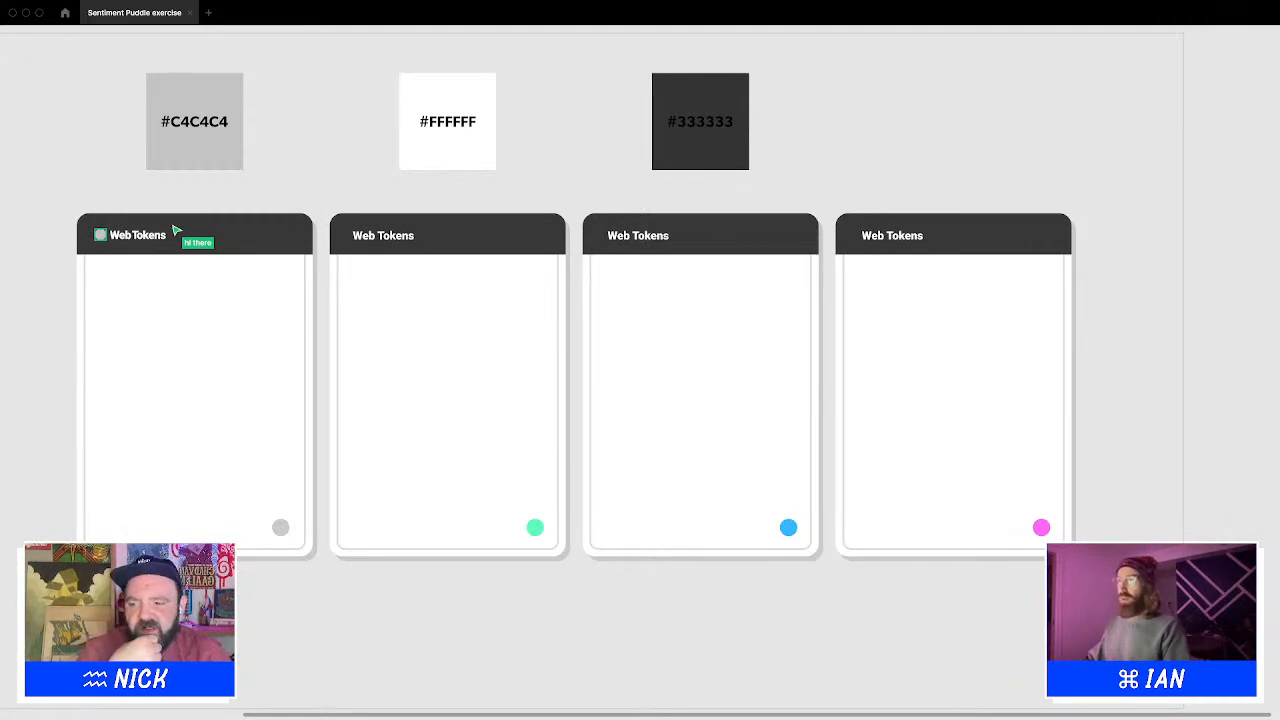
Add a grey dot icon beside the Web Tokens title in each card's dark header bar
left_click(153, 236)
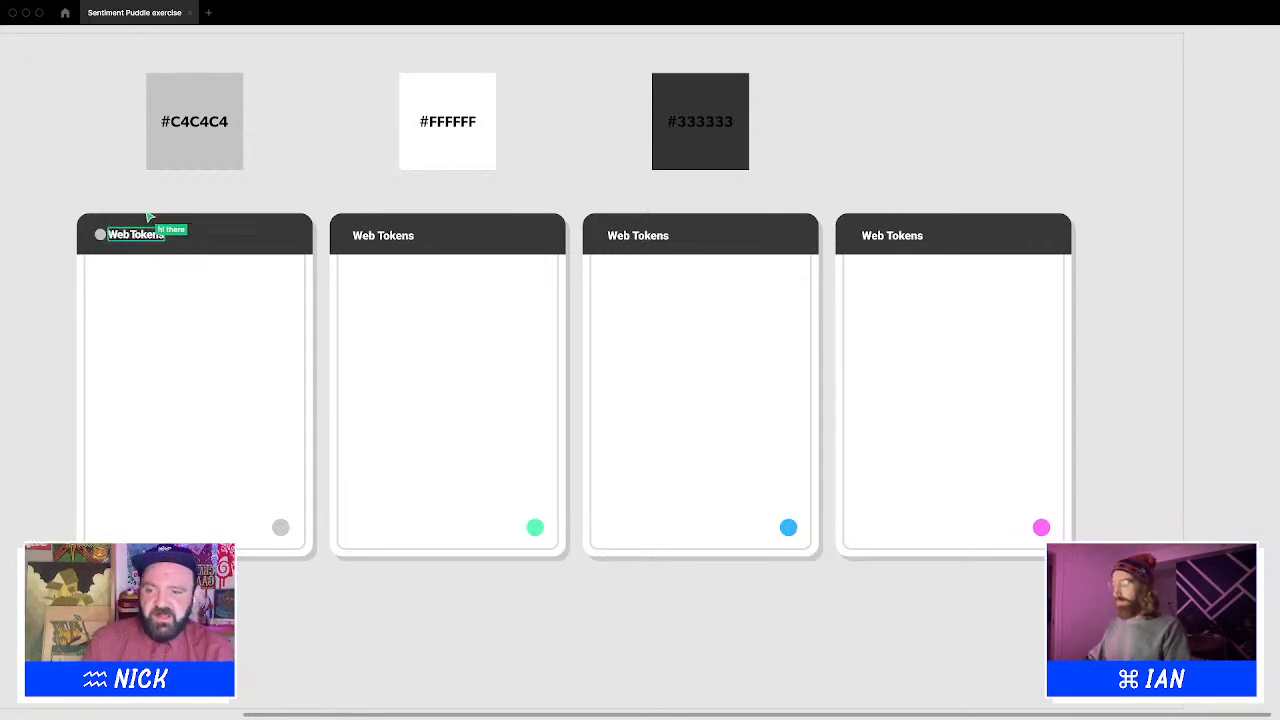
left_click(147, 214)
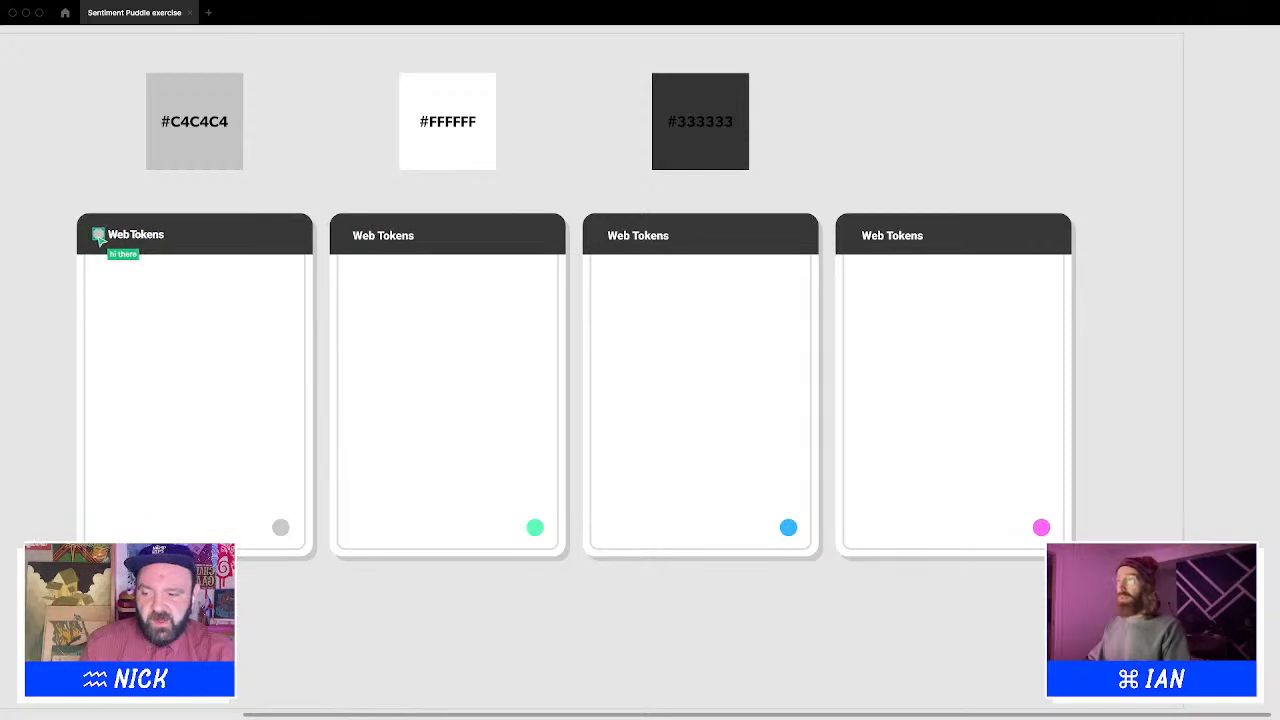
left_click(135, 236)
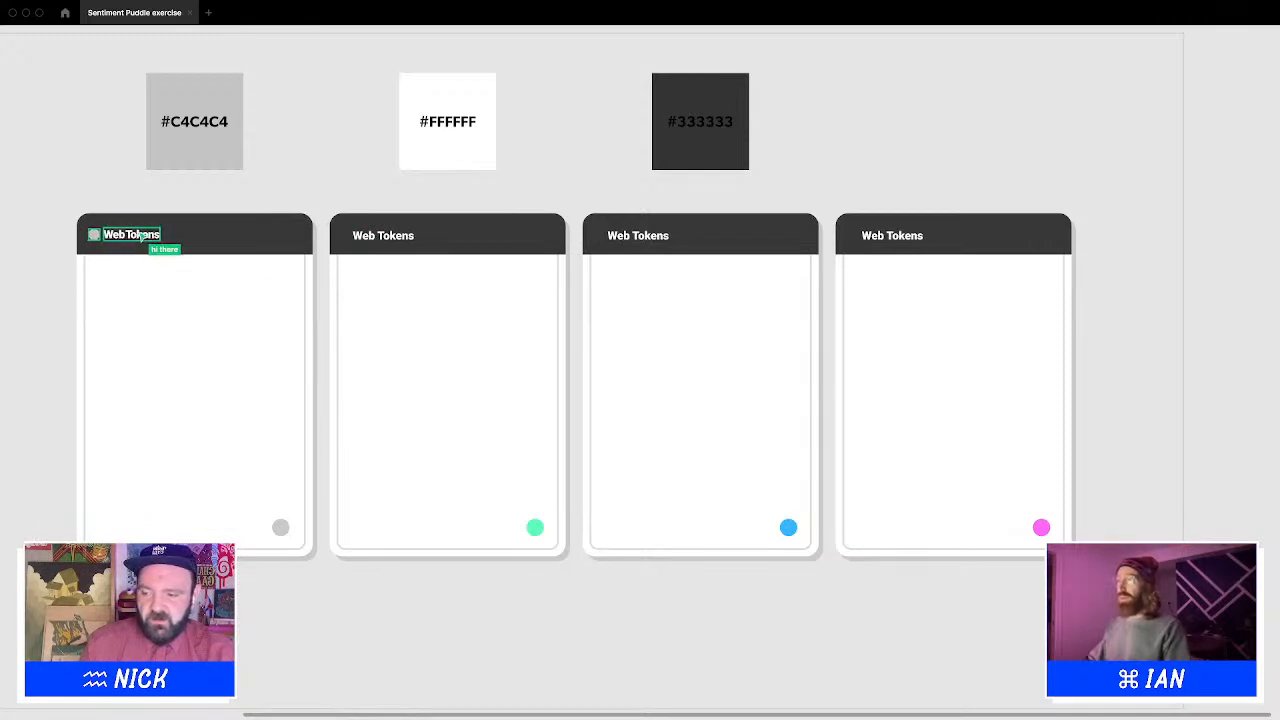
left_click(220, 190)
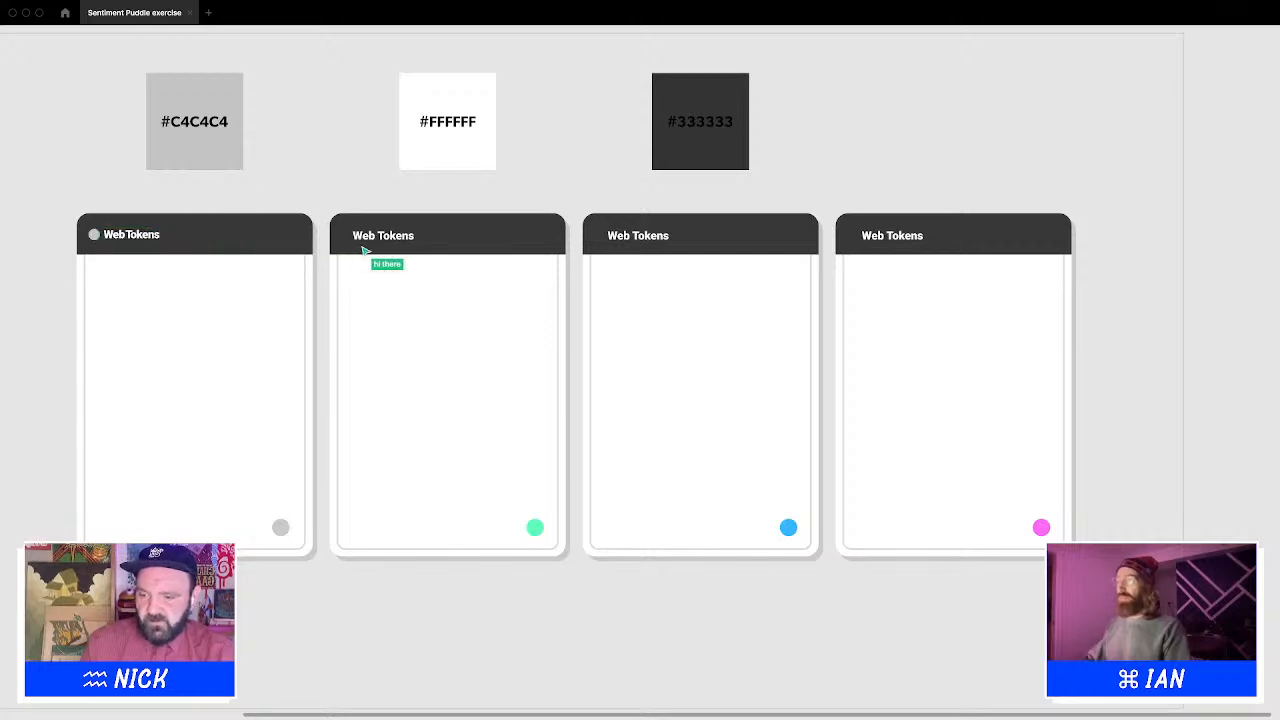
left_click(95, 236)
left_click(143, 238, "shift")
key("shift+Right")
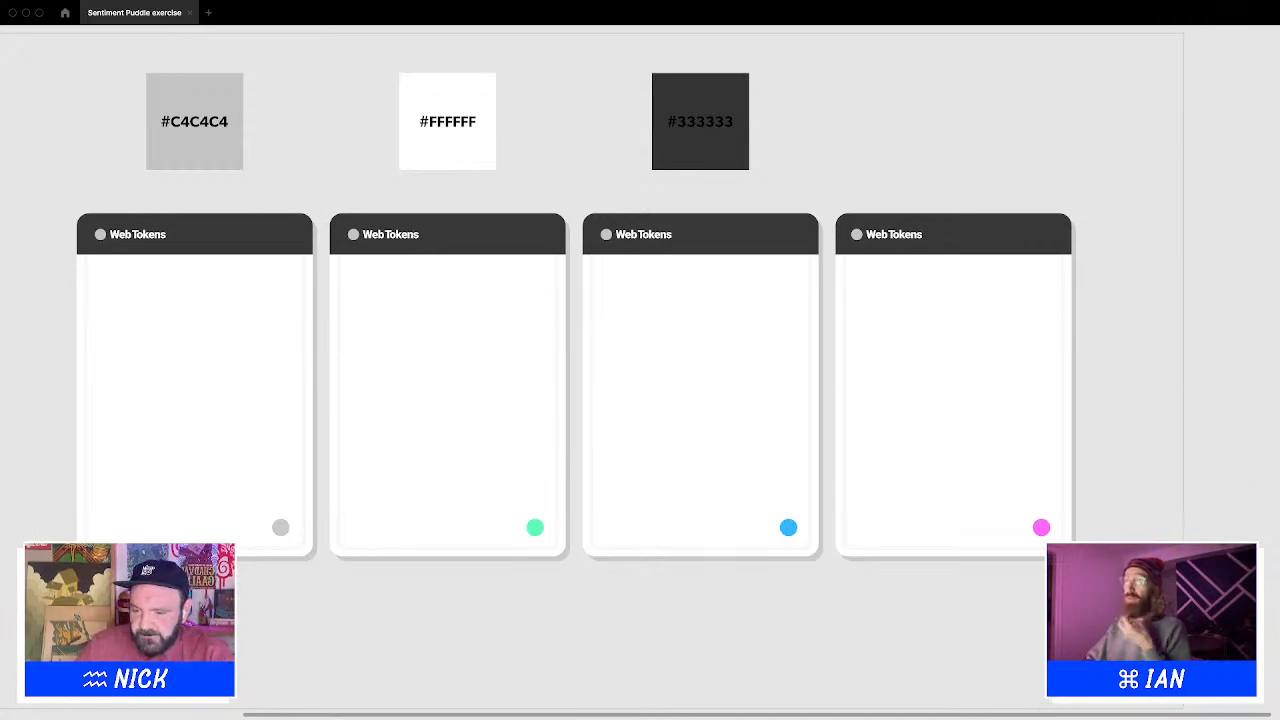
Nudge the Web Tokens titles in all four card headers slightly left, closer to their dot icons
key("ctrl+Left")
key("ctrl+Right")
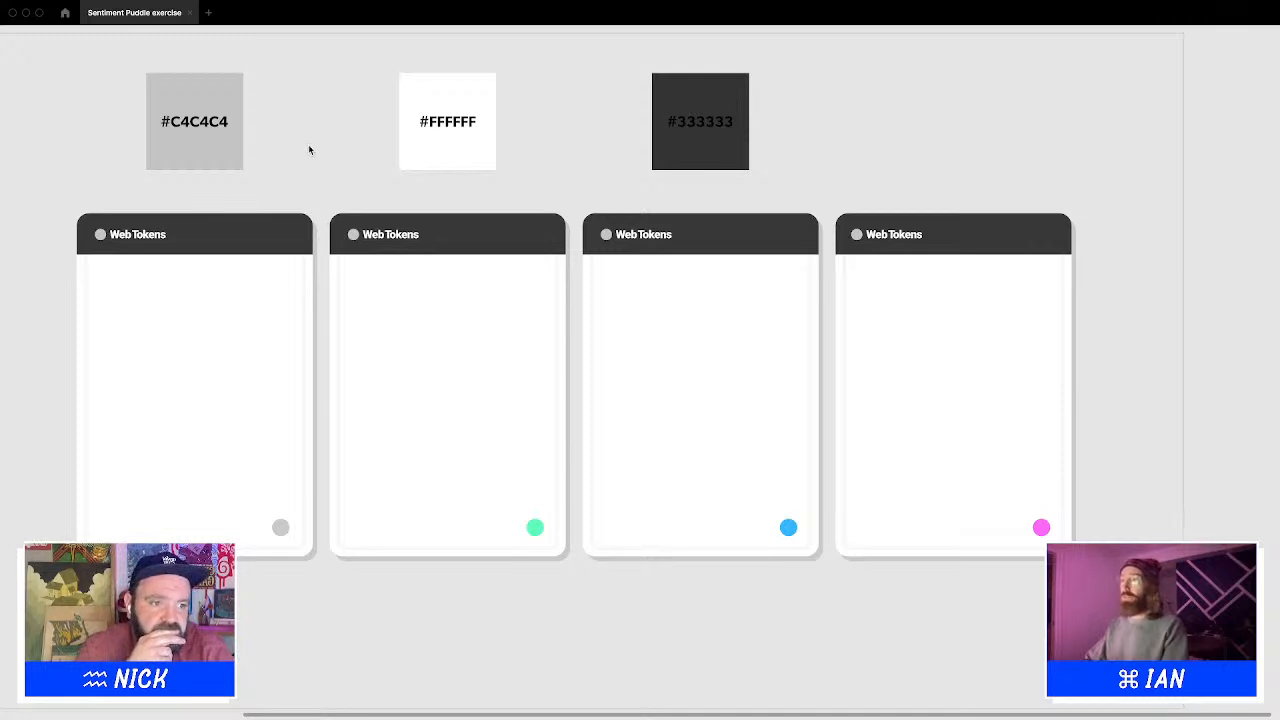
left_click(99, 235)
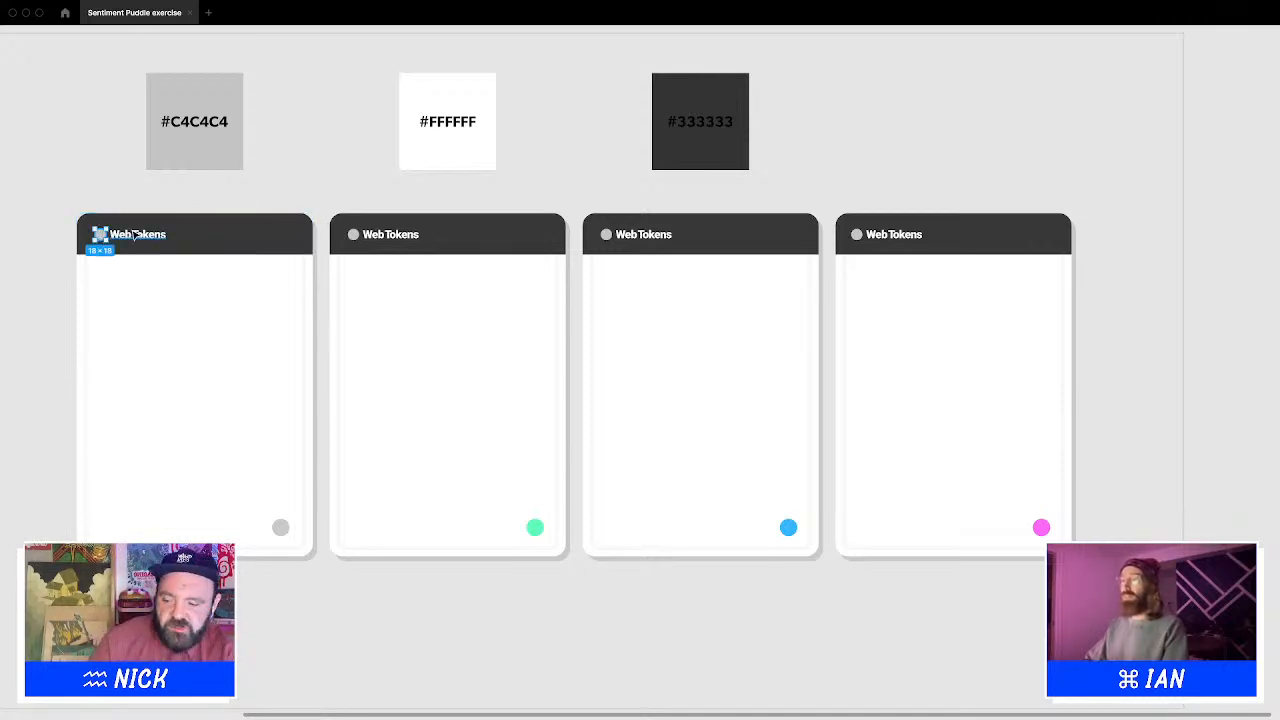
left_click(134, 235, "shift")
key("shift+Left")
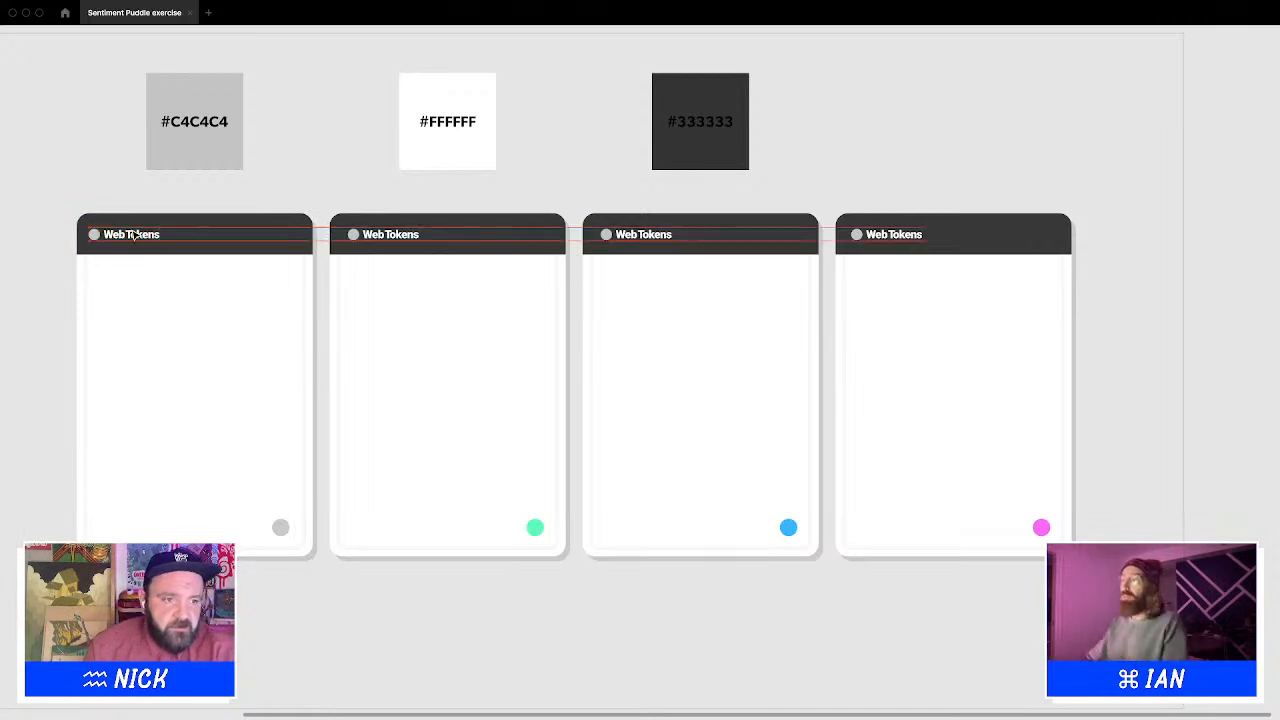
left_click(266, 178)
left_click(348, 242)
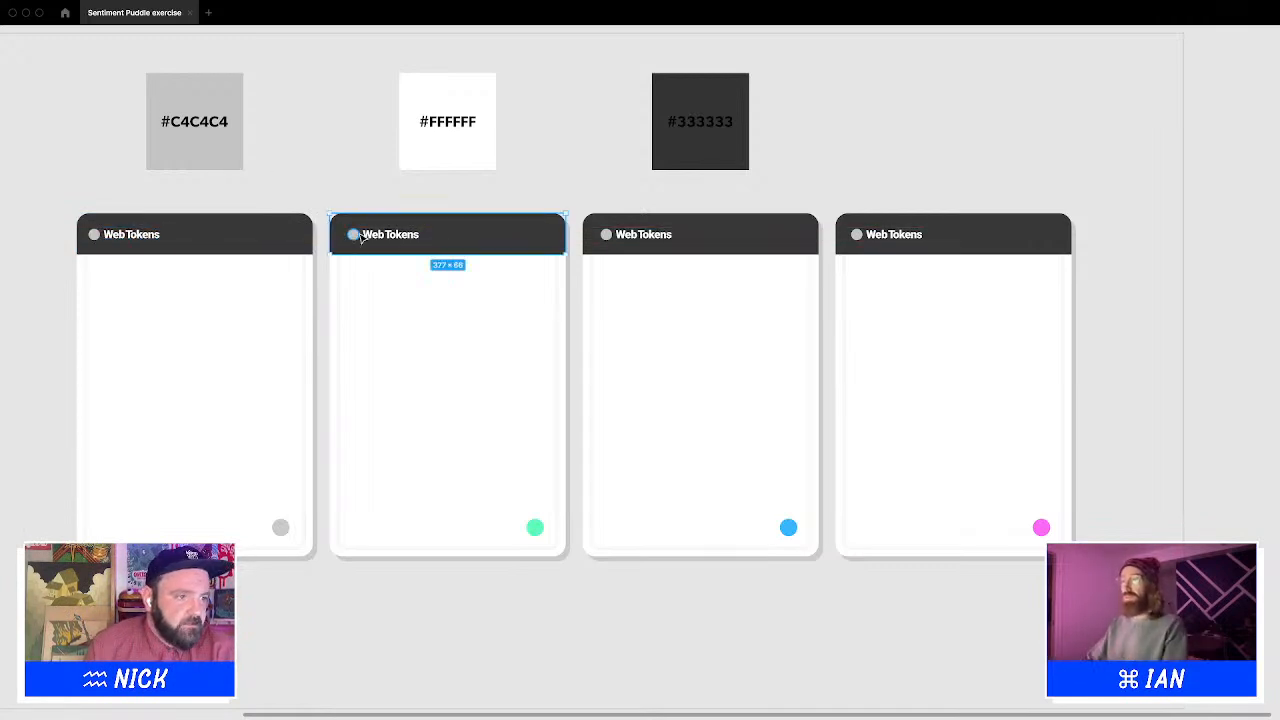
left_click(357, 237)
left_click(626, 235, "shift")
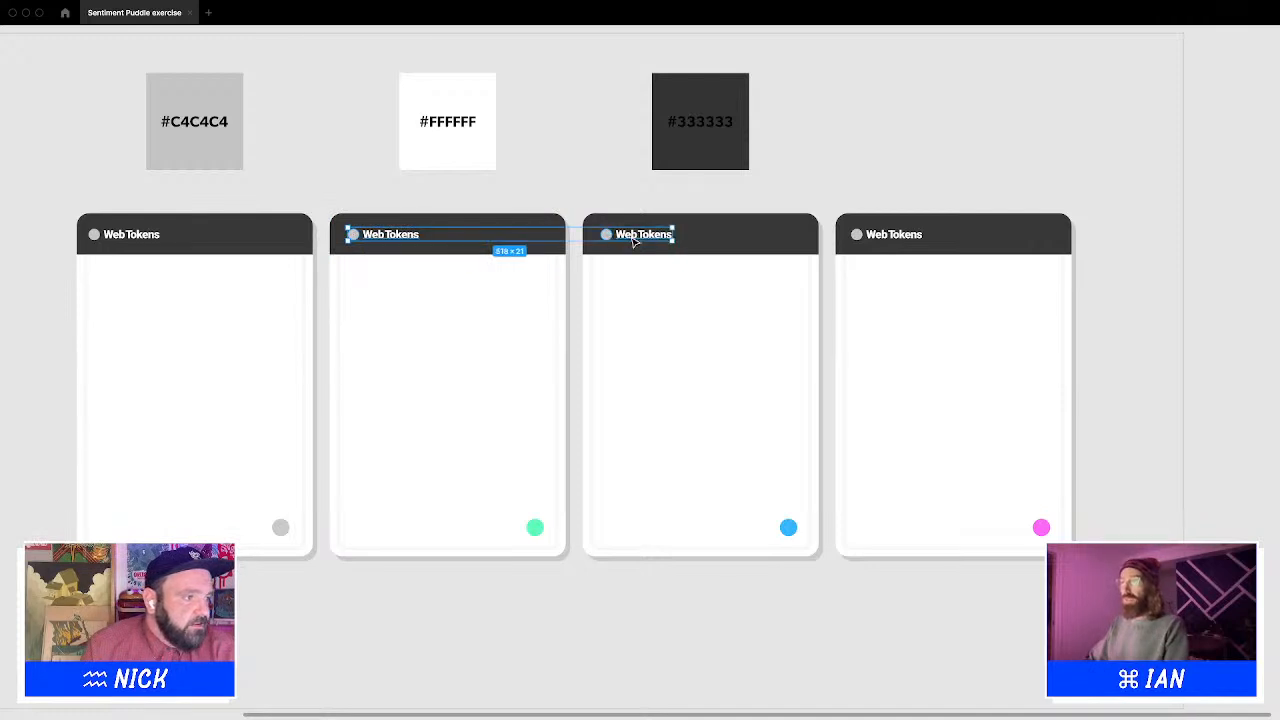
left_click(872, 236, "shift")
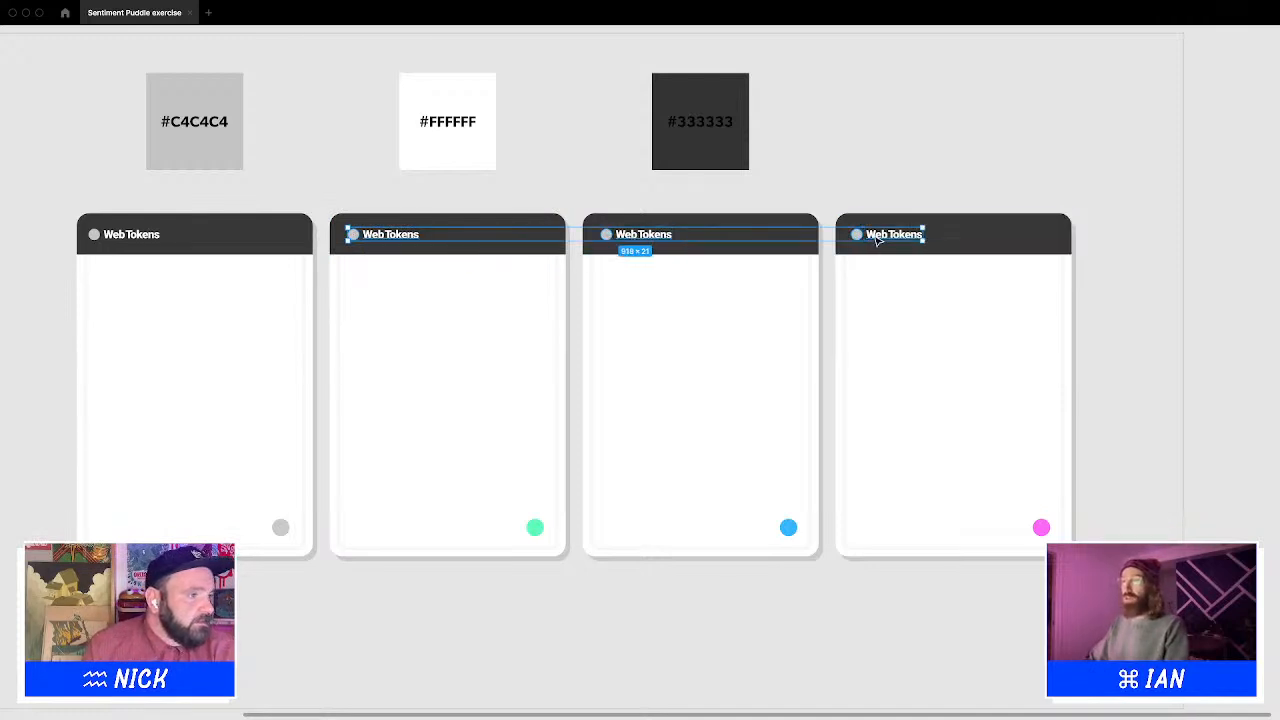
key("shift+Left")
left_click(876, 191)
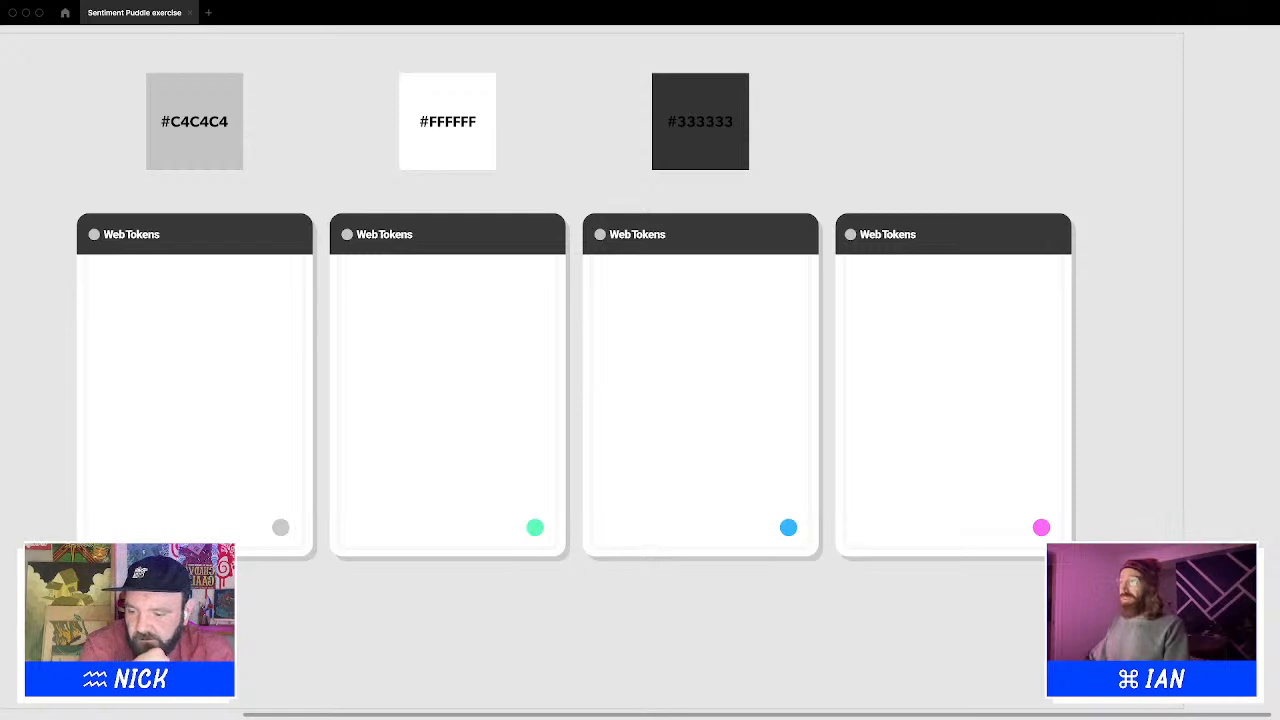
key("ctrl+Left")
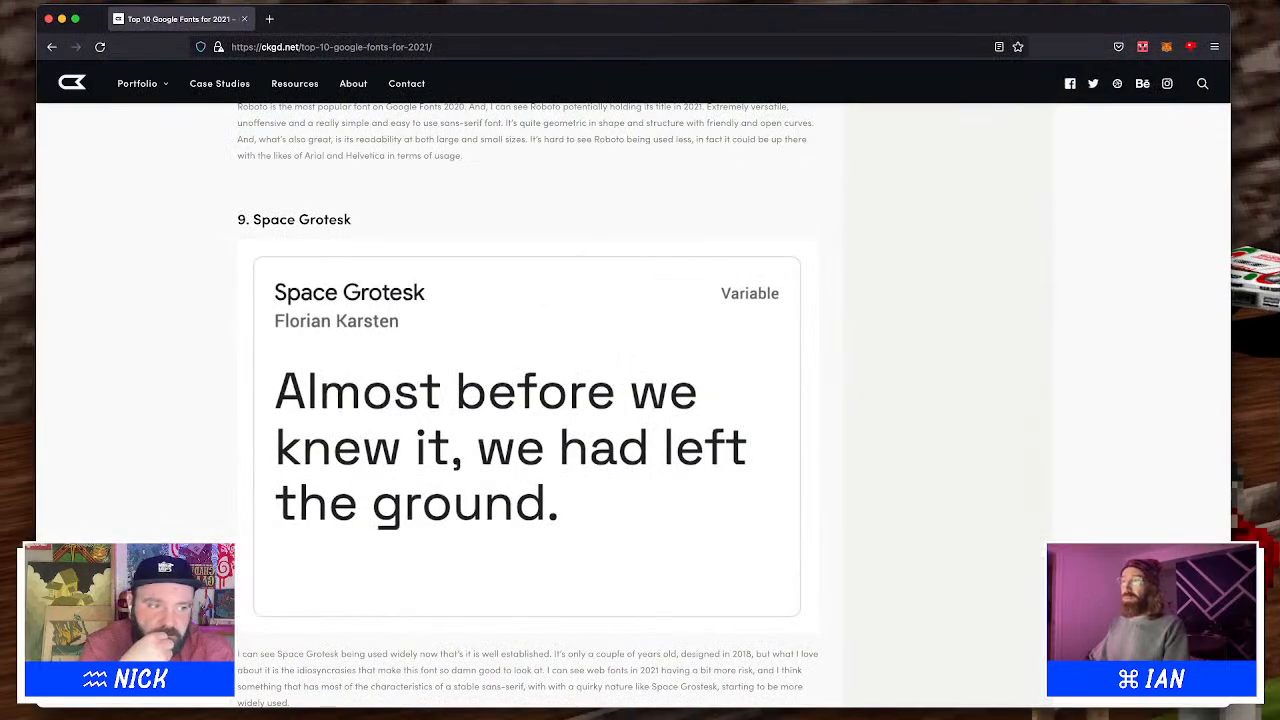
key("ctrl+Right")
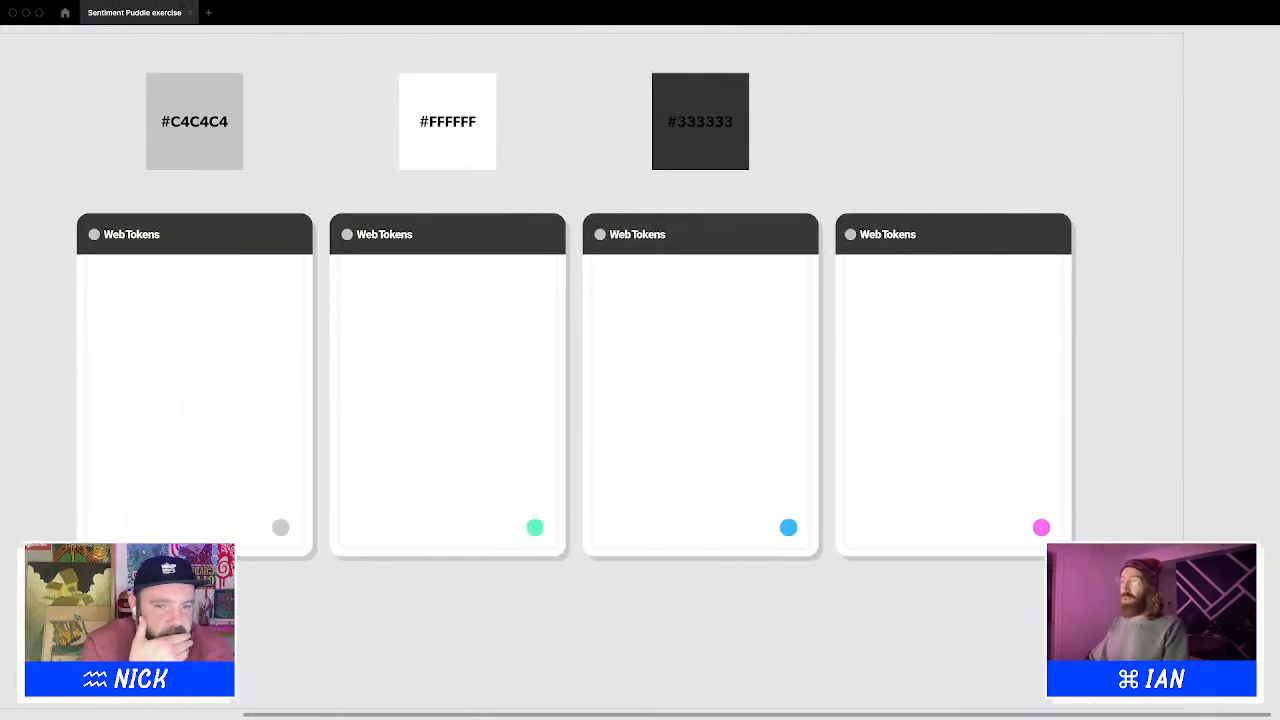
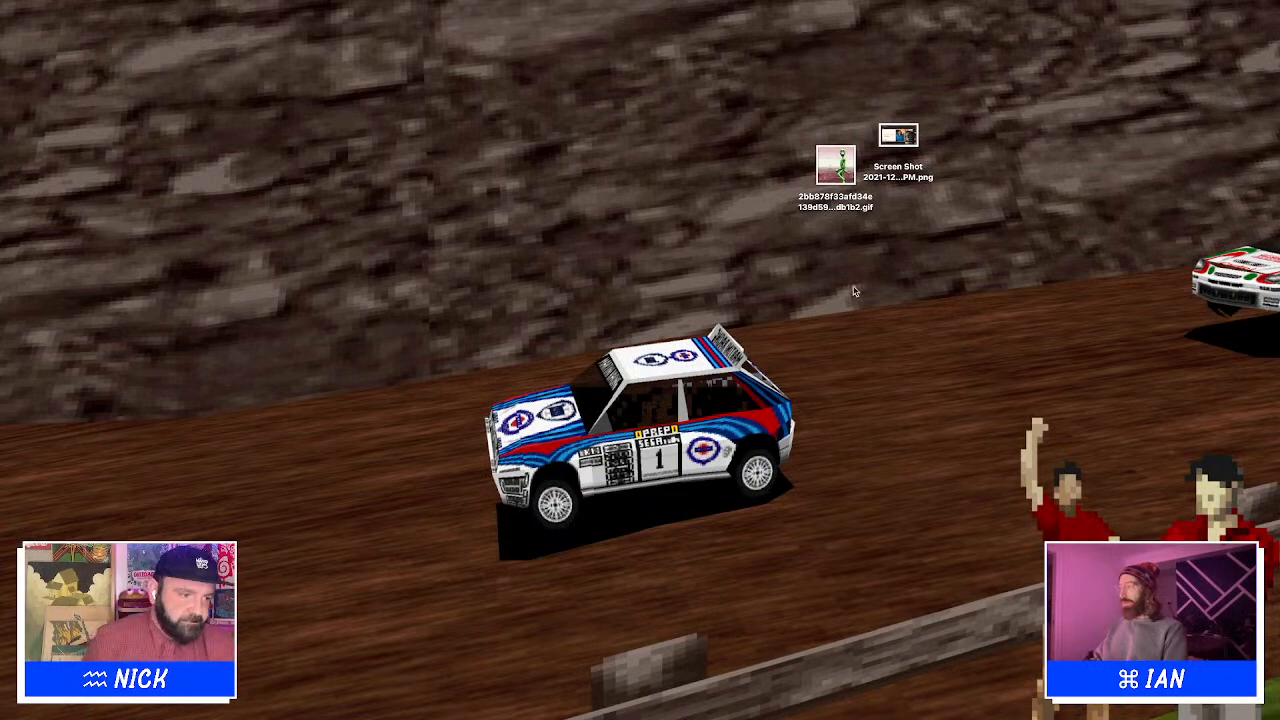
Select the grey image placeholders in all four top cards and stretch them taller, down toward the coloured dots
key("ctrl+Right")
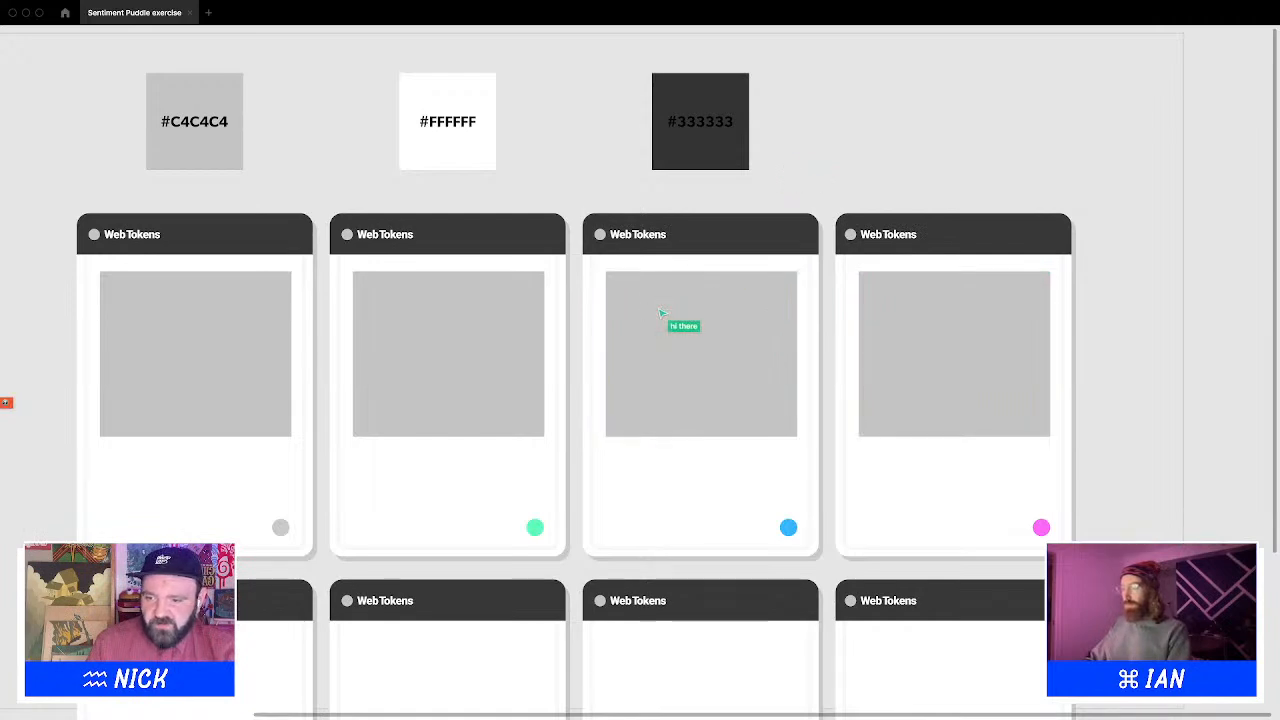
left_click(200, 372)
left_click(462, 368, "shift")
left_click(765, 387, "shift")
left_click(1037, 402, "shift")
left_click_drag(590, 446, 586, 505)
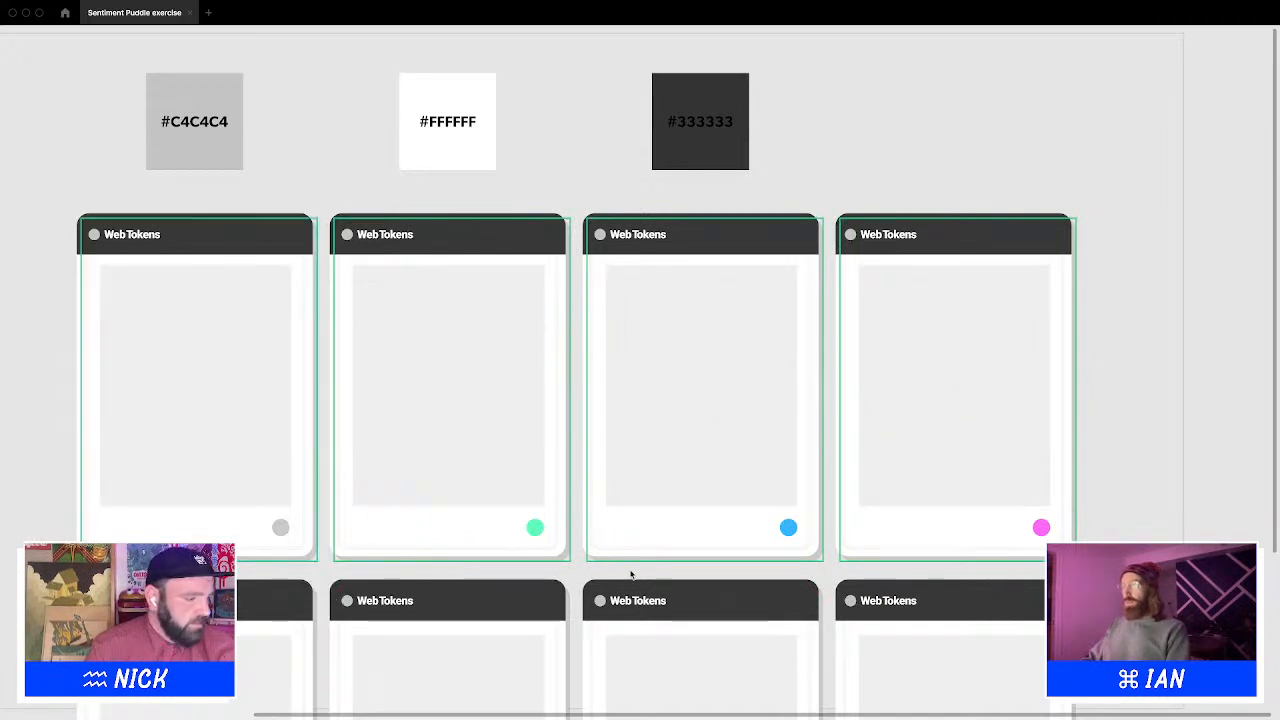
mouse_move(822, 690)
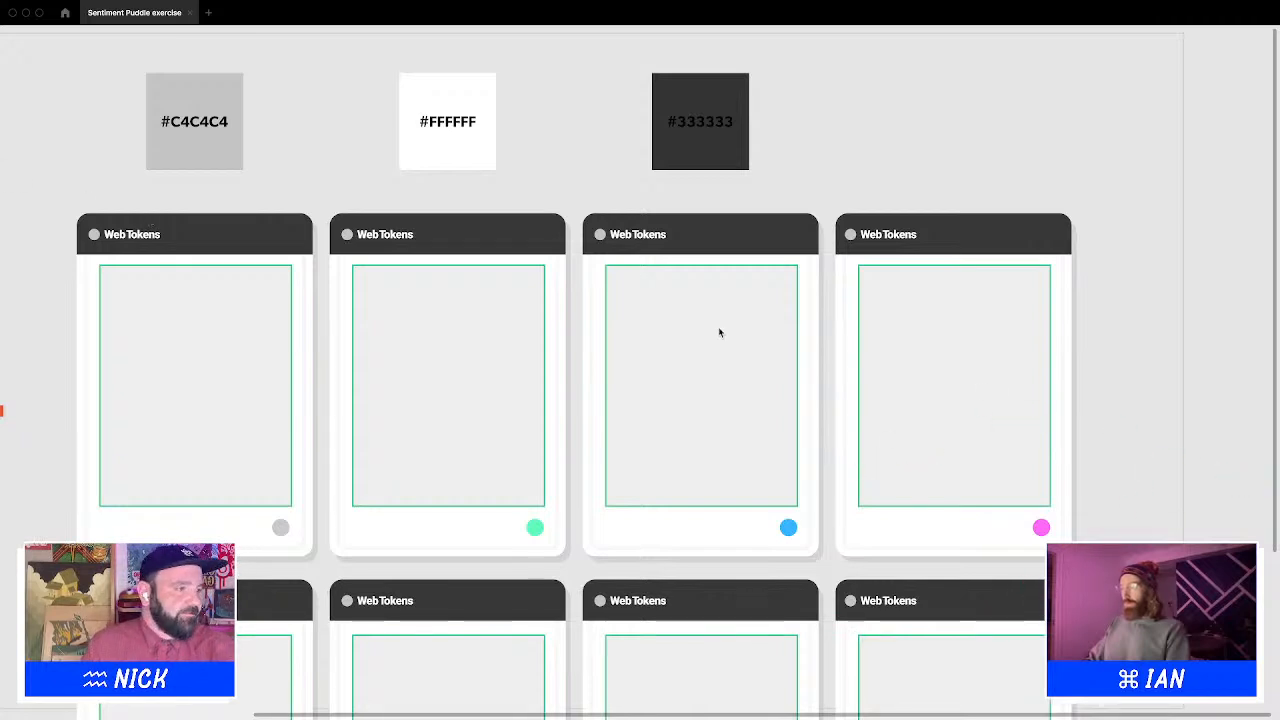
left_click_drag(737, 366, 754, 214)
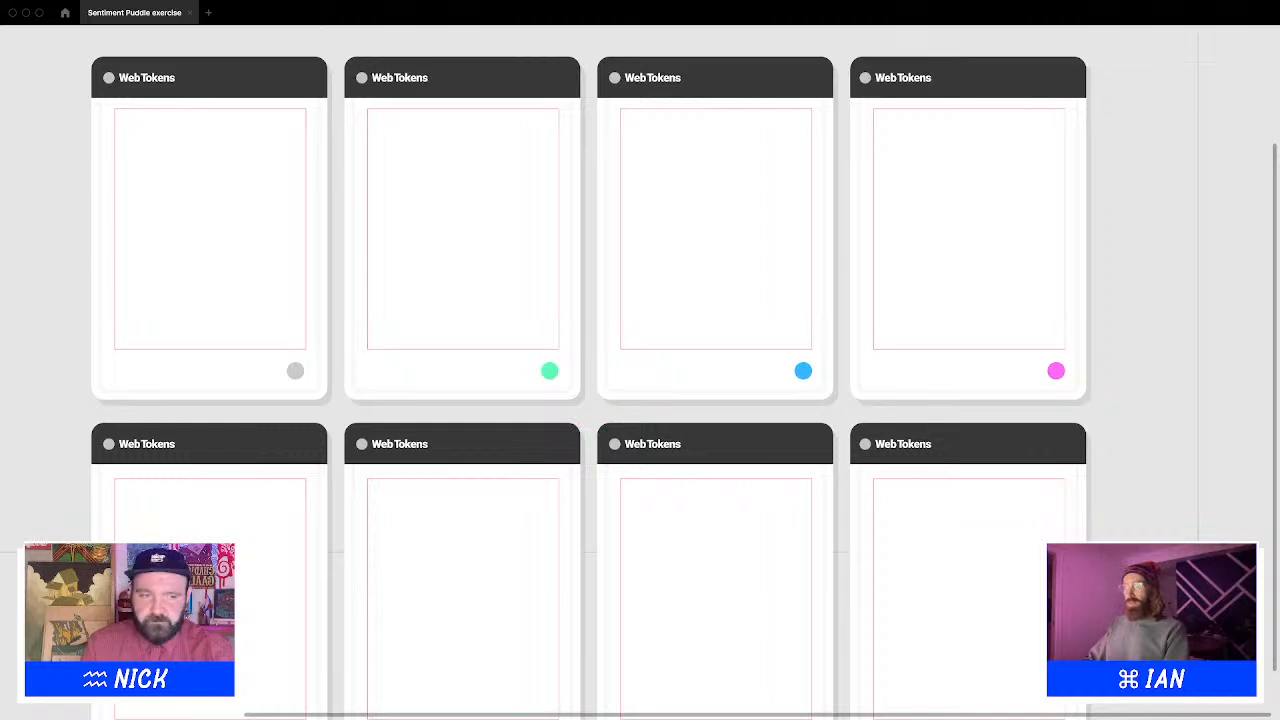
left_click_drag(324, 311, 1018, 245)
key("z")
left_click_drag(358, 77, 690, 230)
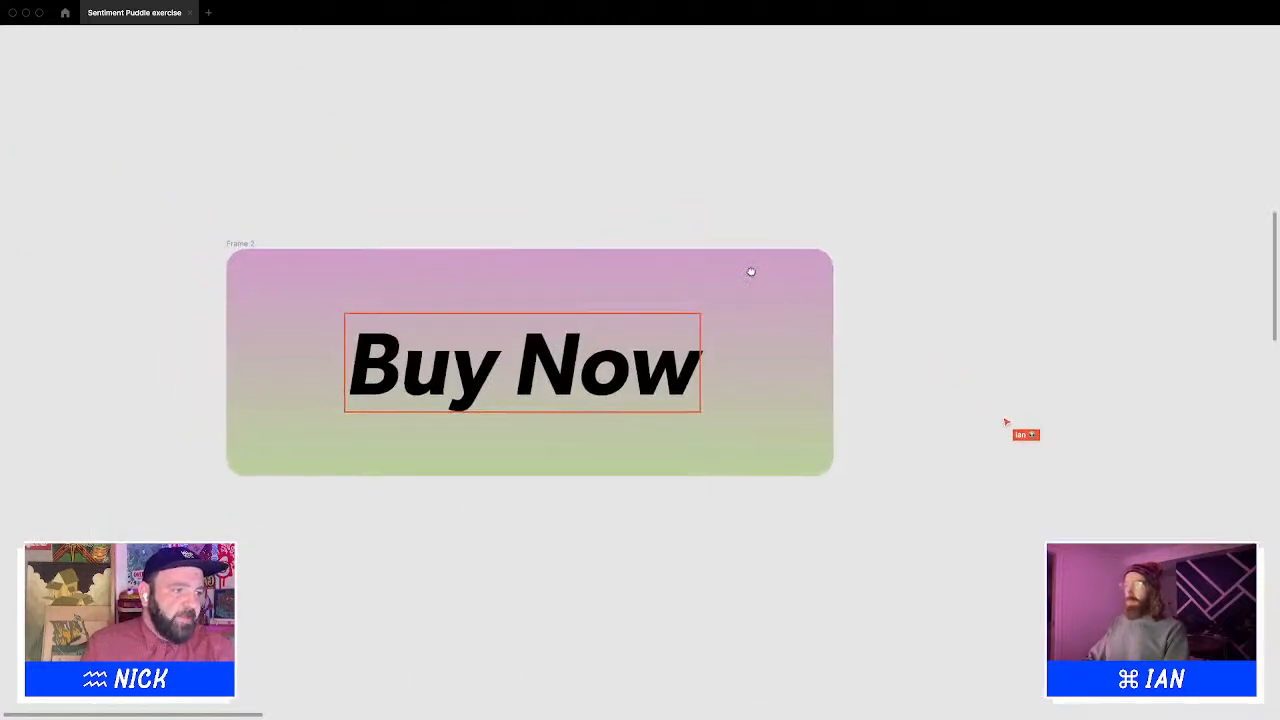
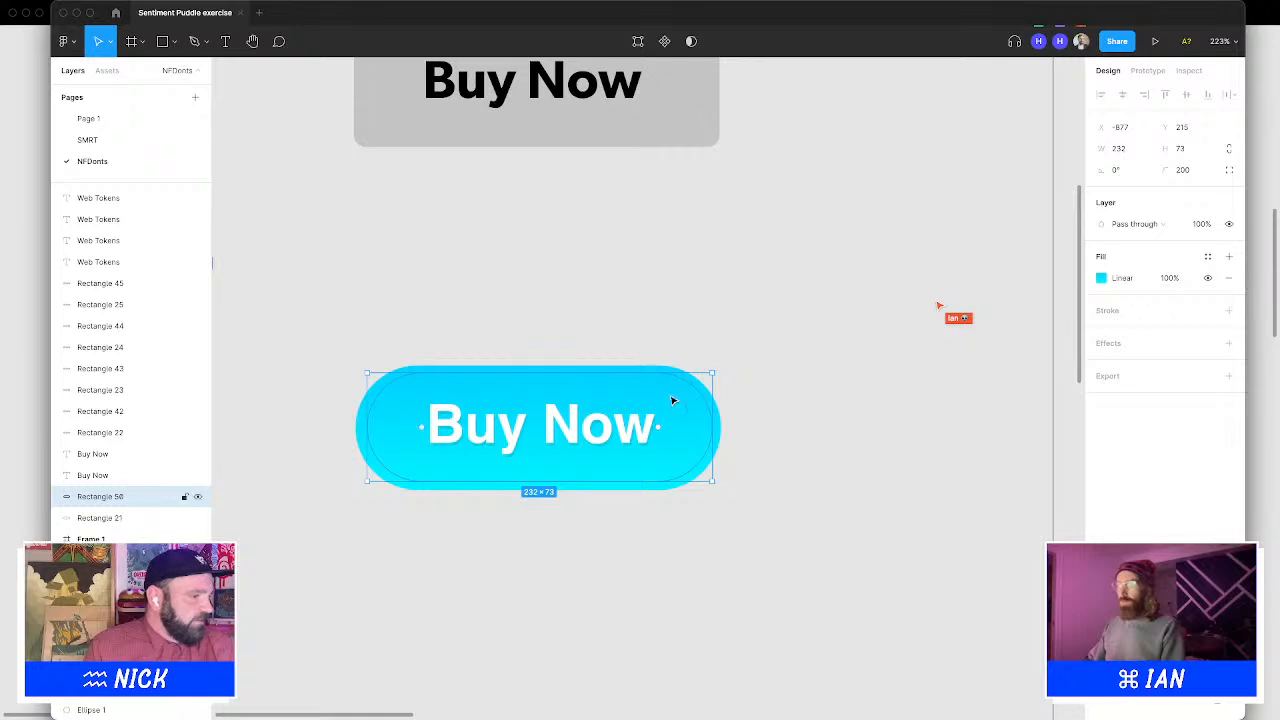
Select the overlay rectangle on the Buy Now button and restyle its linear gradient as white fading to transparent
left_click(706, 389)
left_click(1229, 299)
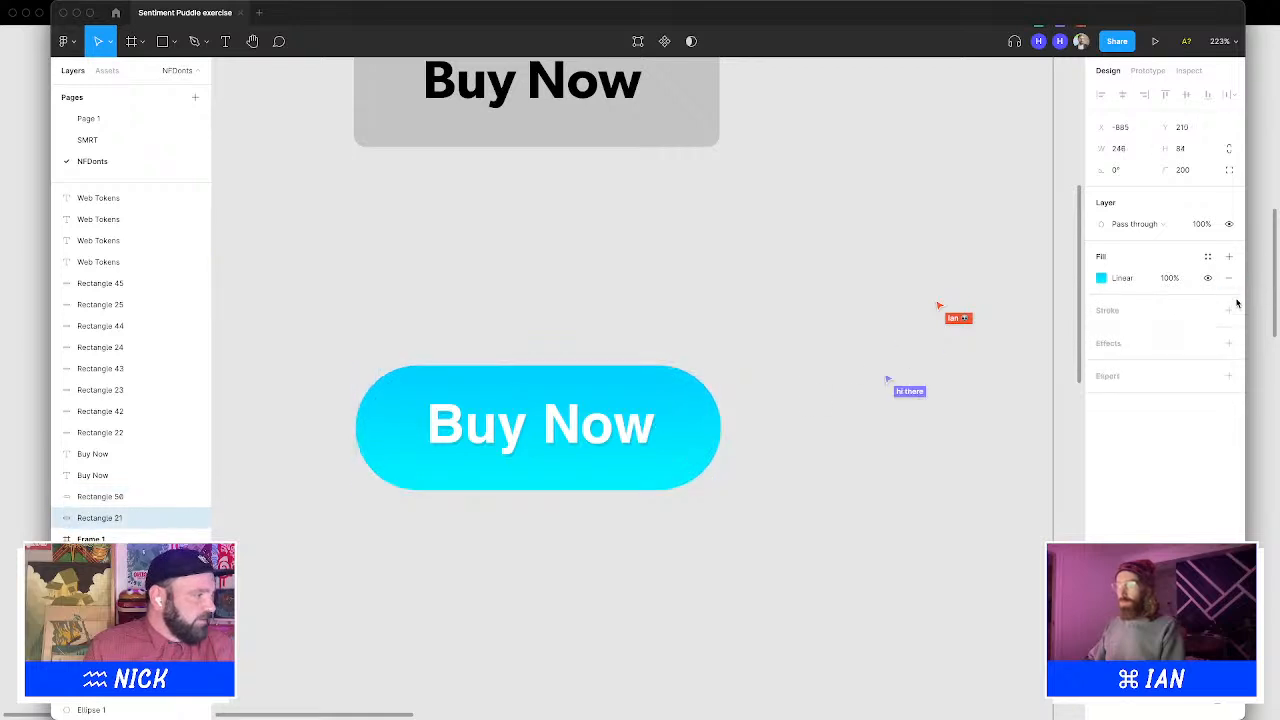
left_click(695, 414)
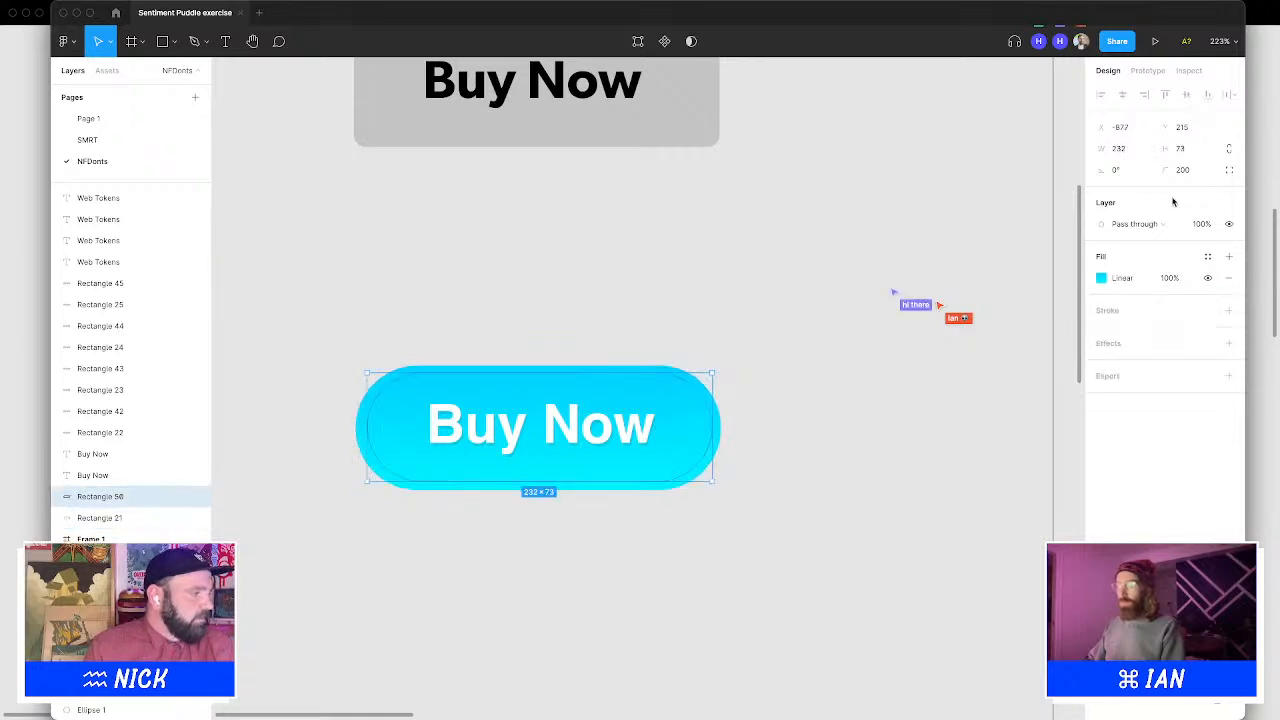
left_click(1100, 278)
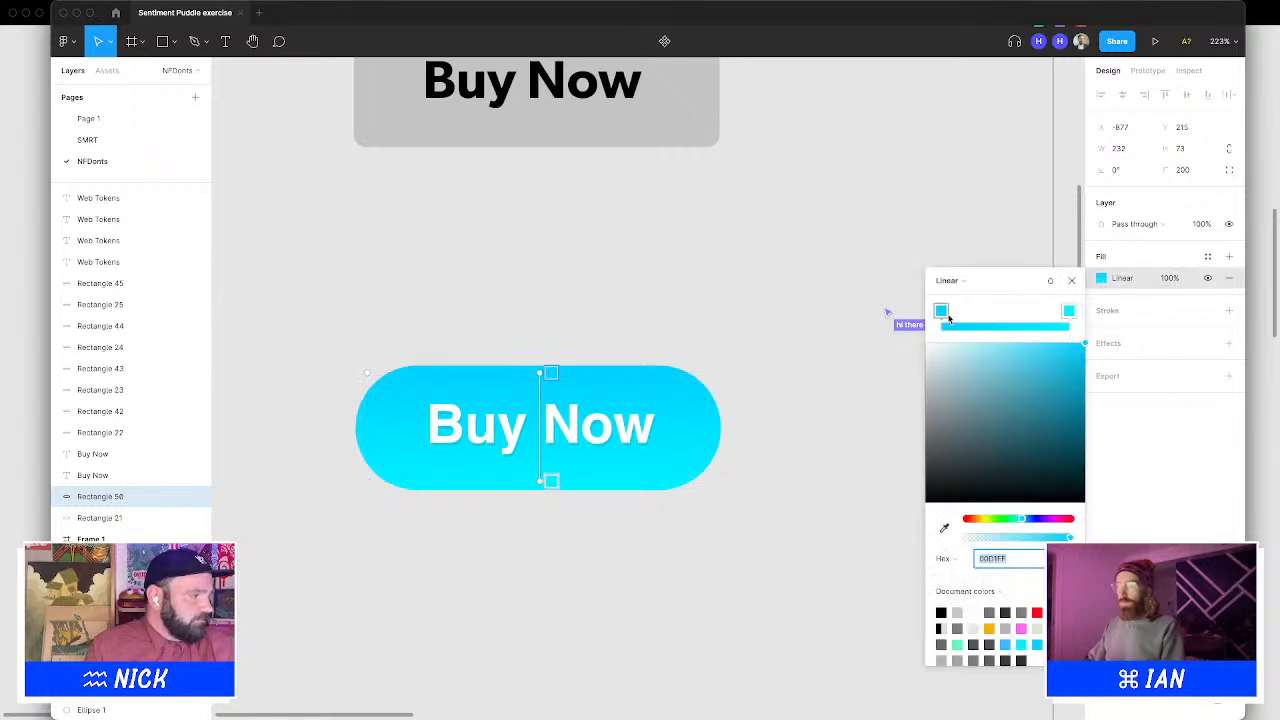
left_click(937, 310)
left_click_drag(953, 368, 902, 331)
left_click(1070, 313)
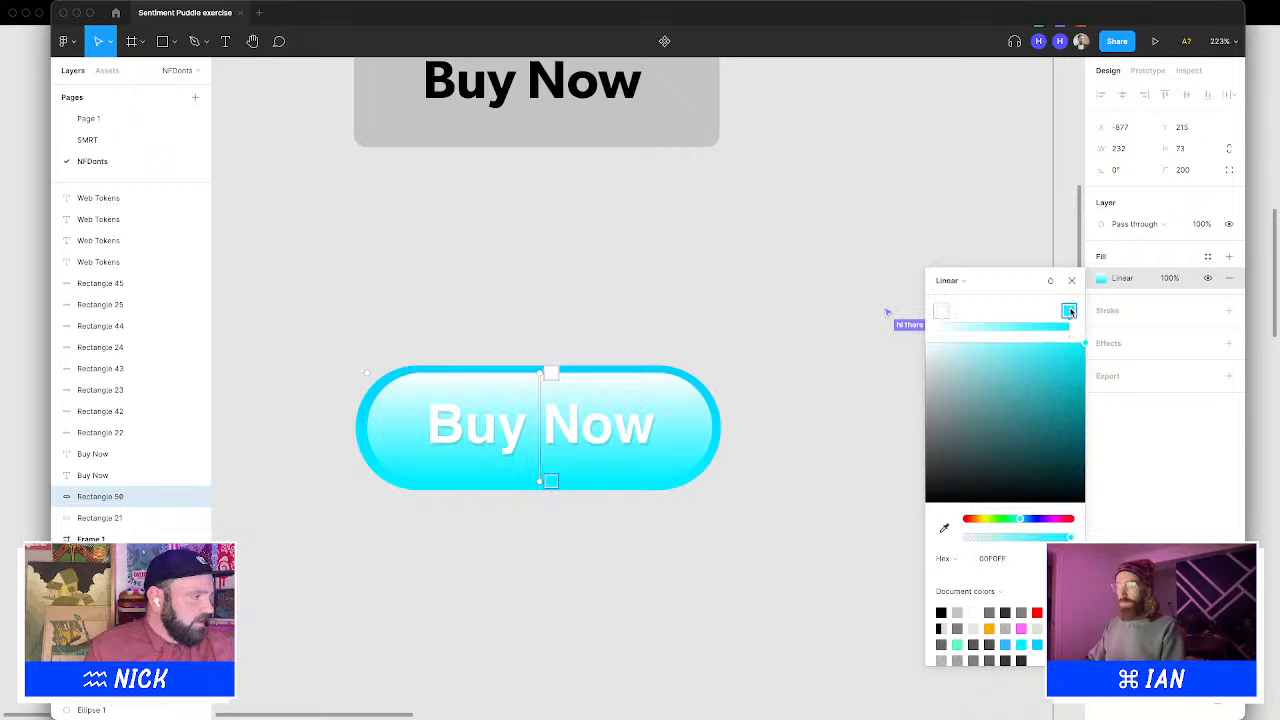
left_click_drag(981, 411, 878, 325)
left_click(1020, 559)
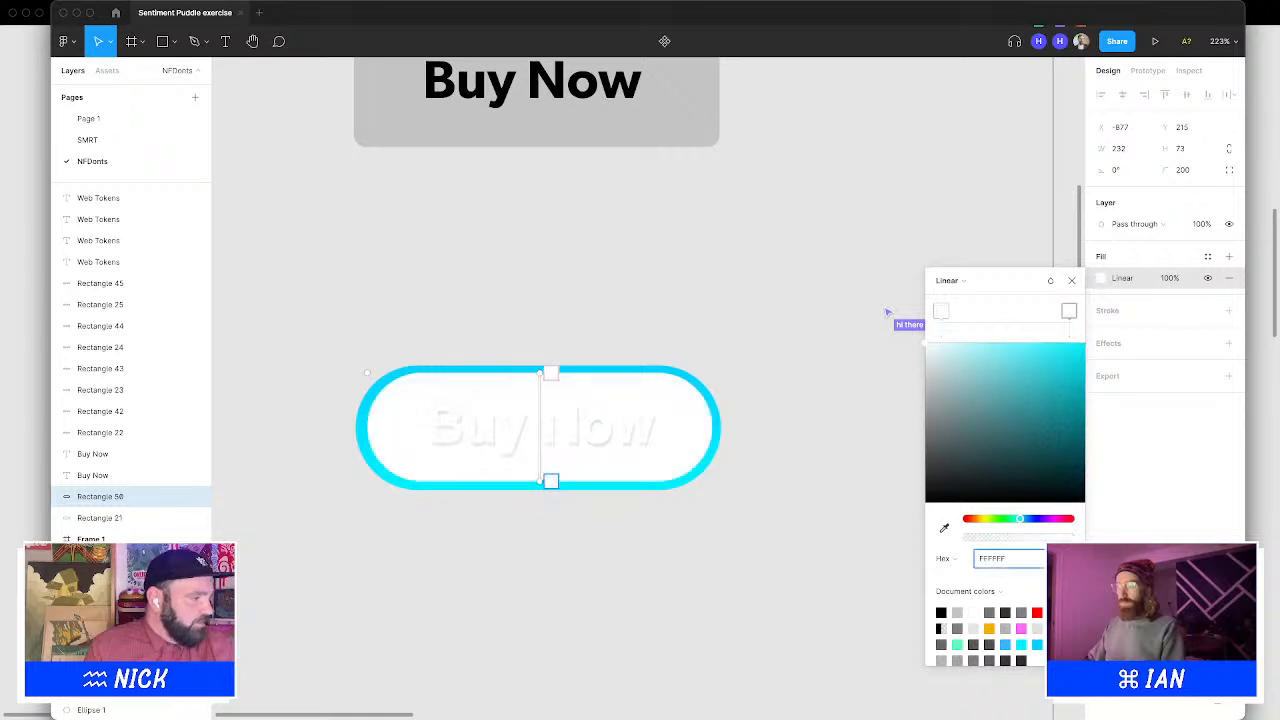
type("0")
key("Return")
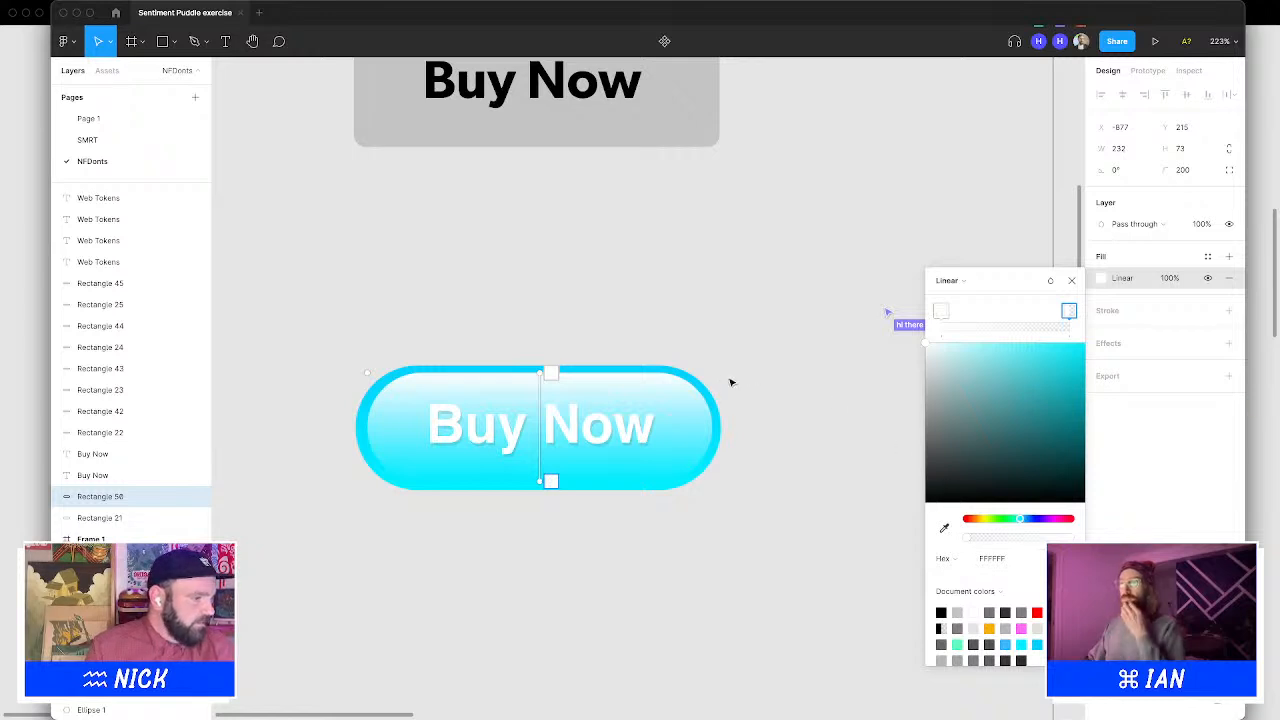
Set the overlay rectangle's layer blend mode to Overlay and close the fill editor
left_click(1166, 226)
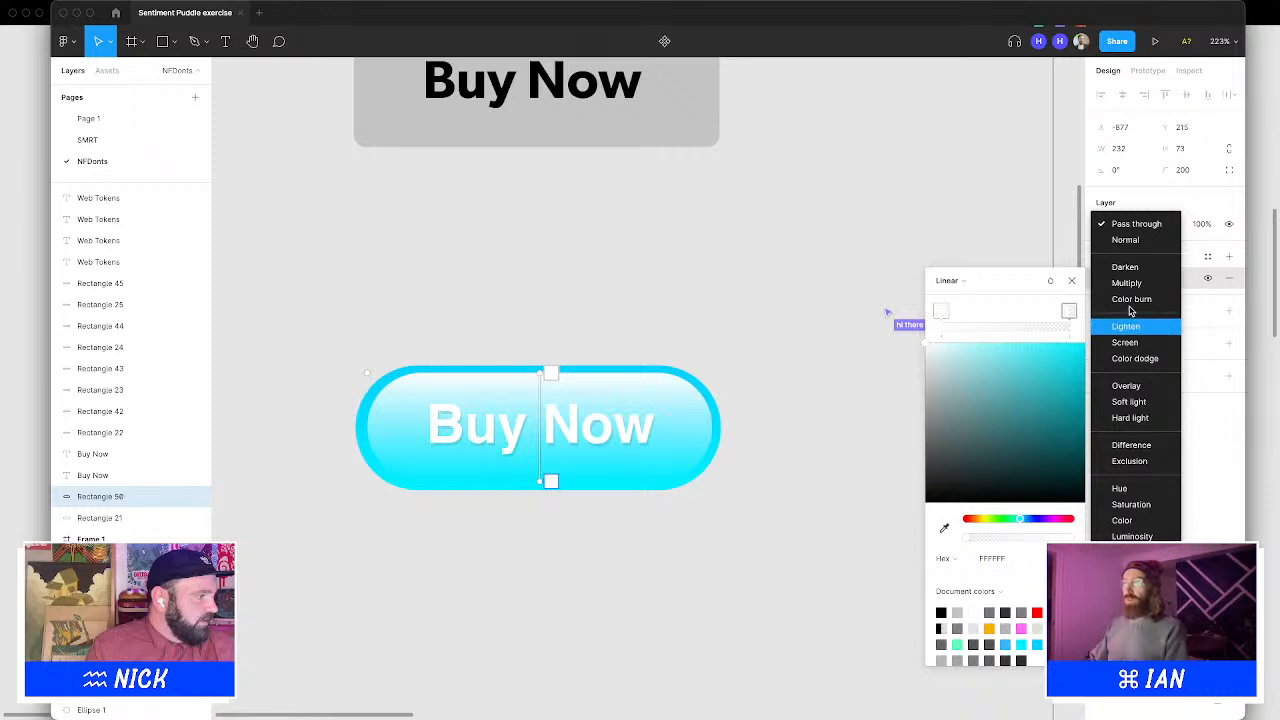
left_click(1127, 385)
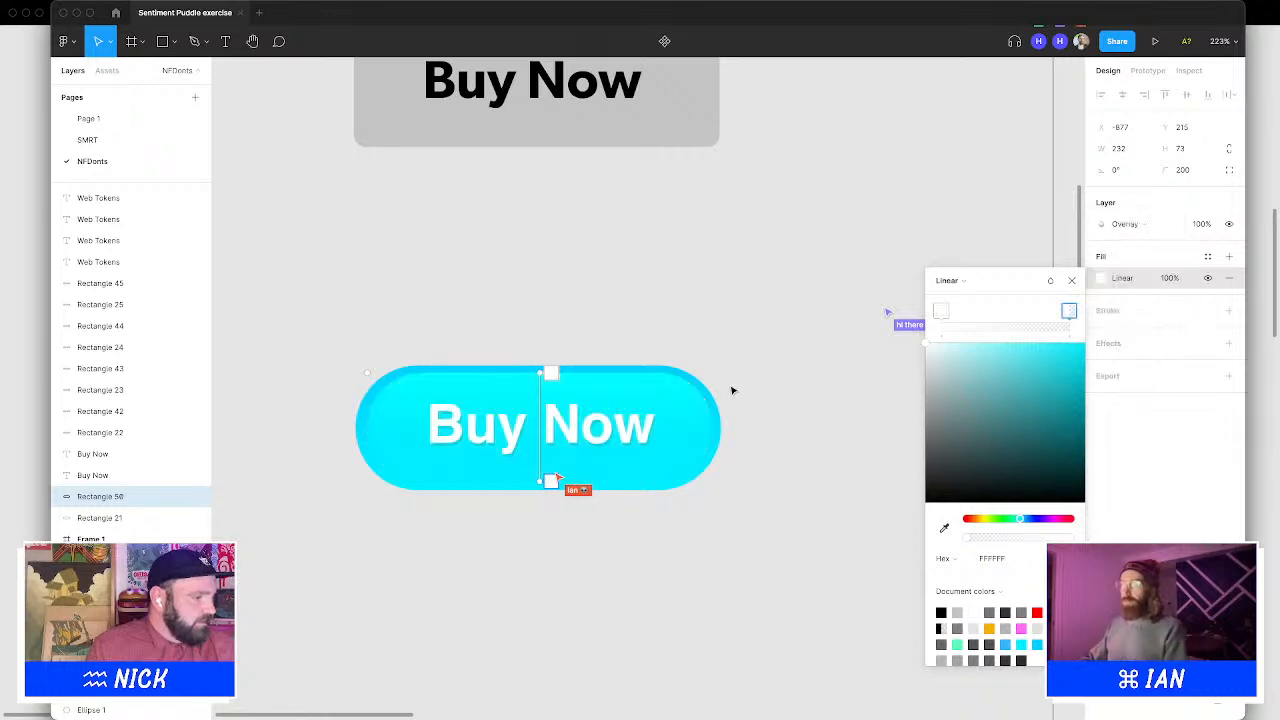
left_click(1071, 281)
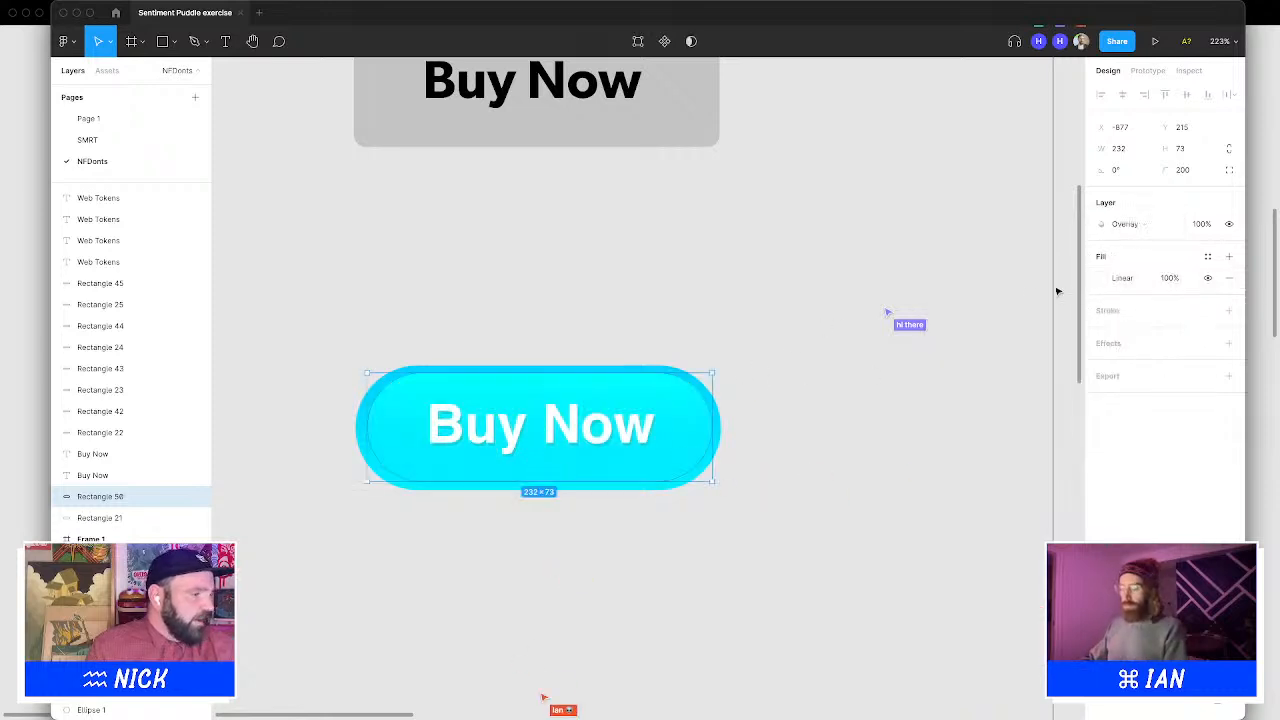
Resize the overlay rectangle to about 238 × 75 and nudge it left to sit inside the button
left_click(806, 317)
left_click(664, 411)
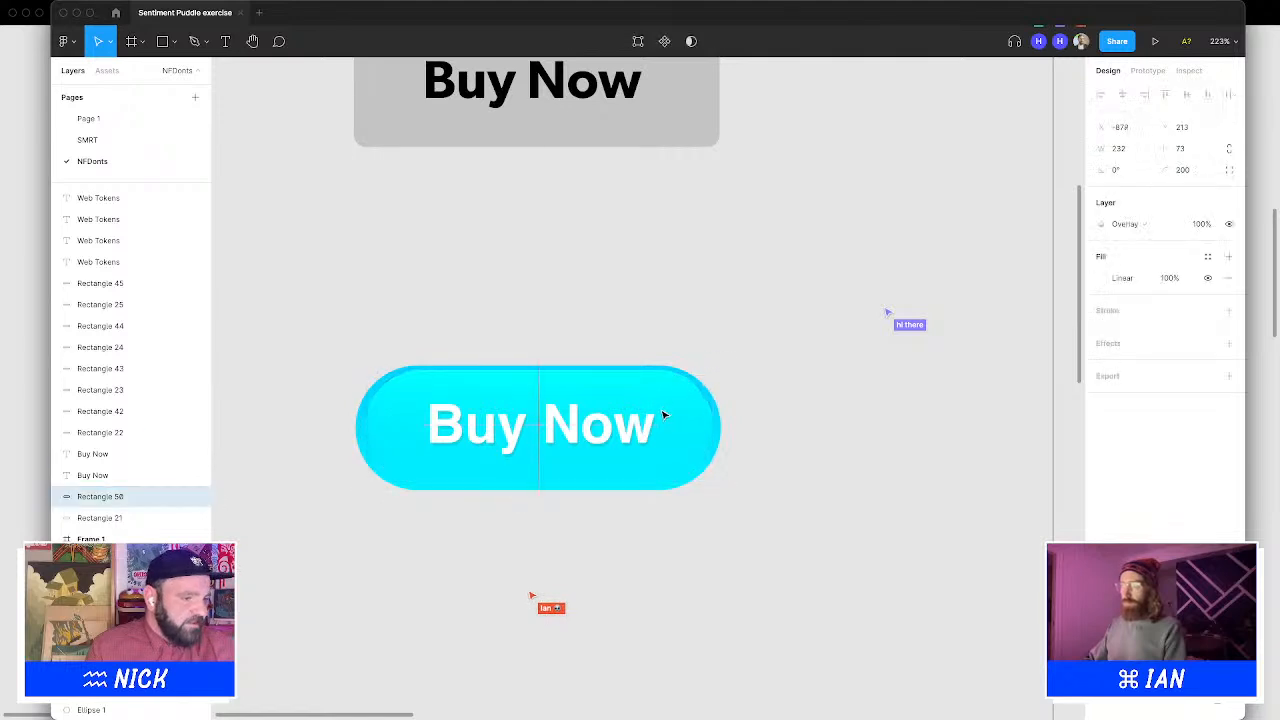
left_click_drag(664, 414, 715, 428)
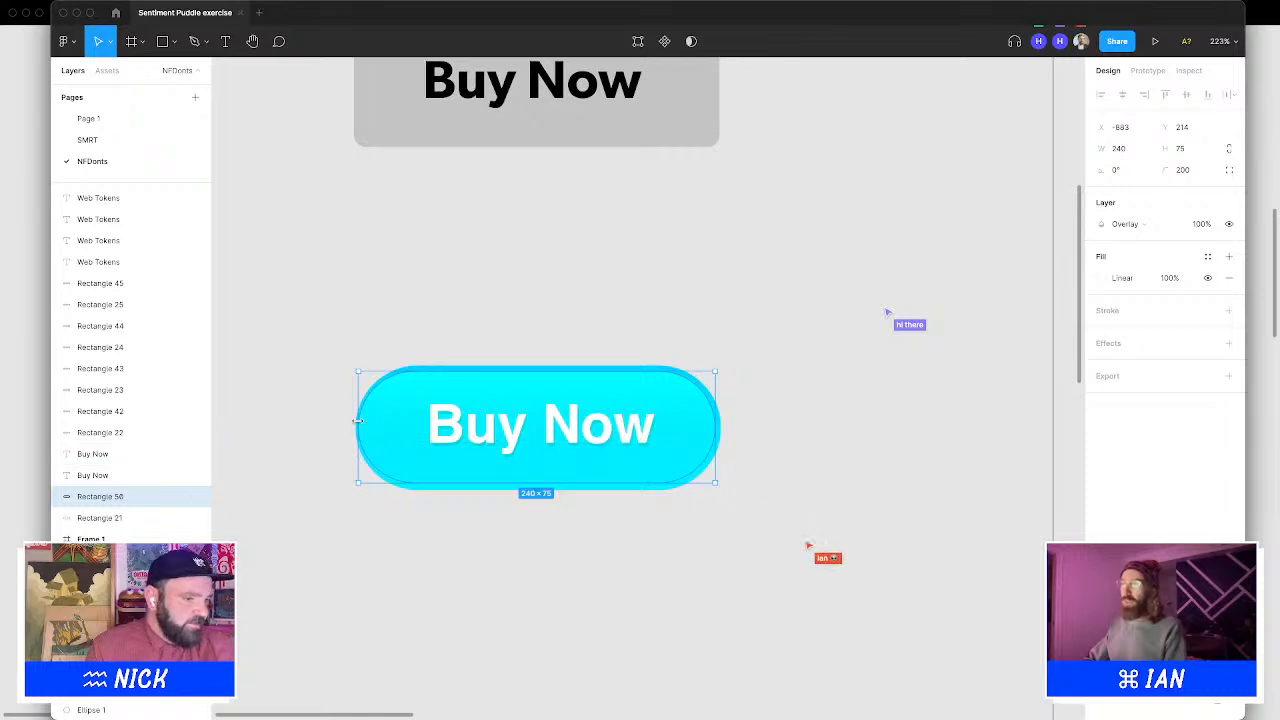
left_click_drag(358, 421, 359, 421)
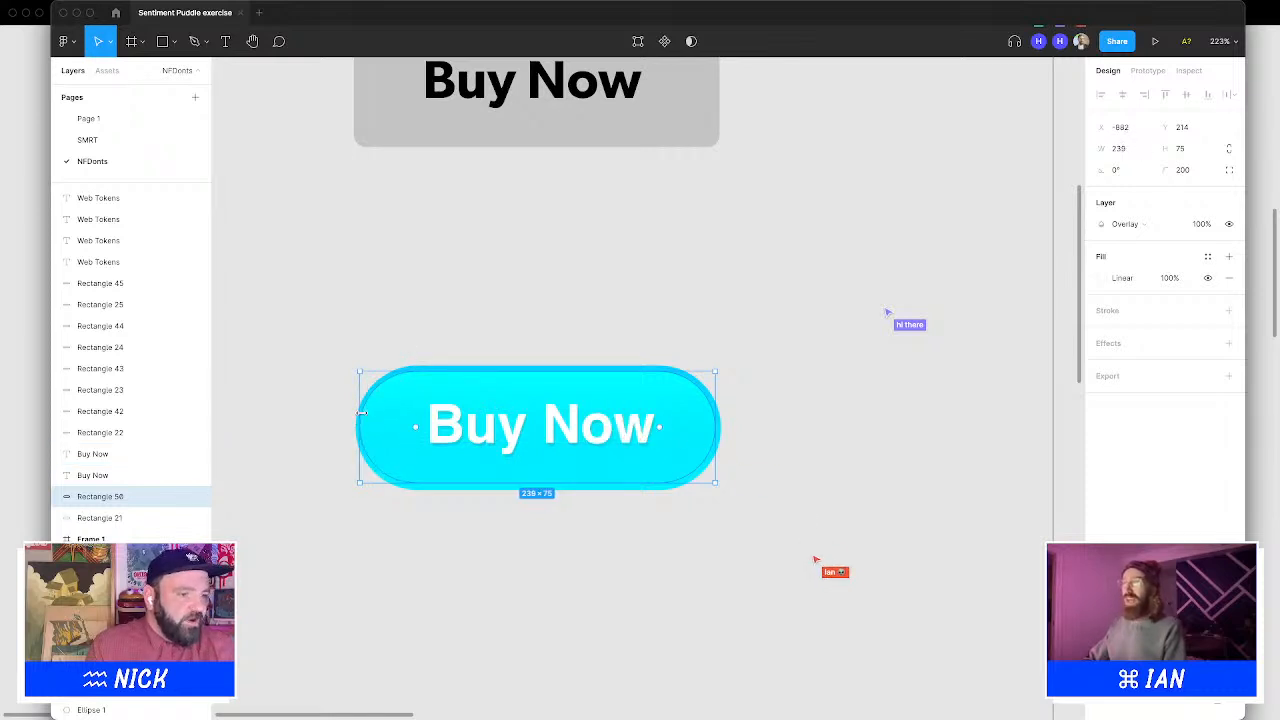
left_click_drag(361, 413, 364, 413)
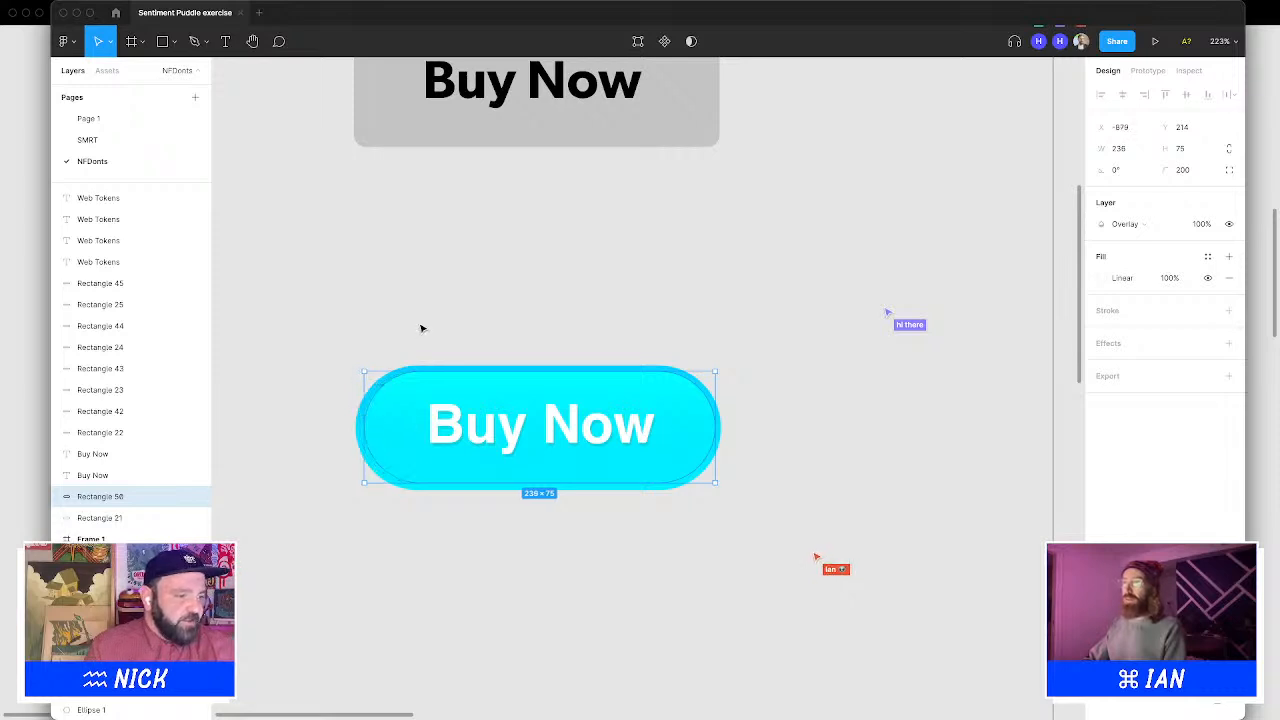
key("Left")
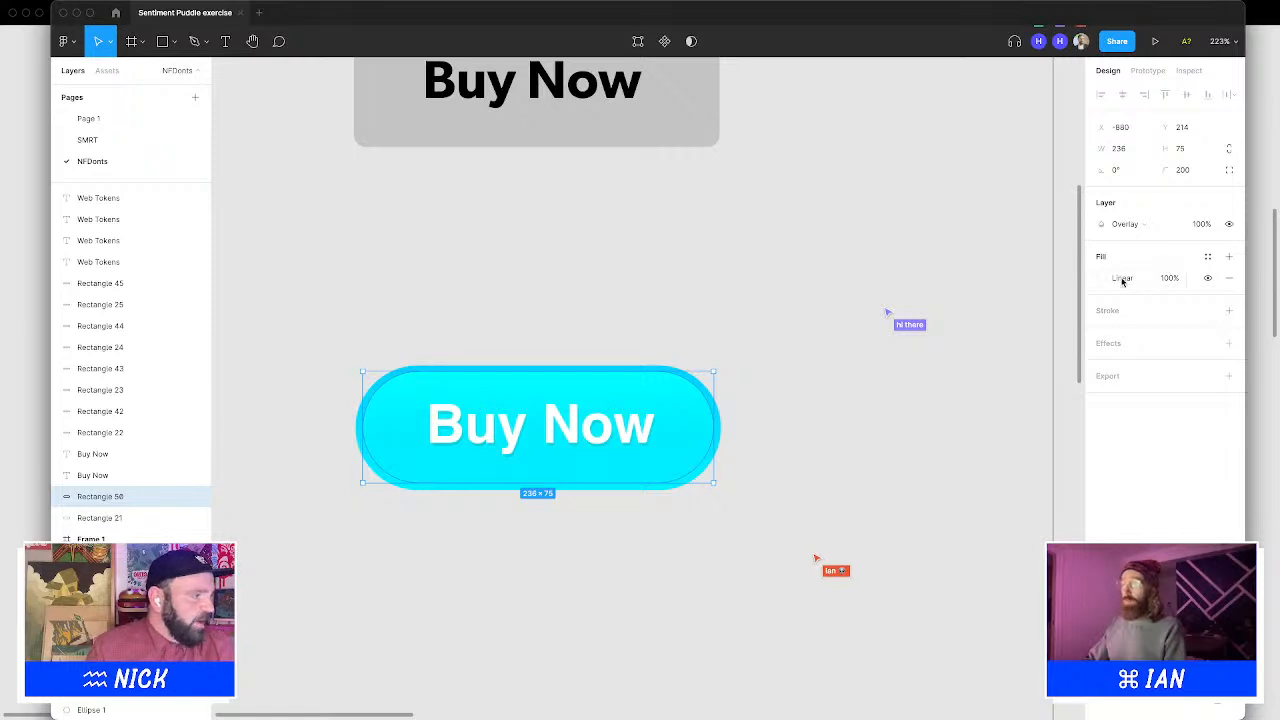
Move the overlay gradient's end stop toward the middle of the button
left_click(702, 362)
left_click(690, 393)
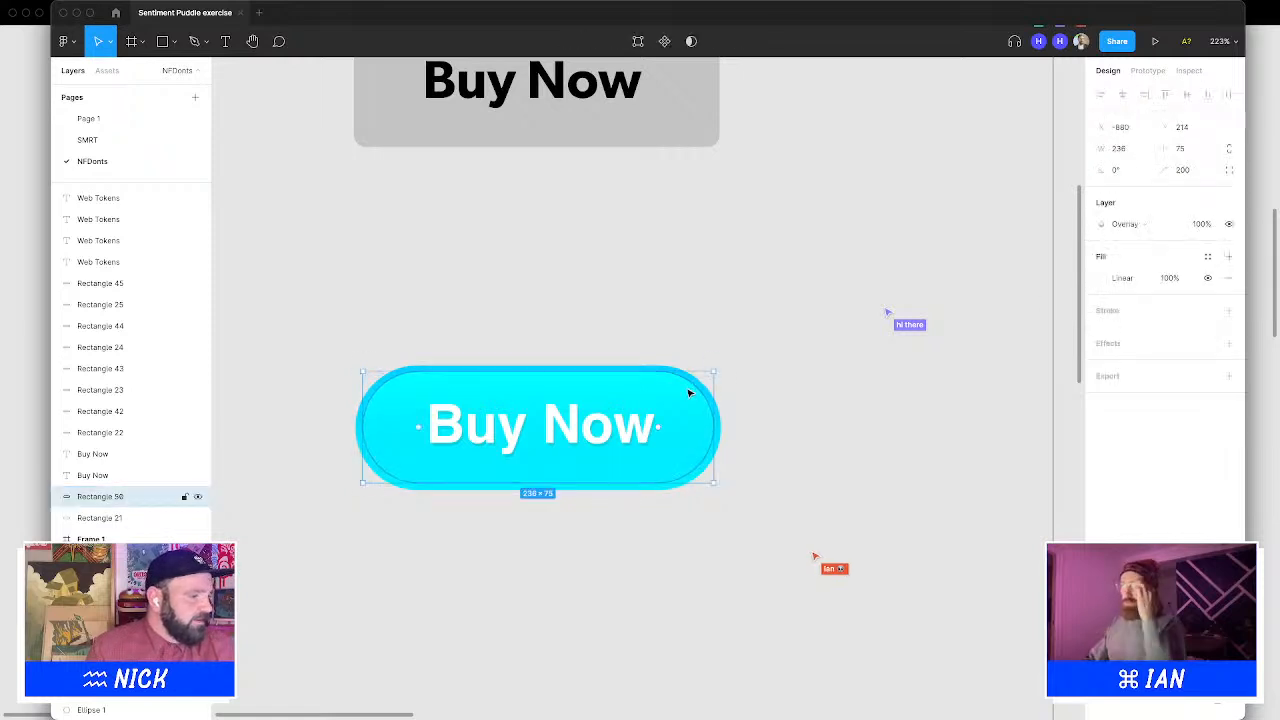
double_click(690, 393)
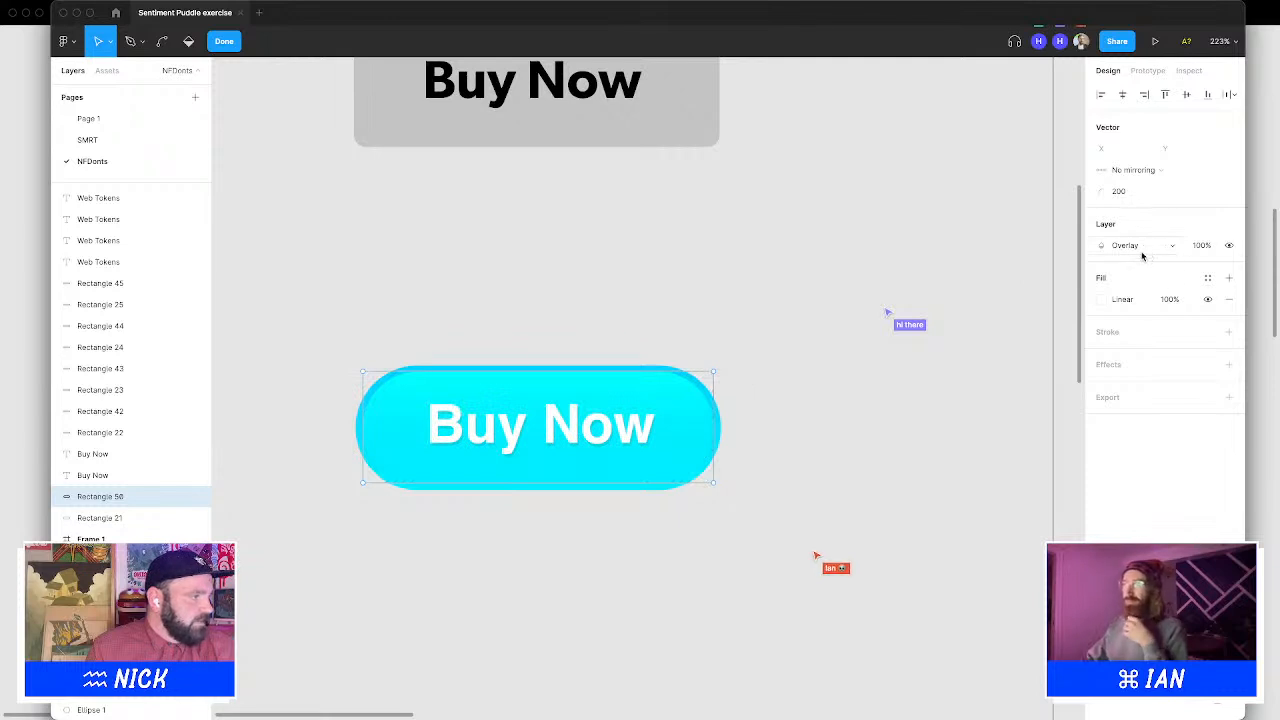
left_click(1102, 299)
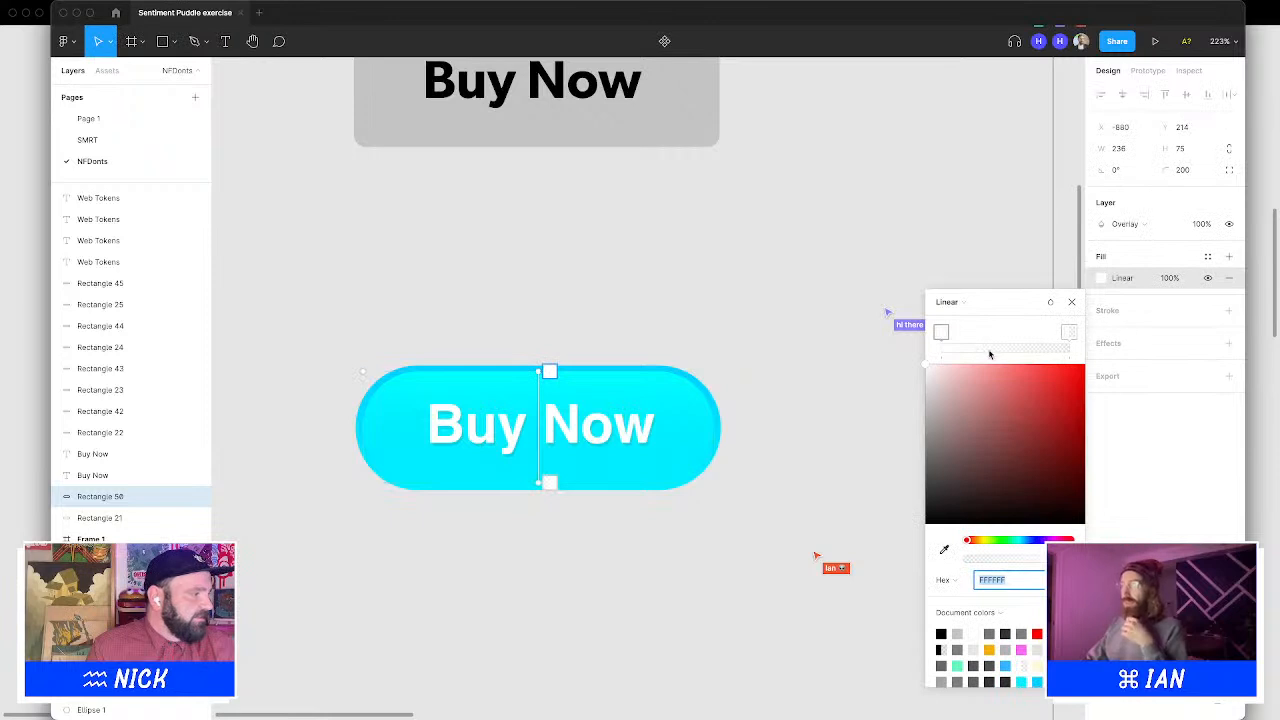
left_click_drag(1074, 332, 987, 334)
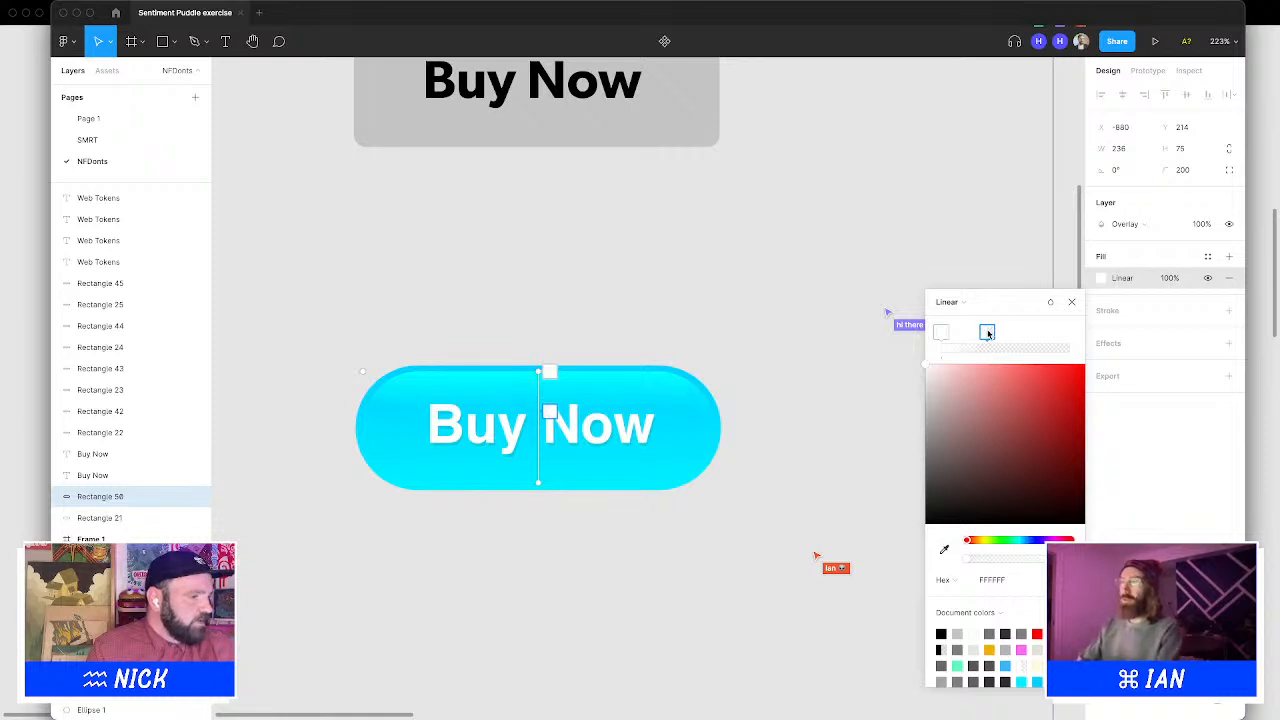
key("Escape")
Reselect the overlay rectangle and nudge it up by one pixel
left_click(700, 366)
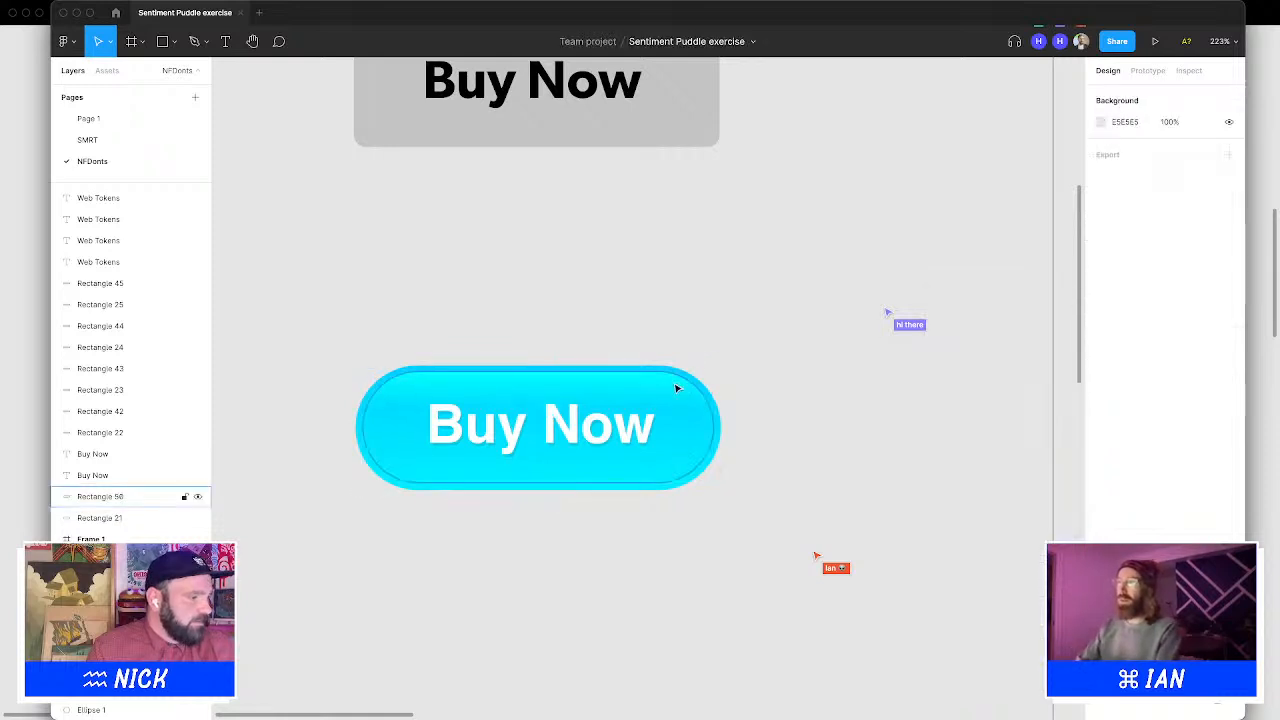
left_click(675, 389)
key("Up")
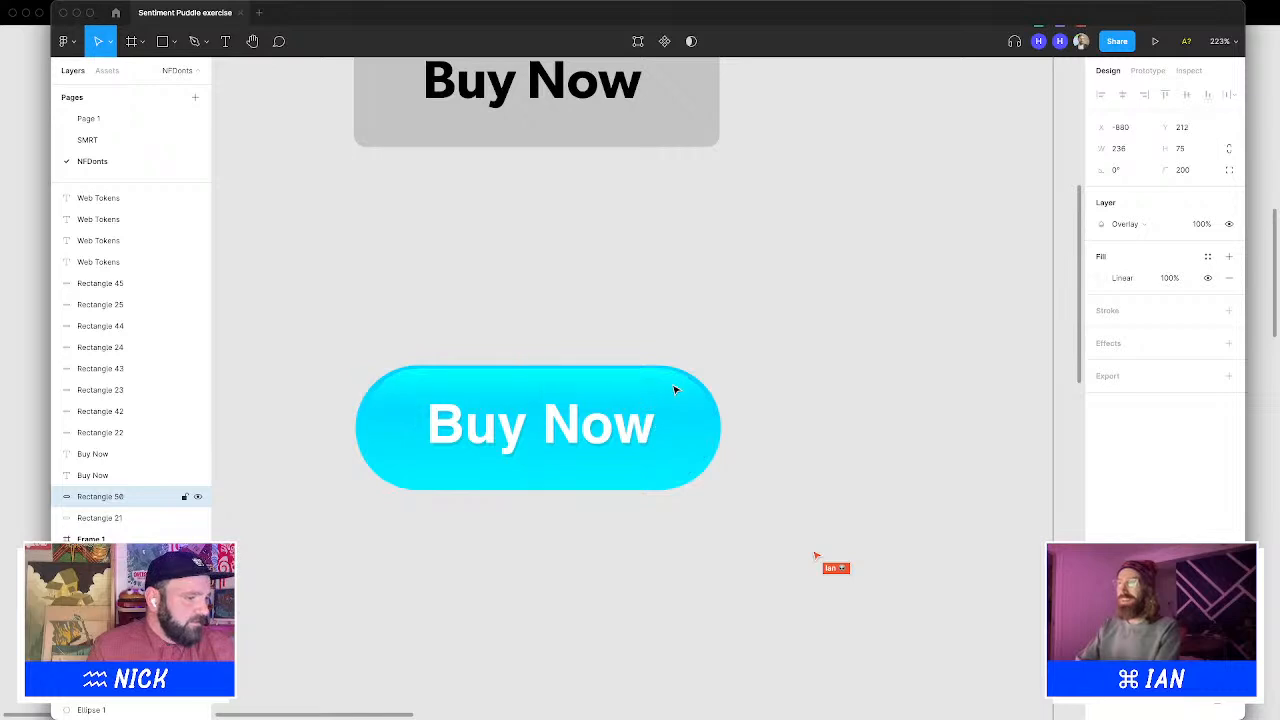
left_click(798, 331)
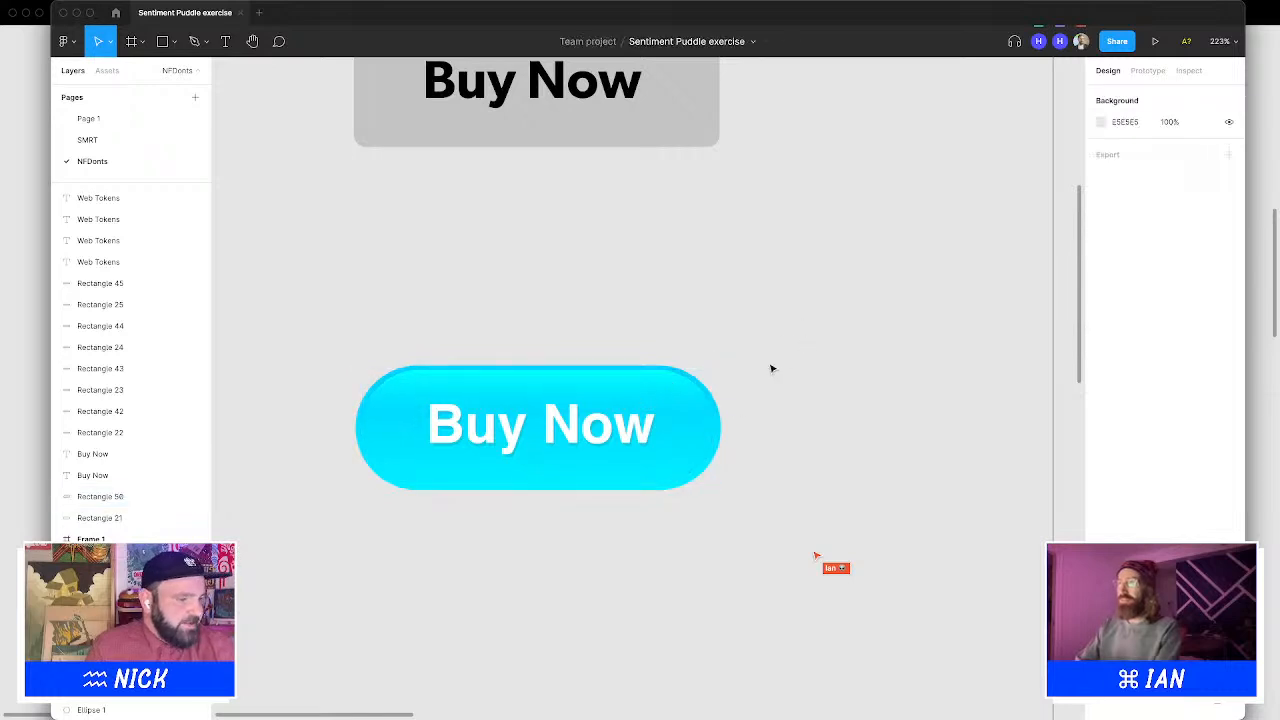
Add a third gradient stop at the overlay's far end and colour it near-black 0C0C0E
scroll(737, 408, "down", 5)
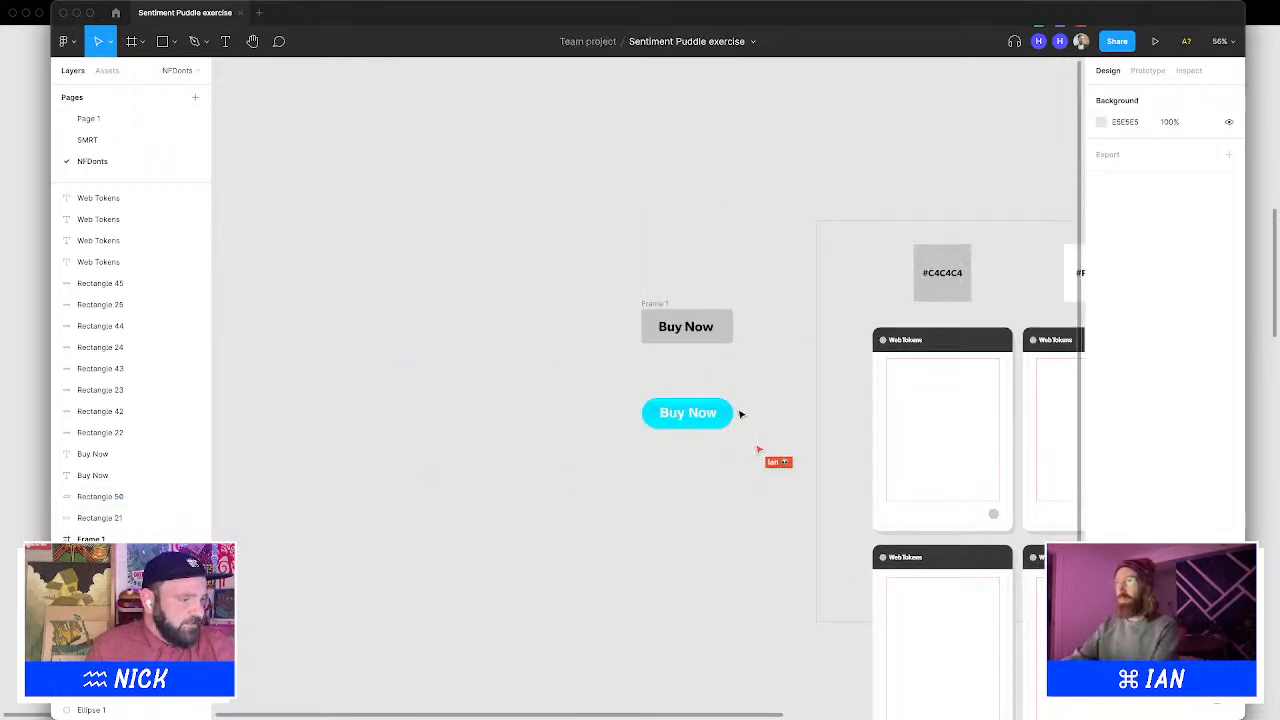
scroll(741, 413, "up", 8)
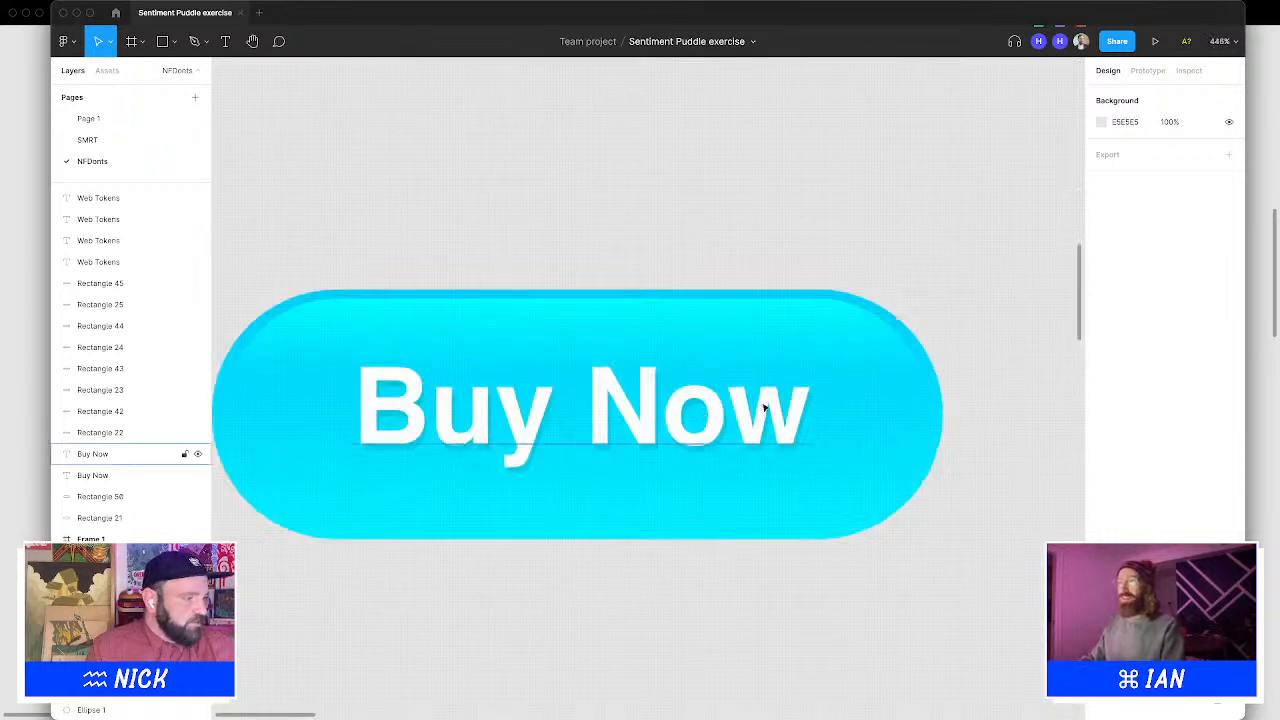
left_click(876, 435)
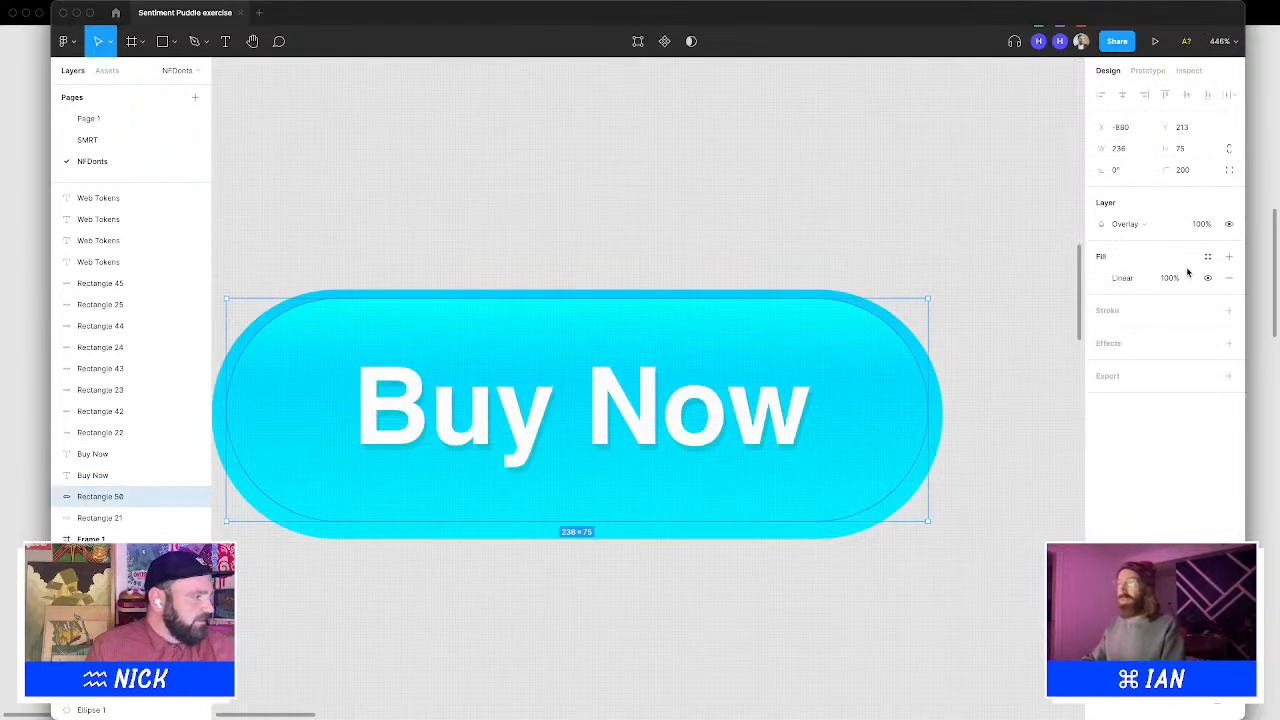
left_click(1103, 280)
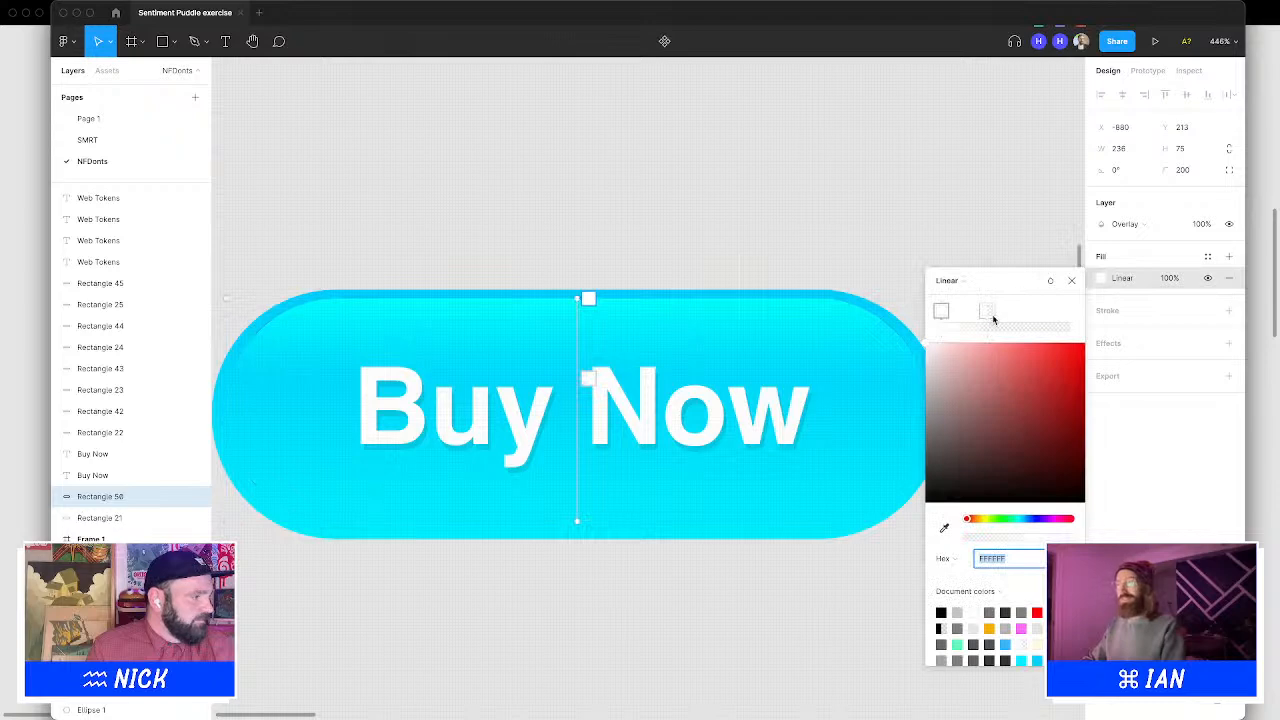
left_click(1044, 324)
left_click_drag(1043, 318, 1084, 314)
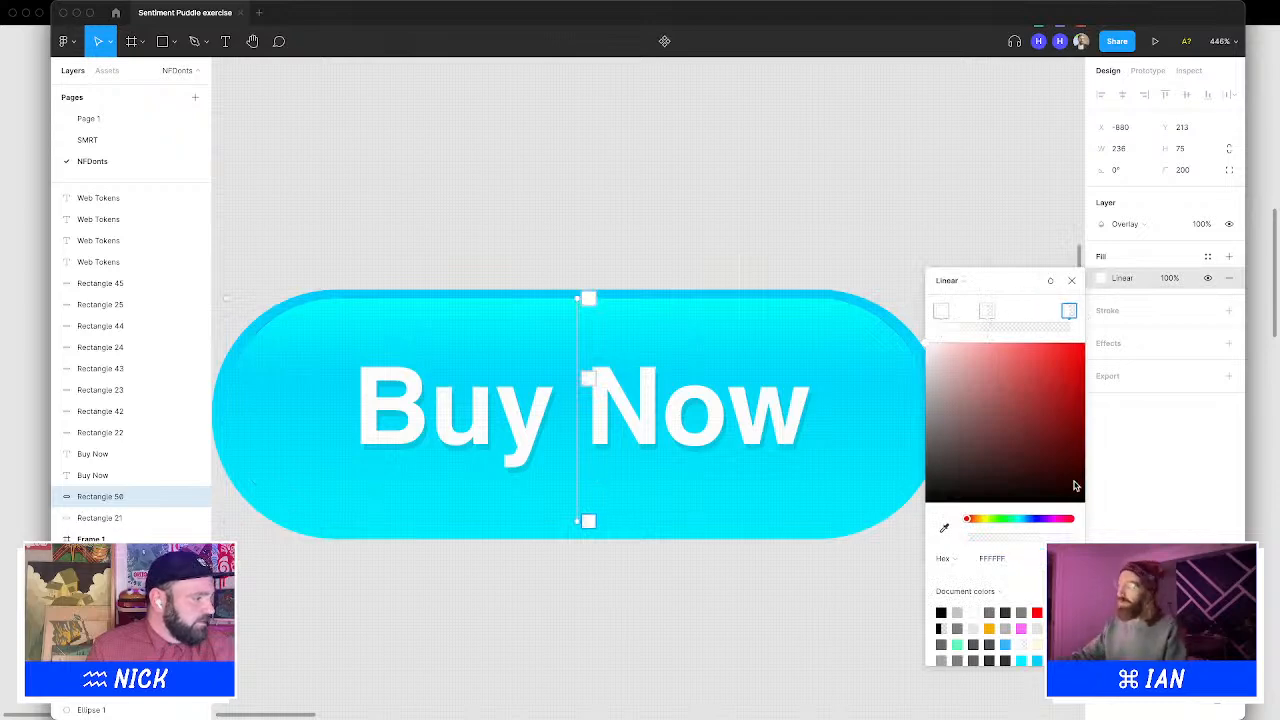
left_click(1062, 559)
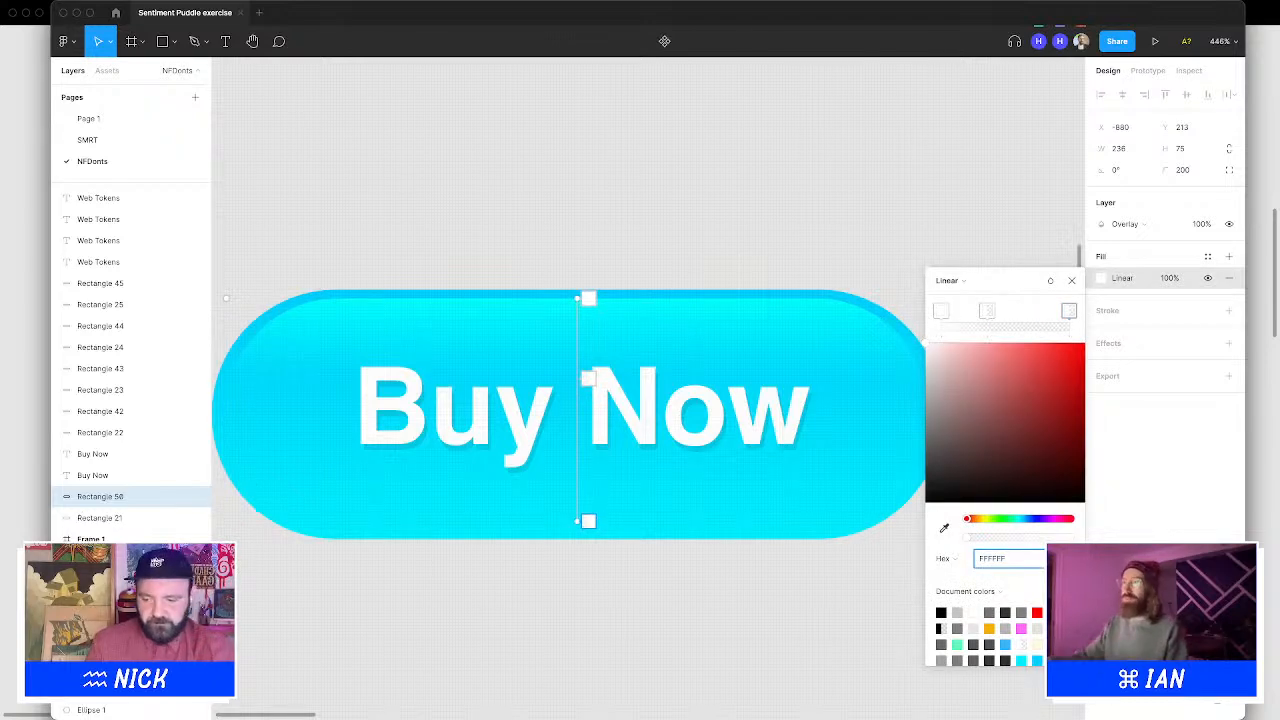
key("Return")
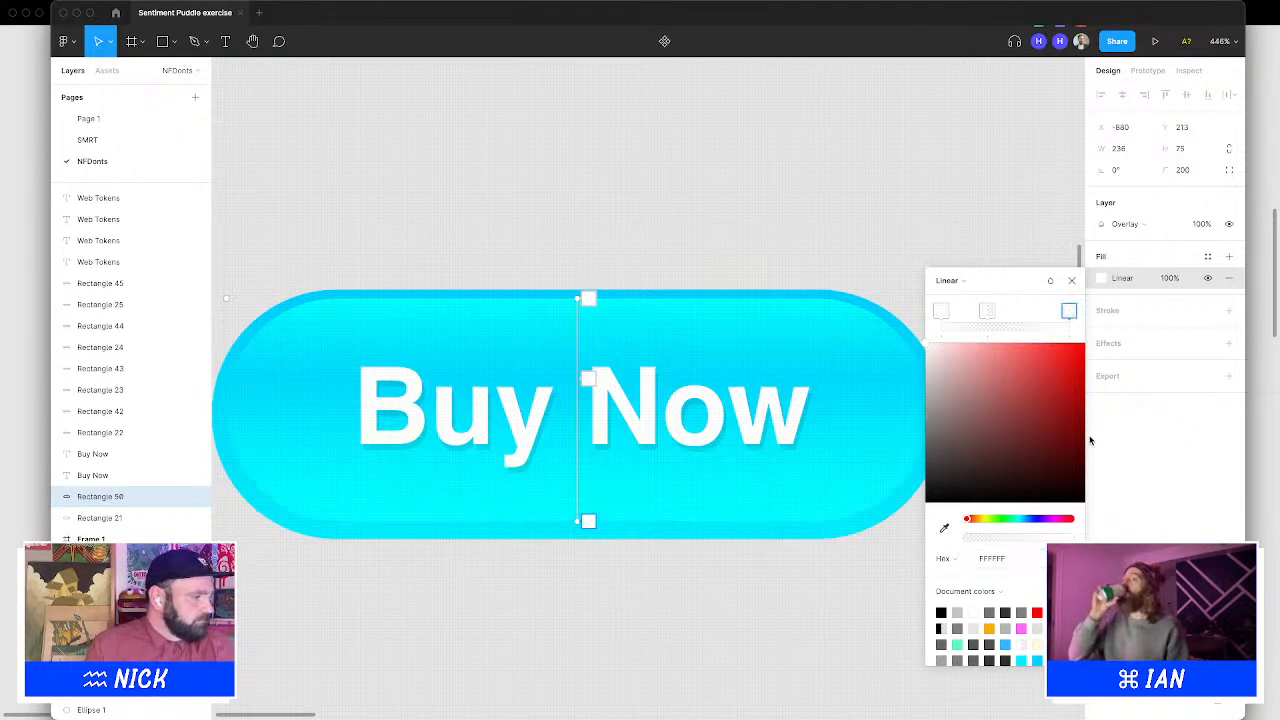
left_click(1022, 520)
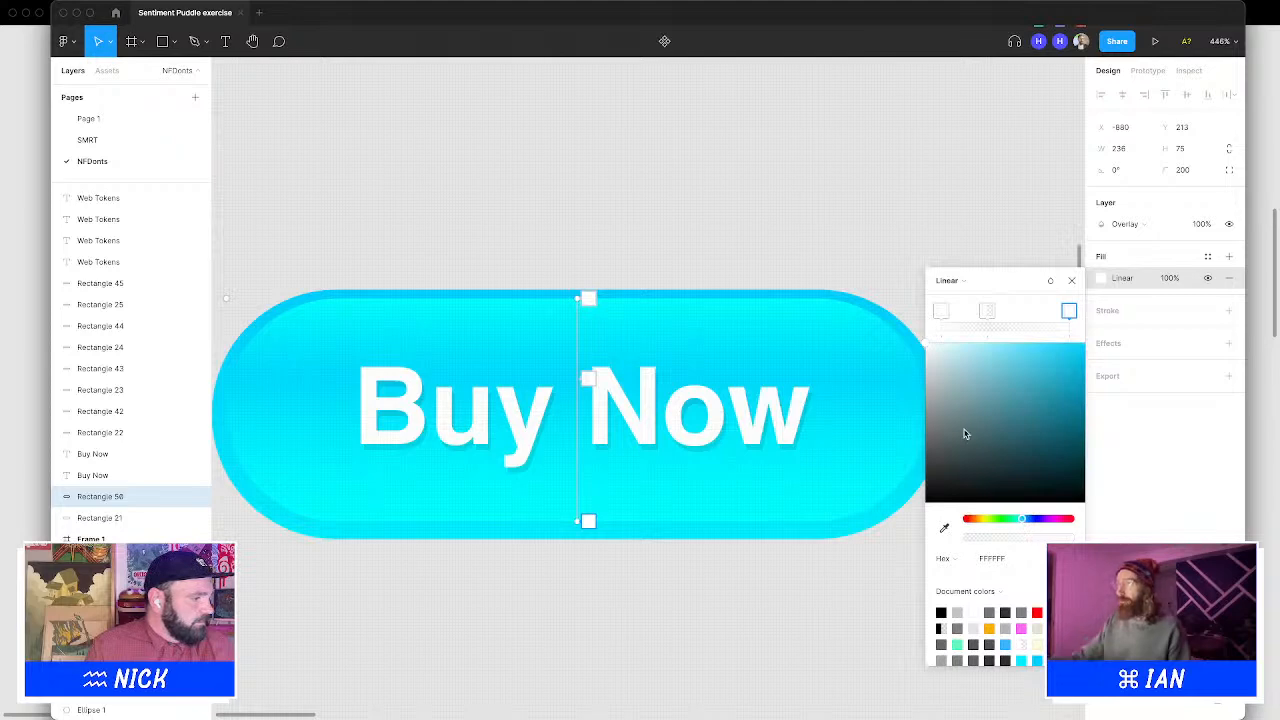
left_click_drag(965, 433, 1058, 498)
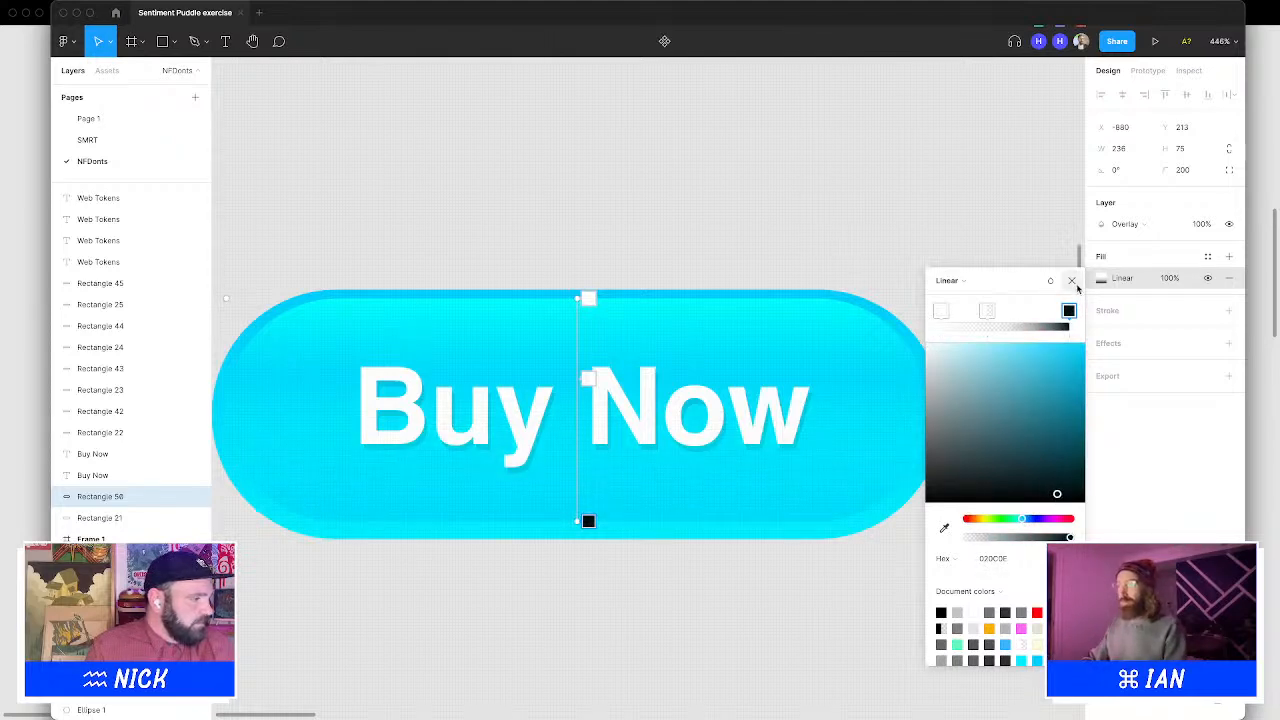
left_click(1072, 282)
Zoom out and back in to compare the glossy Buy Now button with the grey version
scroll(745, 273, "down", 10)
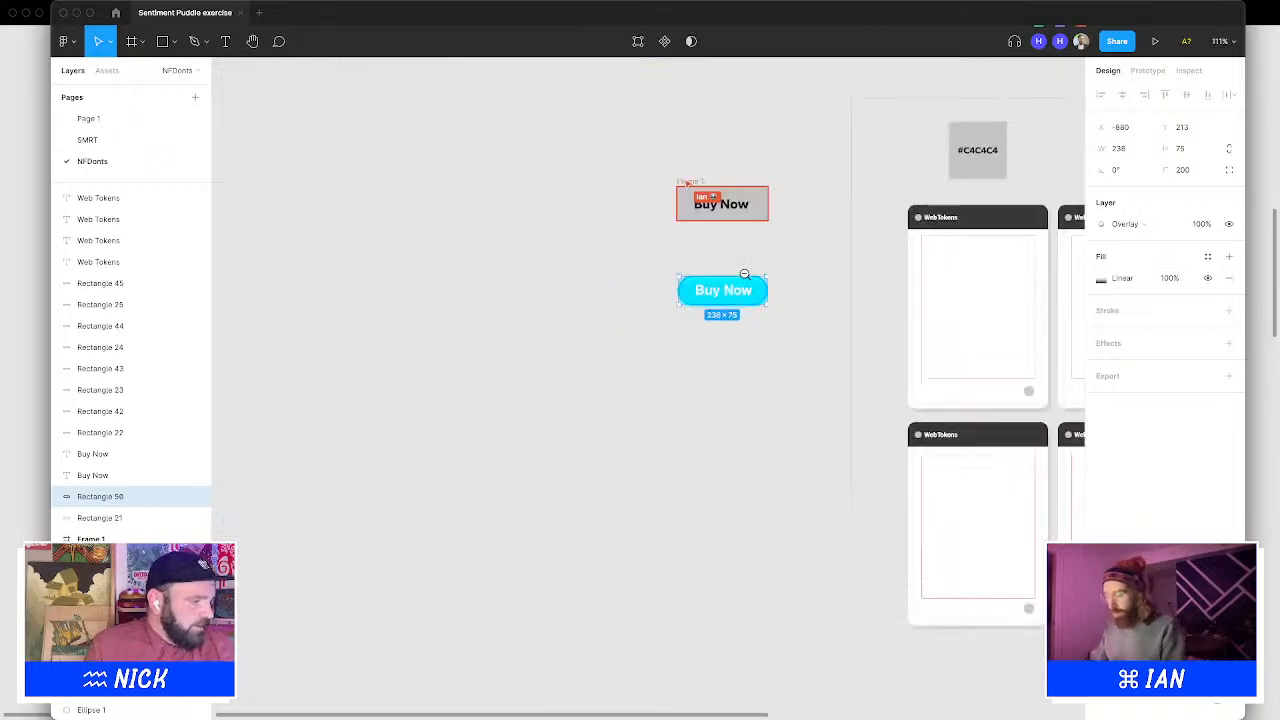
left_click(771, 251)
scroll(719, 289, "up", 5)
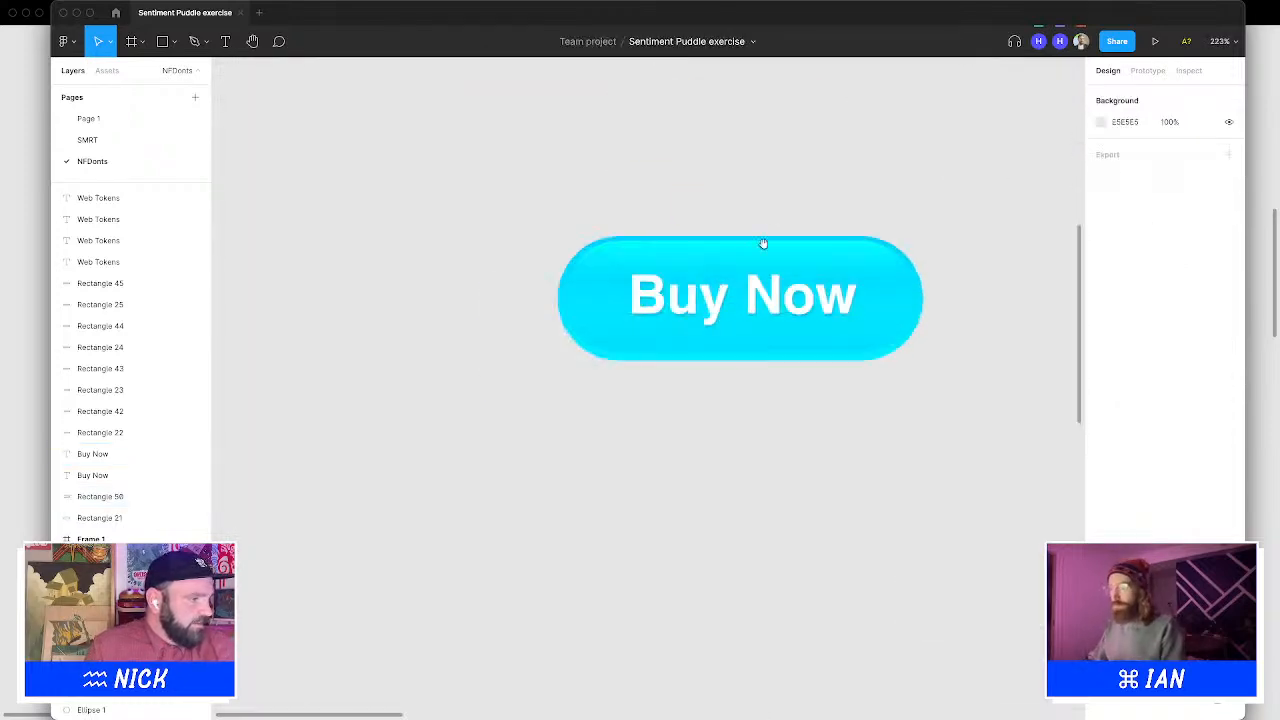
left_click_drag(763, 243, 749, 260)
left_click(708, 405)
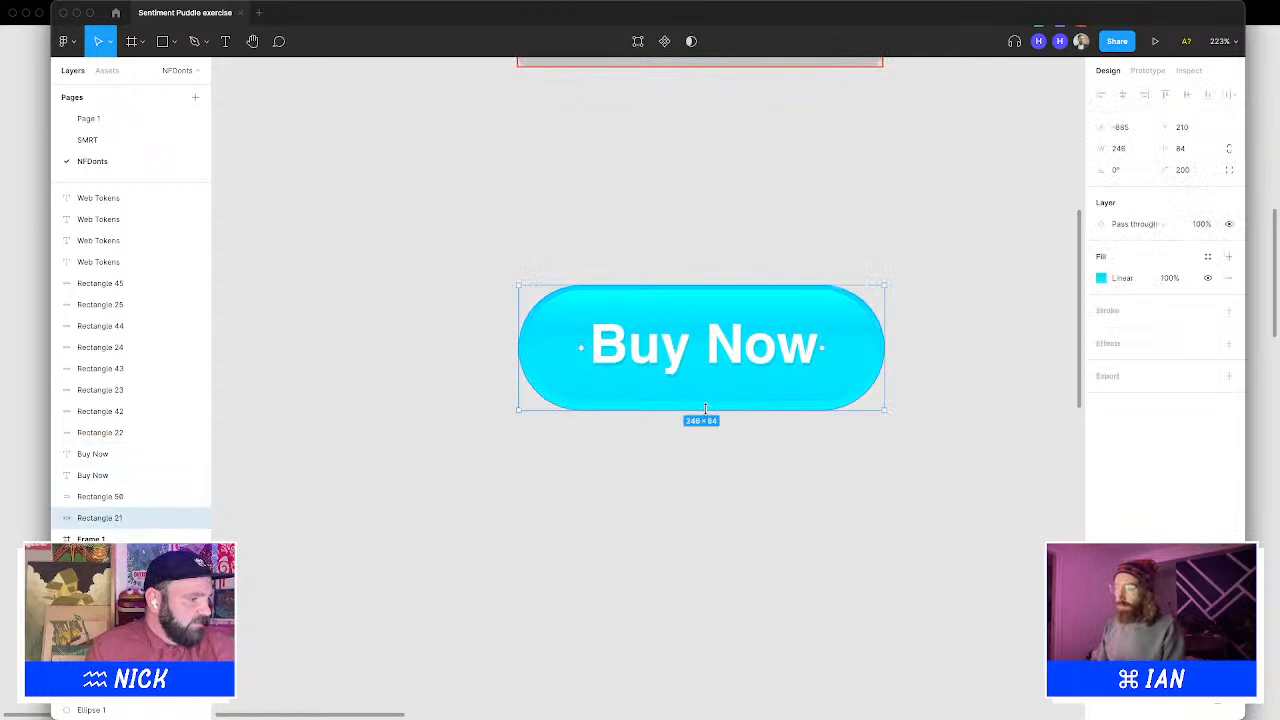
left_click_drag(706, 405, 706, 402)
left_click(686, 245)
scroll(634, 237, "right", 3)
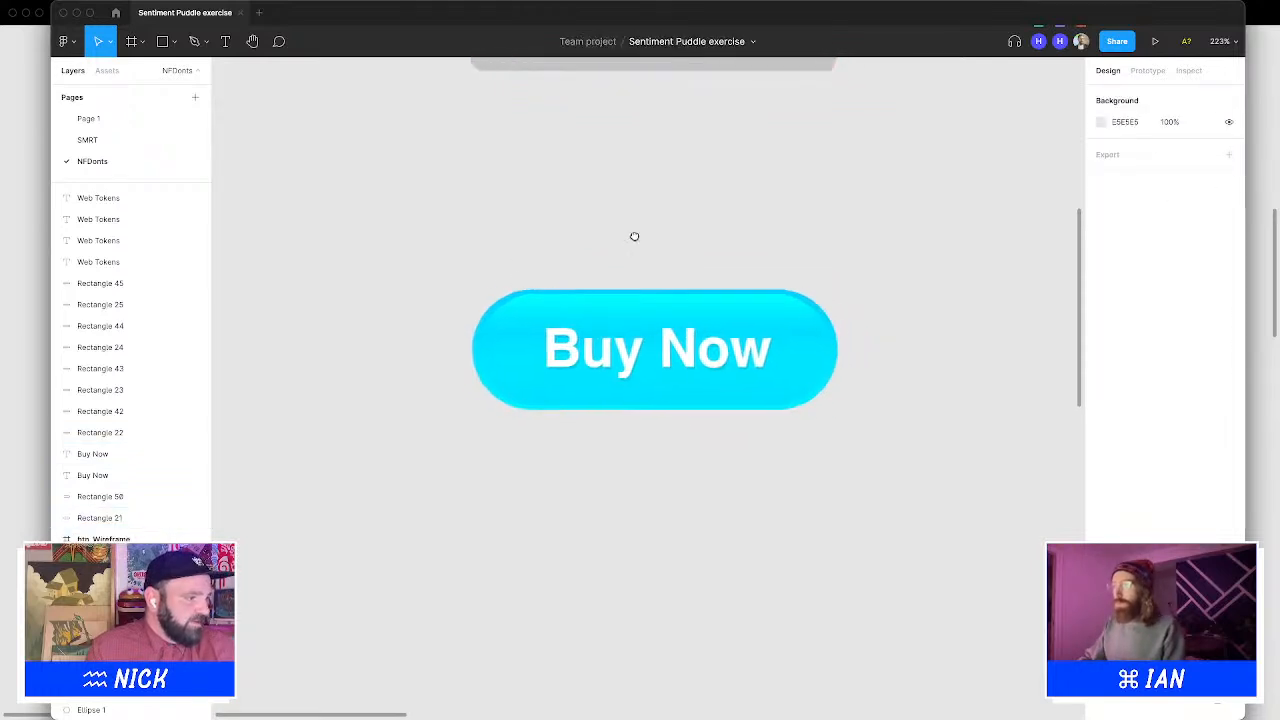
left_click(715, 266, "alt")
left_click(715, 266, "alt")
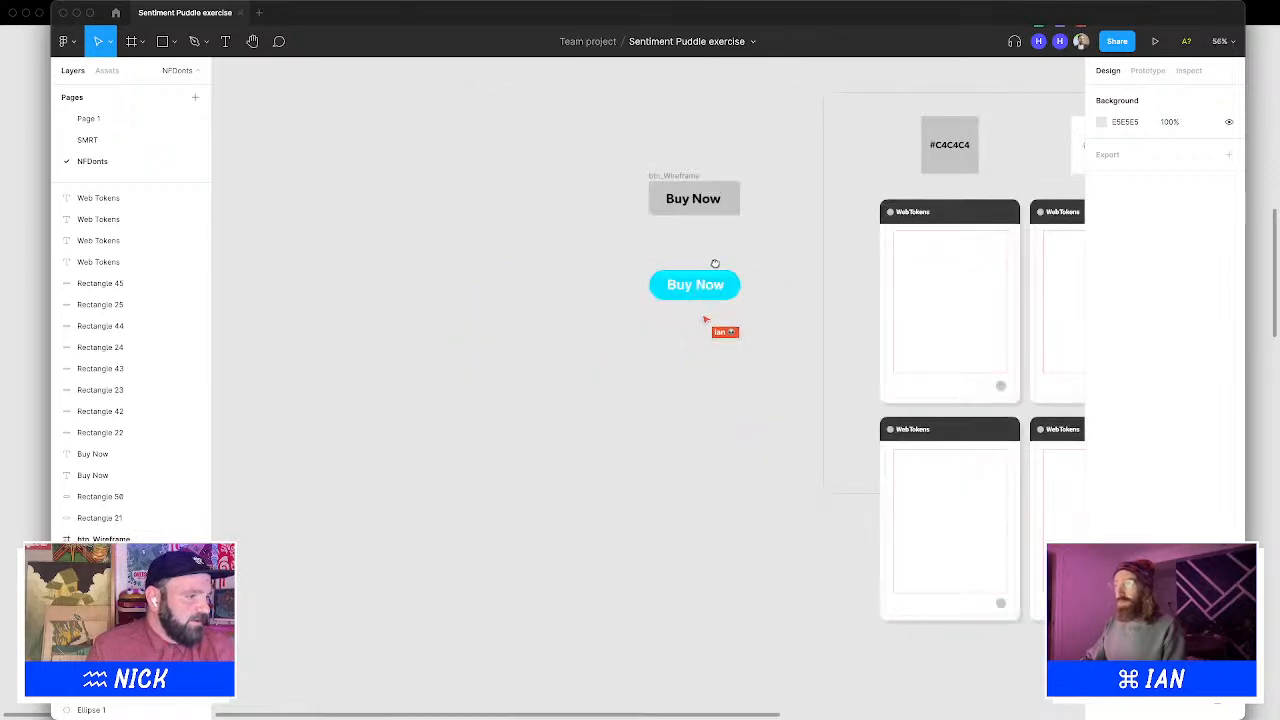
Group all the layers of the glossy Buy Now button
left_click_drag(715, 266, 642, 275)
left_click_drag(545, 253, 817, 383)
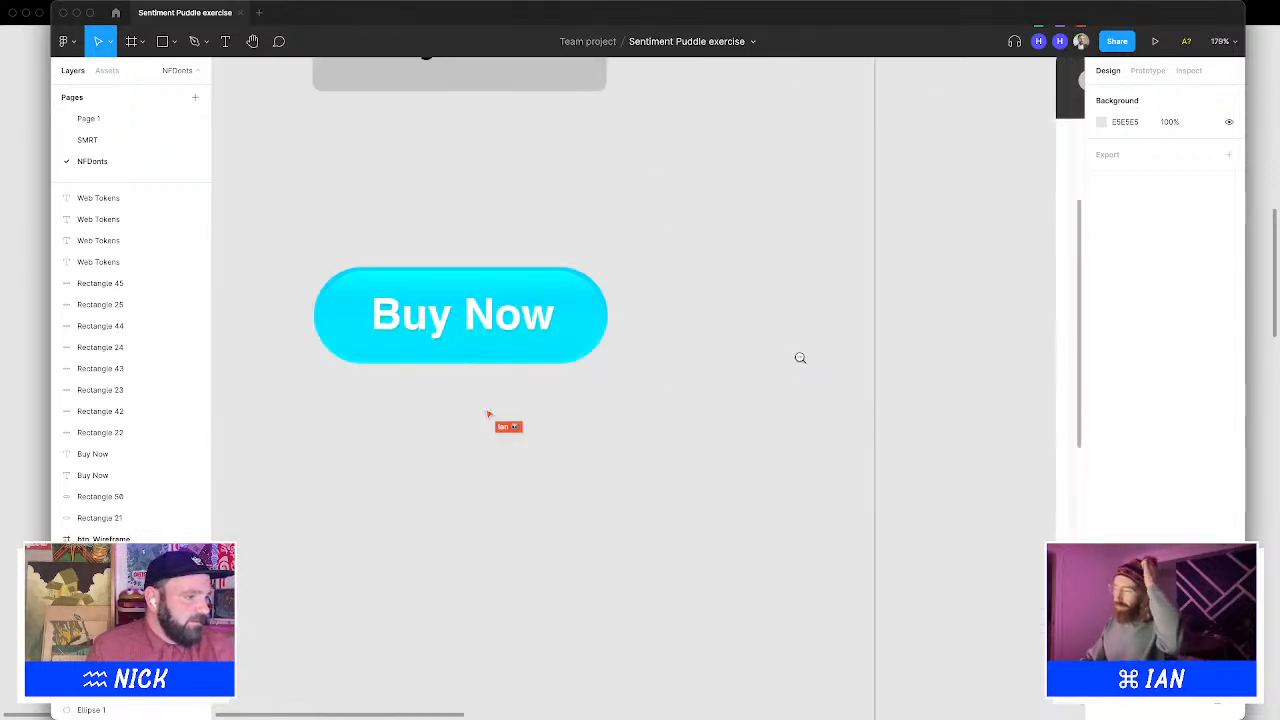
left_click(800, 360, "alt")
left_click_drag(548, 296, 754, 382)
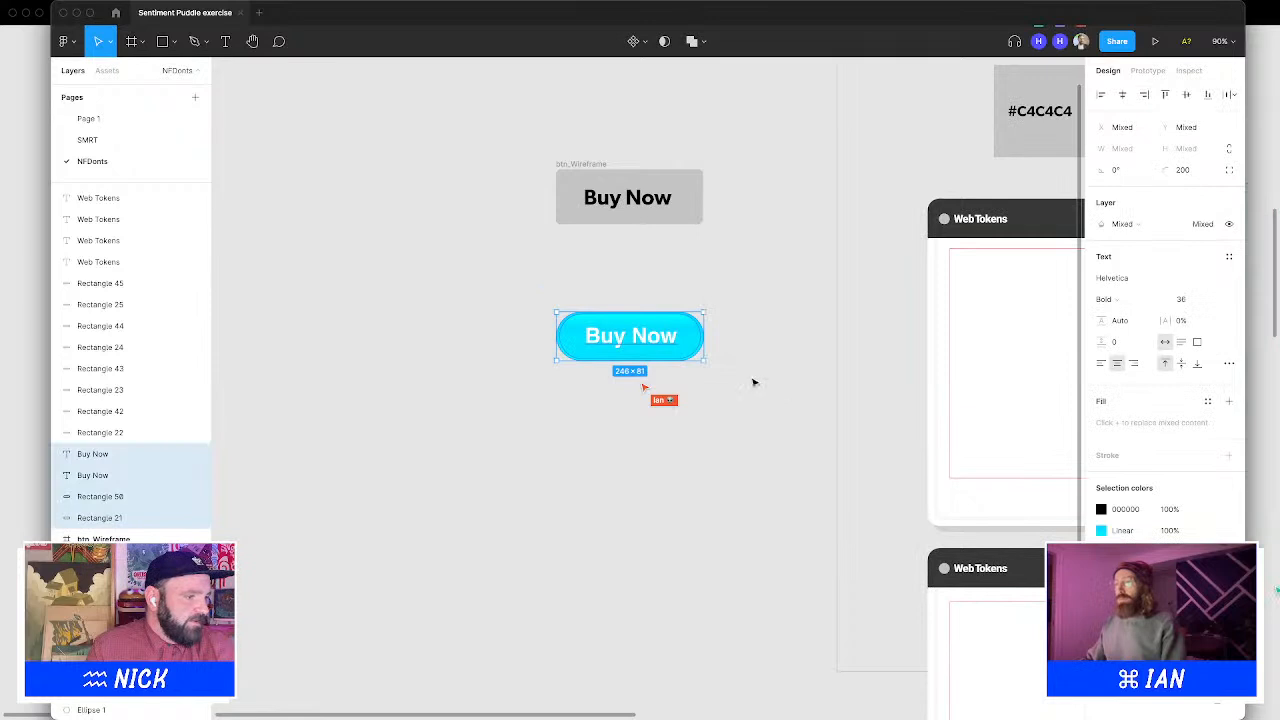
key("super+g")
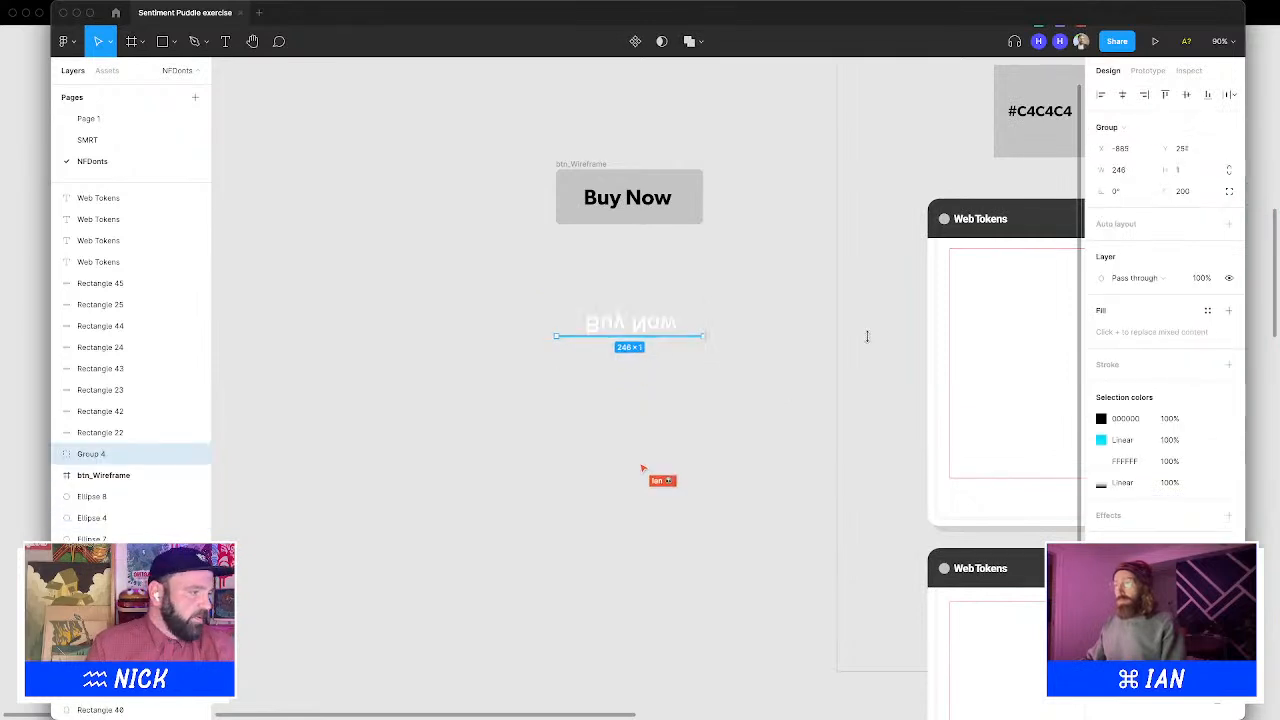
Move the grouped glossy button into the first Web Tokens card
left_click_drag(858, 342, 560, 329)
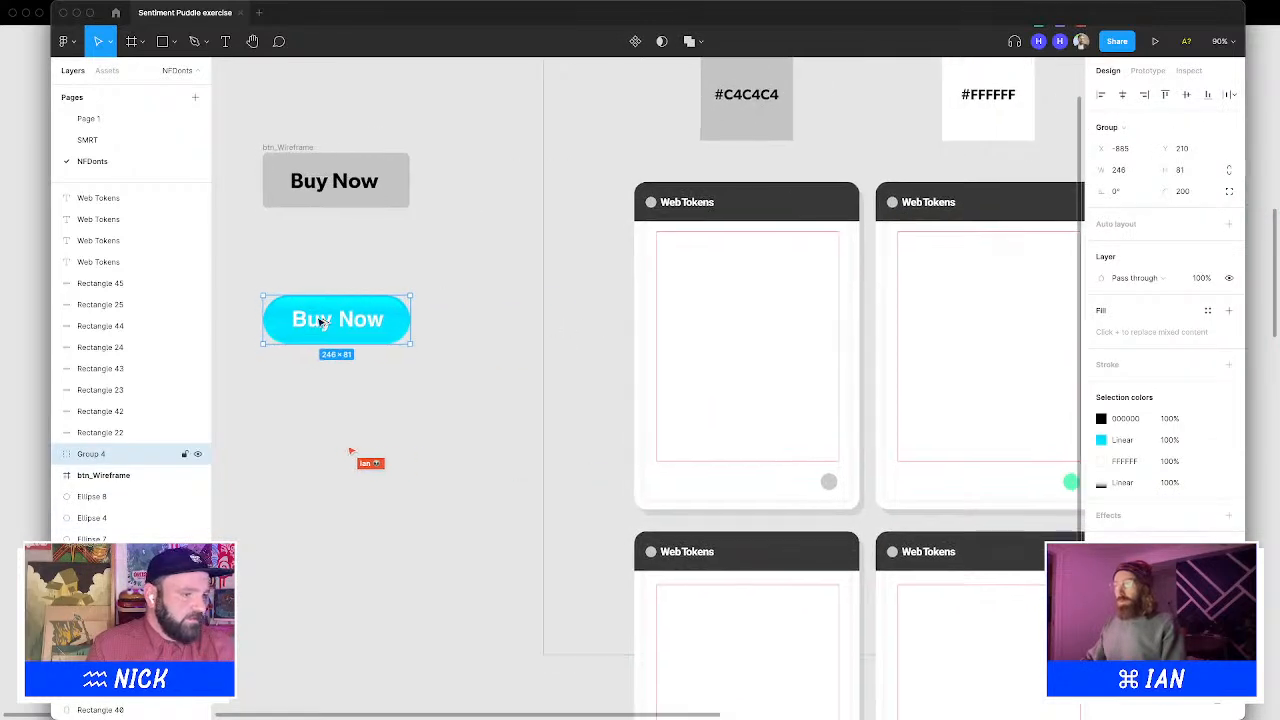
left_click_drag(318, 322, 726, 341)
left_click(560, 268)
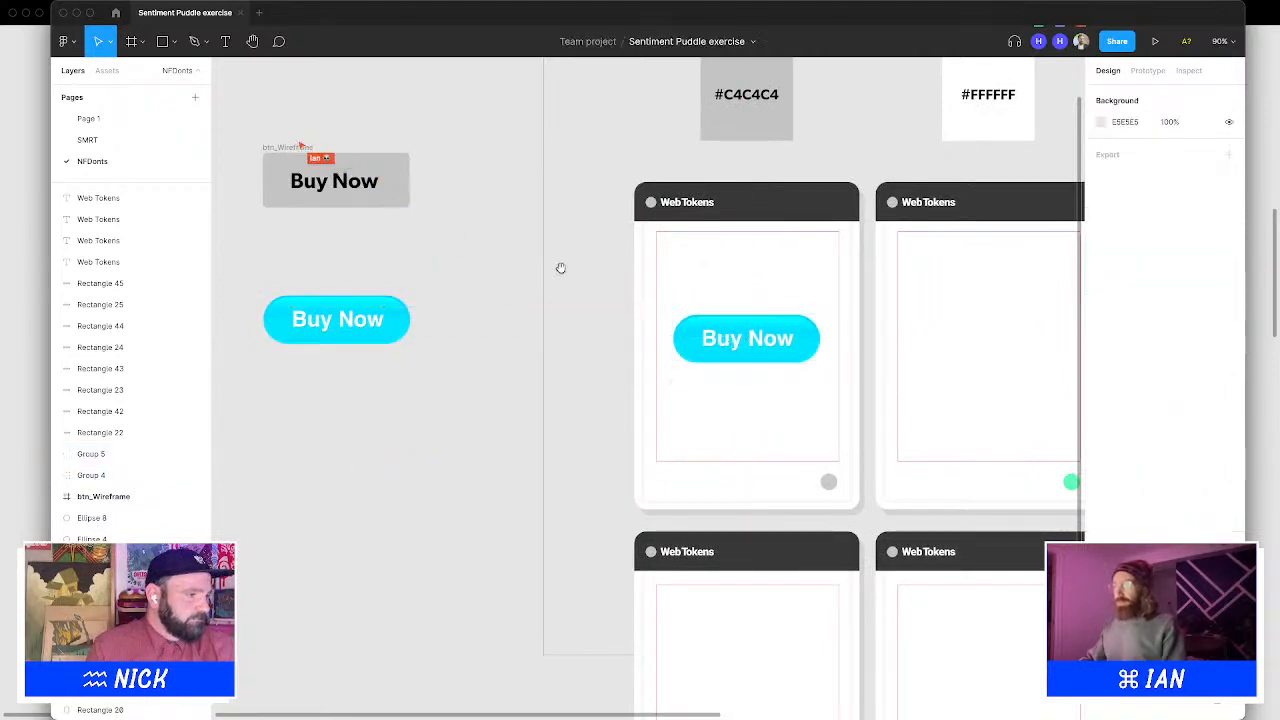
left_click_drag(560, 268, 321, 257)
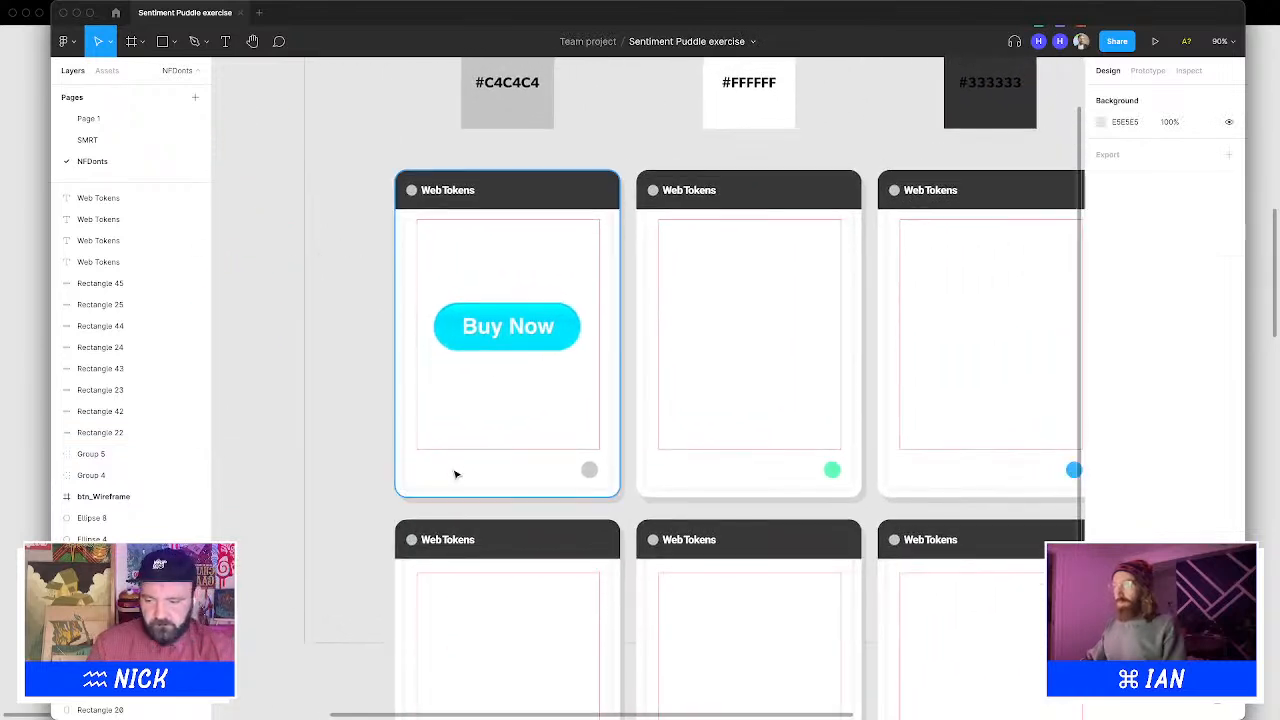
Add a left-aligned text box reading "Buy Now Button" below the button inside the card
key("t")
left_click_drag(436, 372, 581, 433)
type("Buy ")
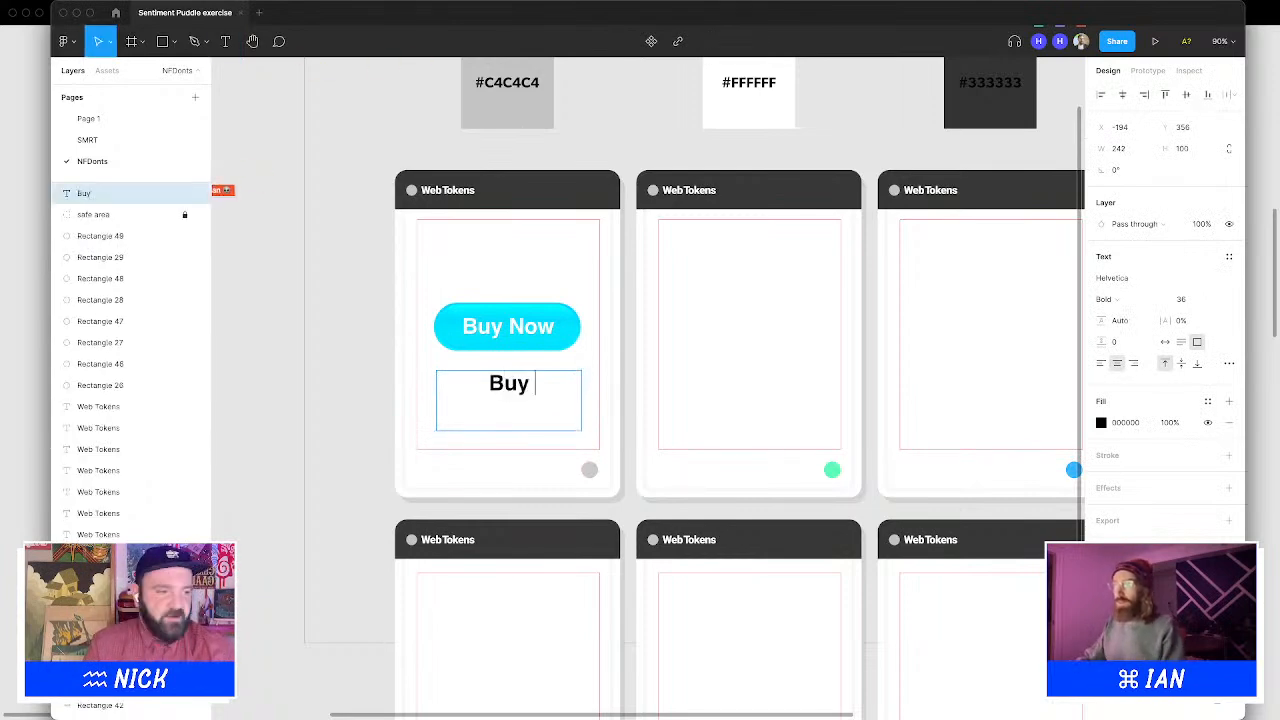
type("Now Button")
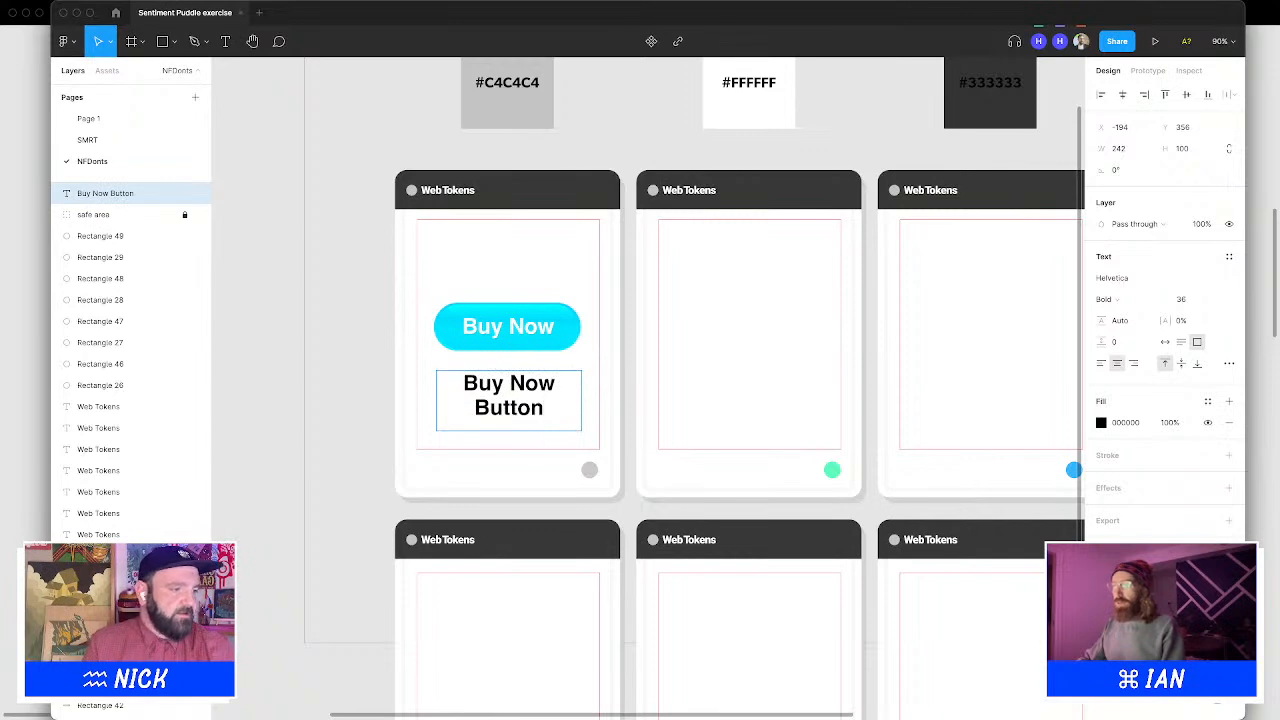
key("super+a")
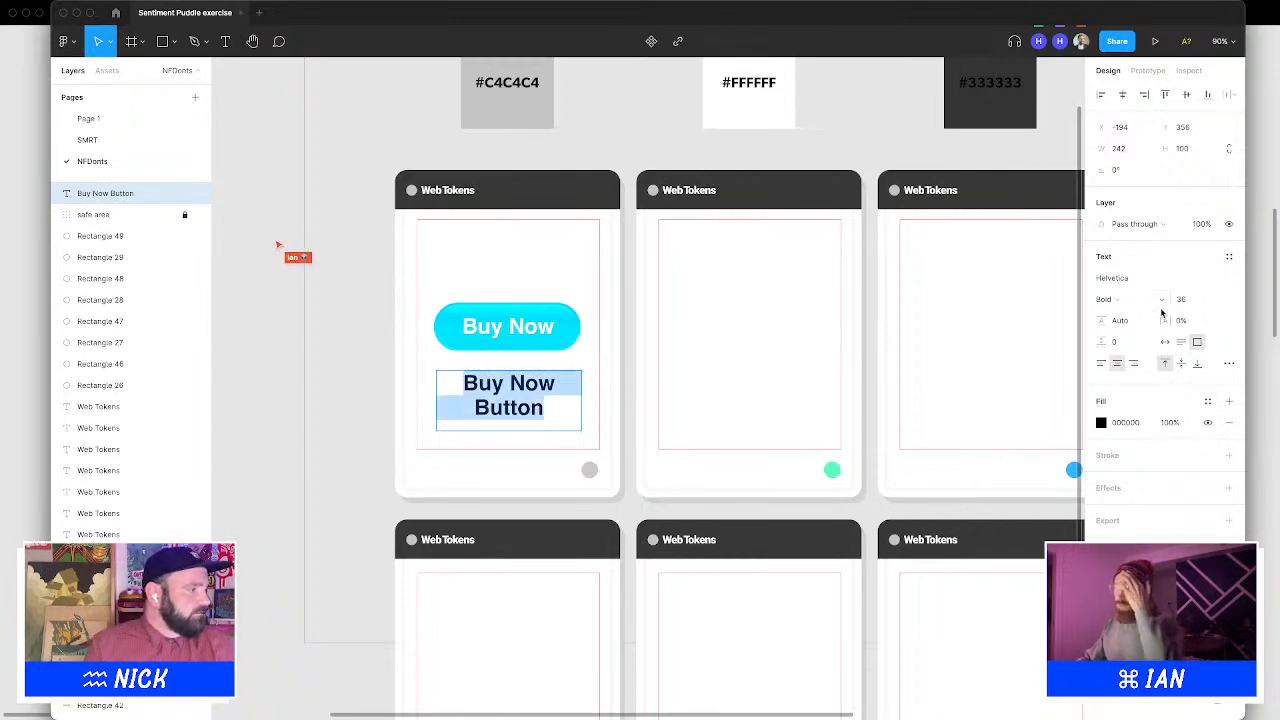
left_click(1101, 363)
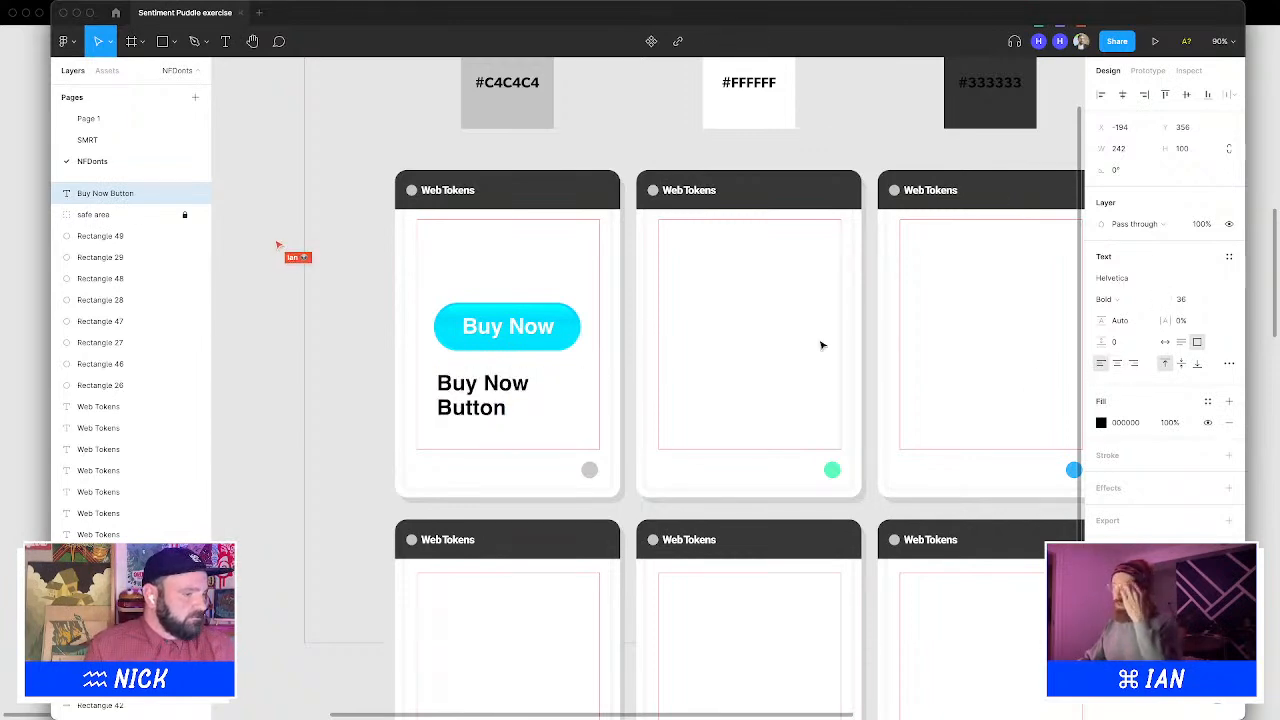
Set the caption text's font size to 21
left_click(450, 400)
key("super+a")
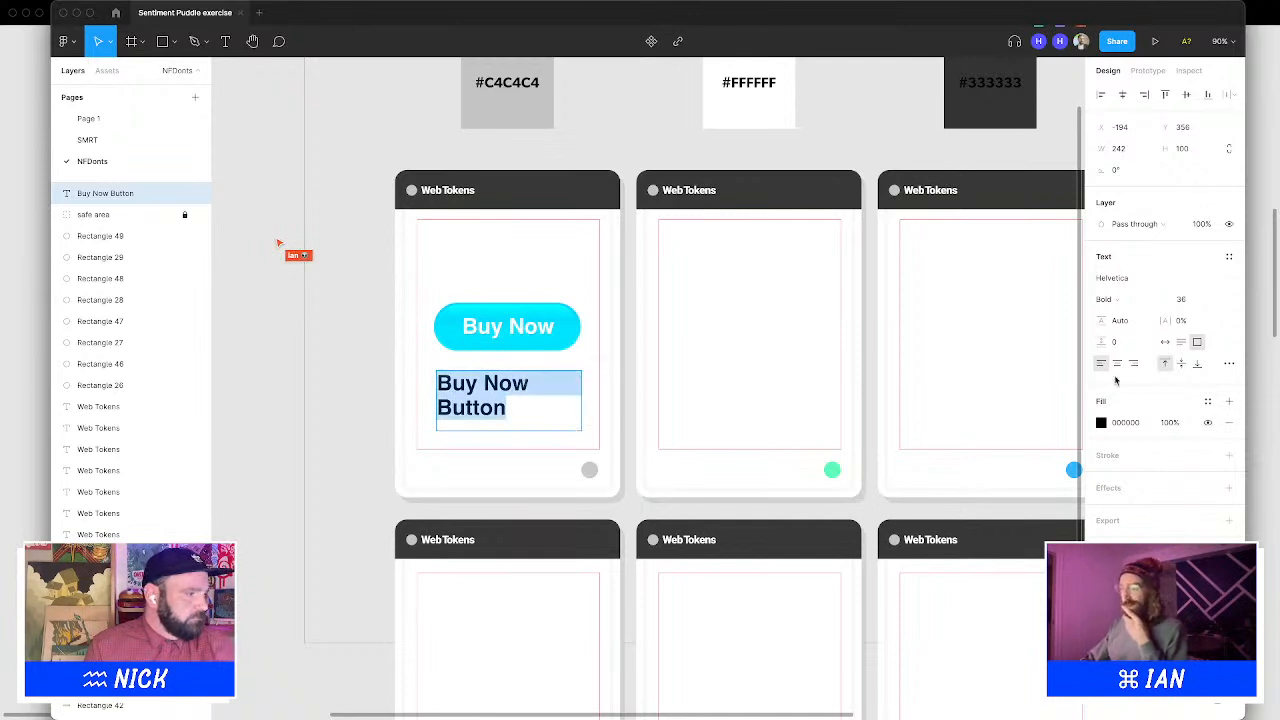
left_click(1186, 300)
type("20")
key("Return")
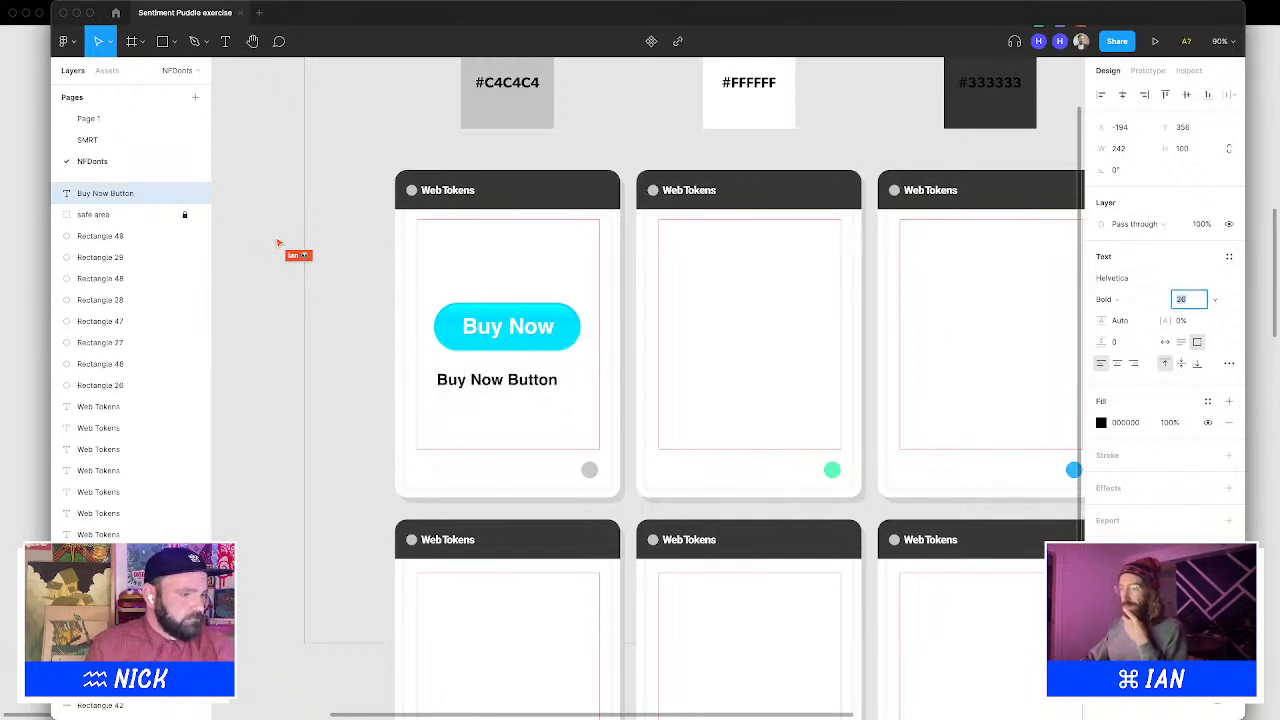
key("Up")
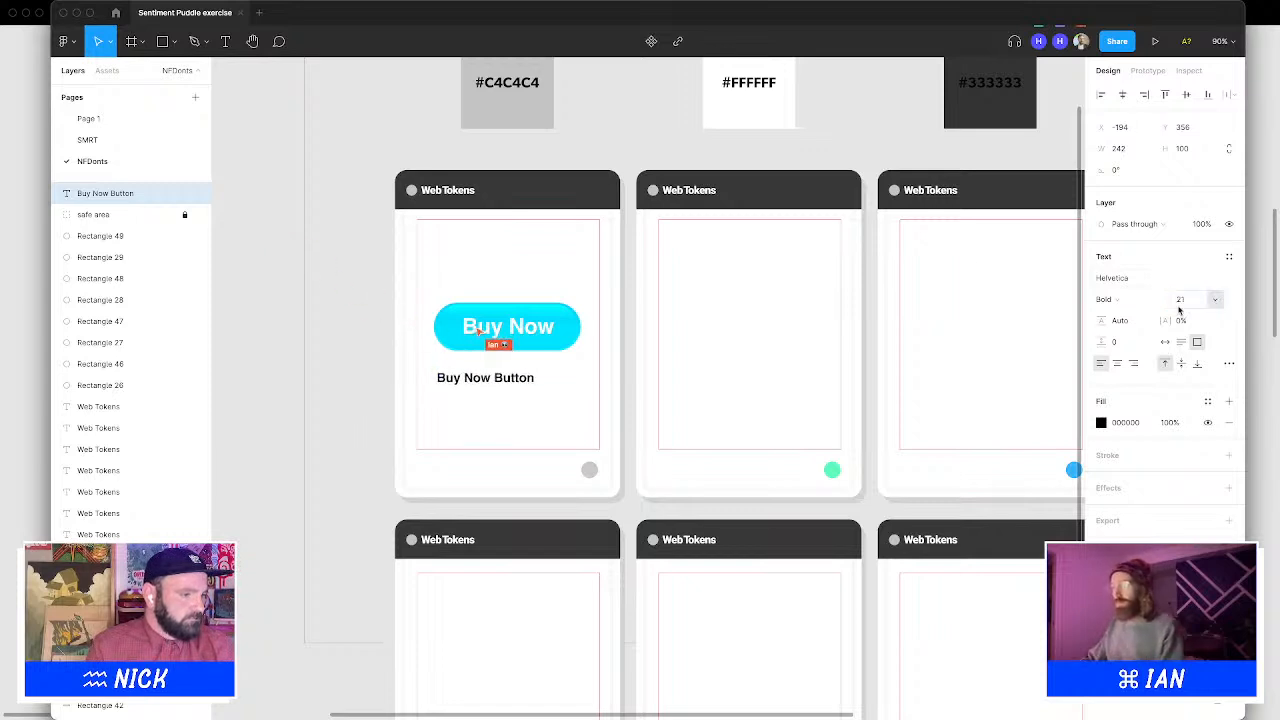
Add "(circa 2001)" on a new line of the caption
left_click(514, 378)
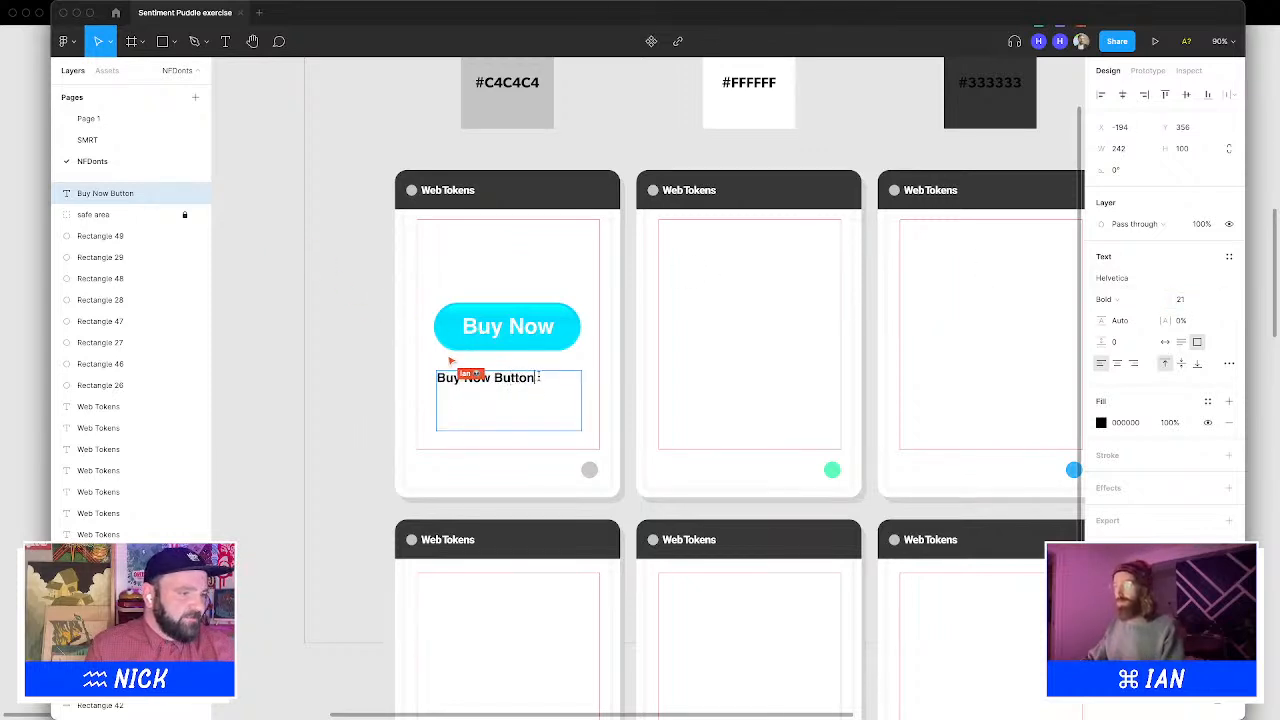
type("(circ")
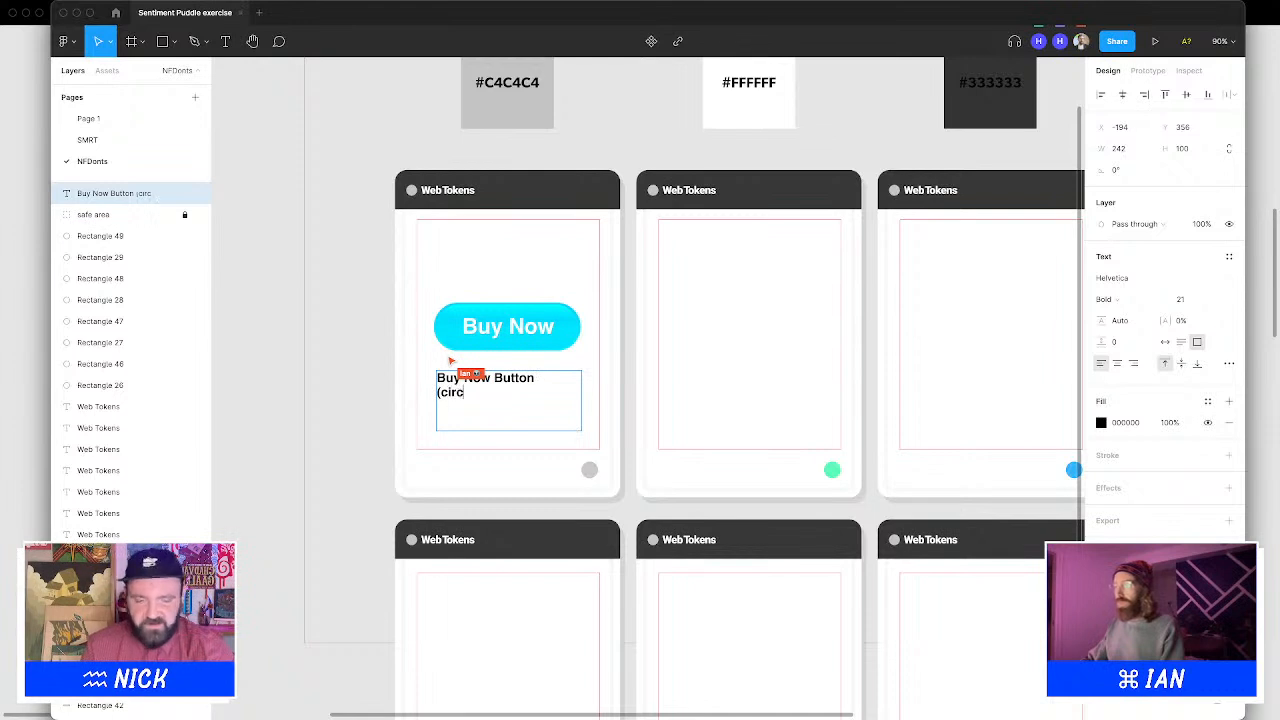
type("a 2001")
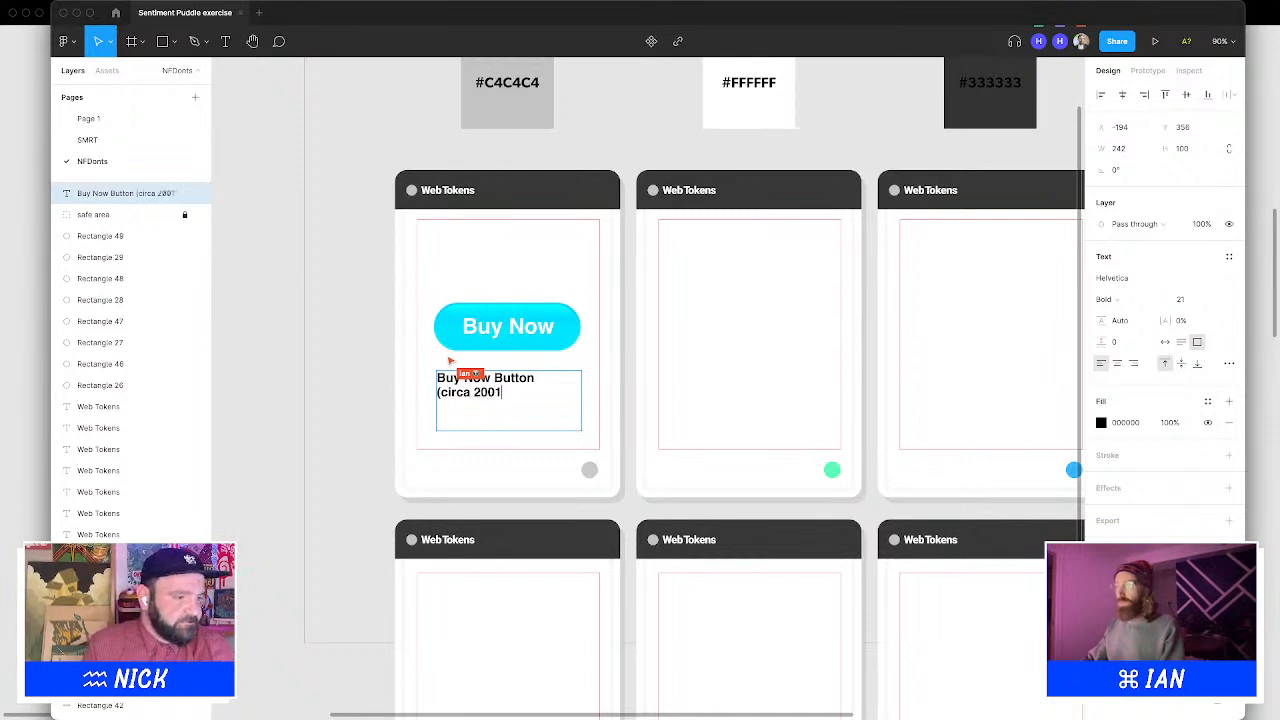
type(")")
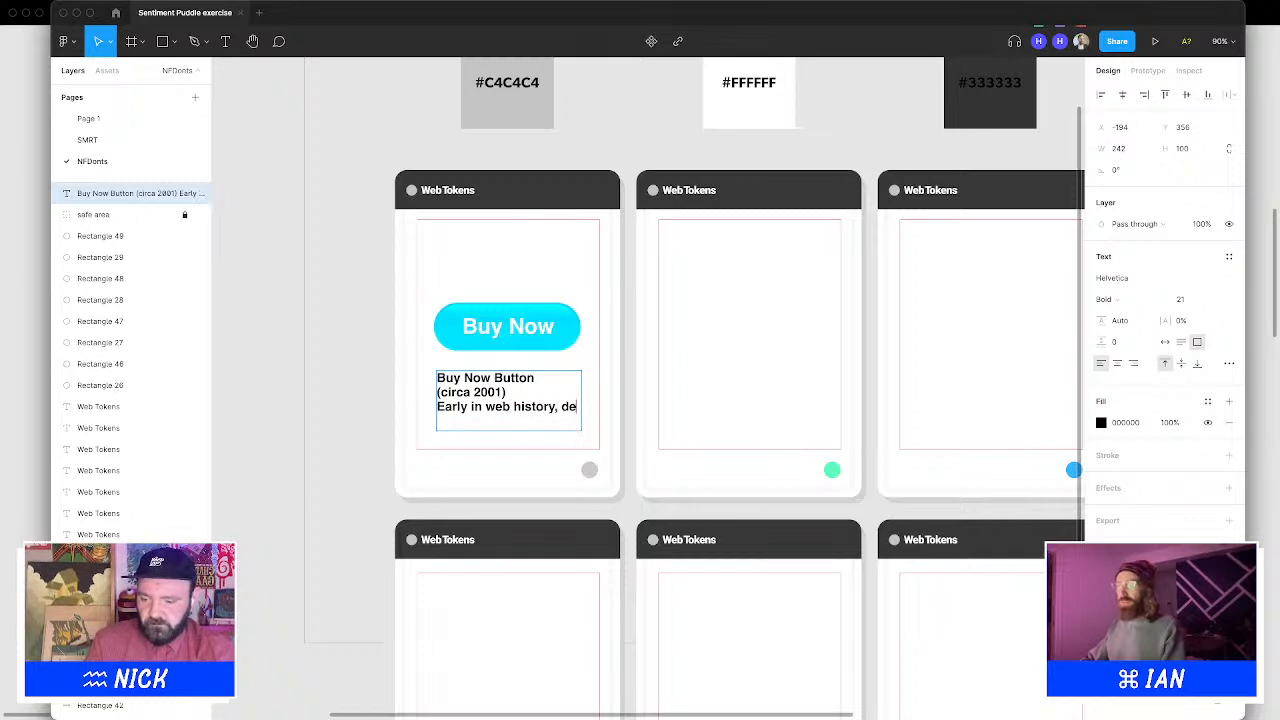
Continue the caption with "Early in web history, designers found users were comforted by the color blue."
type("signers found ")
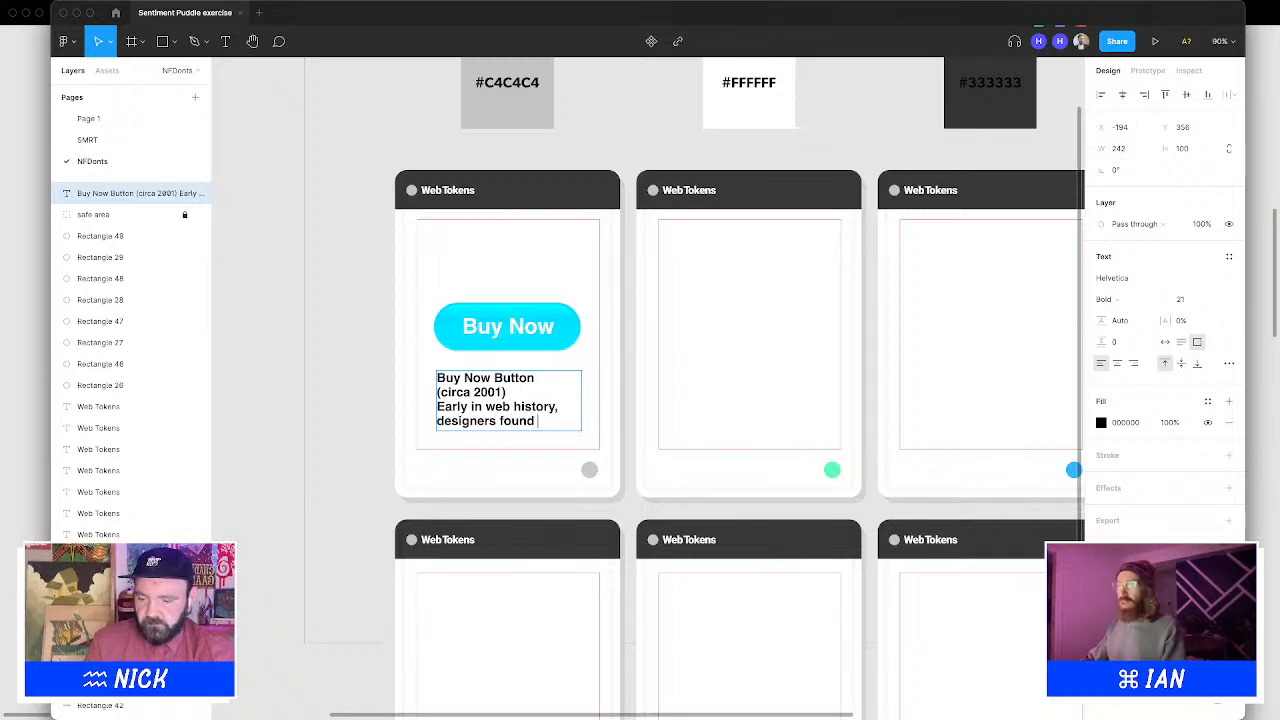
type("users were comfo")
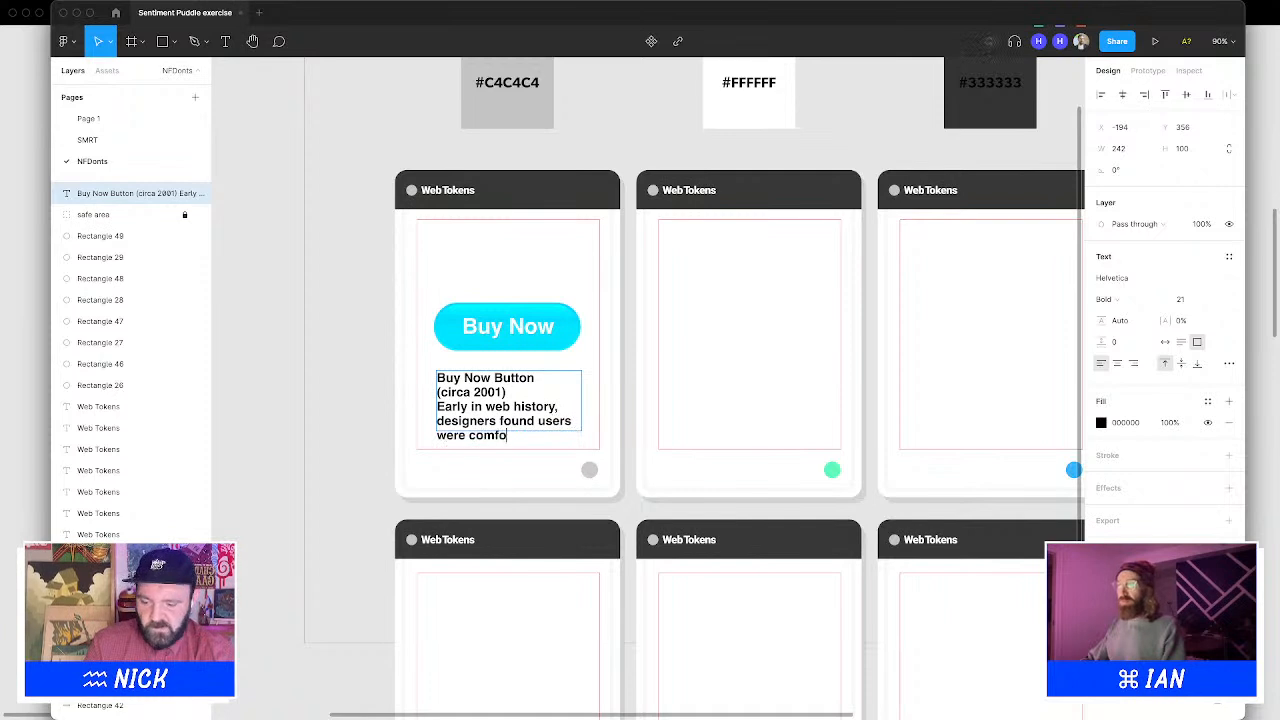
type("rted")
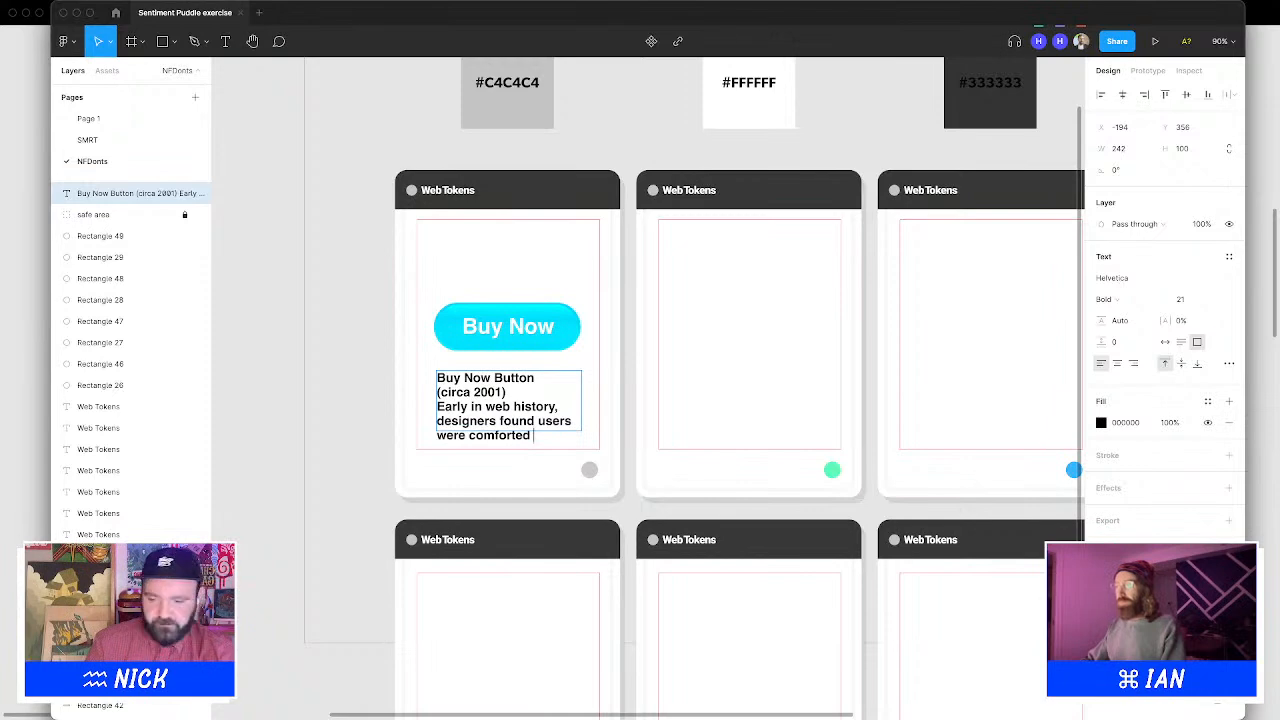
type("b")
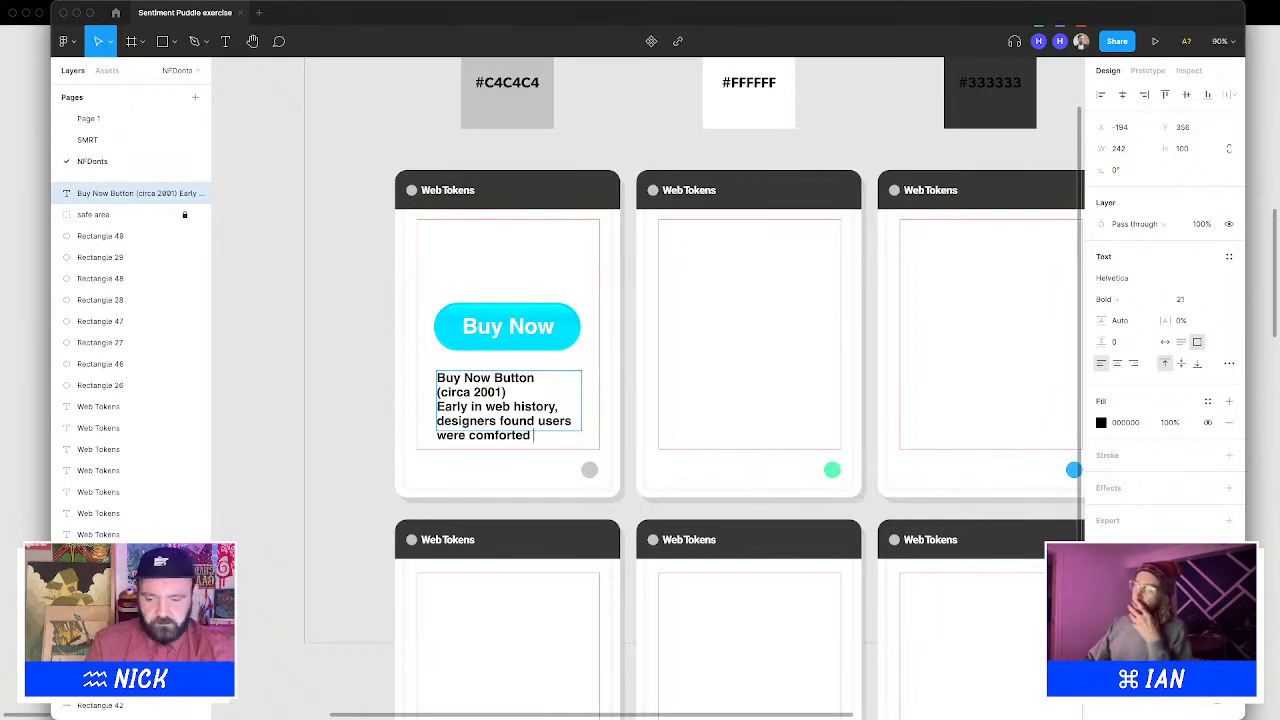
type("y the colour")
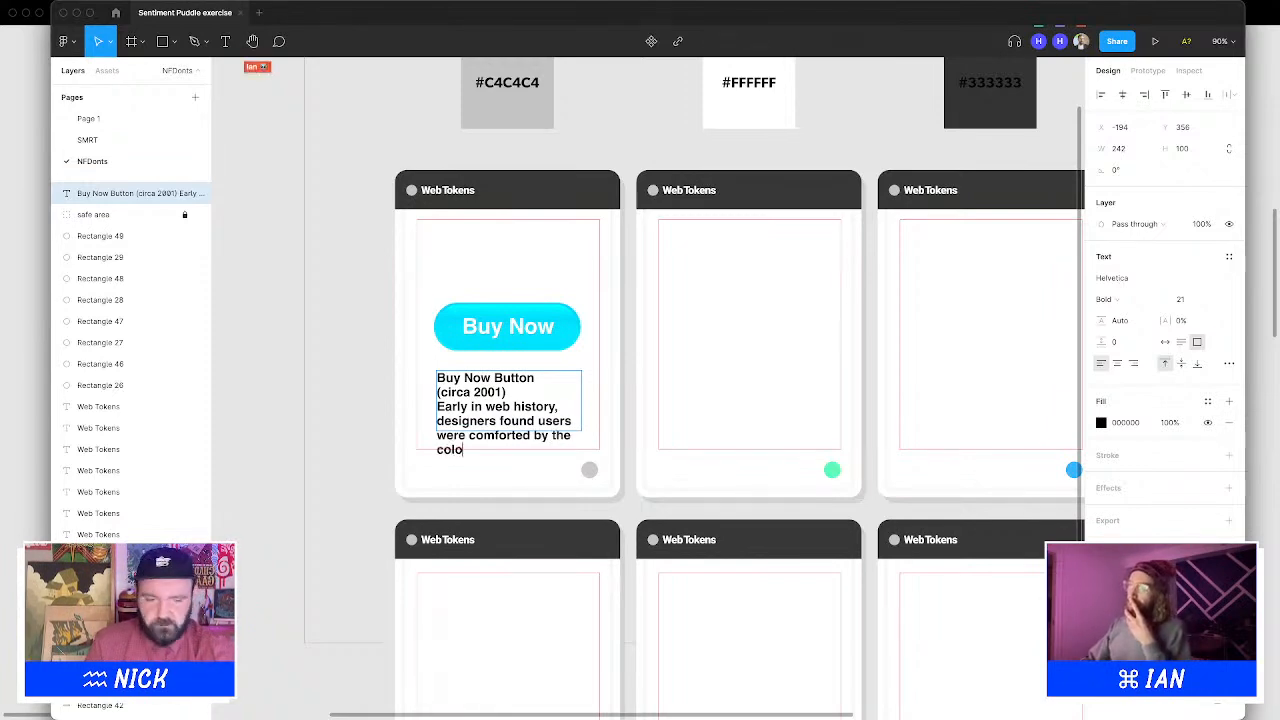
key("BackSpace")
key("BackSpace")
key("BackSpace")
type("blue.")
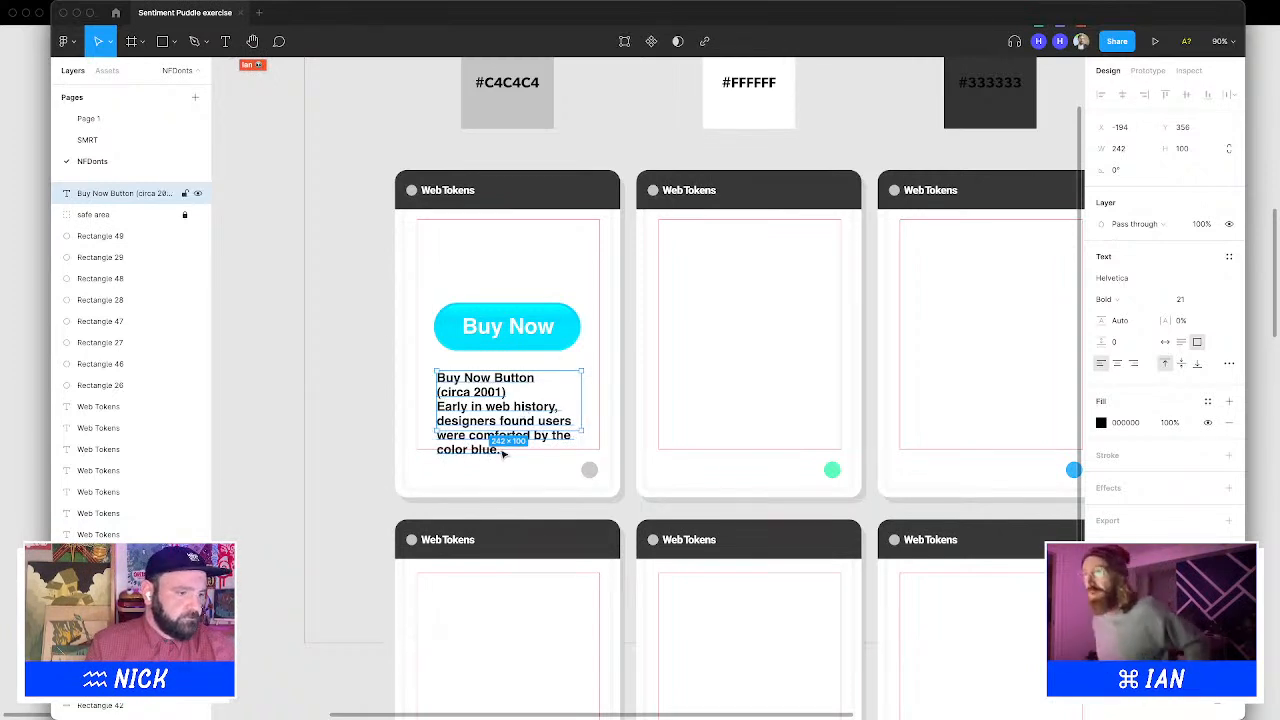
Set the description sentence of the caption to font size 15
key("super+a")
key("Escape")
key("Escape")
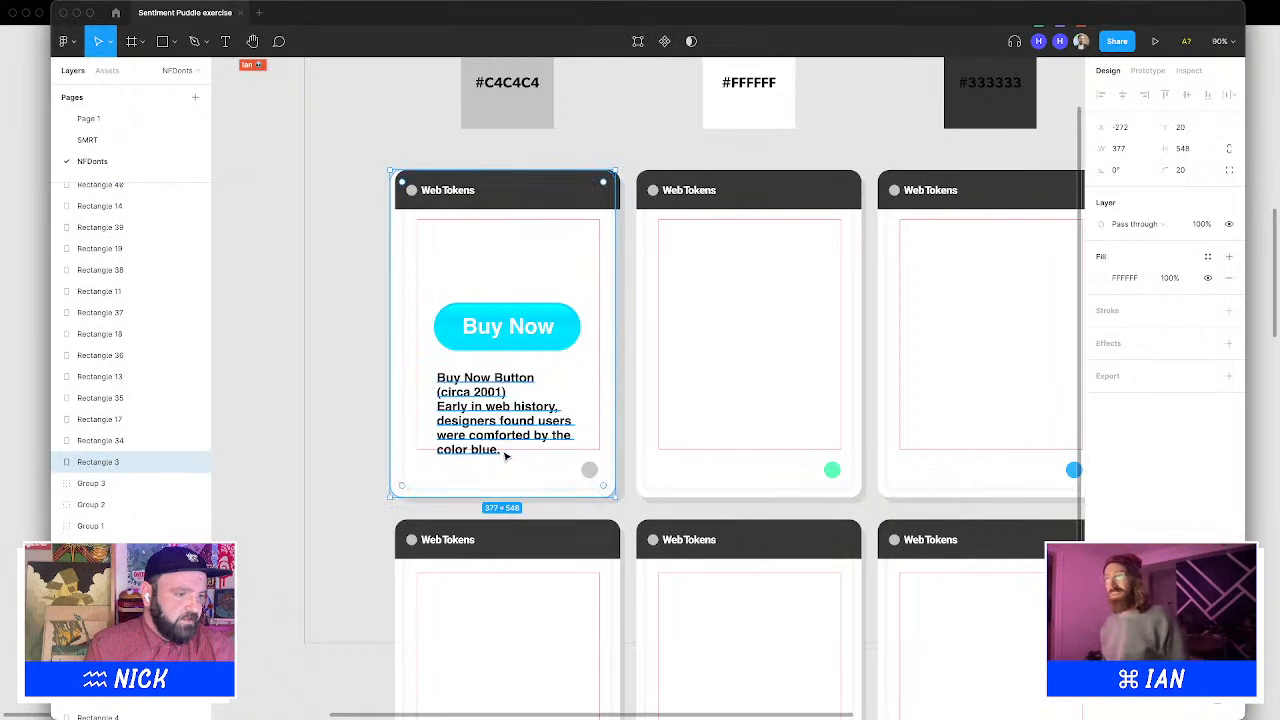
double_click(493, 453)
key("Escape")
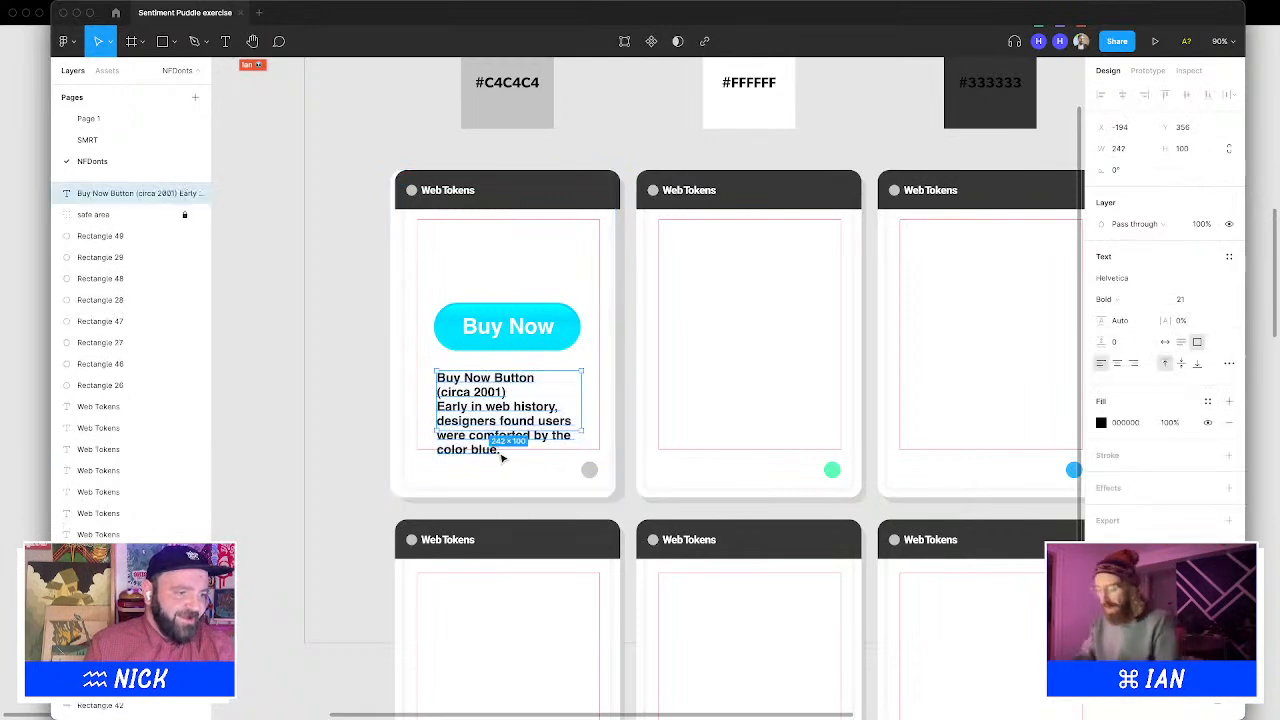
double_click(477, 403)
left_click(446, 405)
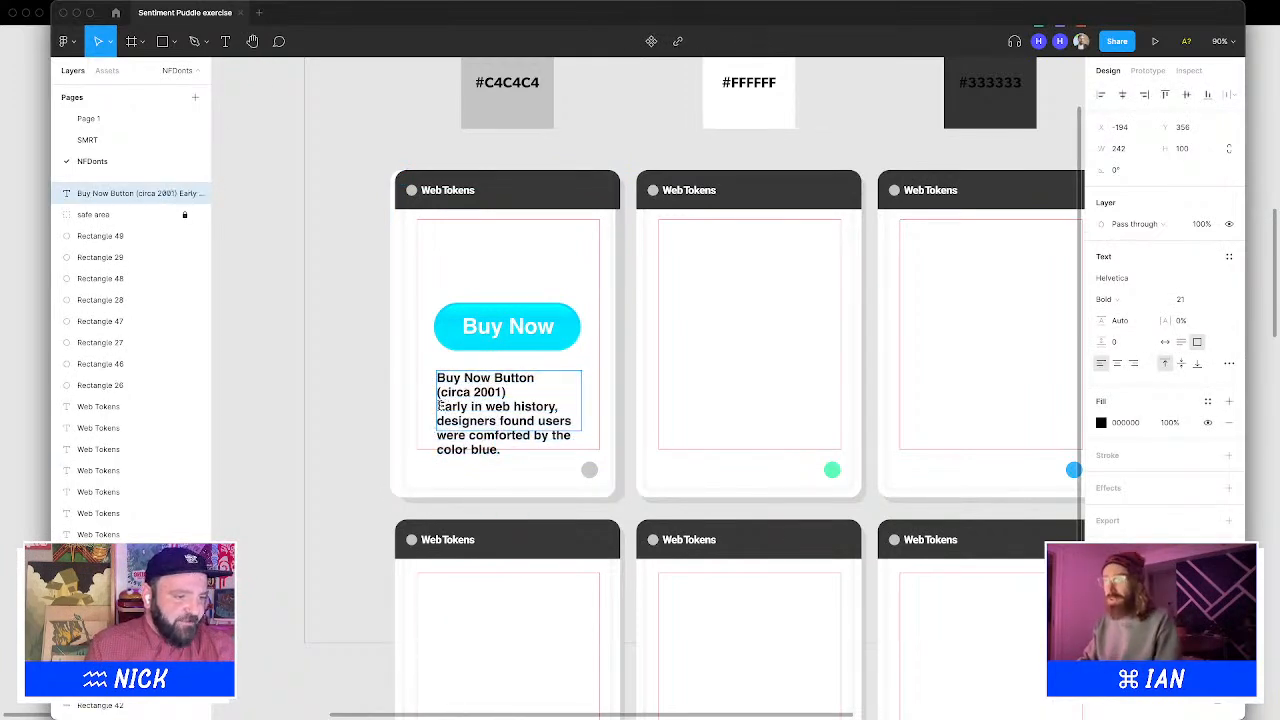
left_click_drag(439, 404, 522, 467)
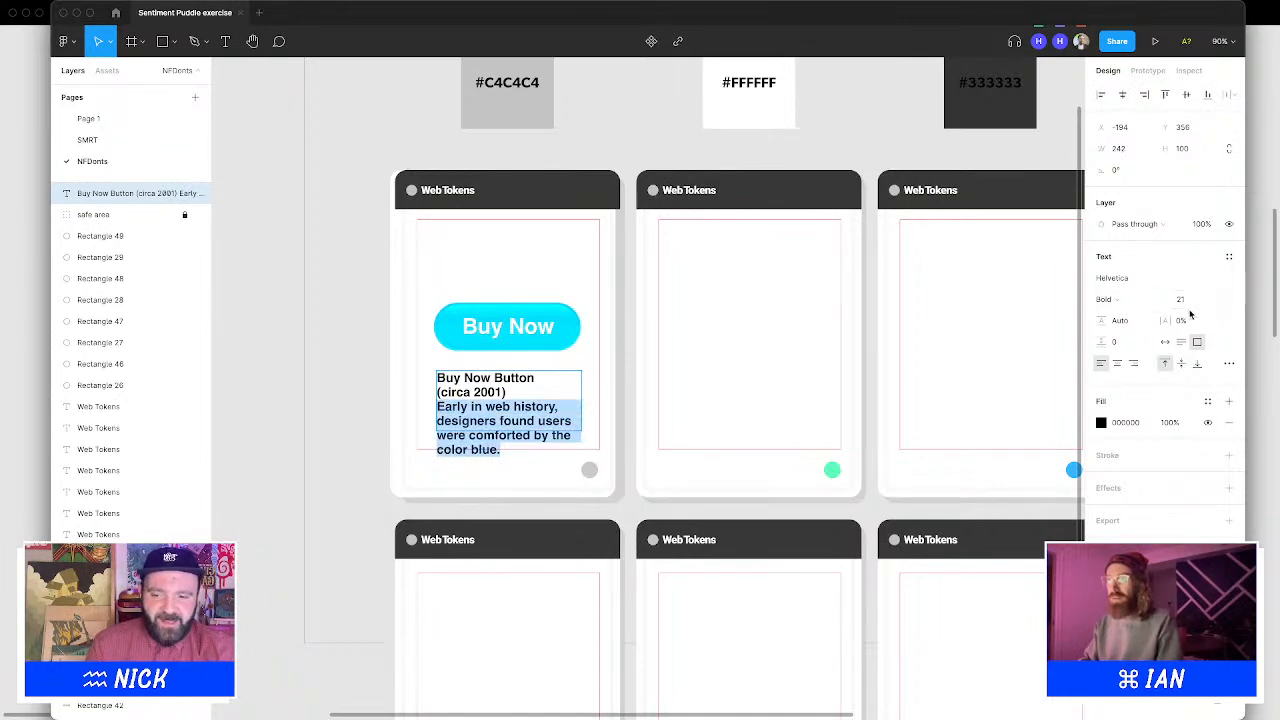
left_click(1192, 310)
type("12")
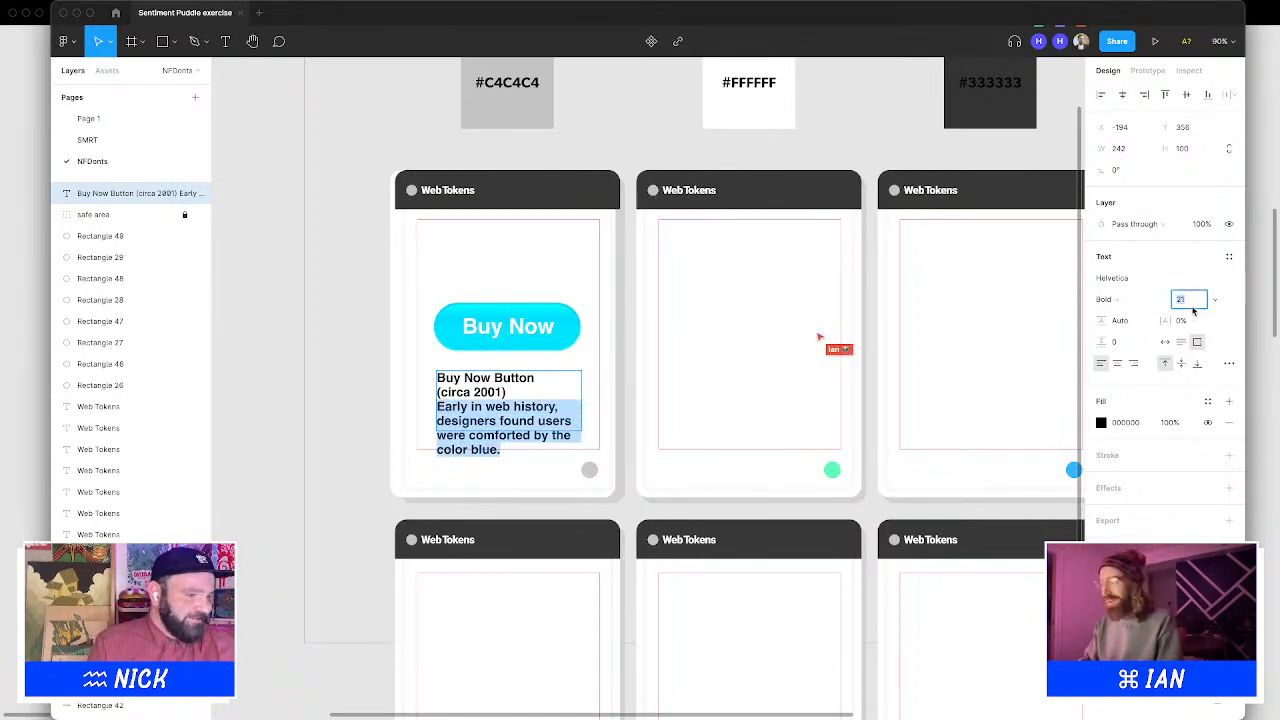
key("Return")
type("15")
key("Return")
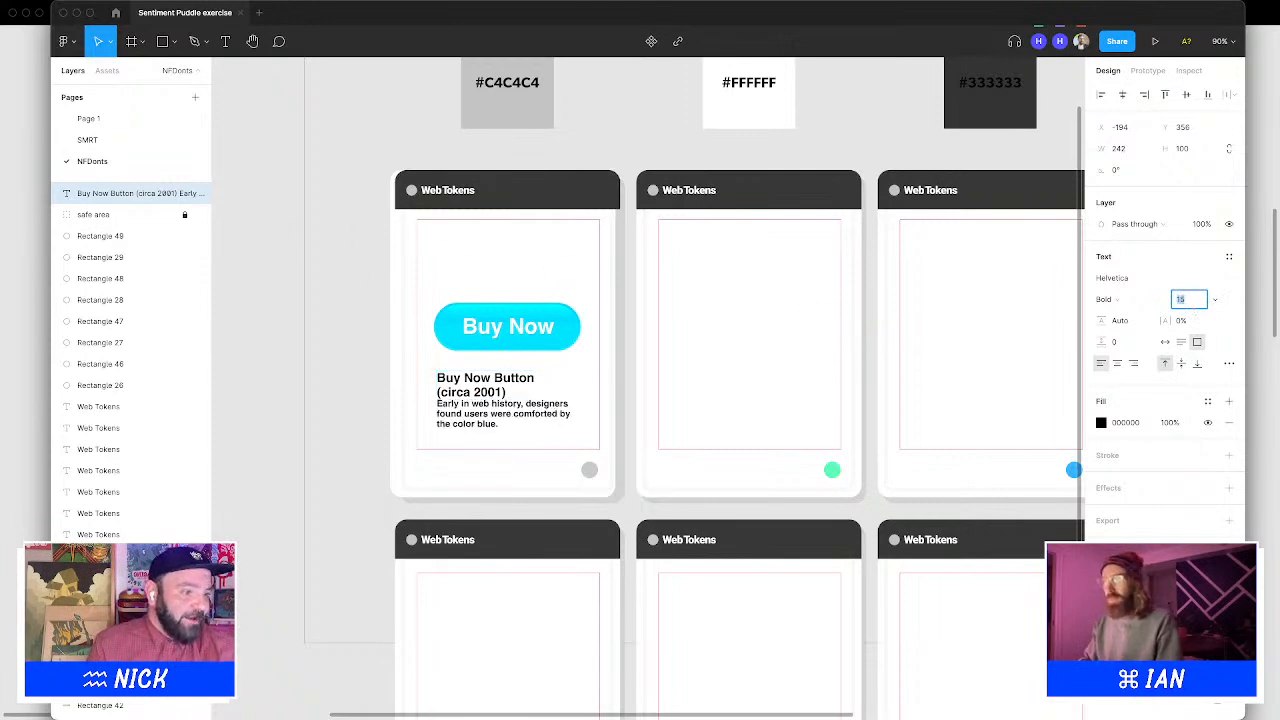
Set the description sentence's line height to 15
left_click(1133, 322)
type("16")
key("Return")
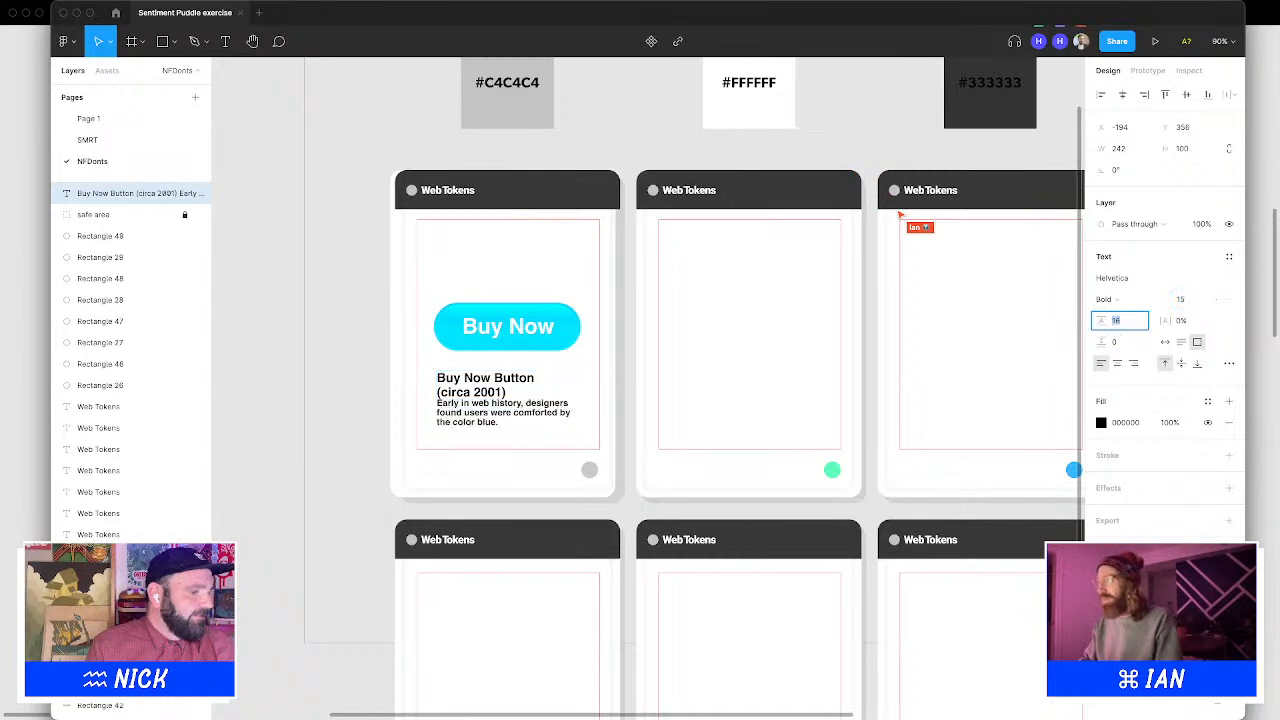
key("Down")
Insert a blank line between "(circa 2001)" and the description sentence
left_click_drag(420, 428, 434, 411)
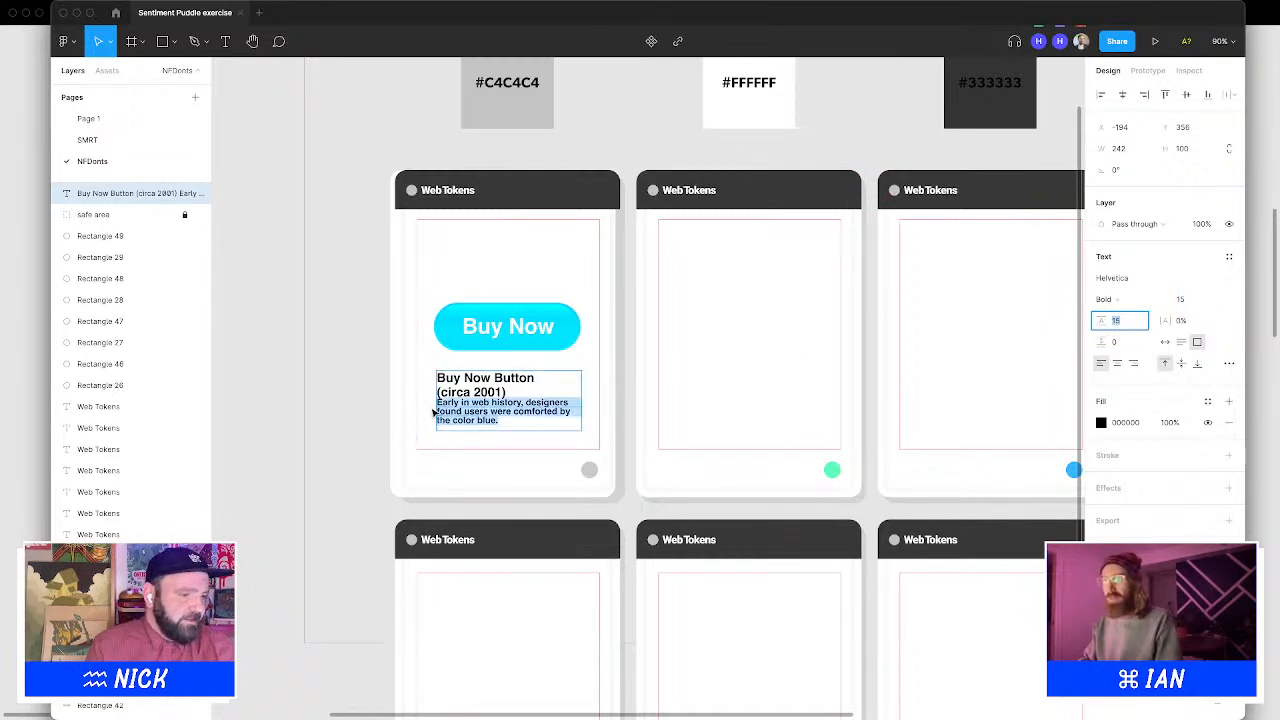
left_click(436, 404)
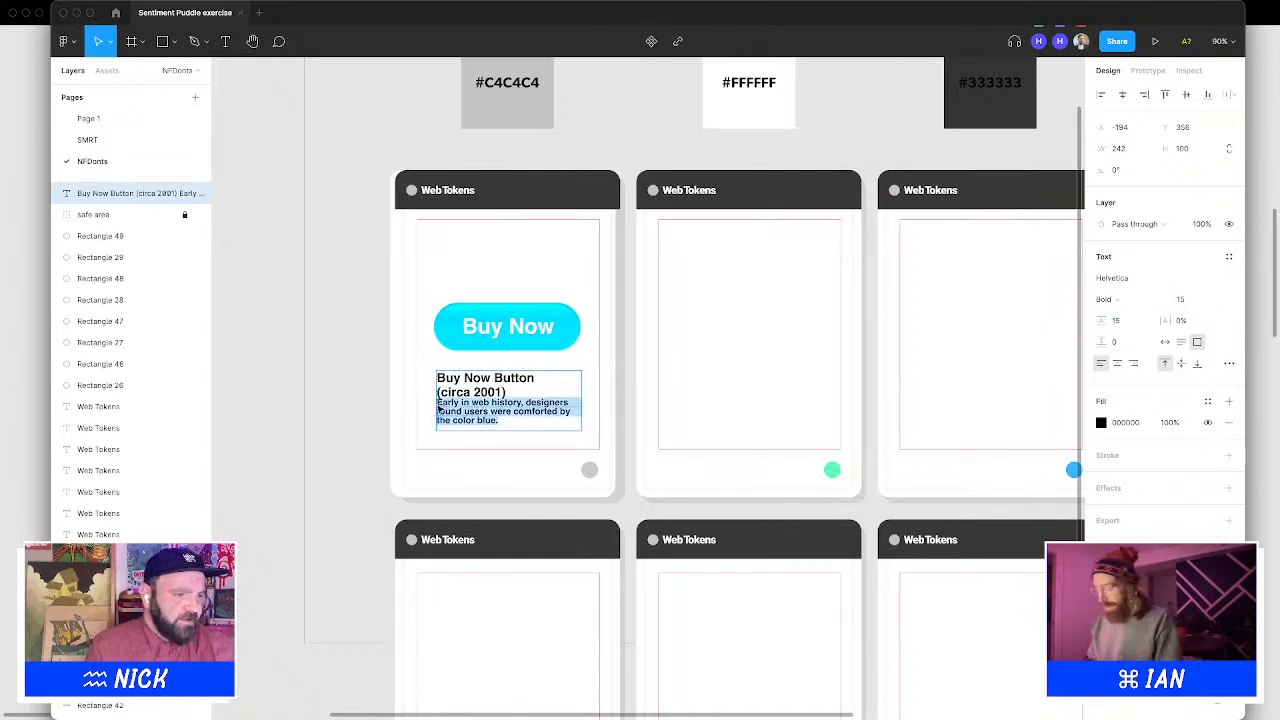
left_click(437, 403)
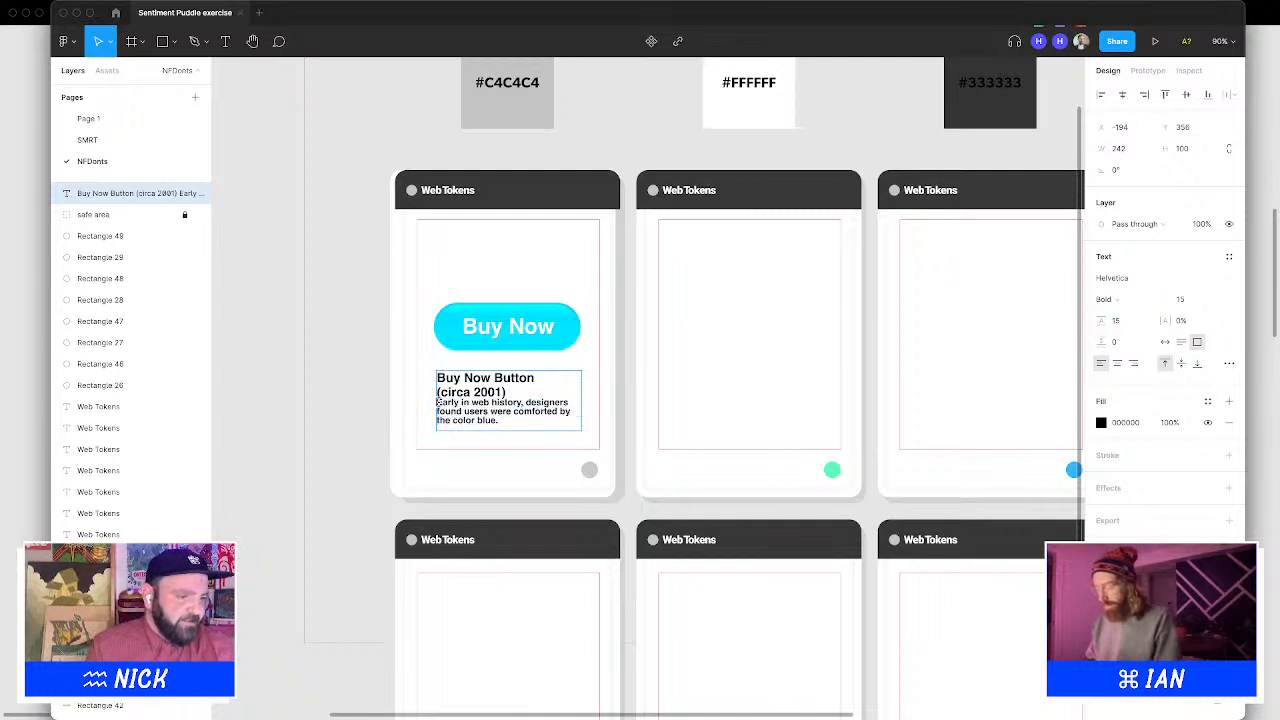
key("Return")
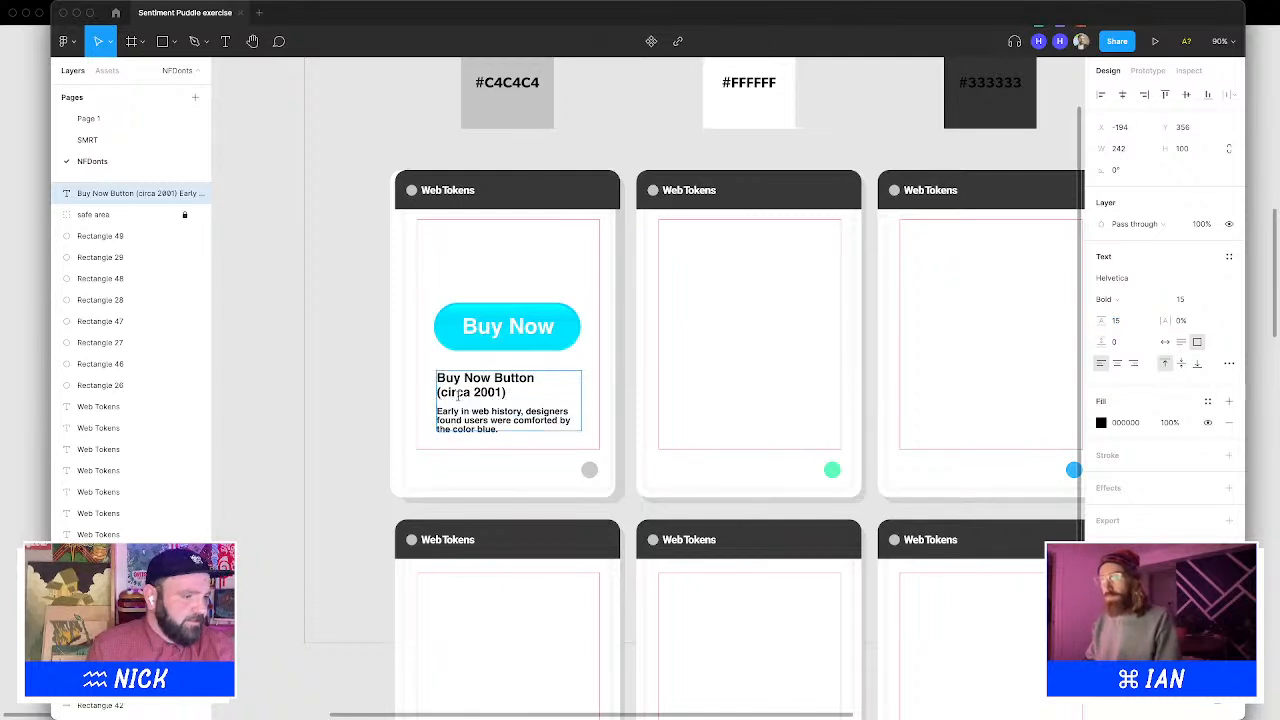
Set the "(circa 2001)" line of the caption to font size 11
left_click_drag(513, 391, 434, 392)
left_click_drag(535, 378, 415, 368)
left_click(1136, 300)
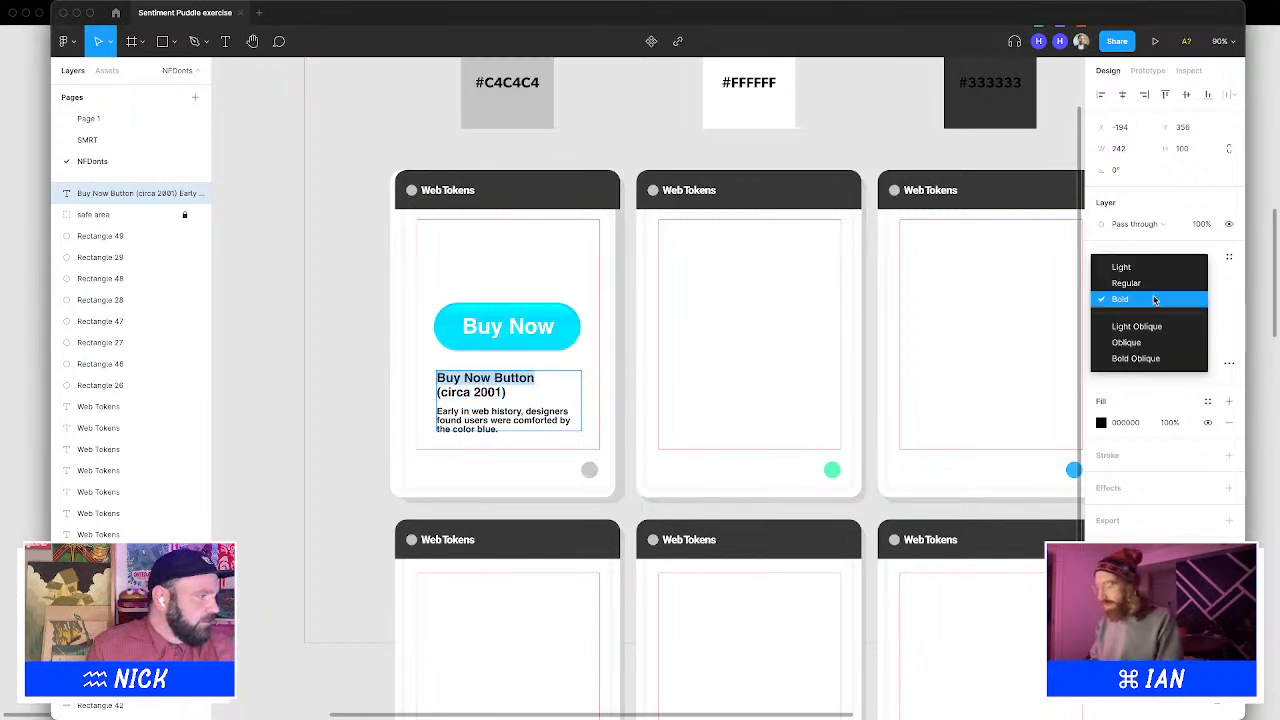
left_click(1161, 300)
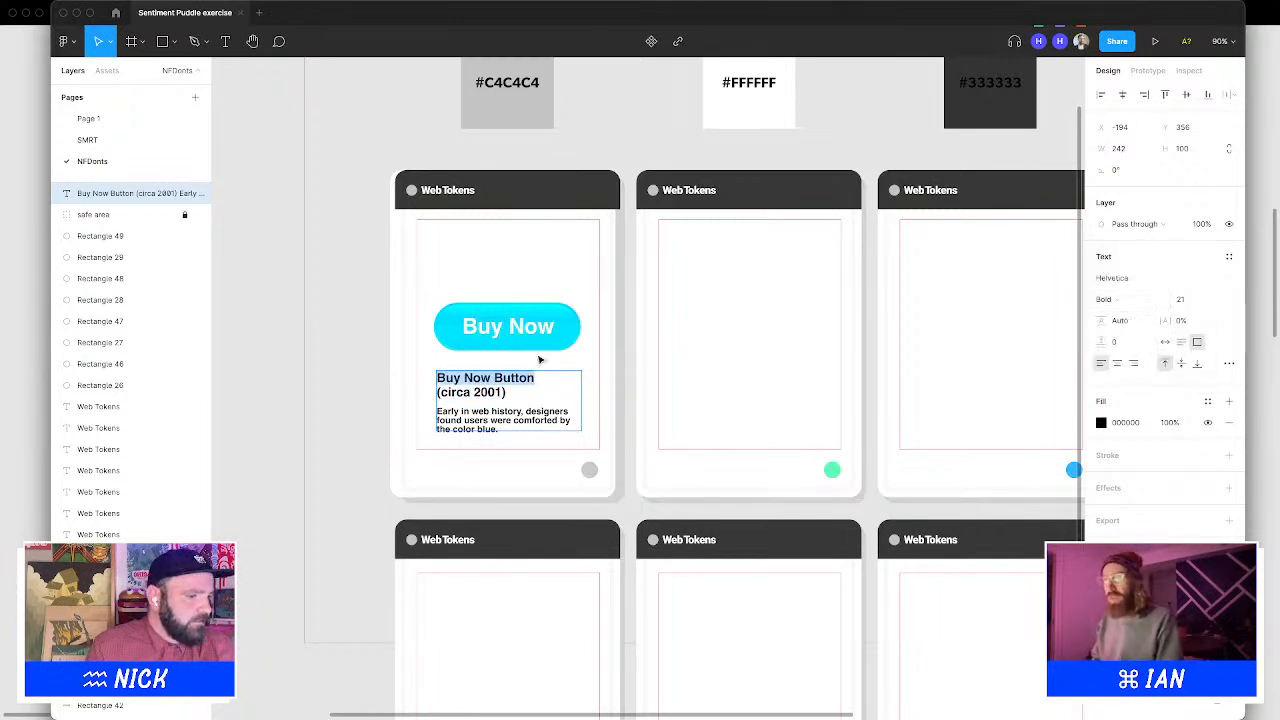
left_click_drag(506, 393, 457, 392)
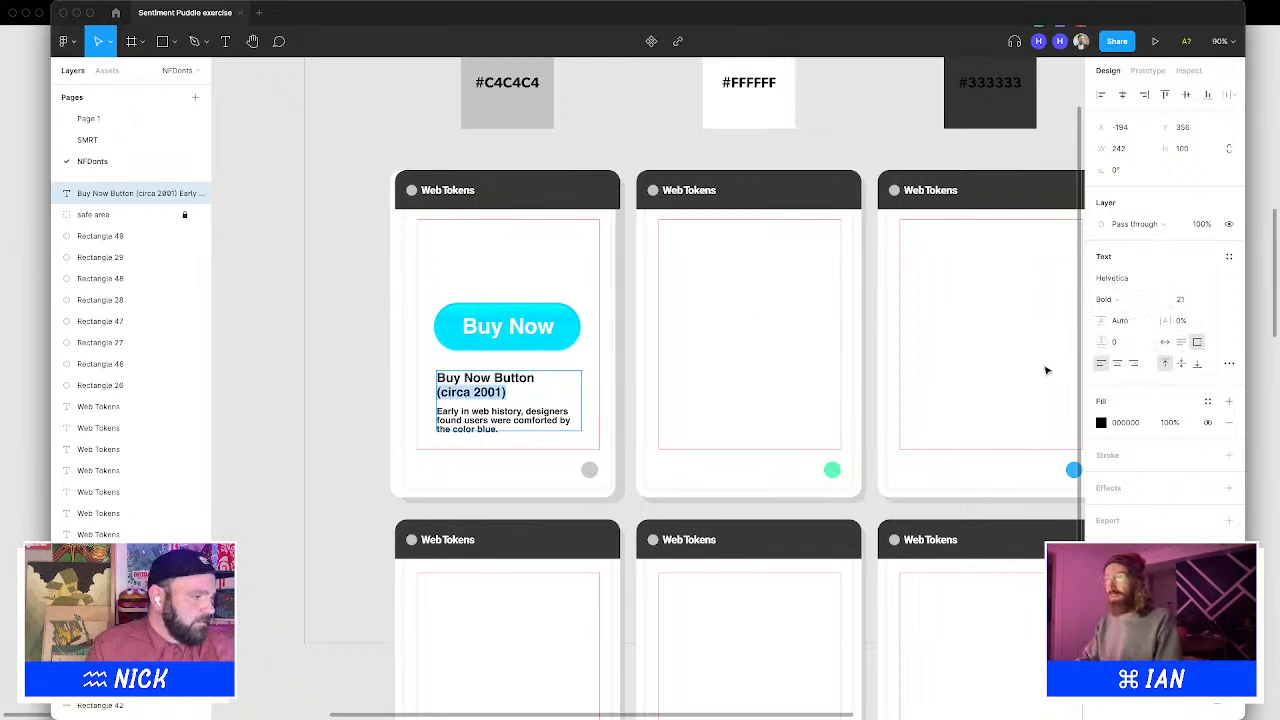
left_click(1180, 299)
type("11")
key("Return")
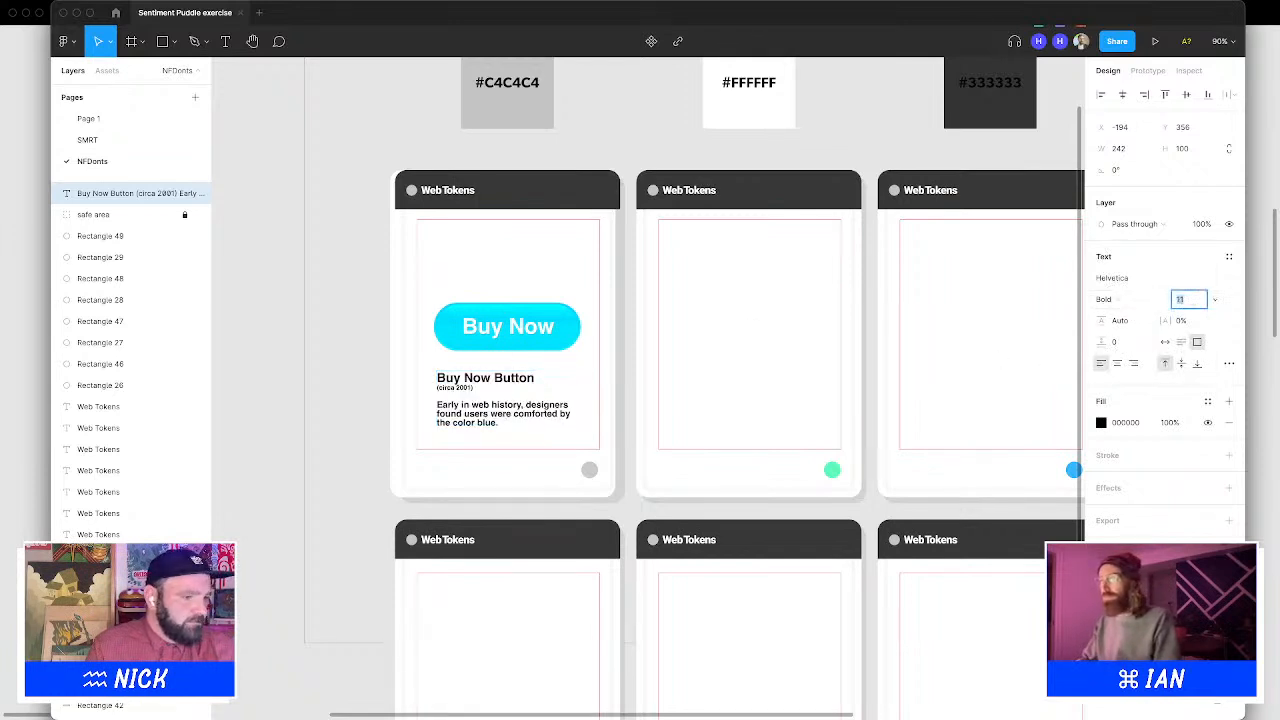
key("Escape")
key("Escape")
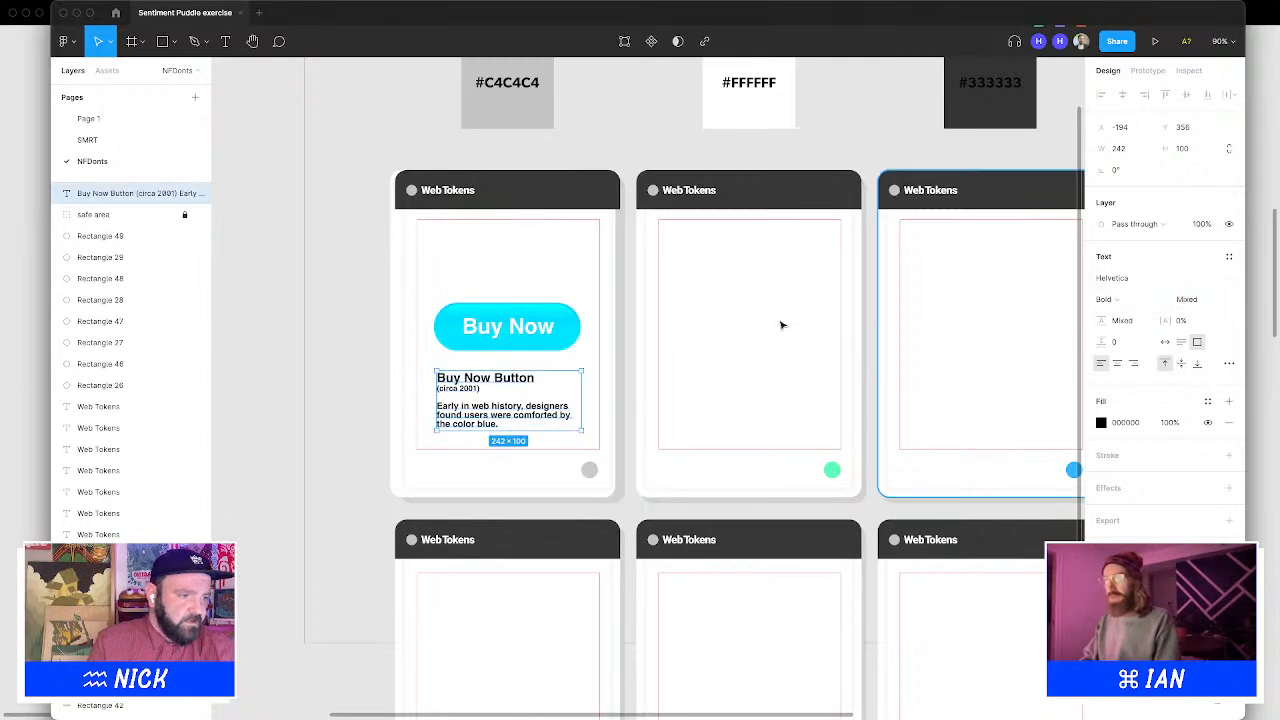
Review the .btn CSS notes written beside the Buy Now button wireframe
left_click(712, 335)
scroll(712, 335, "down", 10)
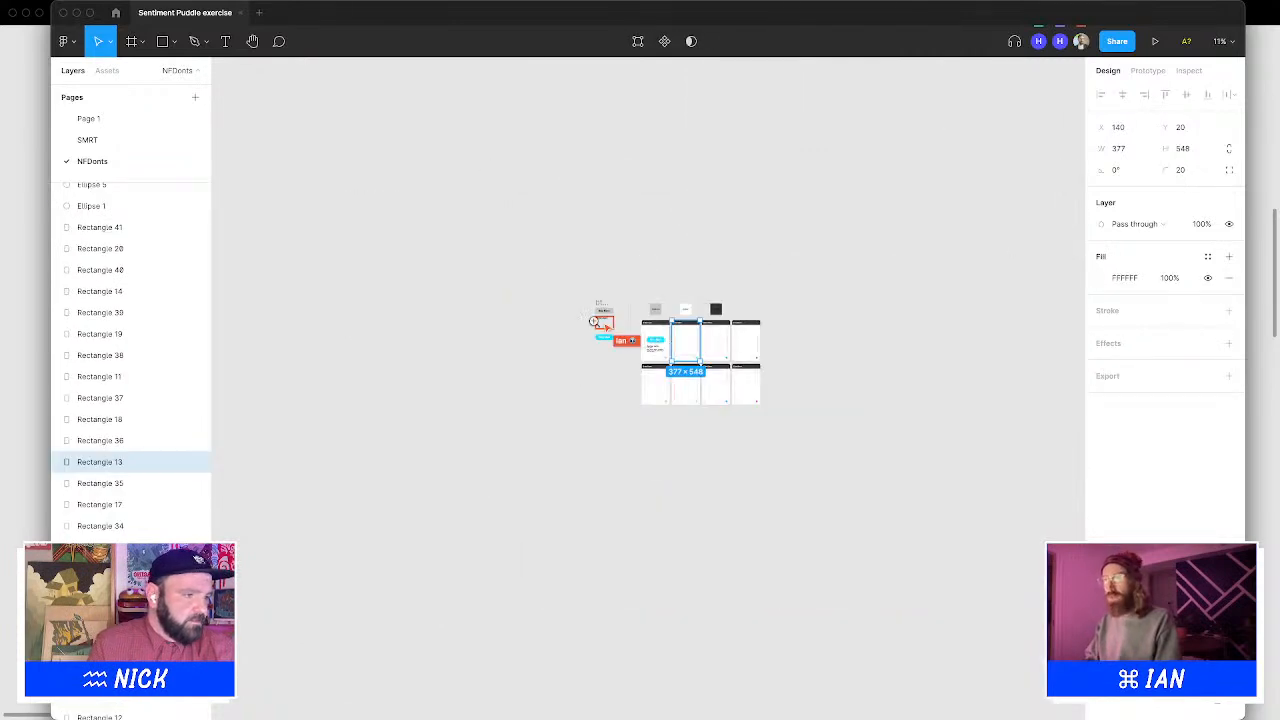
scroll(620, 330, "up", 10)
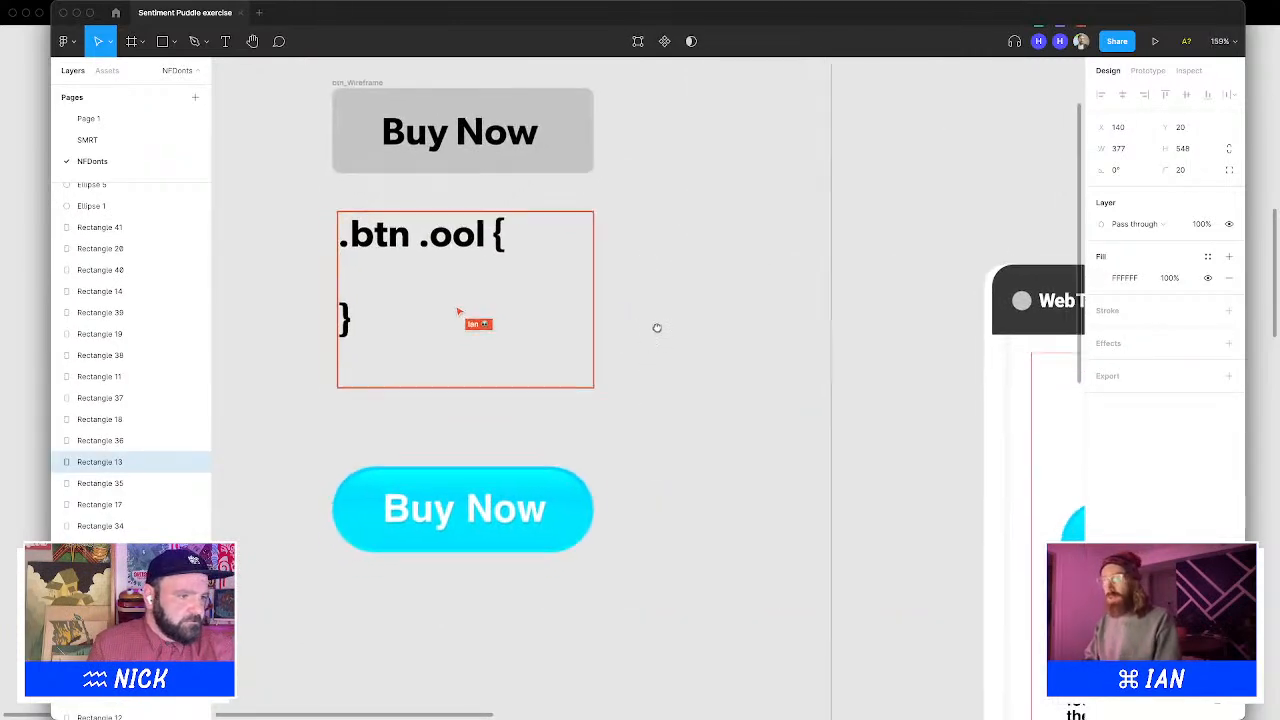
left_click_drag(740, 290, 741, 286)
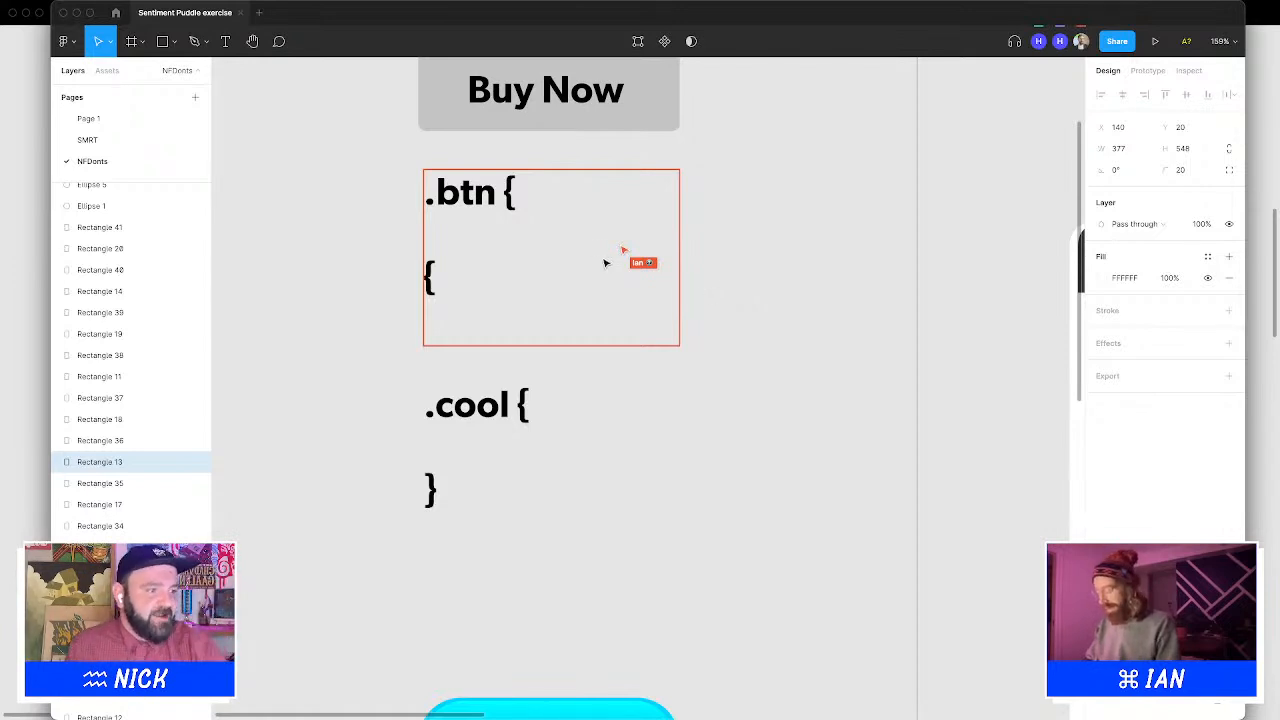
left_click(757, 445)
left_click(750, 441, "alt")
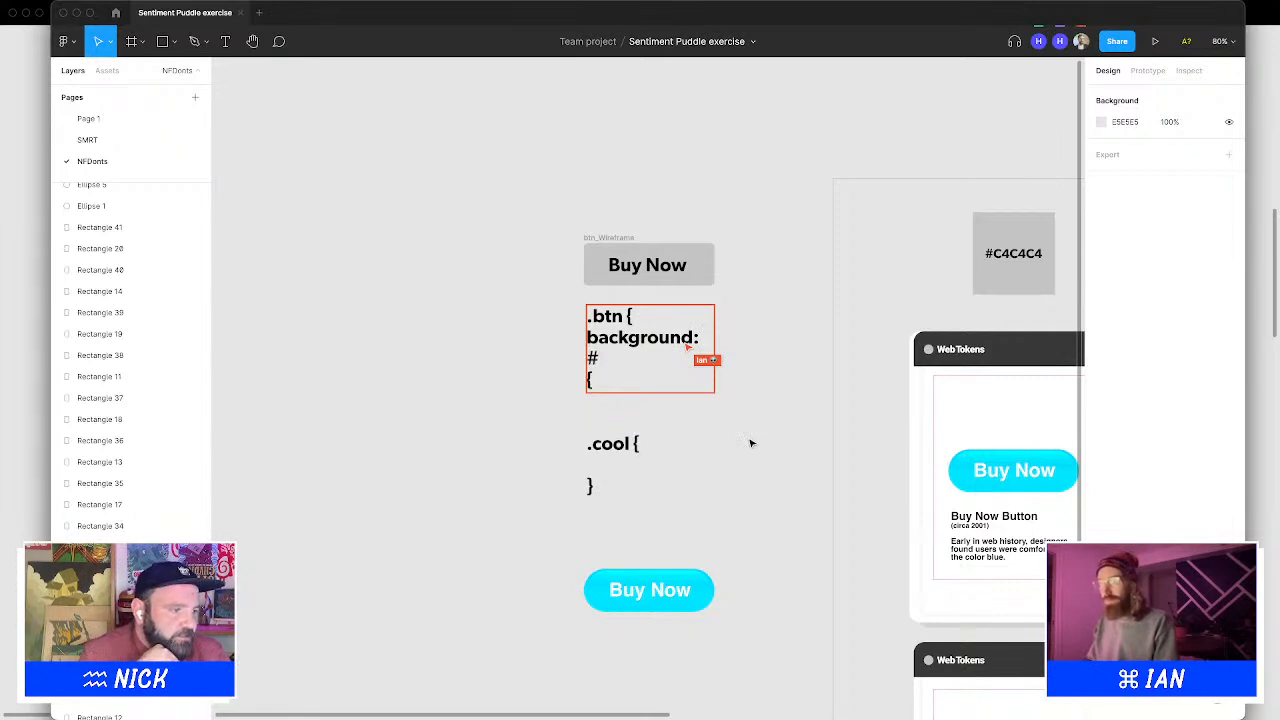
scroll(752, 443, "down", 1)
scroll(752, 443, "right", 1)
scroll(752, 443, "down", 1)
scroll(752, 443, "right", 1)
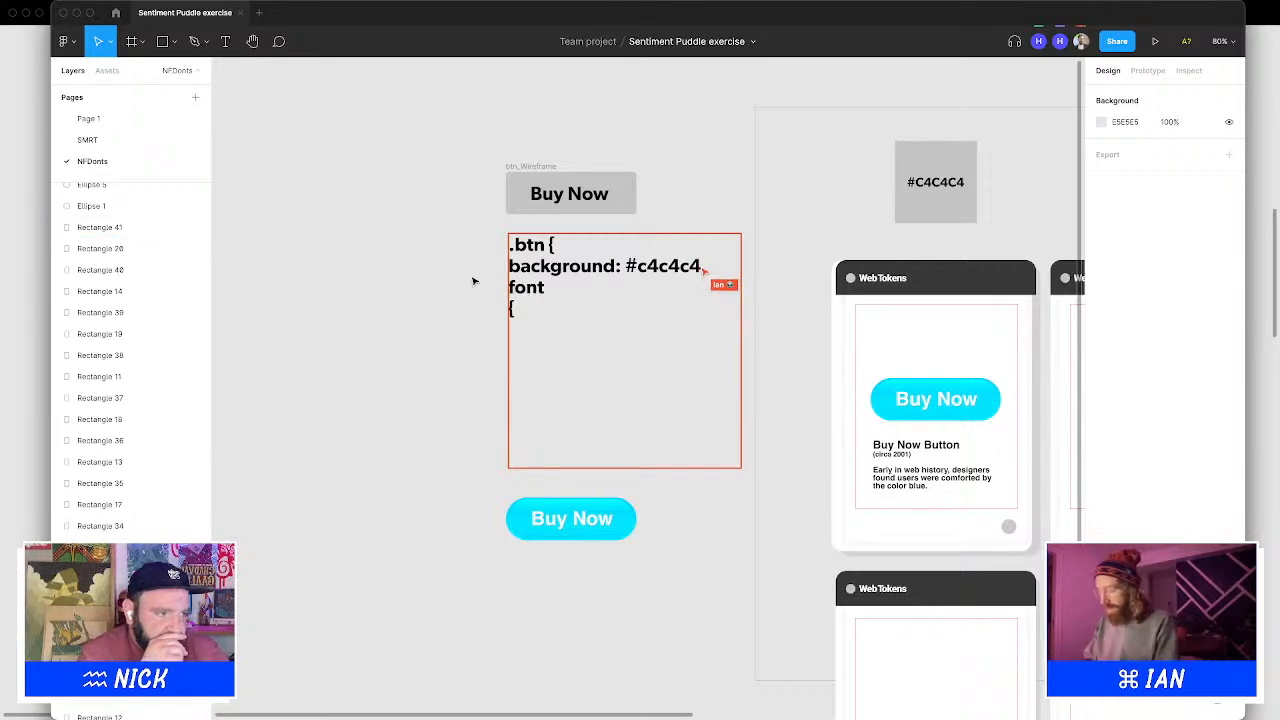
scroll(475, 281, "right", 2)
scroll(475, 281, "down", 1)
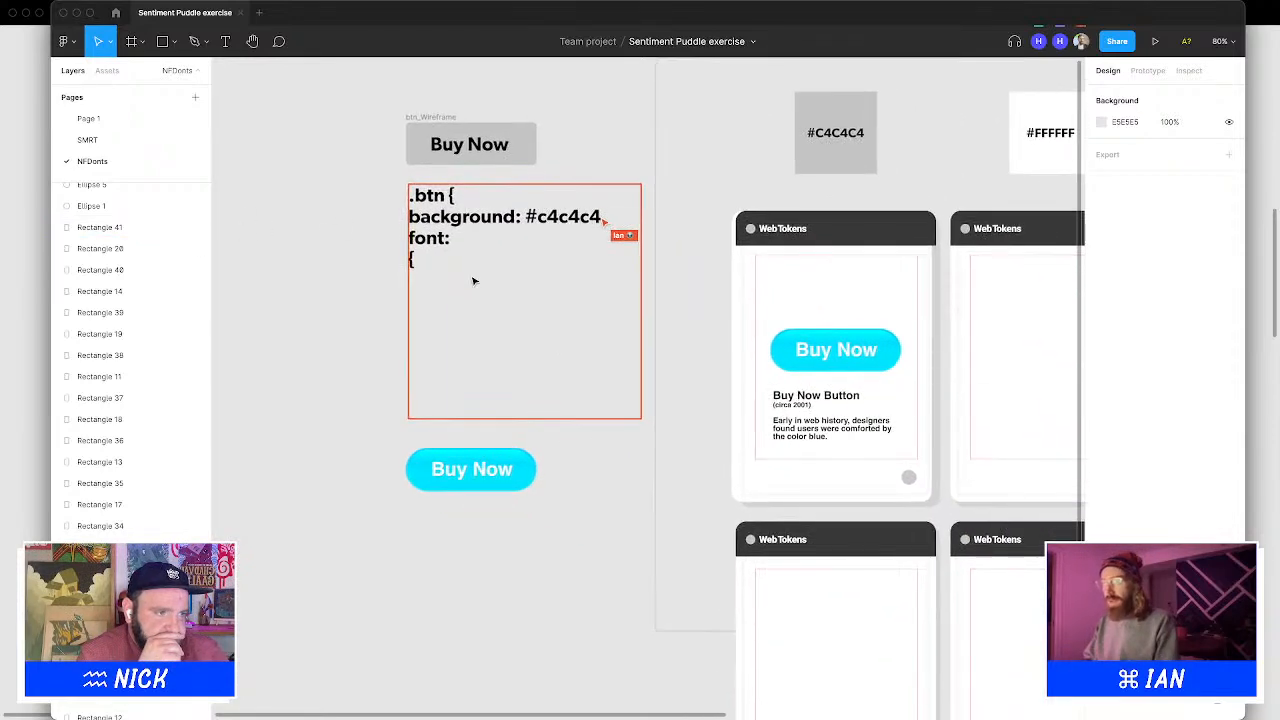
scroll(475, 281, "right", 2)
scroll(475, 281, "right", 2)
scroll(475, 281, "down", 1)
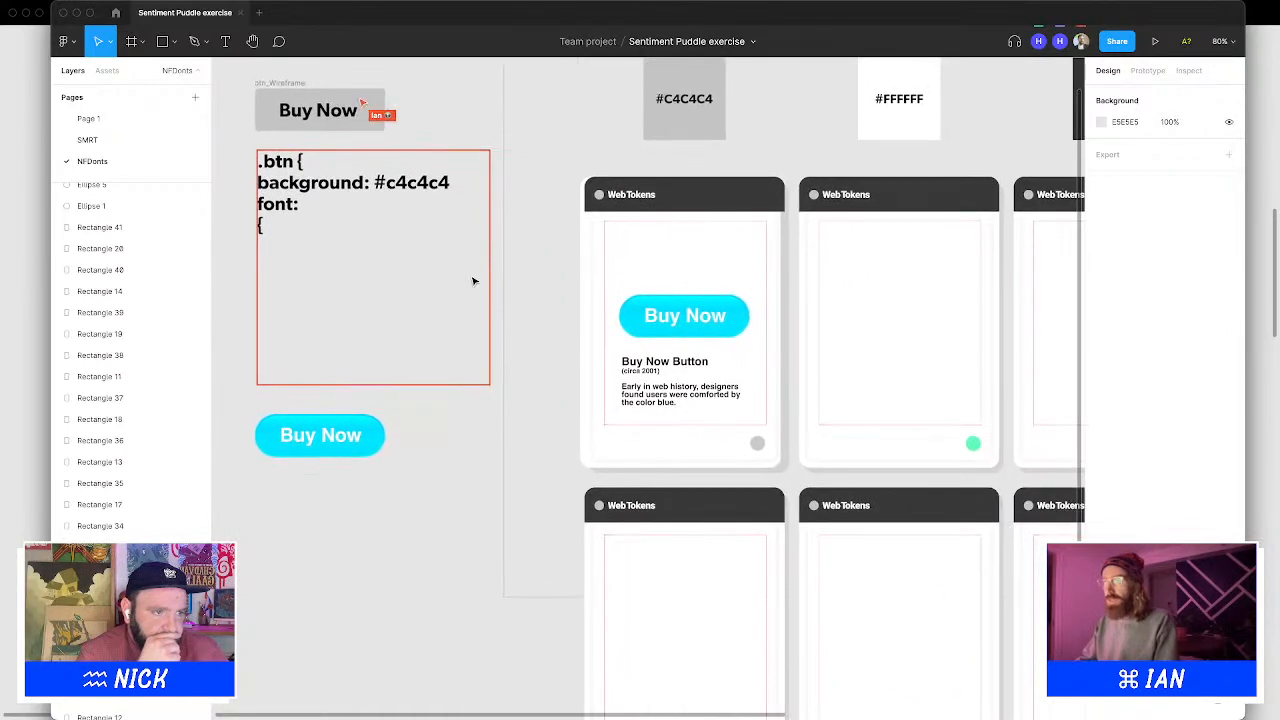
scroll(474, 281, "right", 2)
scroll(474, 281, "left", 2)
scroll(474, 281, "up", 1)
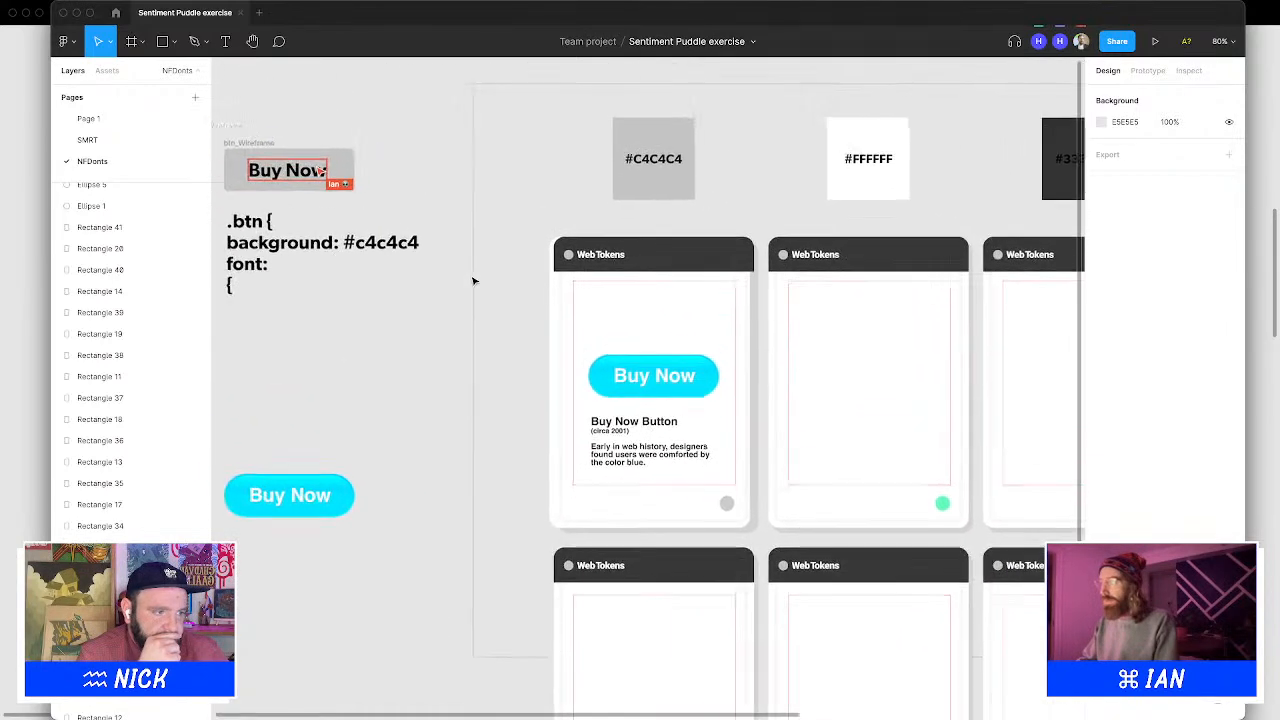
scroll(474, 281, "left", 3)
scroll(474, 279, "up", 1)
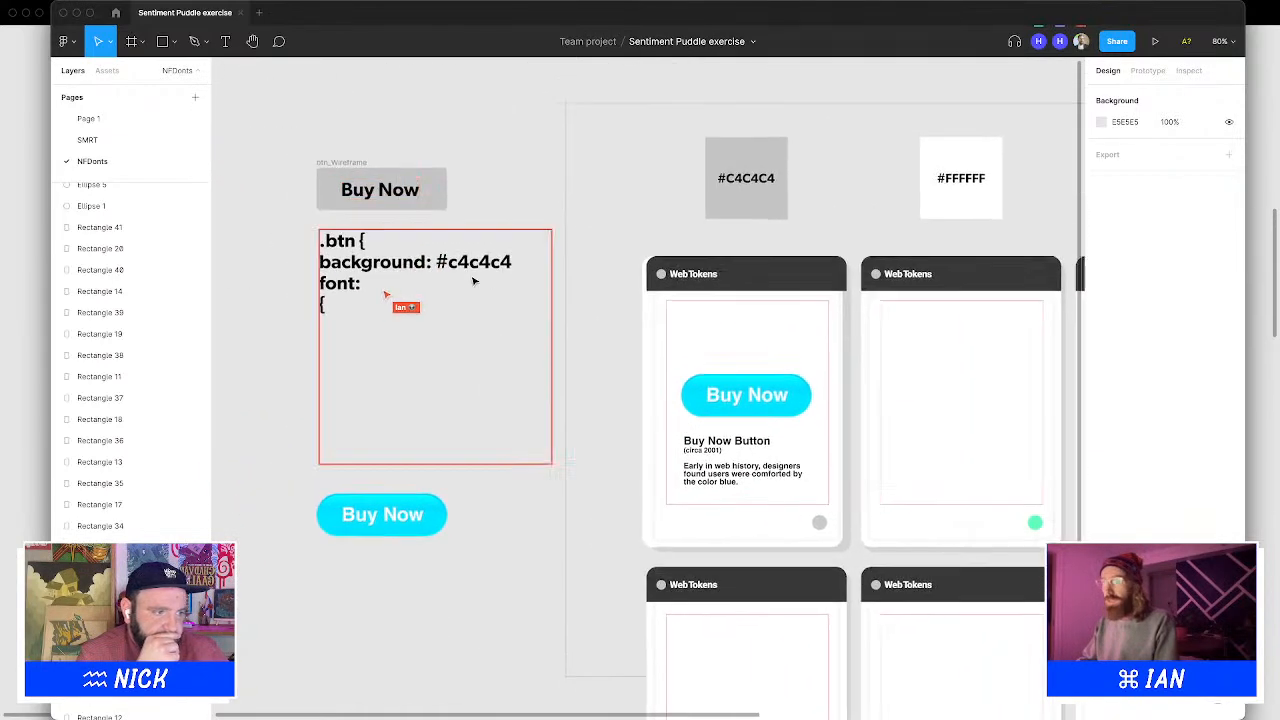
Rewrite the description sentence as "Early in web history, designers found that a light blue converted more sales by users."
left_click(710, 467)
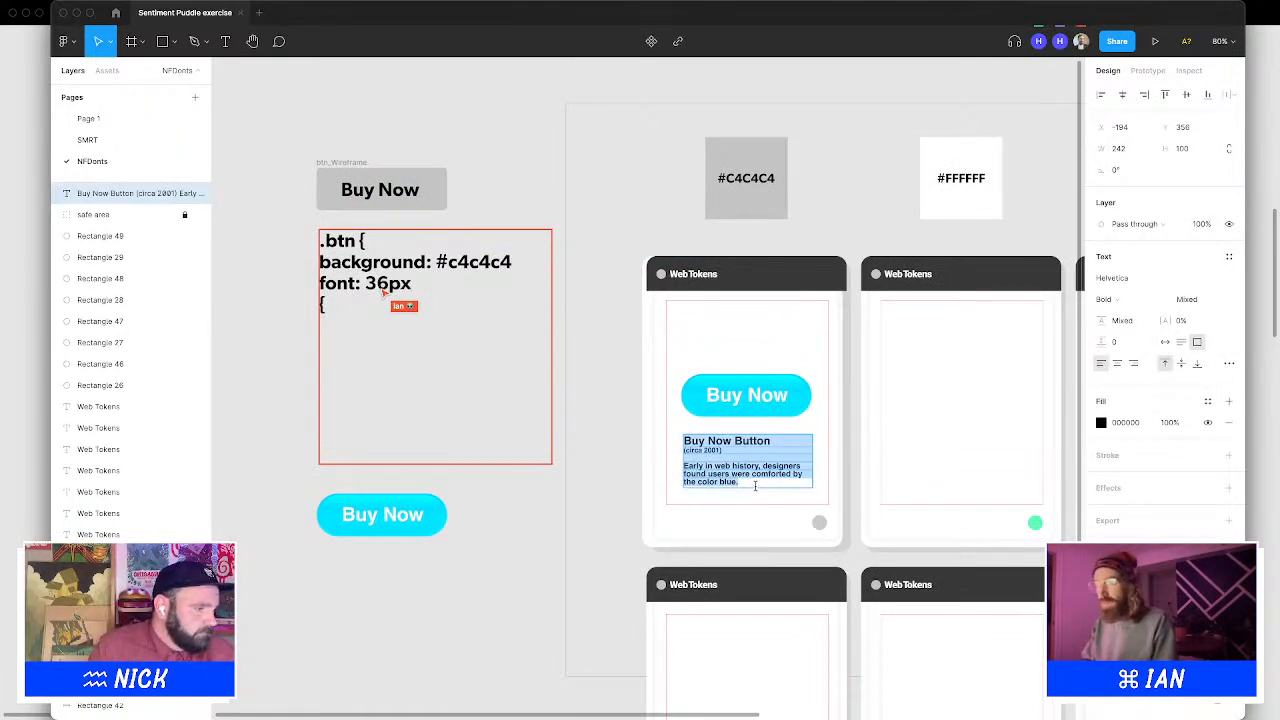
left_click_drag(755, 486, 595, 466)
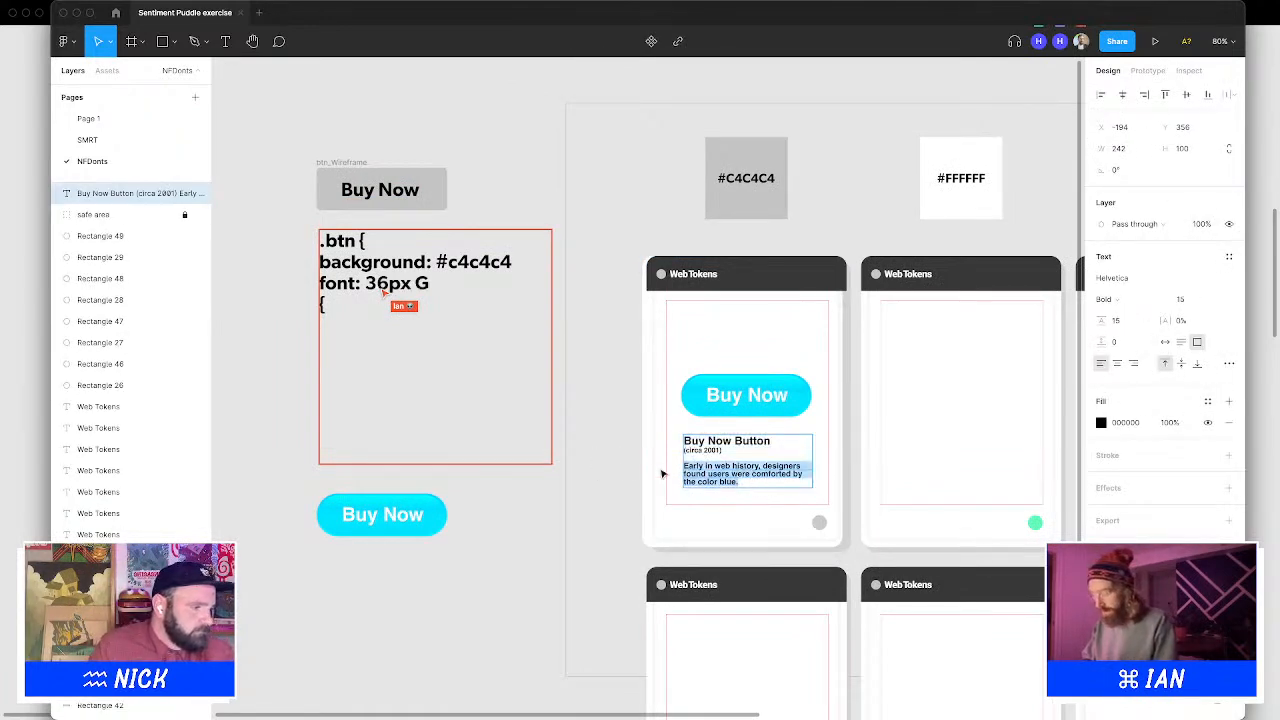
left_click(727, 474)
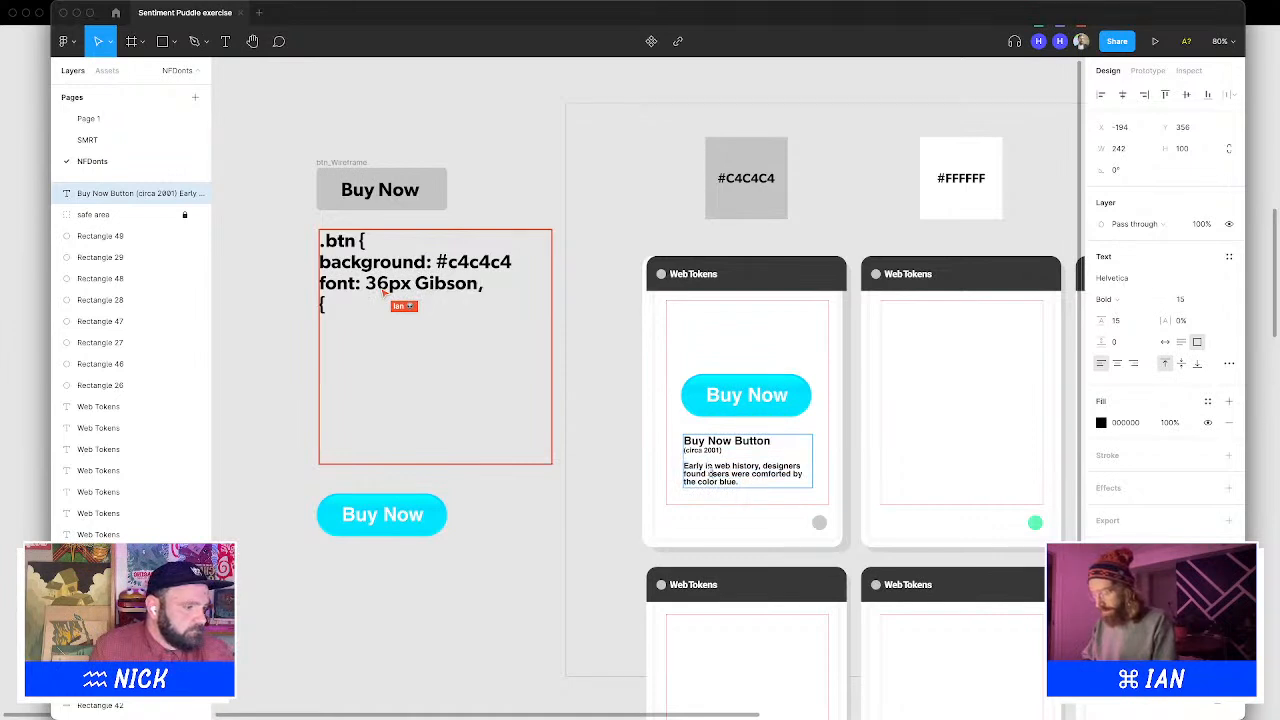
left_click_drag(706, 473, 795, 529)
type("t a light blu")
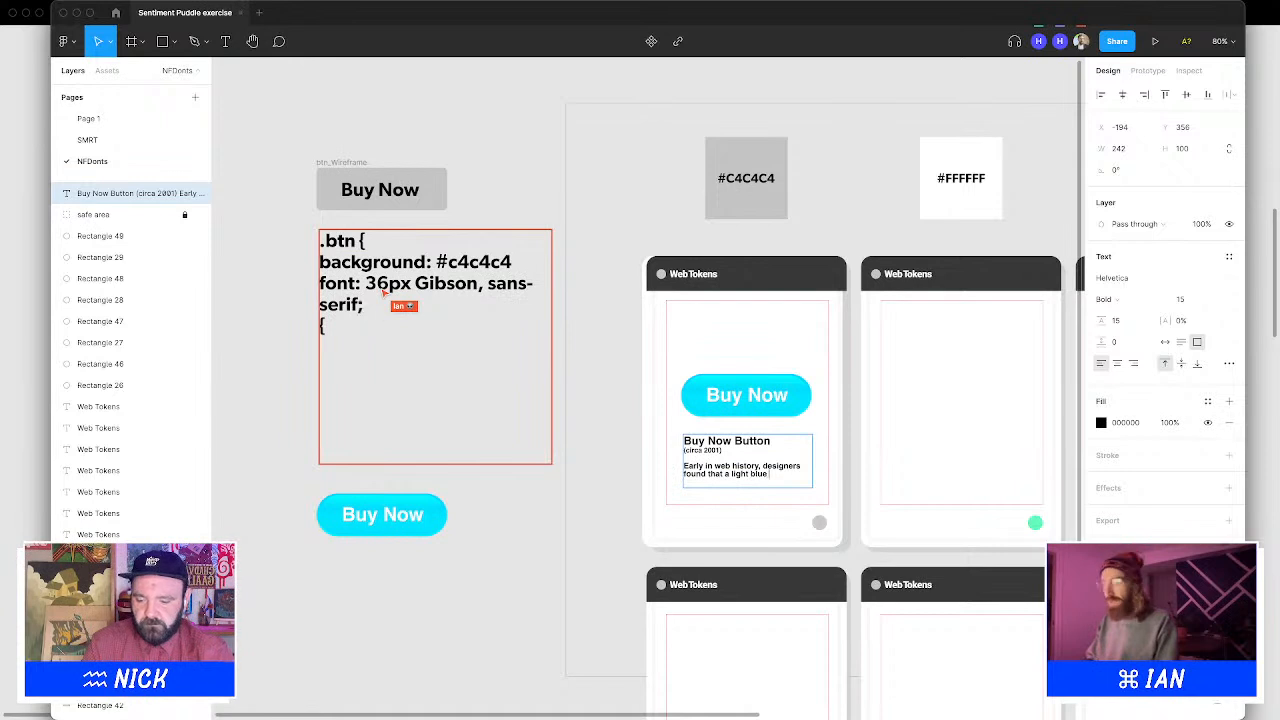
type("e converted")
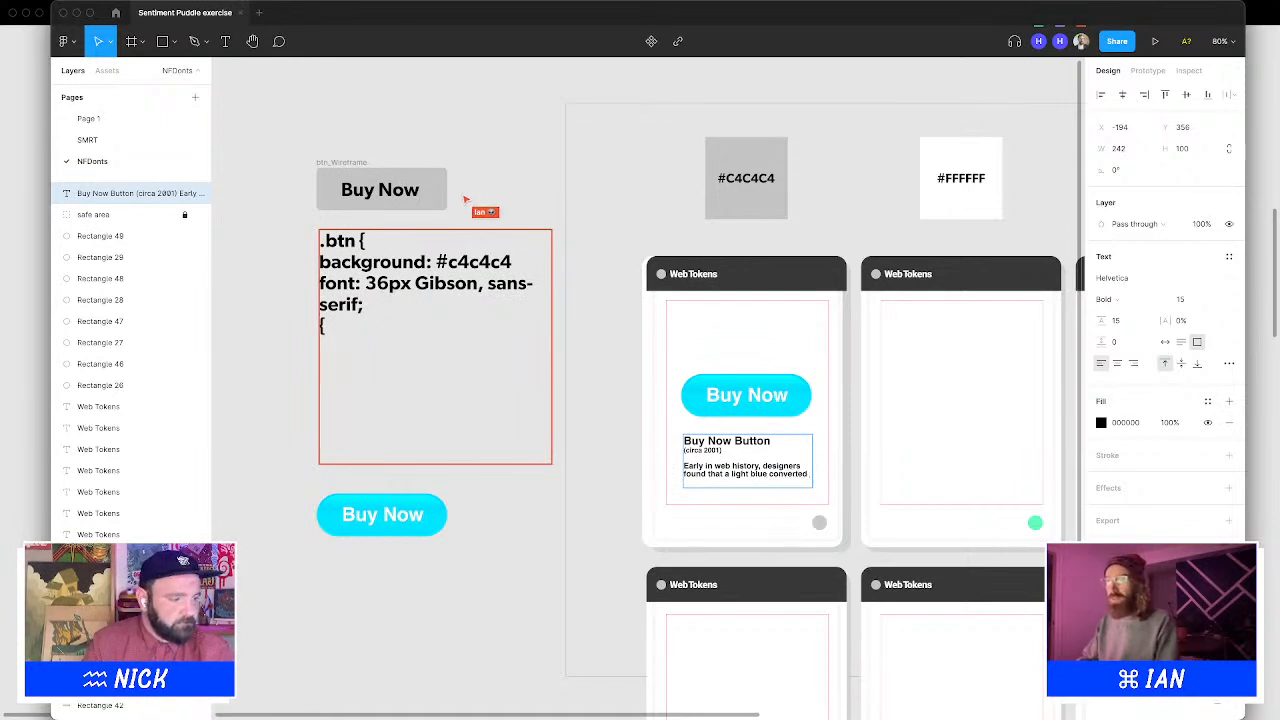
type(" more sales by")
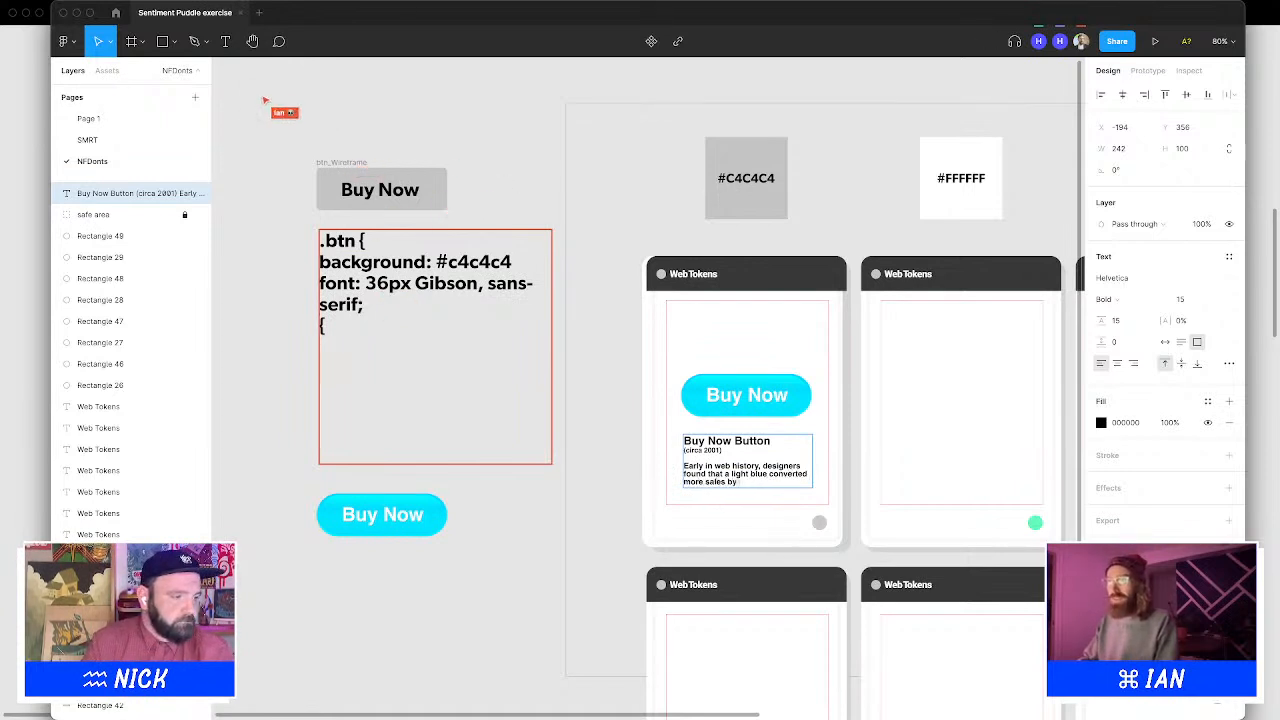
type(" users.")
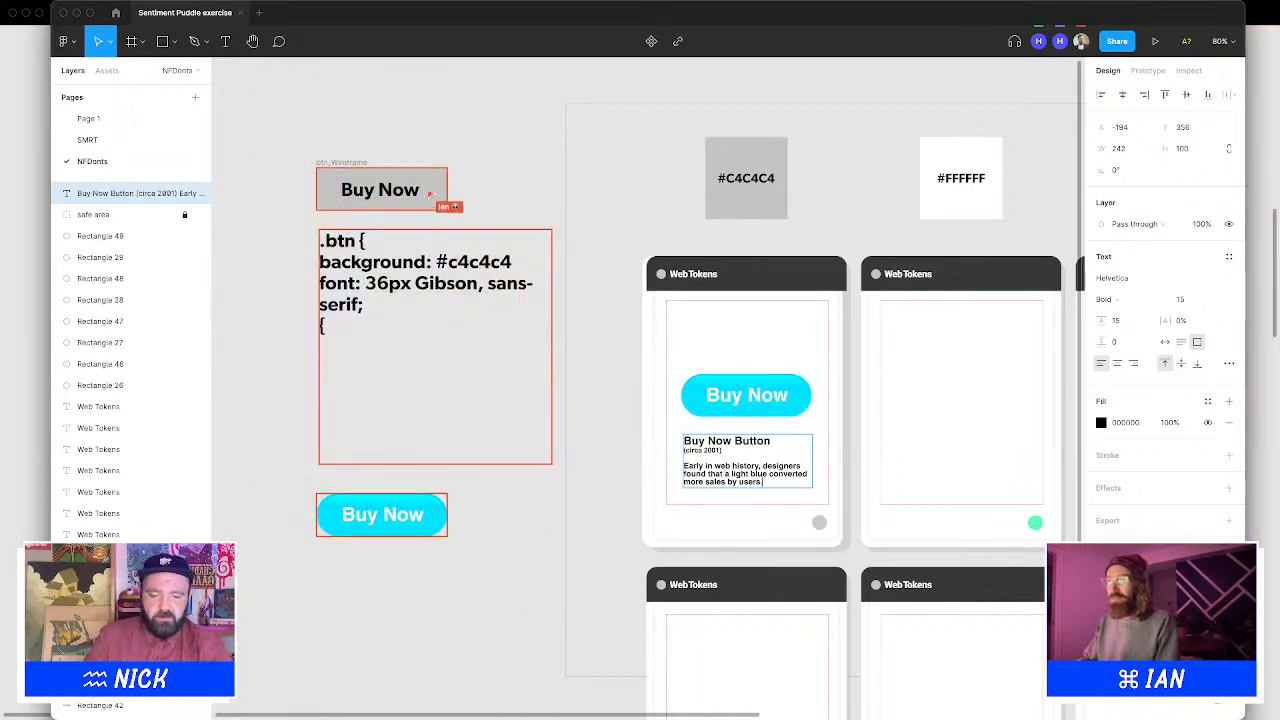
Set the description sentence's font weight to Regular
key("Escape")
triple_click(771, 482)
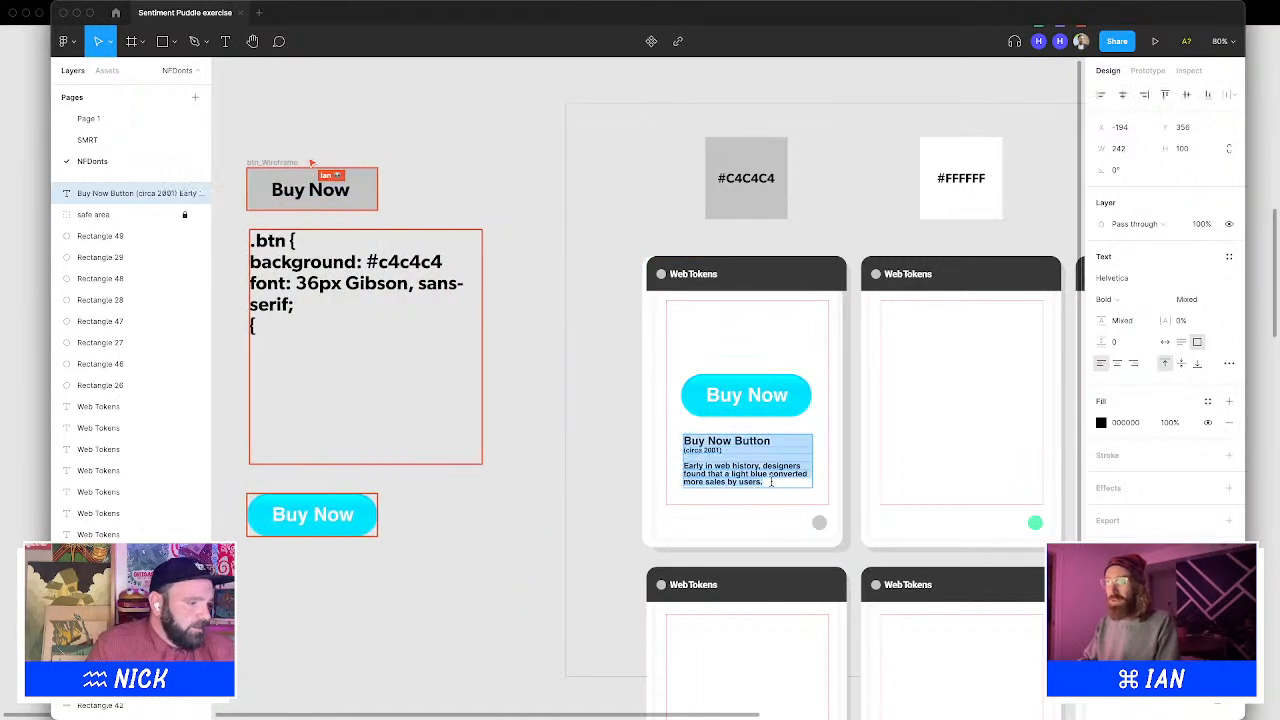
left_click(1150, 300)
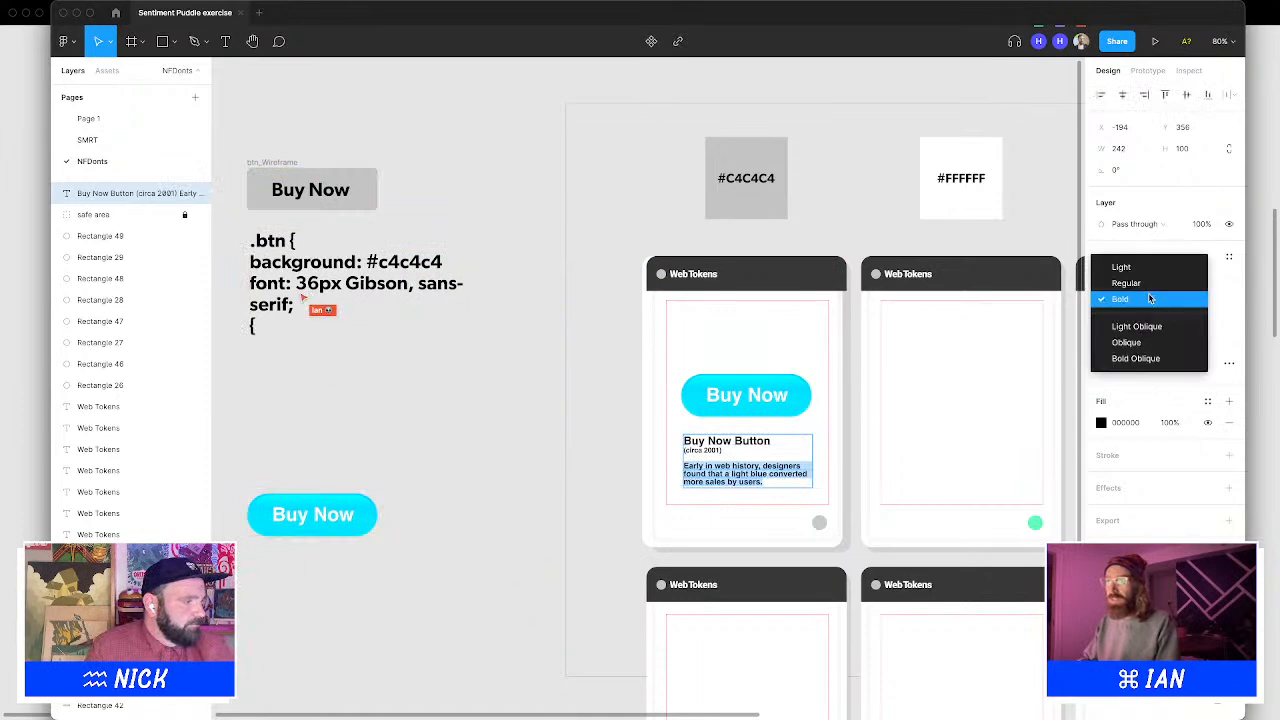
left_click(1150, 285)
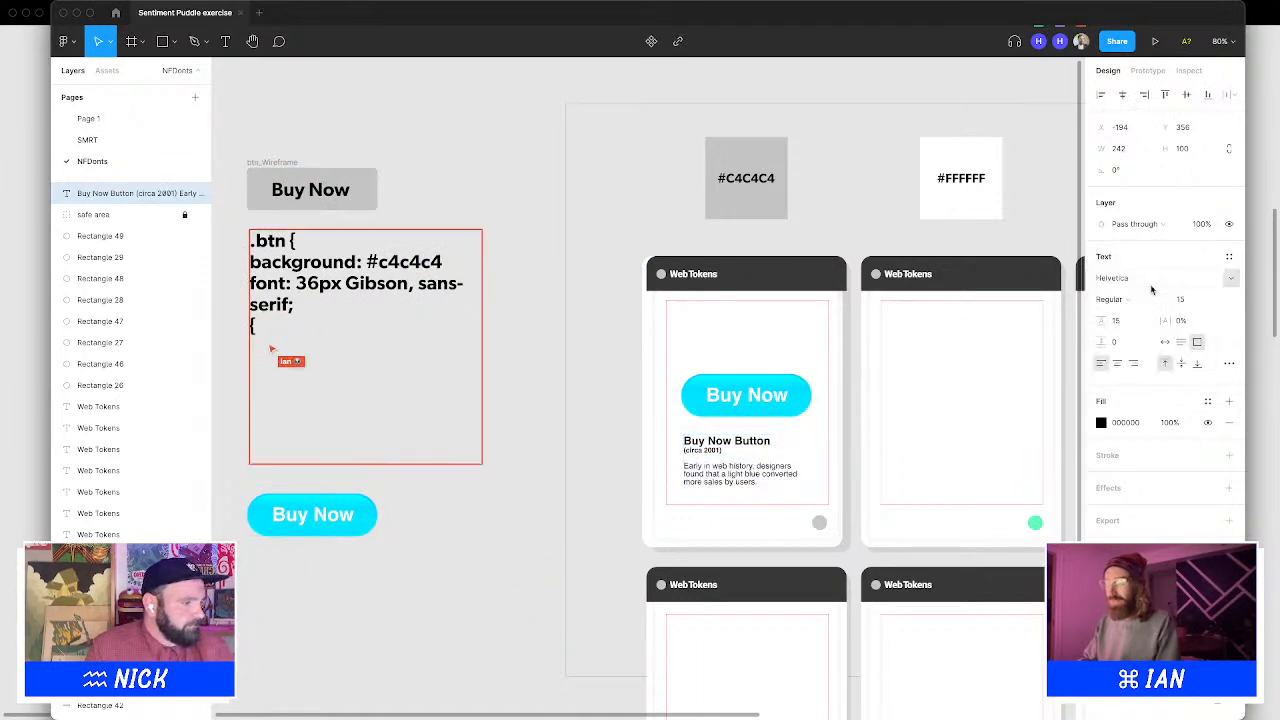
Color the description sentence gray #989898 and the "(circa 2001)" line gray #838383
left_click(1102, 423)
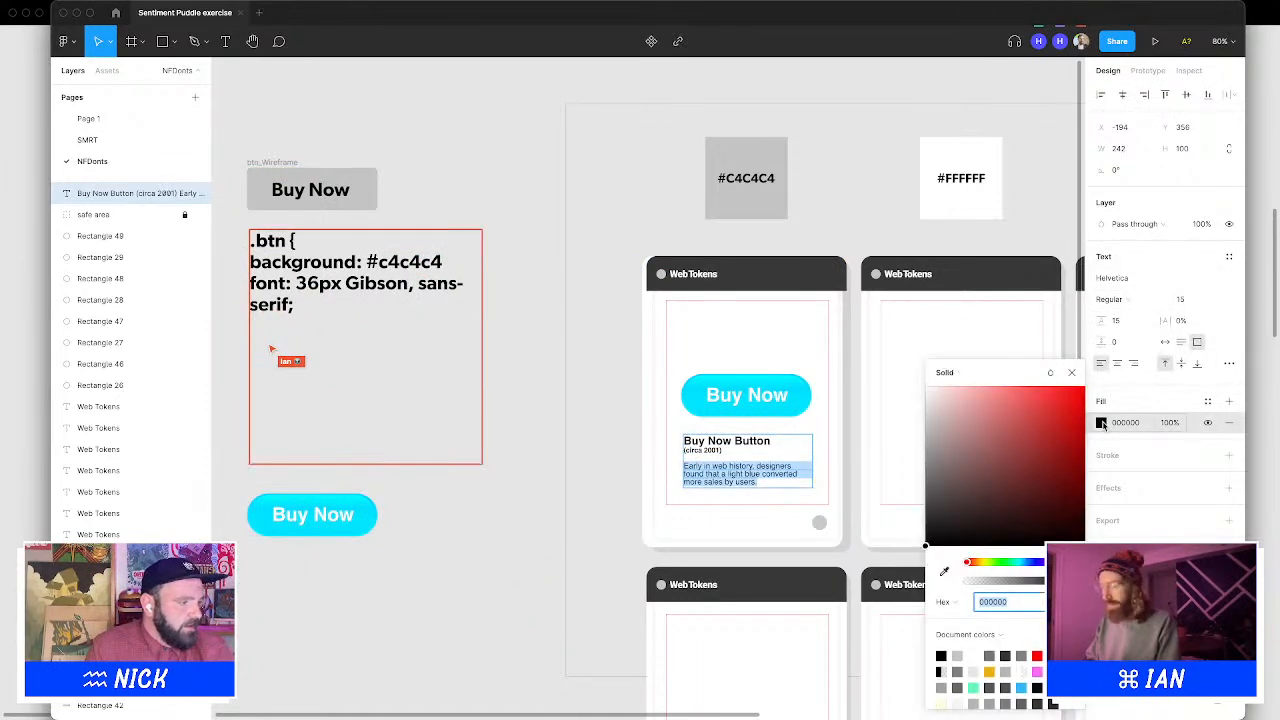
left_click_drag(969, 467, 922, 452)
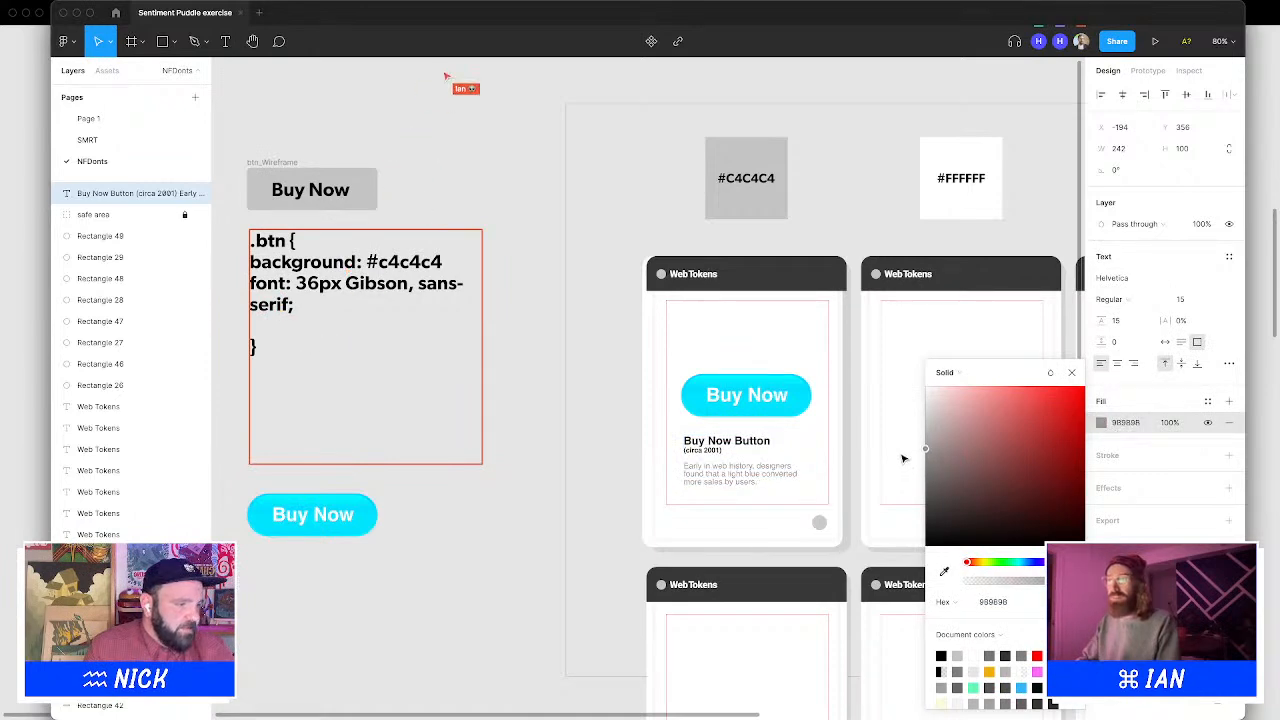
left_click_drag(723, 451, 685, 450)
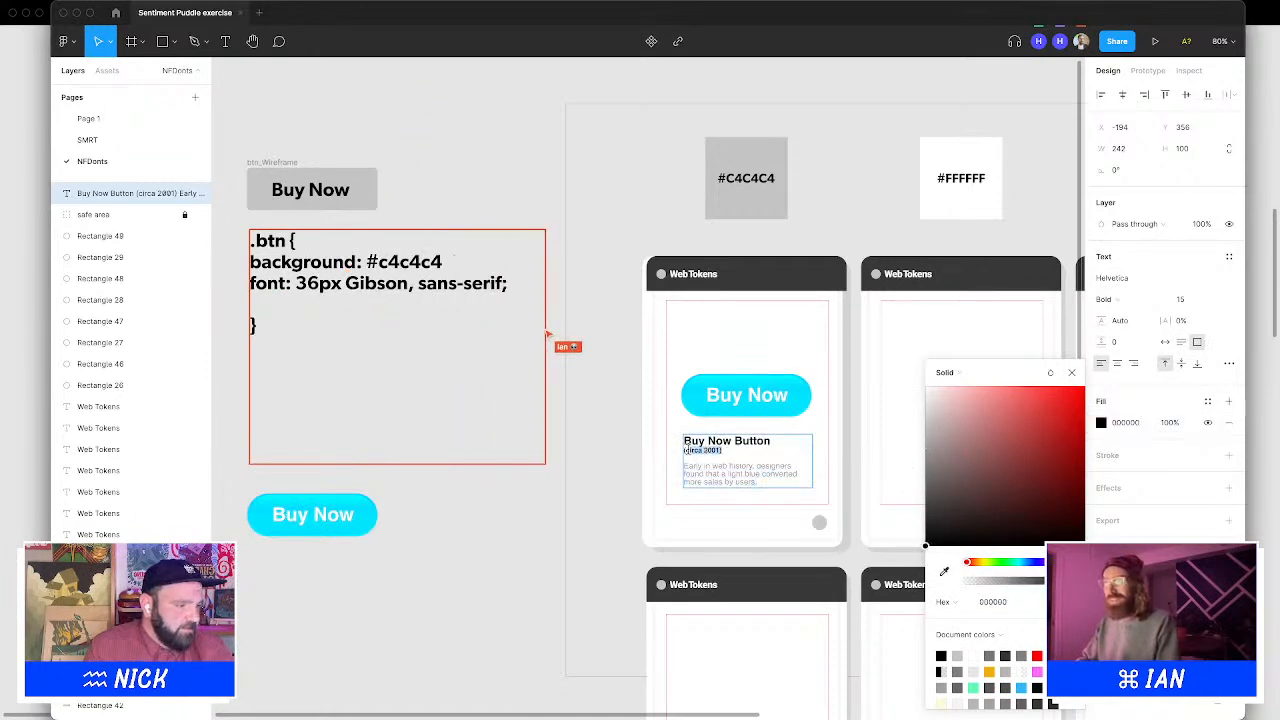
left_click_drag(974, 435, 874, 474)
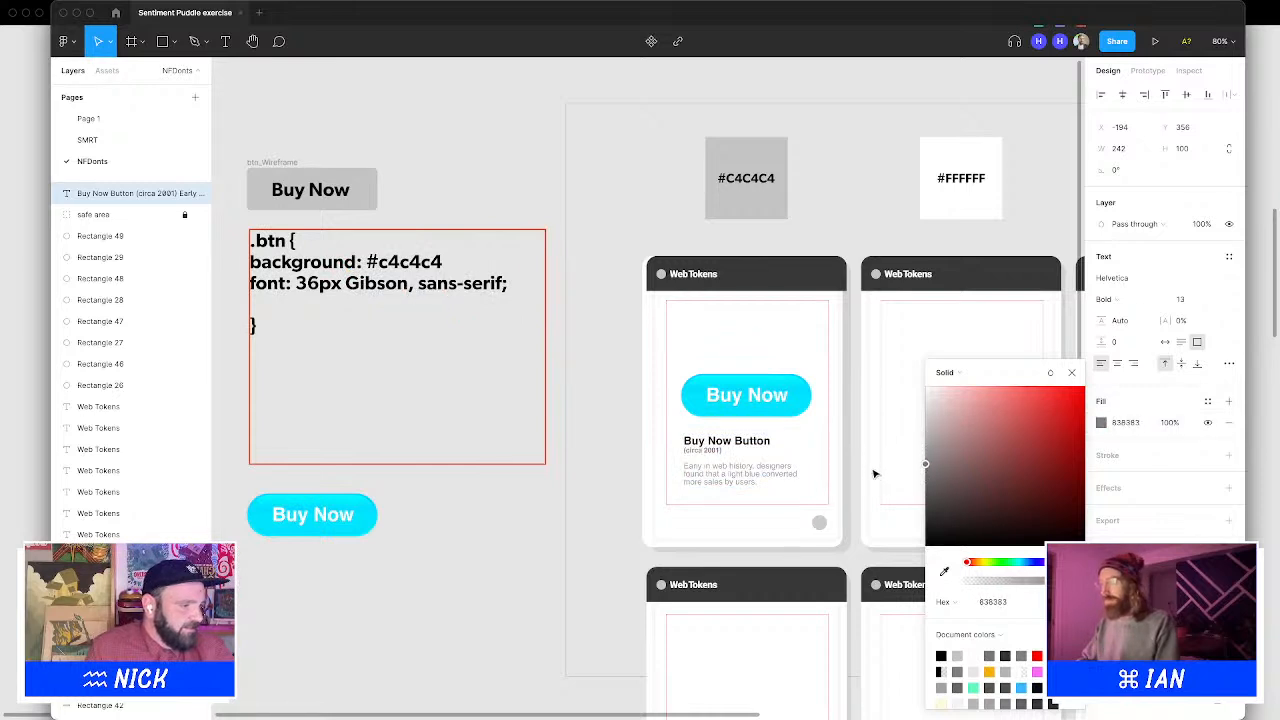
key("Escape")
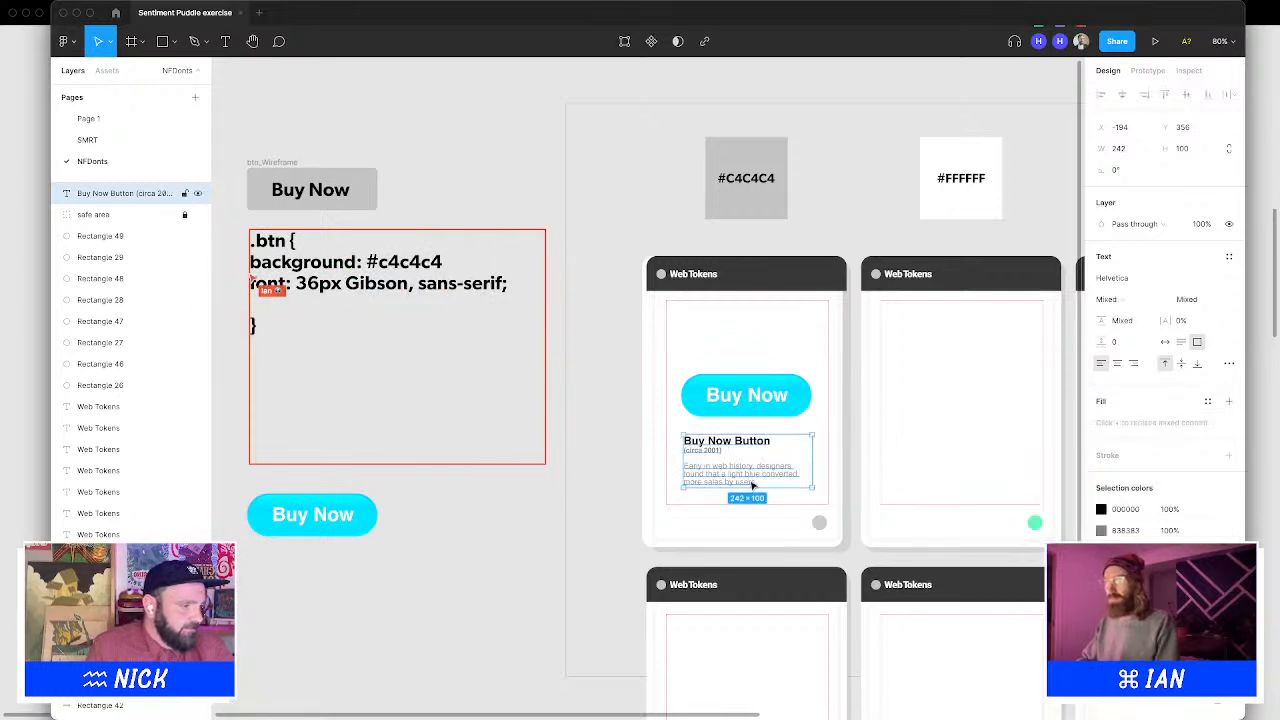
Move the caption down slightly to Y 370 and nudge the Buy Now button group up and left to X -194, Y 206
left_click_drag(752, 484, 751, 492)
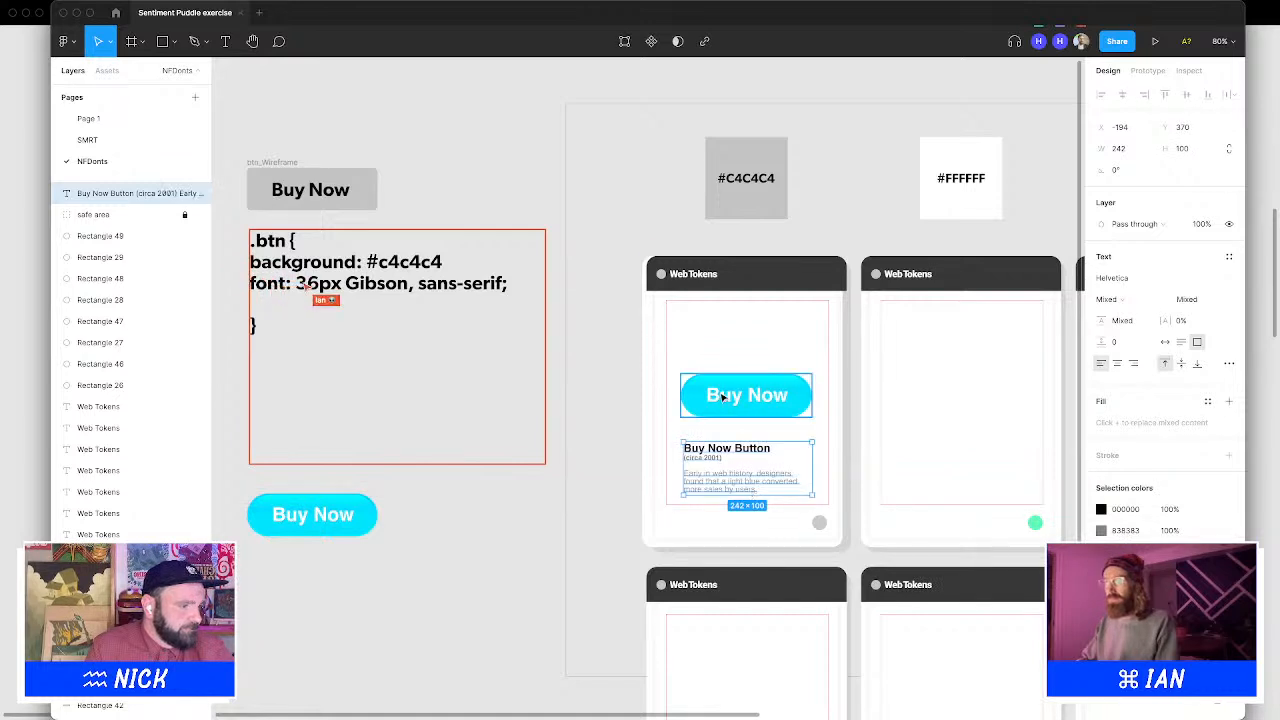
left_click_drag(560, 364, 694, 390)
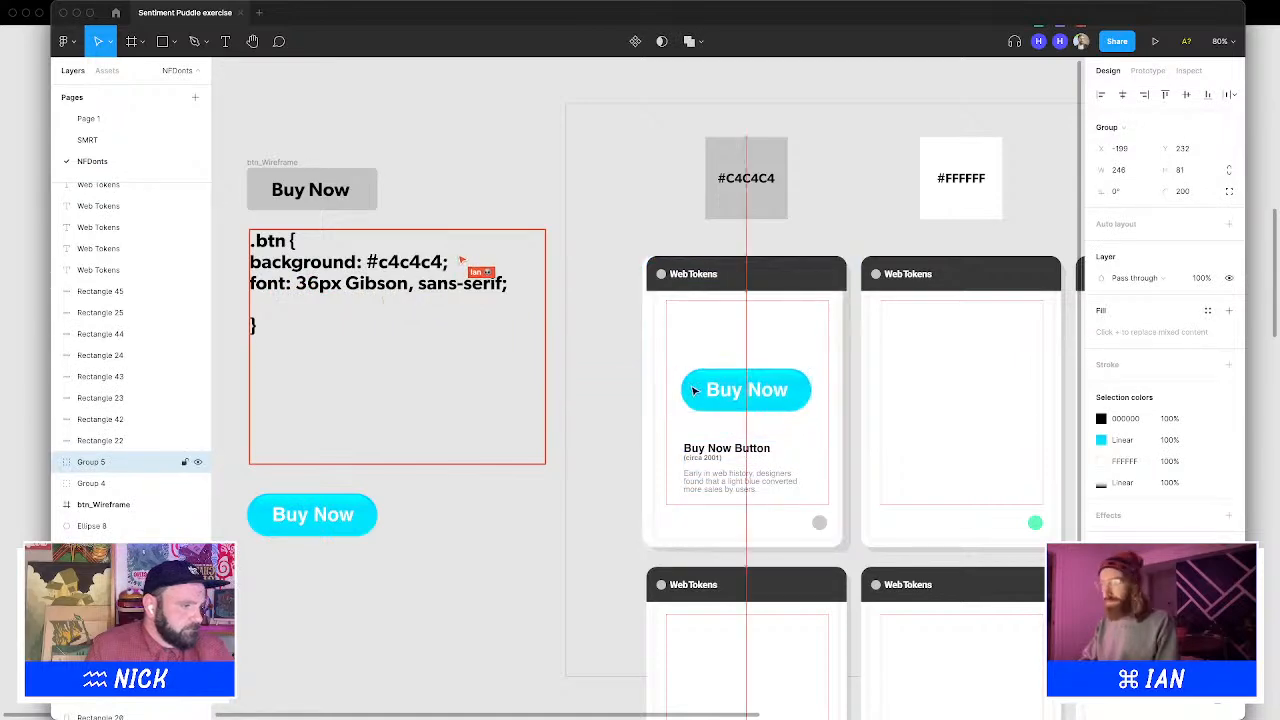
key("shift+Right")
key("Left")
key("Left")
key("Left")
key("Left")
key("Left")
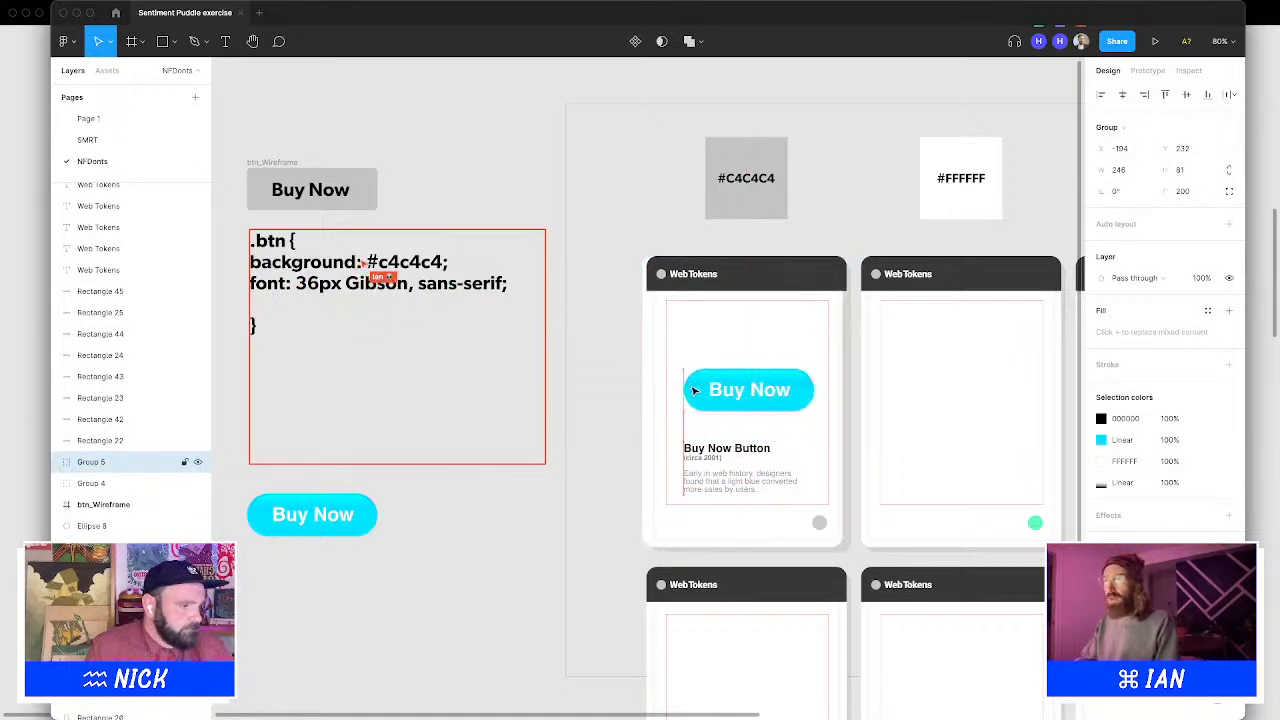
key("shift+Up")
key("shift+Up")
key("shift+Down")
key("Up")
key("Up")
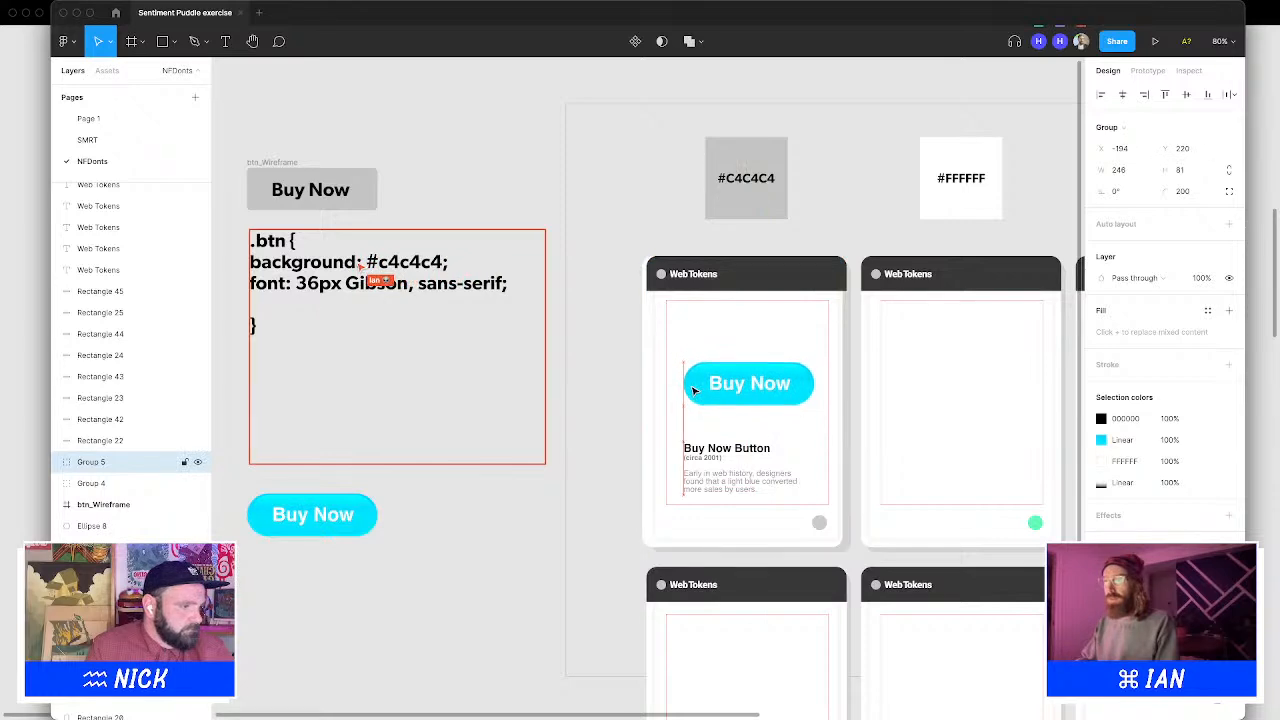
key("shift+Up")
key("Up")
key("Up")
key("Up")
key("Up")
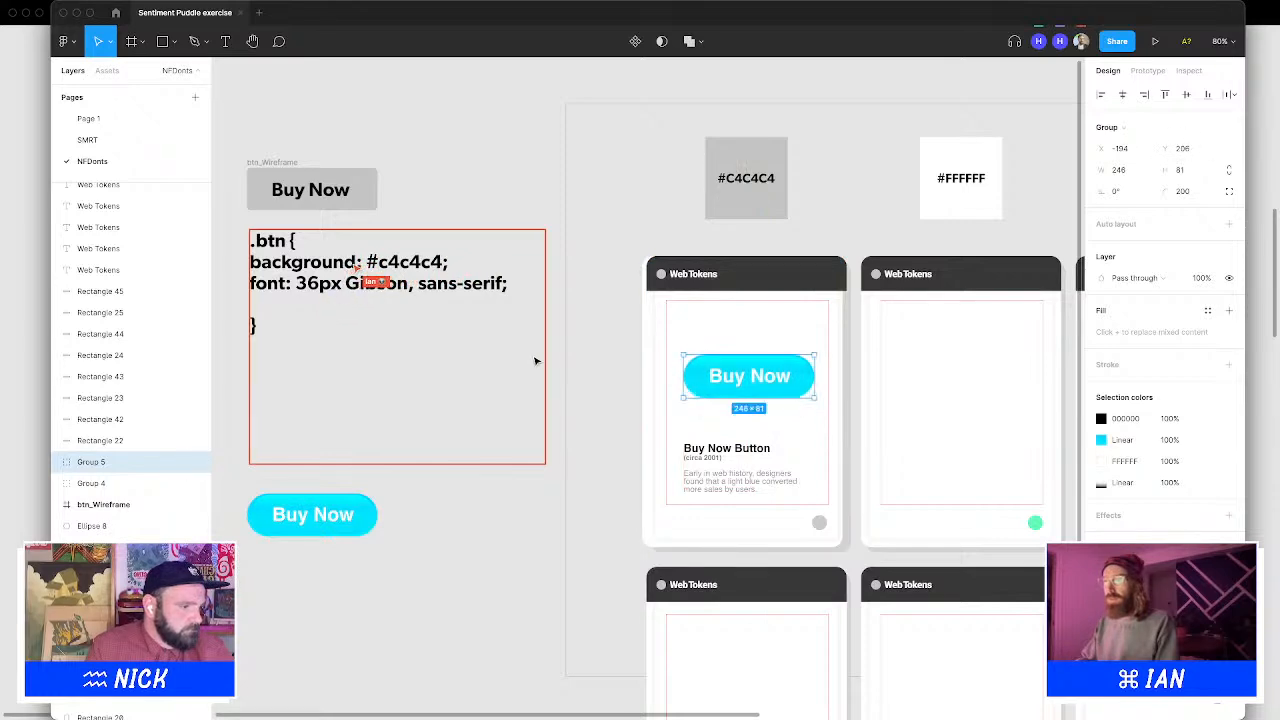
left_click(557, 348)
left_click_drag(555, 346, 734, 320)
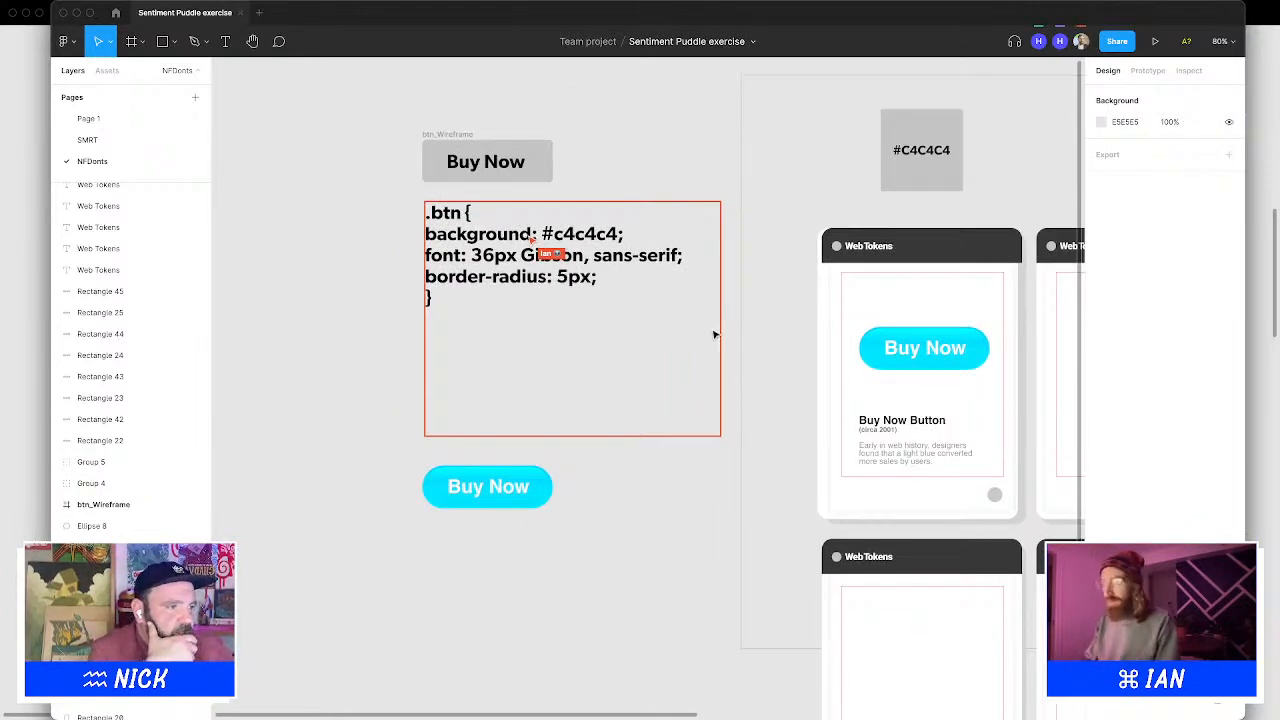
Decrease the CSS code snippet text's font size to 24
double_click(568, 281)
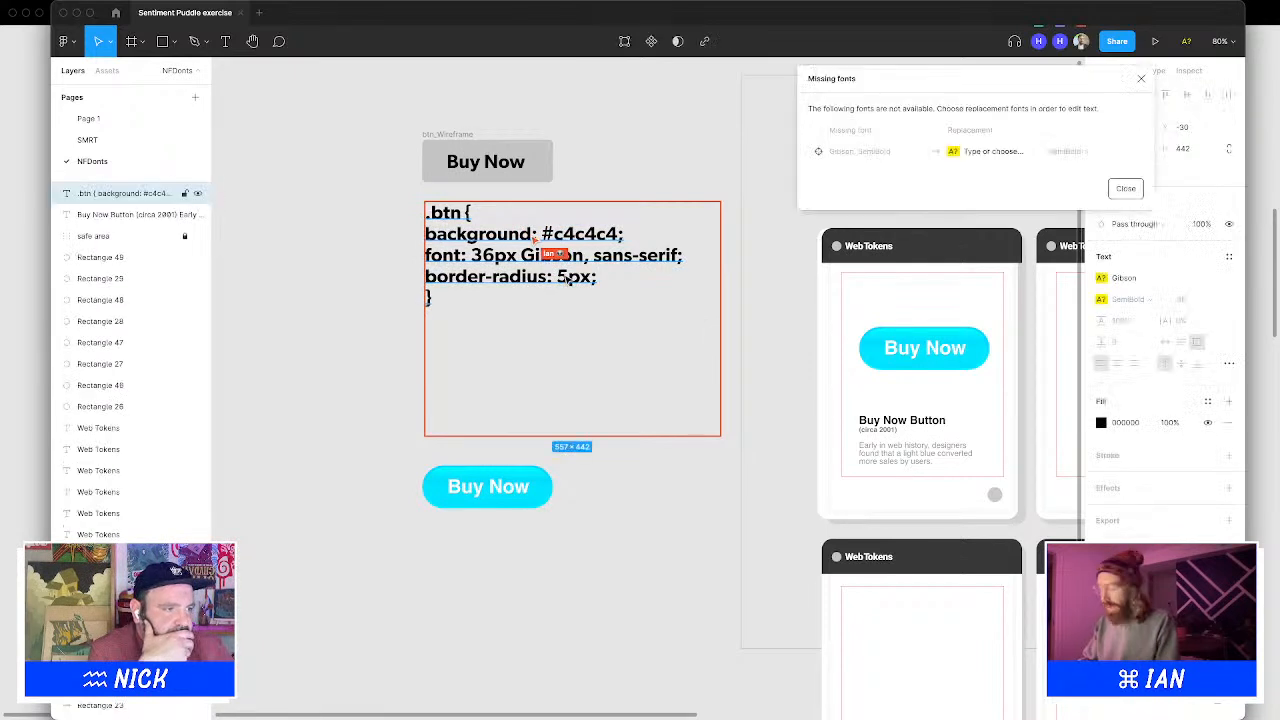
left_click(533, 487)
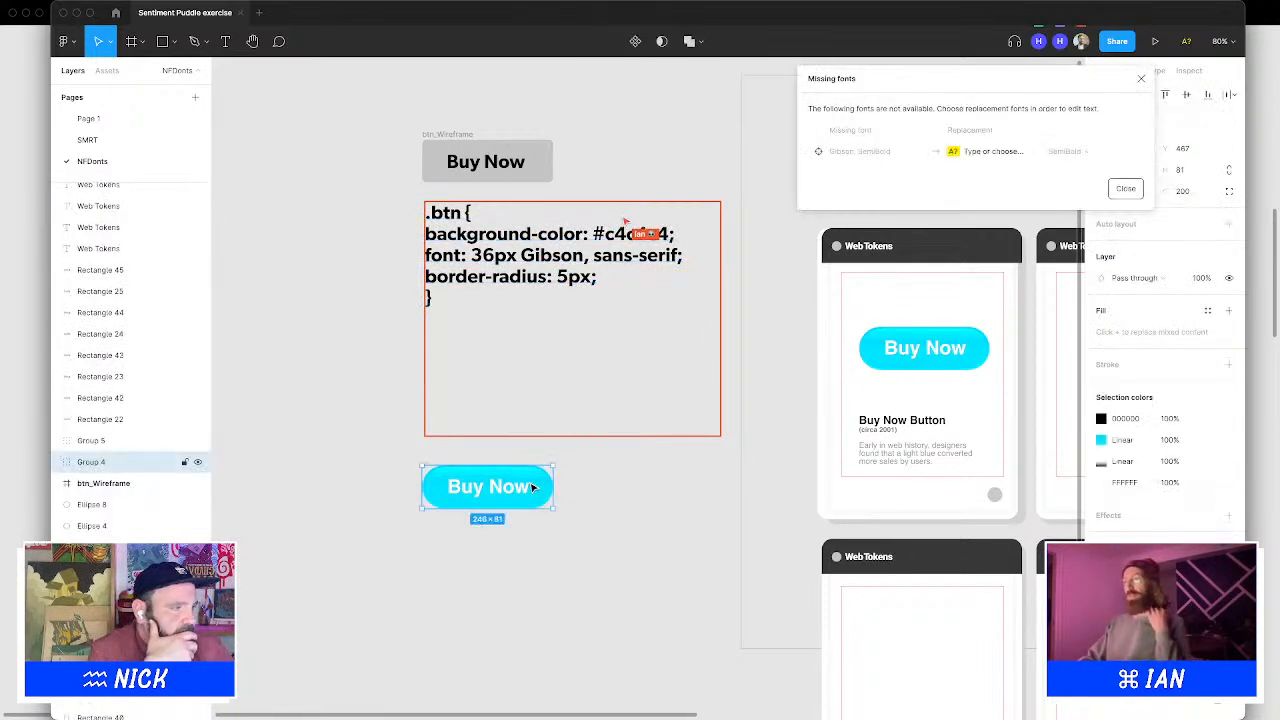
left_click(1140, 76)
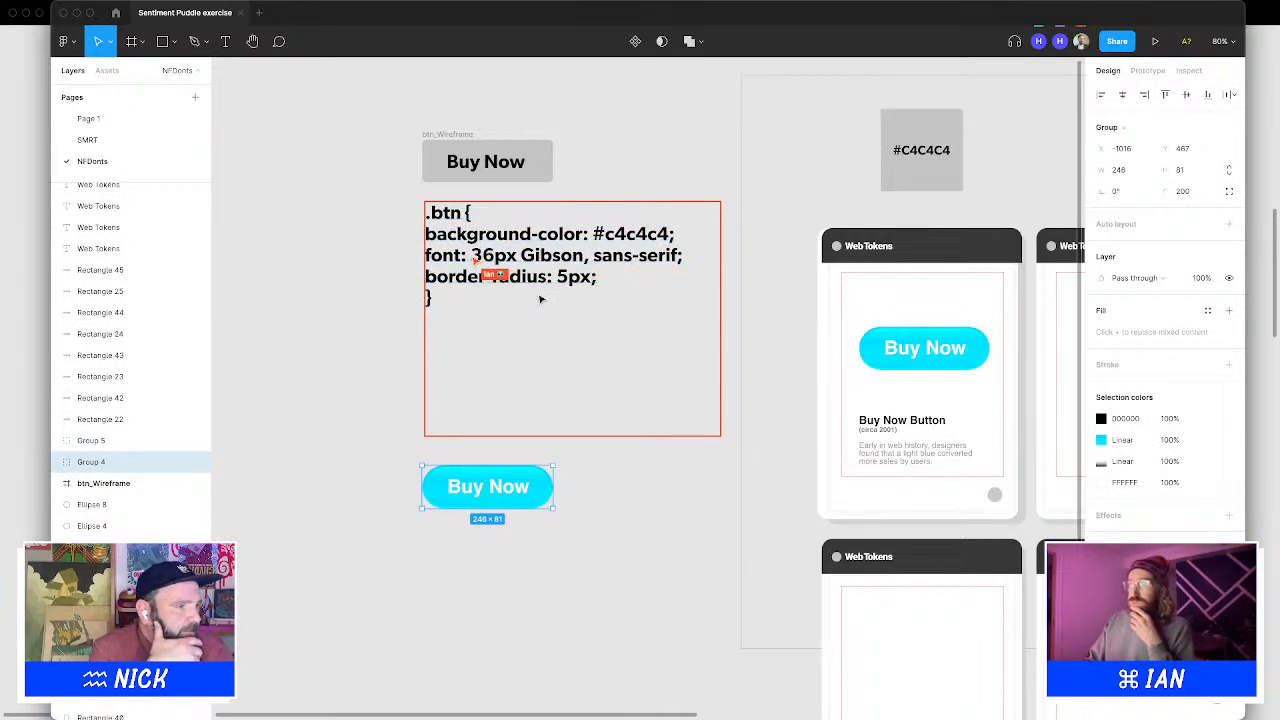
left_click(568, 281)
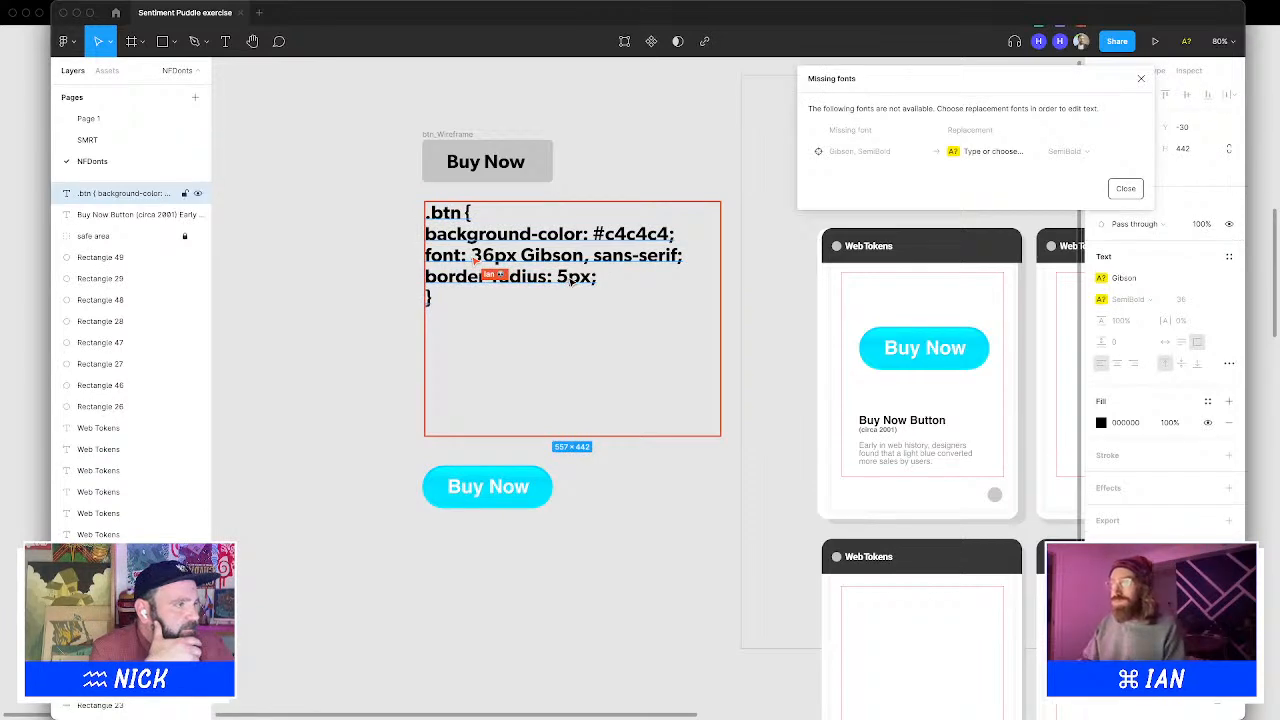
left_click(1112, 188)
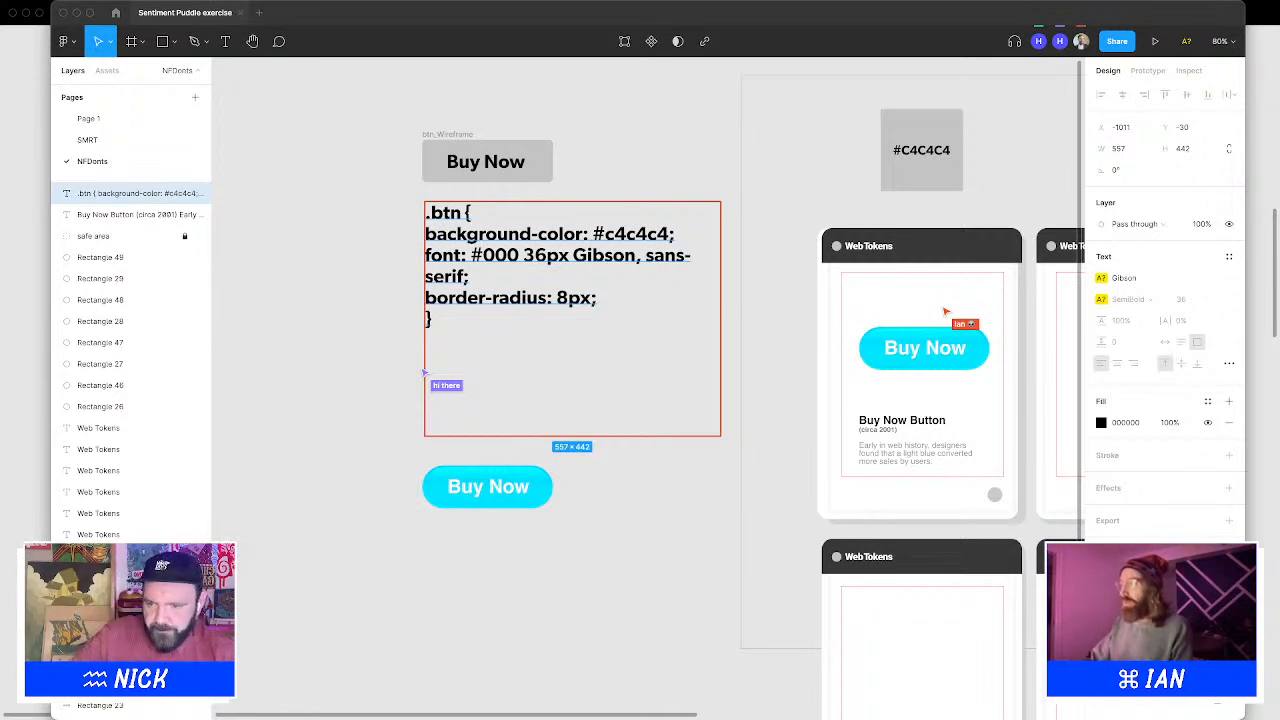
key("super+shift+comma")
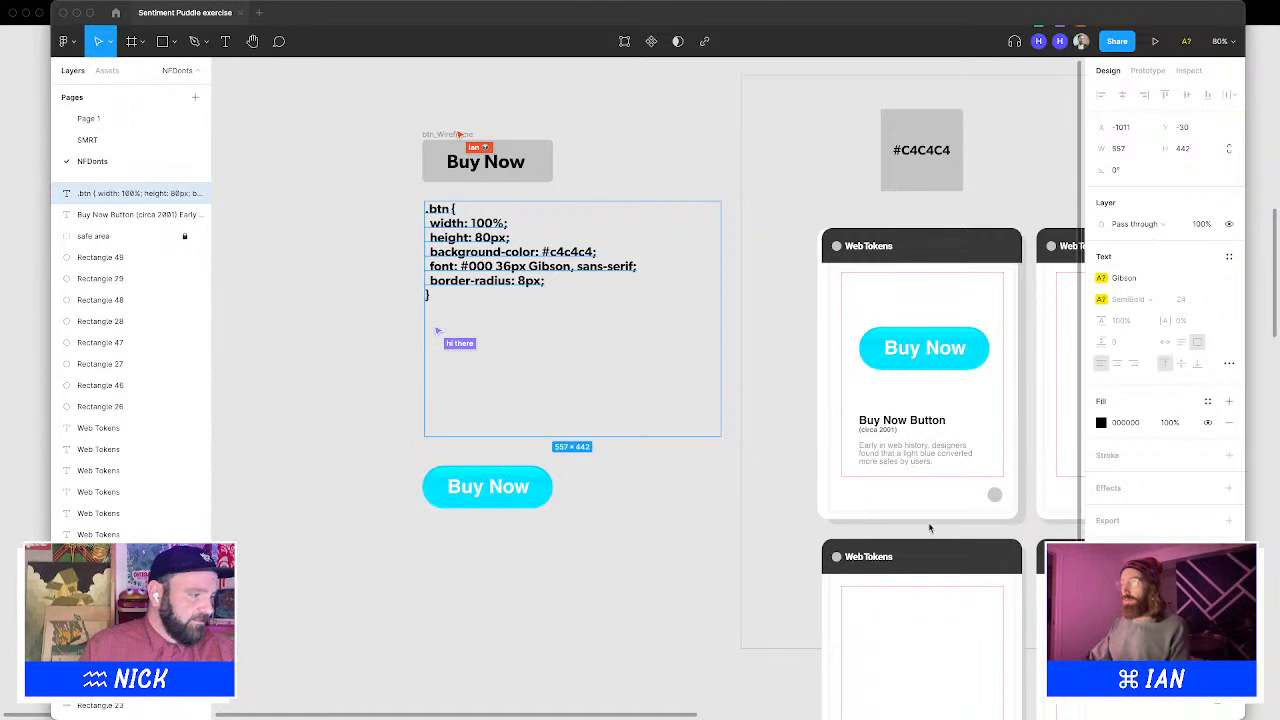
Copy the gradient rectangle inside the first card's Buy Now button group and paste a duplicate onto the card
left_click_drag(929, 528, 567, 467)
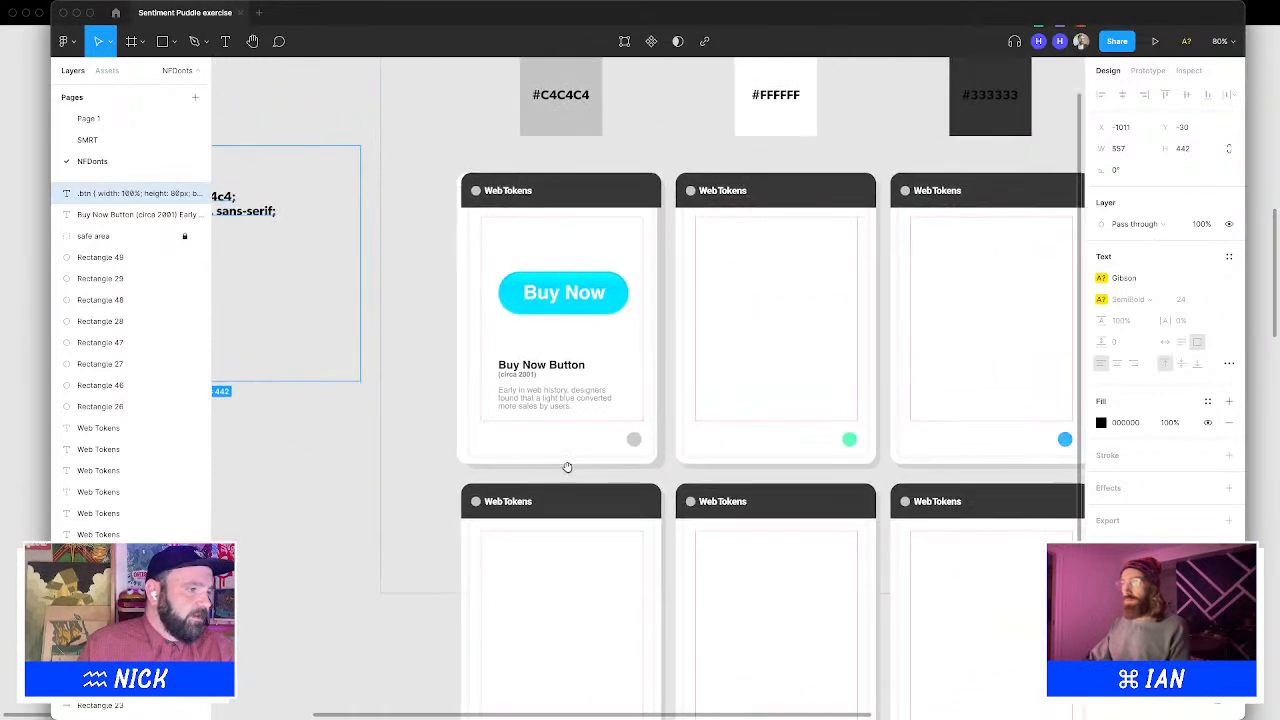
left_click(622, 287)
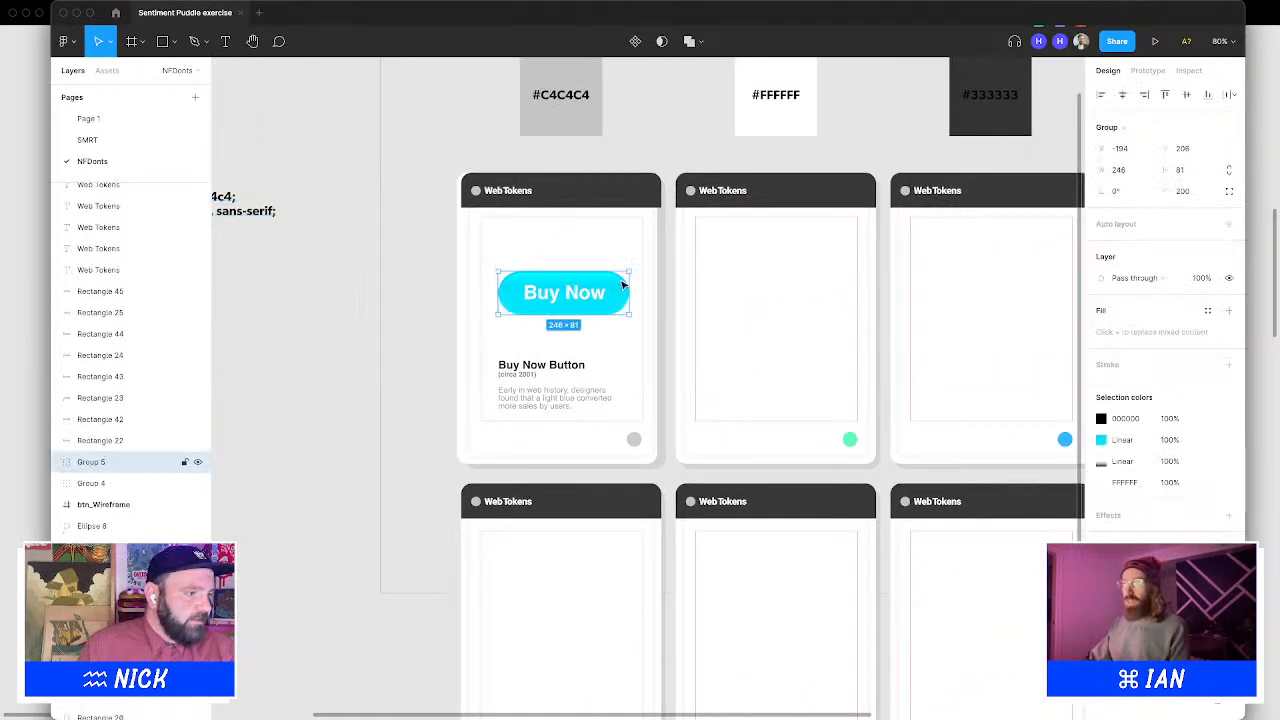
double_click(626, 284)
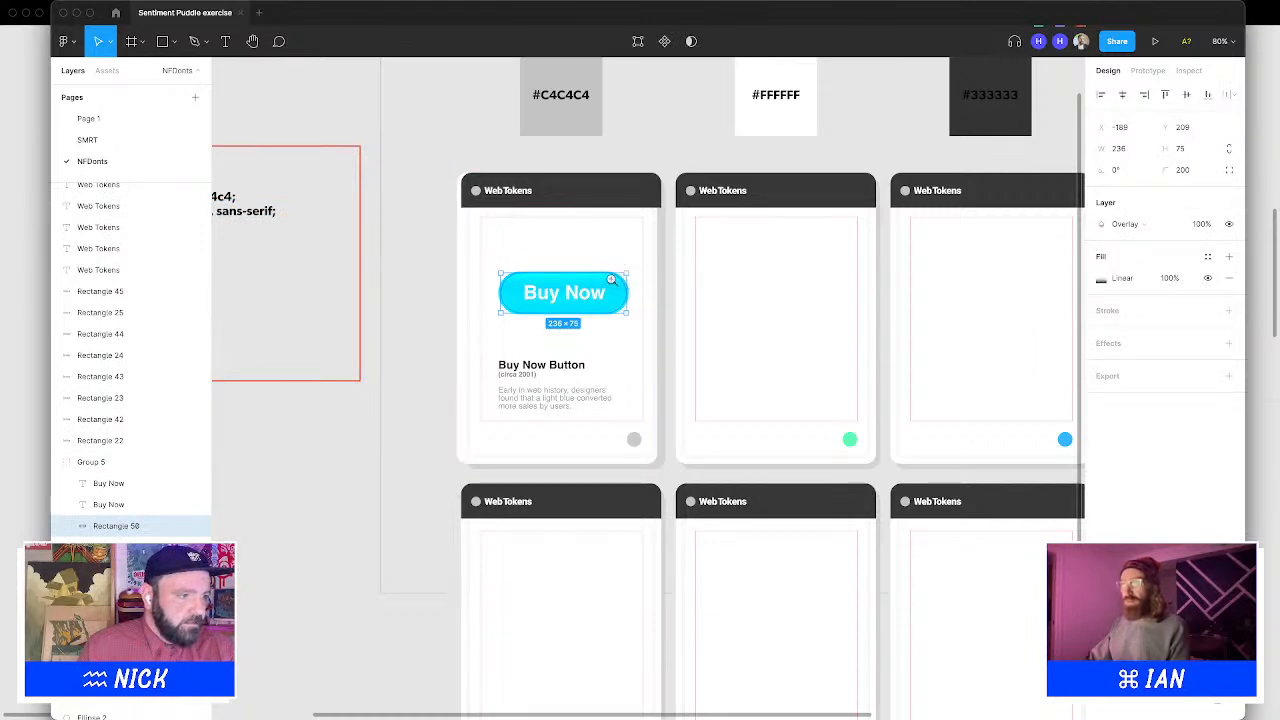
left_click_drag(583, 248, 694, 404)
left_click(607, 259)
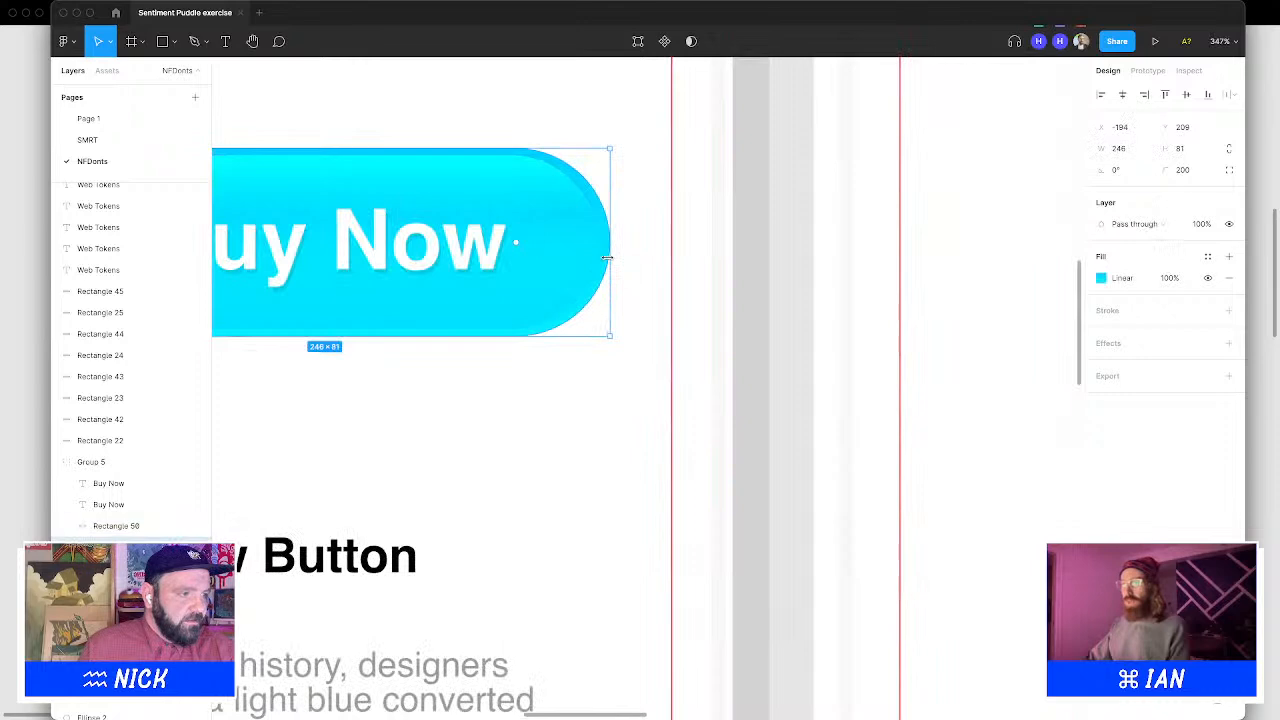
scroll(634, 270, "down", 10)
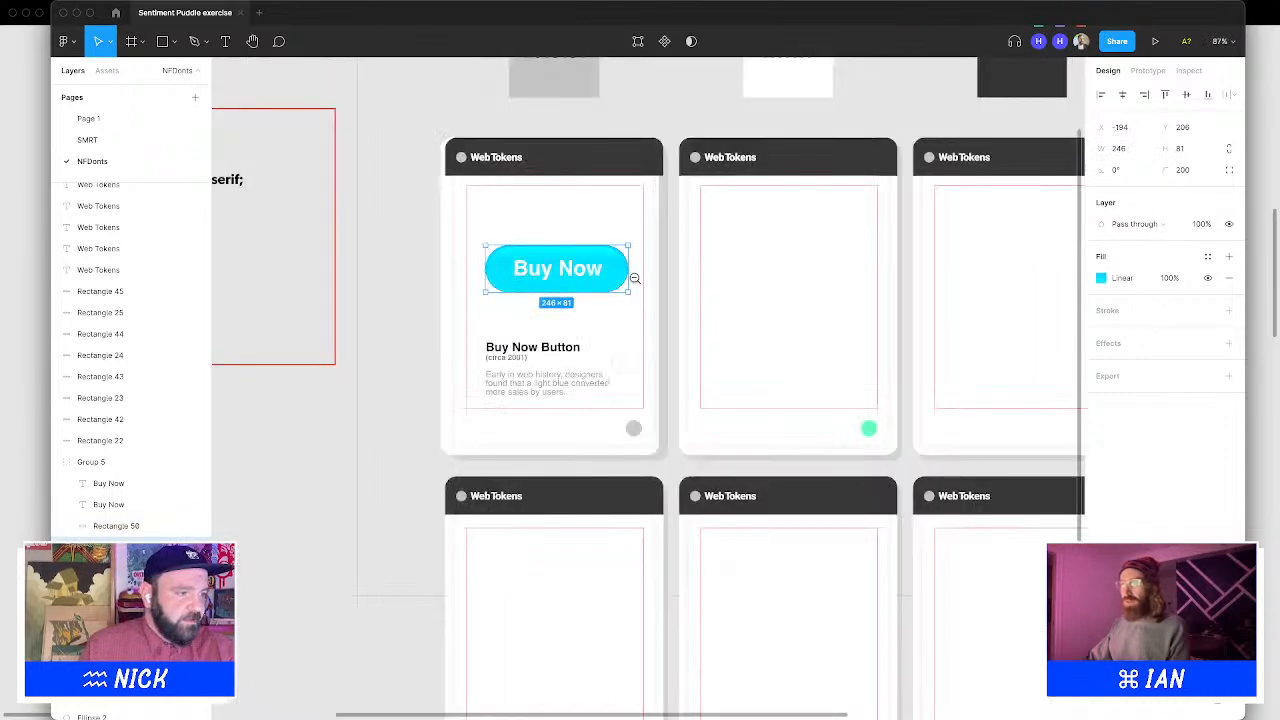
left_click(634, 253)
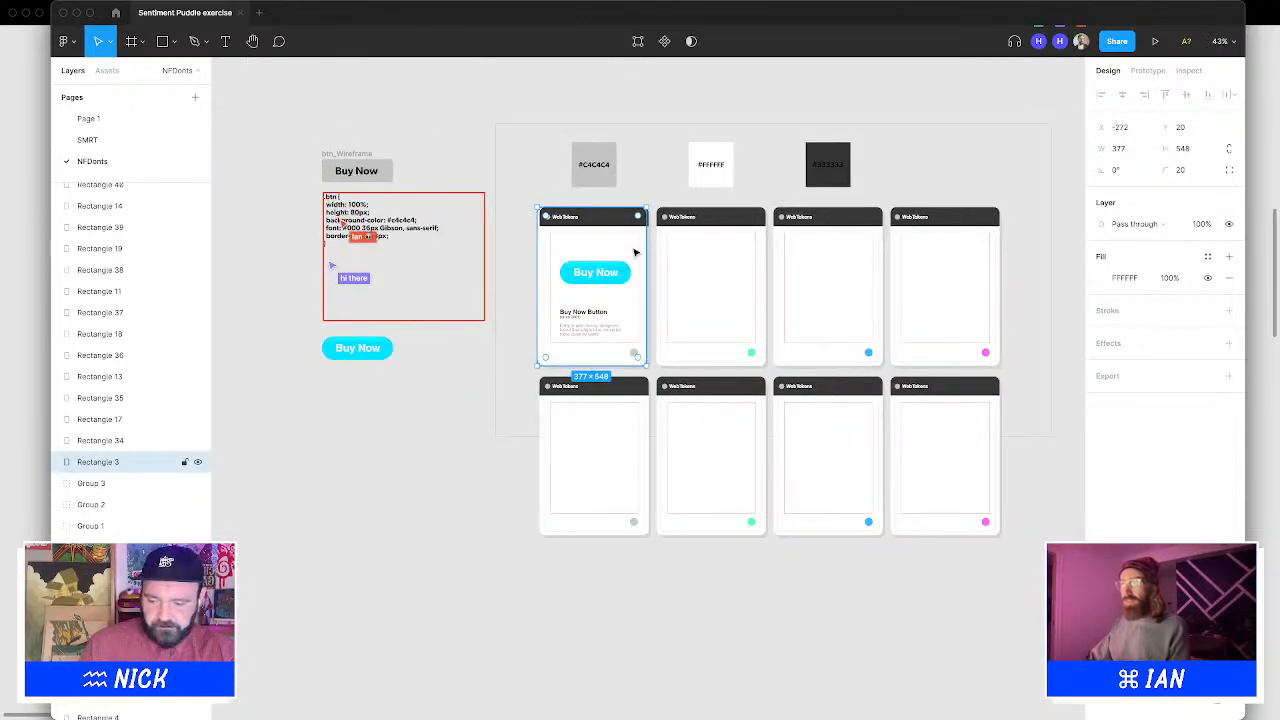
key("super+v")
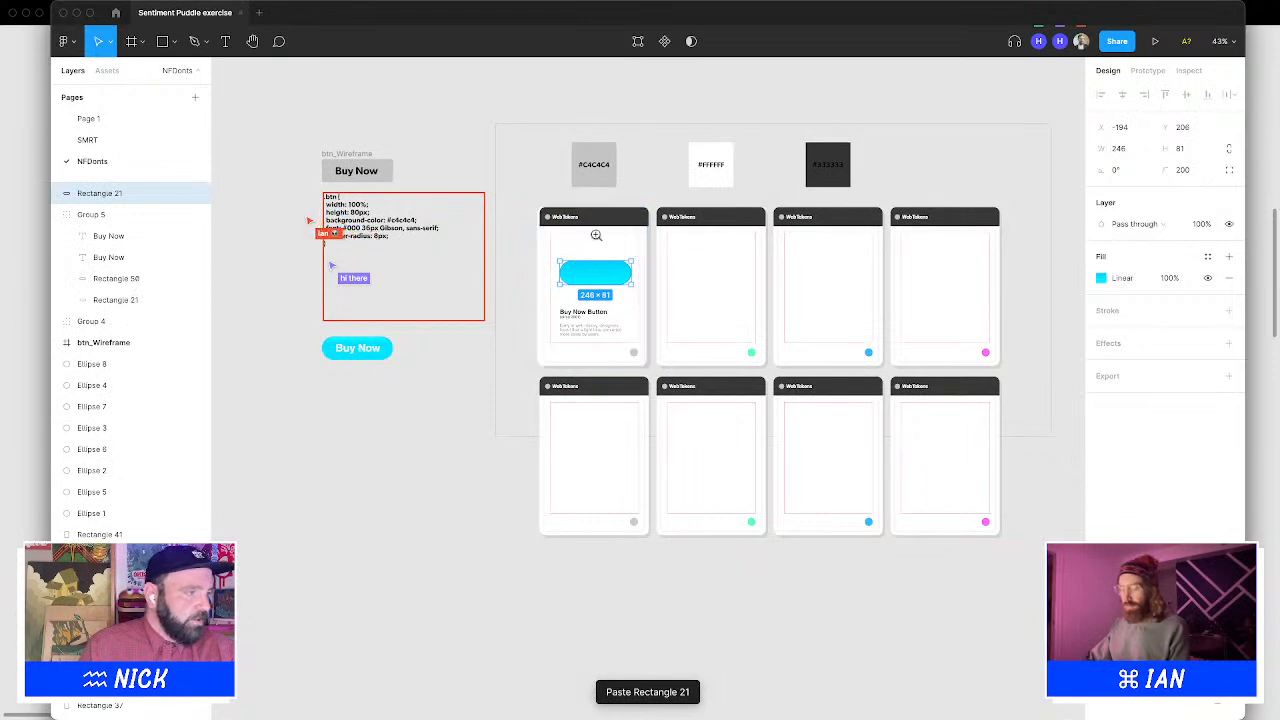
Refill the duplicate rectangle with solid black 000000 and remove it from the button group
scroll(580, 262, "up", 5)
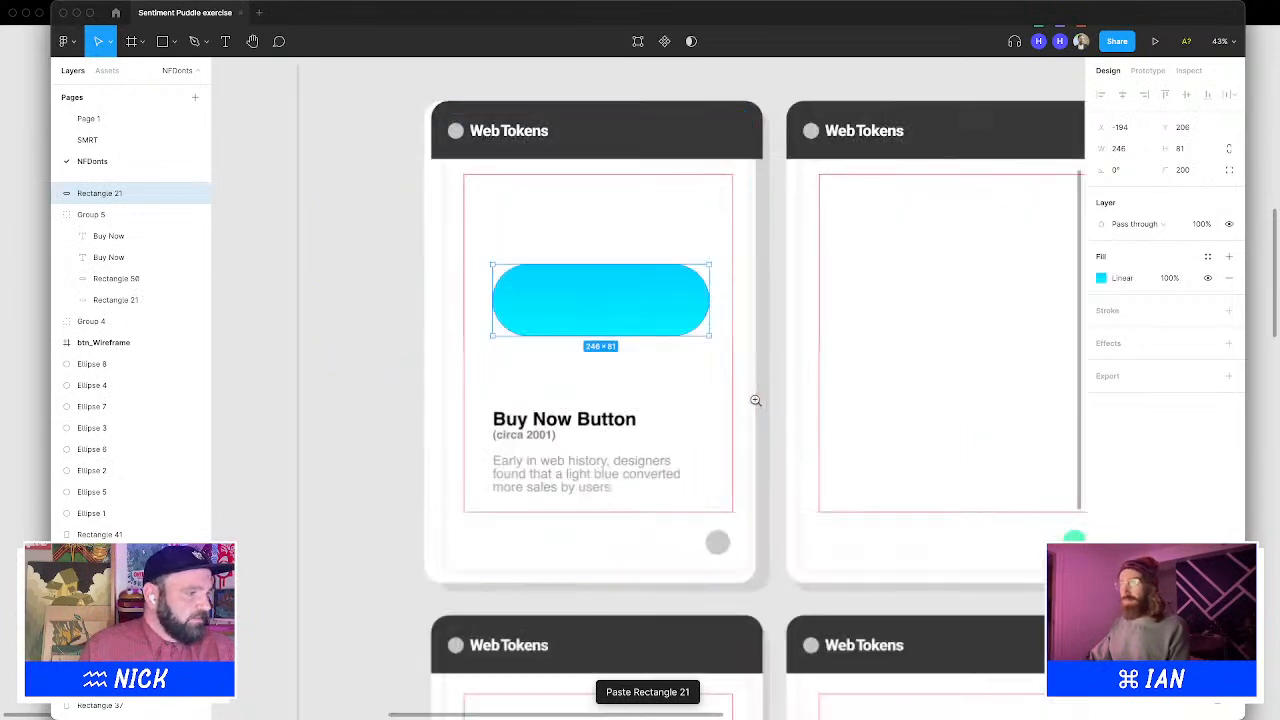
left_click(1229, 278)
left_click(1229, 256)
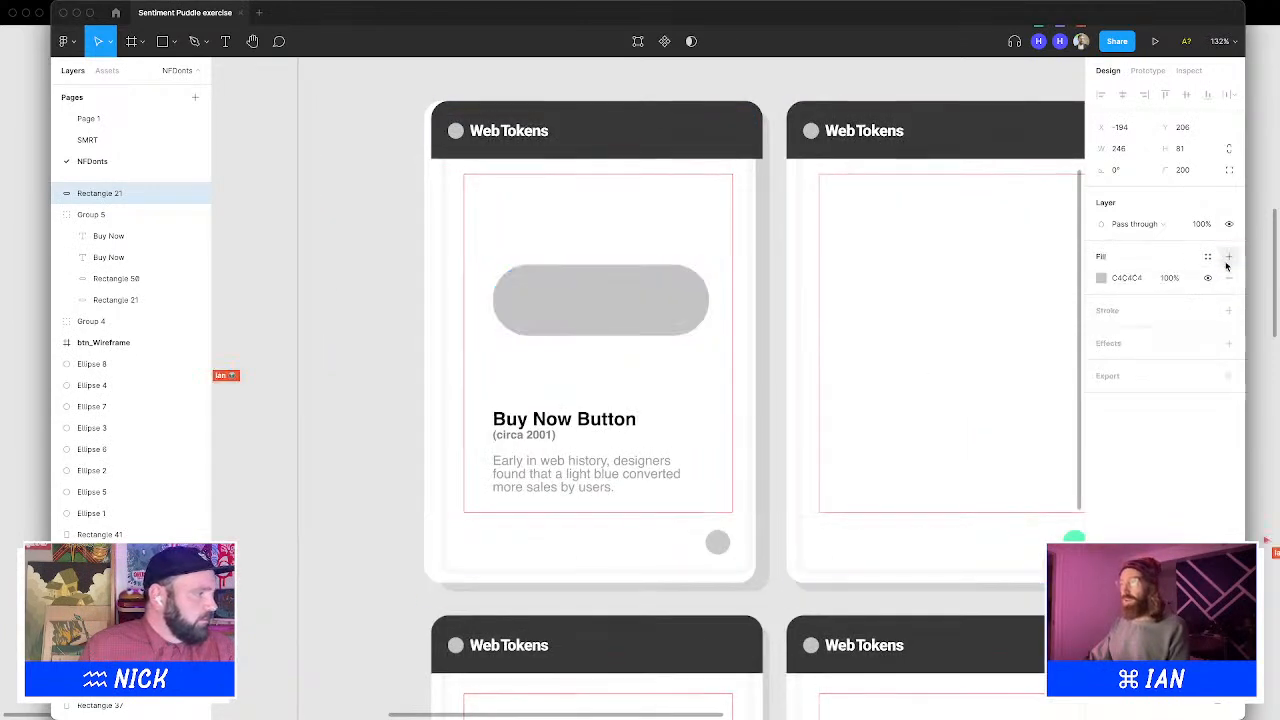
left_click(1104, 278)
left_click_drag(996, 313, 1148, 534)
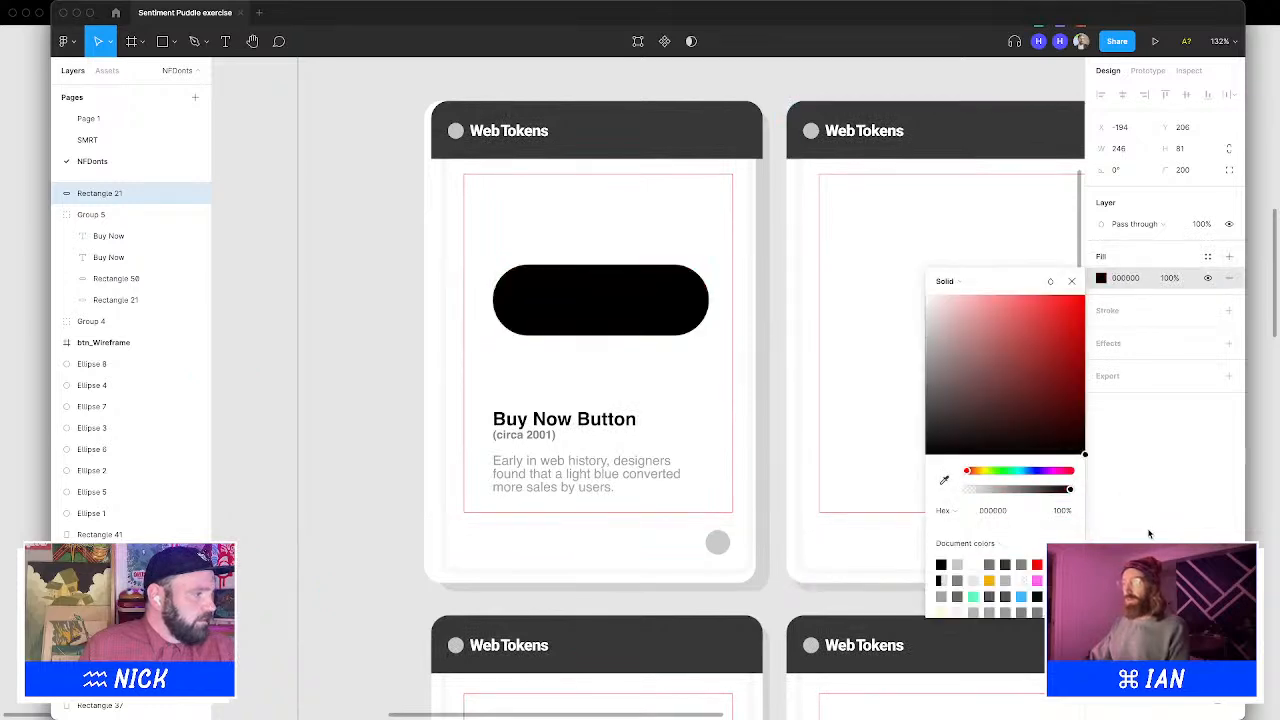
left_click(1071, 281)
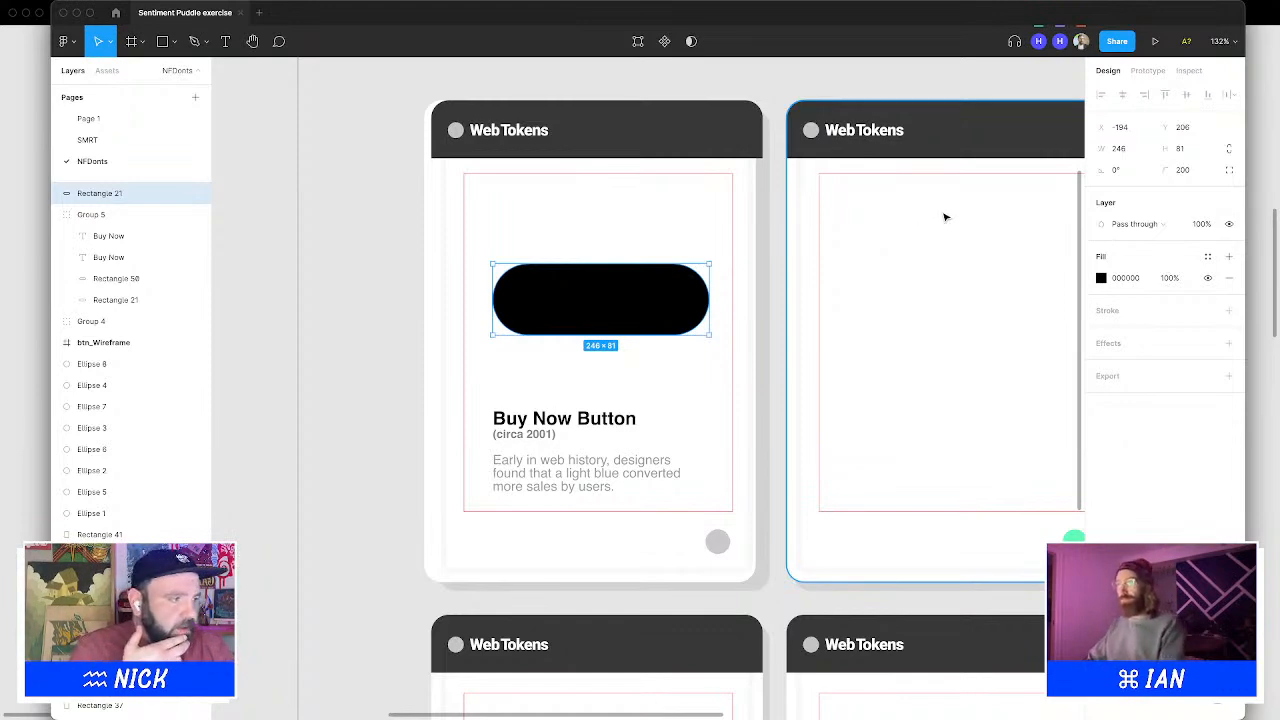
key("Delete")
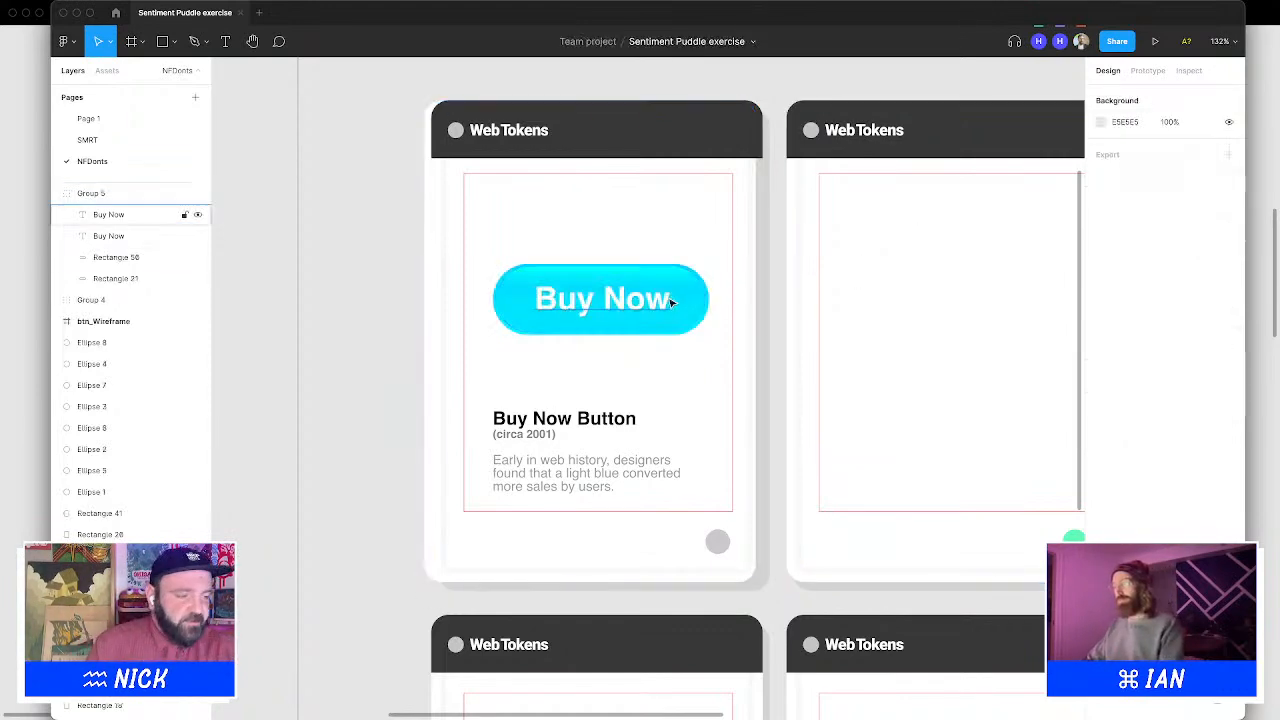
Paste the black rectangle behind the Buy Now button as a shadow and nudge it to X -191, Y 209
left_click(700, 245)
key("super+v")
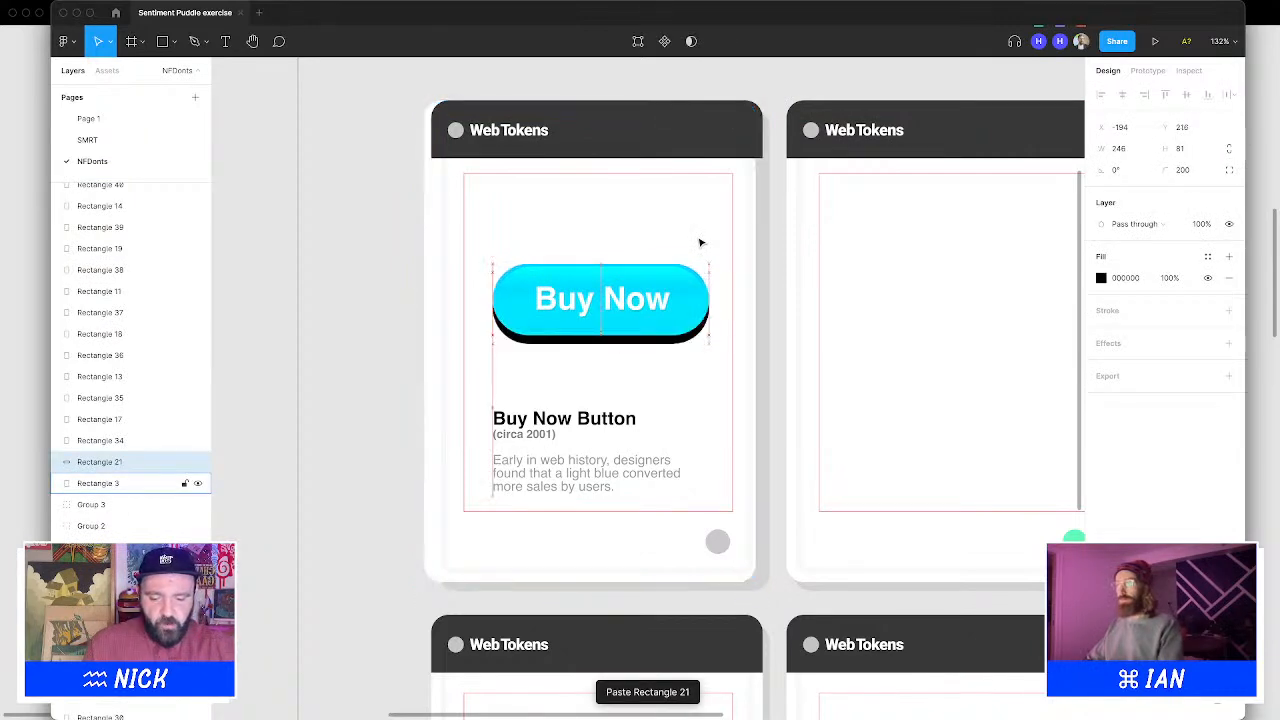
key("Right")
key("Right")
key("Right")
key("Right")
key("Right")
key("Right")
key("Right")
key("Right")
key("Right")
key("Left")
key("Left")
key("Left")
key("Left")
key("Left")
key("Left")
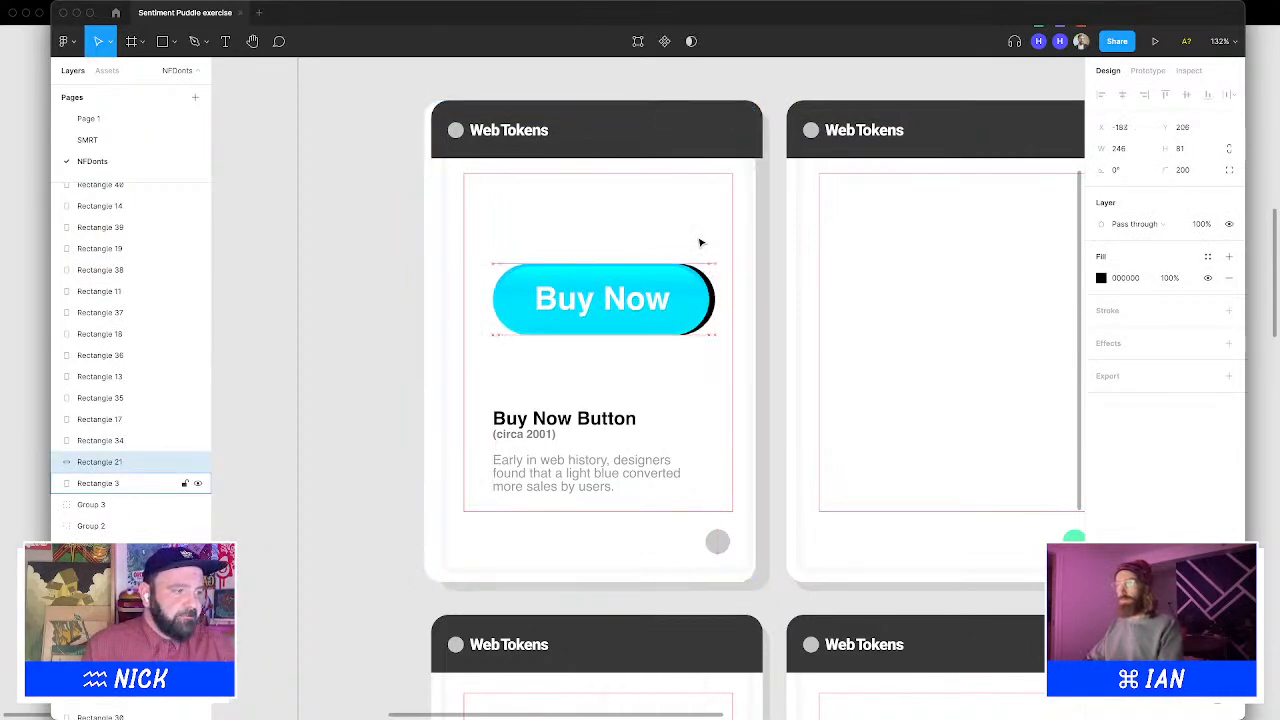
key("Down")
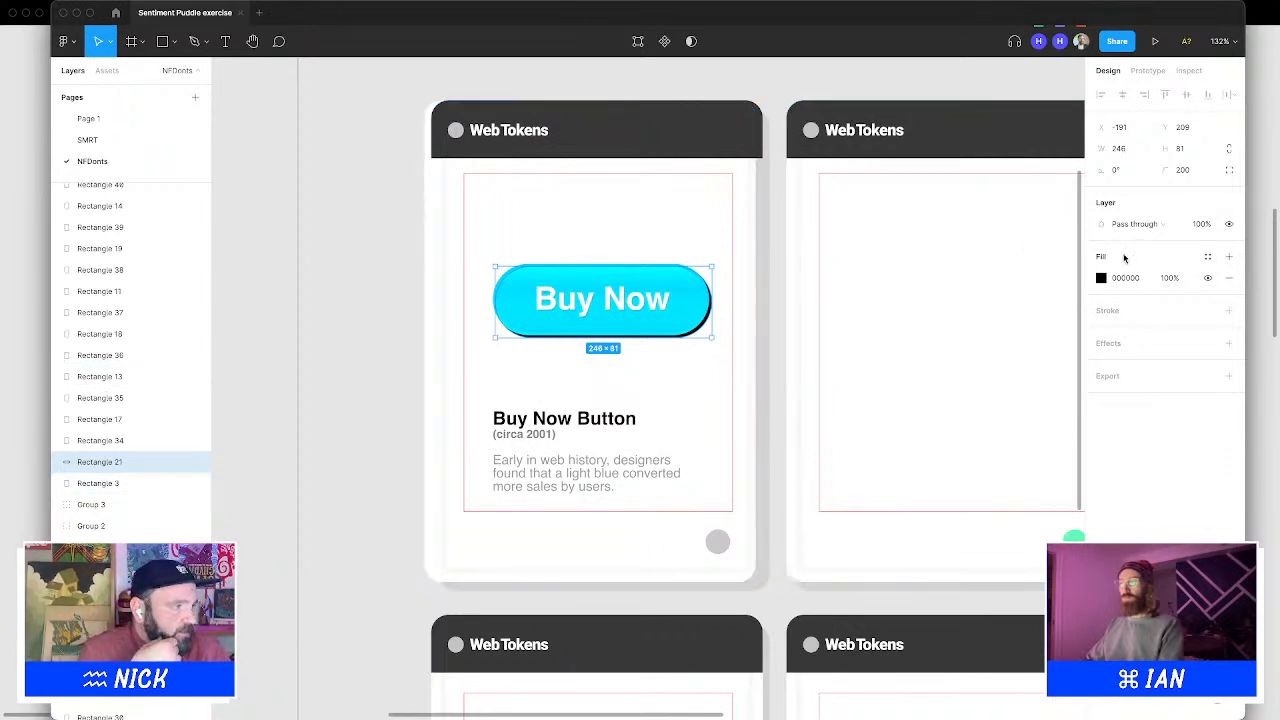
Lower the shadow rectangle's fill opacity to 15% and then 8%
left_click(1176, 279)
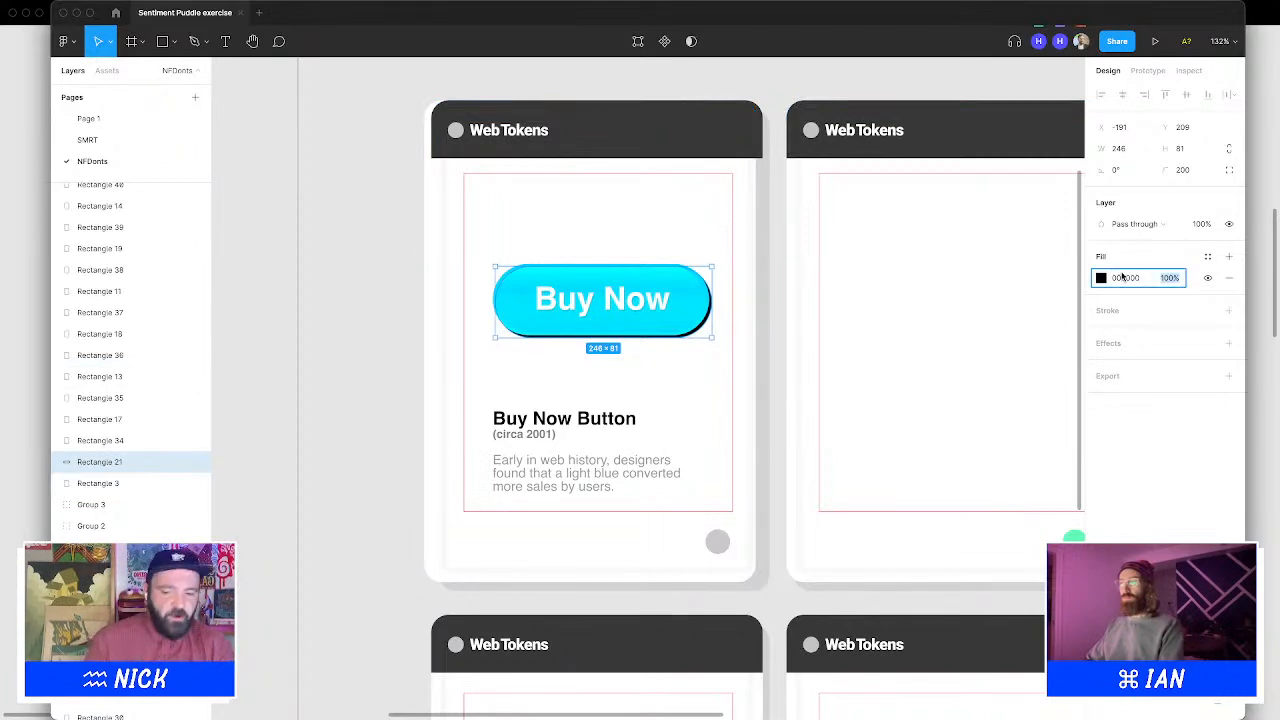
type("15")
key("Return")
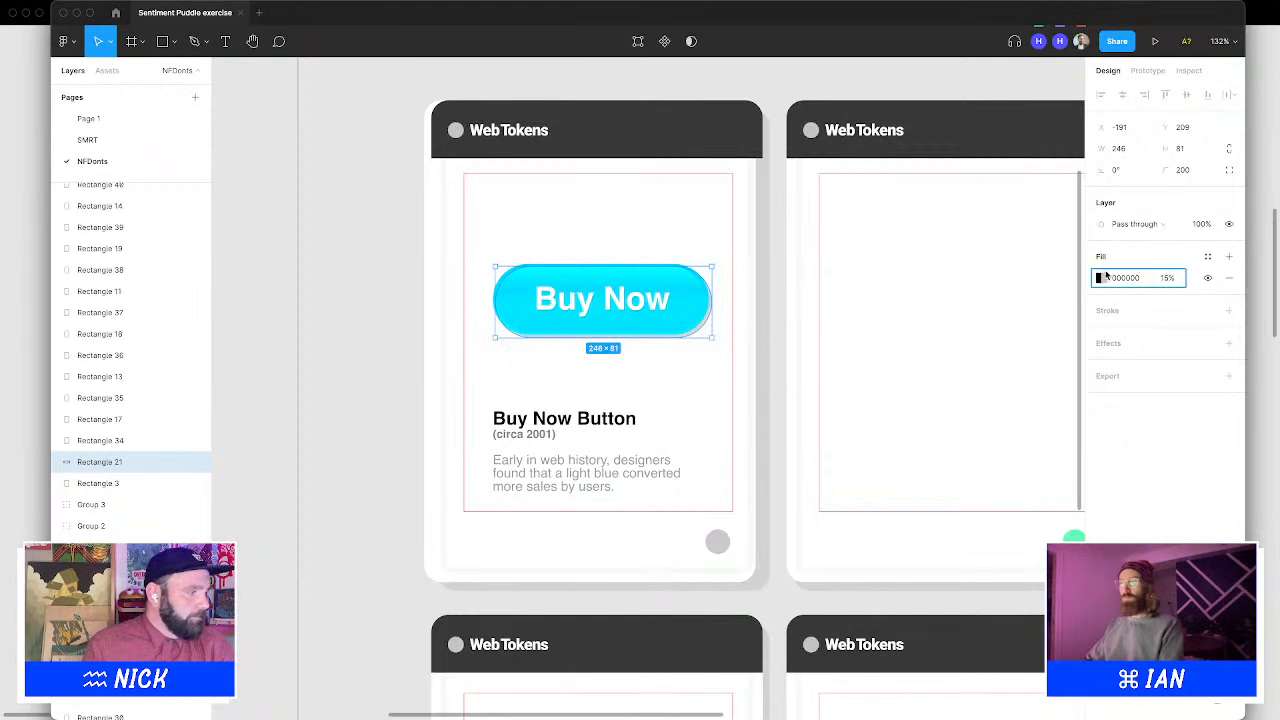
left_click(1167, 278)
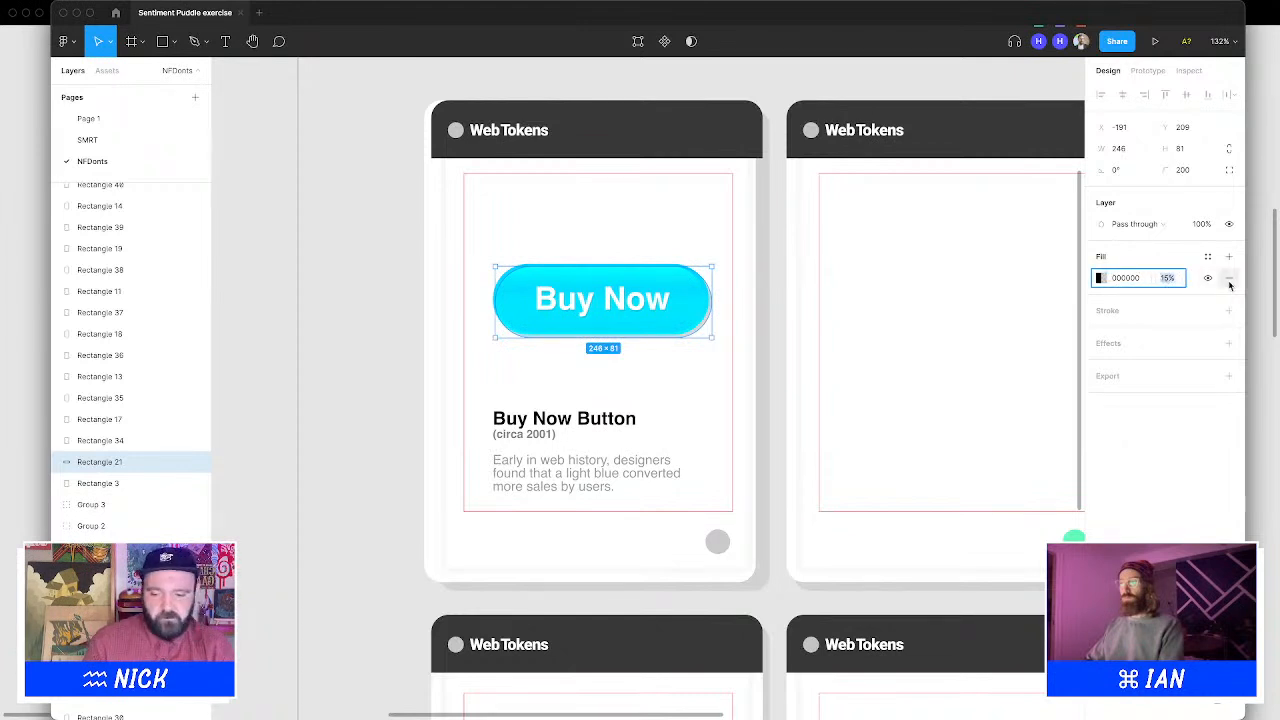
type("8")
key("Return")
Nudge the shadow rectangle to X -193, Y 210 and set its fill opacity to 5%
key("Left")
key("Left")
key("Down")
key("Down")
key("Down")
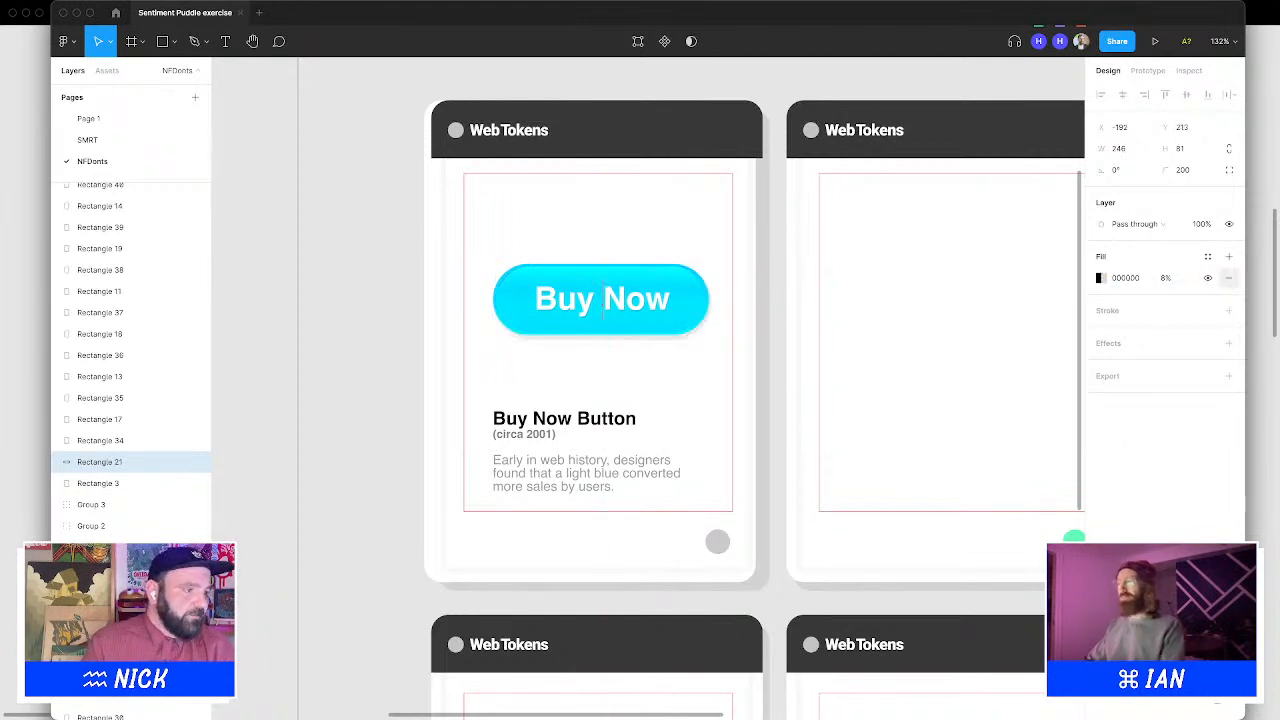
key("Up")
key("Up")
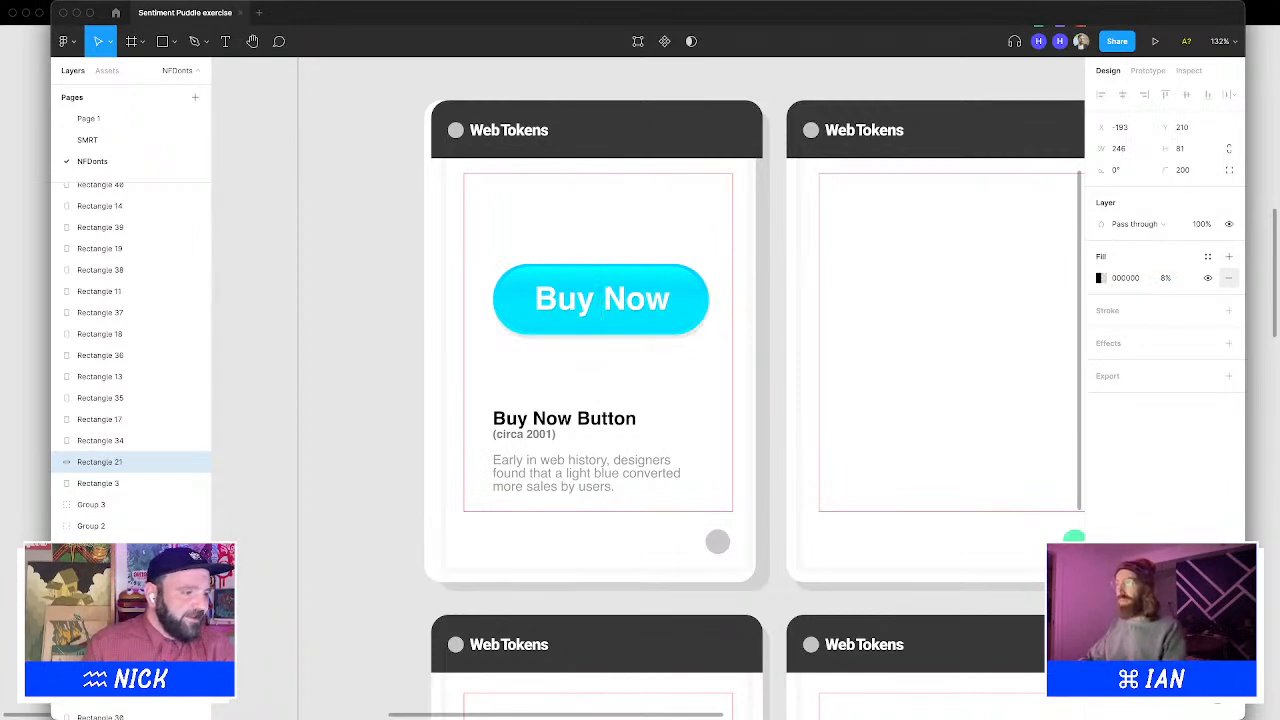
left_click(1173, 277)
type("5")
key("Return")
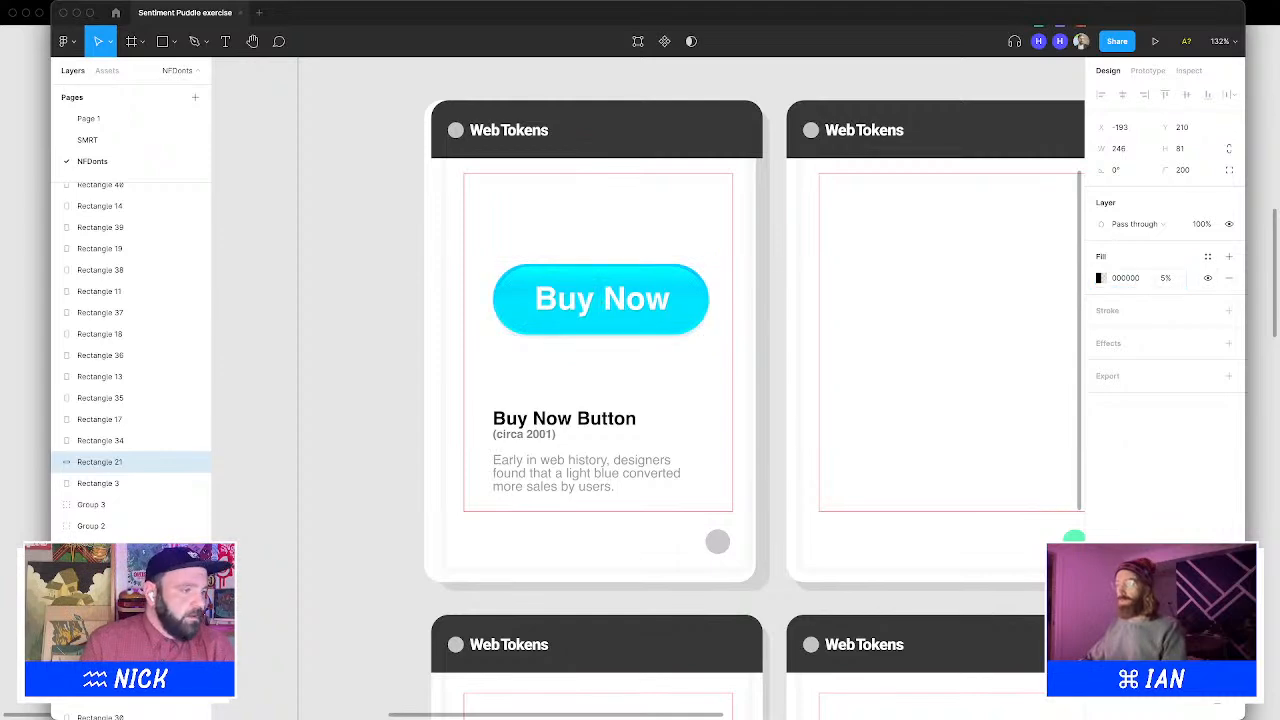
Select the Buy Now button together with its shadow rectangle and group them
left_click(323, 347)
left_click(479, 242, "alt")
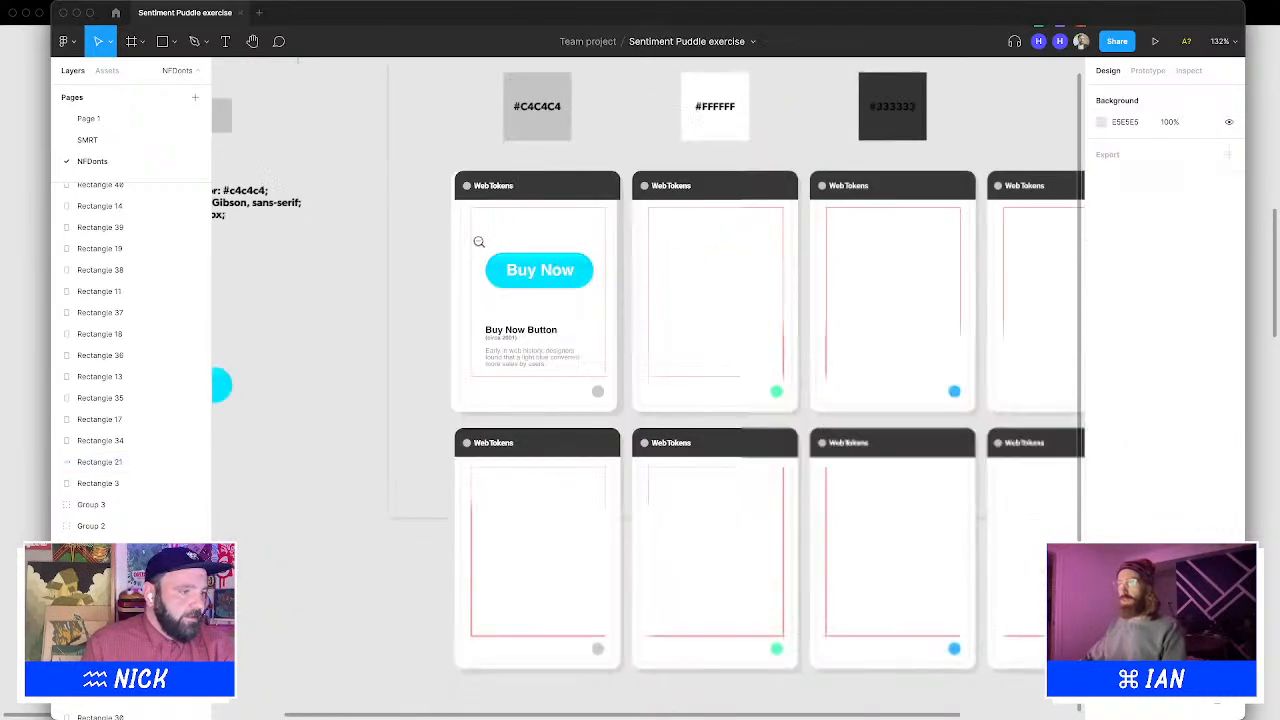
scroll(509, 243, "left", 2)
scroll(509, 243, "up", 1)
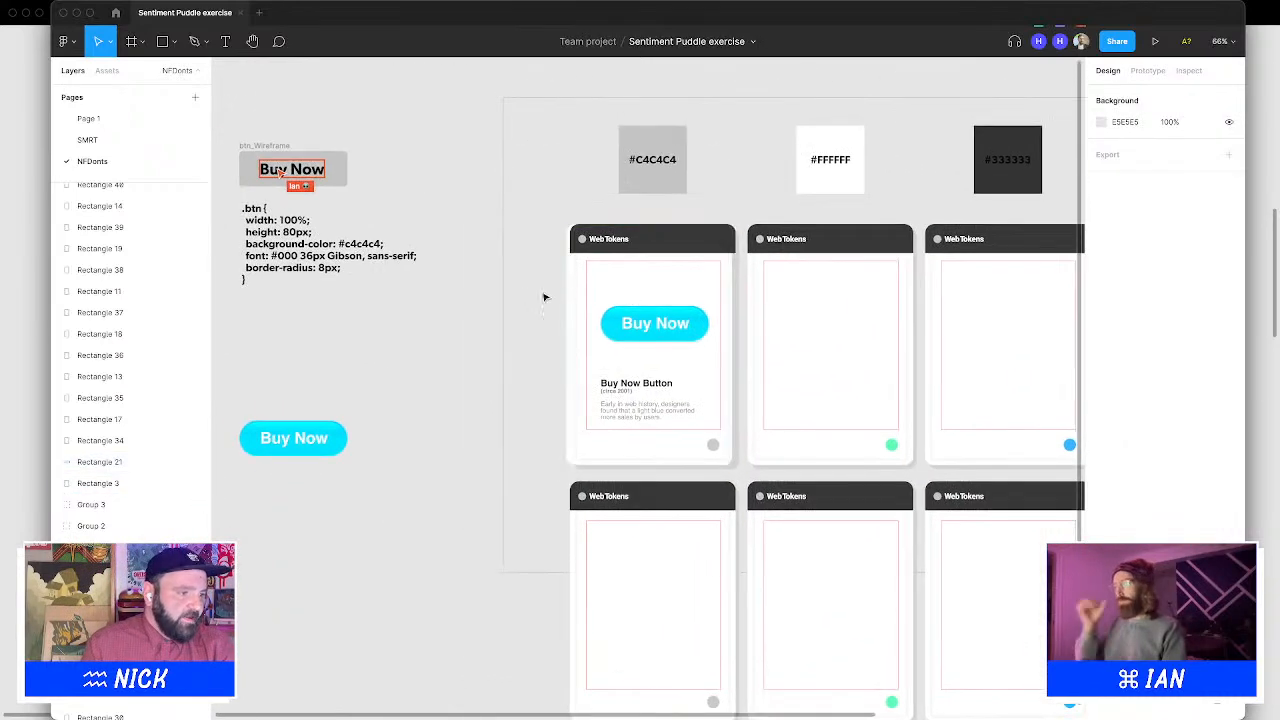
left_click_drag(506, 283, 718, 356)
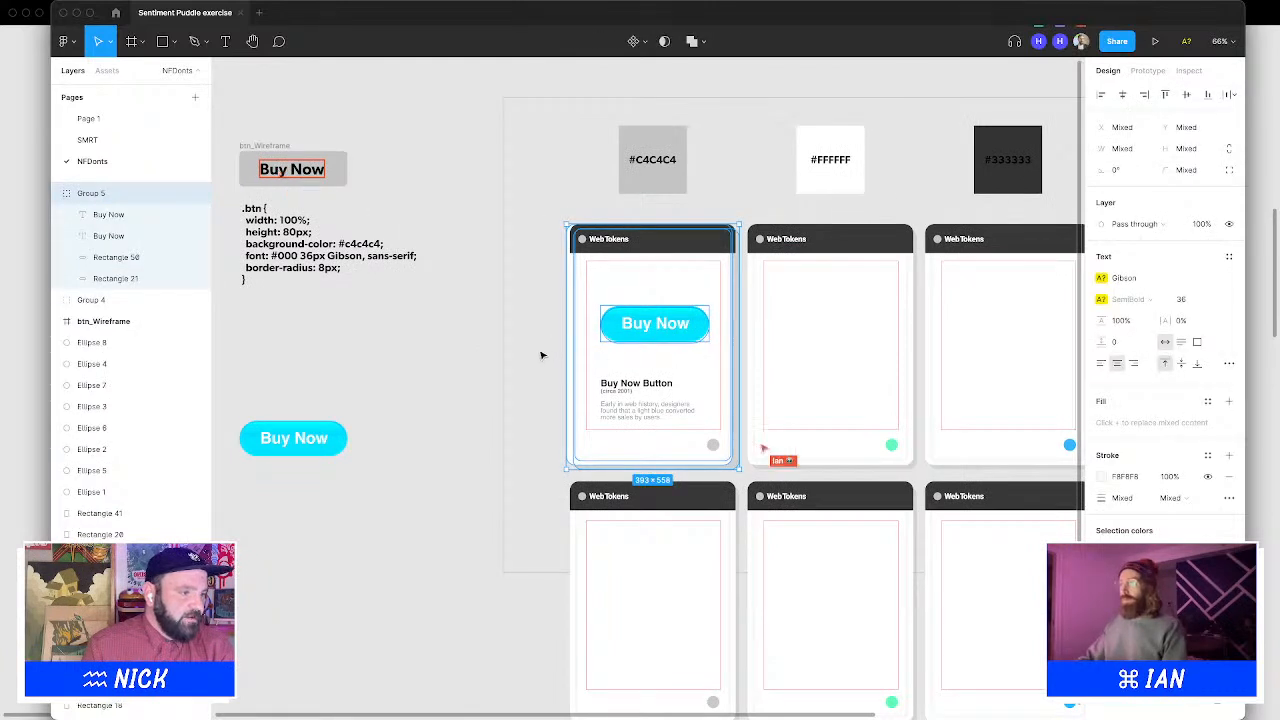
left_click_drag(541, 354, 594, 376)
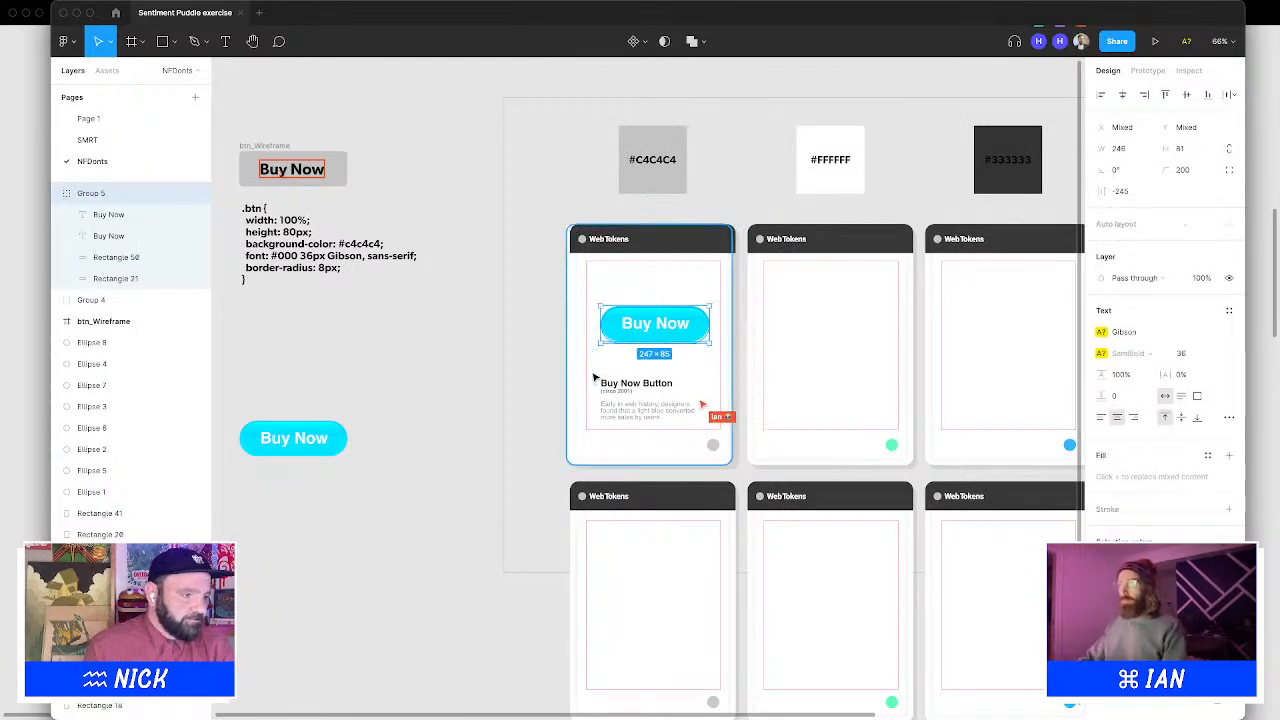
left_click(700, 183)
scroll(583, 202, "right", 3)
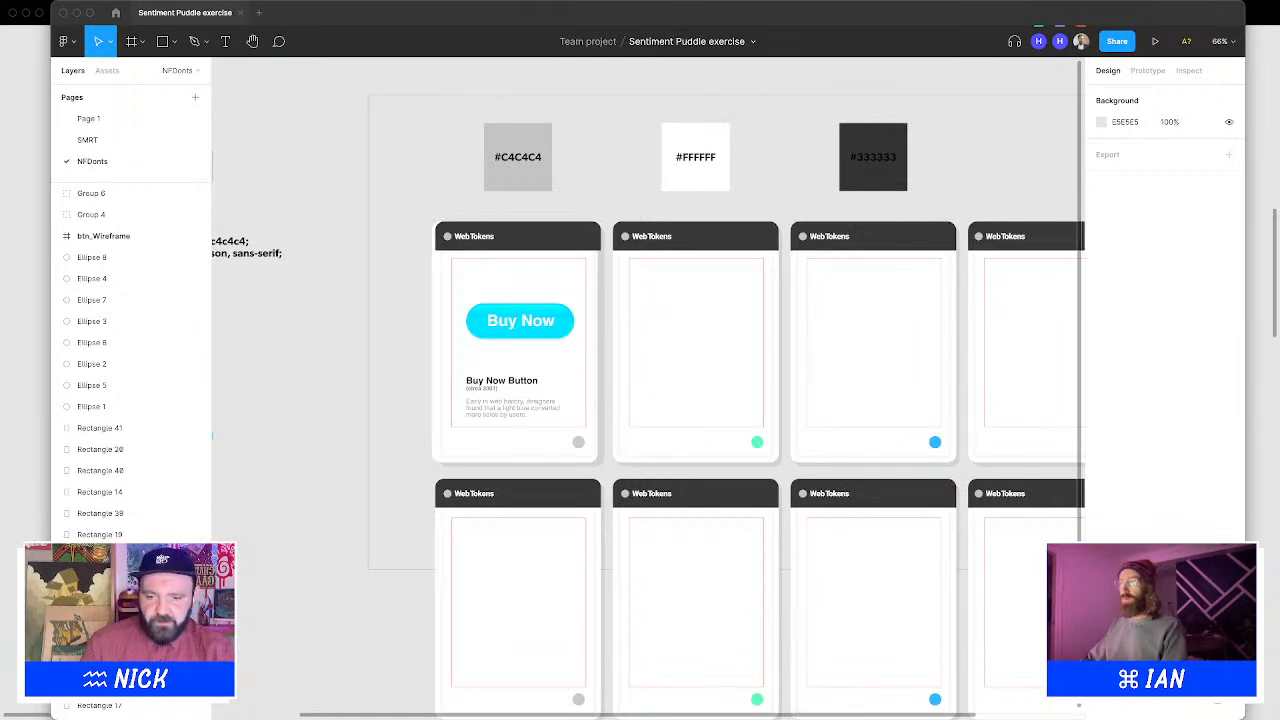
Narrow the Buy Now caption body text box to width 215 and set its line height to 18
mouse_move(721, 700)
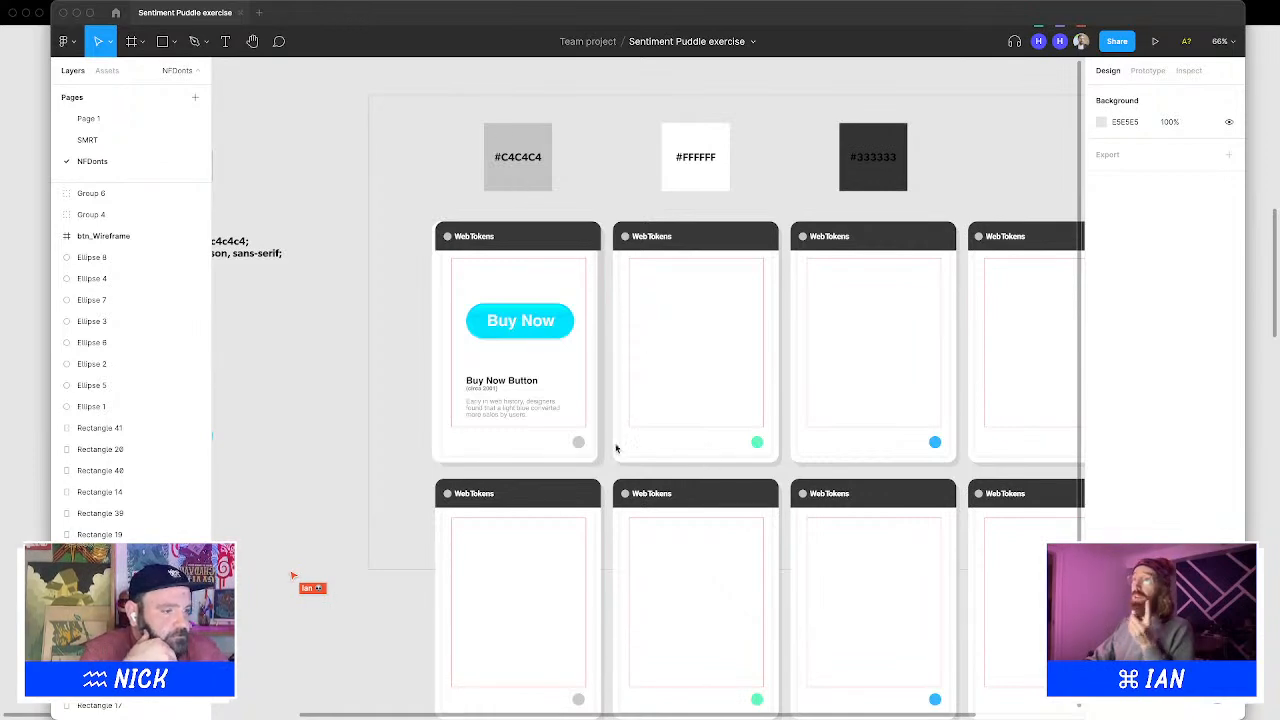
left_click(541, 411)
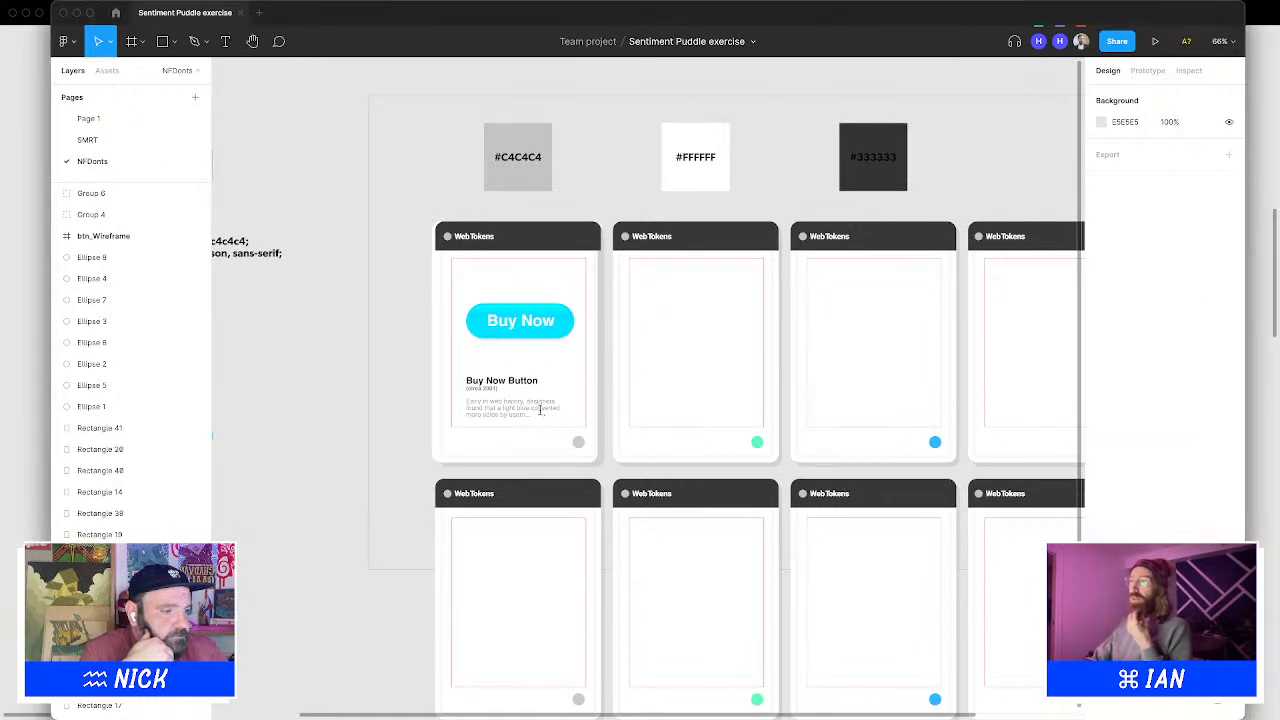
double_click(541, 410)
left_click(567, 410)
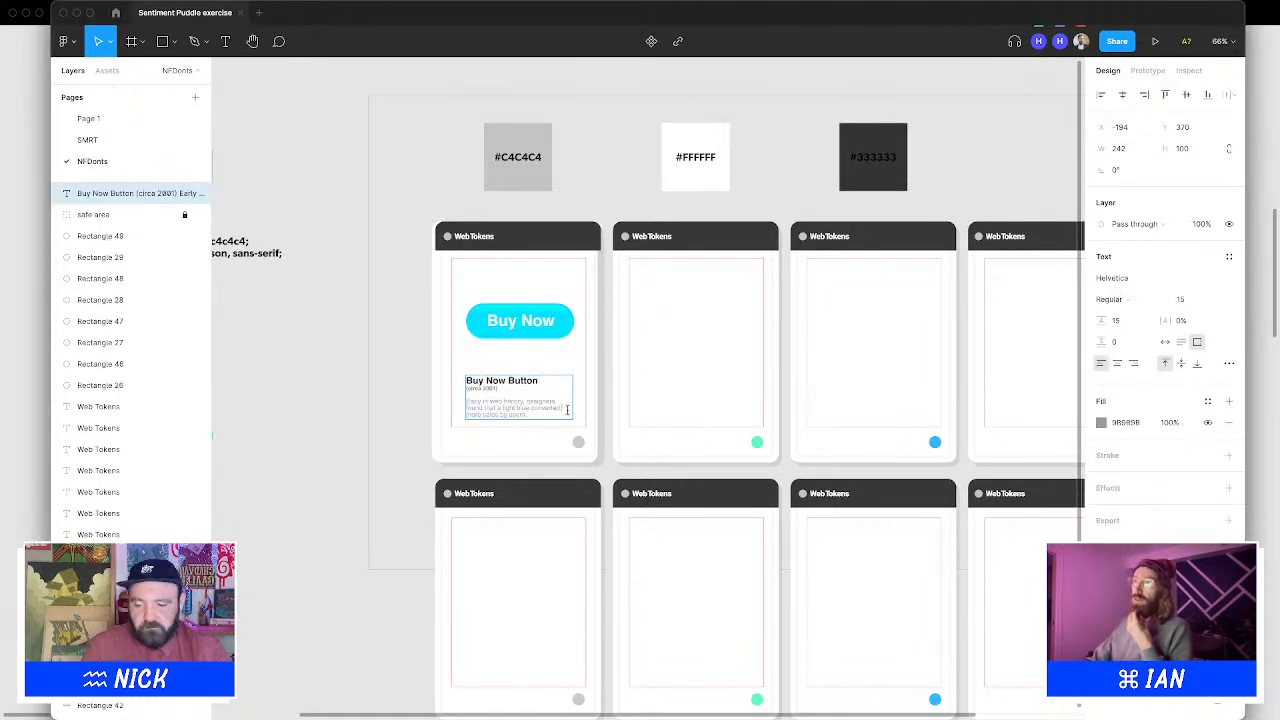
type("t")
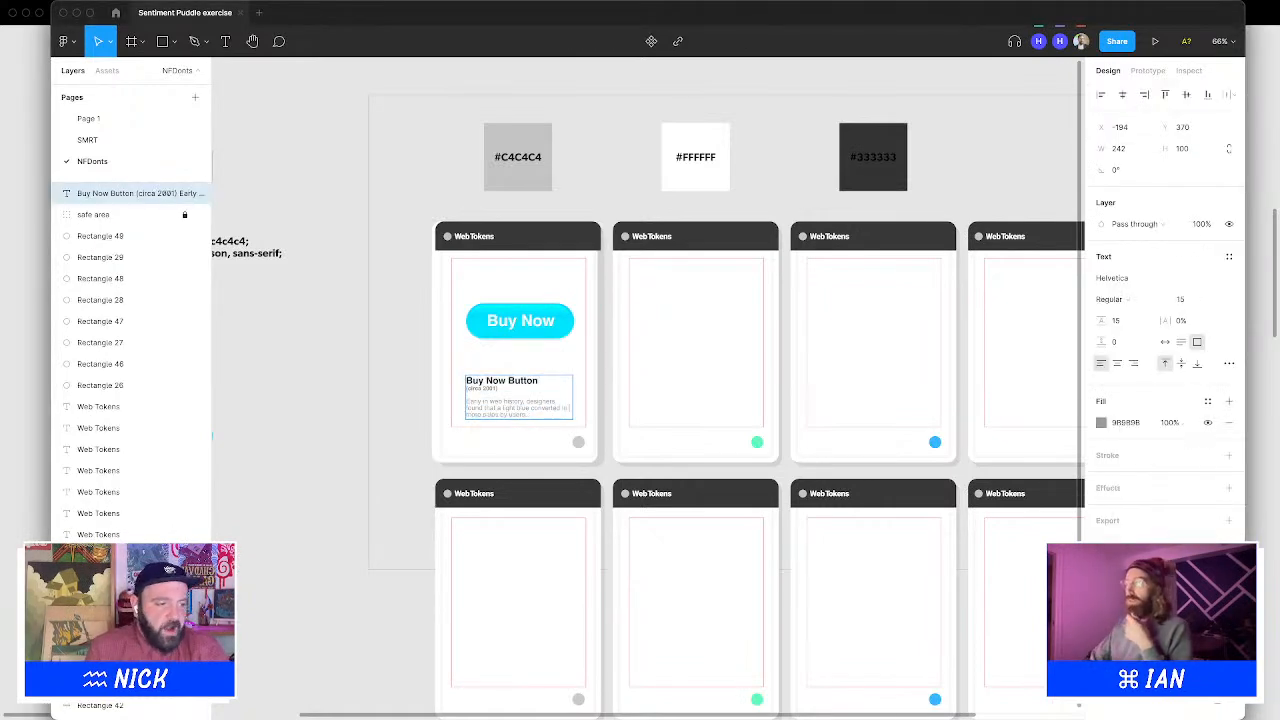
key("Escape")
left_click_drag(567, 410, 462, 399)
double_click(542, 412)
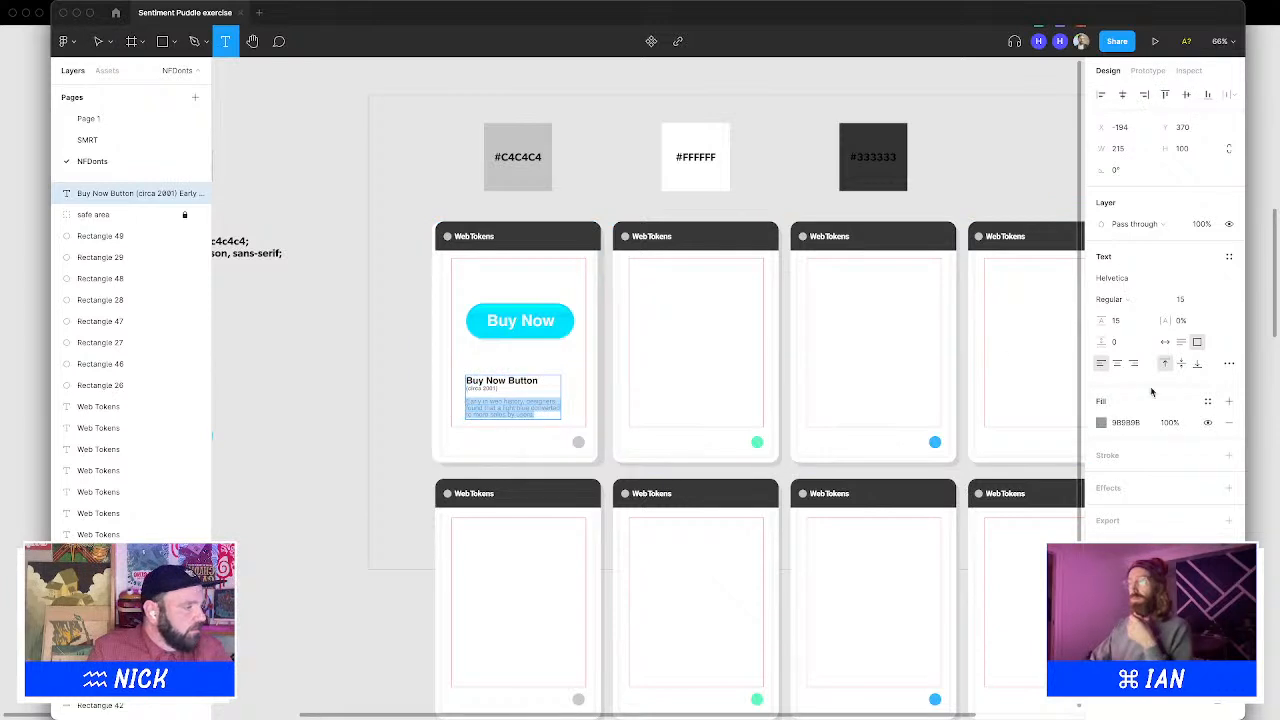
left_click(1135, 320)
key("Up")
key("Up")
key("Up")
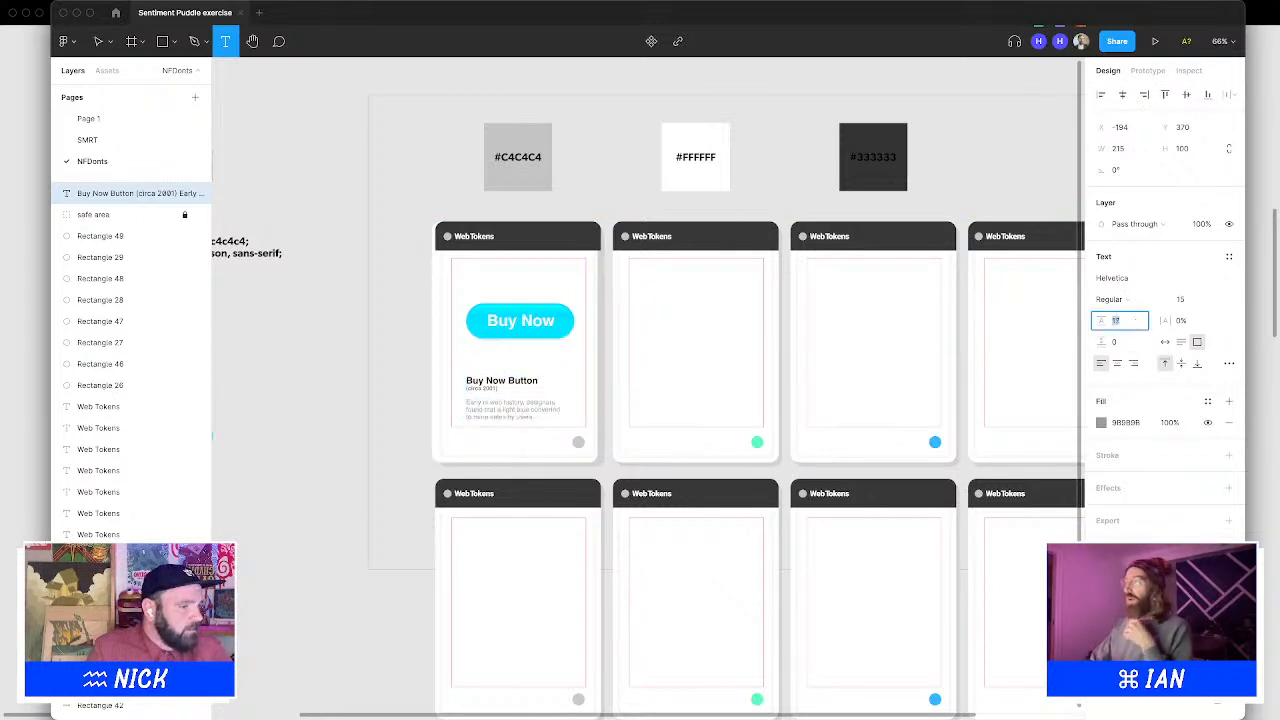
key("Return")
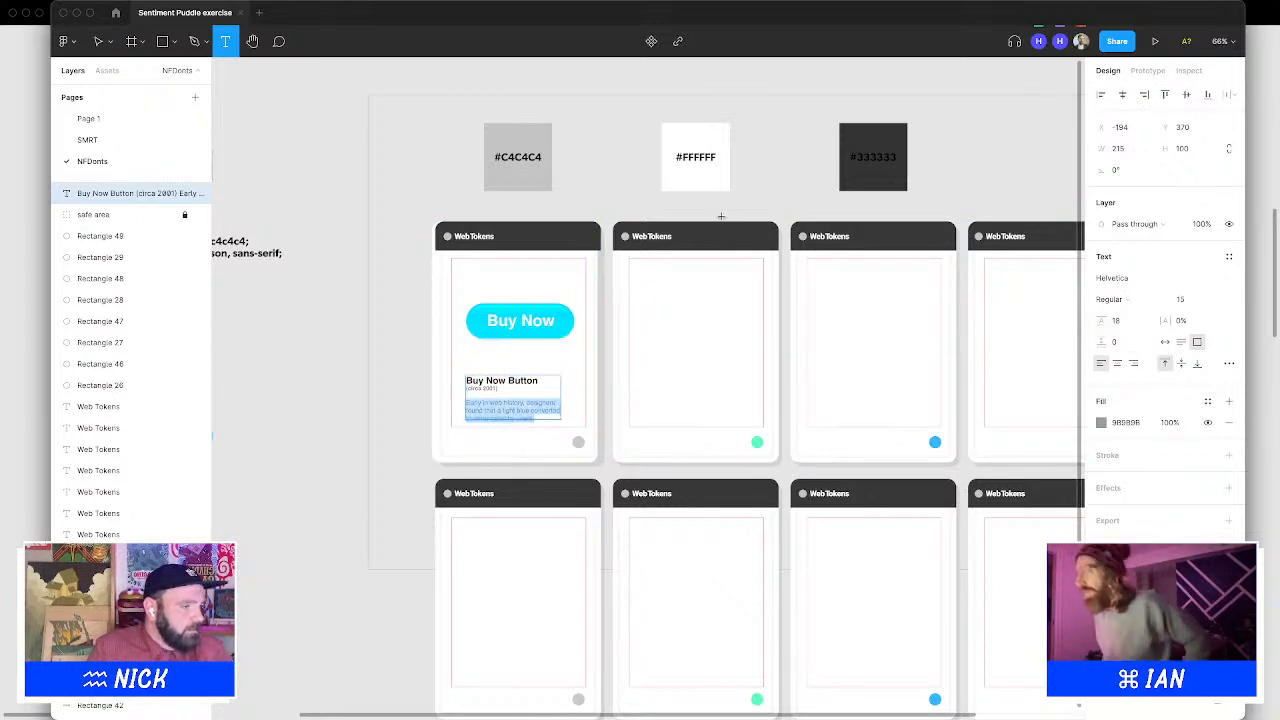
key("Escape")
key("Escape")
Switch to Adobe Illustrator and create a new Letter-size document
left_click_drag(730, 211, 576, 155)
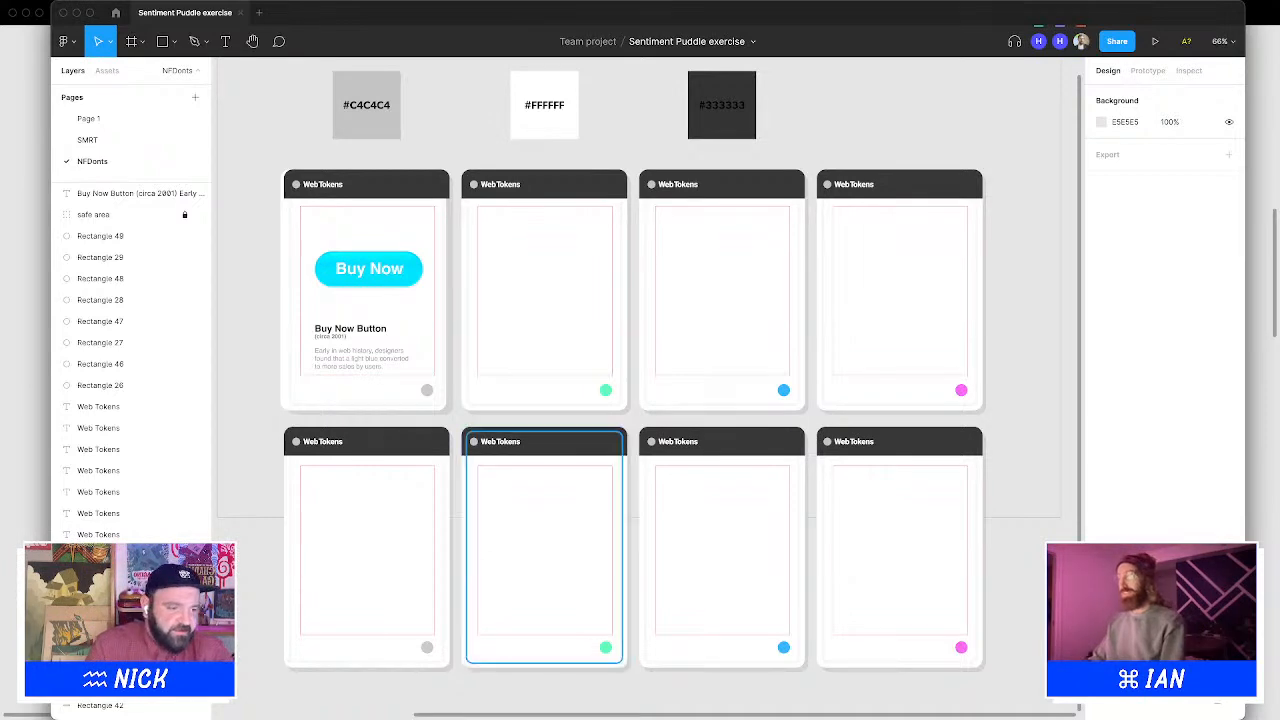
left_click(655, 712)
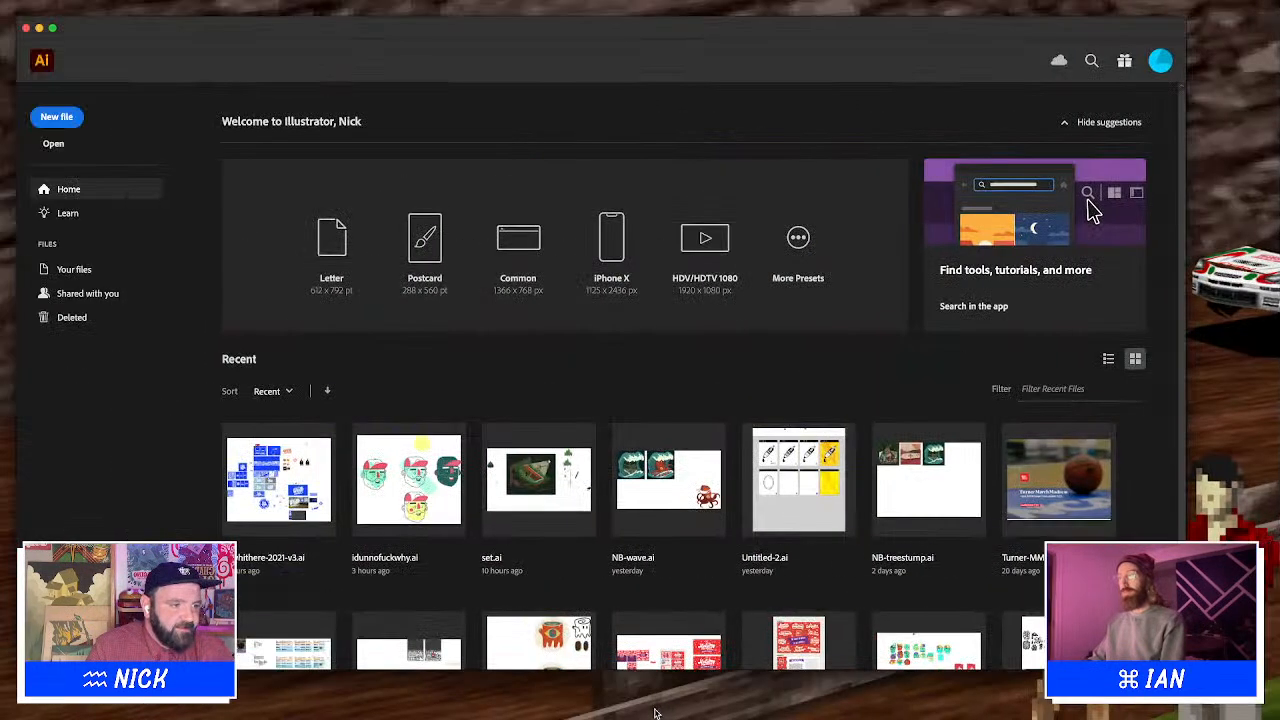
left_click(56, 116)
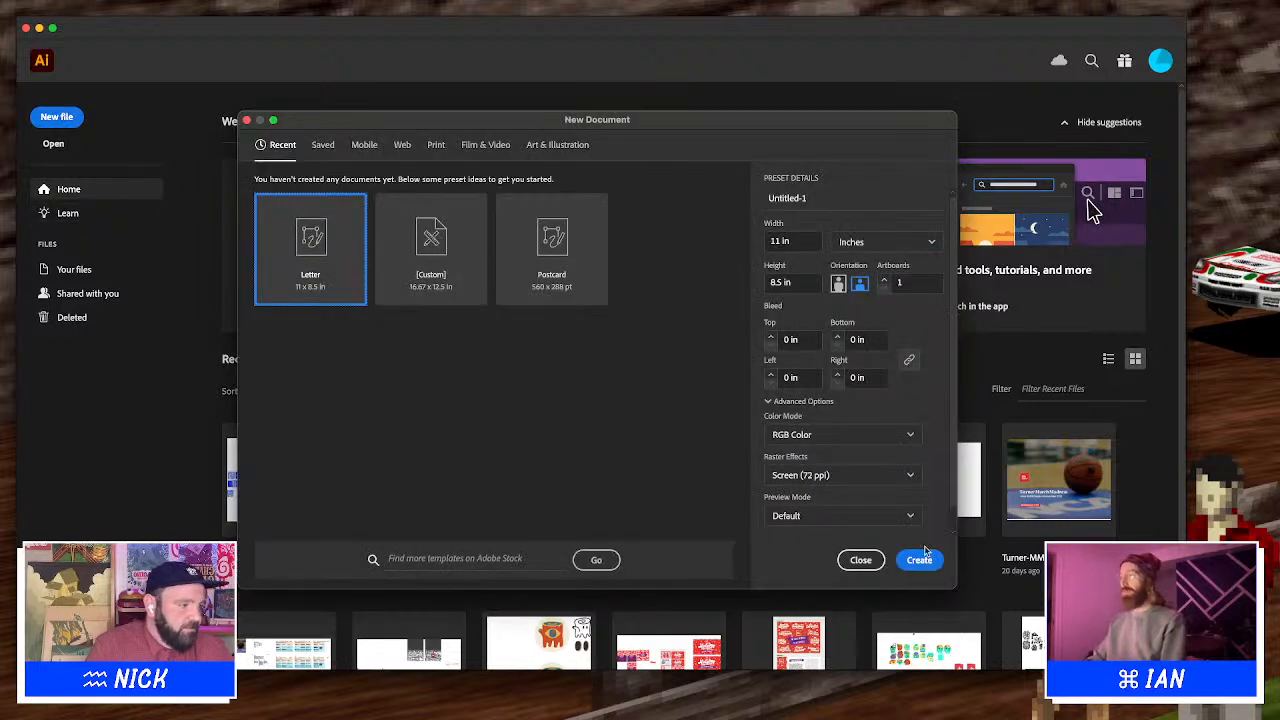
left_click(926, 557)
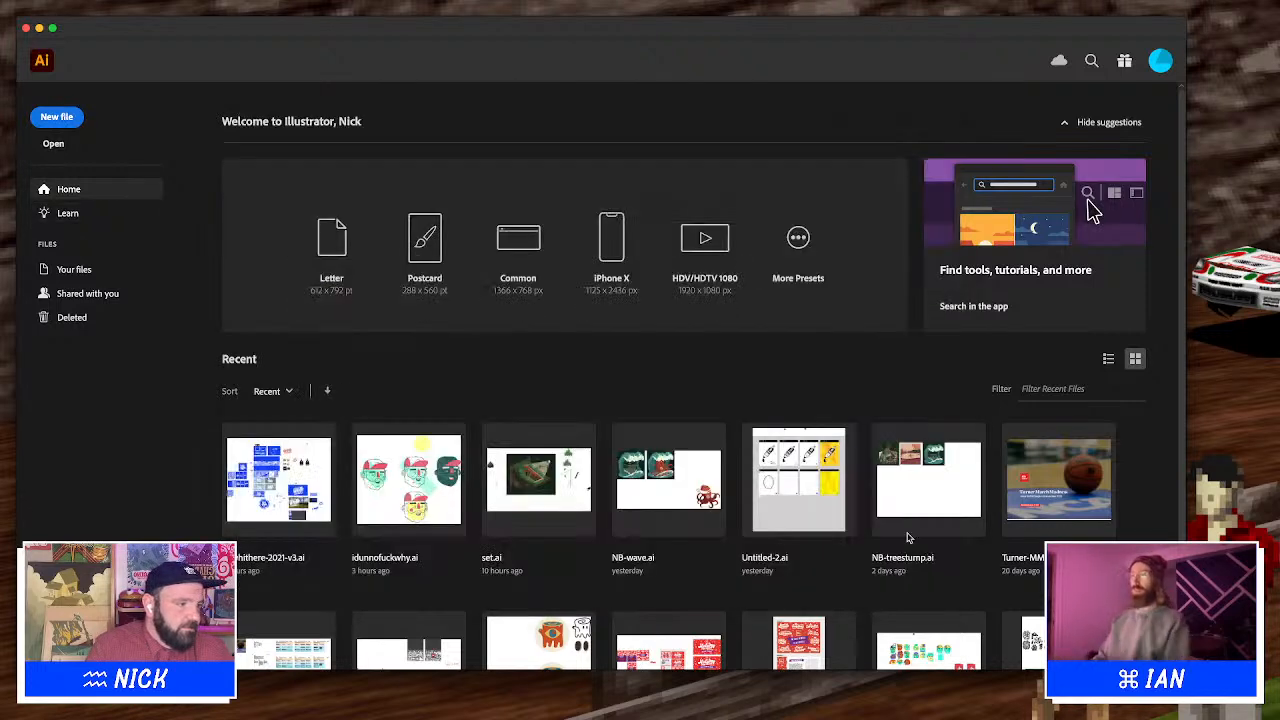
key("ctrl+Right")
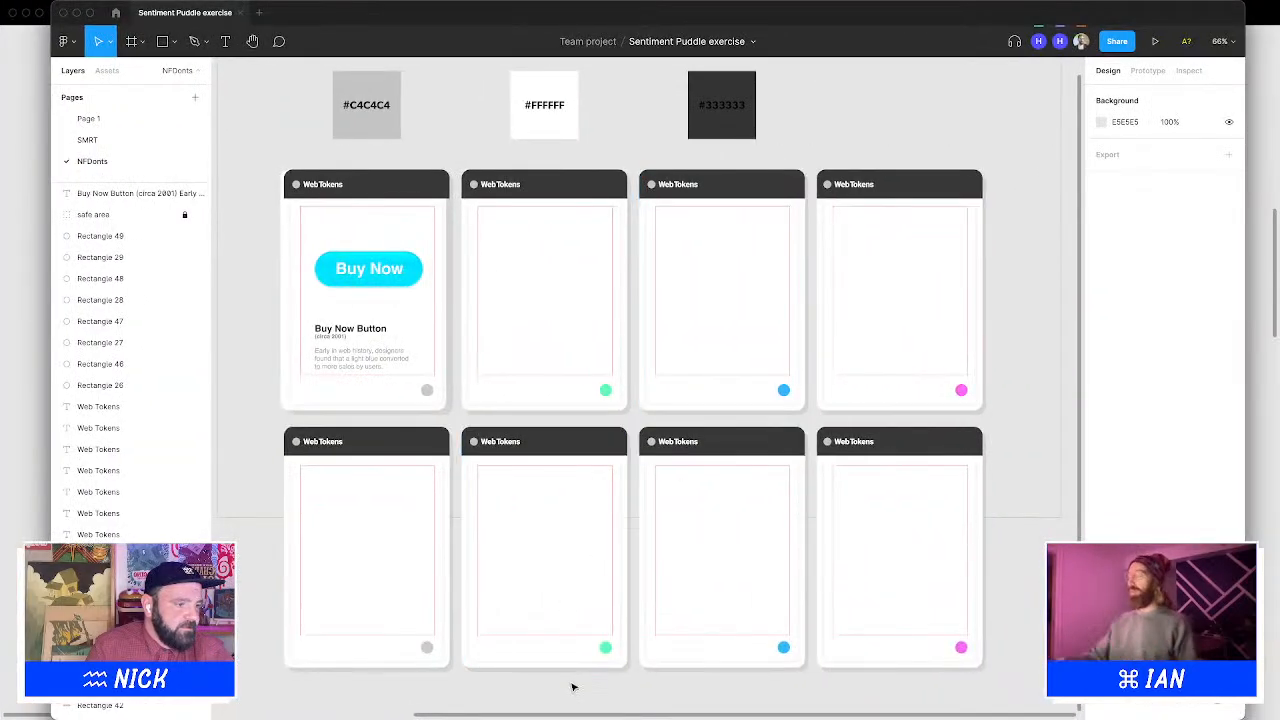
mouse_move(576, 704)
left_click(656, 703)
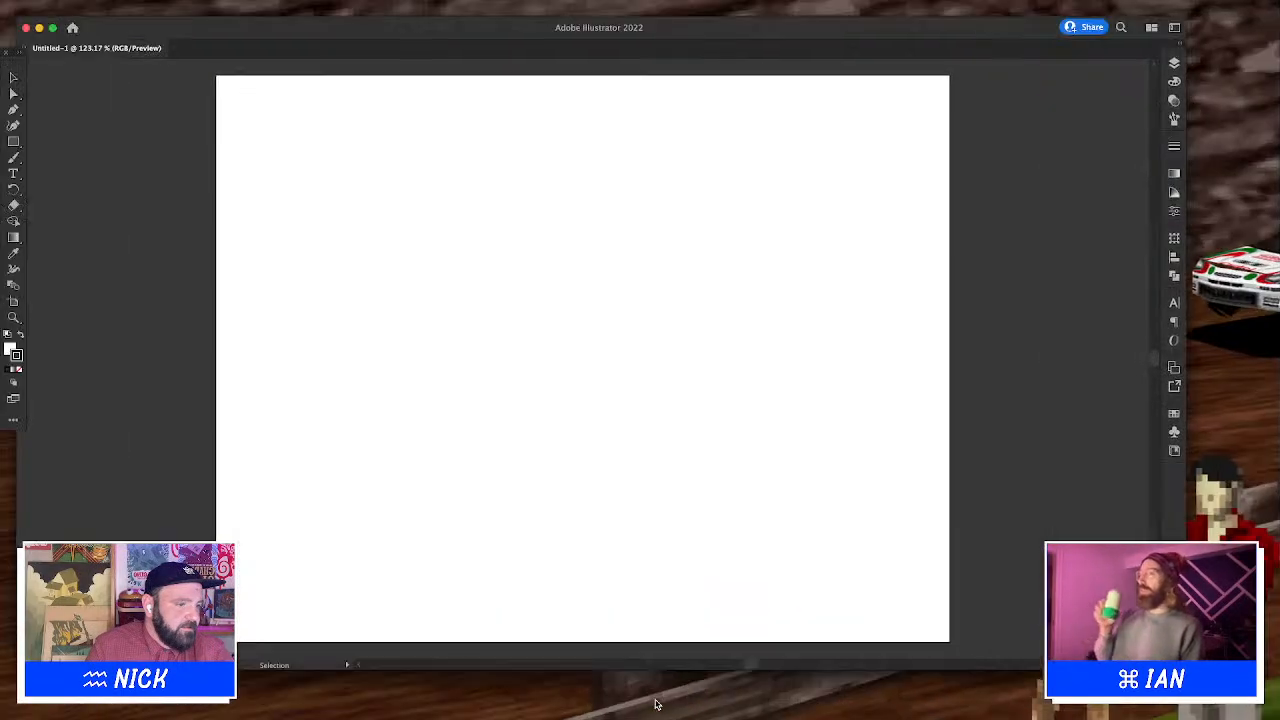
Paste the shopping cart icon onto the artboard and deselect it
key("super+v")
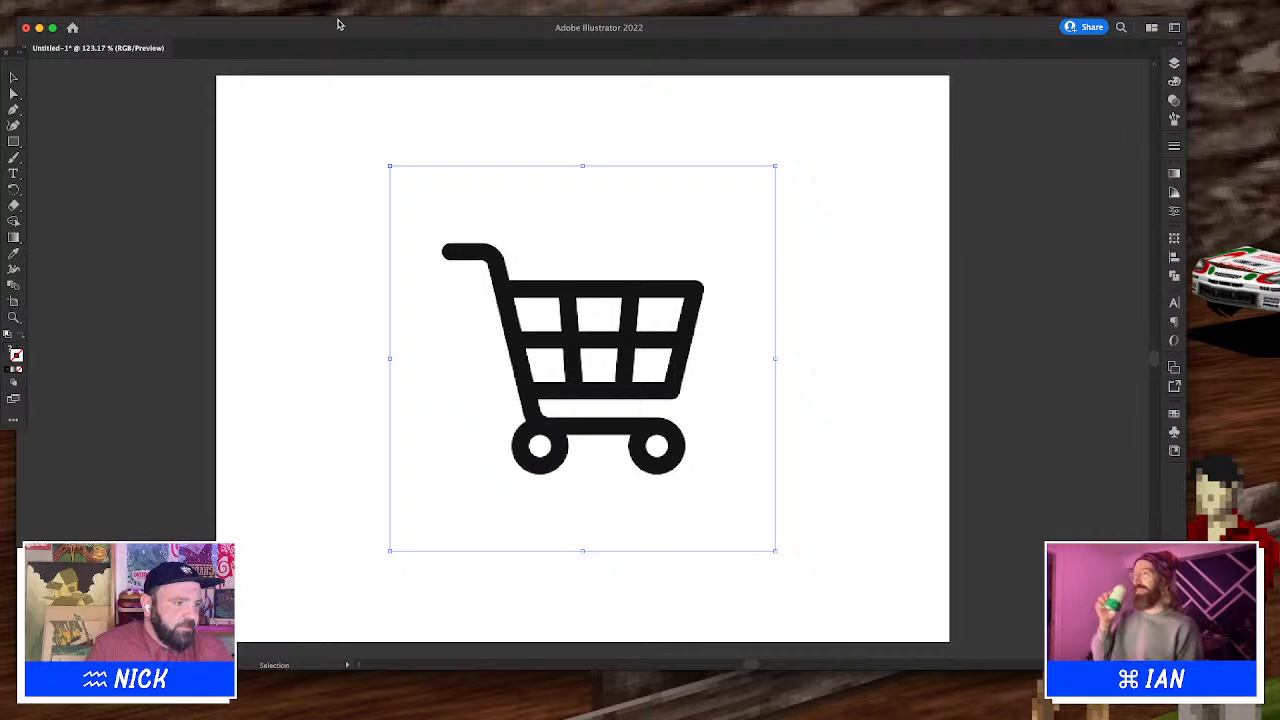
left_click(401, 133)
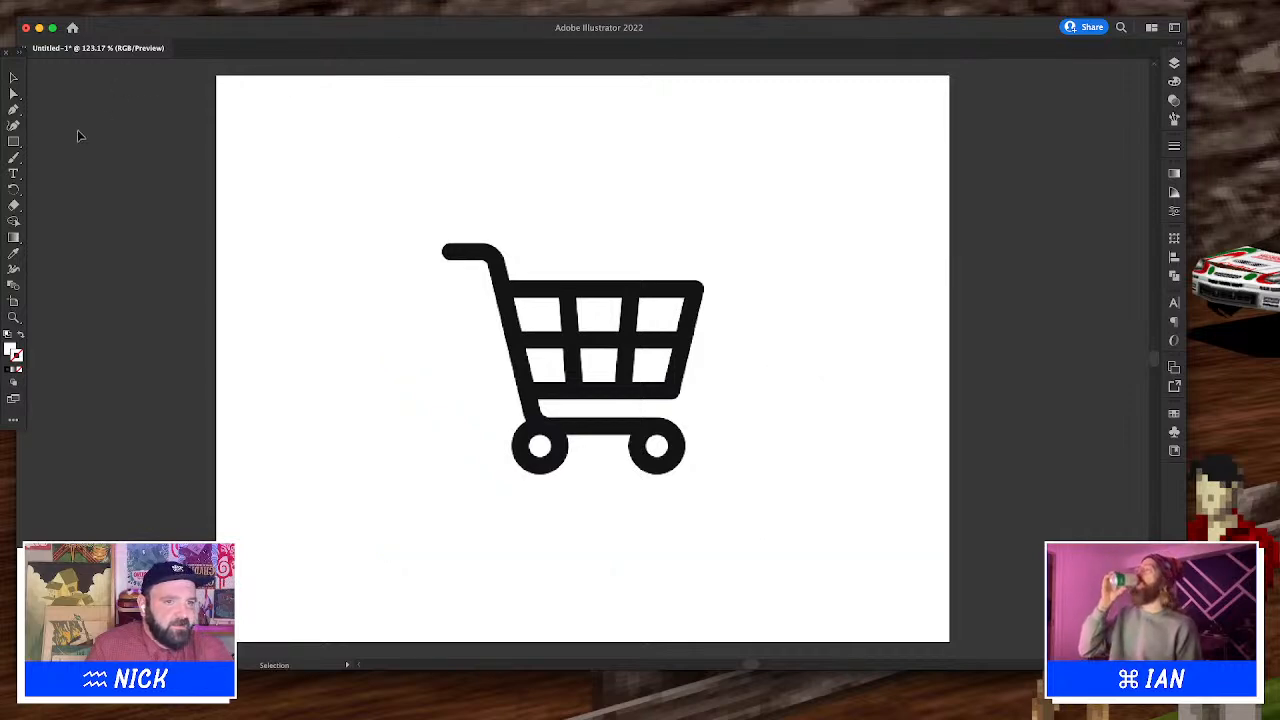
Trace the cart's basket with a rectangle reshaped into a trapezoid, then delete the original cart icon
left_click(14, 141)
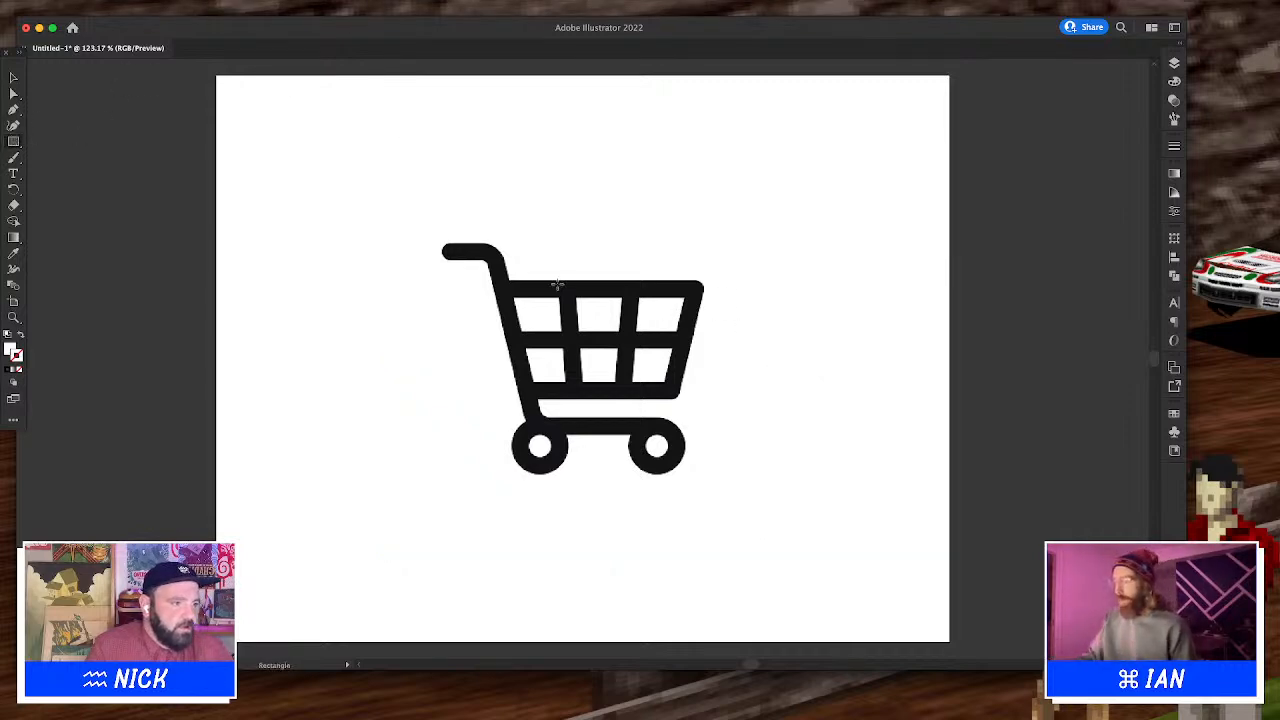
left_click_drag(501, 287, 673, 391)
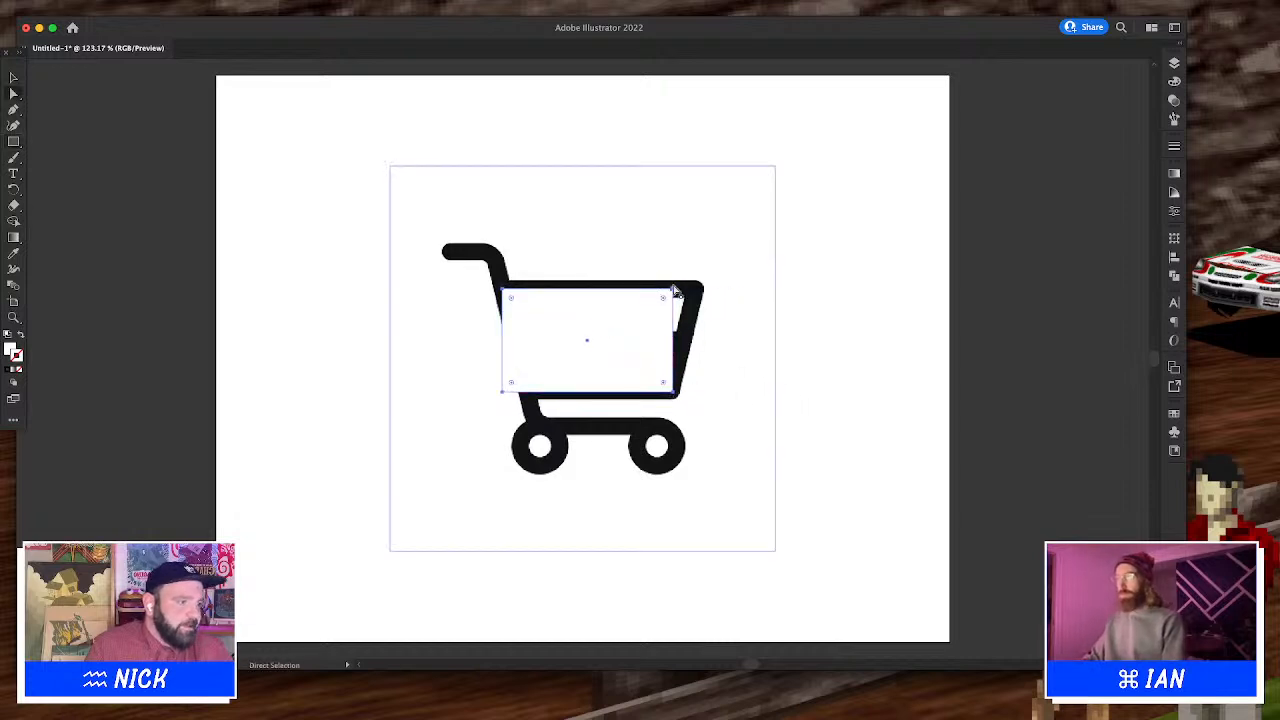
key("a")
left_click_drag(675, 296, 698, 297)
left_click_drag(503, 393, 531, 400)
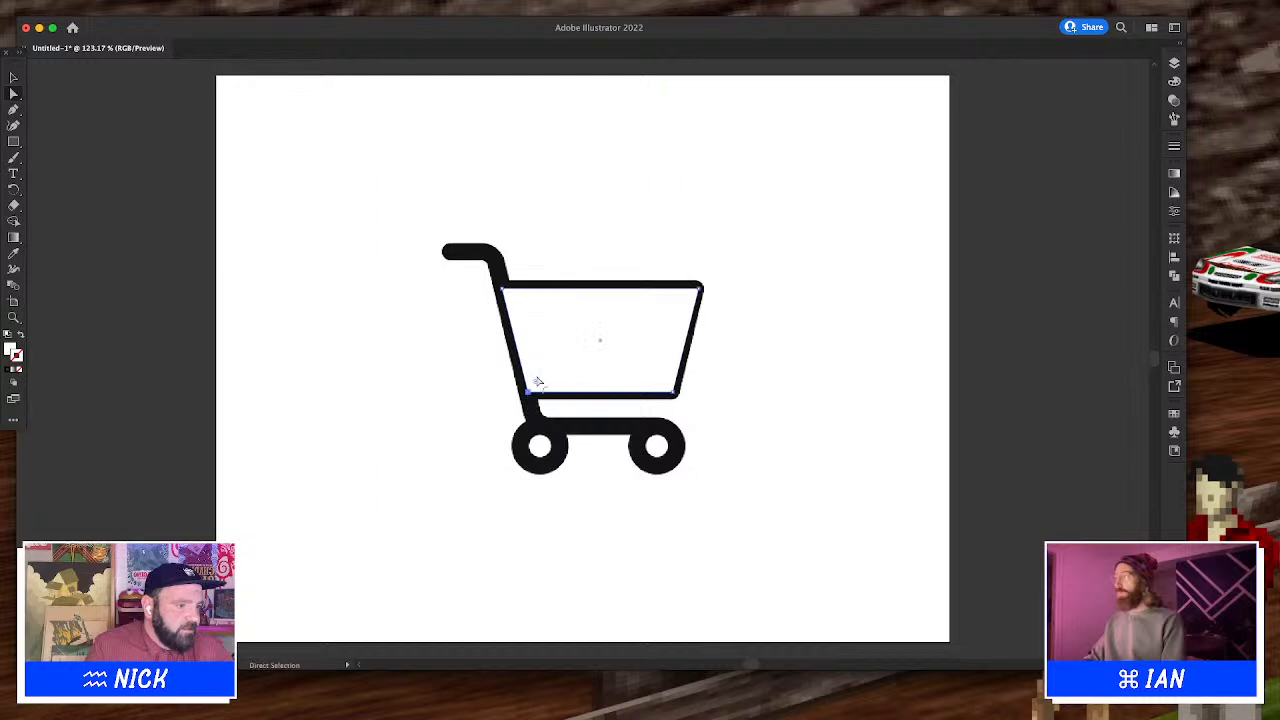
left_click(639, 428)
key("Delete")
left_click(614, 349)
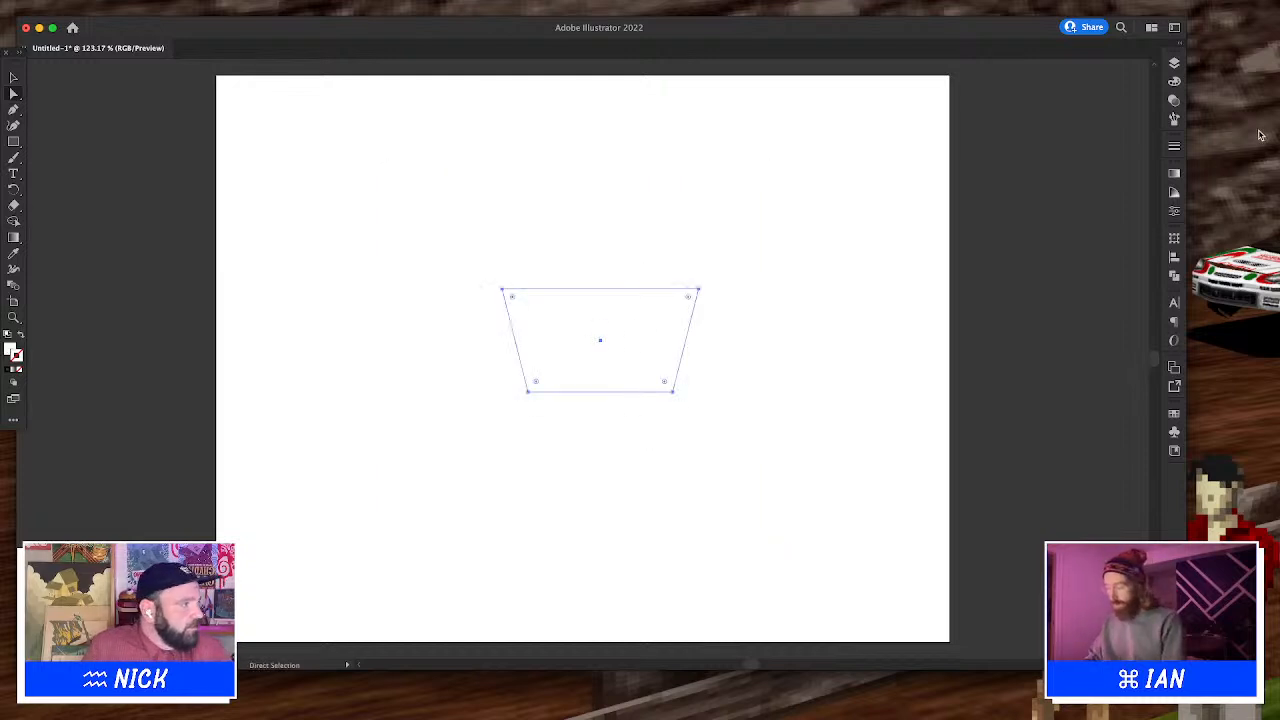
Give the trapezoid basket no fill and a black stroke
left_click(1174, 80)
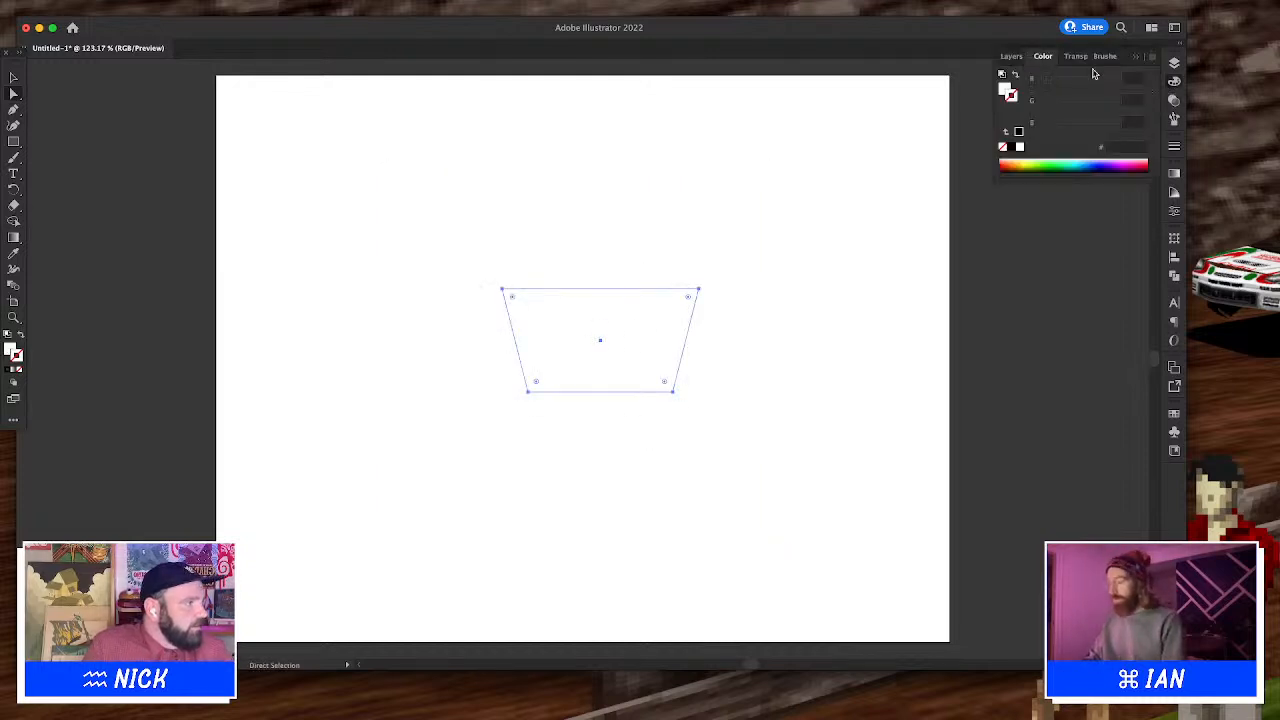
left_click(1018, 132)
double_click(1004, 96)
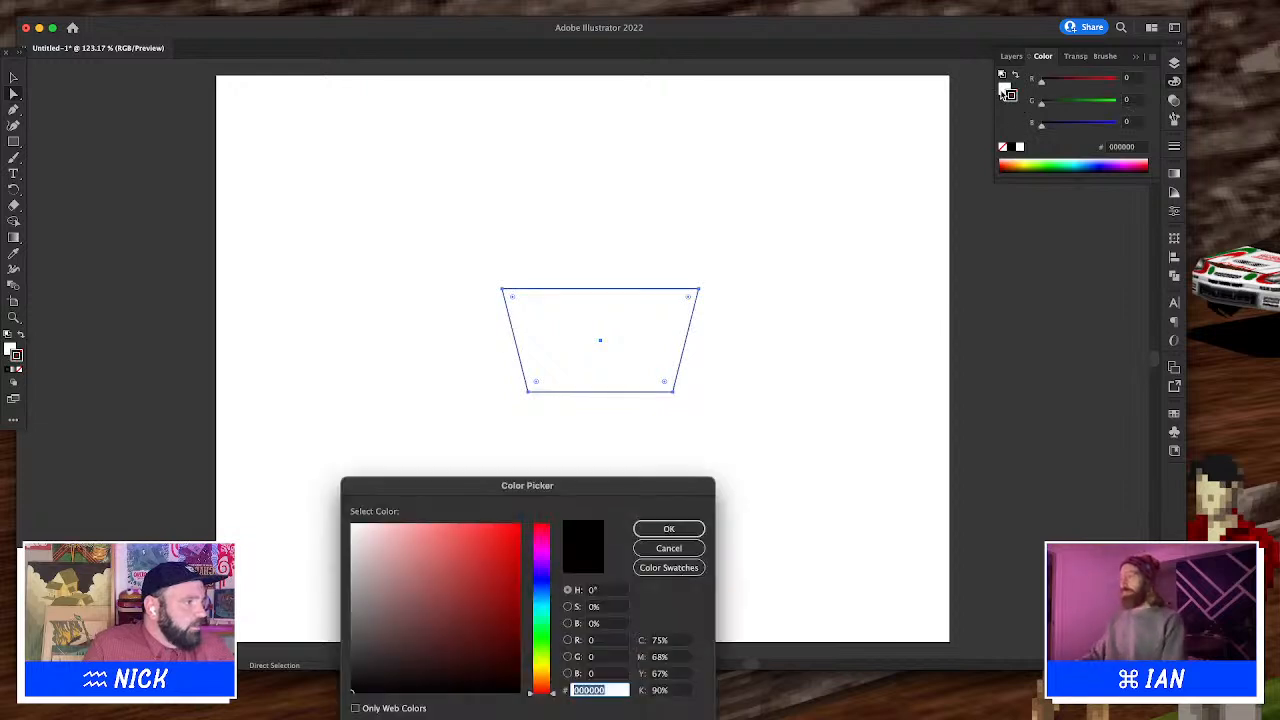
key("Escape")
left_click(1003, 148)
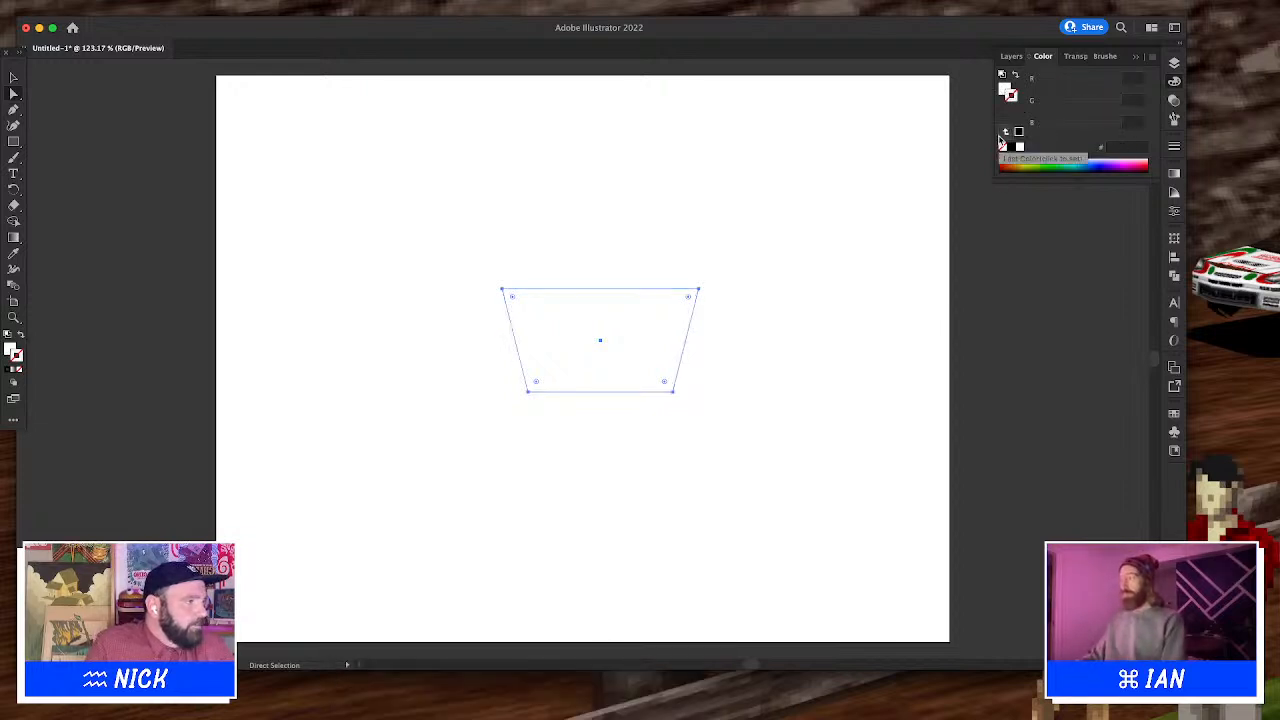
key("super+z")
key("x")
left_click(1003, 148)
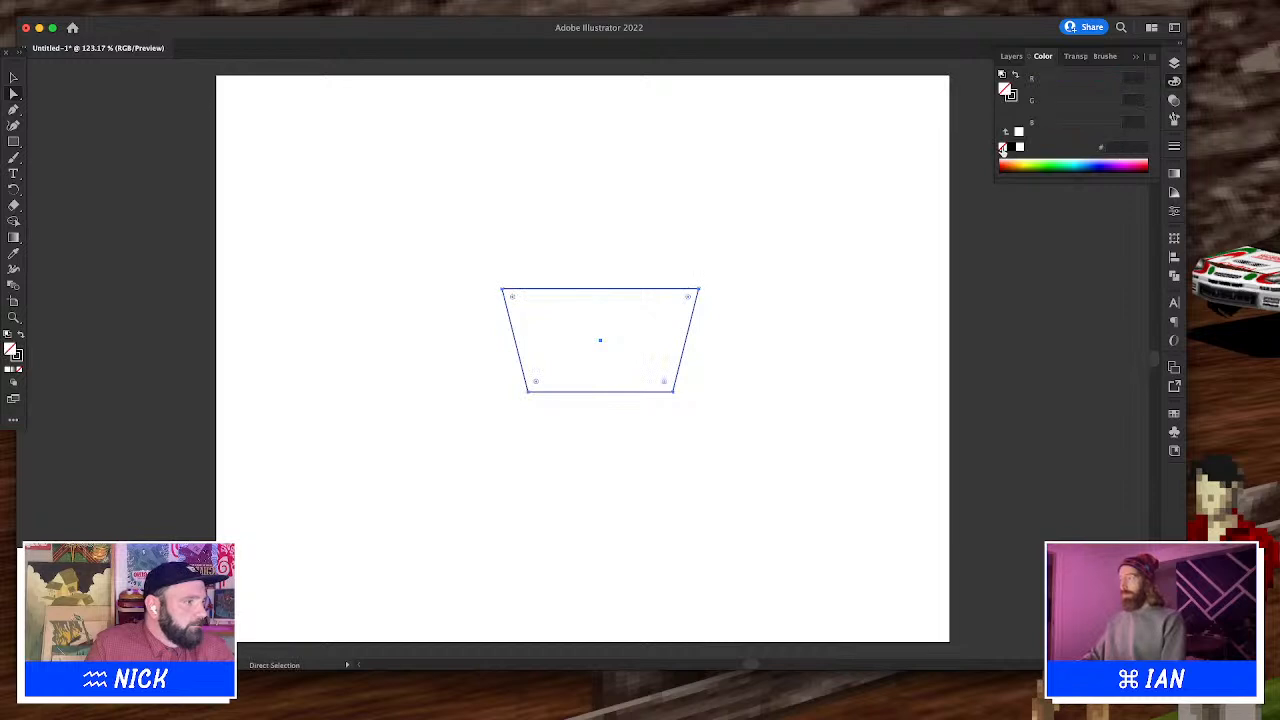
key("b")
left_click(777, 233)
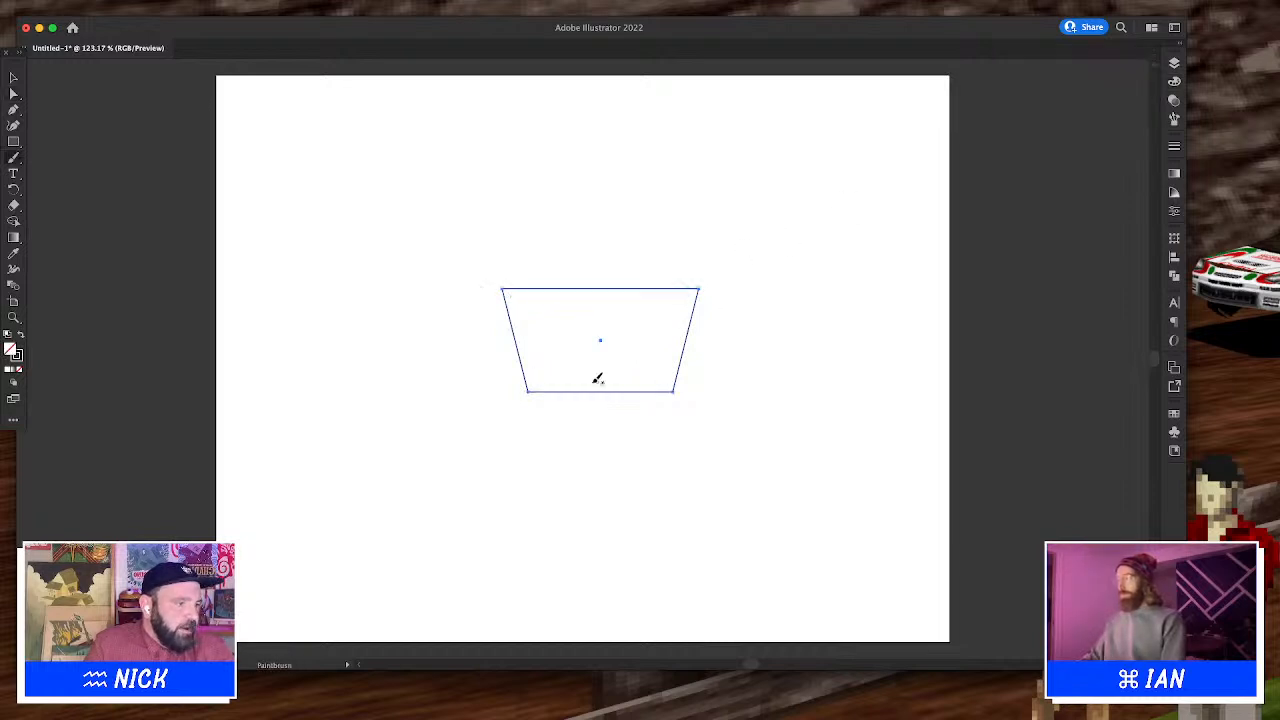
key("a")
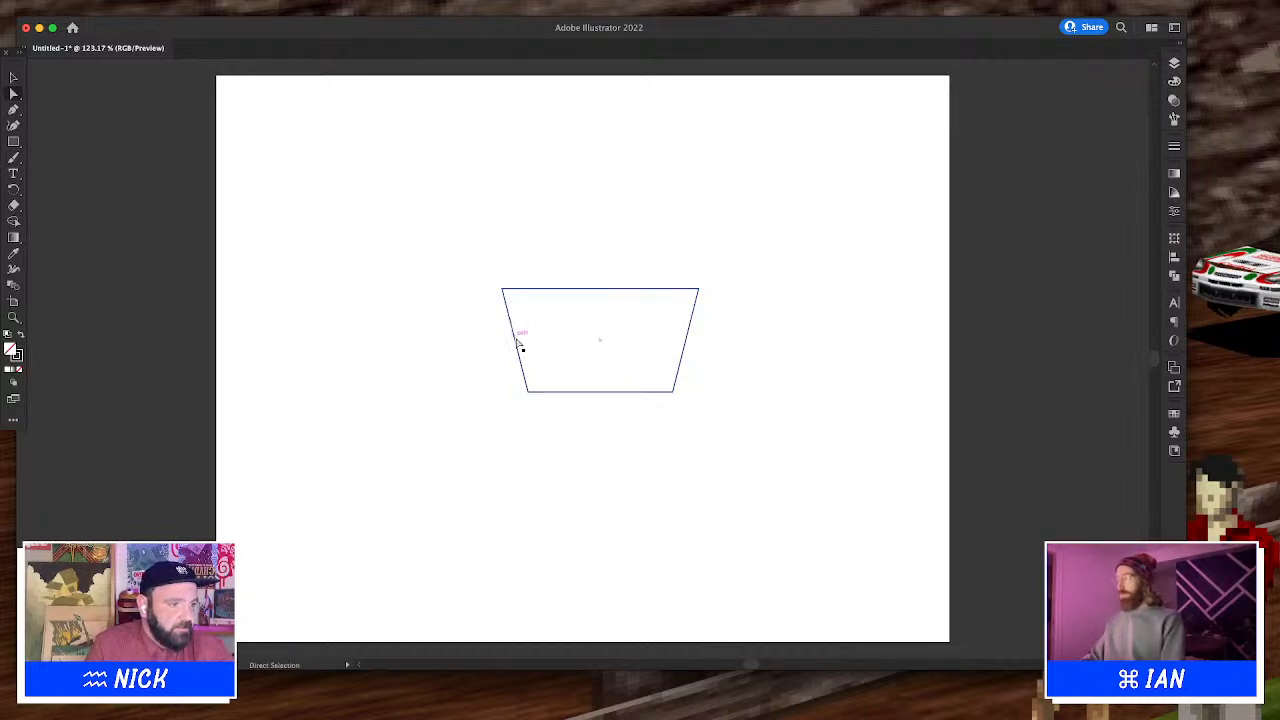
Extend the basket's left side downward and draw a horizontal base line beneath it with the Pen tool
left_click(526, 403)
left_click(524, 391)
key("v")
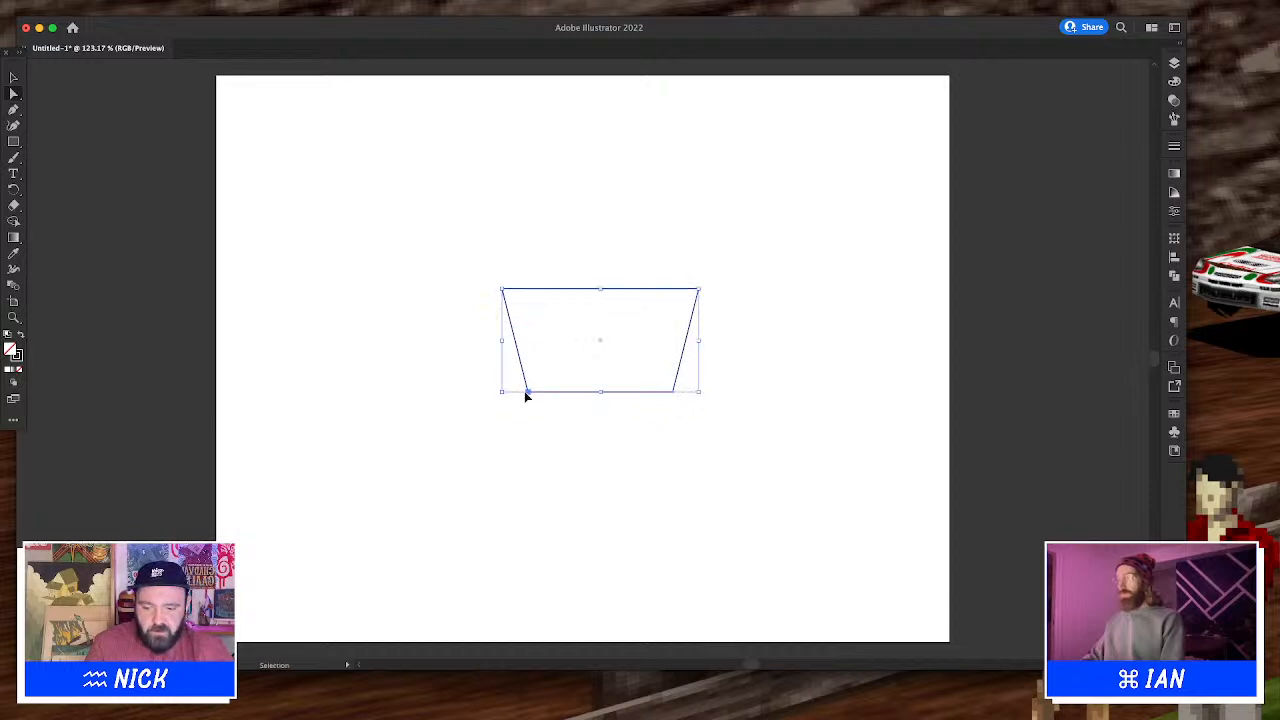
left_click_drag(501, 289, 540, 433)
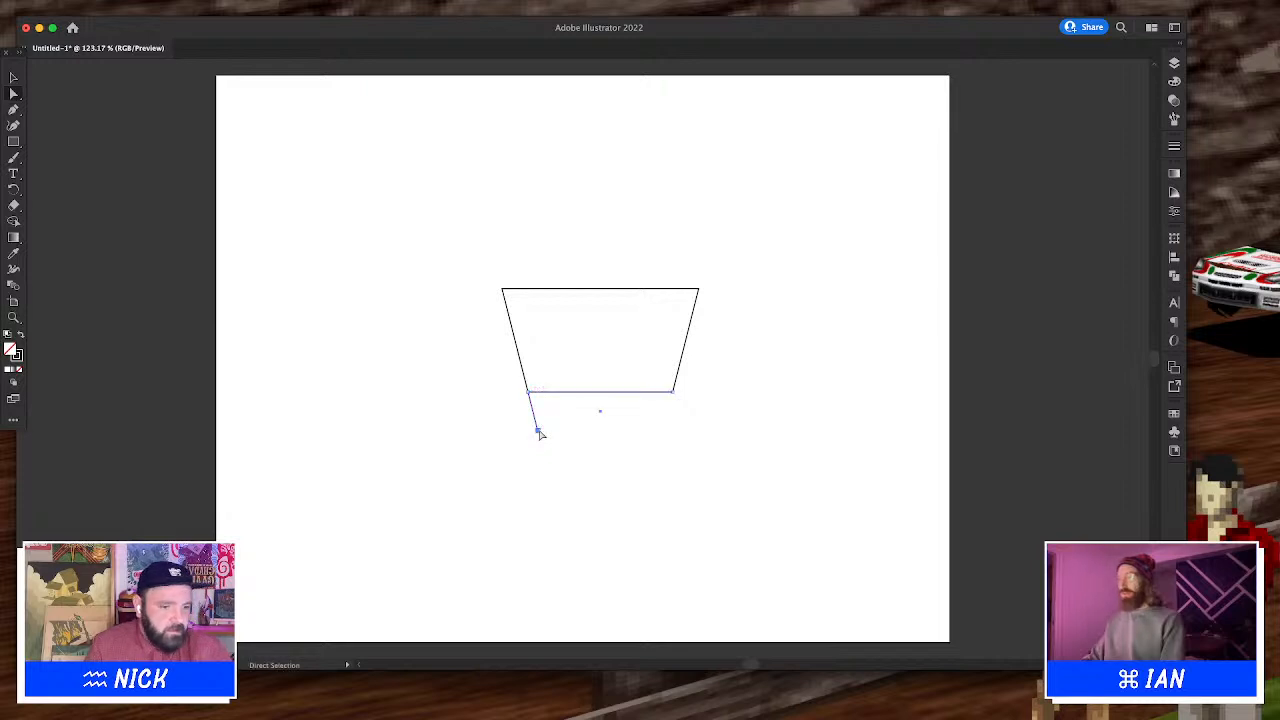
key("p")
left_click(539, 431)
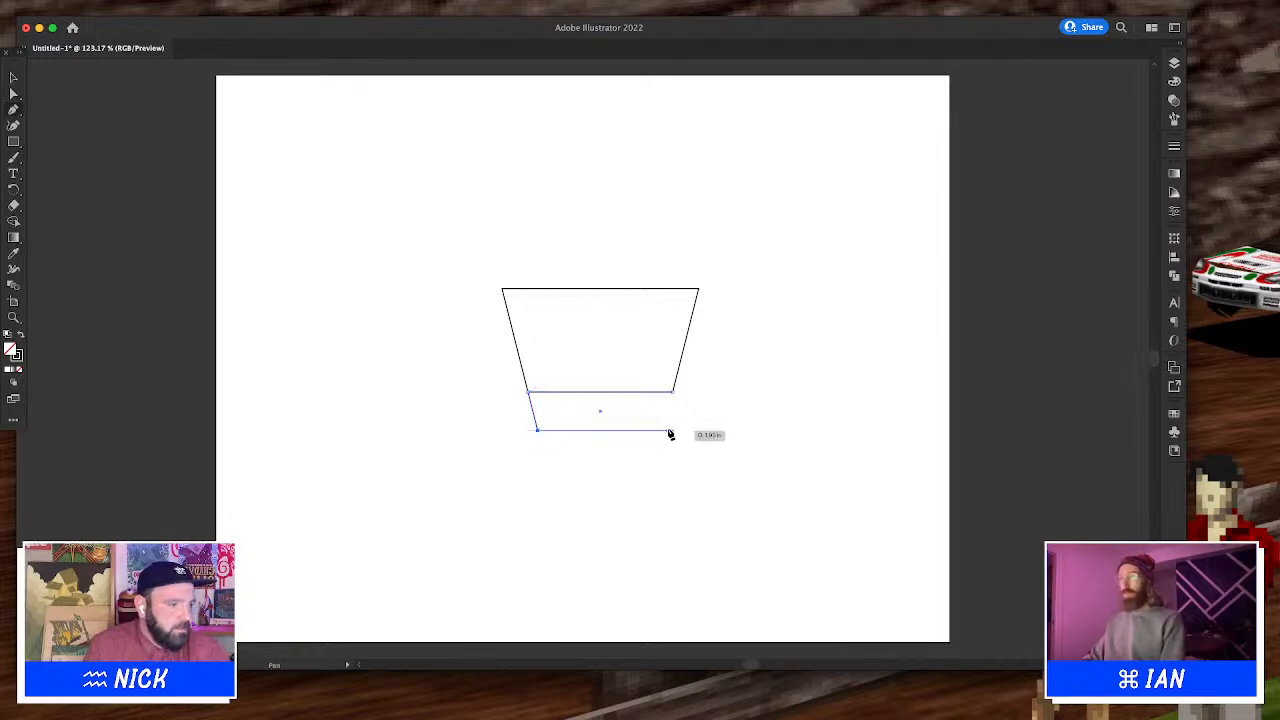
left_click(748, 426, "super")
left_click(748, 426)
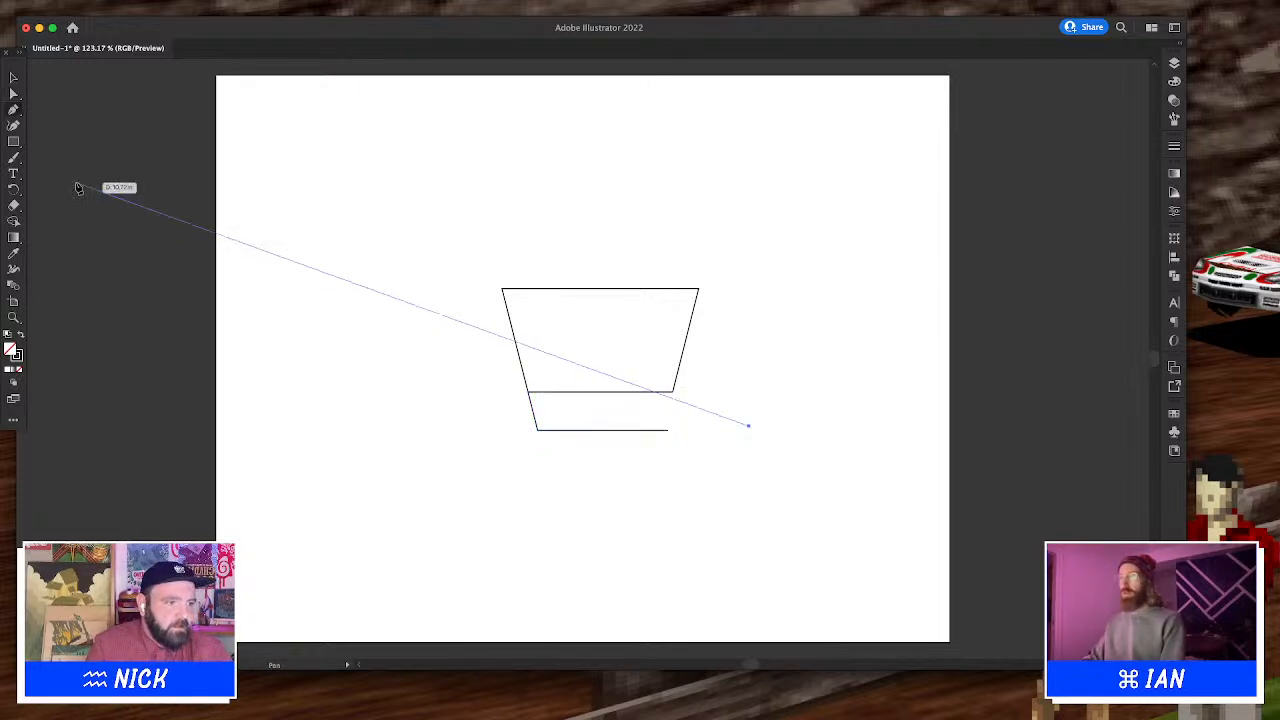
key("Escape")
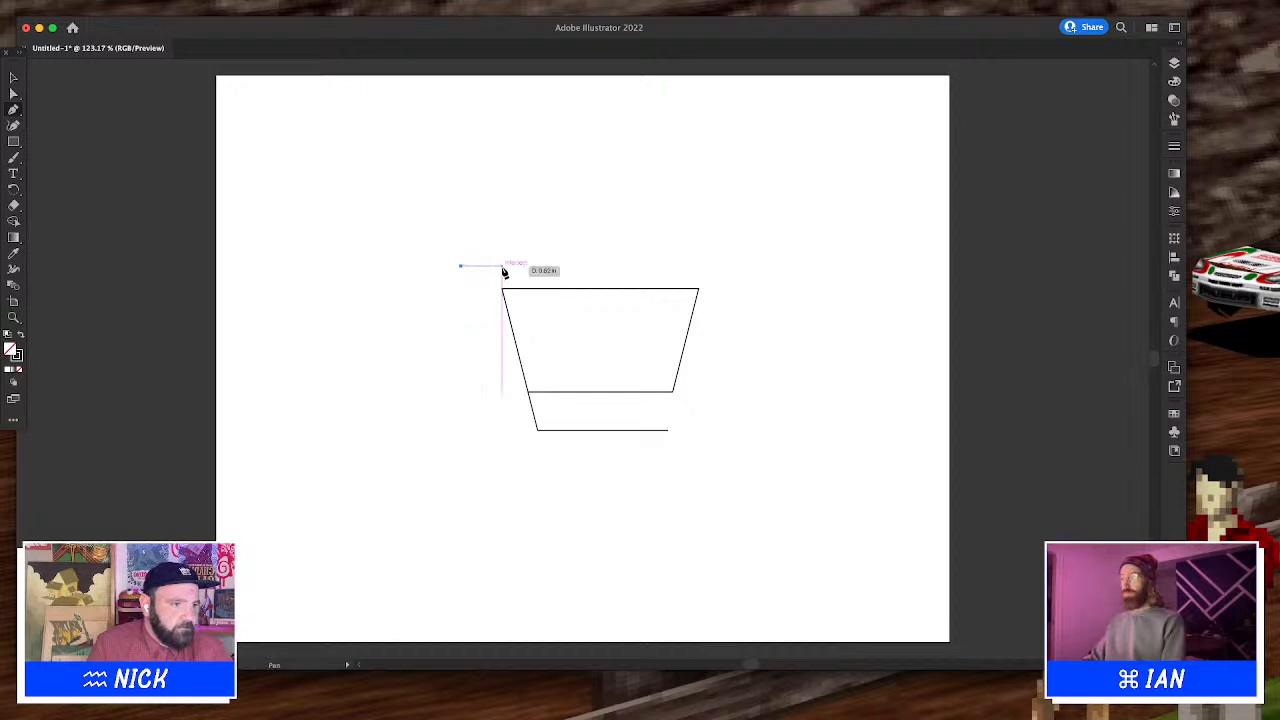
Draw the short handle segment at the basket's top-left corner and adjust its anchor
left_click(503, 267)
key("a")
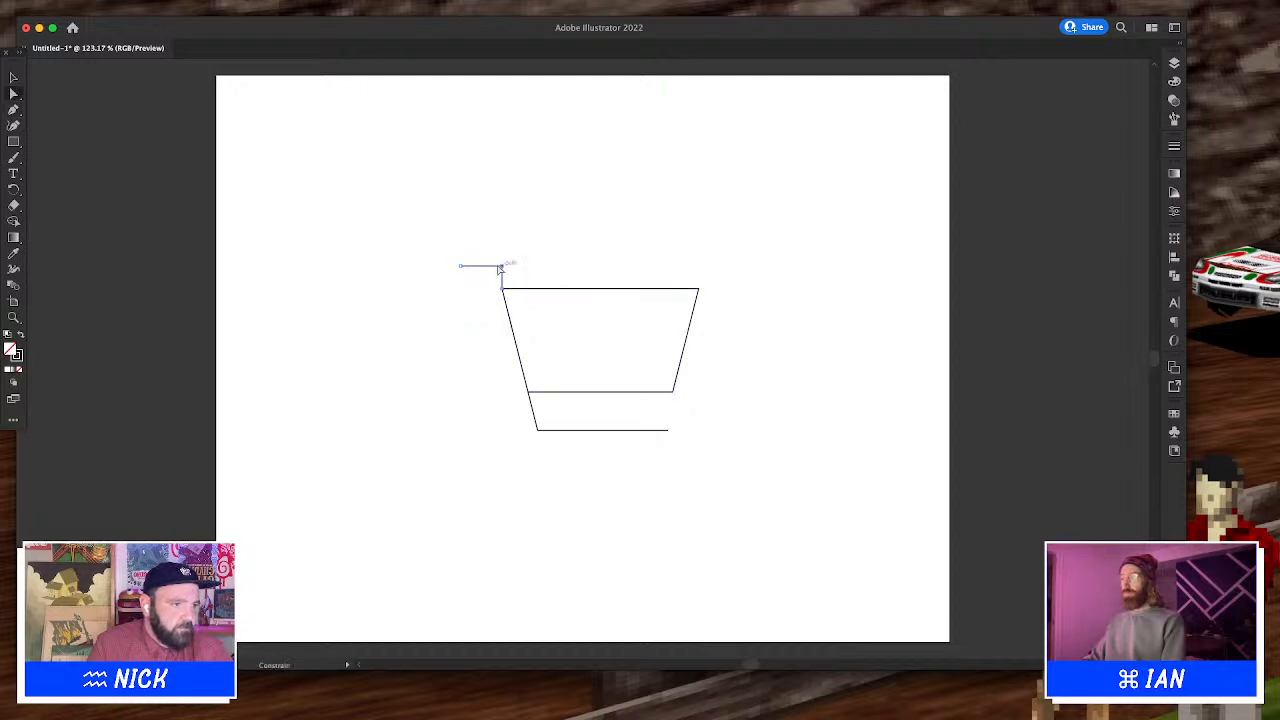
left_click(501, 267)
left_click_drag(501, 267, 492, 267)
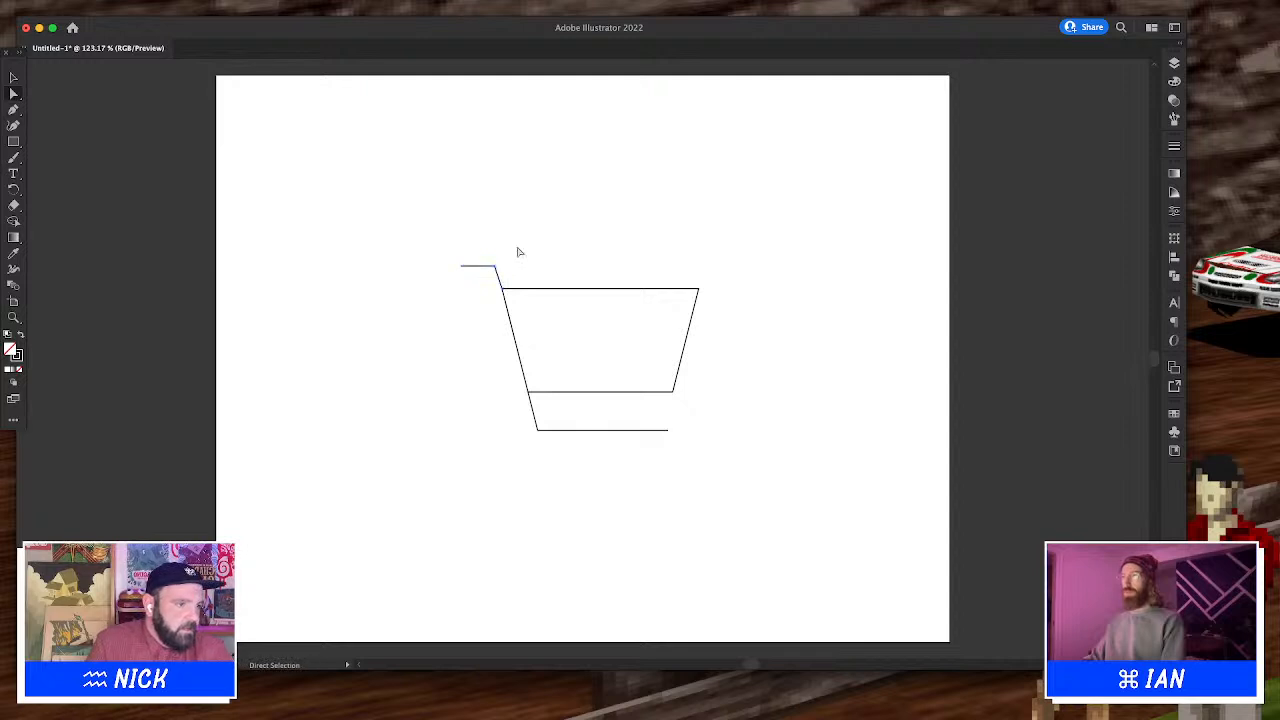
Draw two small circles under the base line as the cart's wheels
left_click_drag(11, 144, 52, 152)
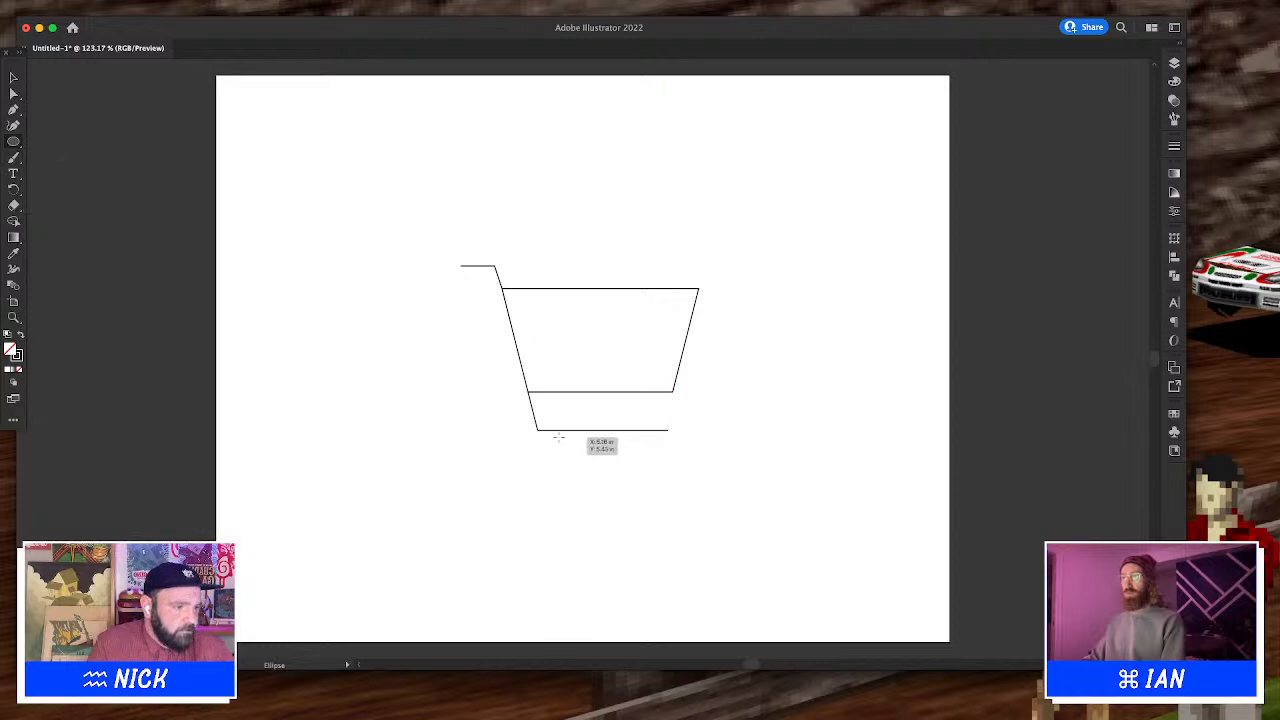
mouse_move(538, 434)
left_mouse_down()
mouse_move(583, 480)
mouse_move(563, 446)
mouse_move(650, 447)
left_mouse_up()
key("b")
key("v")
left_click(762, 278)
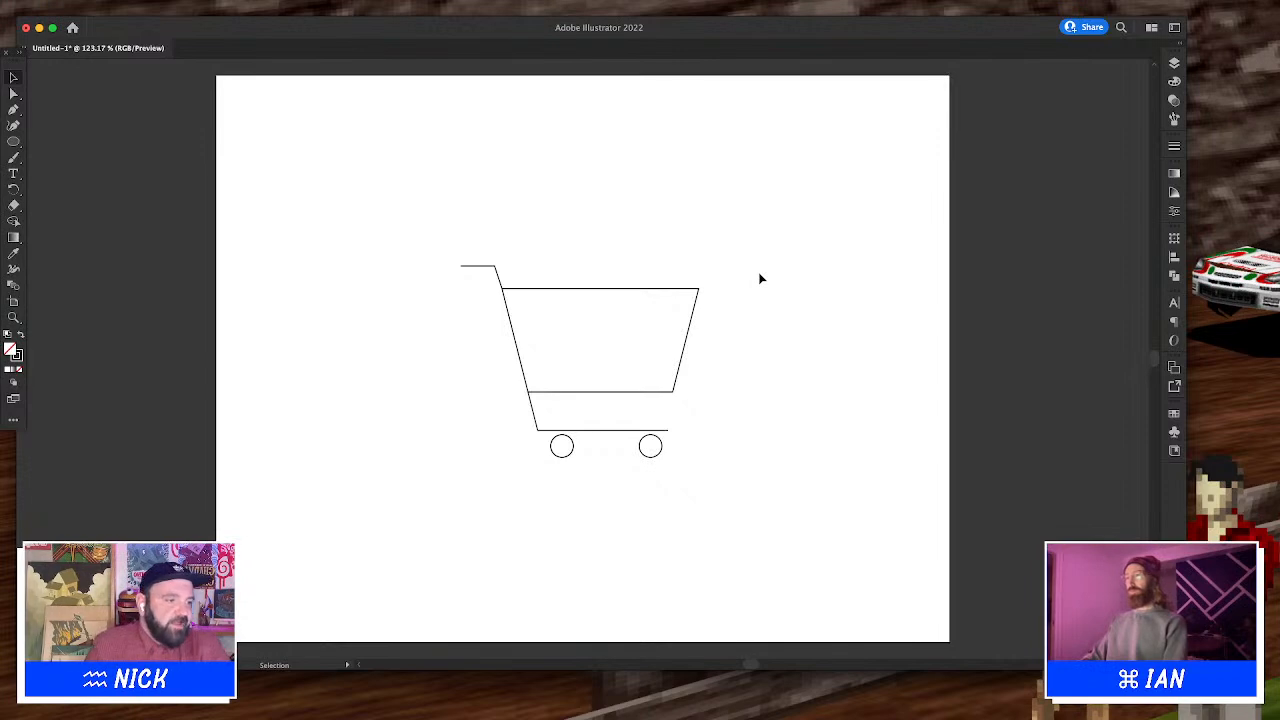
Give the cart's basket, handle and base line a 20 pt stroke with round caps and round joins
left_click_drag(688, 284, 404, 377)
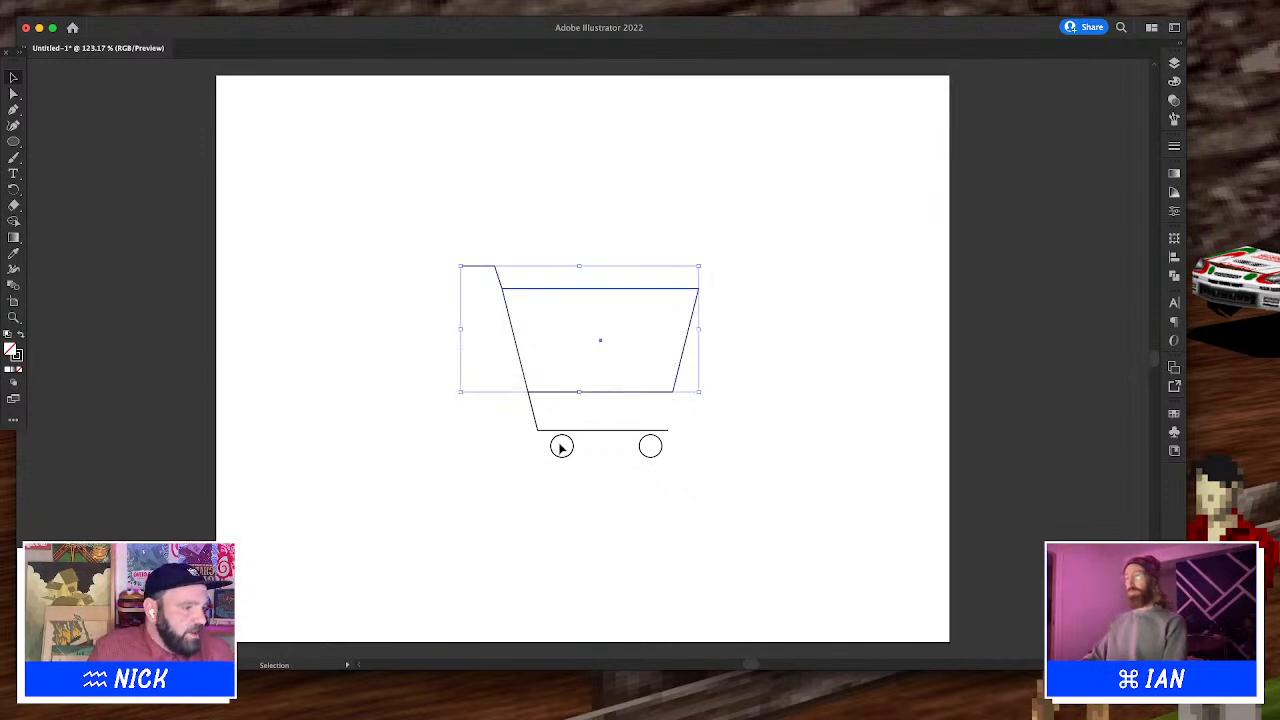
left_click(595, 429, "shift")
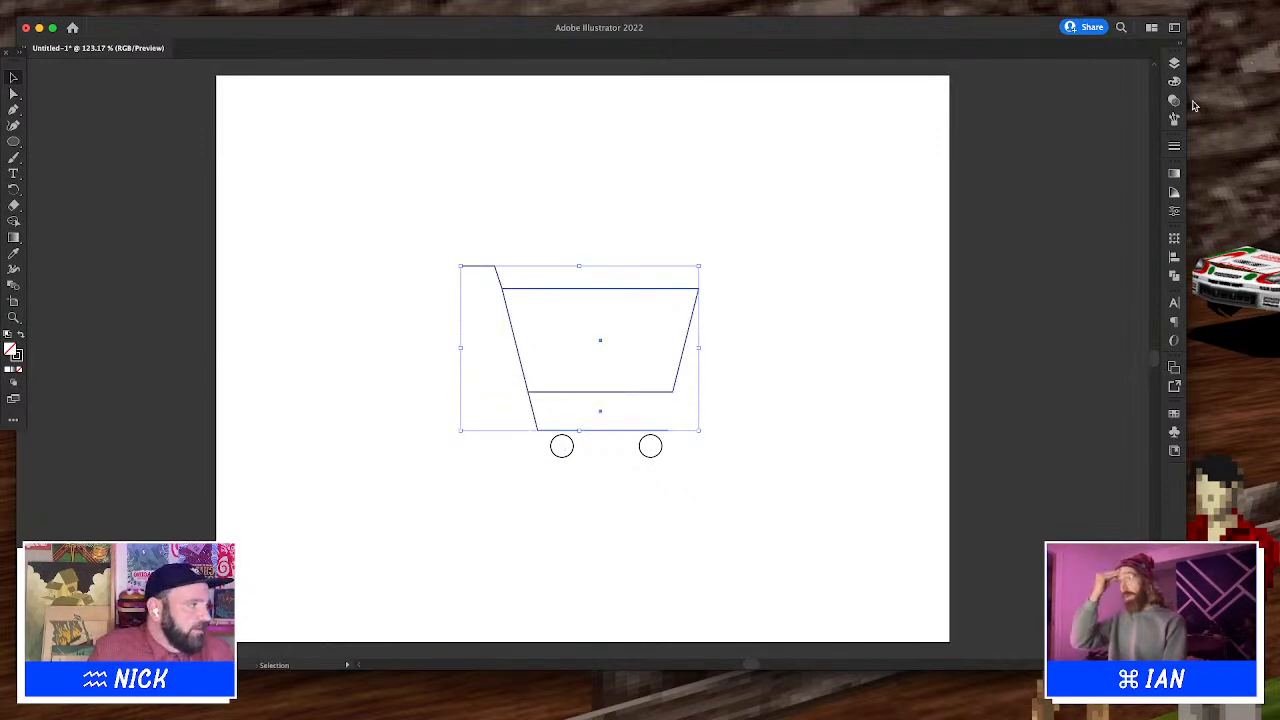
left_click(1175, 144)
left_click(1070, 160)
type("10")
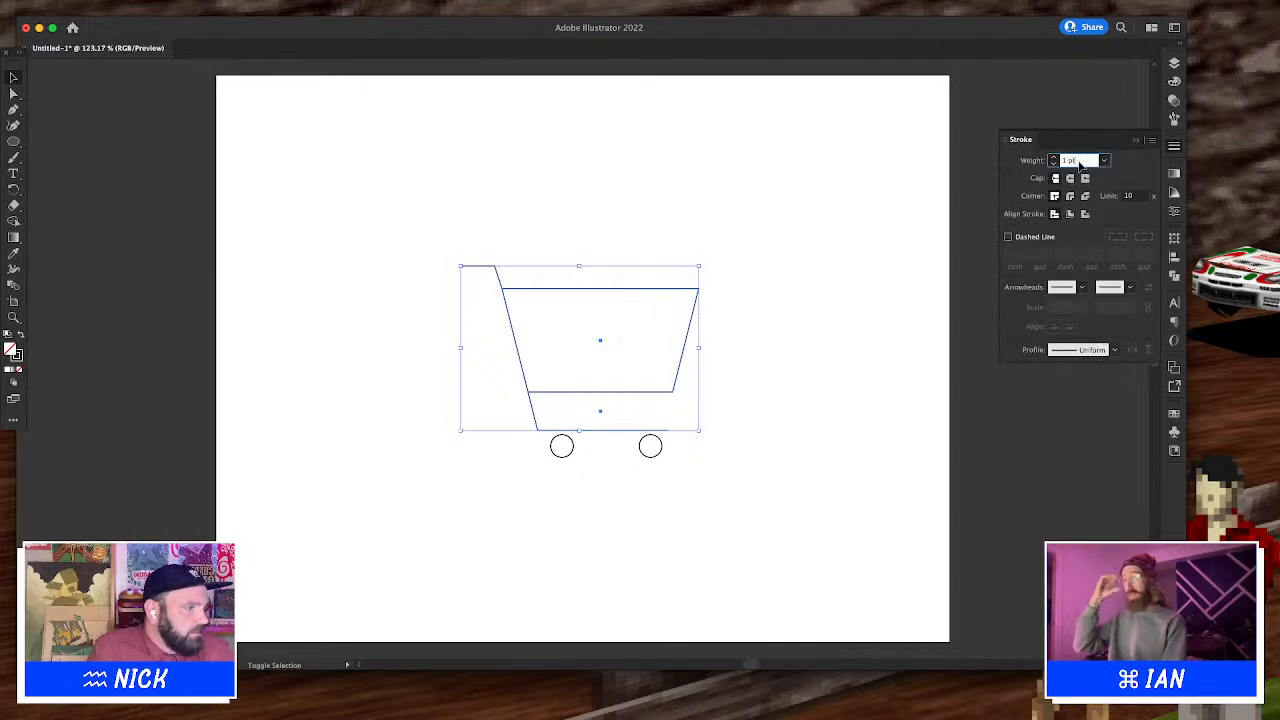
key("Return")
type("20")
key("Return")
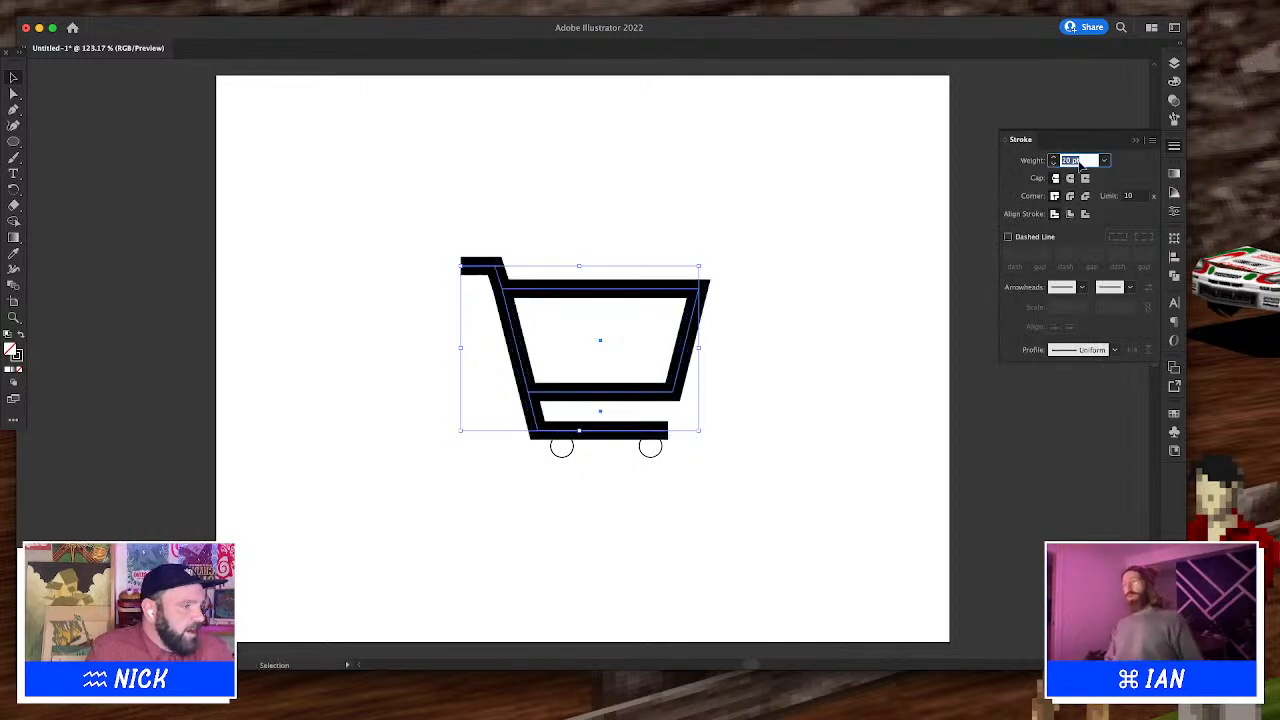
left_click(1070, 213)
left_click(1056, 212)
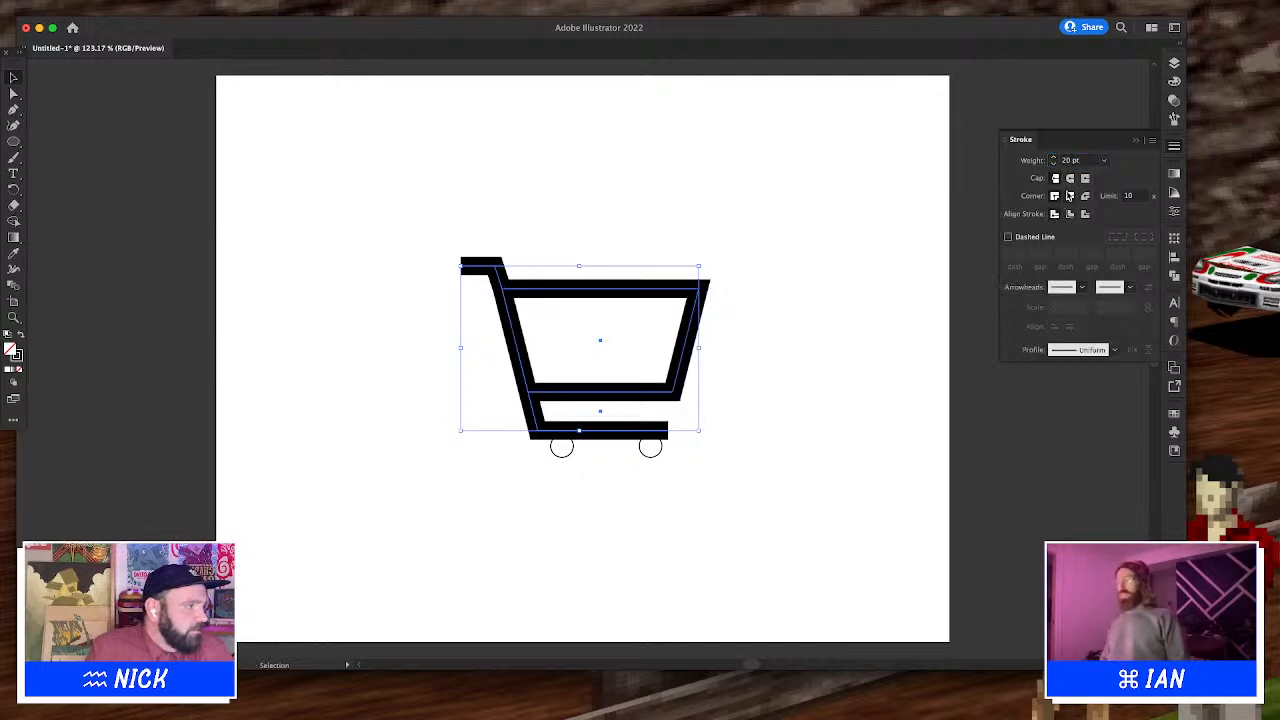
left_click(1069, 195)
left_click(1070, 178)
left_click(785, 192)
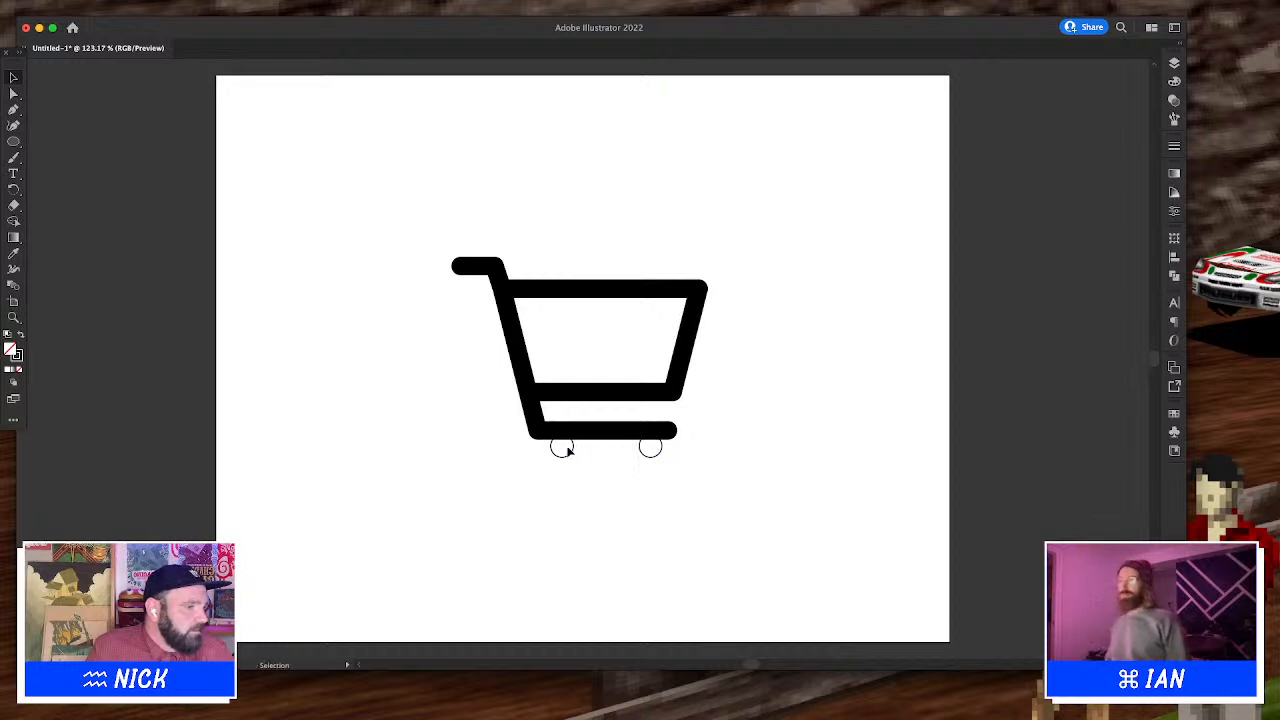
Apply the frame's stroke style to both wheels with the Eyedropper and nudge them down
left_click(567, 451)
left_click(645, 453, "shift")
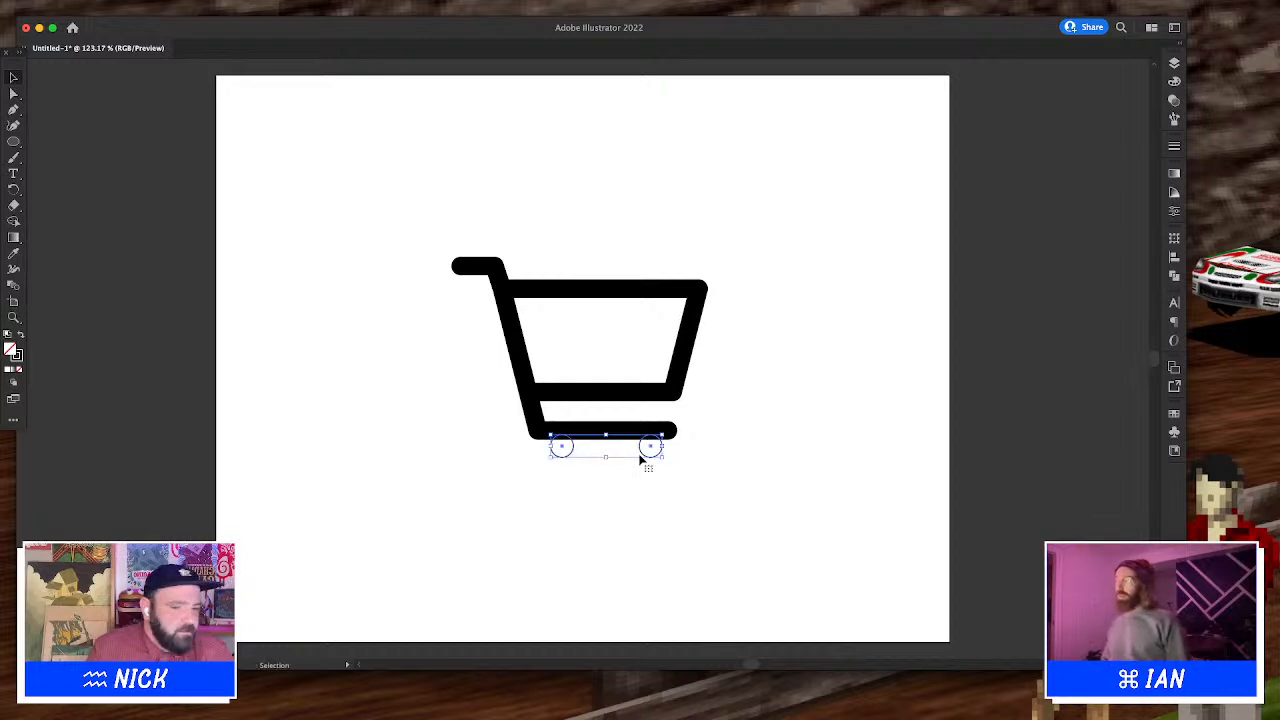
key("i")
left_click(680, 378)
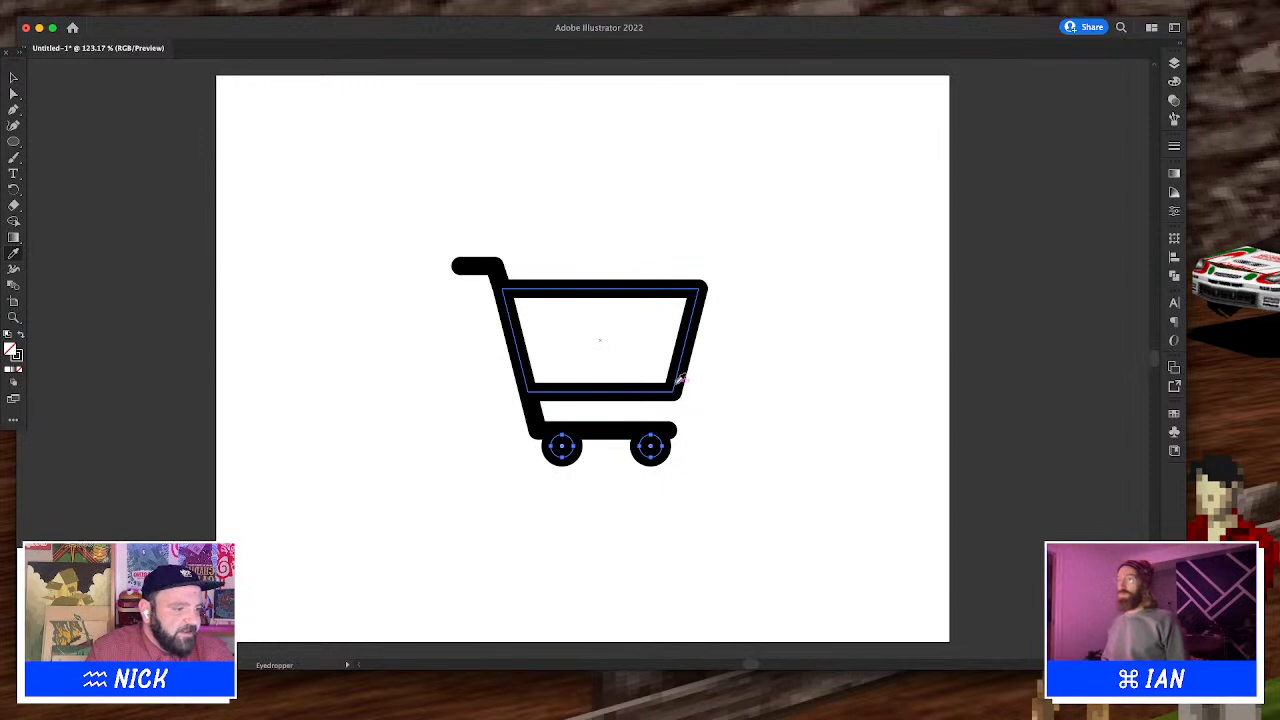
key("v")
key("shift+Down")
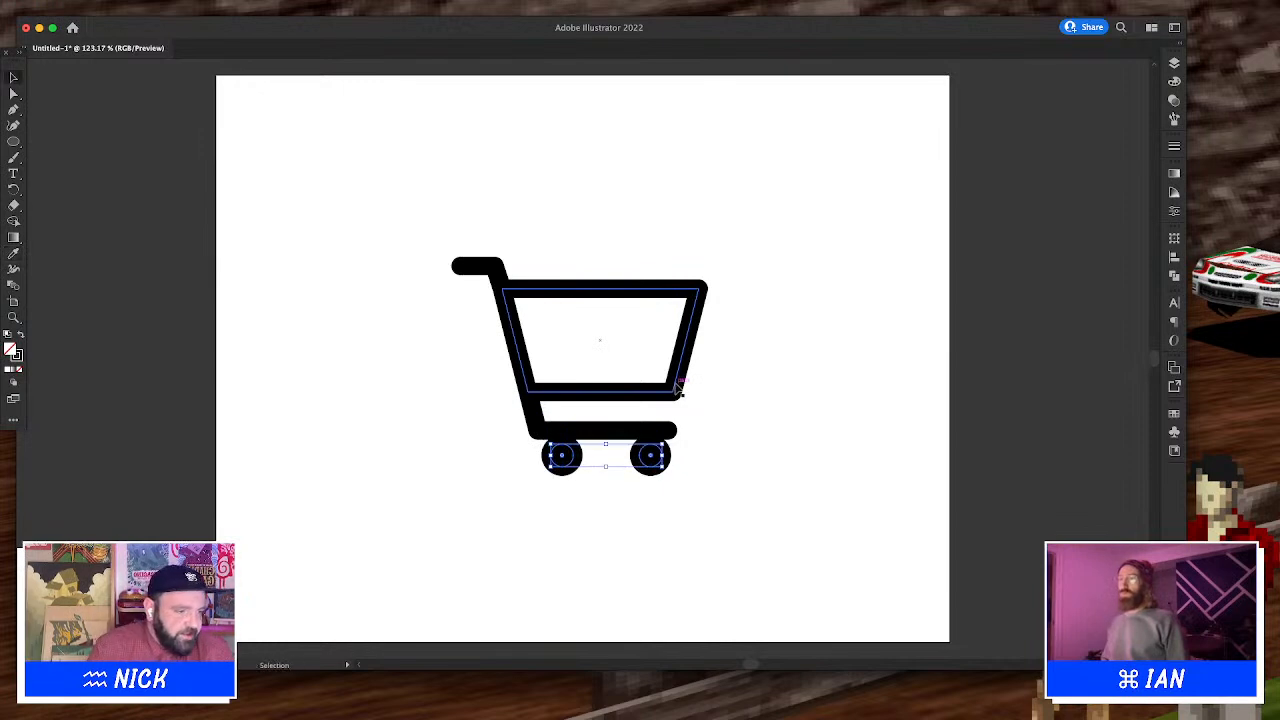
Reposition the right wheel under the end of the cart's base line
left_click_drag(668, 474, 702, 484)
left_click(710, 474)
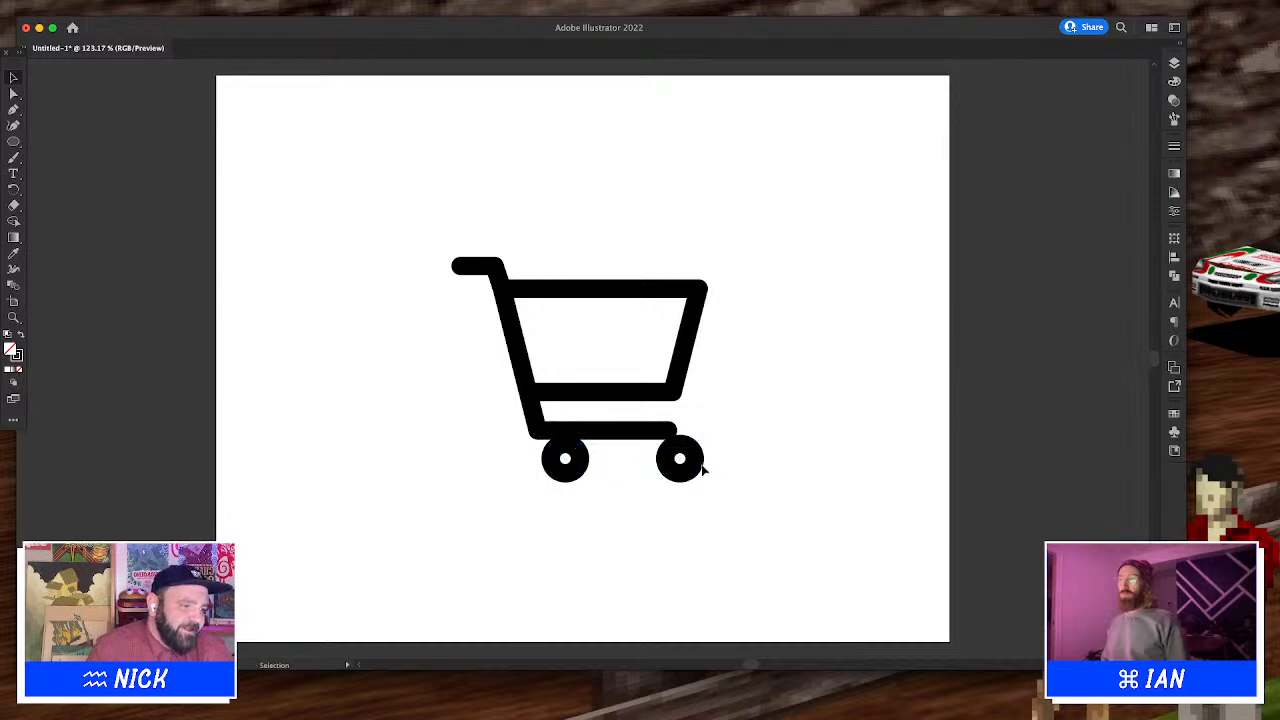
mouse_move(676, 468)
left_mouse_down()
mouse_move(664, 468)
mouse_move(686, 466)
mouse_move(694, 432)
mouse_move(654, 462)
left_mouse_up()
key("v")
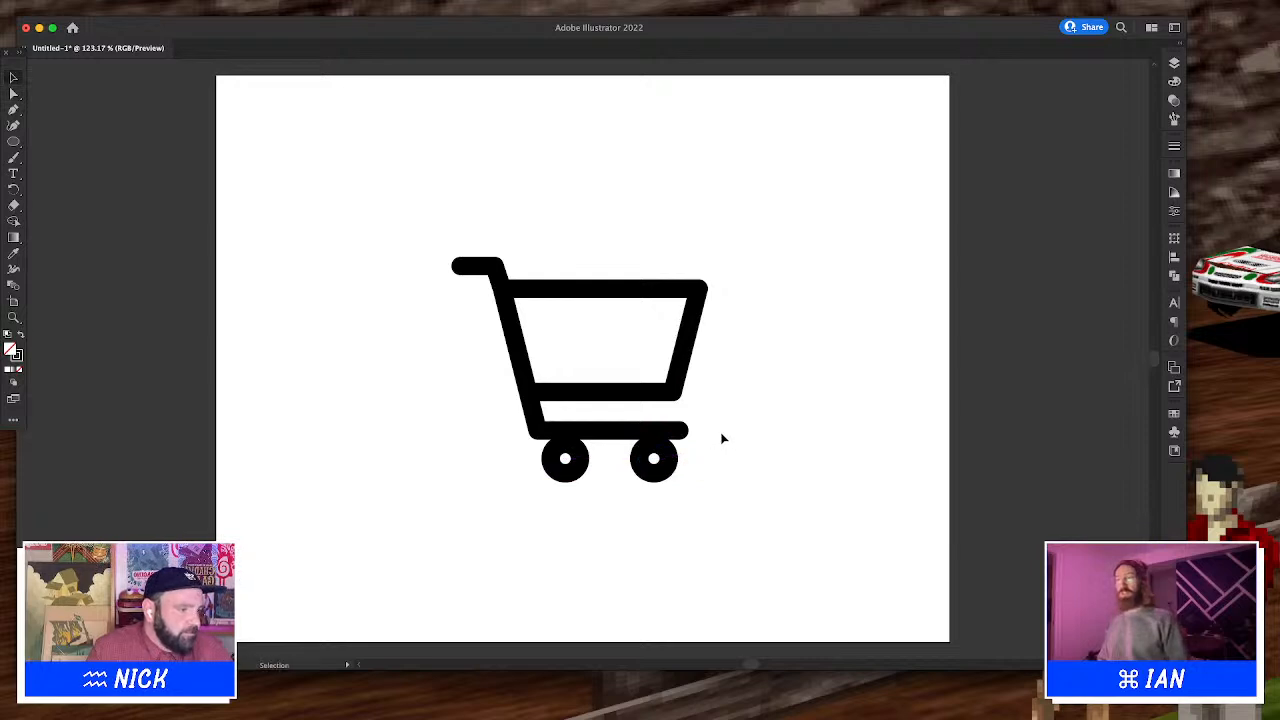
Copy the basket's bottom edge and nudge the copy up near the basket's top as a crossbar
left_click_drag(720, 352, 473, 200)
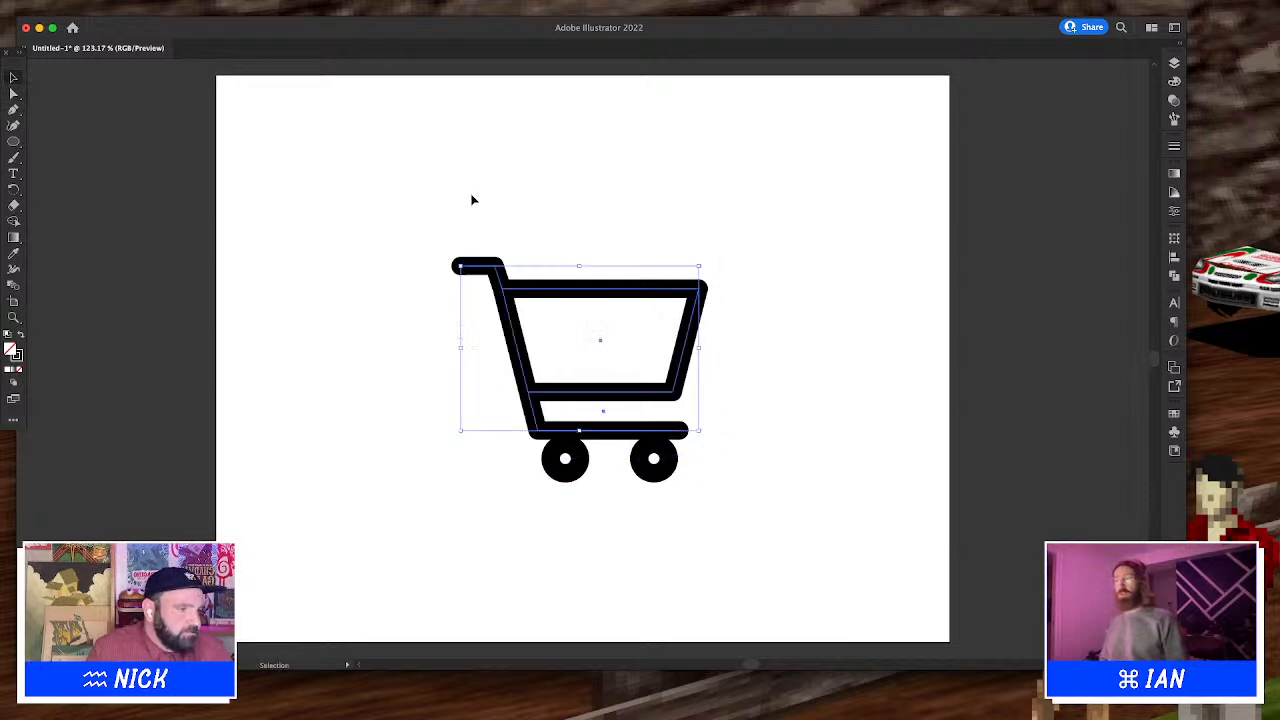
left_click(550, 203)
key("a")
left_click(620, 393)
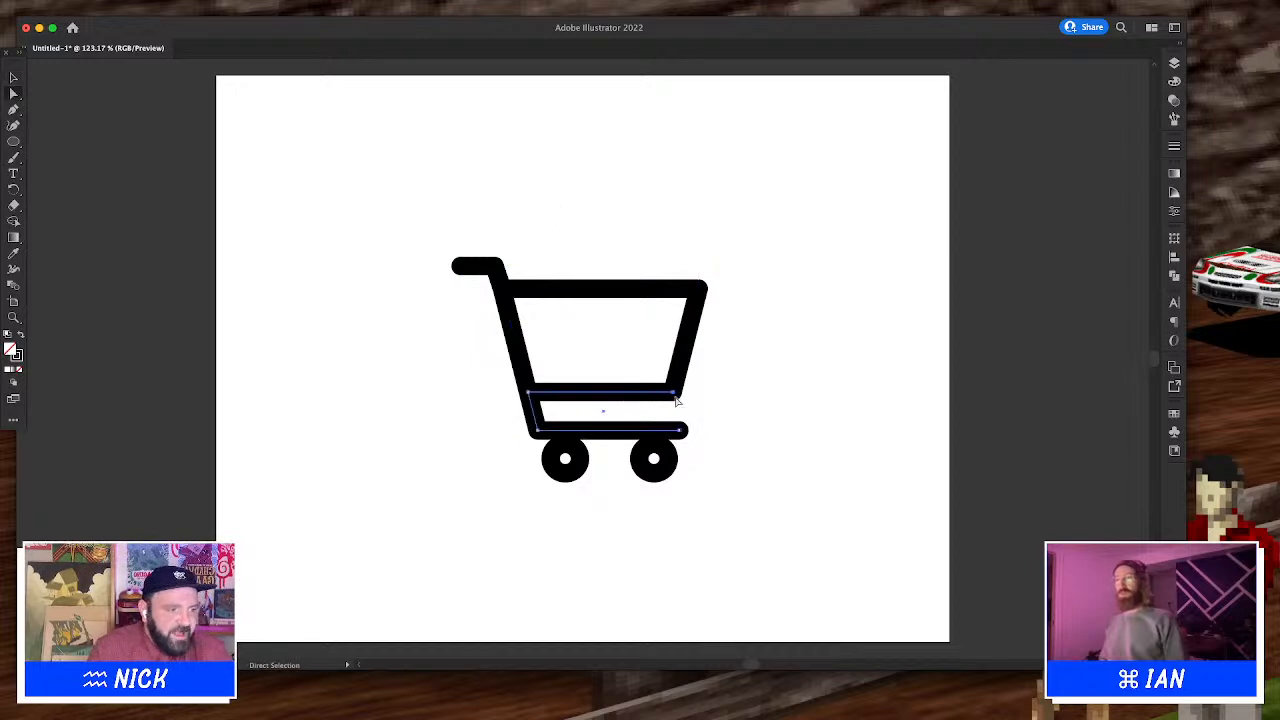
key("Up")
key("Up")
key("Up")
key("Up")
key("Up")
key("Up")
key("Up")
key("Up")
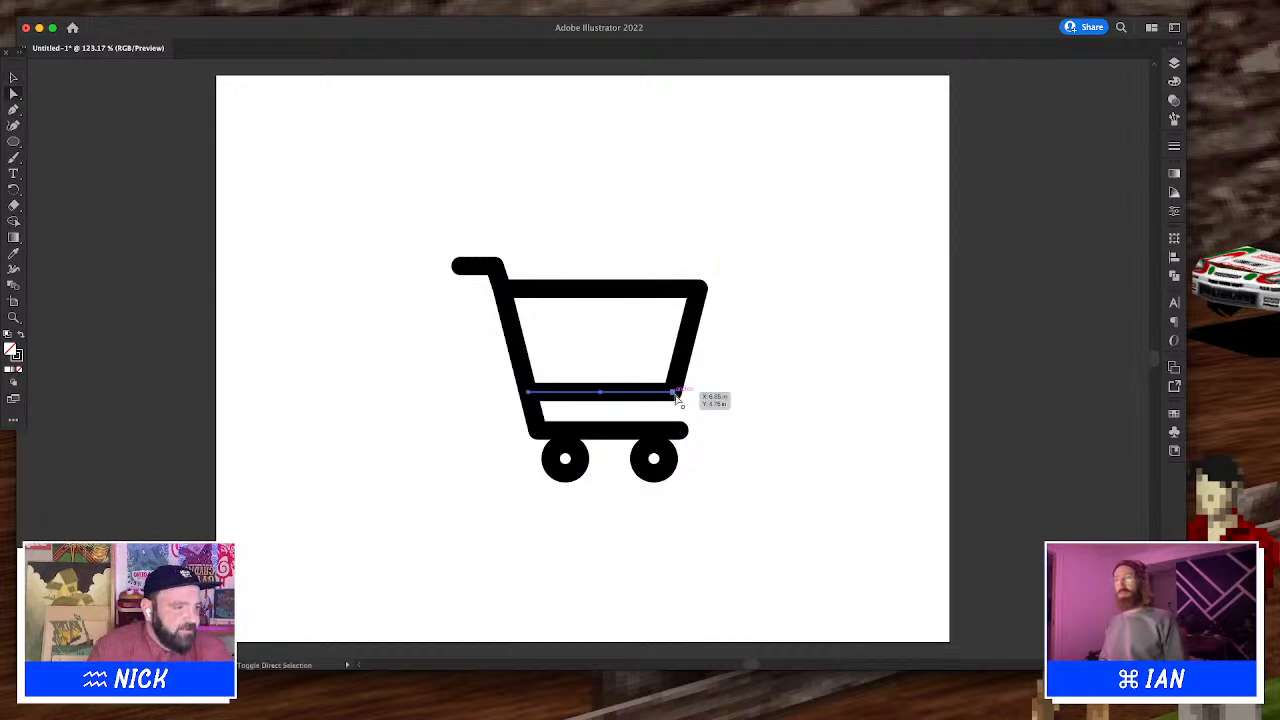
key("Up")
key("Up")
key("Up")
key("Up")
key("Up")
key("Up")
key("Up")
key("Up")
key("Up")
key("Up")
key("Up")
key("Up")
key("Up")
key("Up")
key("Up")
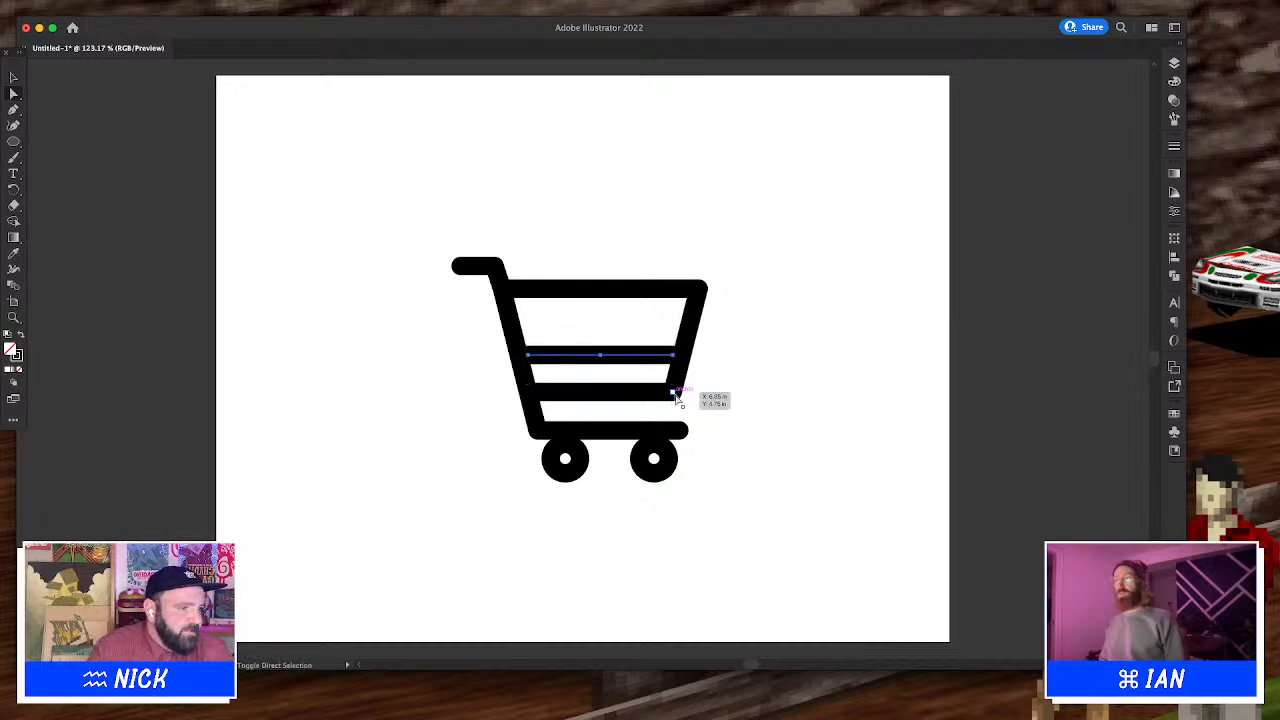
key("Up")
key("Up")
key("Up")
key("Up")
key("Up")
key("Up")
key("Up")
key("Up")
key("Up")
key("Up")
key("Up")
key("Up")
key("Up")
key("Up")
key("Up")
key("Up")
key("Up")
key("Up")
key("Up")
key("Up")
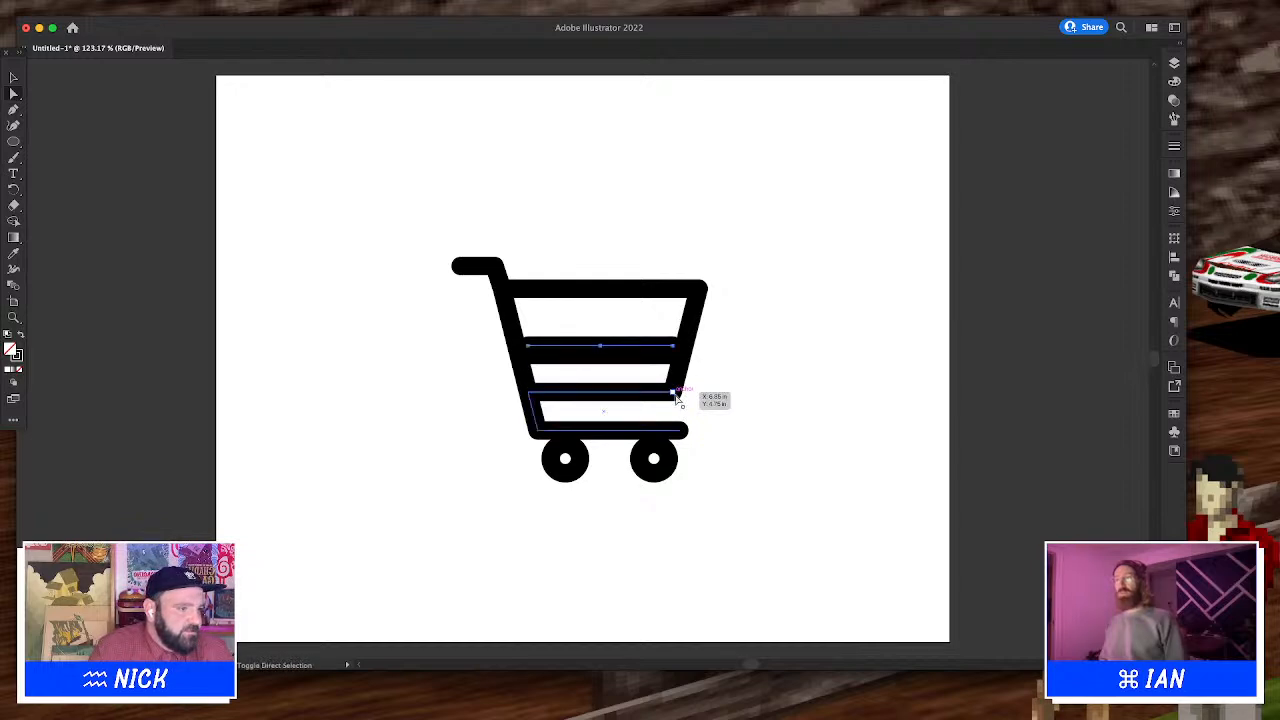
key("Up")
key("Up")
key("Up")
key("Up")
key("Up")
key("Up")
key("Up")
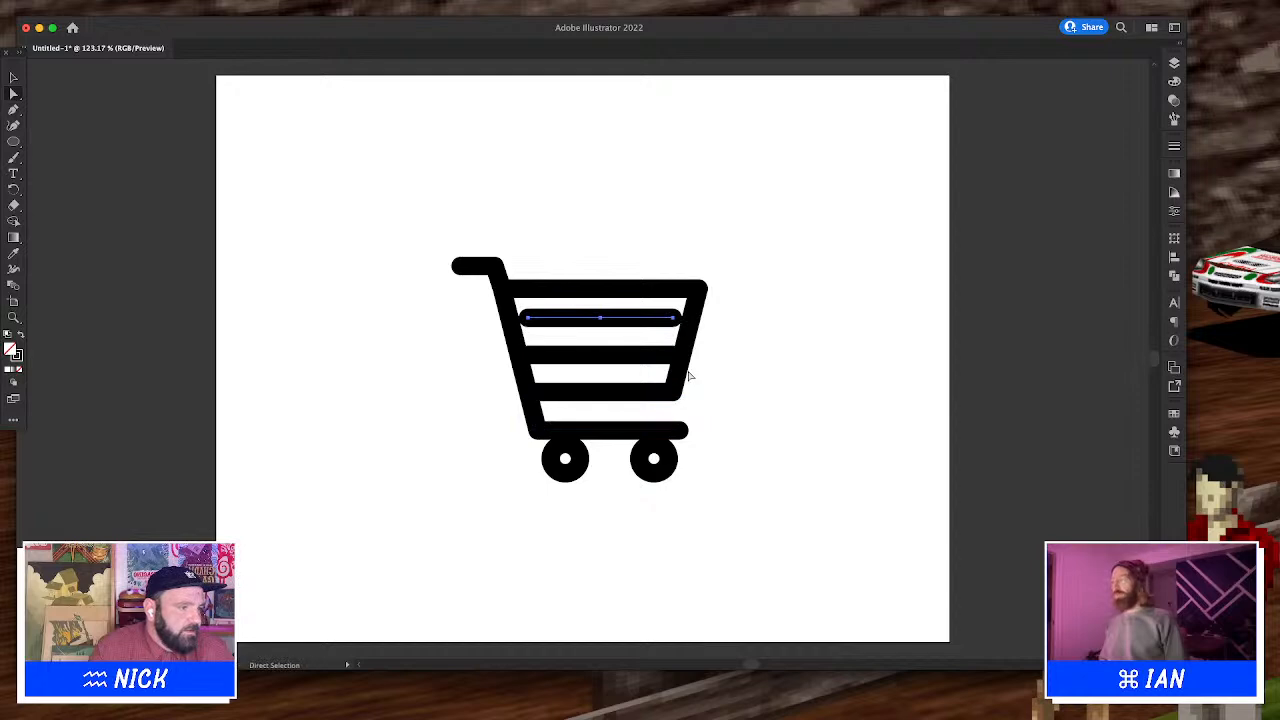
Stretch the crossbar's endpoints out to meet the basket's slanted sides
left_click(717, 335)
left_click_drag(675, 319, 688, 320)
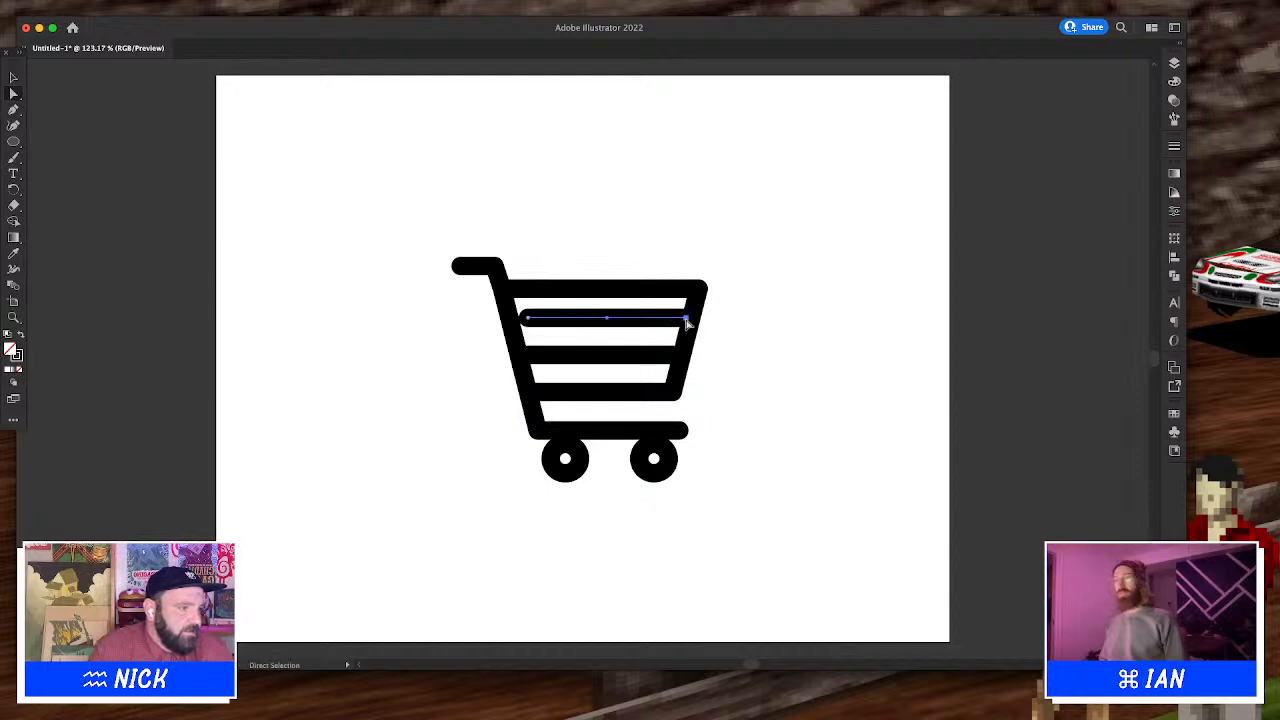
left_click_drag(527, 321, 517, 321)
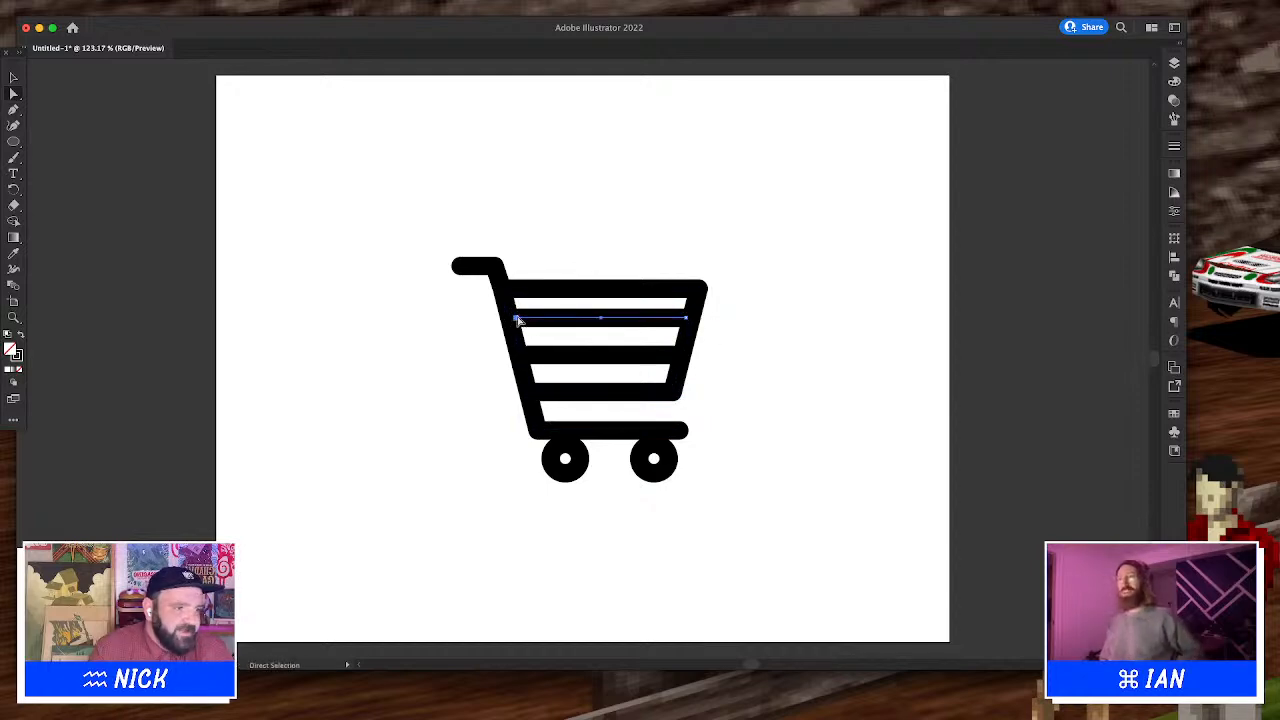
left_click(534, 265)
key("v")
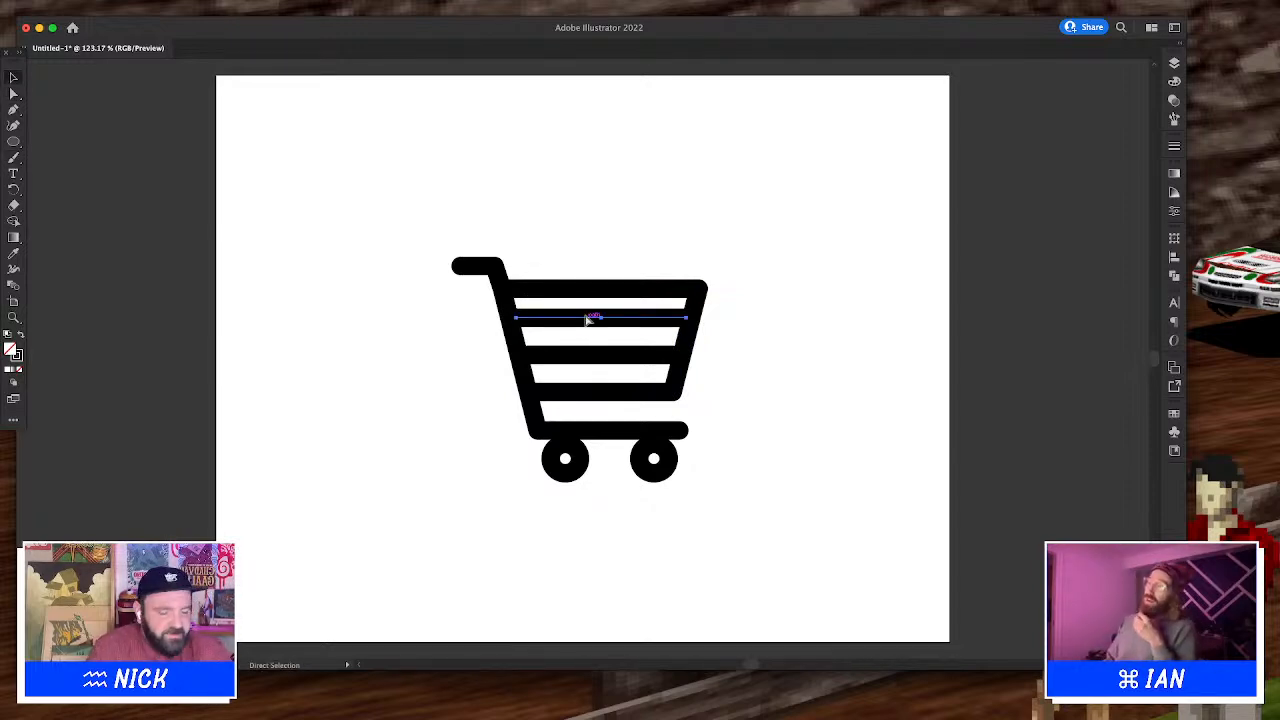
Rotate a crossbar copy into a vertical bar and pull its top anchor down to the basket's upper edge
left_click(592, 320)
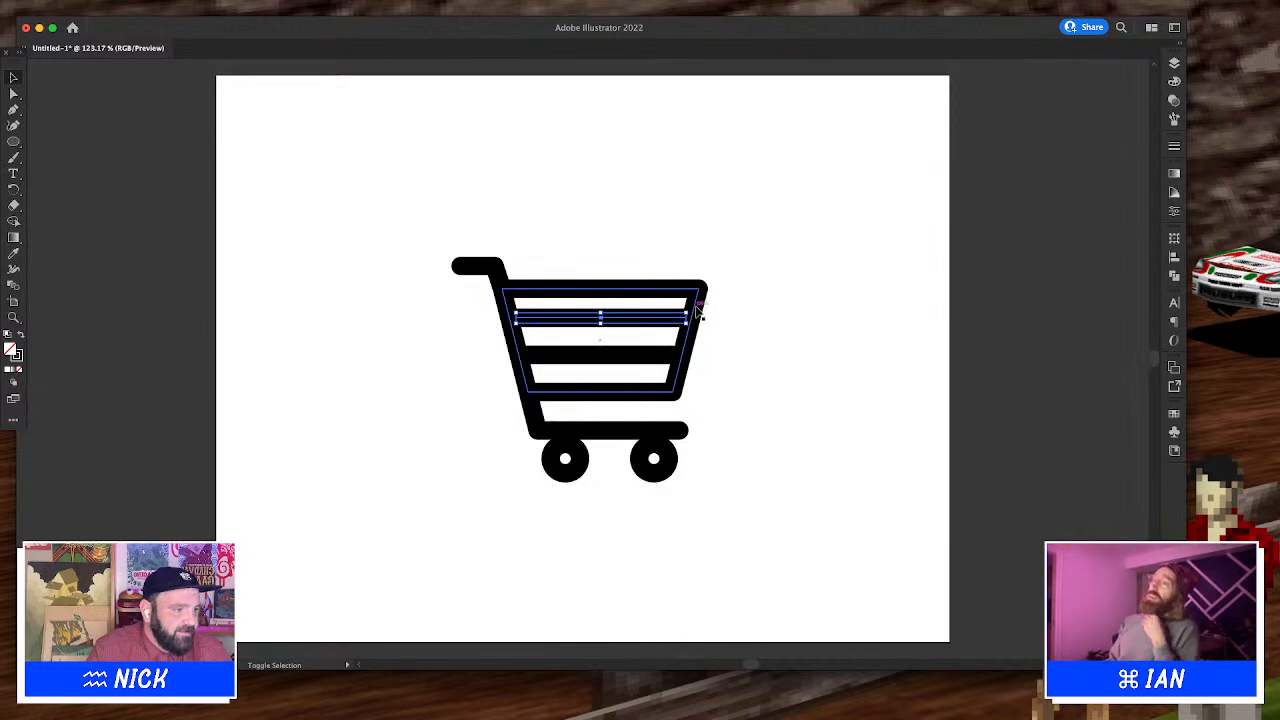
left_click_drag(693, 305, 560, 368)
key("a")
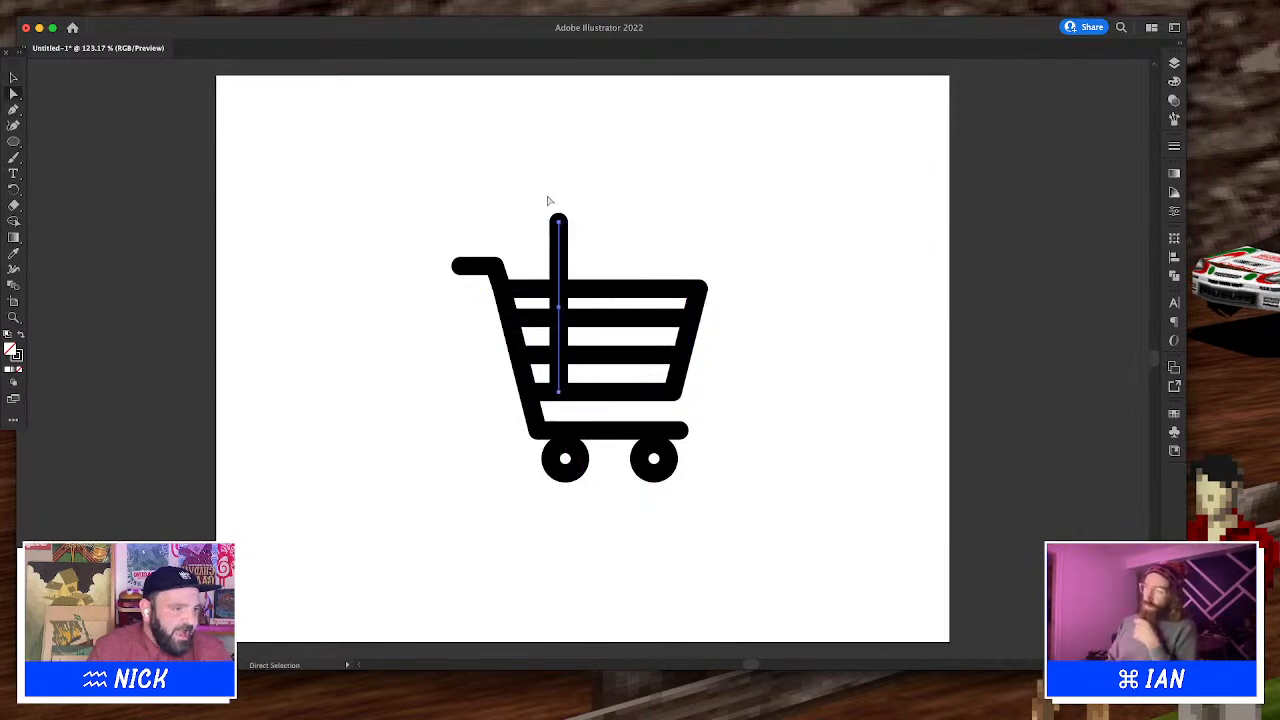
left_click_drag(560, 228, 558, 290)
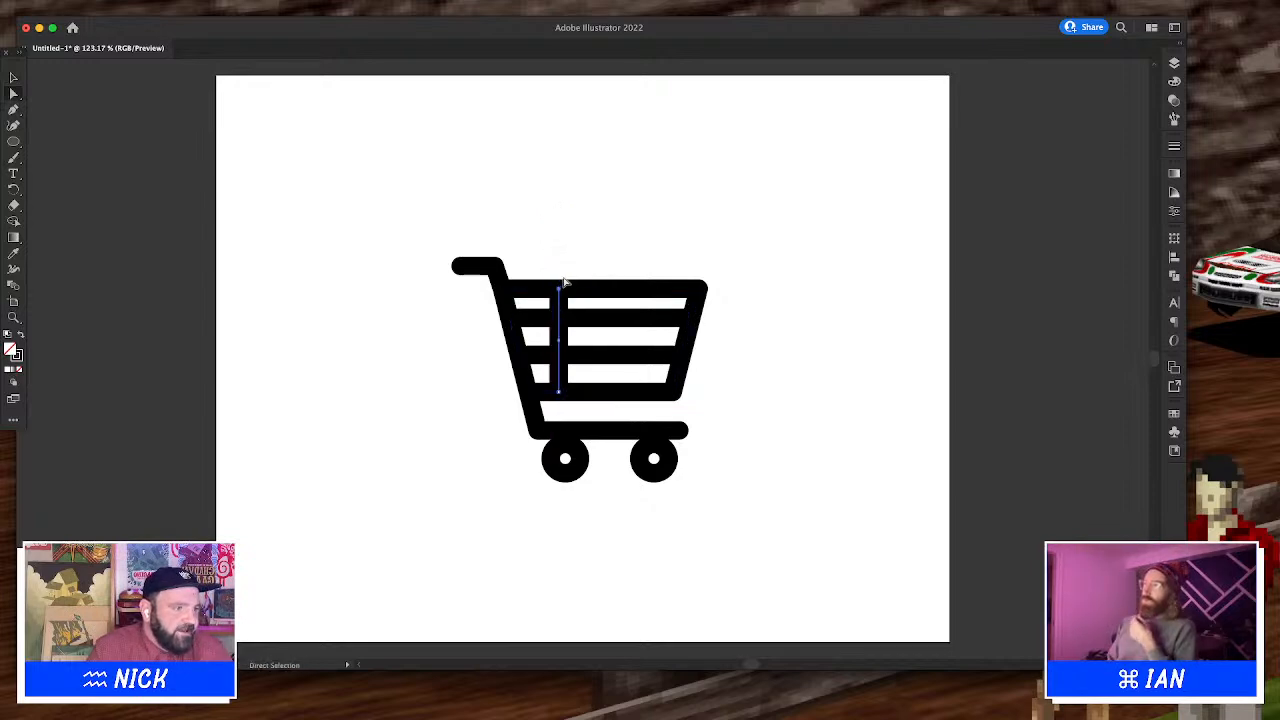
key("v")
left_click(567, 262)
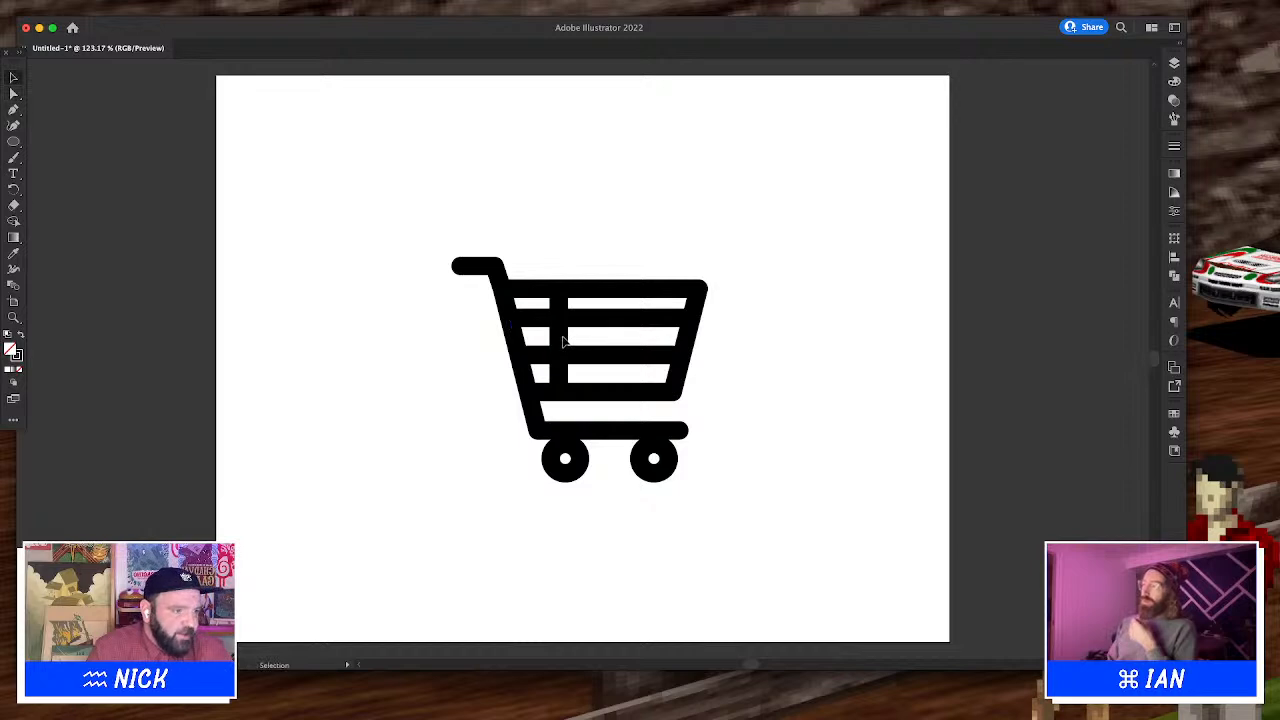
Duplicate the vertical bar at even steps across the basket to form a grid of openings
left_click(558, 342)
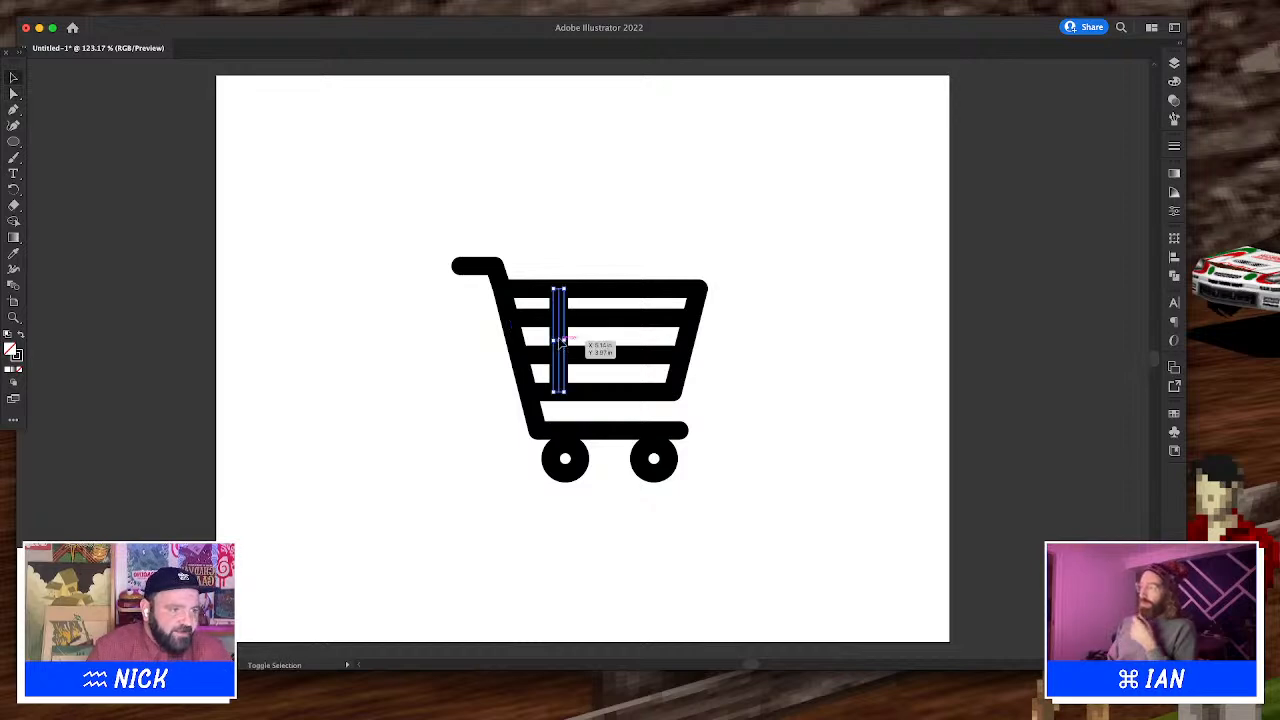
key("shift+Left")
key("alt+shift+Right")
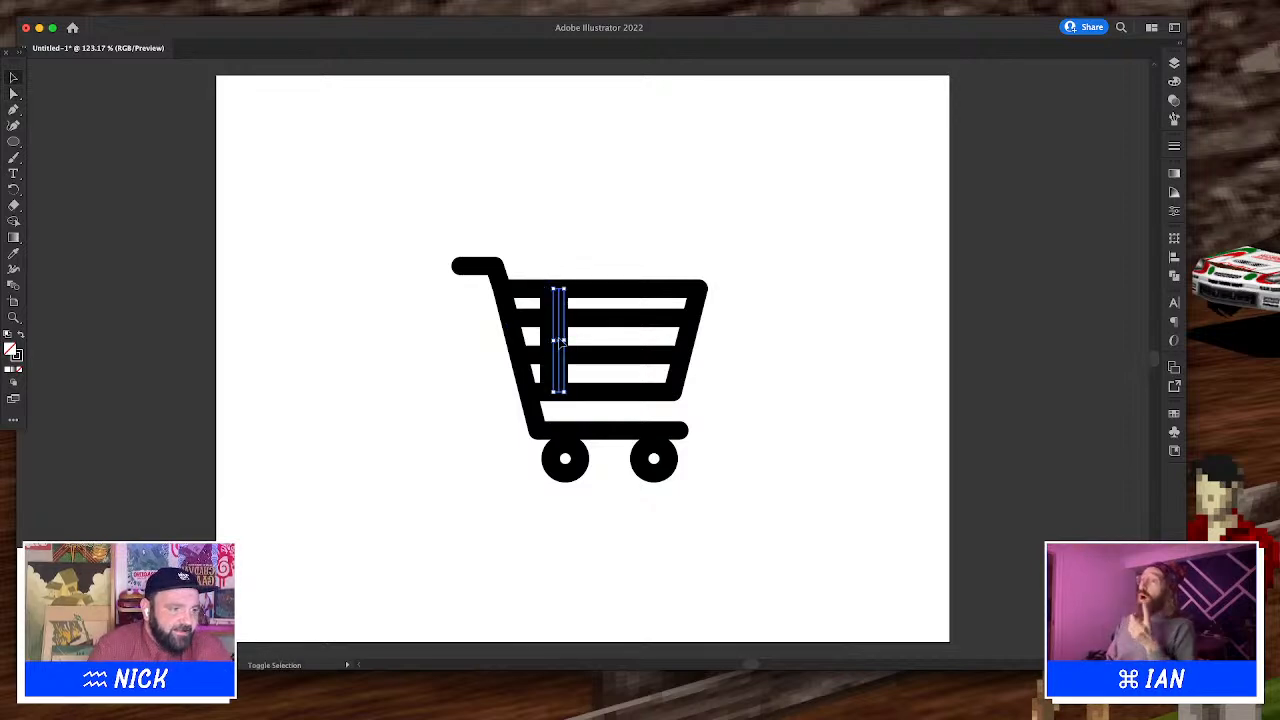
key("shift+Right")
key("shift+Right")
key("shift+Right")
key("alt+shift+Right")
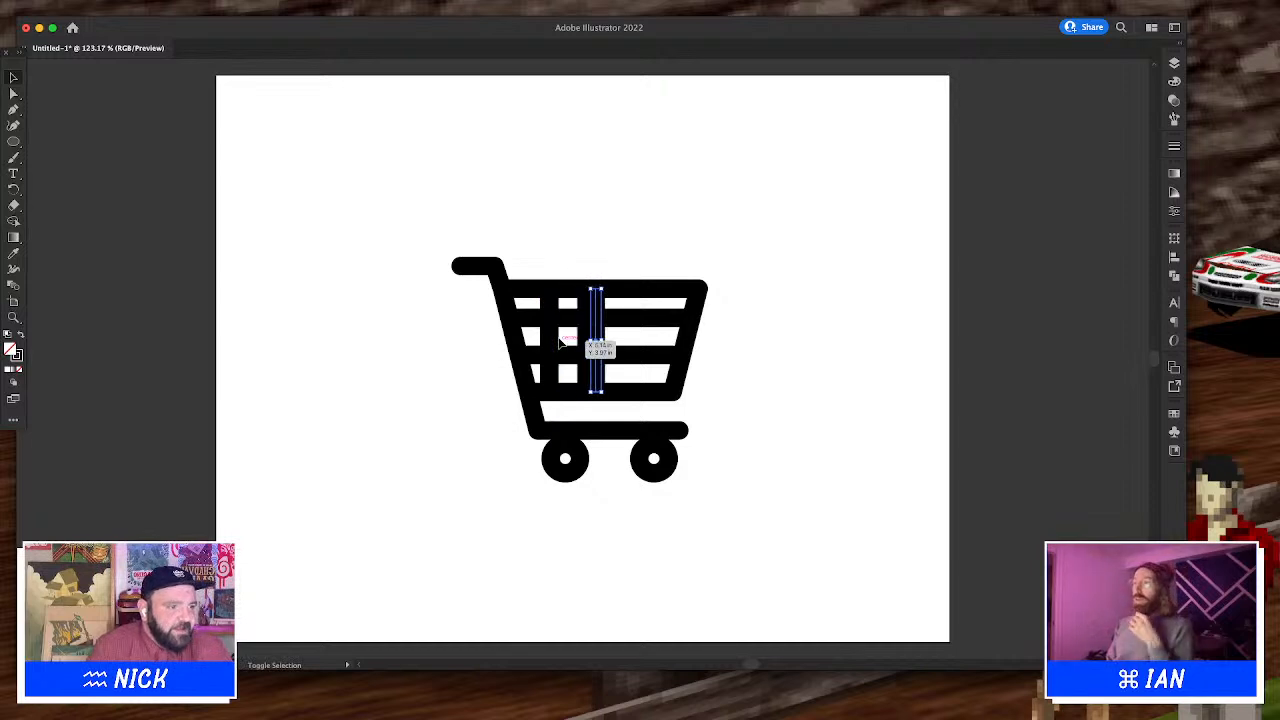
key("shift+Right")
key("shift+Right")
key("shift+Right")
key("alt+shift+Right")
key("shift+Right")
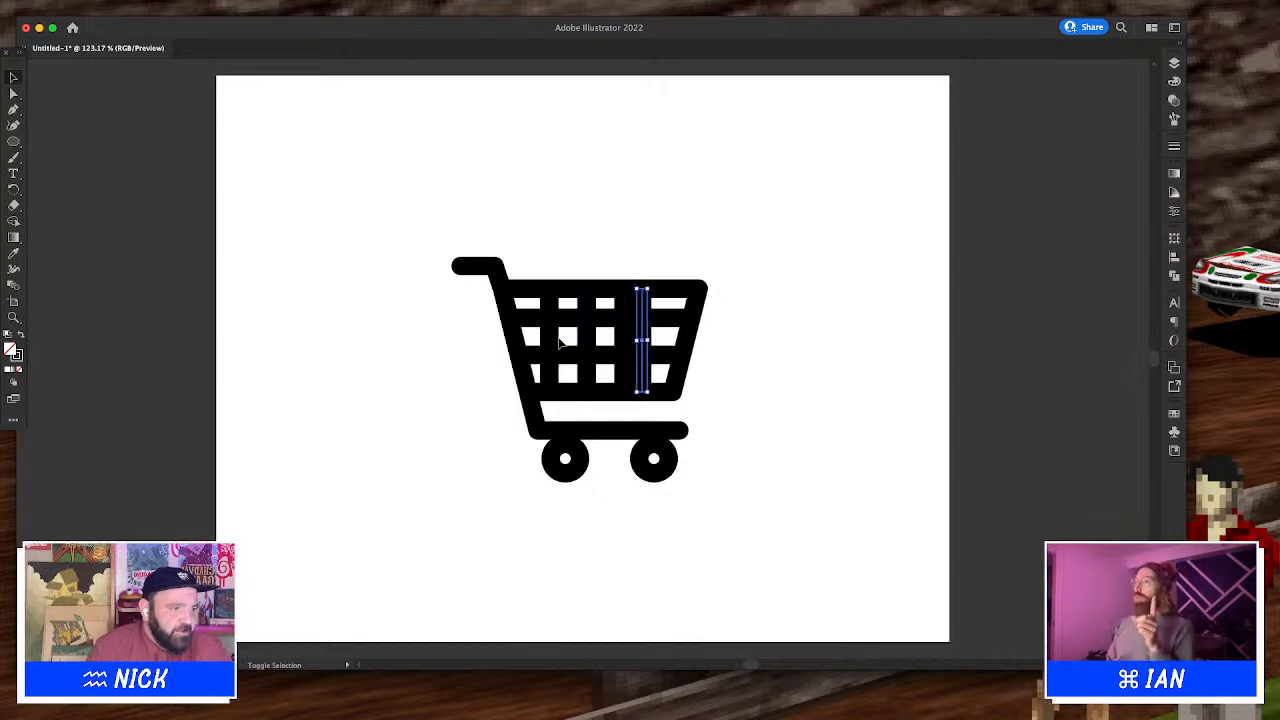
key("shift+Right")
key("shift+Right")
left_click(768, 72)
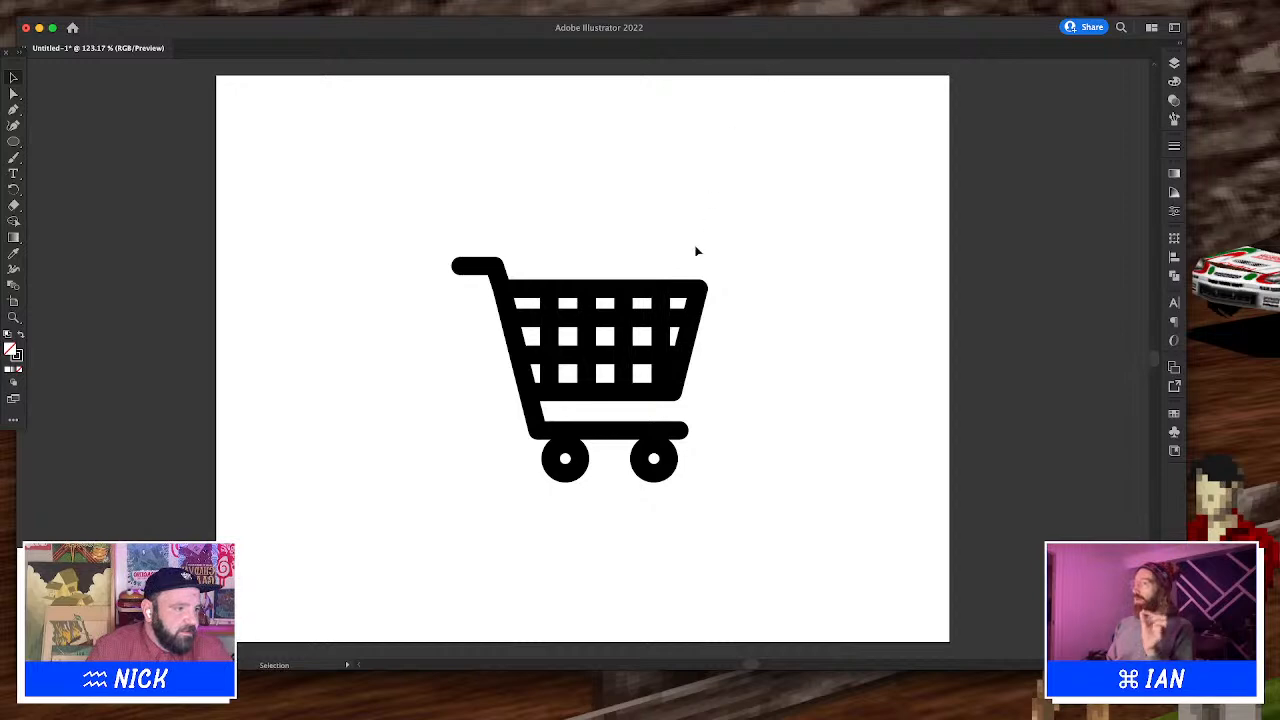
Move the base line and wheels up slightly, closer to the basket
left_click_drag(462, 216, 774, 604)
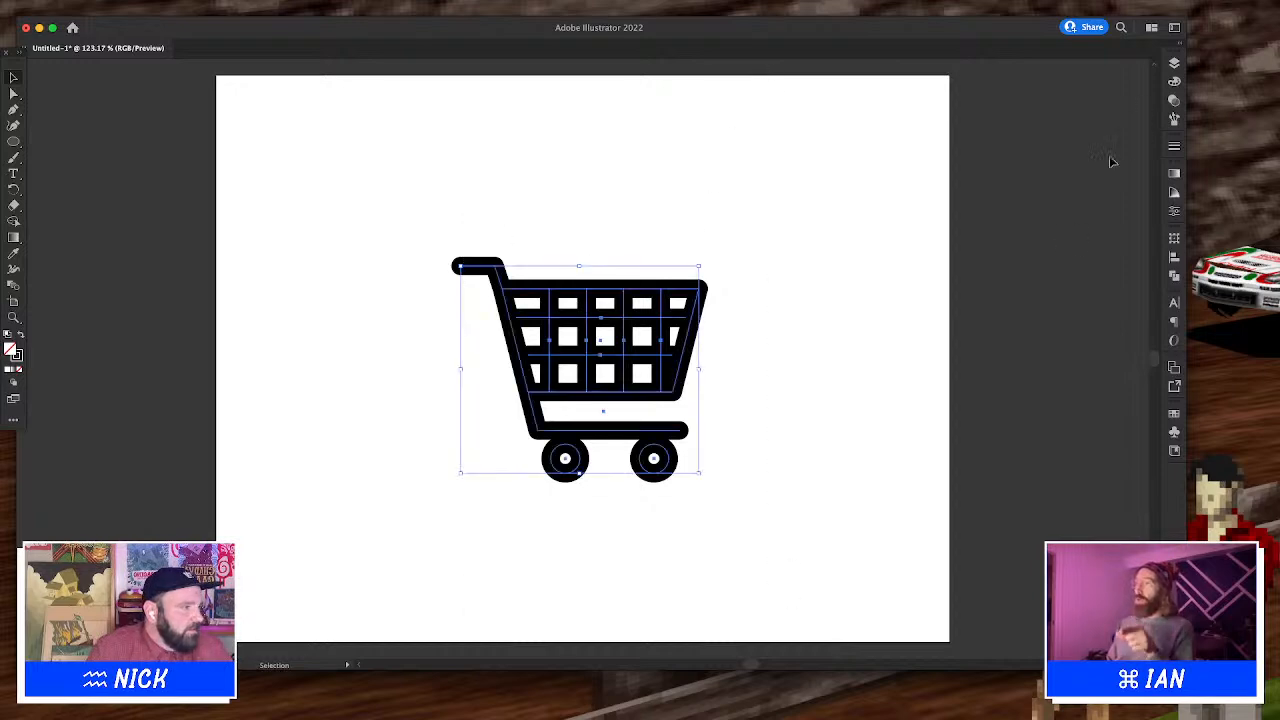
key("a")
left_click_drag(769, 550, 512, 407)
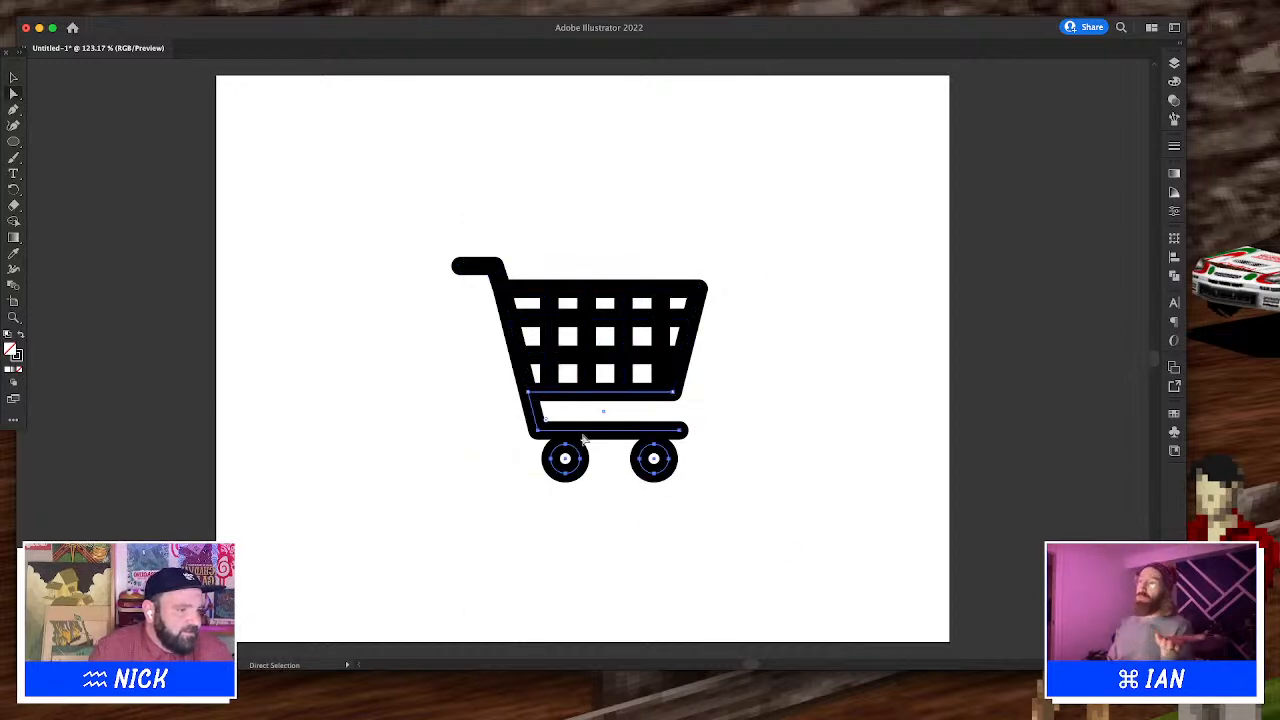
left_click_drag(581, 433, 577, 426)
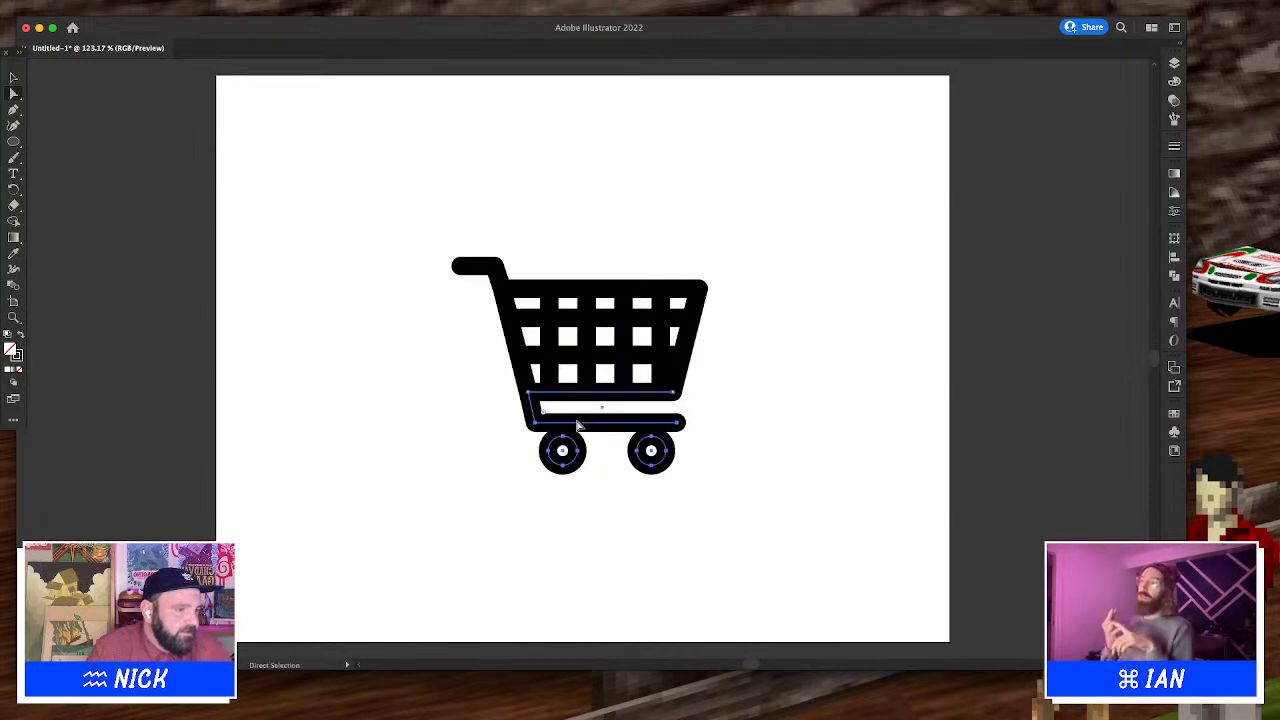
key("Up")
key("Up")
left_click(717, 374)
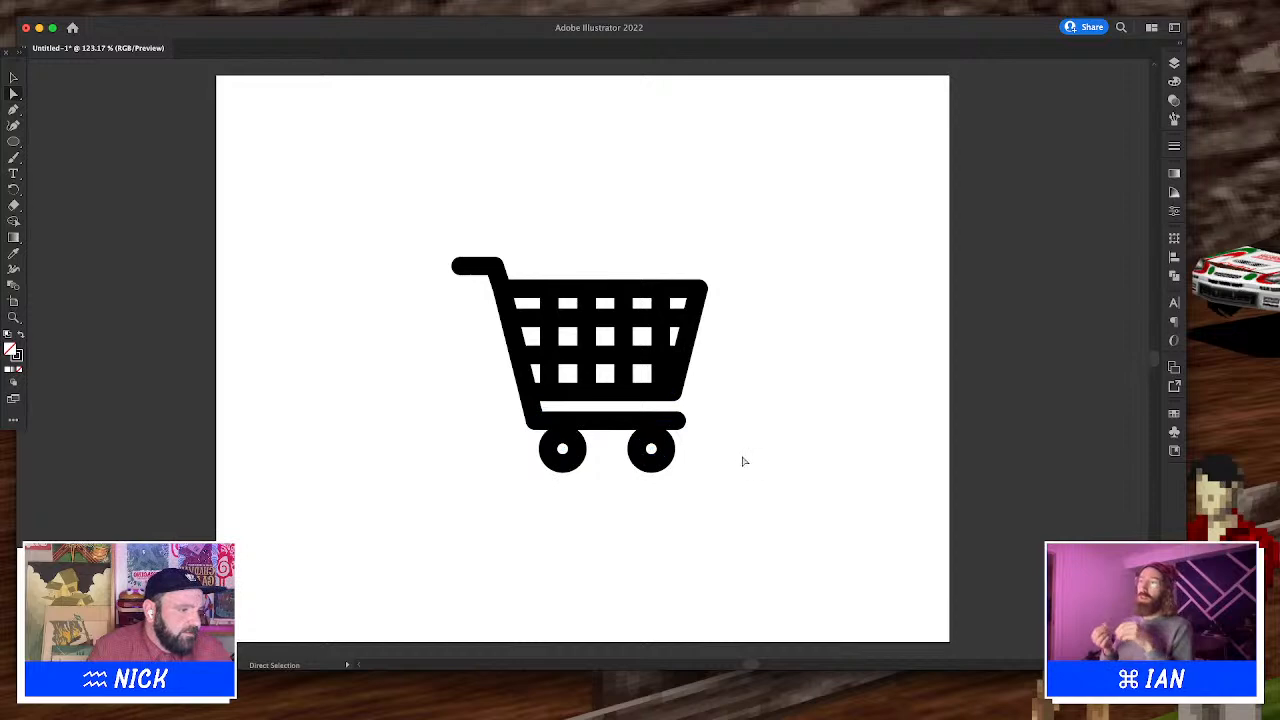
Select the whole cart and set its stroke weight to 16 pt
key("v")
left_click_drag(744, 466, 398, 117)
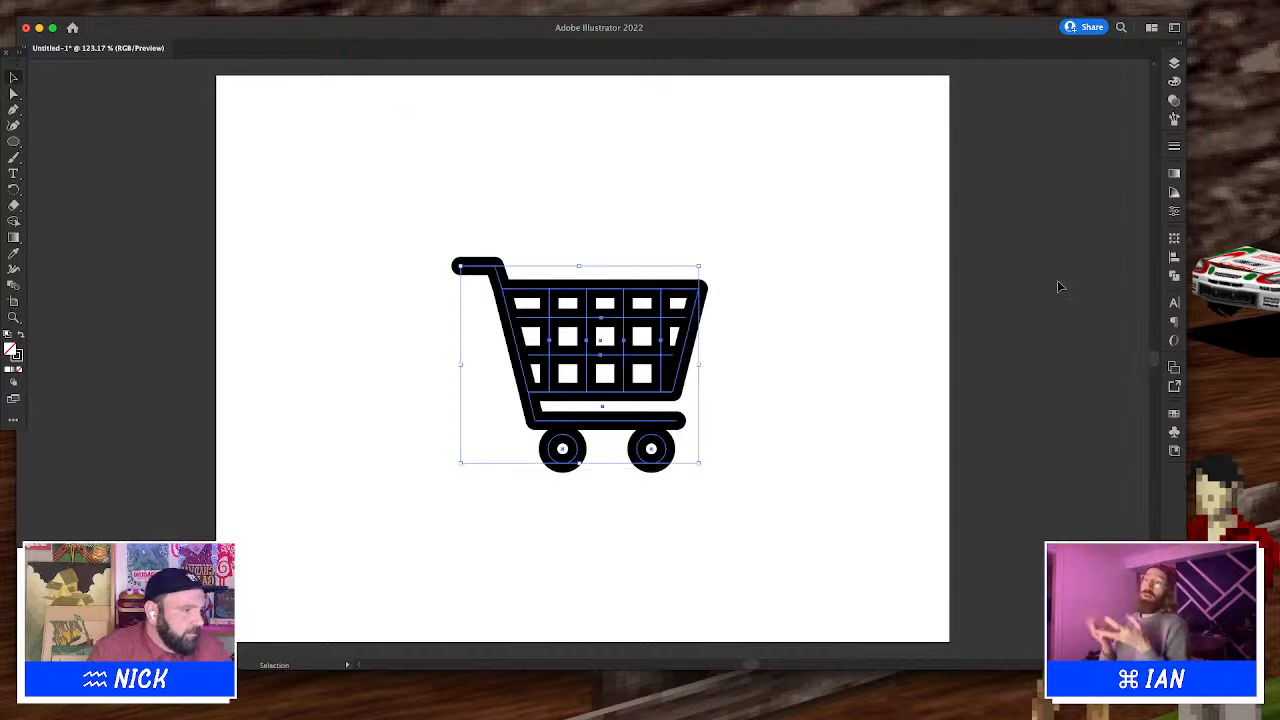
left_click(1173, 148)
left_click(1104, 160)
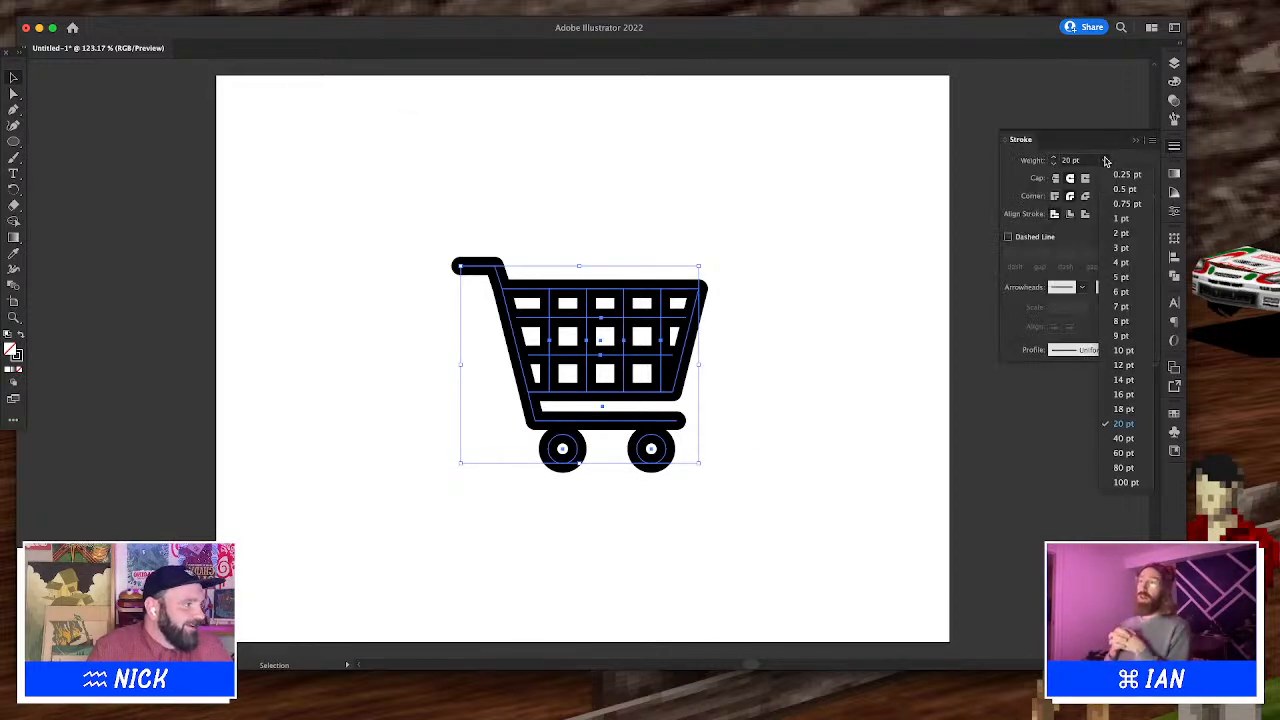
left_click(1126, 396)
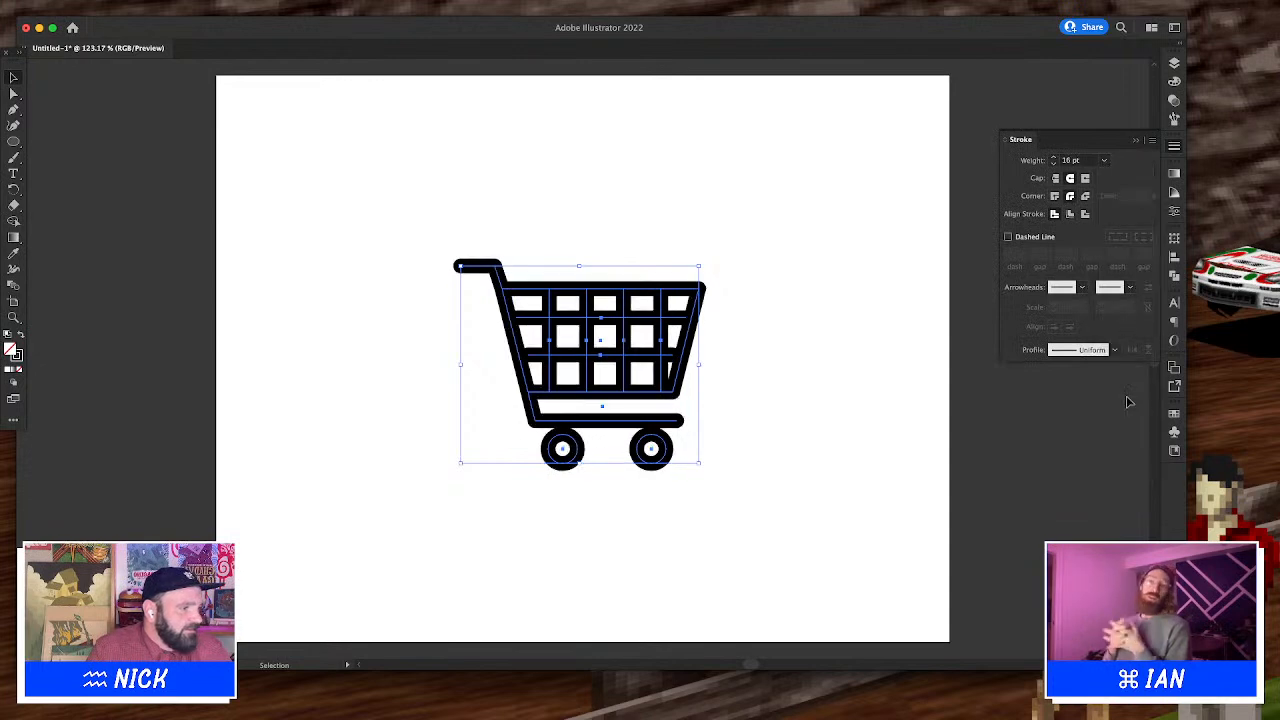
left_click(886, 363)
key("a")
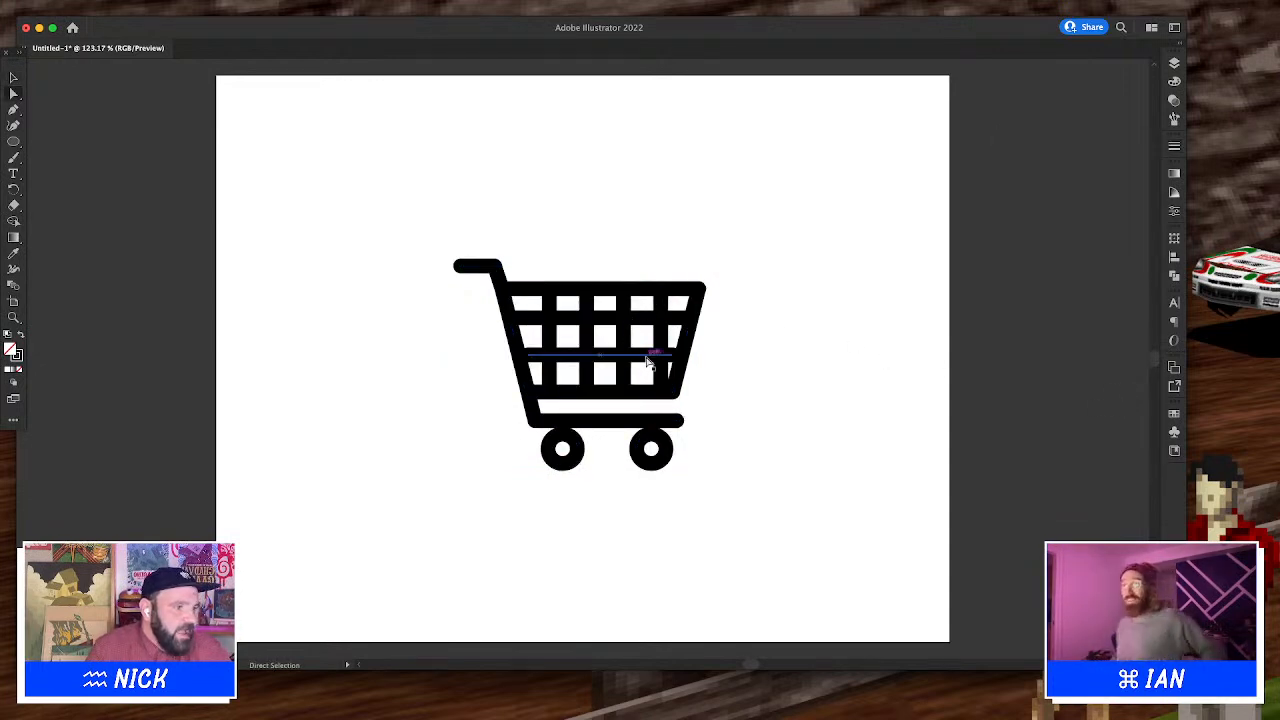
left_click(661, 341)
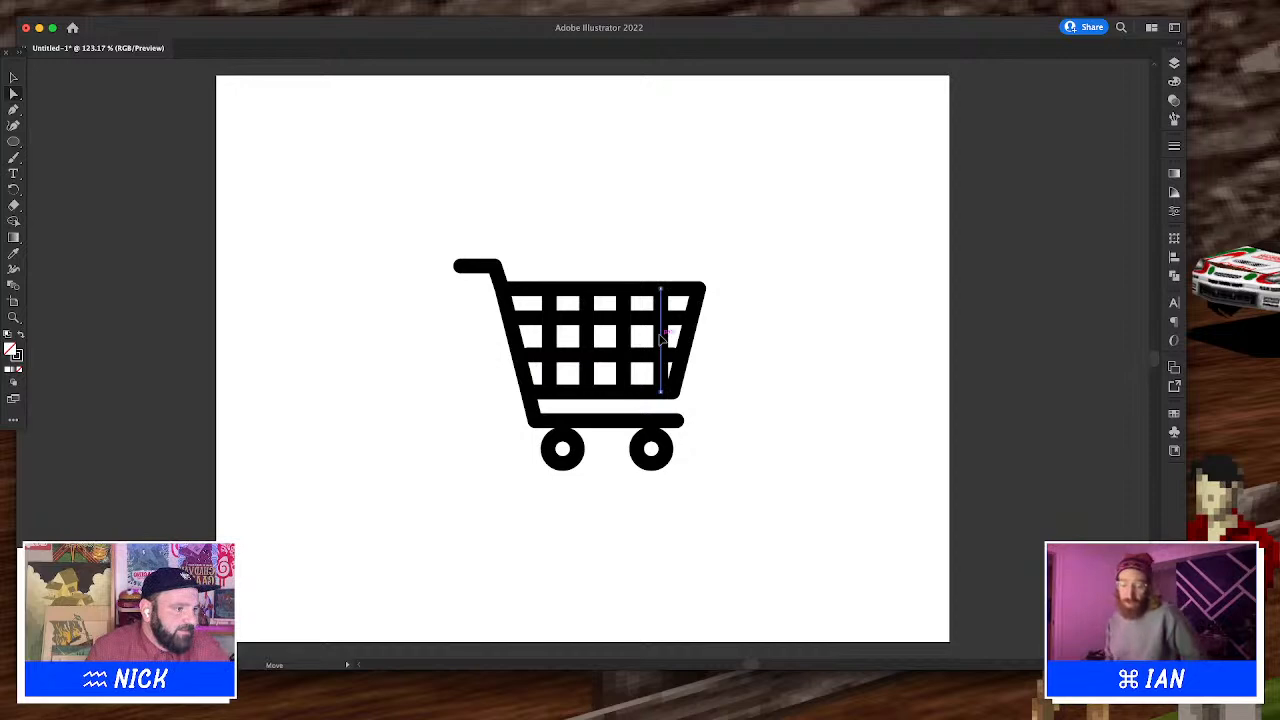
key("v")
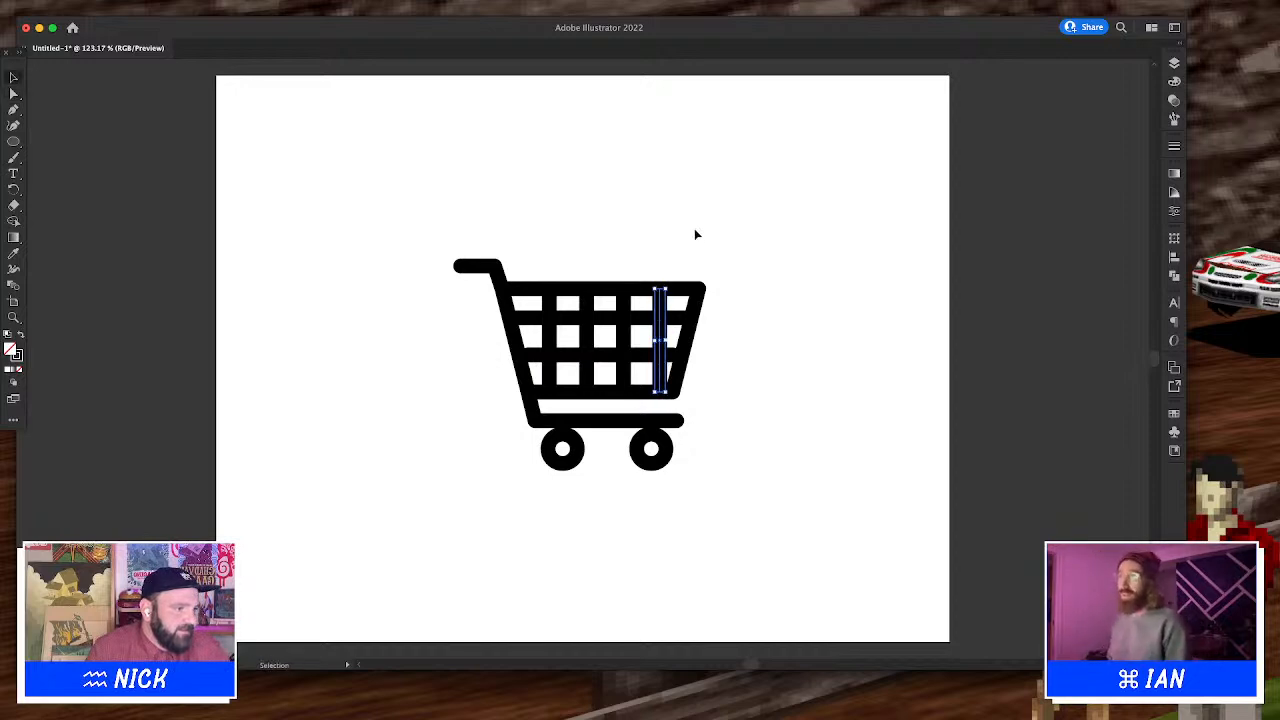
Select the whole cart and expand its fill and stroke into outlined shapes
left_click(695, 227)
left_click_drag(742, 163, 238, 617)
mouse_move(106, 3)
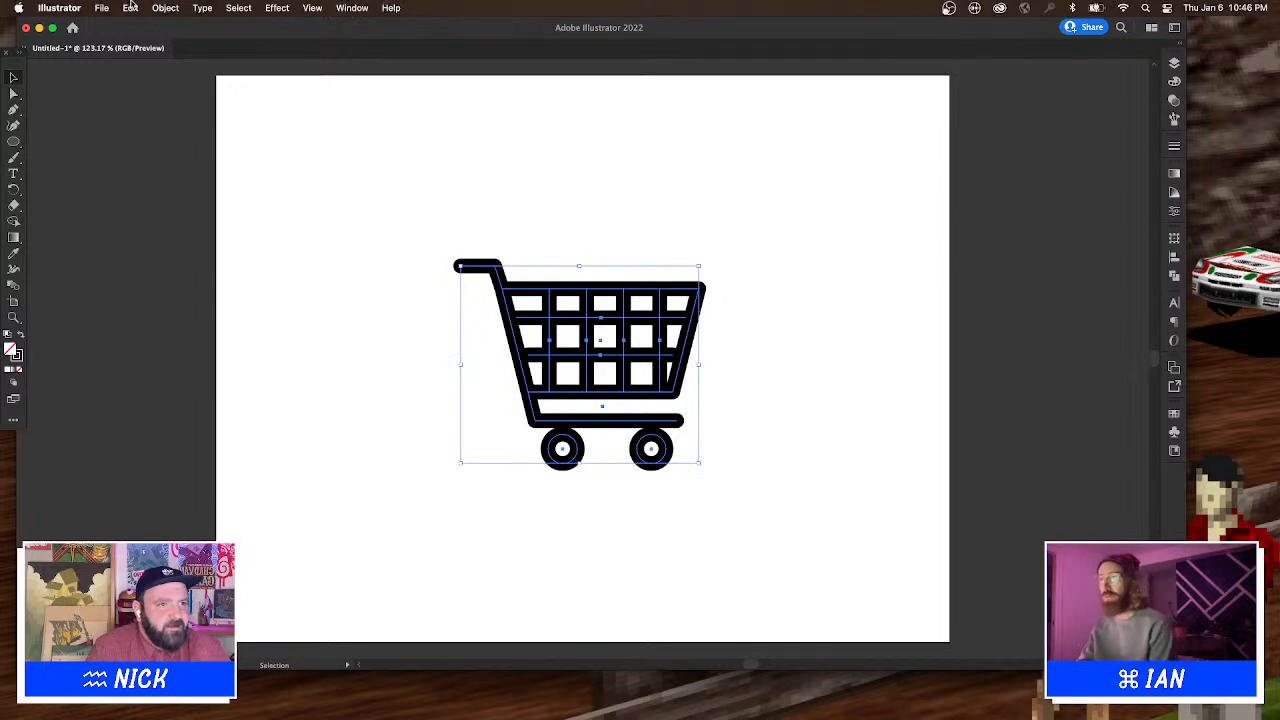
left_click(166, 7)
left_click(196, 174)
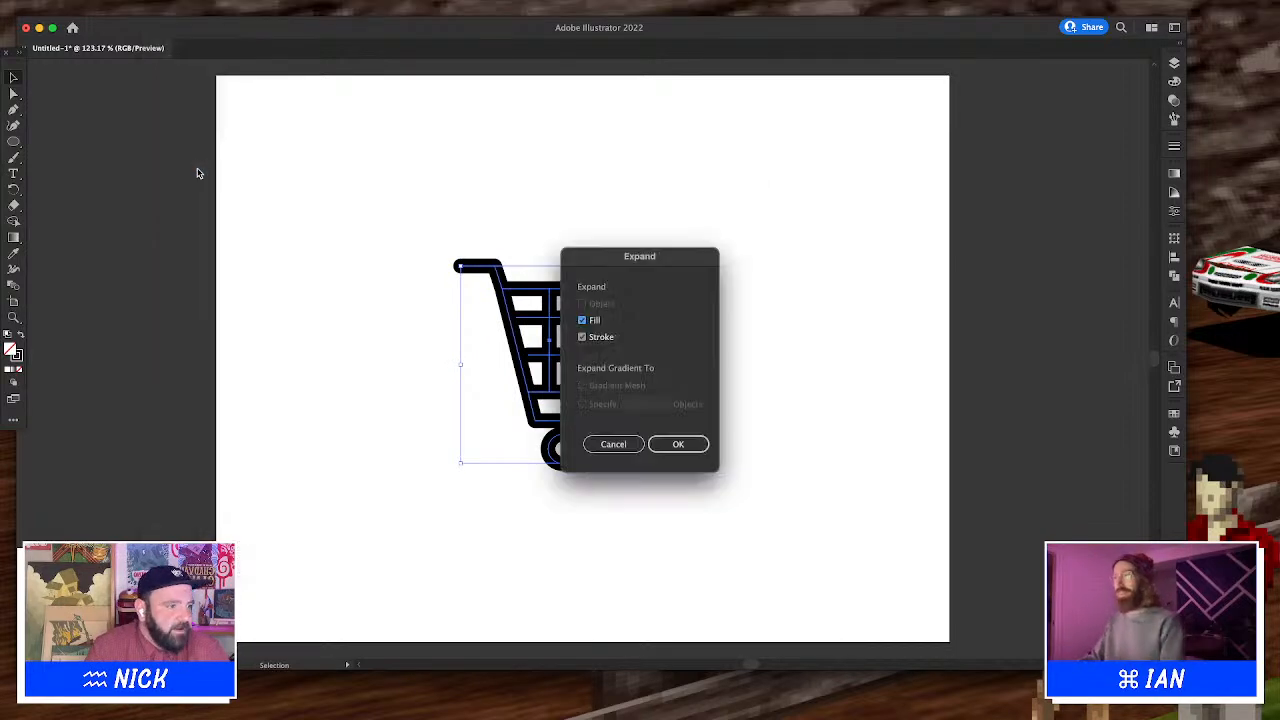
key("Return")
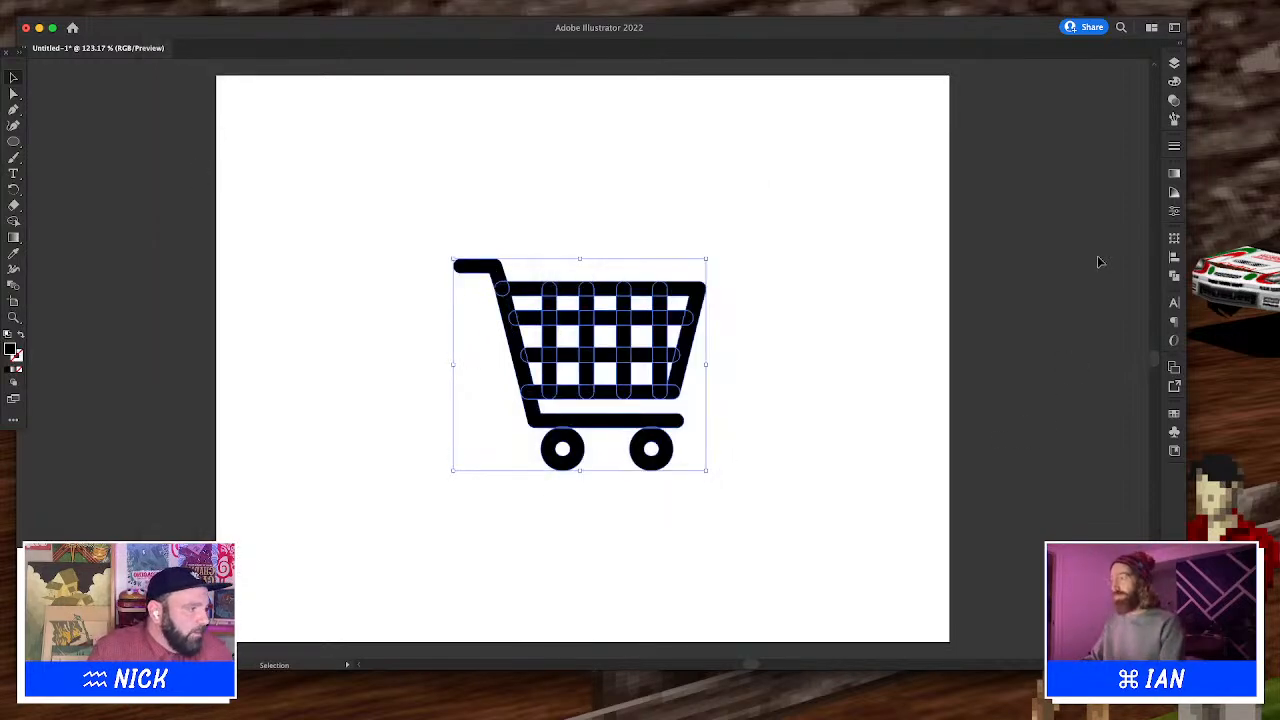
Try to unite the expanded cart shapes with Pathfinder, then cut and paste the cart back
left_click(1172, 279)
left_click(1012, 268)
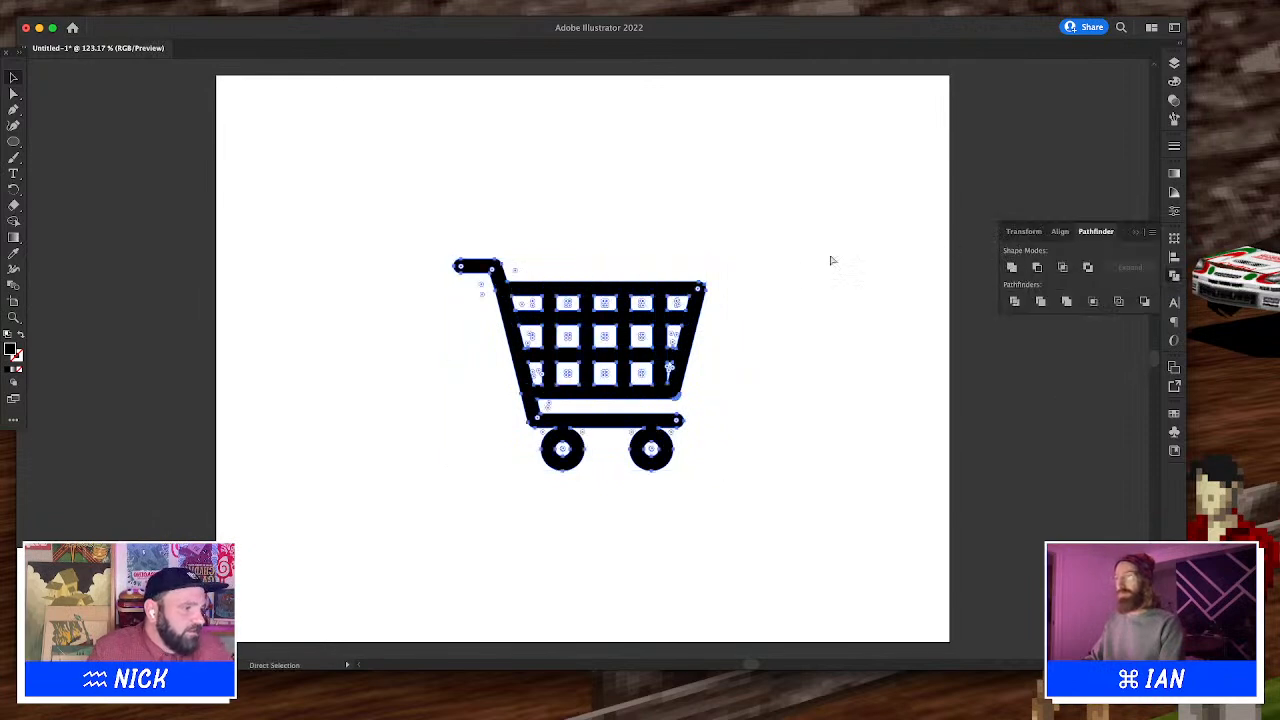
key("super+x")
key("super+v")
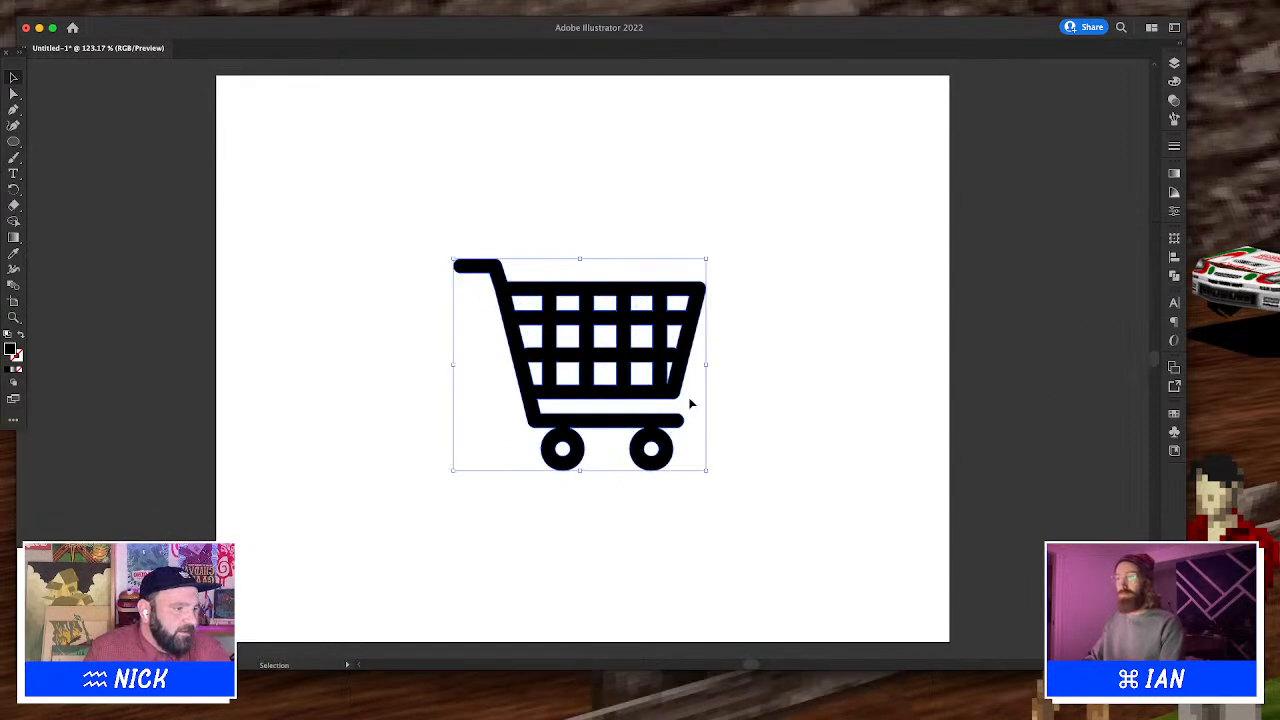
Select all of the cart's shapes and nudge the entire cart one step to the left
key("z")
left_click_drag(406, 200, 486, 129)
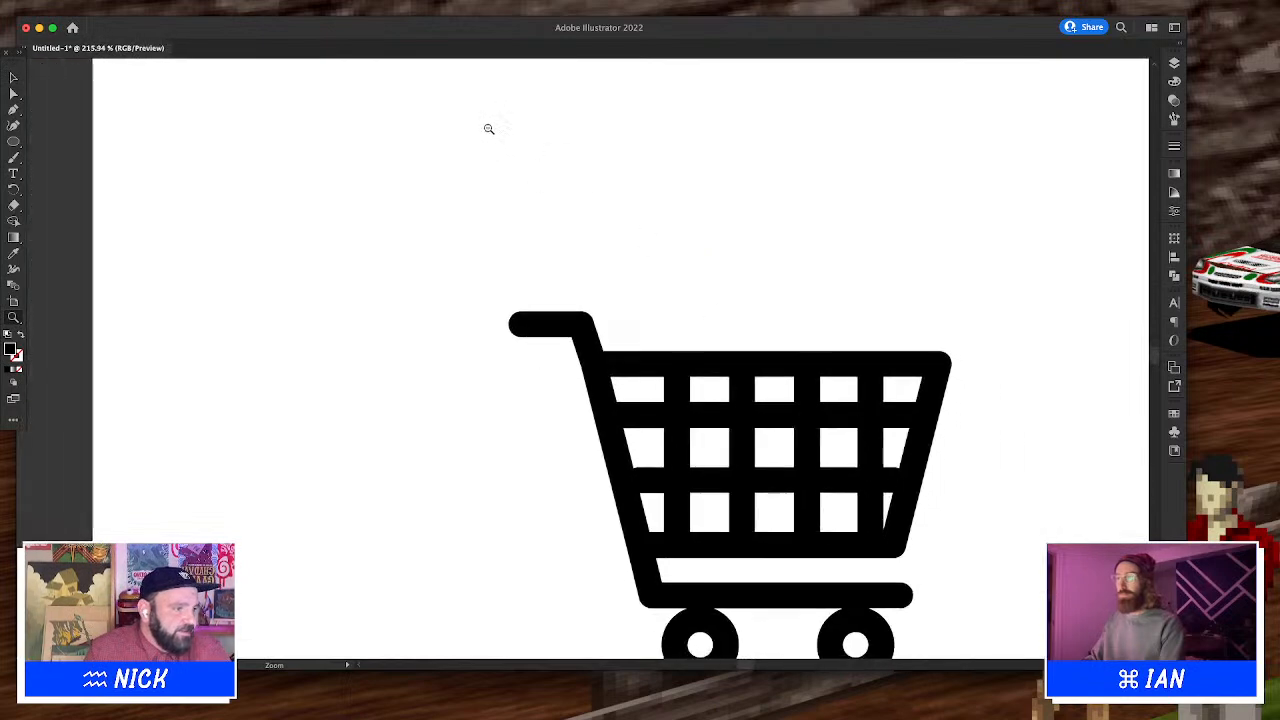
left_click_drag(838, 428, 634, 340)
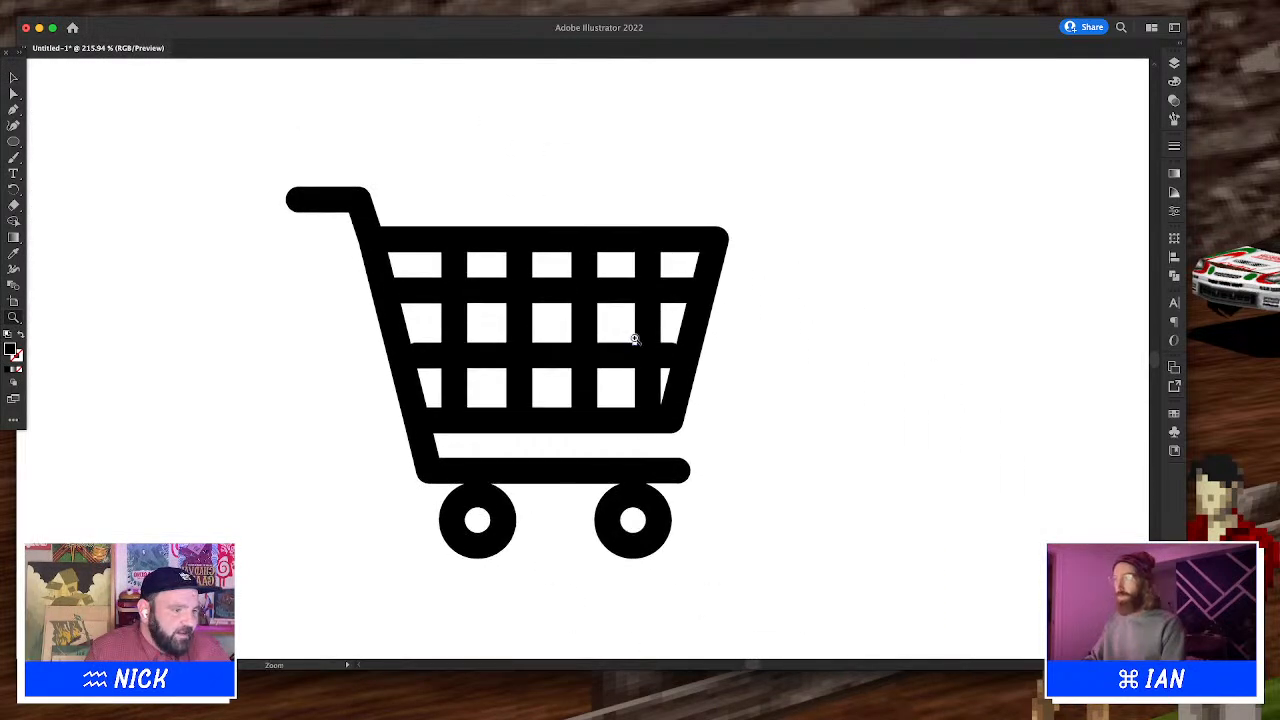
key("v")
left_click_drag(759, 556, 405, 505)
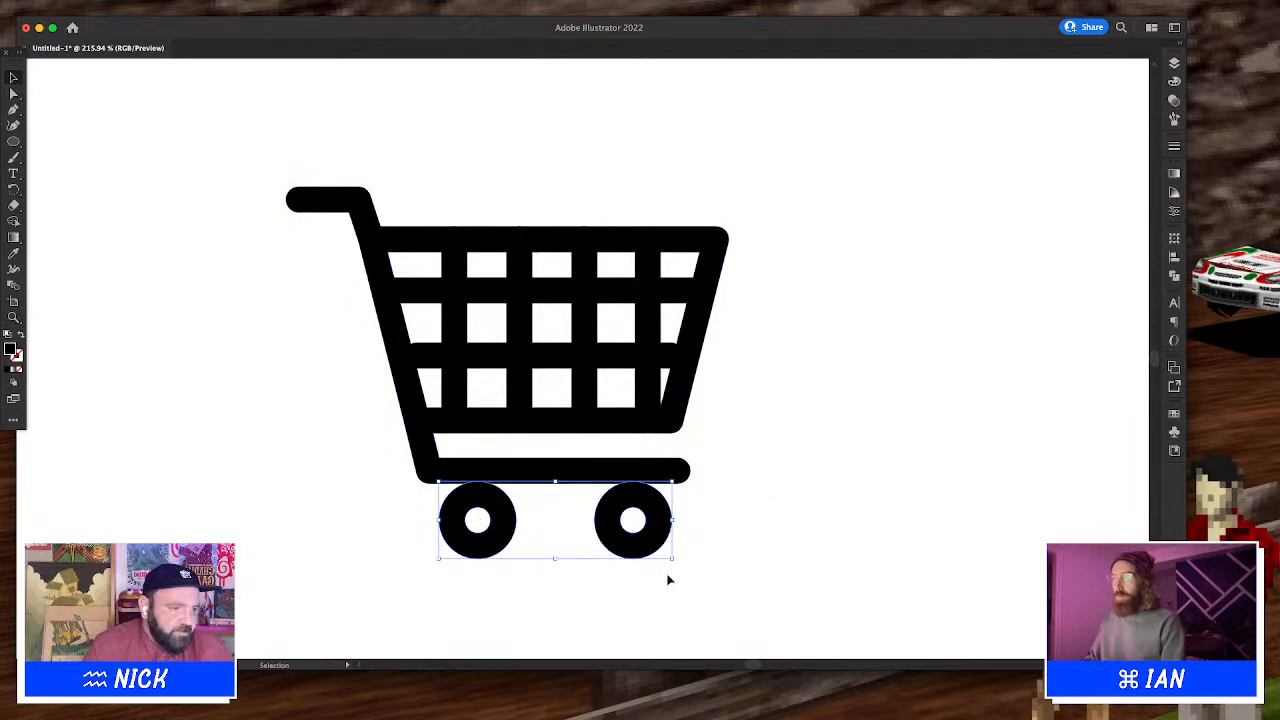
left_click_drag(669, 572, 432, 193)
left_click(289, 125)
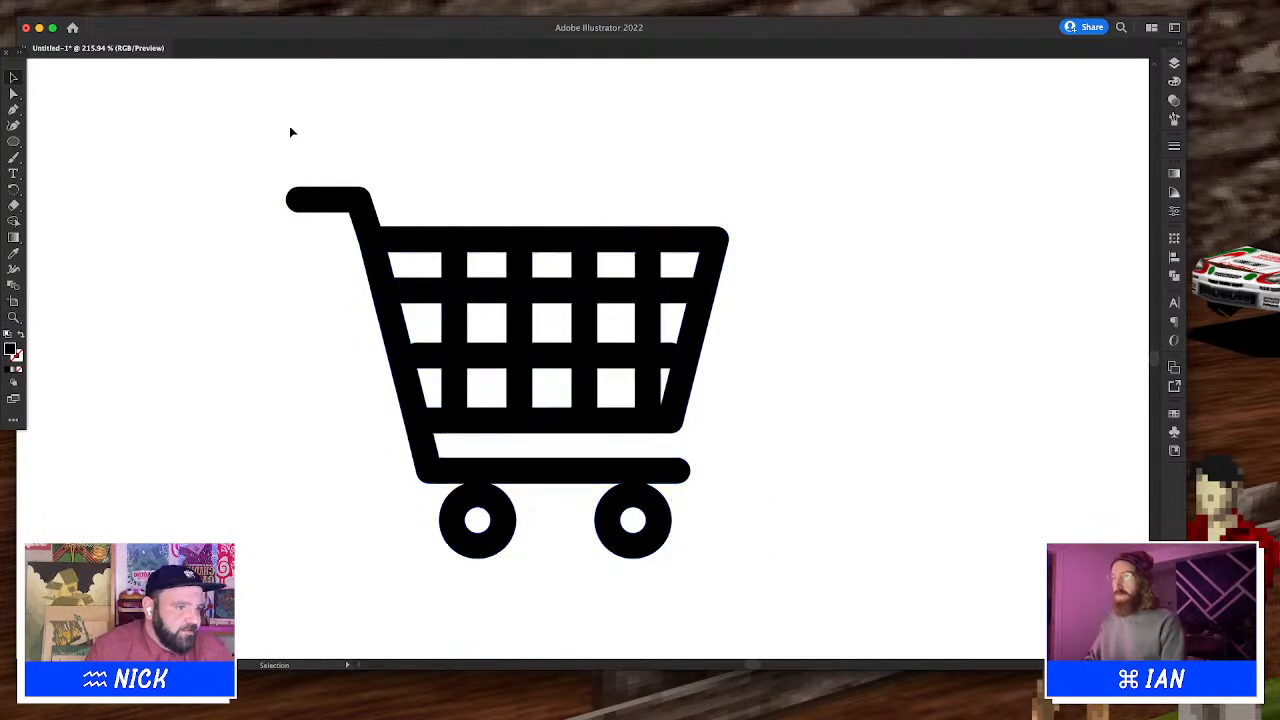
key("a")
left_click_drag(251, 135, 763, 563)
key("v")
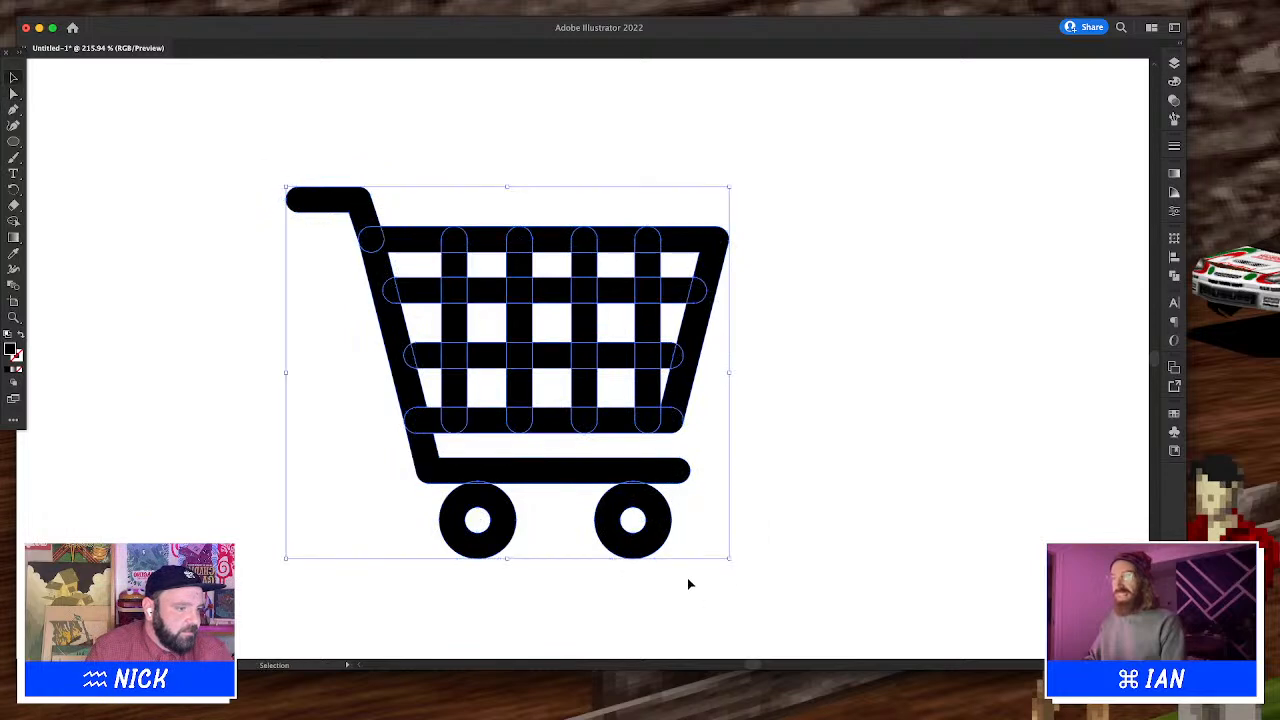
left_click_drag(687, 577, 299, 159)
key("Left")
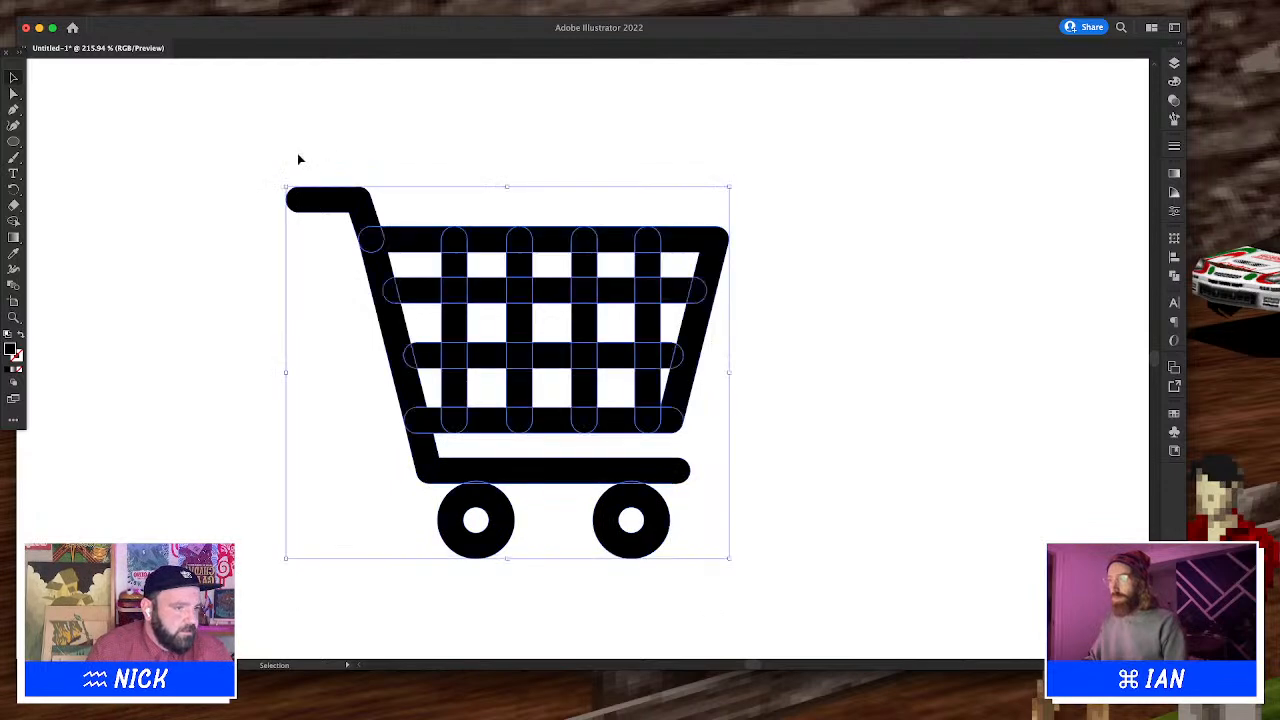
Unite the cart's shapes with Pathfinder and delete the cart from the artboard
key("f")
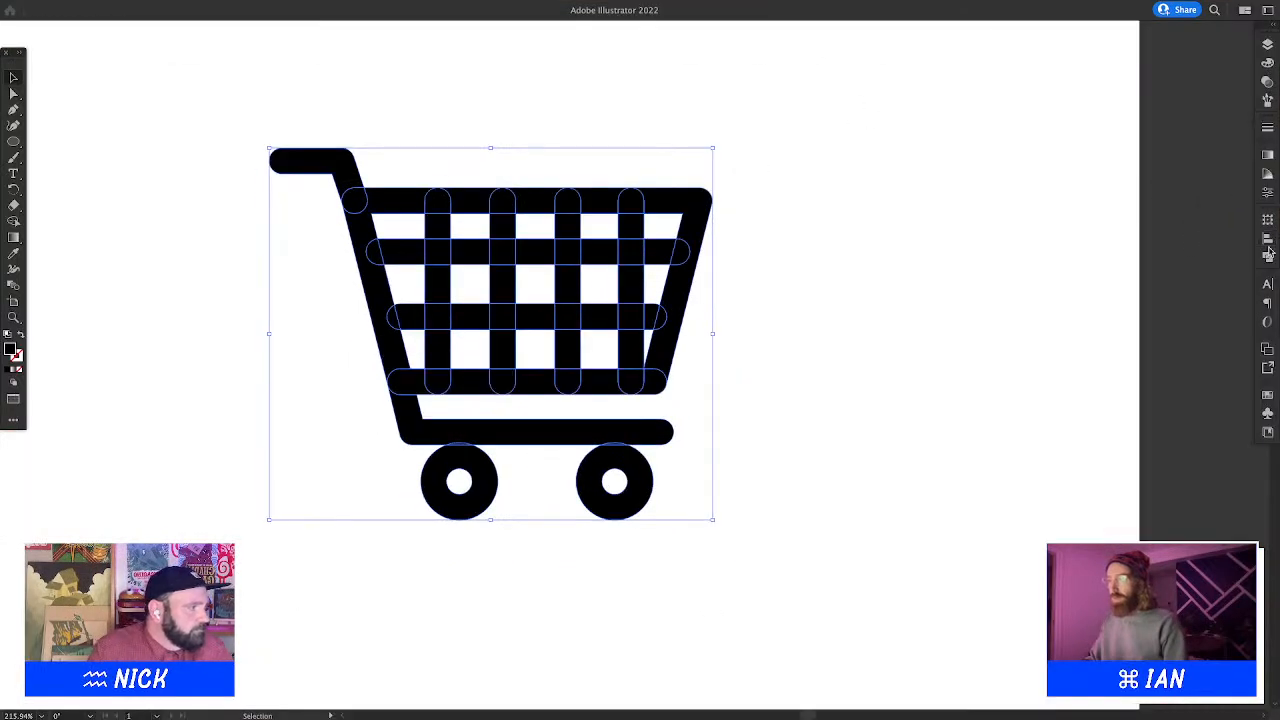
left_click(1268, 255)
left_click(1104, 247)
key("Delete")
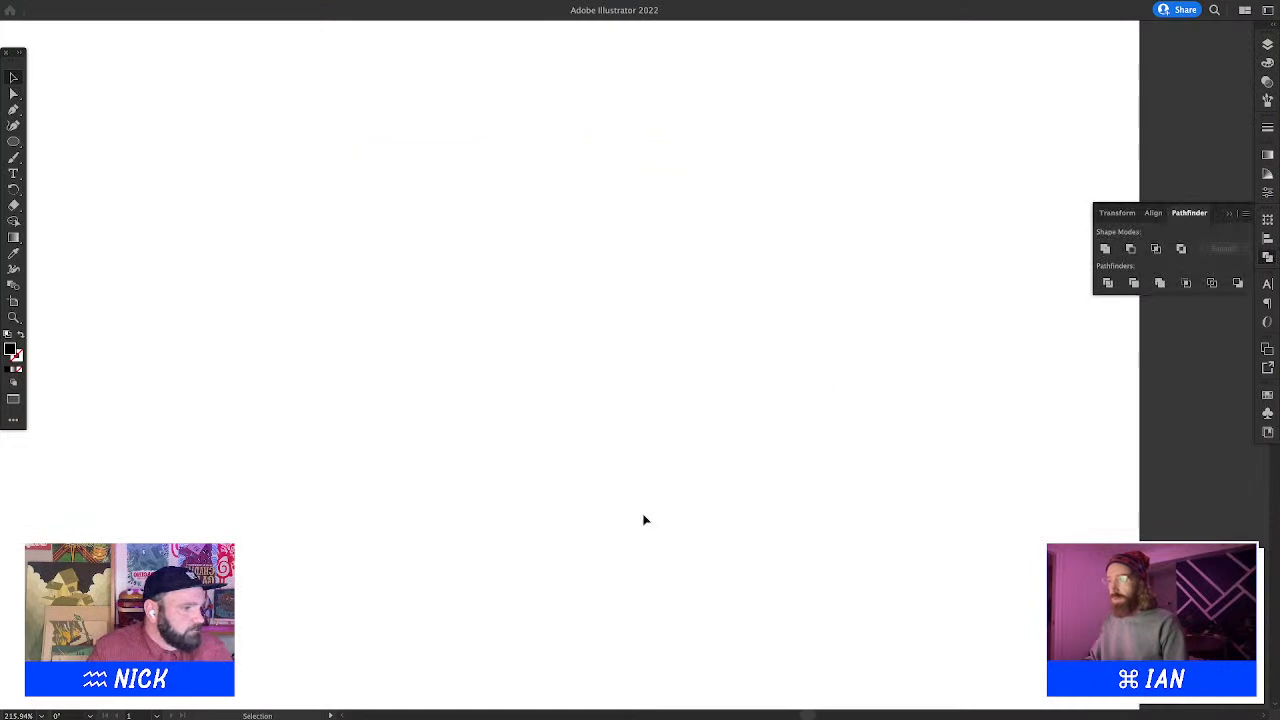
Close the document without saving and quit Illustrator
key("super+w")
left_click(646, 398)
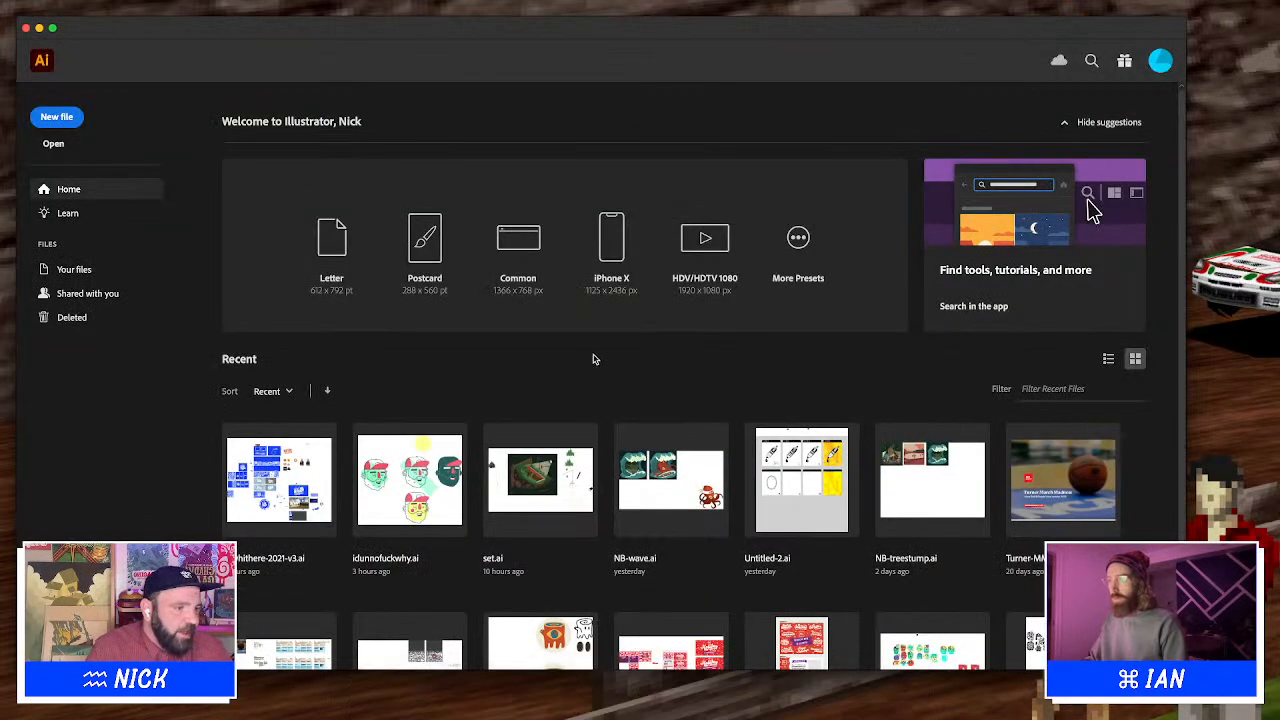
key("super+q")
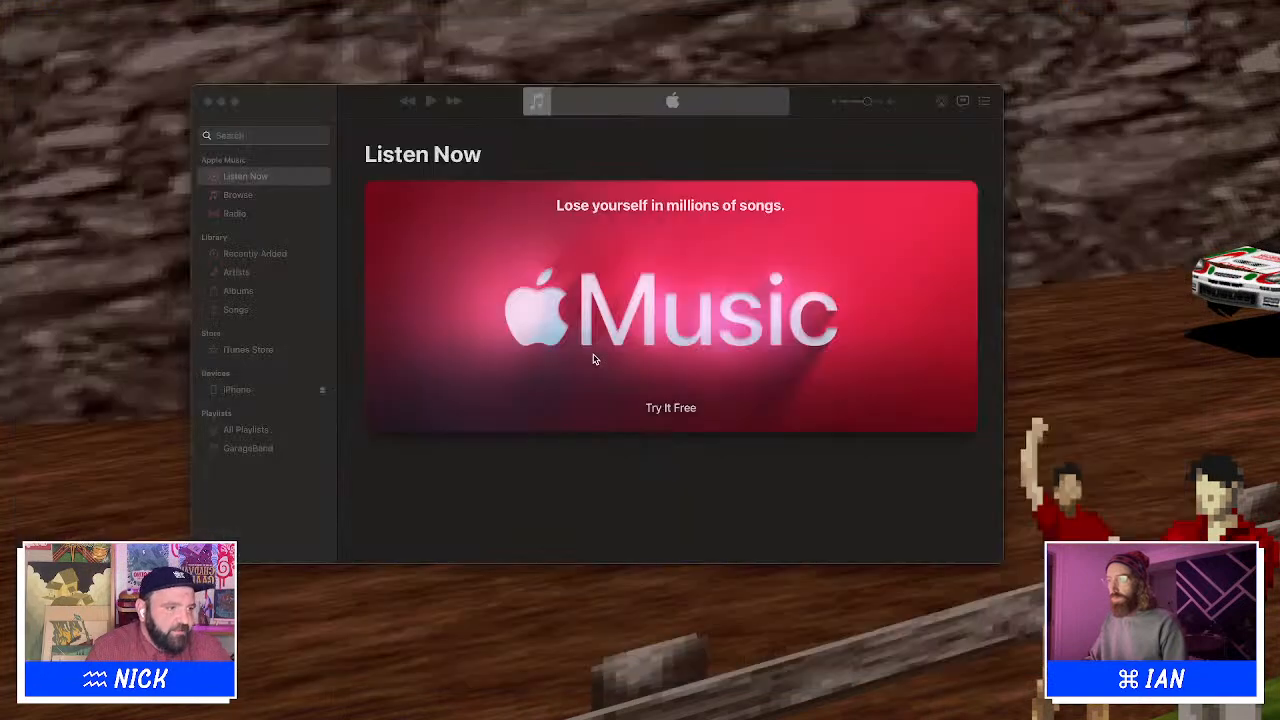
Quit the Music app and switch back to the Figma file
left_click(637, 134)
key("super+q")
key("ctrl+Right")
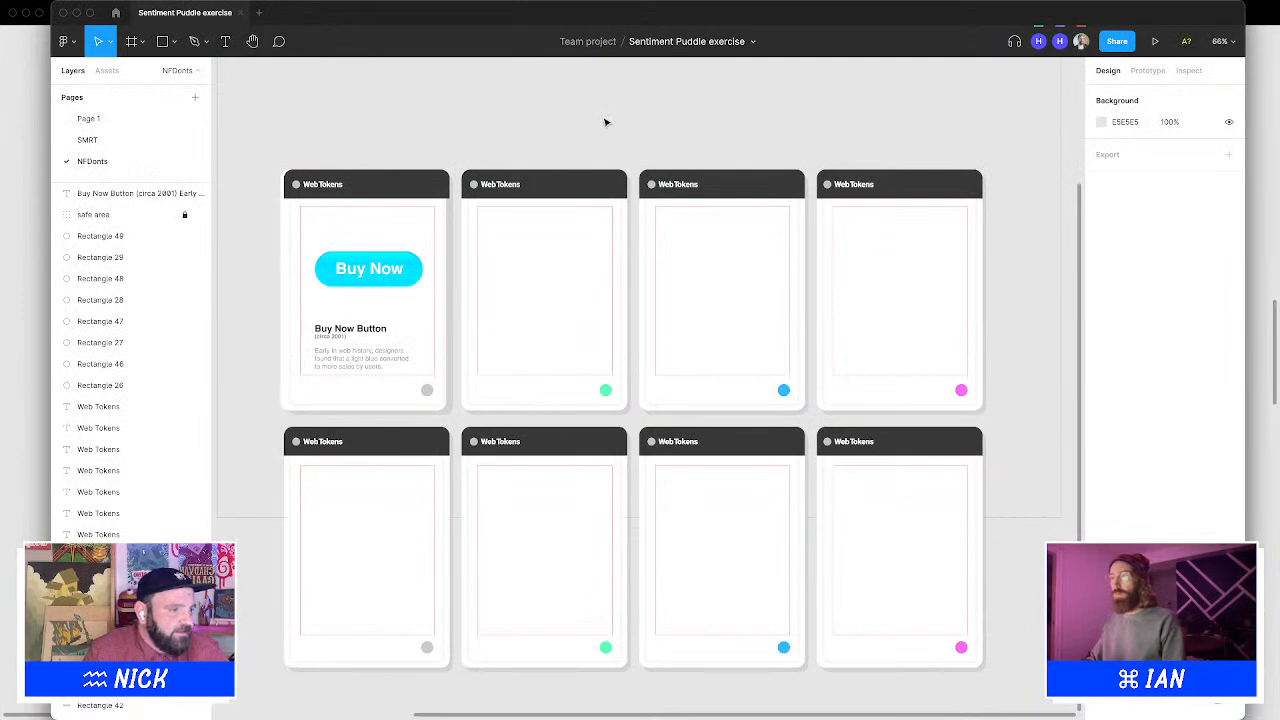
left_click(574, 303)
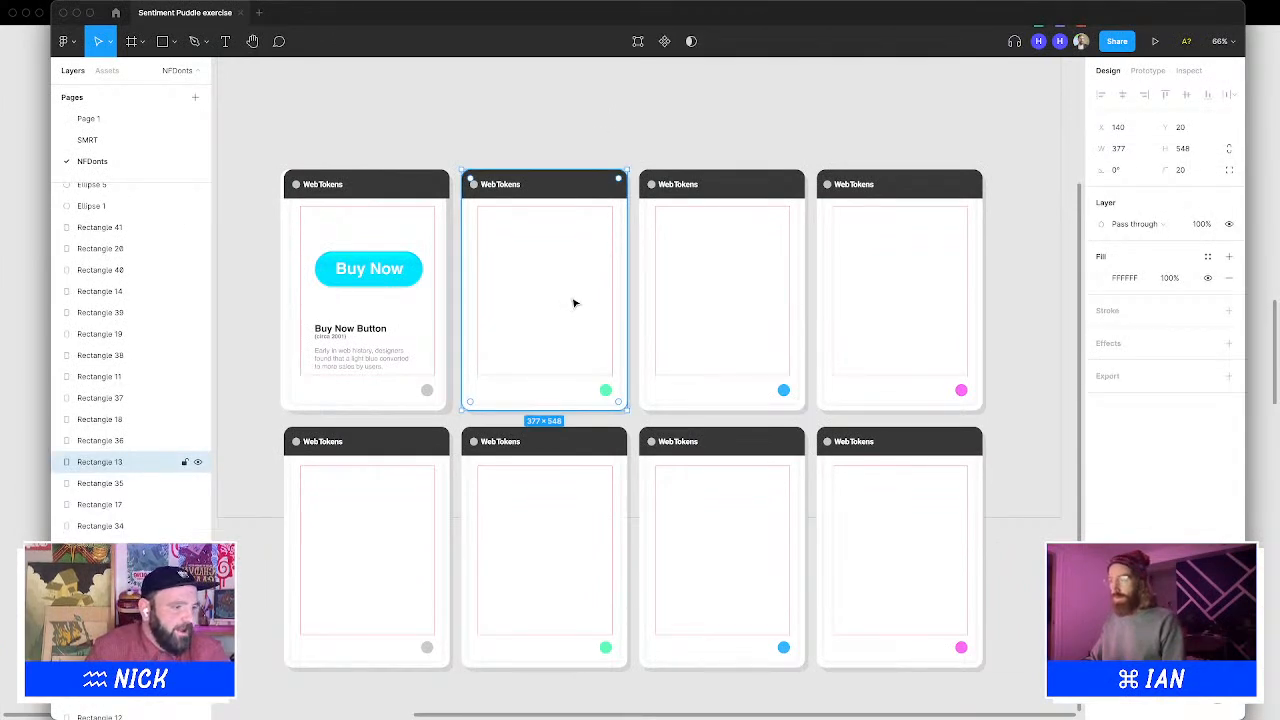
key("Delete")
key("super+z")
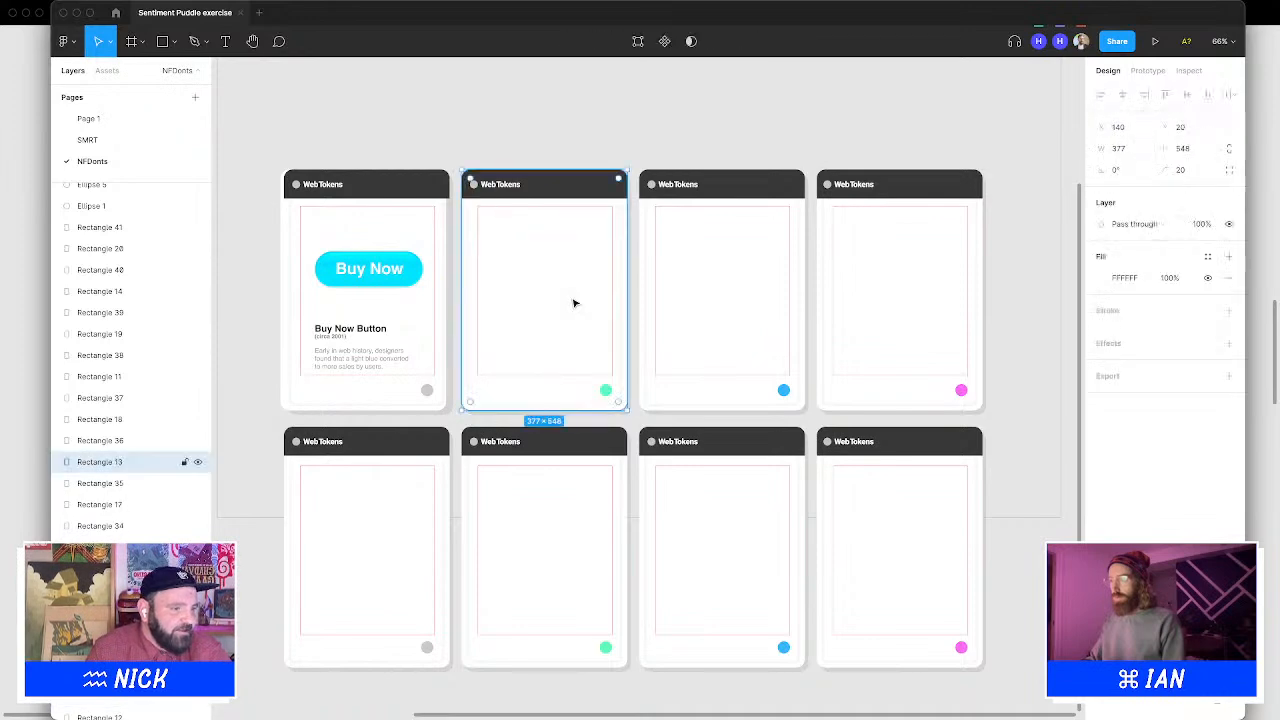
left_click(629, 154)
Duplicate the Buy Now button into the first card of the second row at the same position
mouse_move(526, 704)
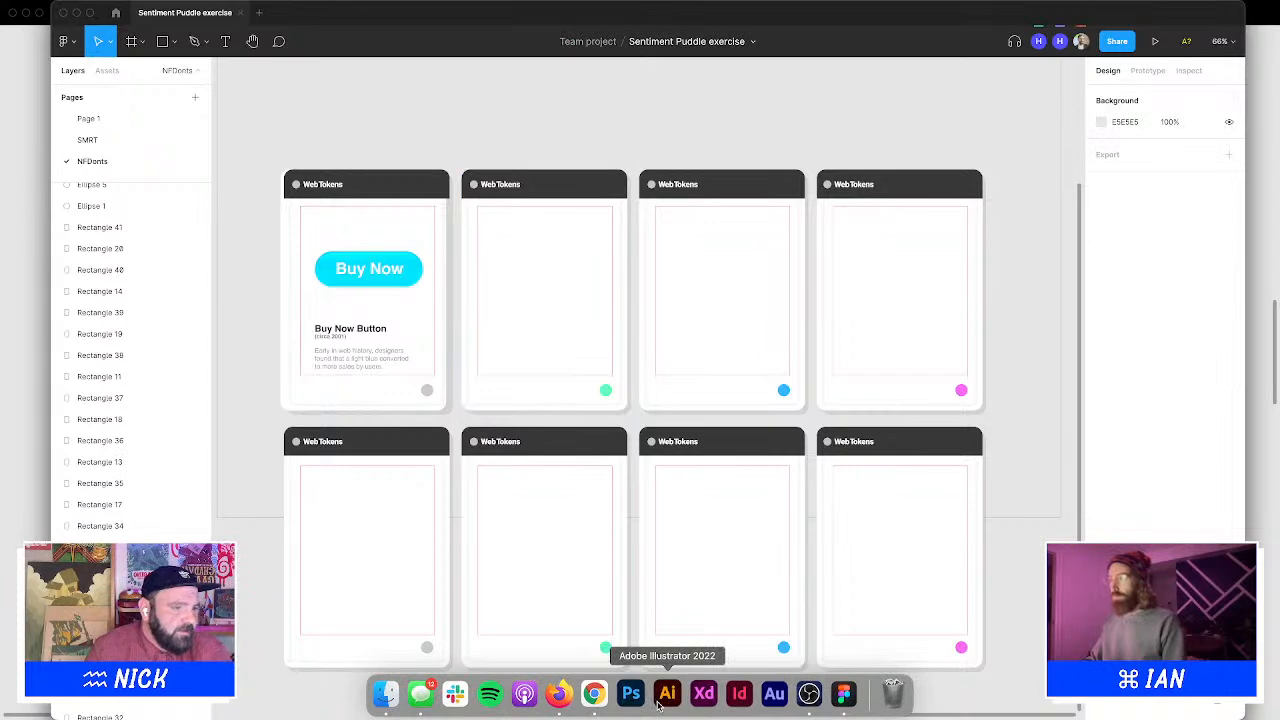
left_click_drag(505, 316, 812, 476)
left_click_drag(969, 170, 726, 111)
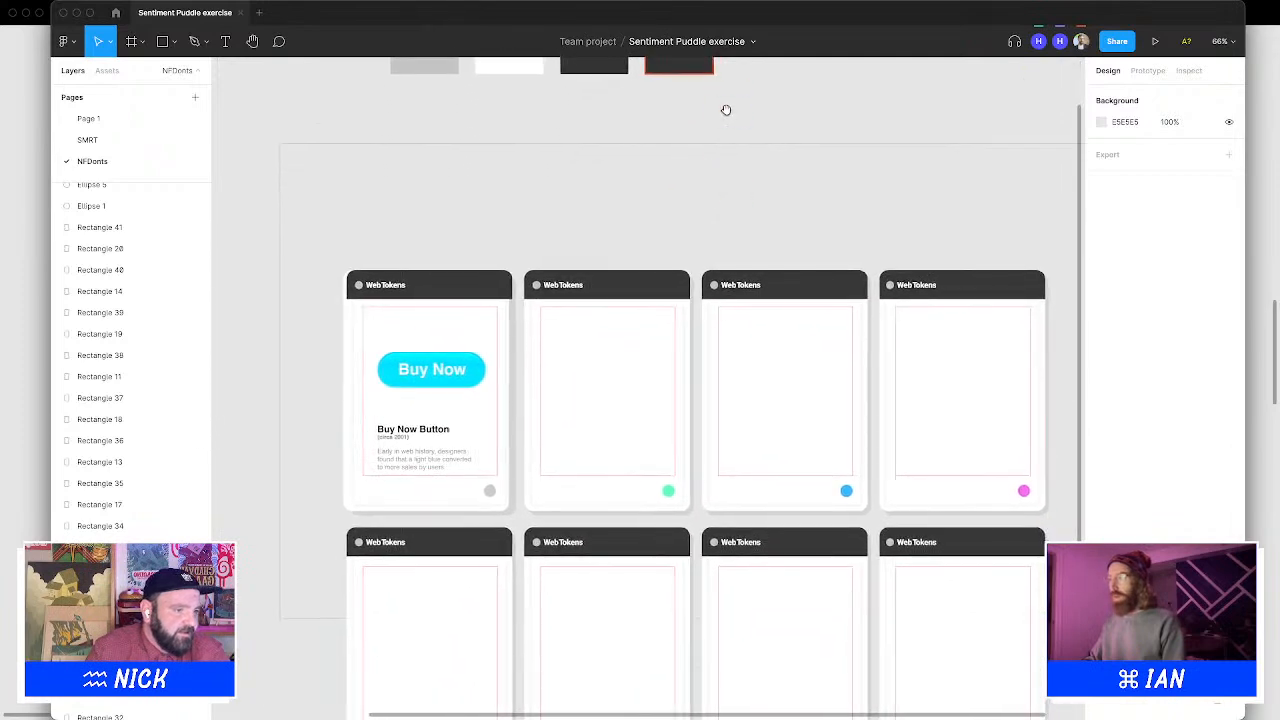
left_click_drag(254, 344, 487, 470)
left_click_drag(279, 393, 359, 446)
left_click_drag(430, 366, 434, 640)
scroll(434, 640, "down", 5)
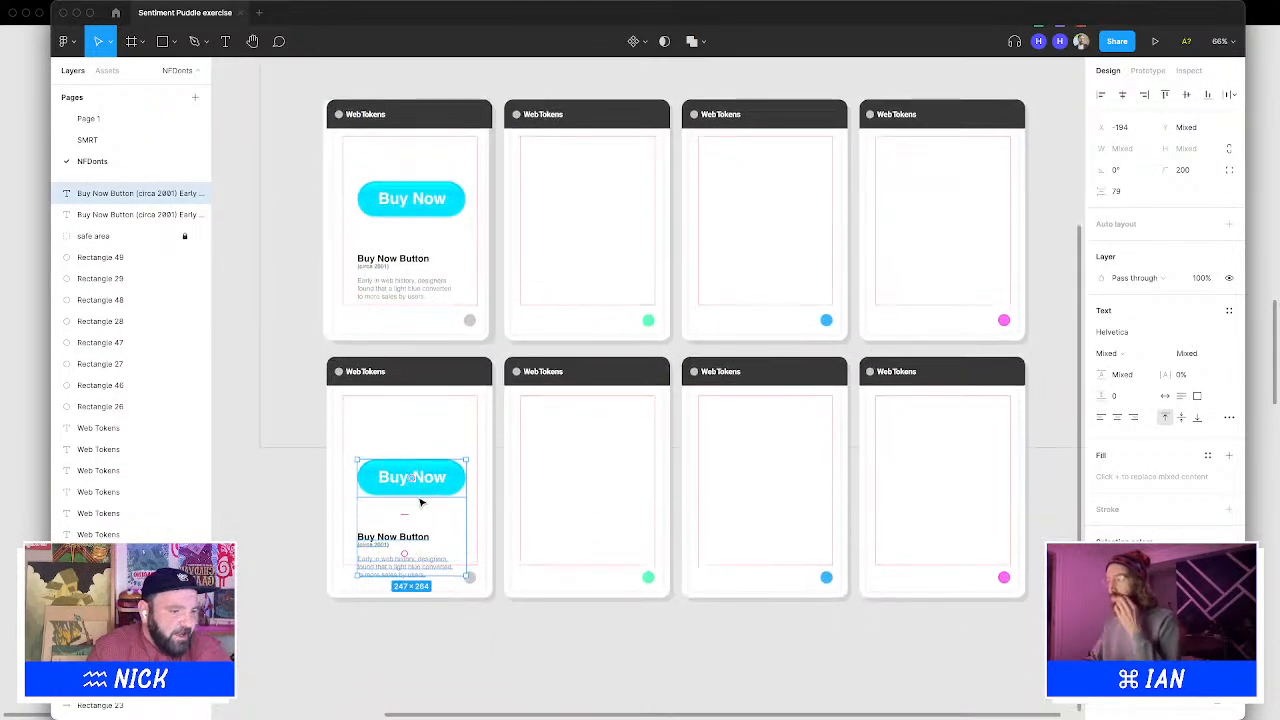
mouse_move(420, 503)
left_mouse_down()
mouse_move(421, 478)
mouse_move(414, 491)
left_mouse_up()
left_click(243, 483)
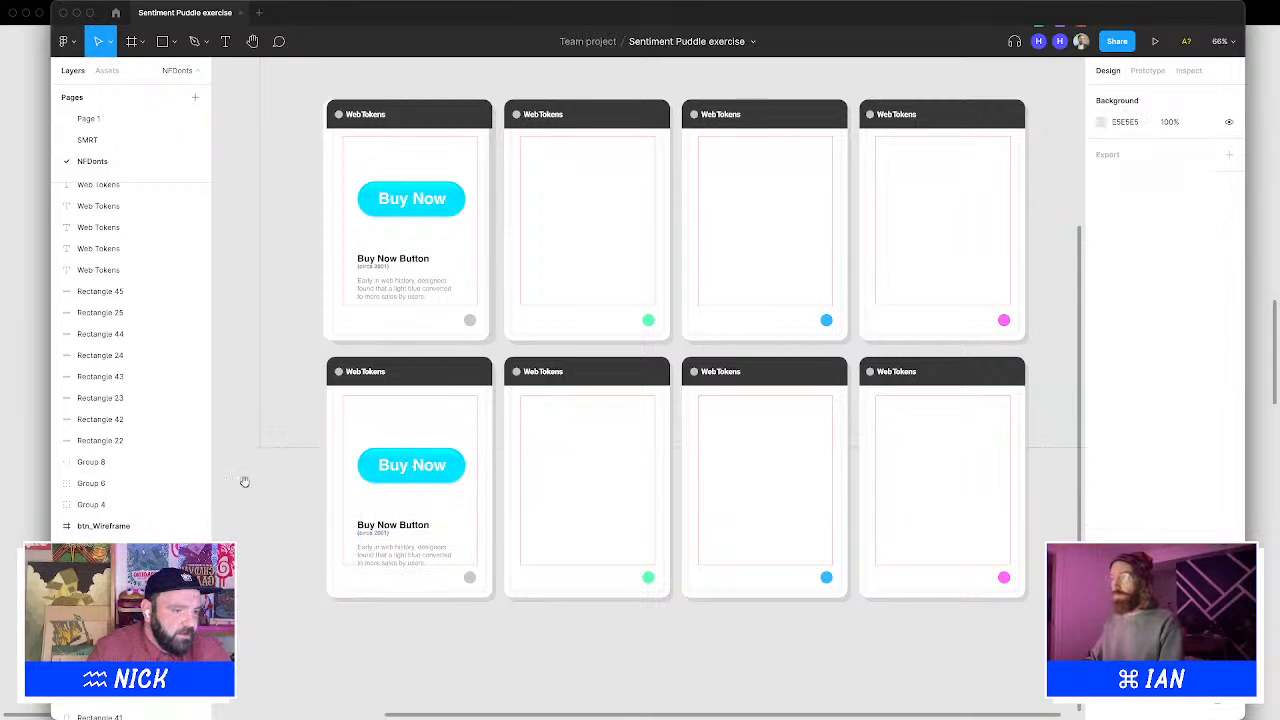
Delete the Buy Now button from the first card of the top row
scroll(522, 497, "up", 4)
left_click_drag(230, 296, 460, 453)
left_click_drag(225, 350, 350, 403)
left_click(255, 350)
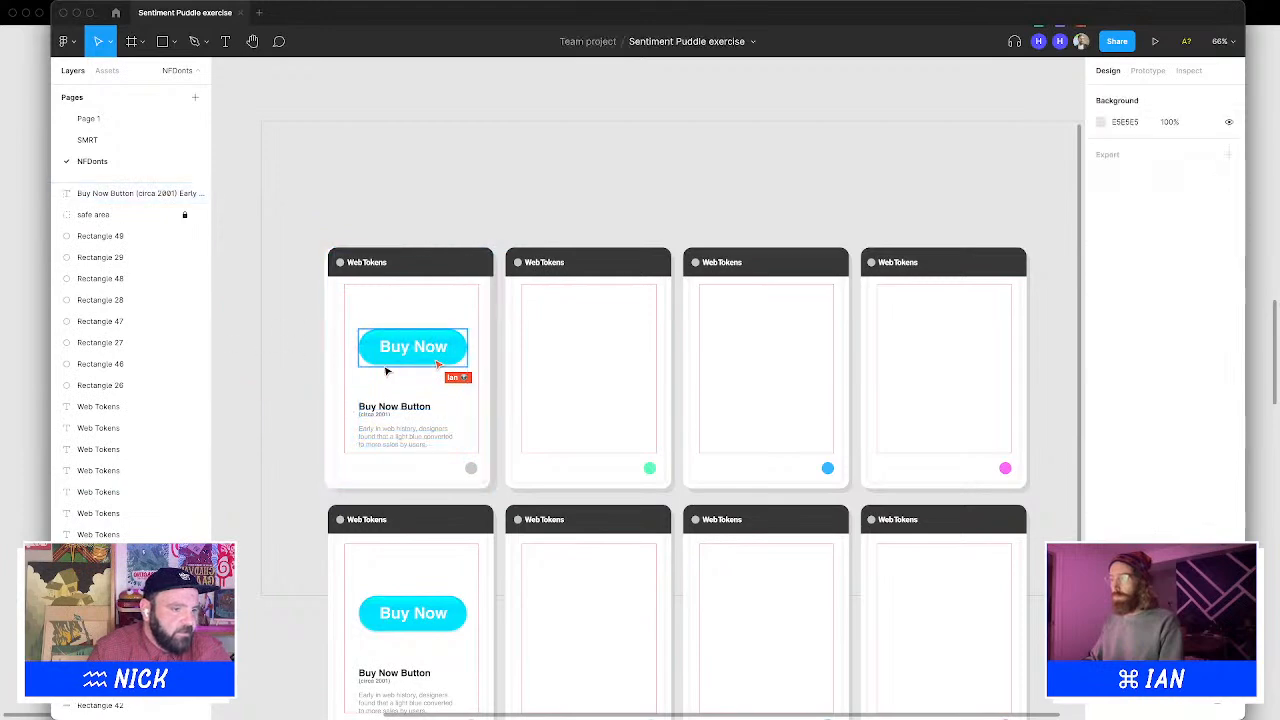
left_click(386, 372)
key("Delete")
mouse_move(668, 712)
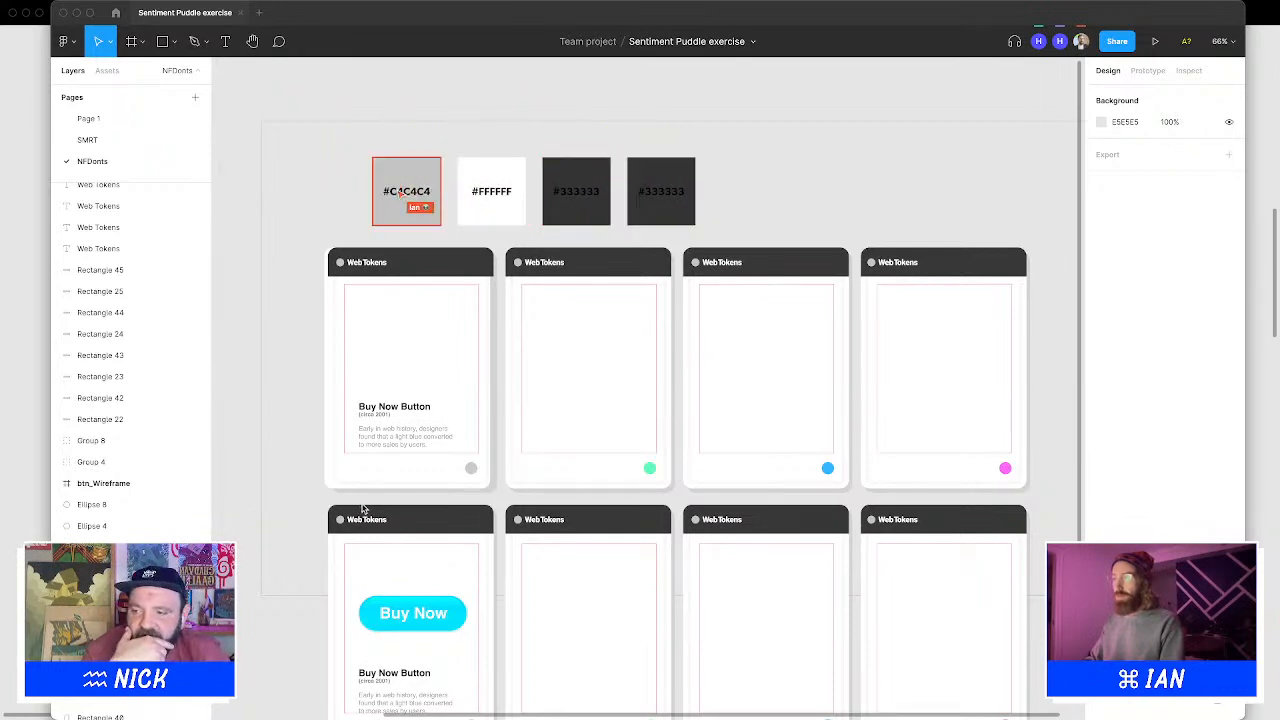
scroll(363, 509, "down", 3)
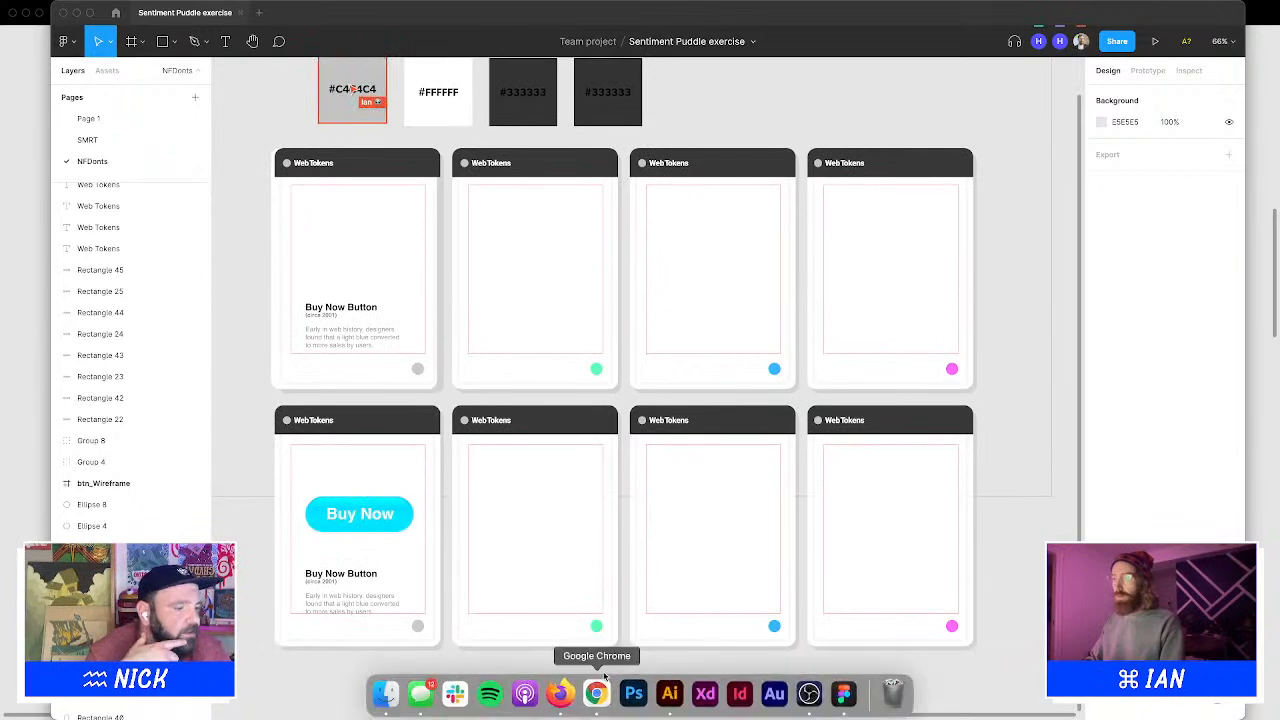
left_click(663, 694)
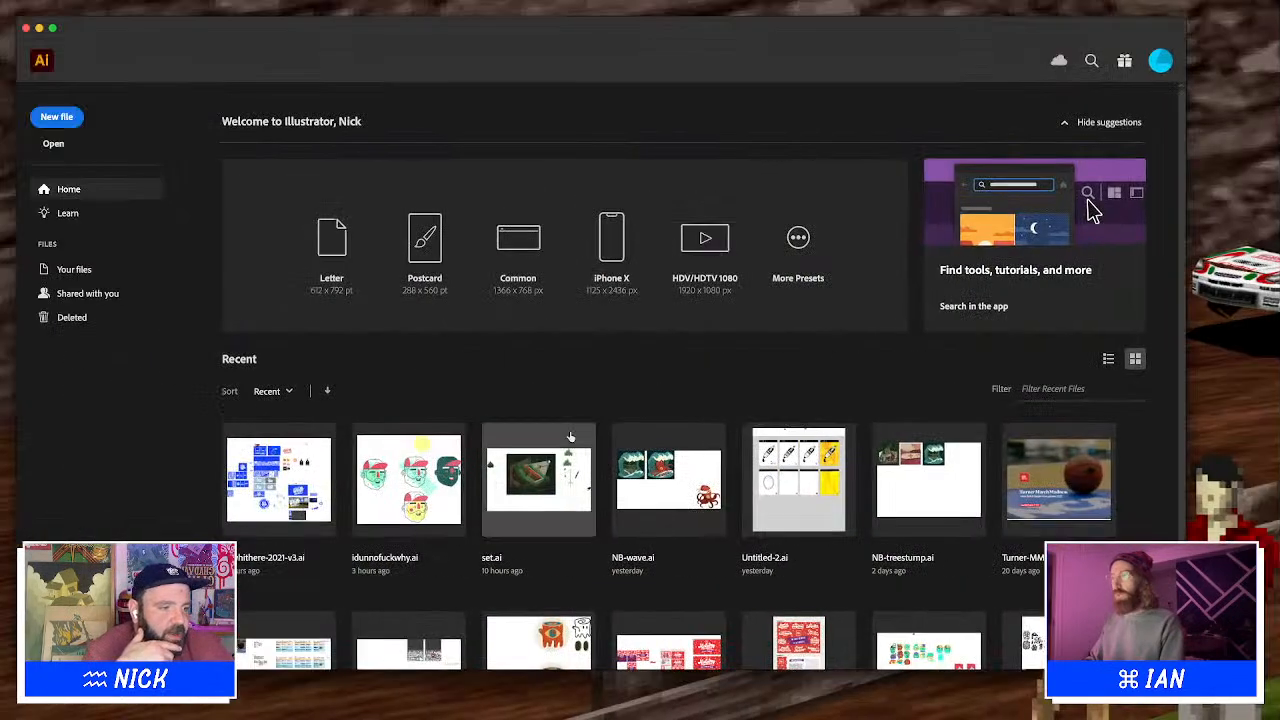
key("F11")
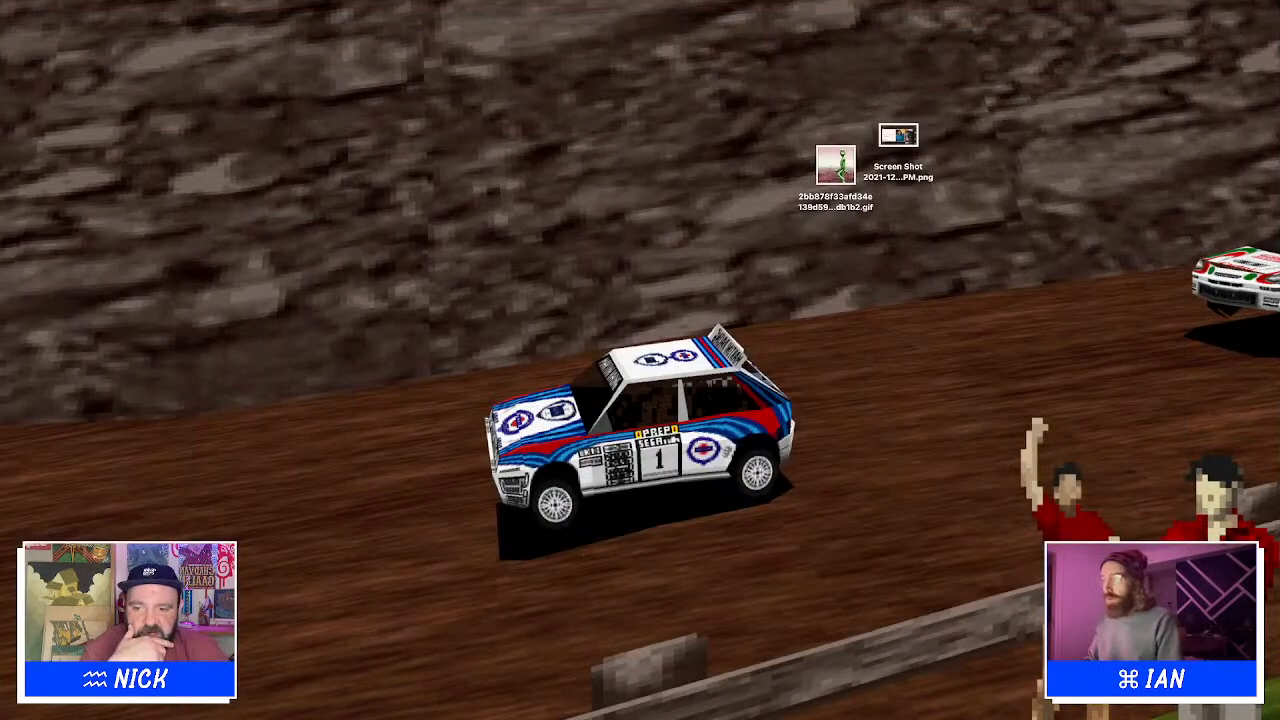
key("ctrl+Right")
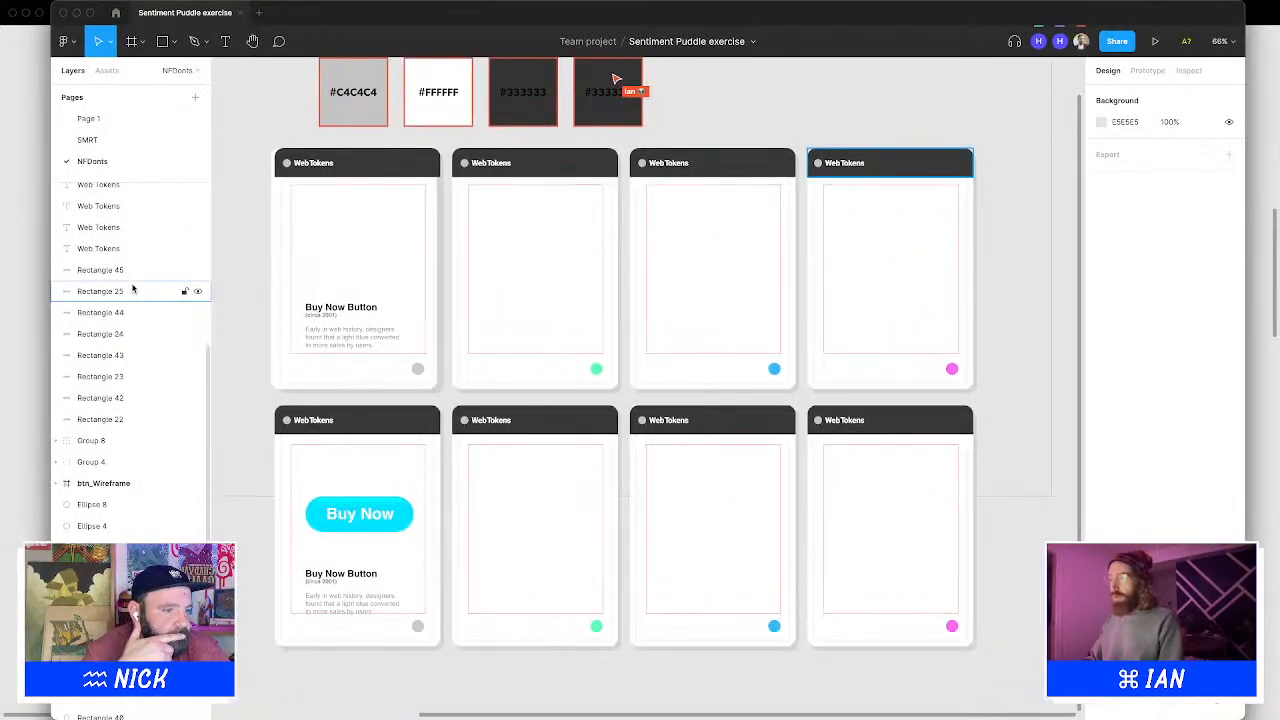
key("ctrl+Left")
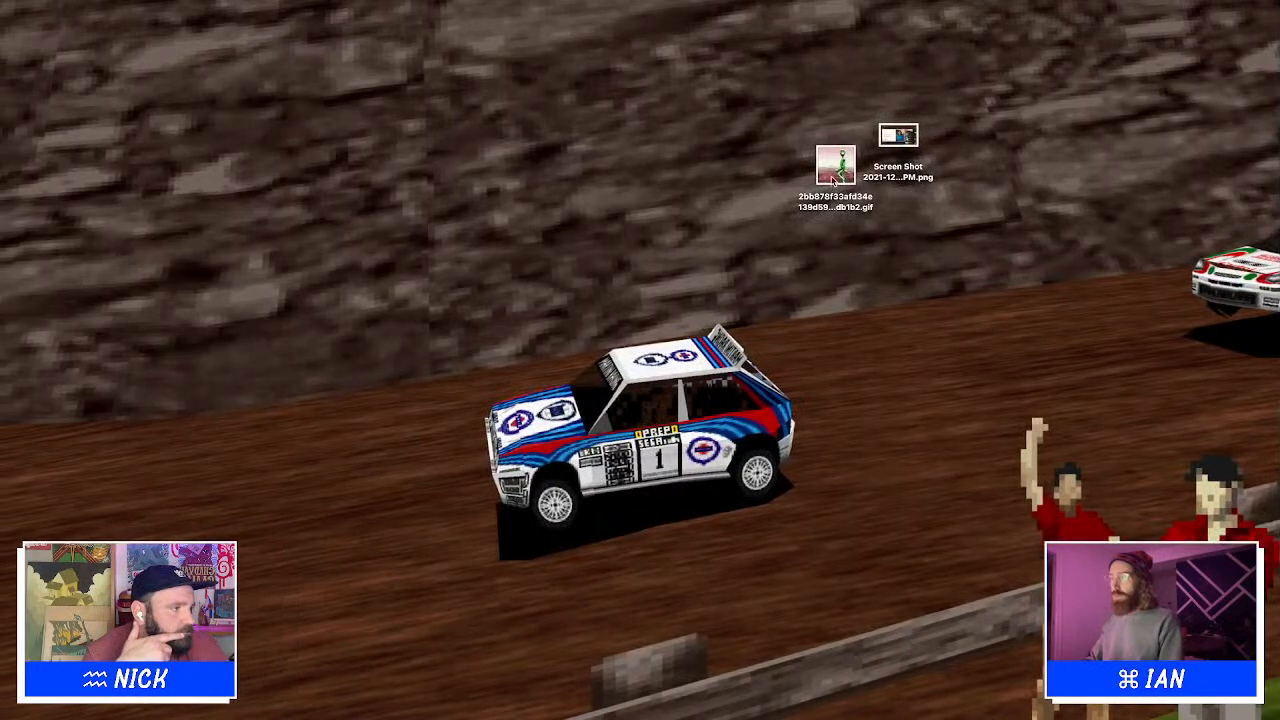
Drag the dancing green figure GIF from the desktop into the top-right poster card
left_click_drag(834, 170, 906, 268)
key("ctrl+Right")
left_click(1042, 296)
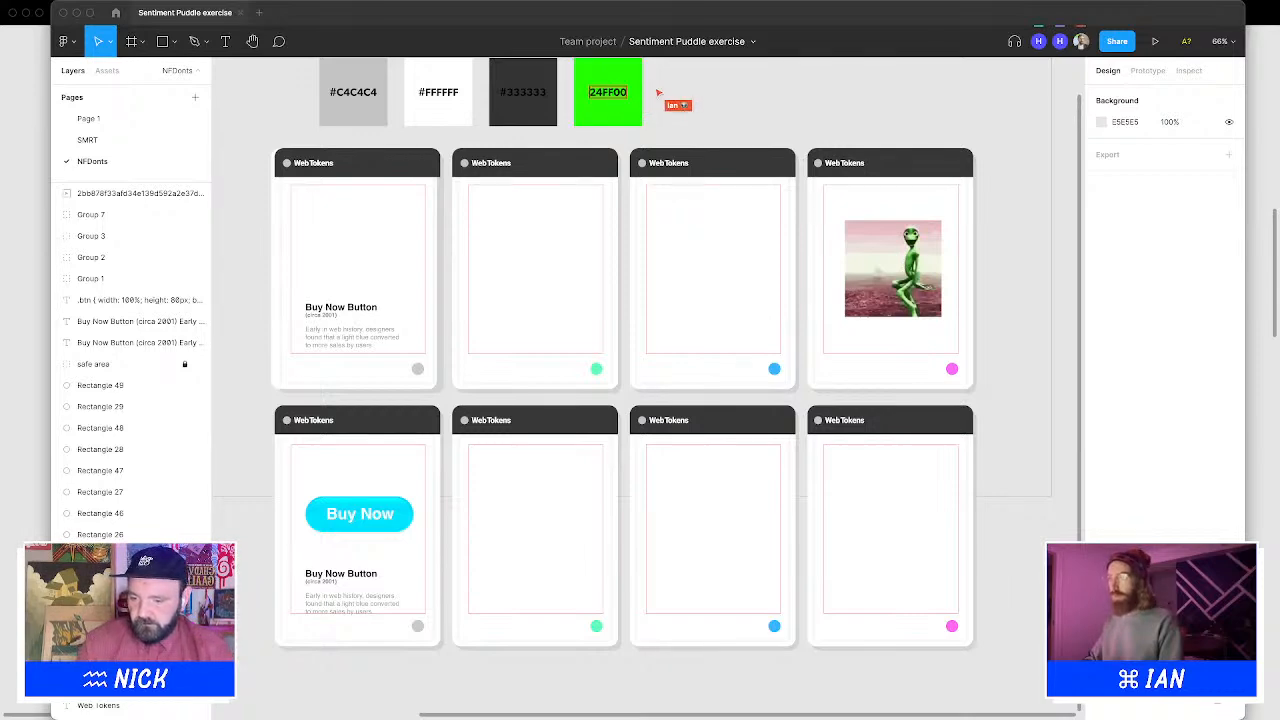
key("ctrl+Left")
key("ctrl+Right")
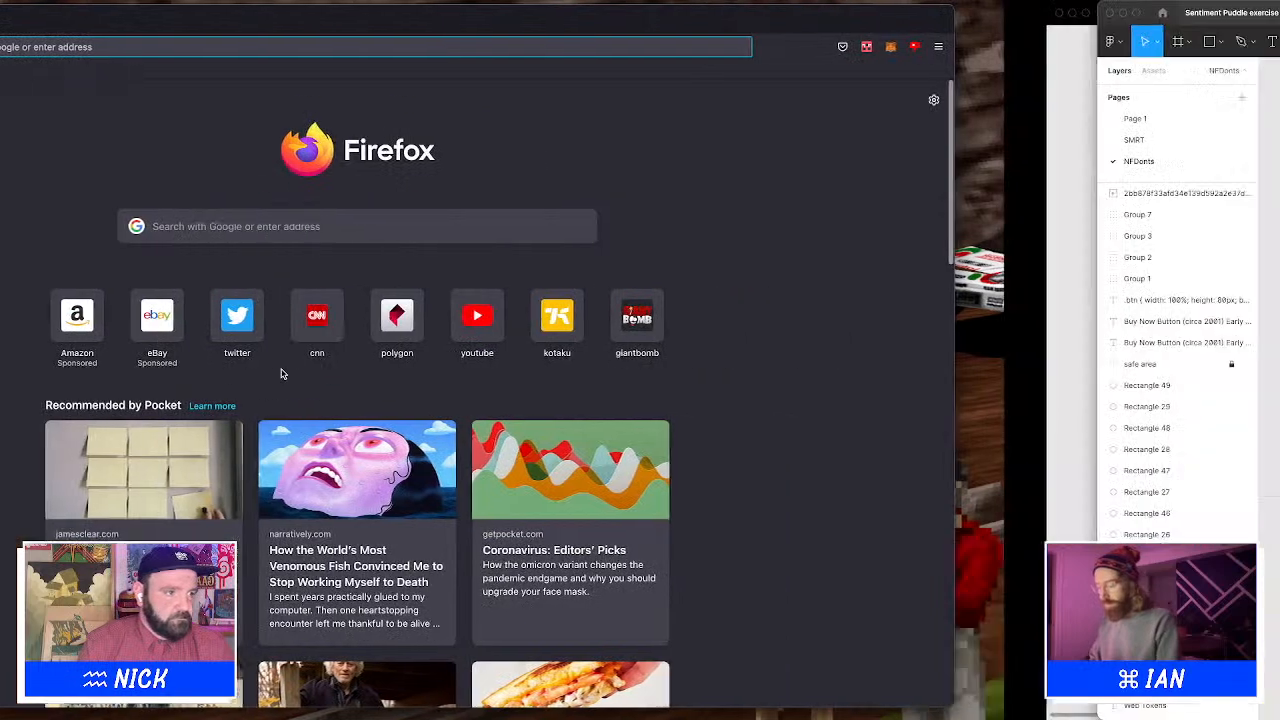
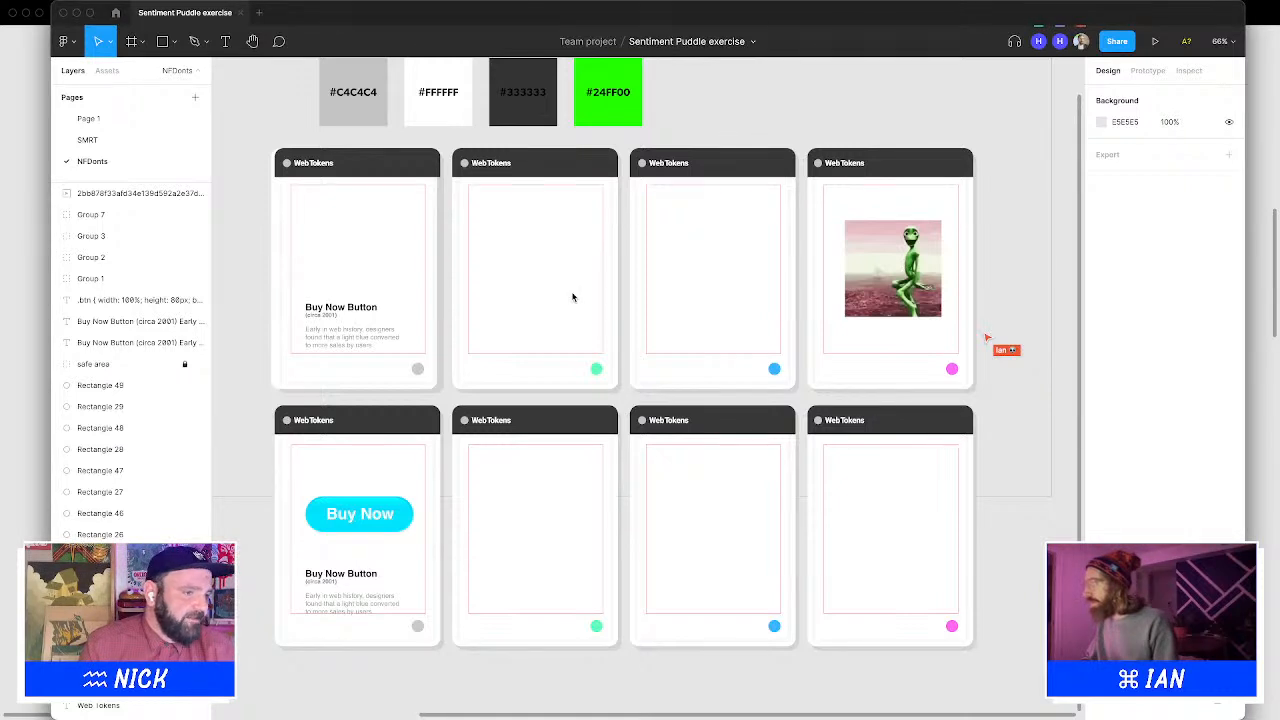
Paste the shopping cart vector into the first top-row card and ungroup it
key("super+v")
left_click_drag(657, 383, 349, 235)
key("super+shift+g")
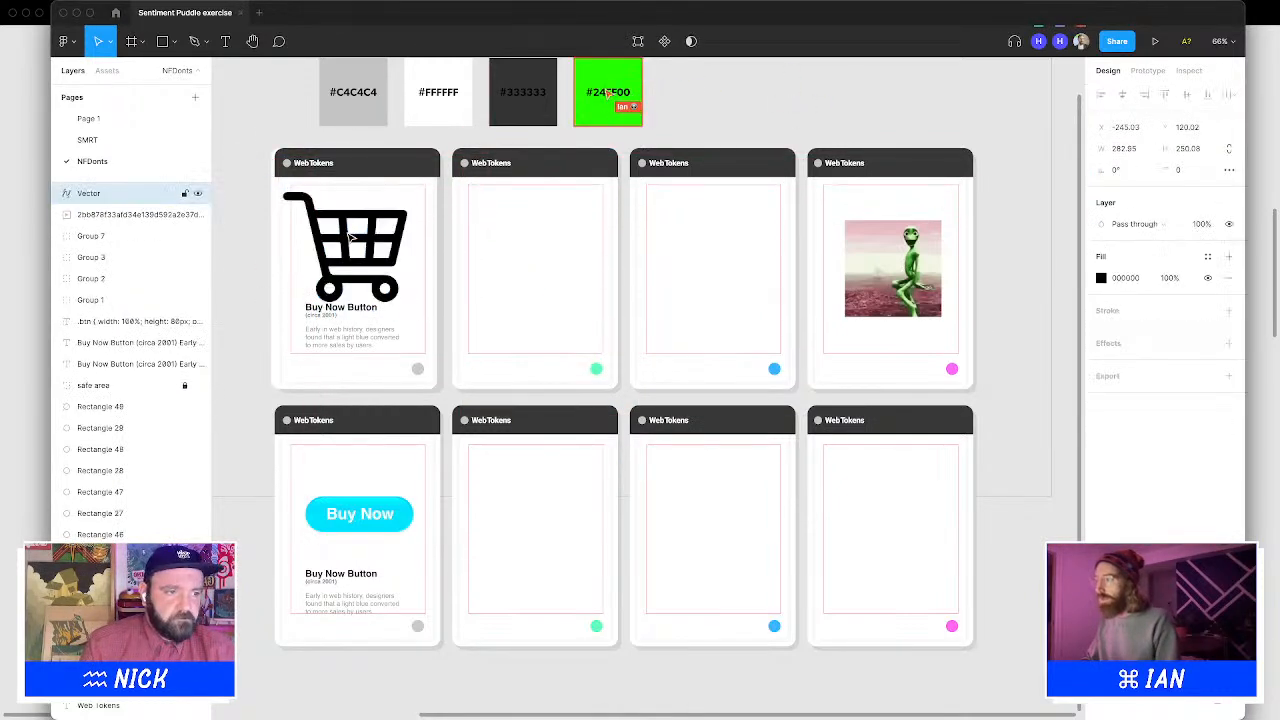
Rename the cart vector's layer as "cart"
double_click(87, 199)
type("c")
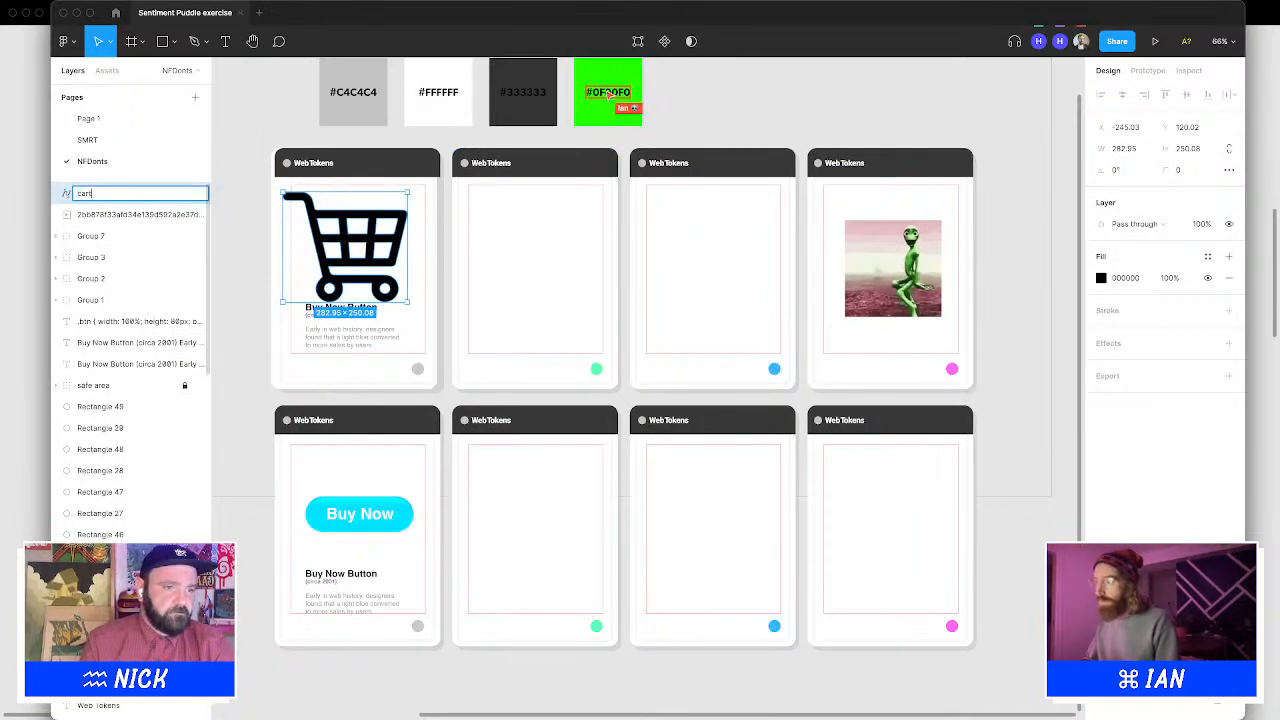
type("art")
key("Return")
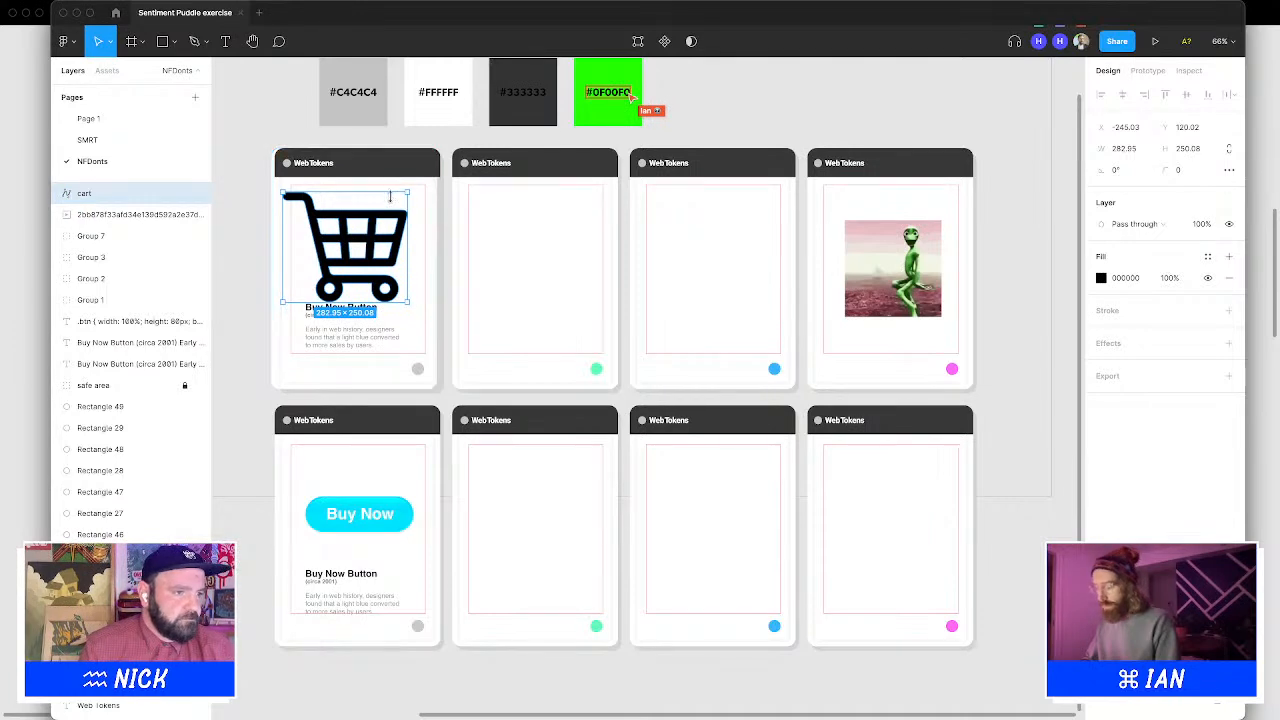
Scale the cart down to about 153 × 135 and place it above the card's heading
left_click_drag(390, 197, 397, 249)
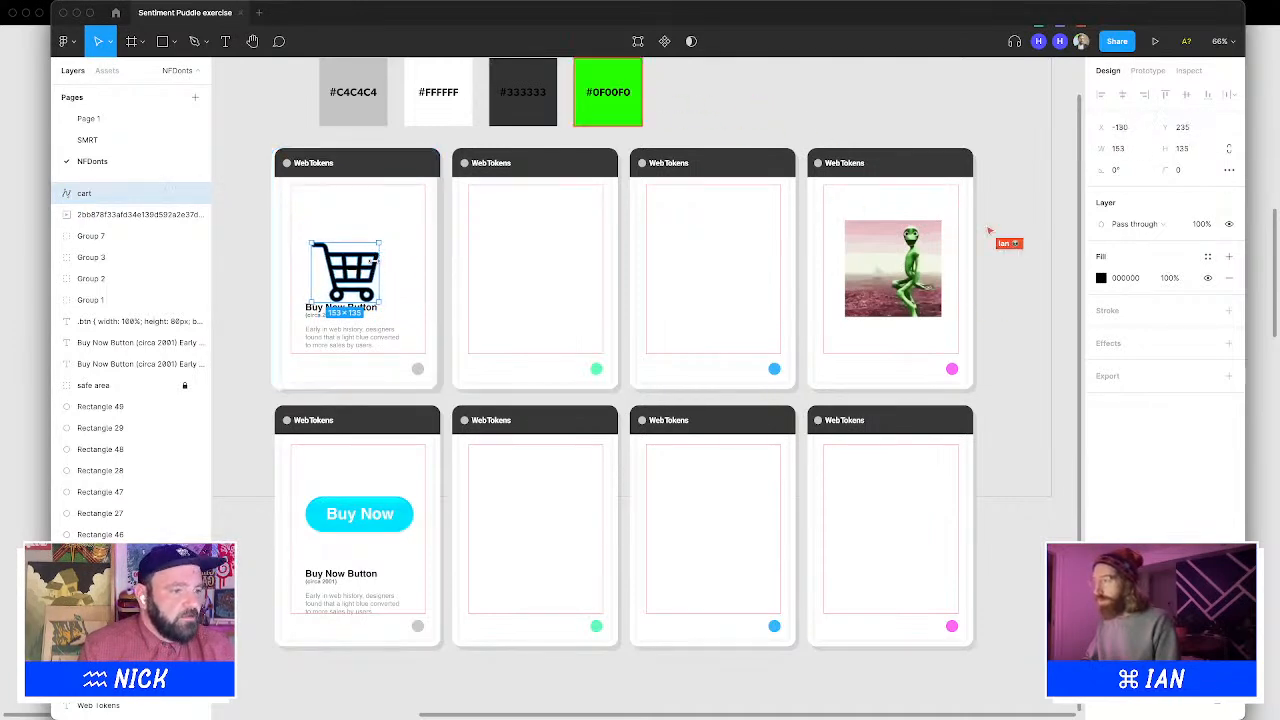
left_click_drag(380, 258, 381, 255)
key("super+z")
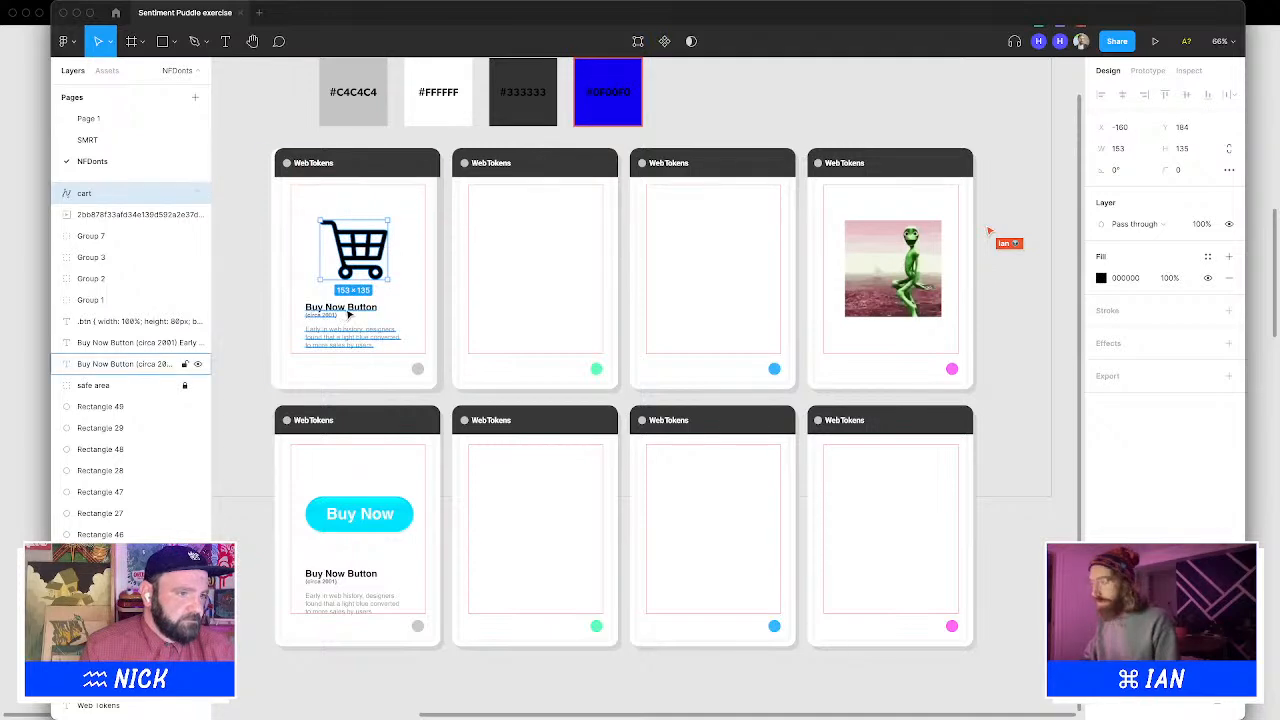
Retitle the first card's heading as "Cart Icon"
left_click(368, 308)
double_click(368, 308)
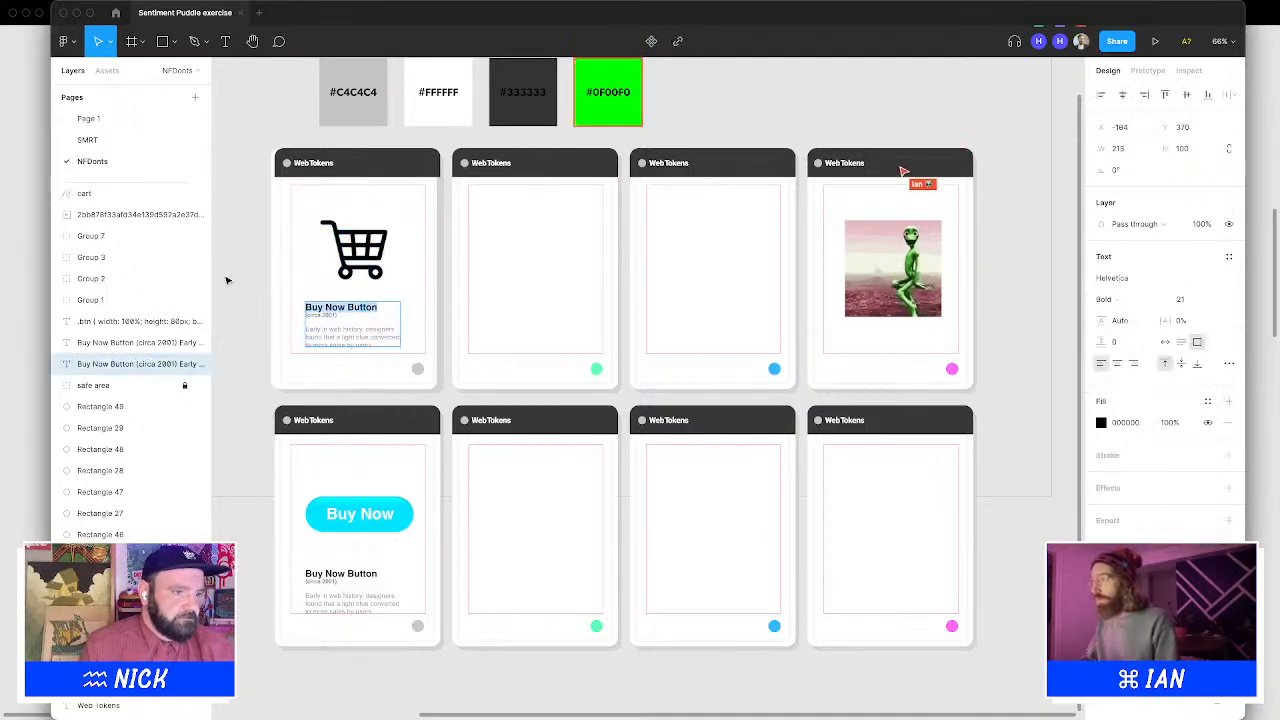
type("Car I")
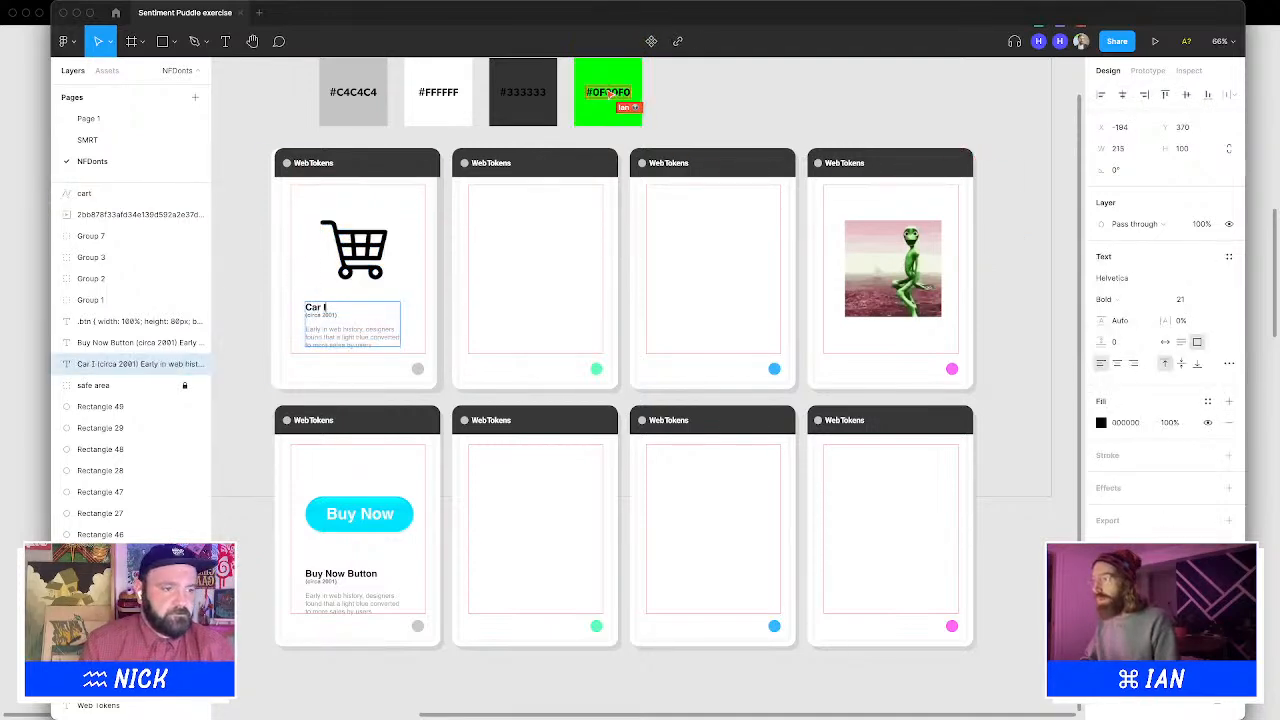
type("Icon")
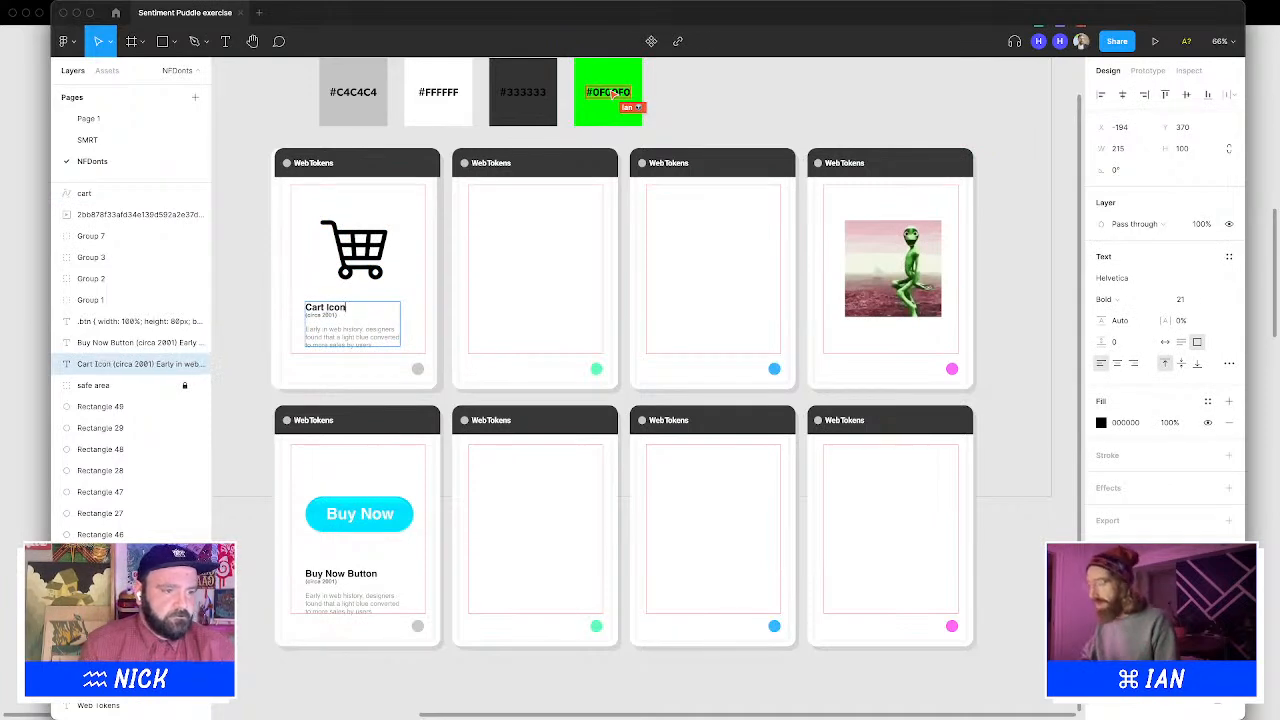
Change the date line under the heading to "(circa 1999)"
left_click(234, 291)
double_click(354, 316)
left_click(324, 314)
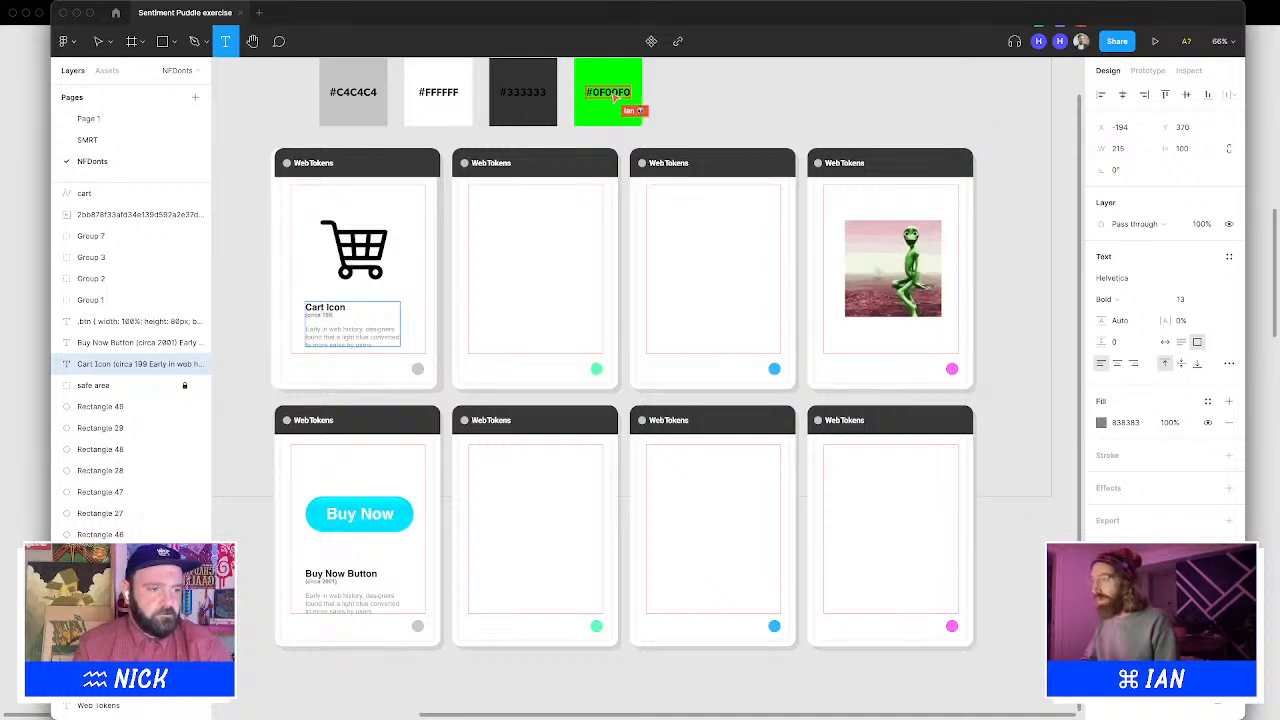
type("9)")
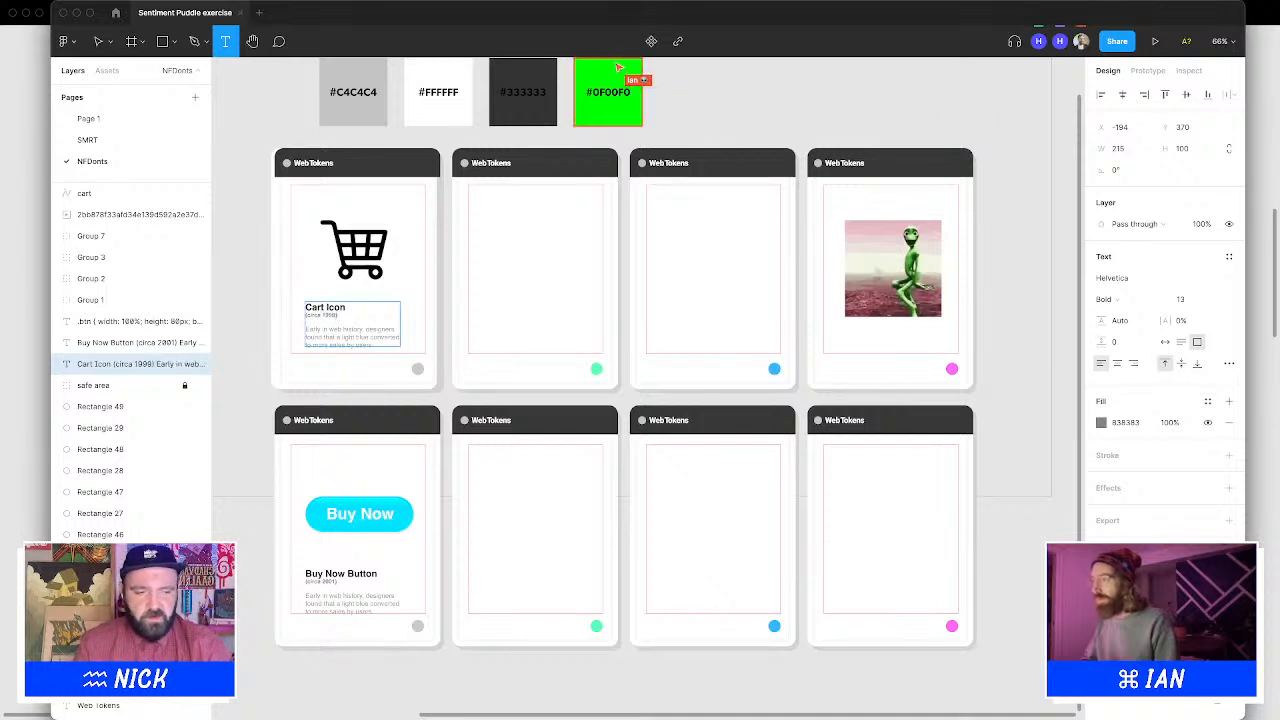
key("Escape")
key("Escape")
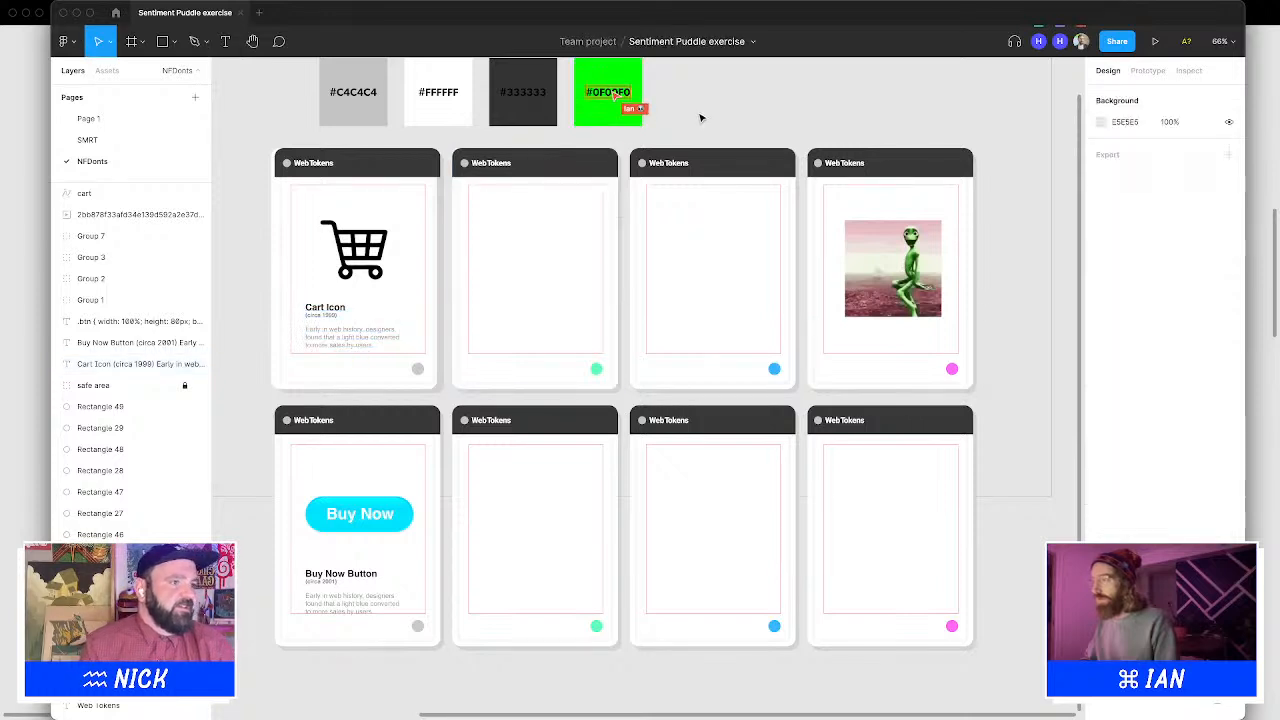
Try to edit the #FFFFFF color swatch's label text
double_click(452, 95)
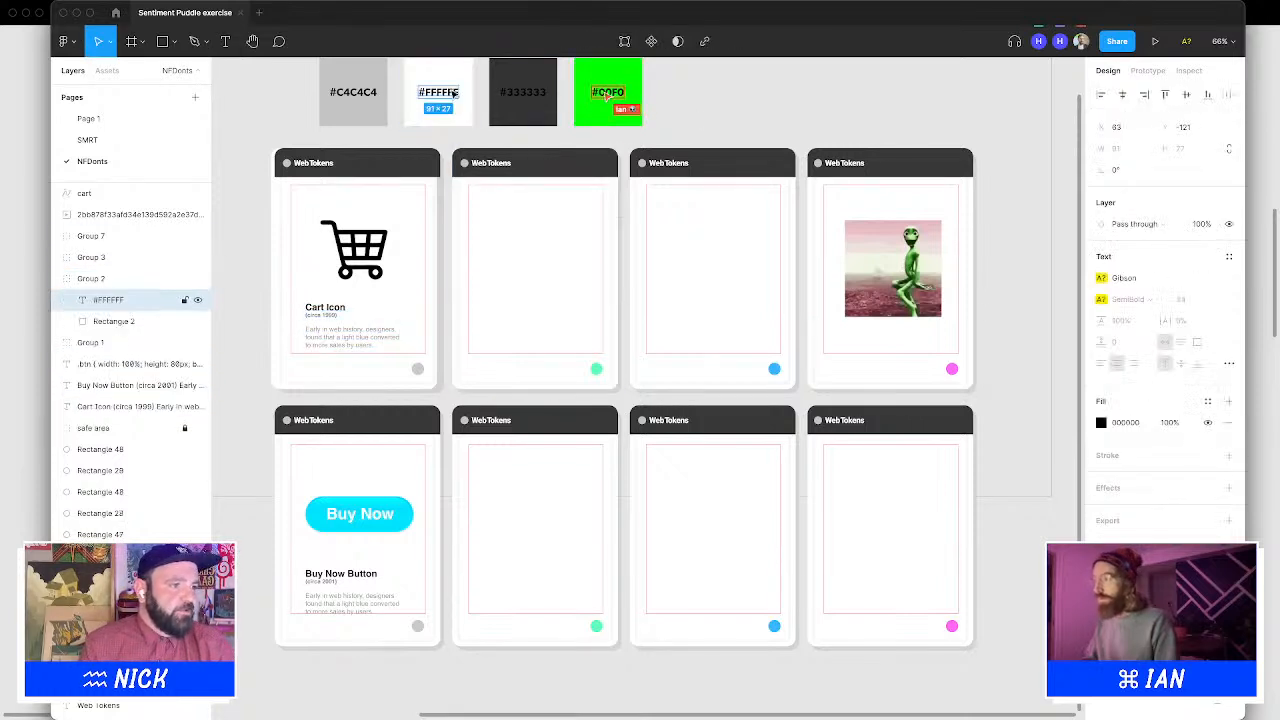
double_click(443, 97)
key("Escape")
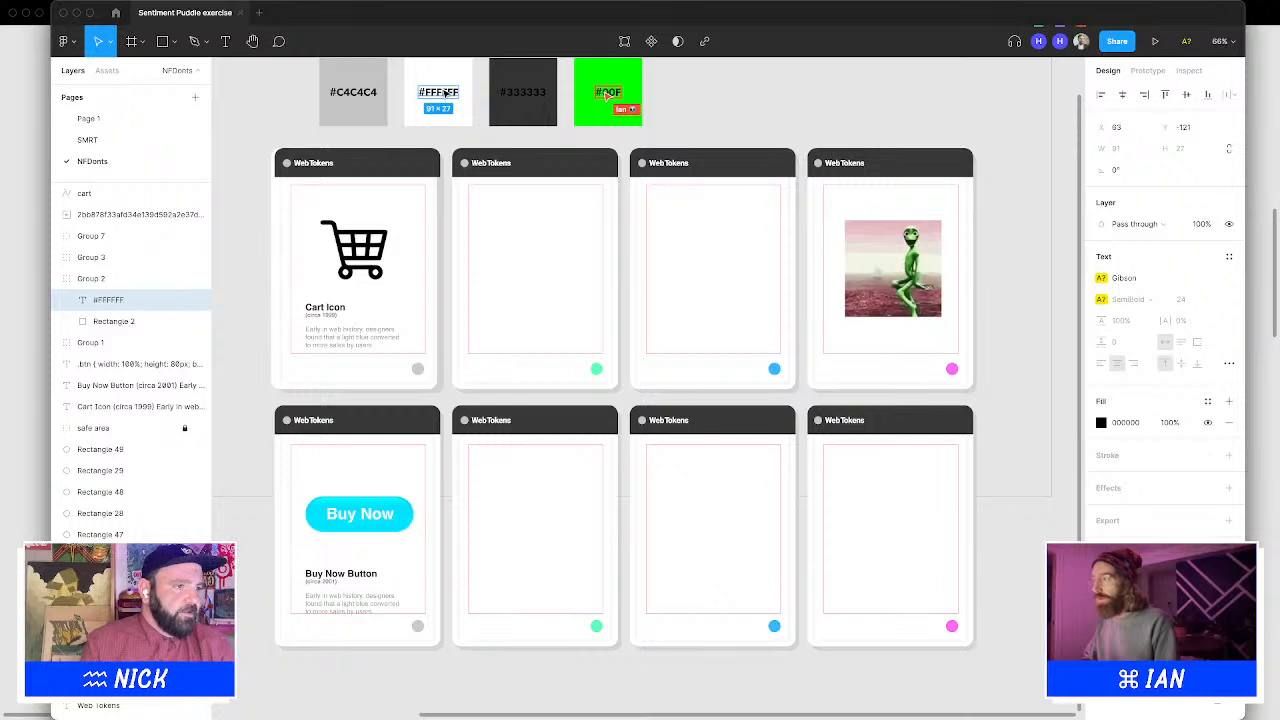
double_click(446, 94)
key("Escape")
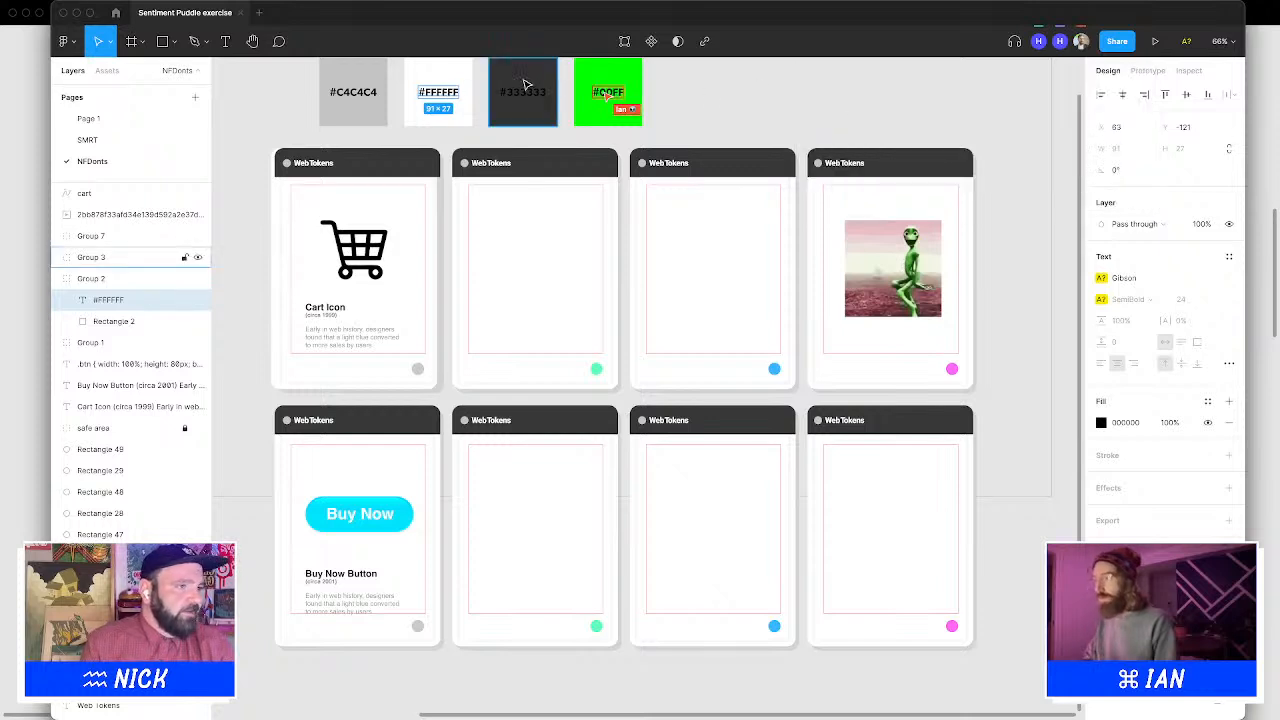
left_click(731, 112)
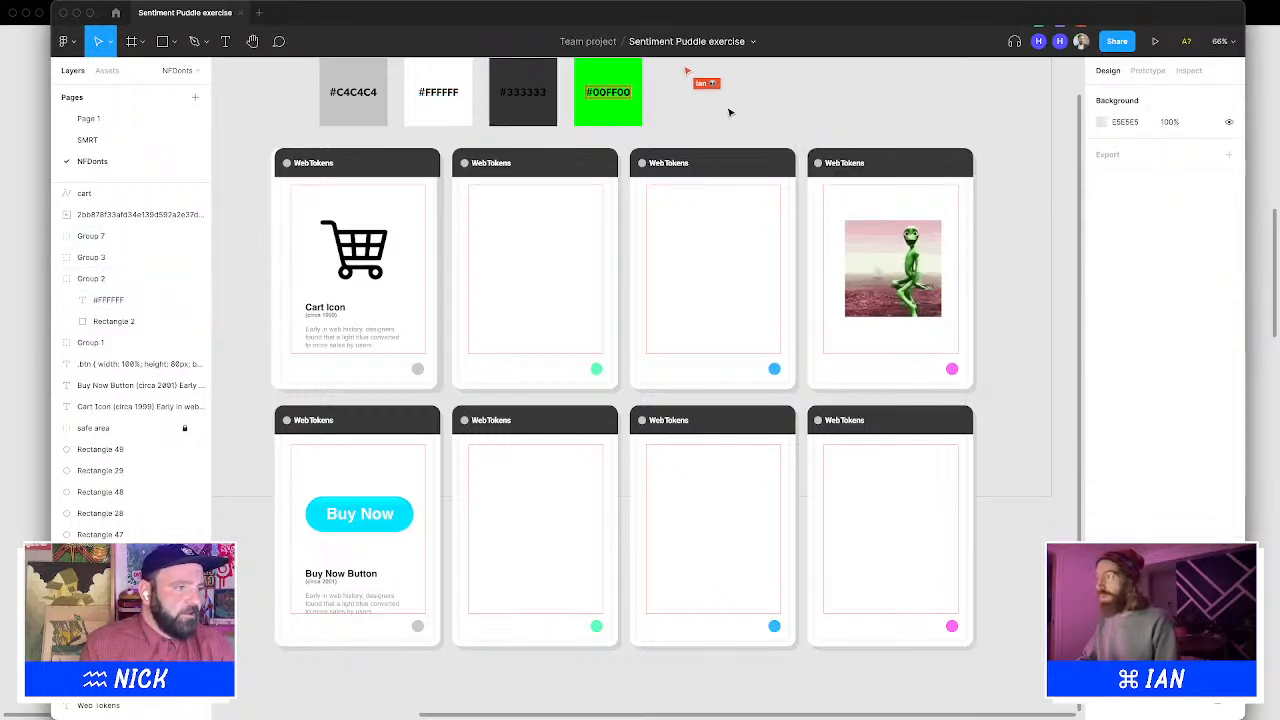
double_click(447, 95)
double_click(447, 95)
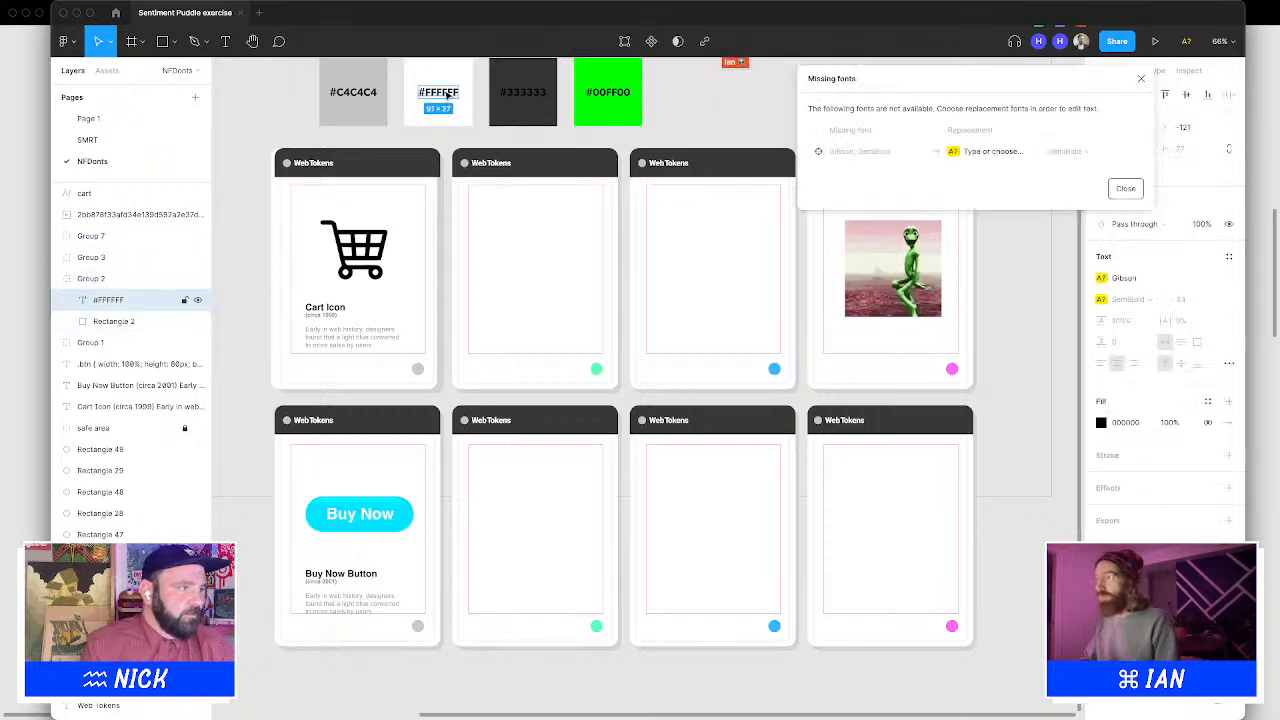
left_click(1125, 189)
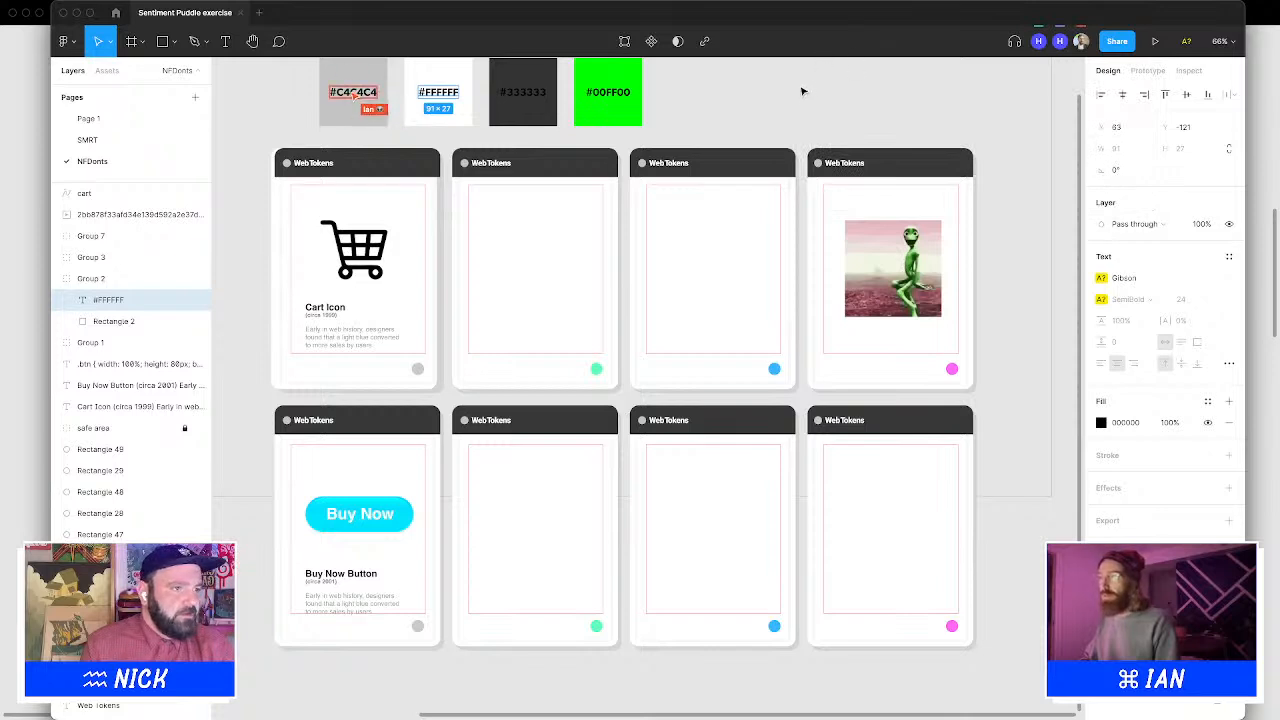
left_click(694, 104)
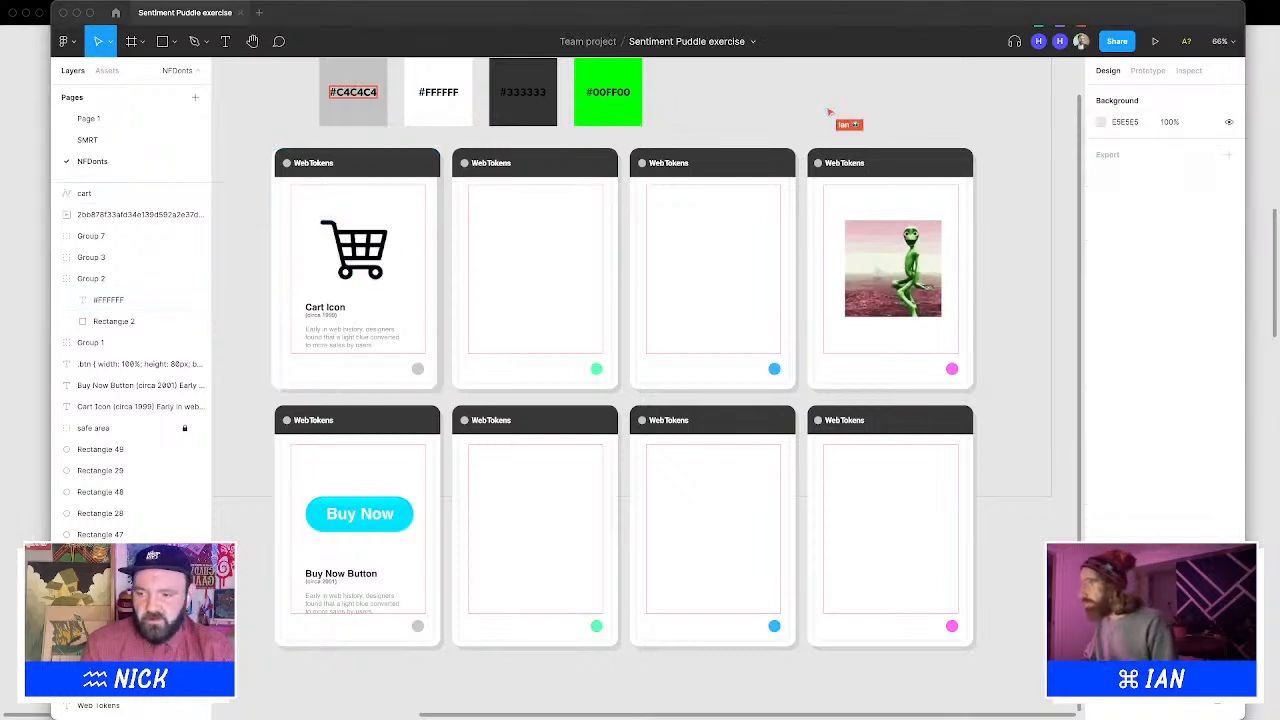
Draw a bar about 188 × 31 in the second top-row card and set its corner radius to 200
left_click(162, 41)
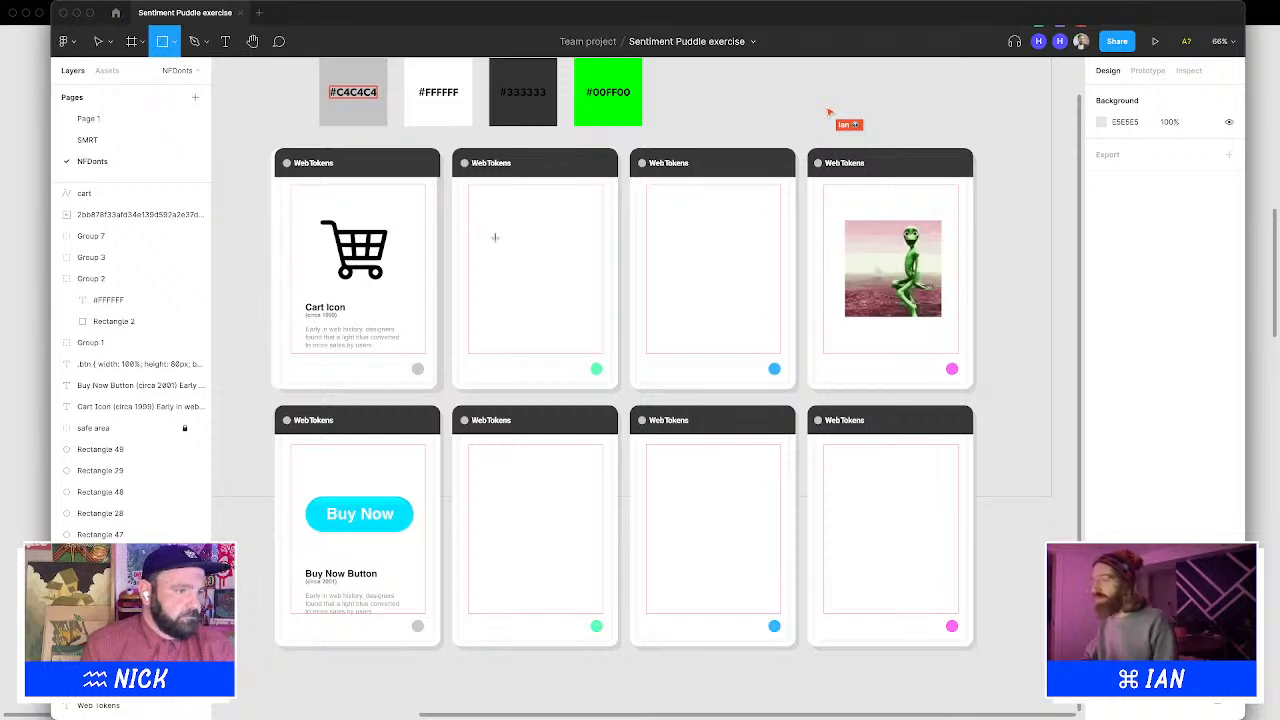
left_click_drag(490, 237, 576, 250)
left_click(1182, 170)
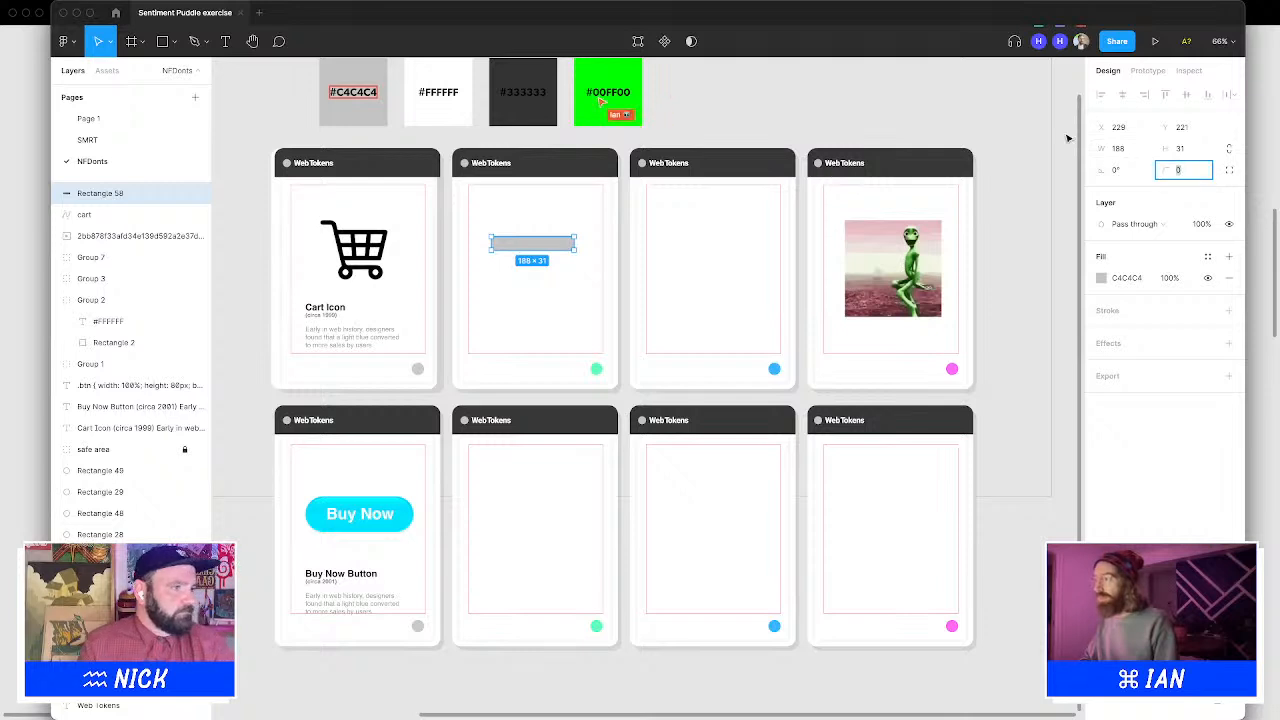
type("200")
key("Return")
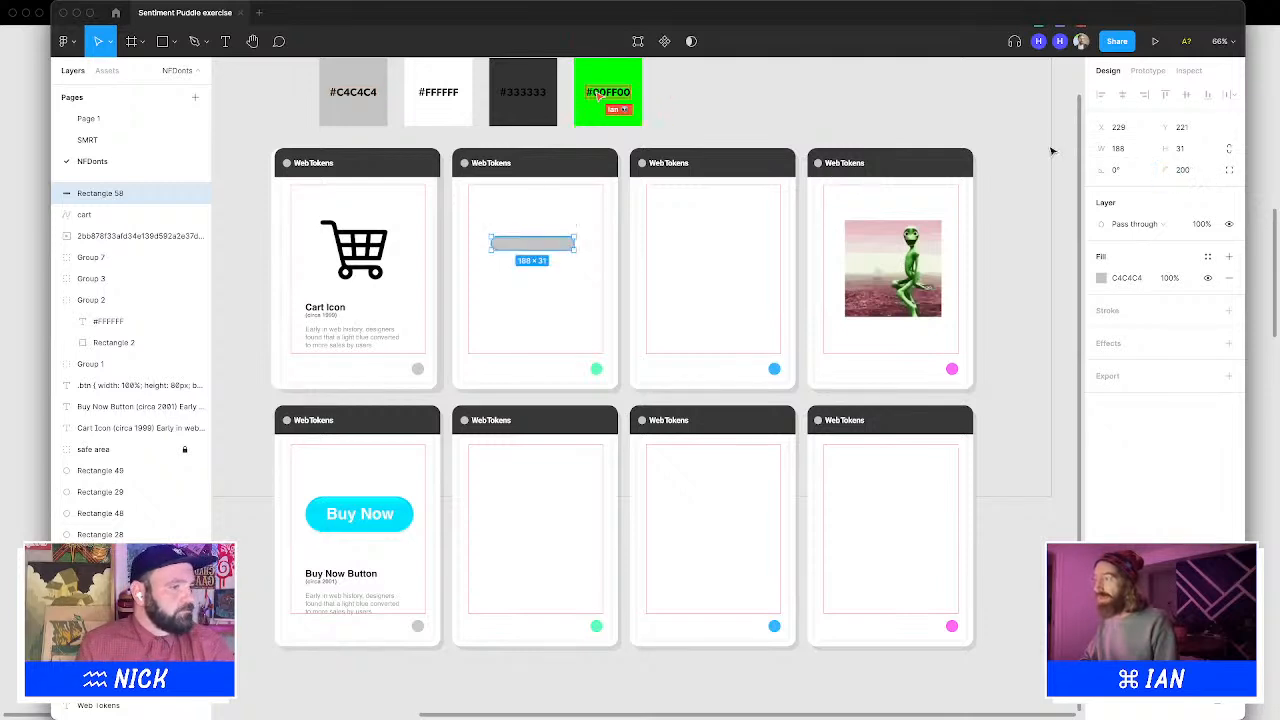
Duplicate the bar into a stack of three and group them as a hamburger icon
left_click_drag(551, 257, 565, 287)
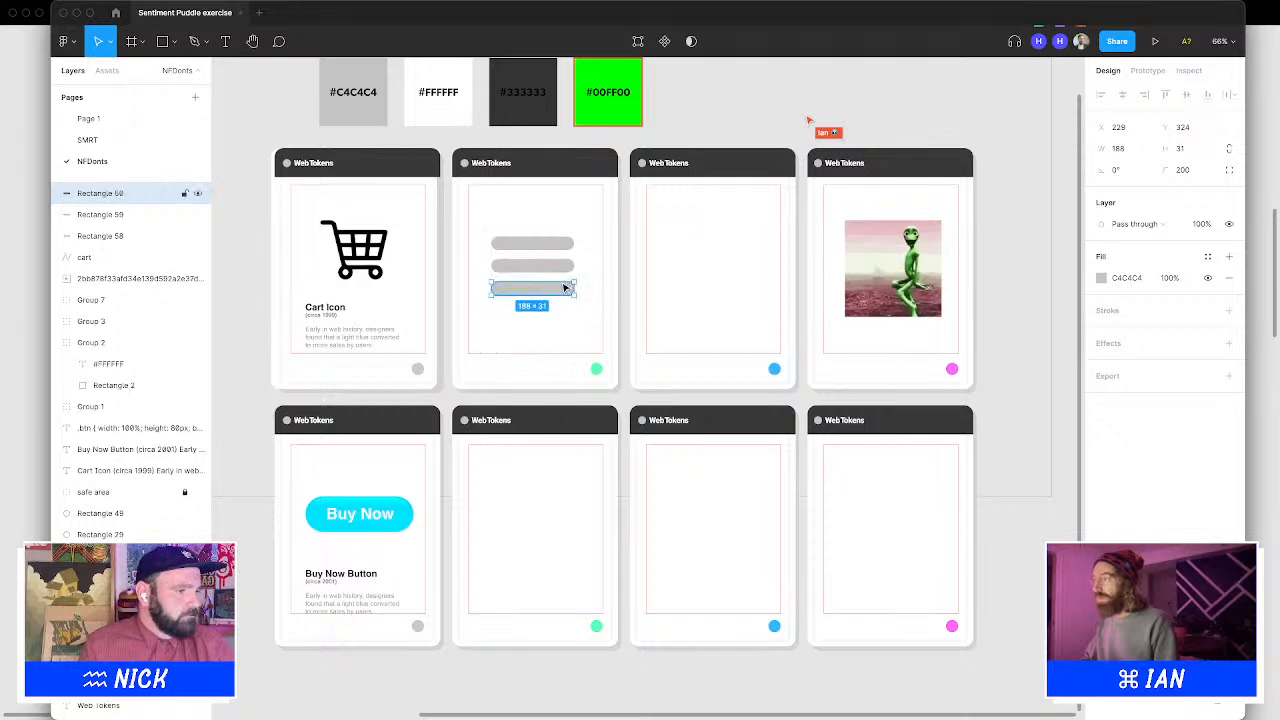
key("Up")
left_click(564, 267, "shift")
left_click(564, 242, "shift")
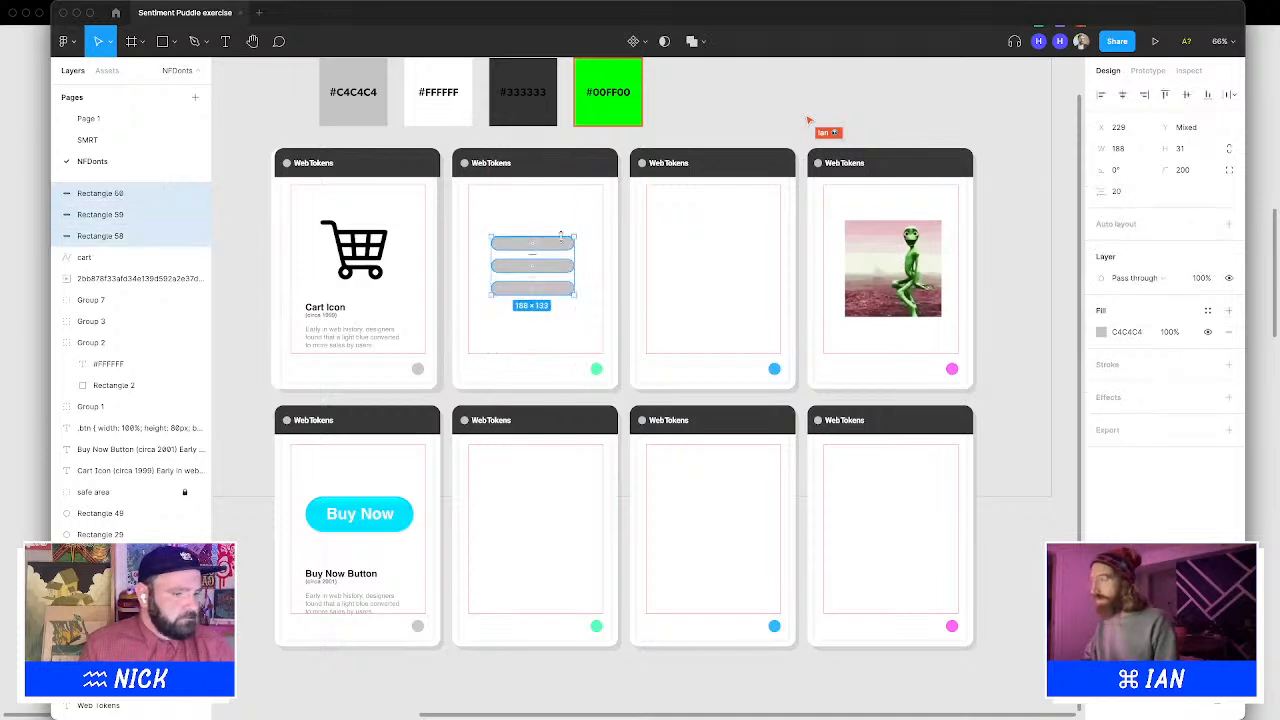
key("super+g")
Fill the hamburger group black with the eyedropper and nudge it into place in the card
key("i")
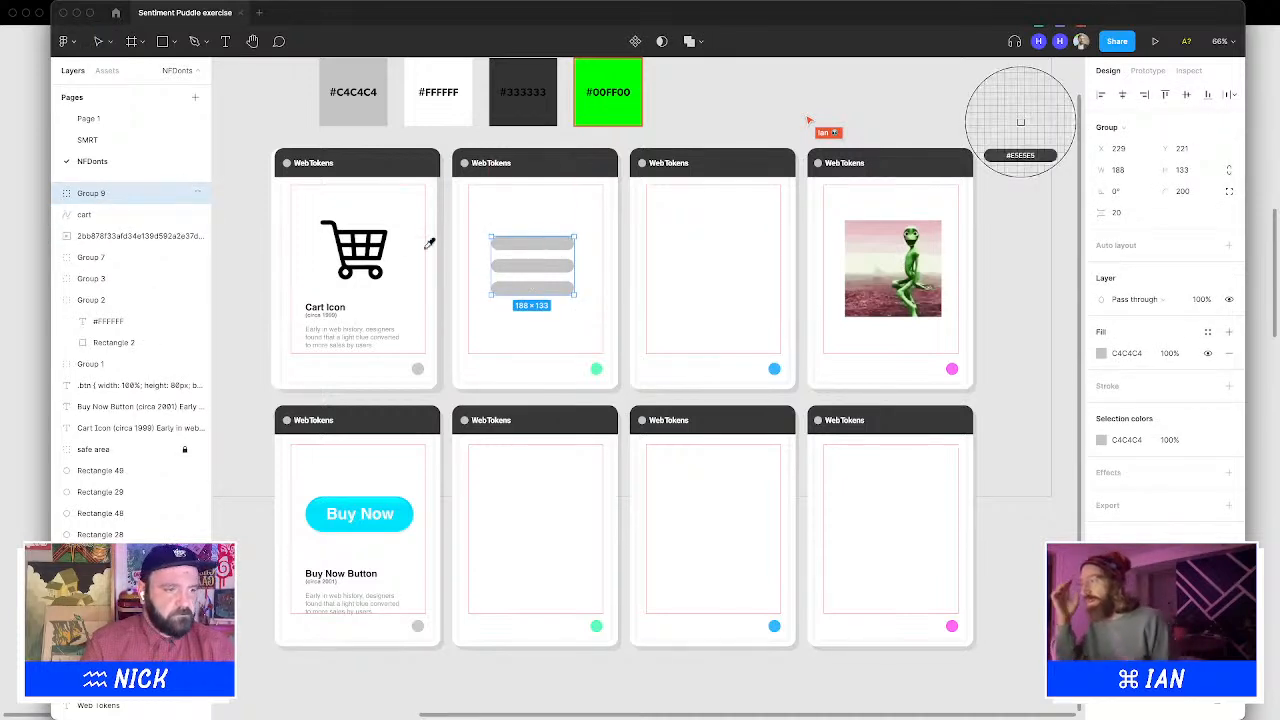
left_click(1020, 122)
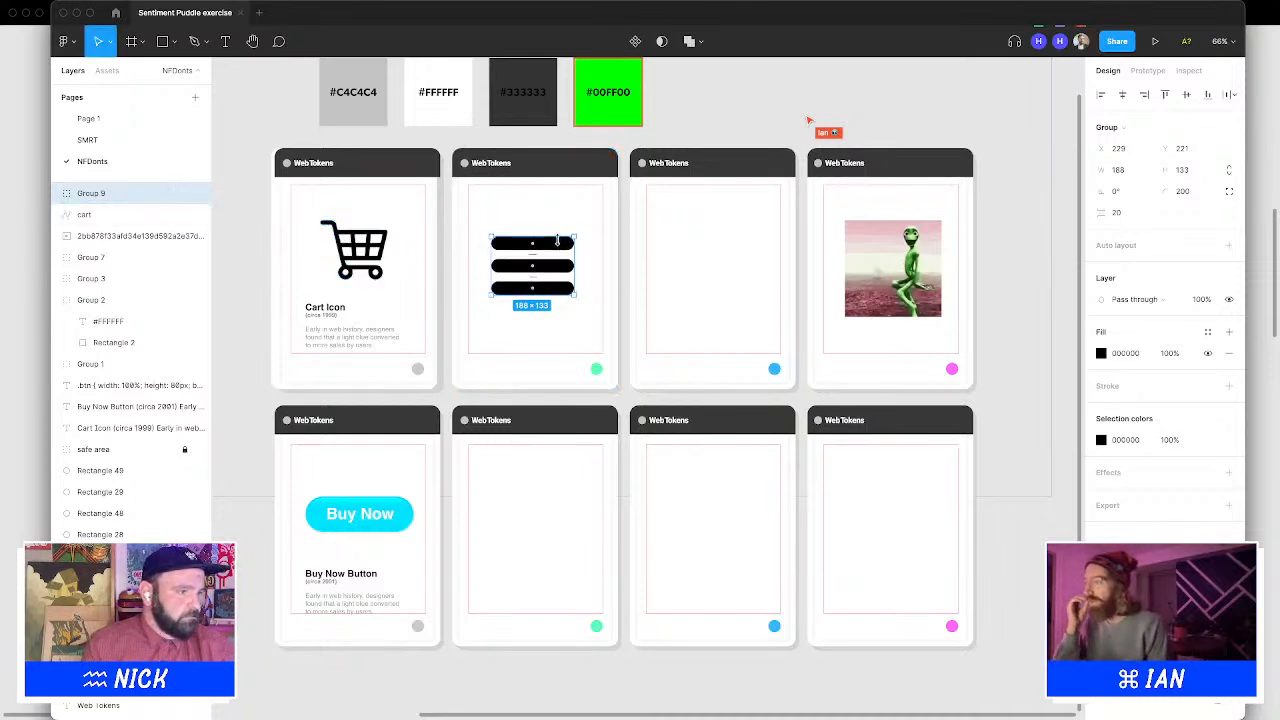
left_click_drag(557, 242, 574, 231)
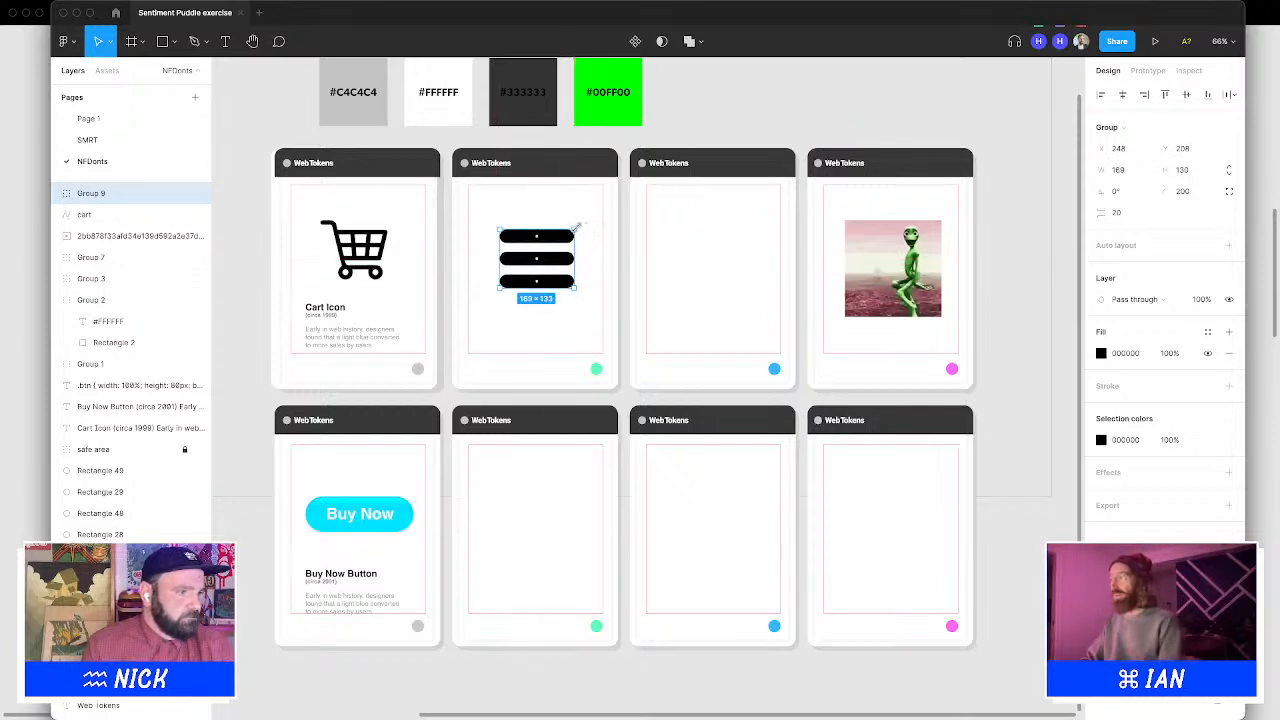
left_click(771, 78)
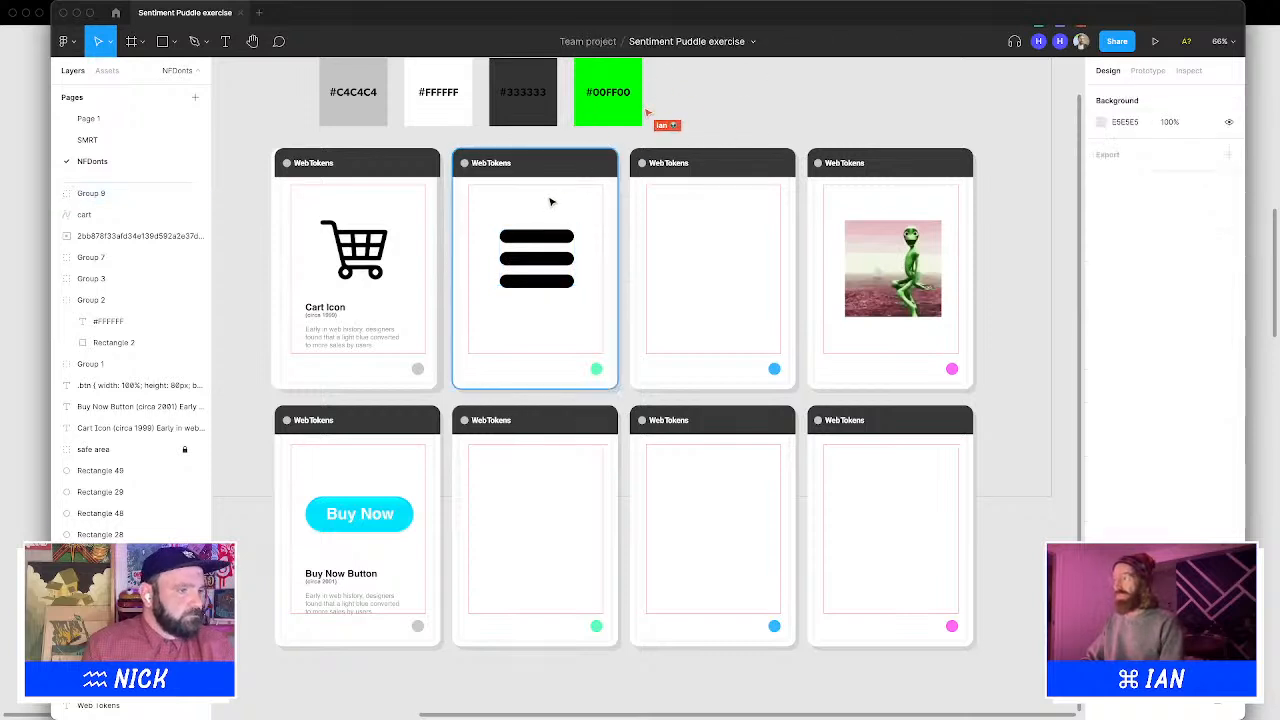
left_click(540, 234)
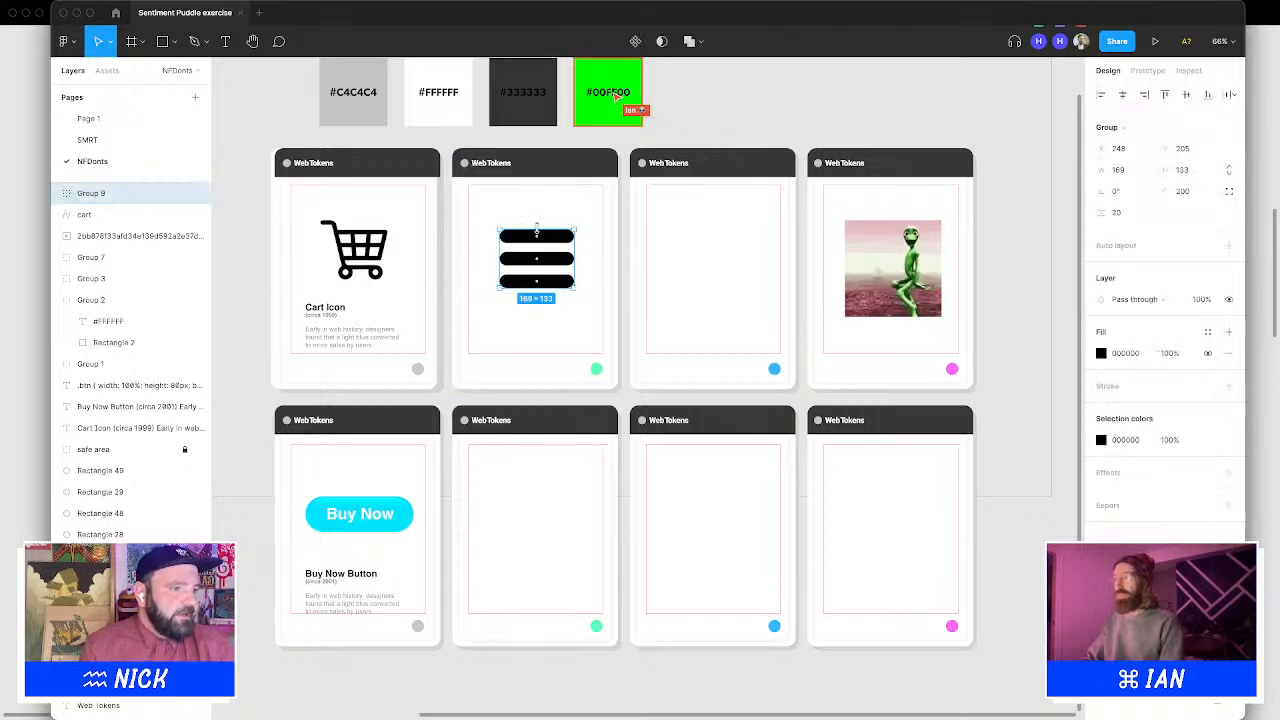
left_click_drag(565, 242, 568, 234)
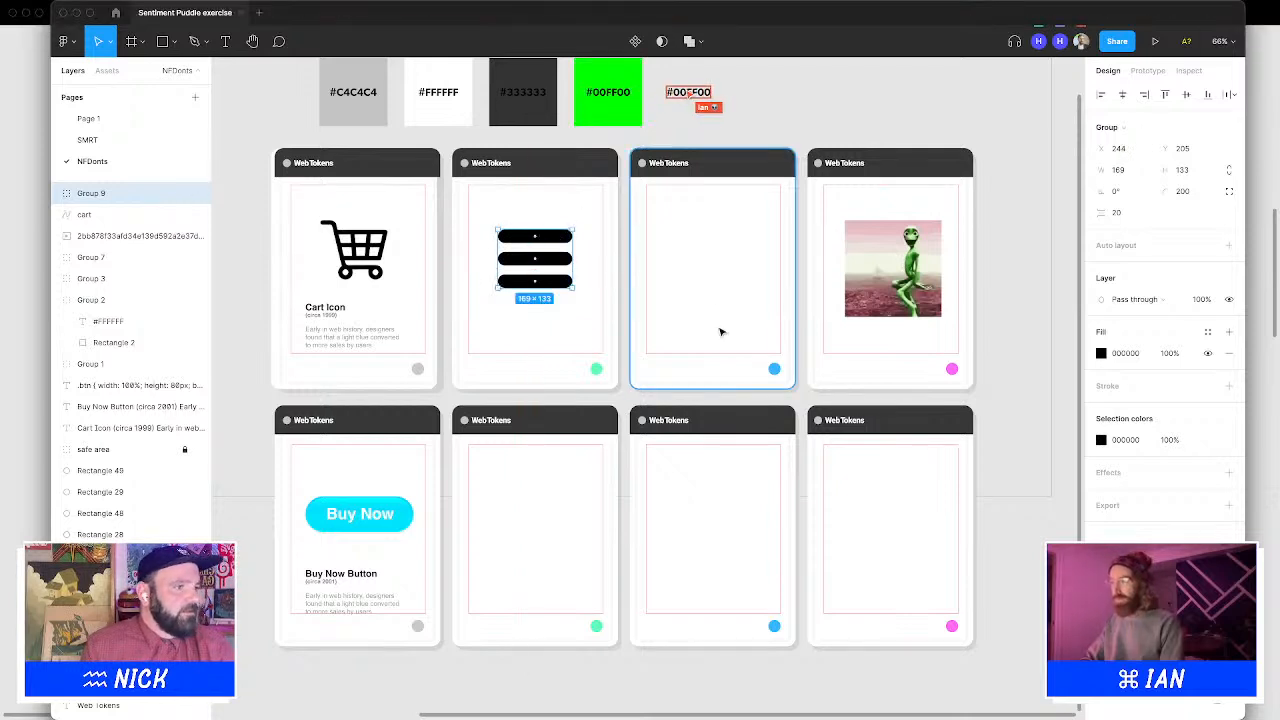
left_click(784, 100)
Duplicate the Cart Icon caption text into the second top-row card
left_click(318, 318)
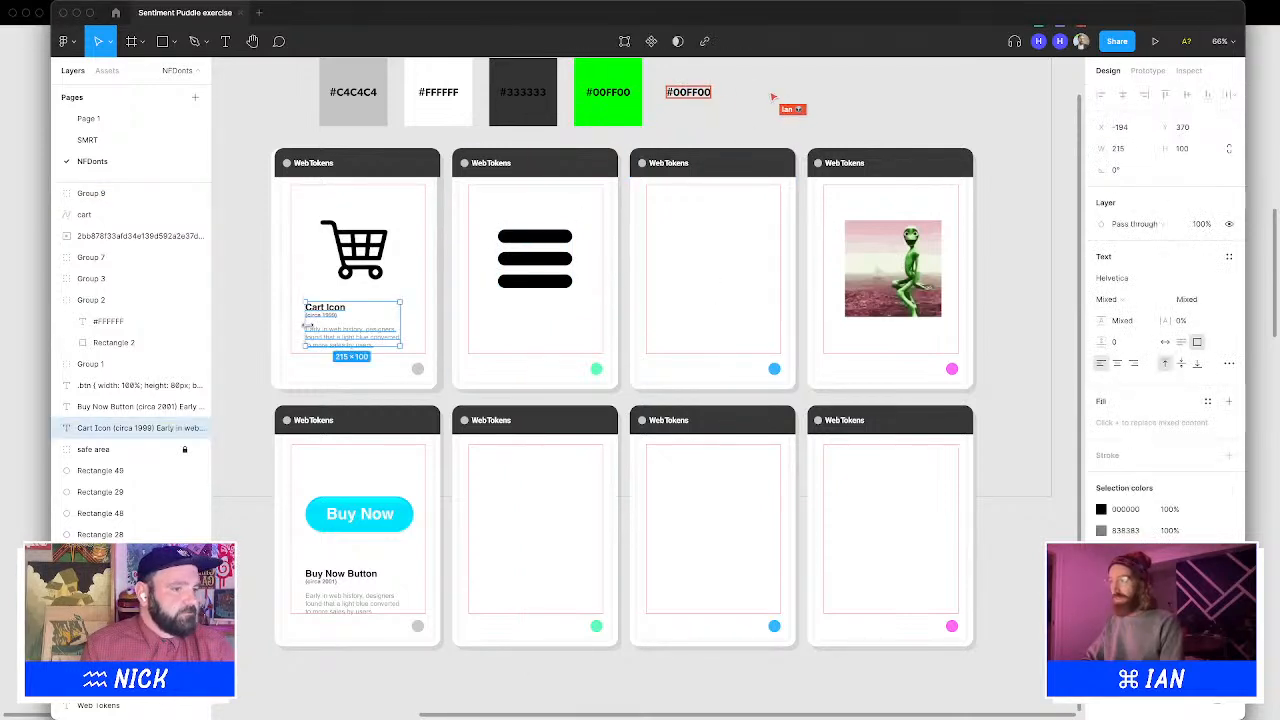
left_click_drag(318, 318, 500, 311)
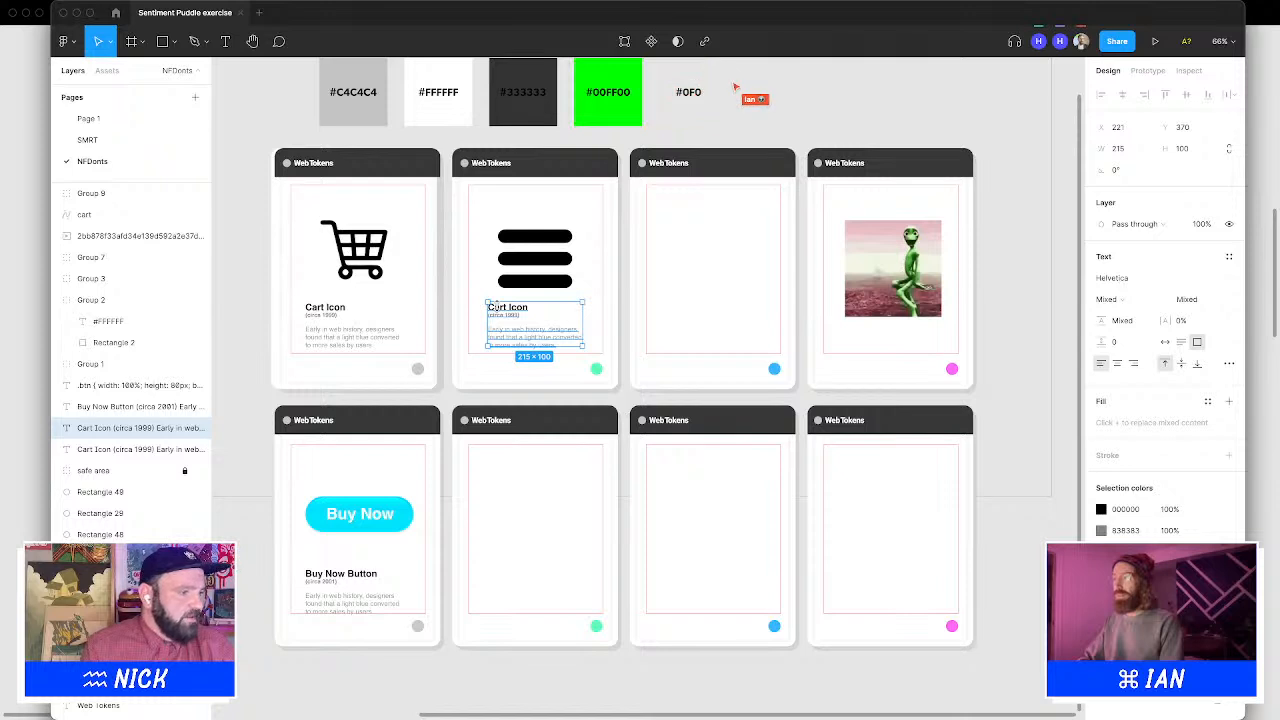
Set the hamburger icon group's height to 135 and move it up within the second top-row card
left_click(520, 284)
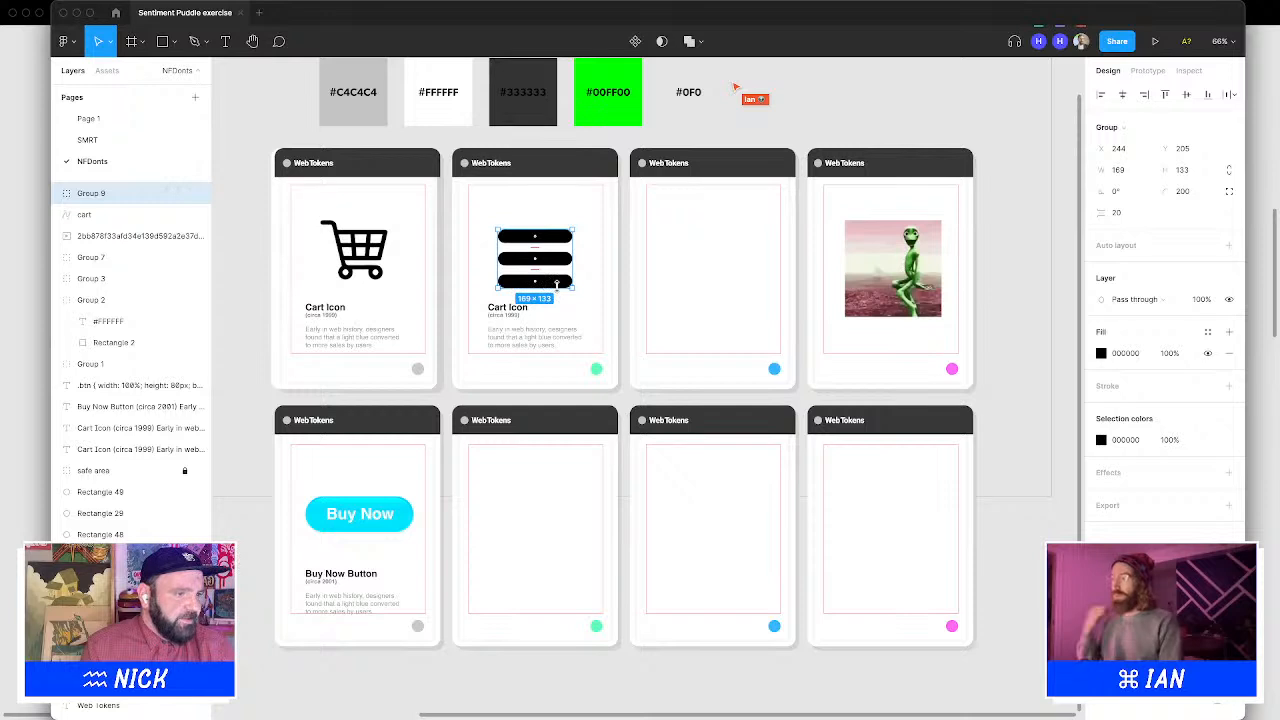
left_click(395, 258)
left_click(378, 260)
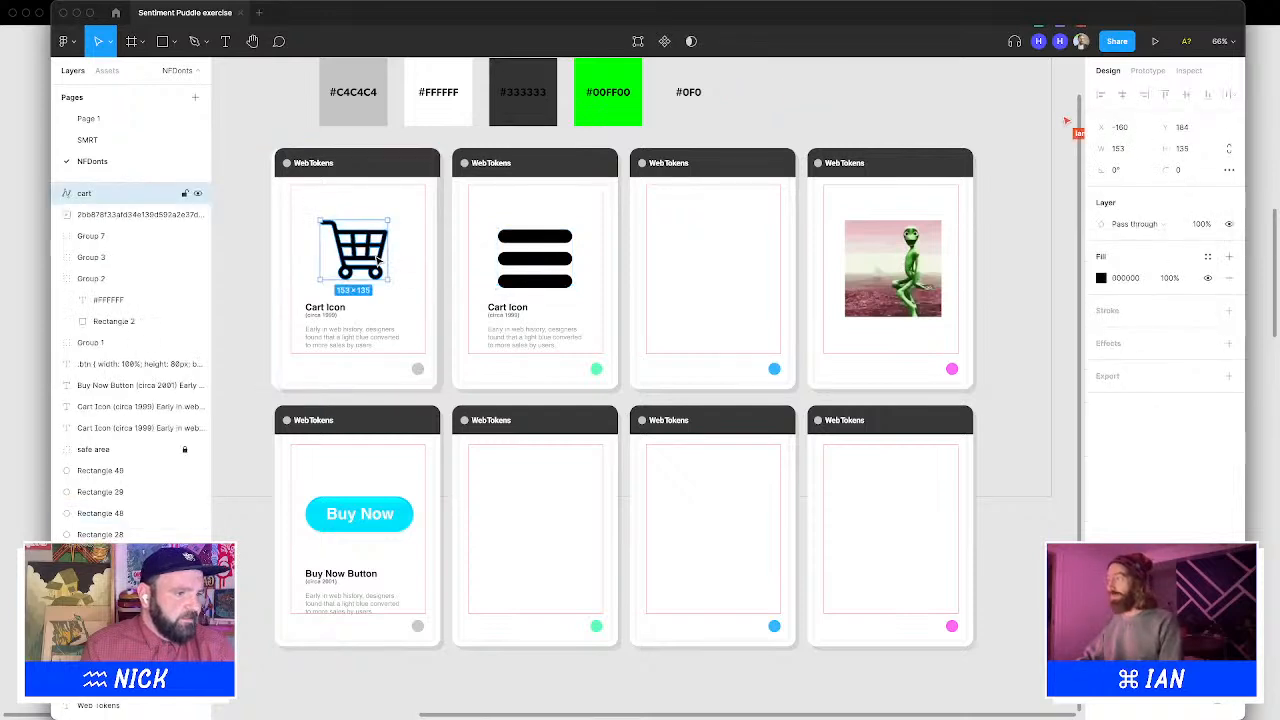
left_click(534, 258)
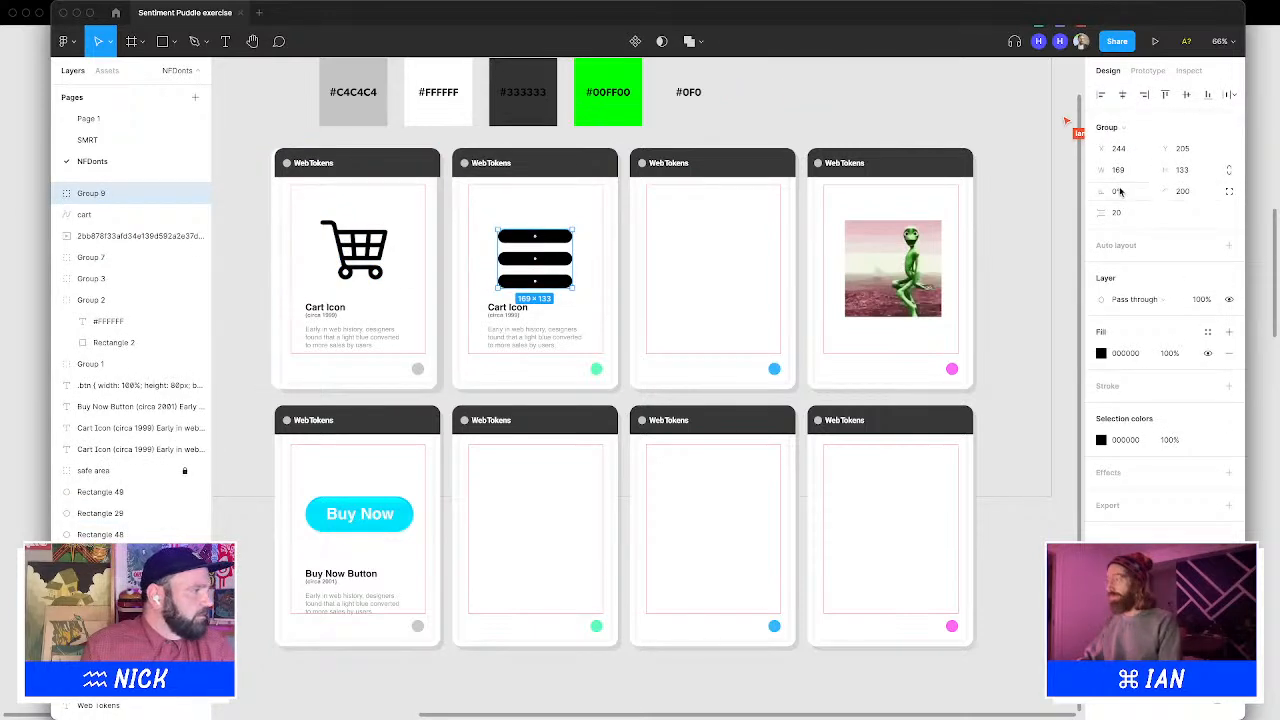
left_click(1200, 172)
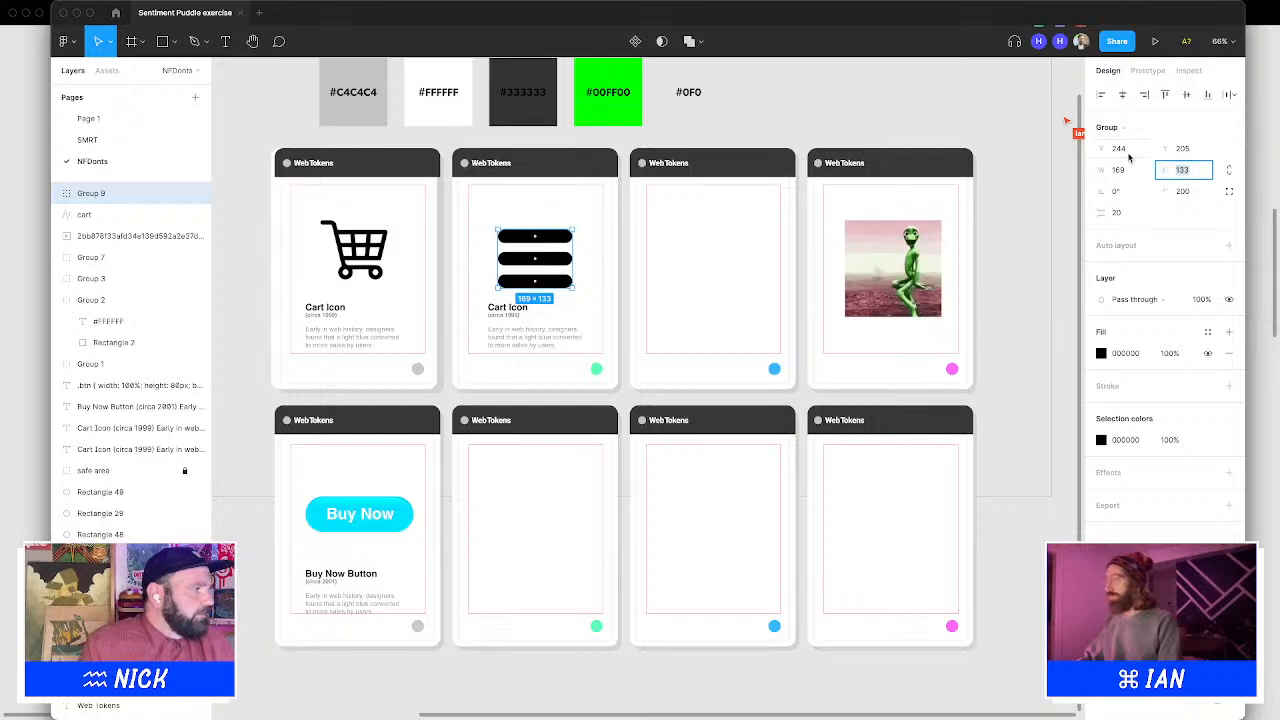
type("135")
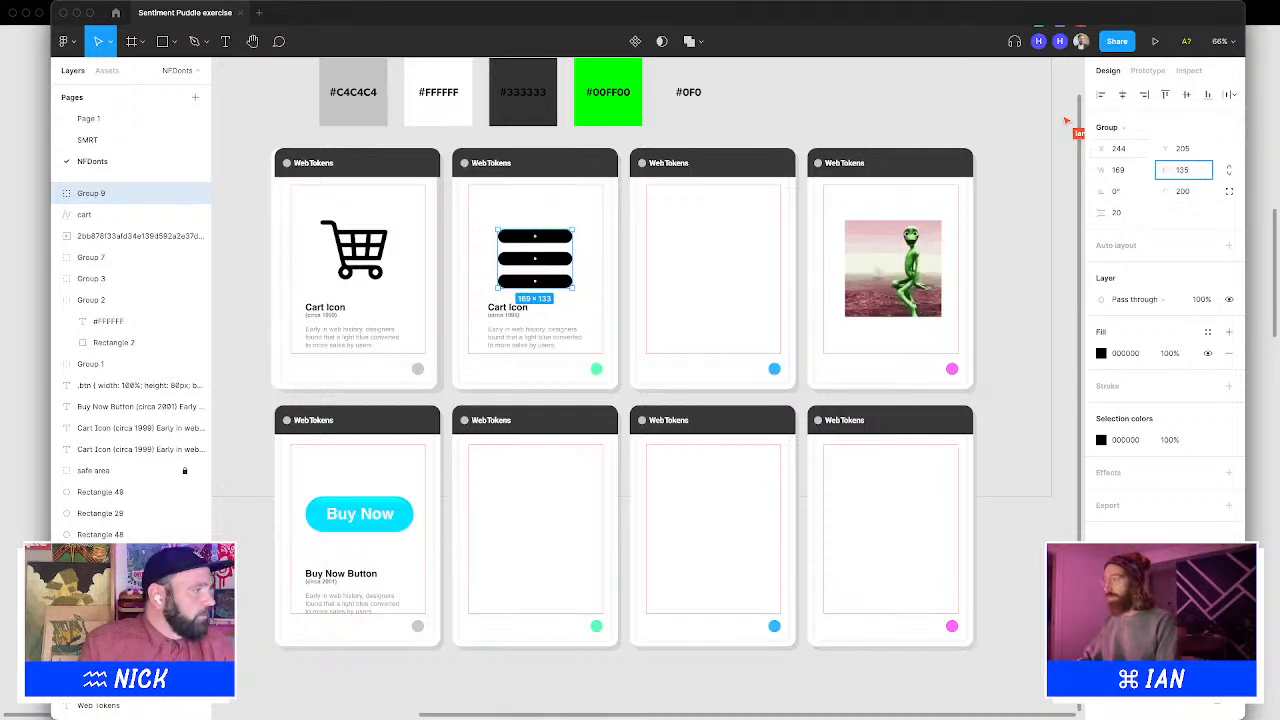
key("Return")
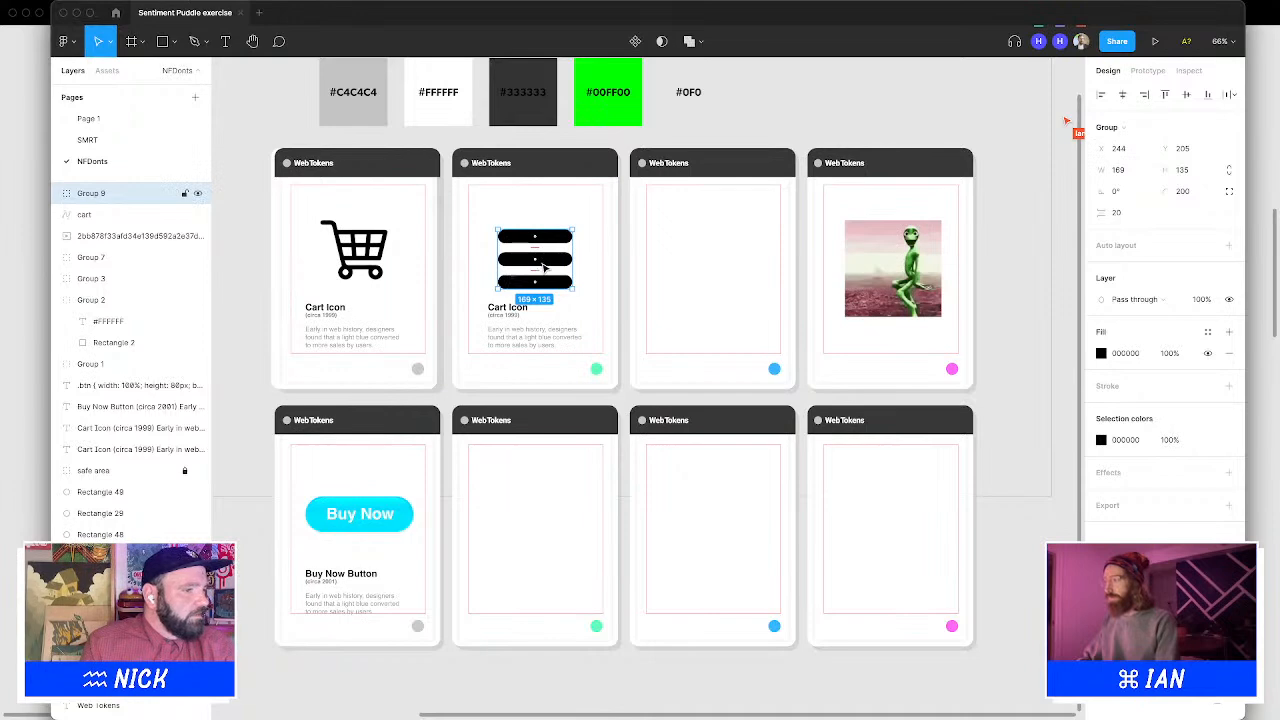
mouse_move(543, 267)
left_mouse_down()
mouse_move(395, 258)
mouse_move(545, 251)
left_mouse_up()
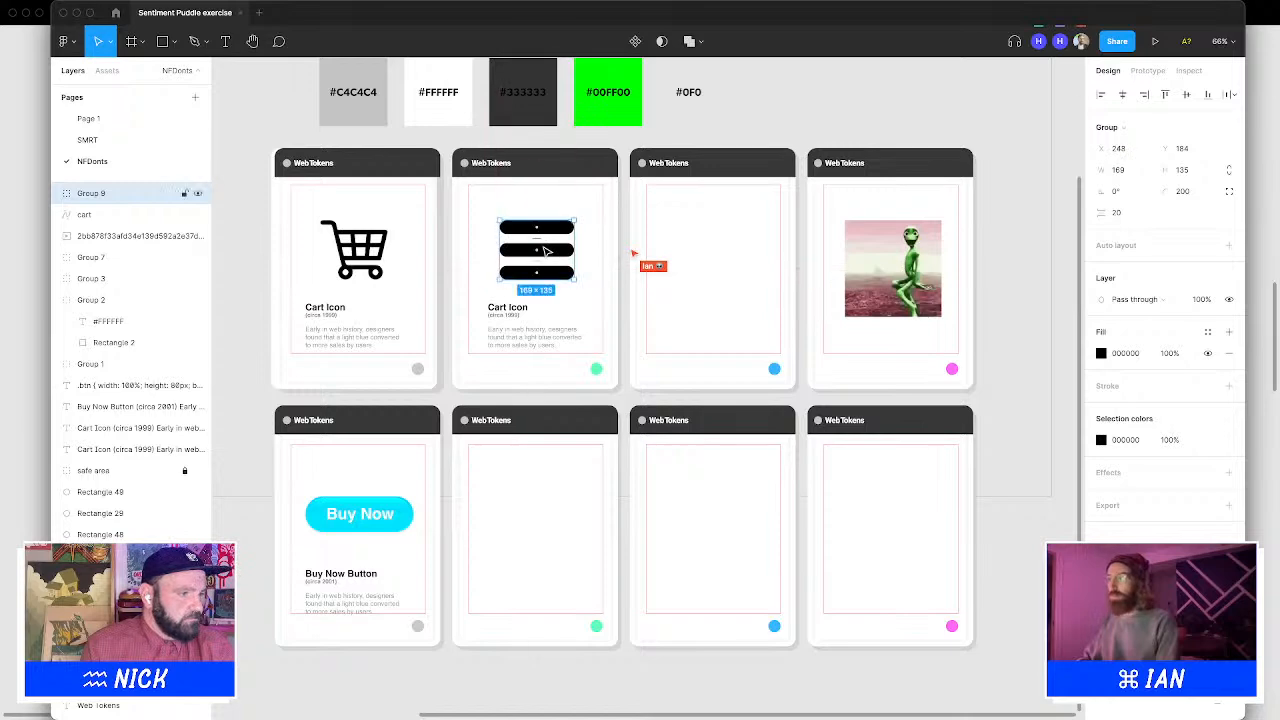
Rename the copied caption title to "Hamburger Icon"
left_click(507, 308)
double_click(510, 310)
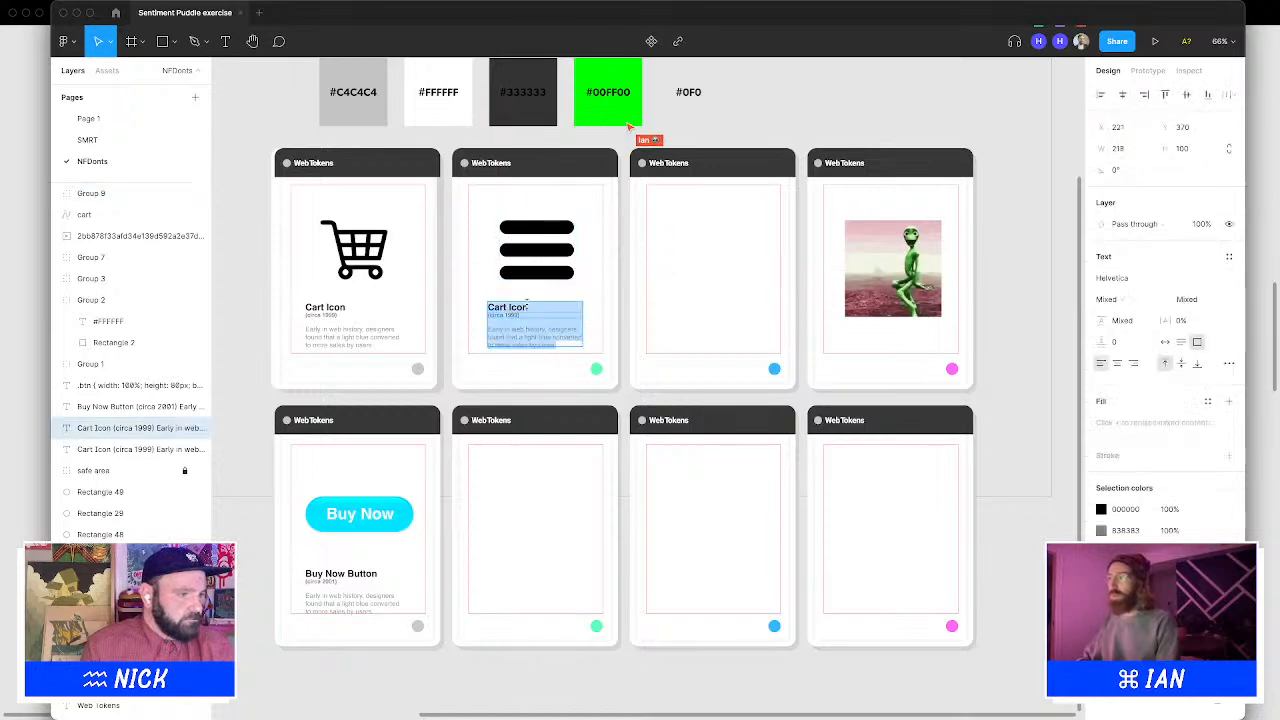
left_click(531, 307)
triple_click(531, 307)
type("Ha")
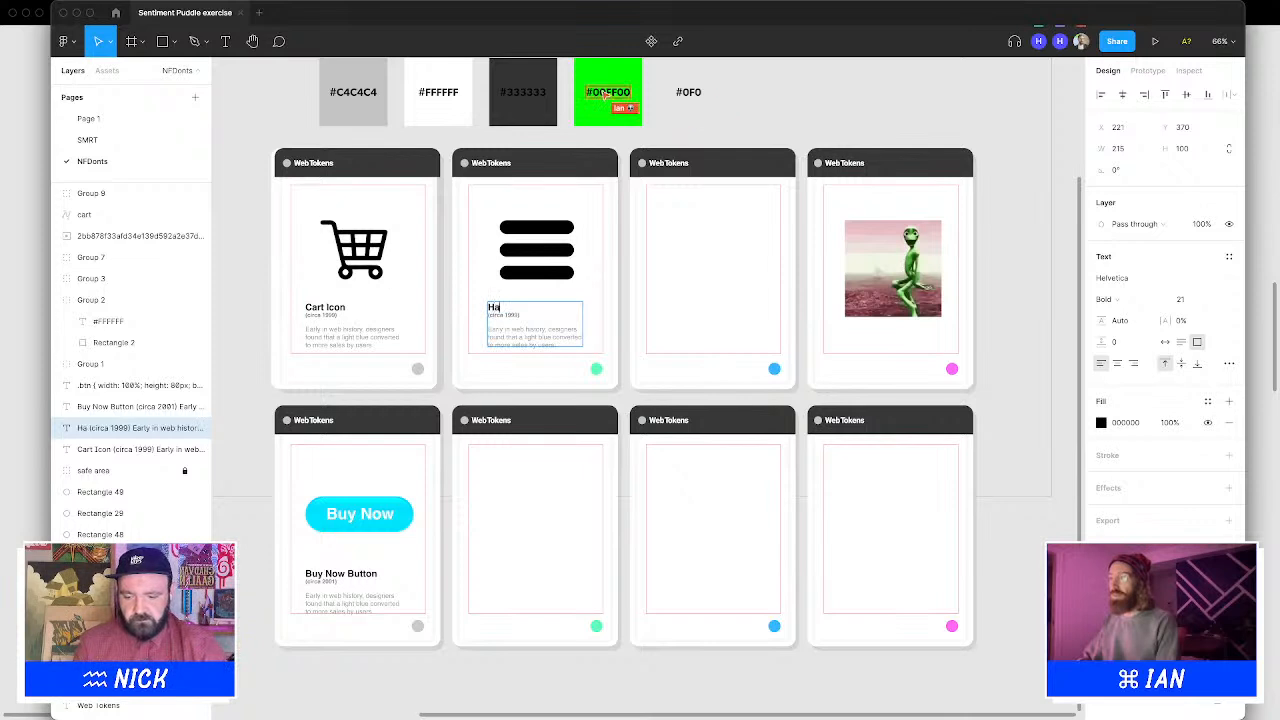
type("mburger Icons")
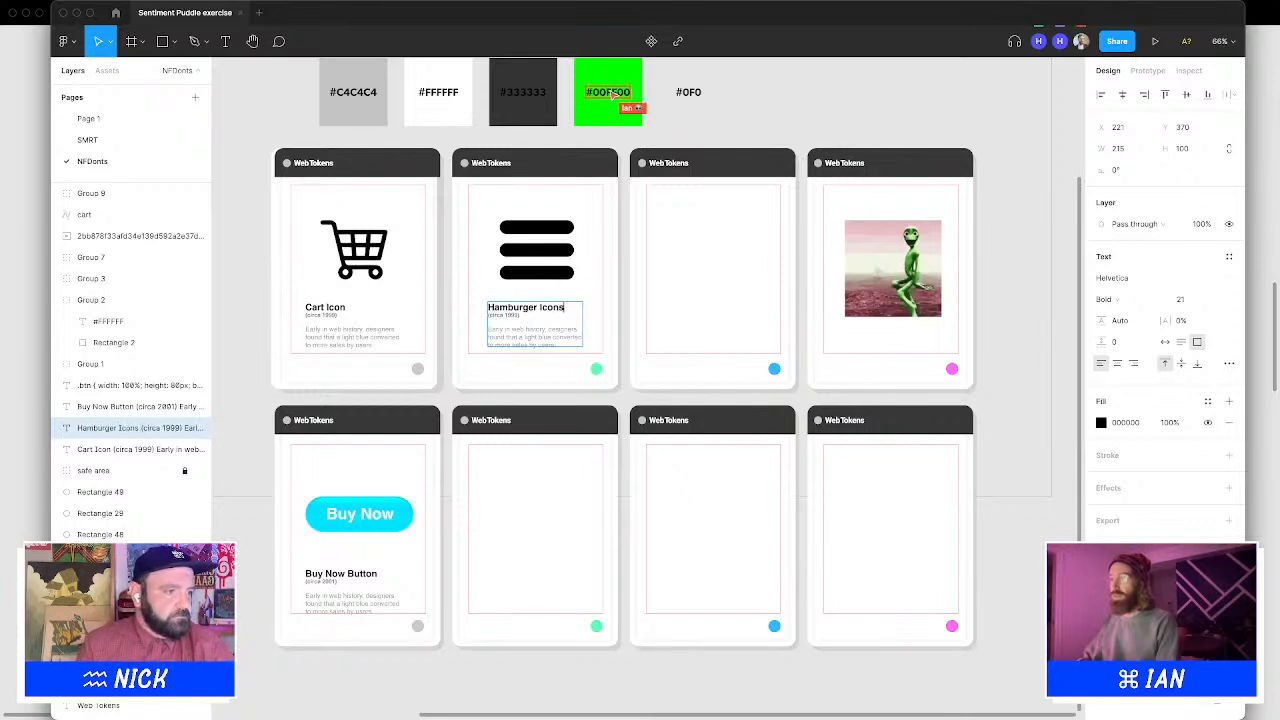
key("BackSpace")
key("Escape")
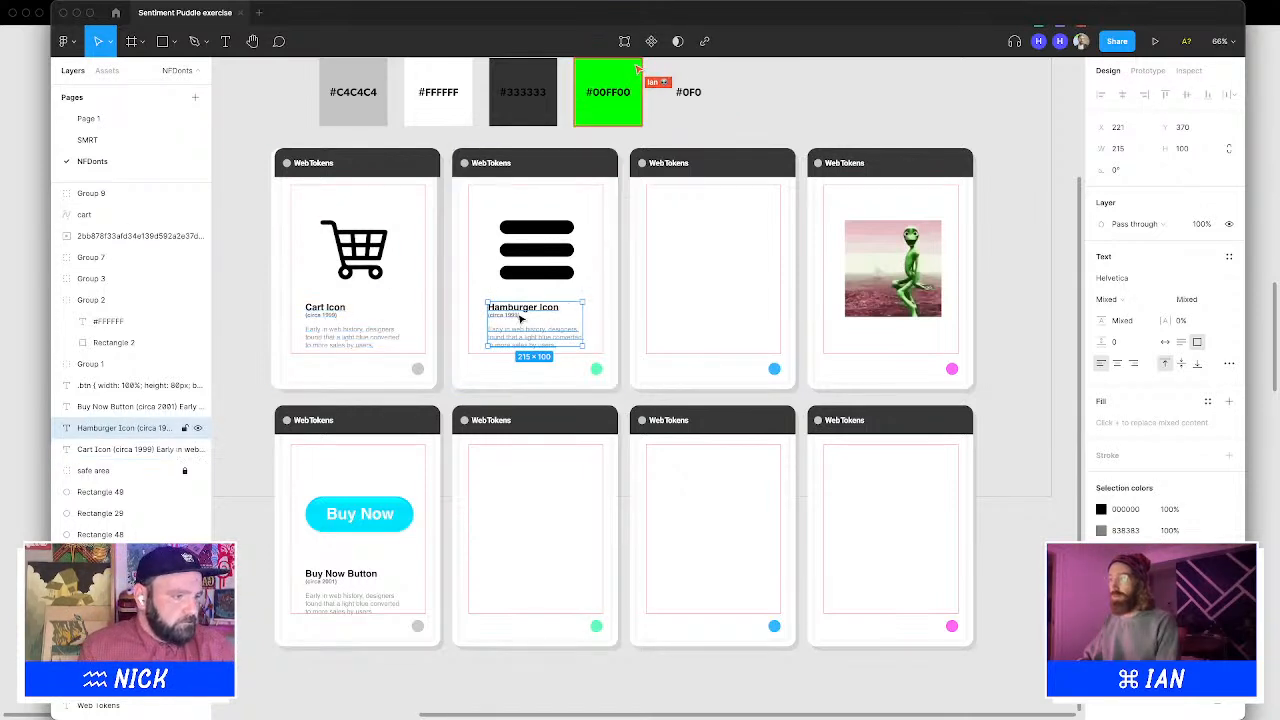
Change the caption's date line to circa 2010
double_click(515, 318)
left_click(517, 316)
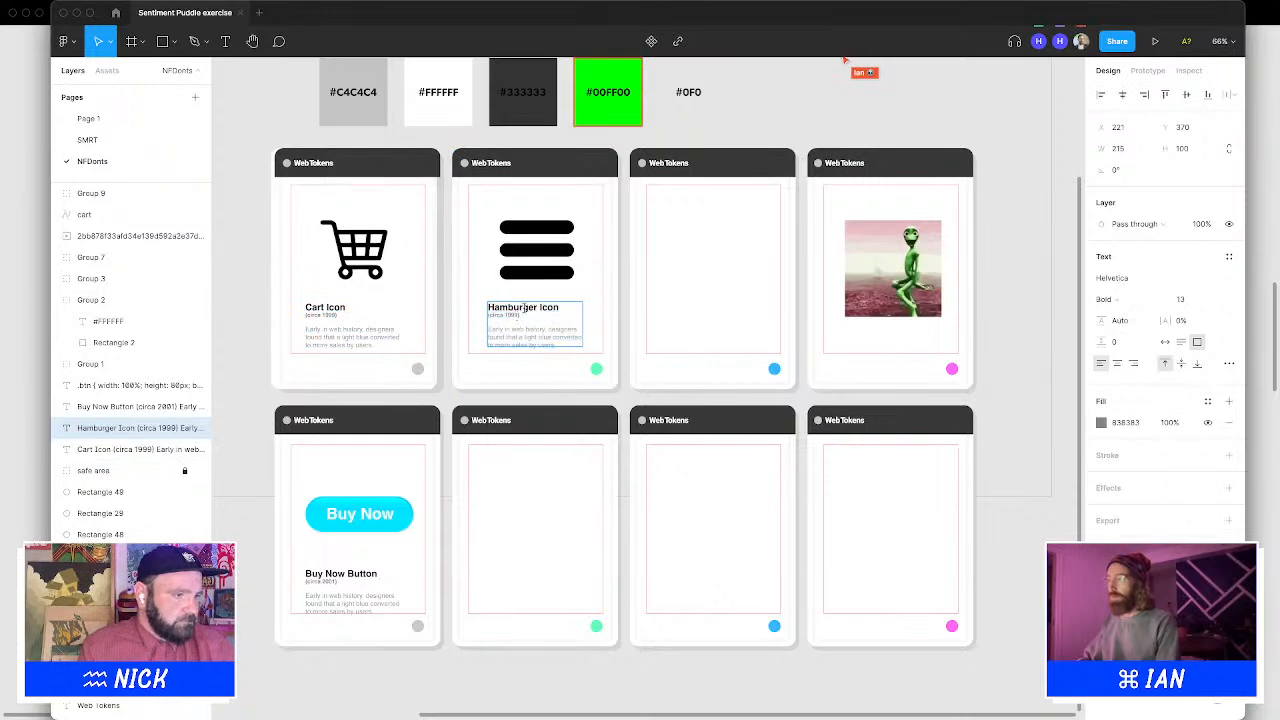
key("BackSpace")
key("BackSpace")
type("20")
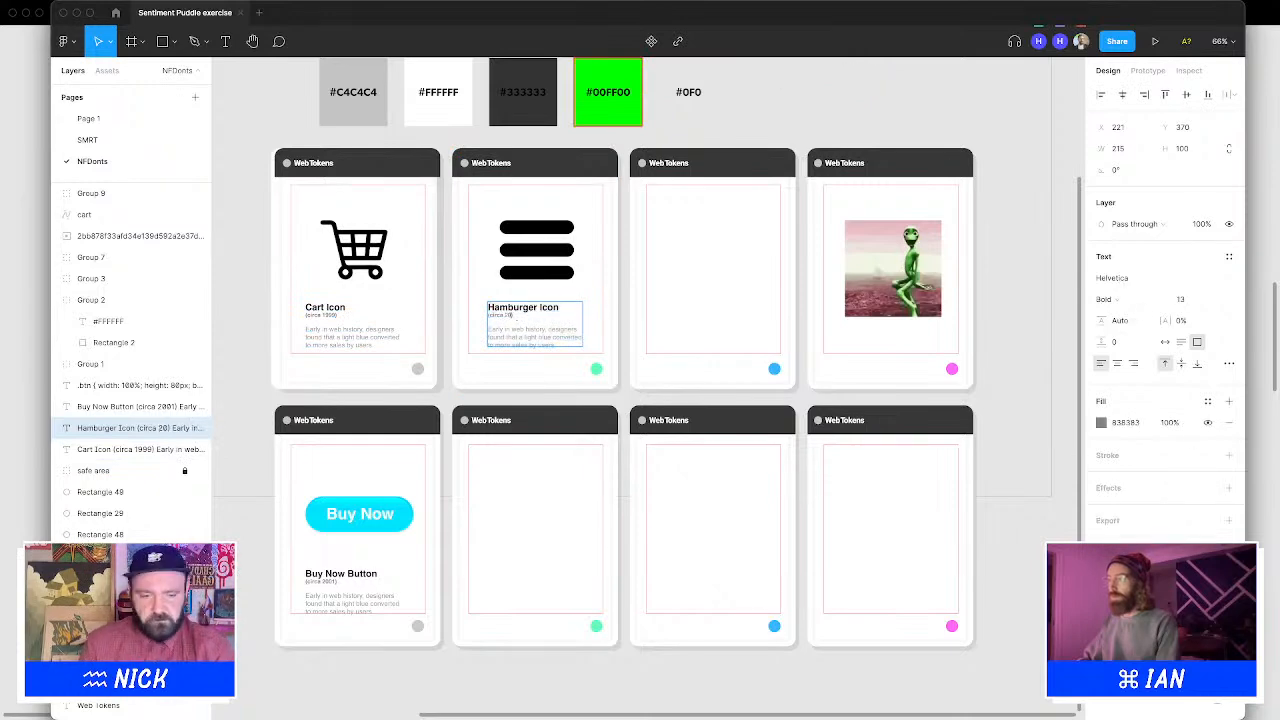
type("10")
key("Escape")
left_click(717, 70)
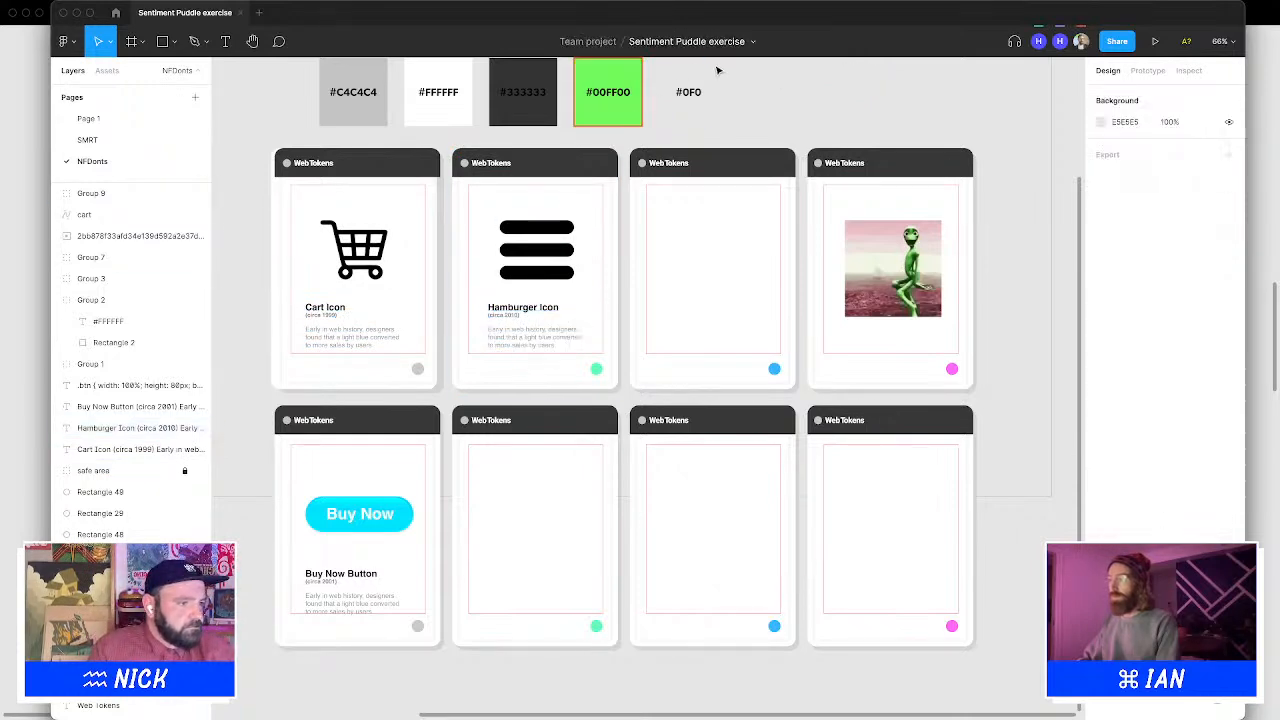
Try rearranging the hamburger bars by duplicating, deleting, pasting and moving them
double_click(541, 225)
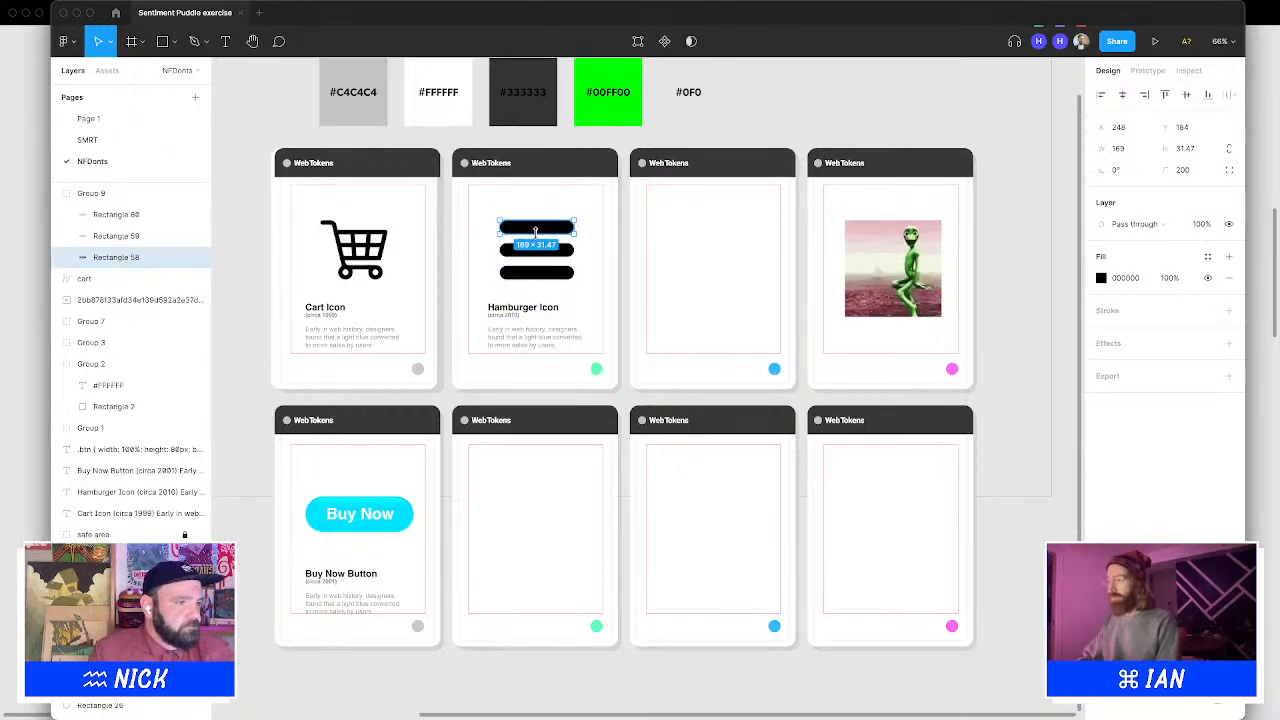
left_click_drag(536, 241, 548, 280)
key("super+d")
left_click(541, 255, "shift")
left_click(541, 228, "shift")
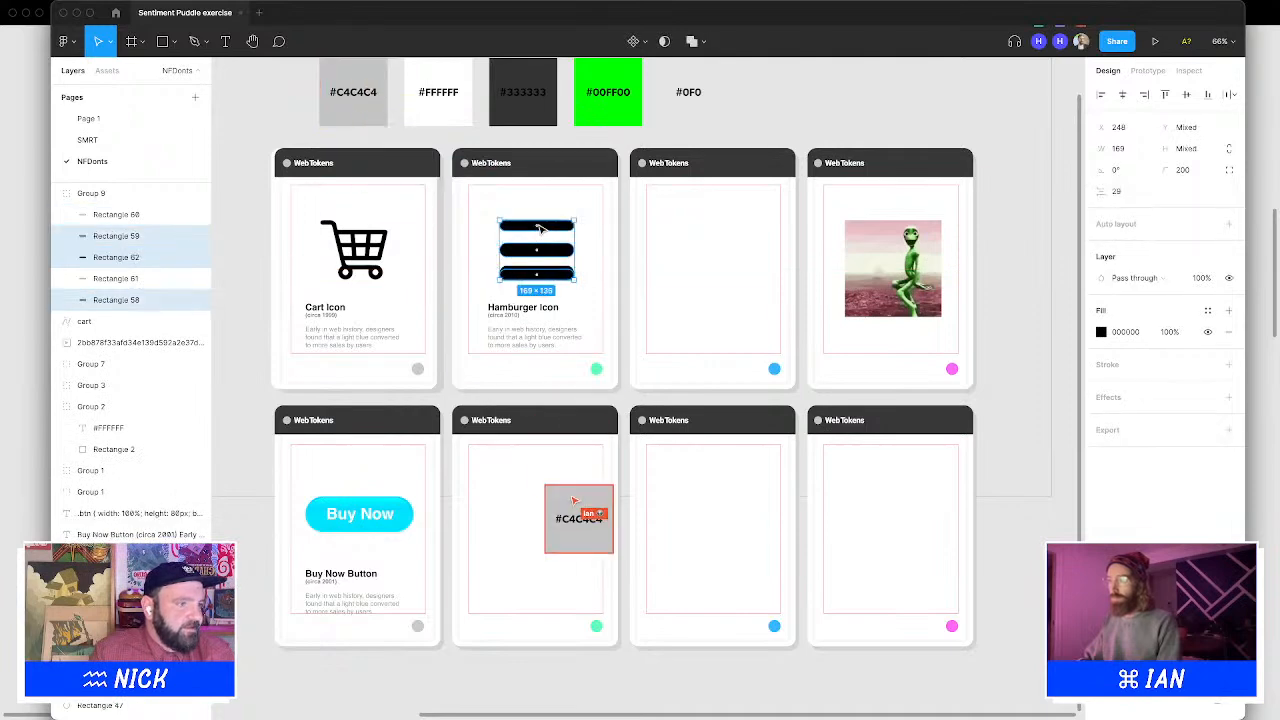
key("Delete")
left_click(545, 250)
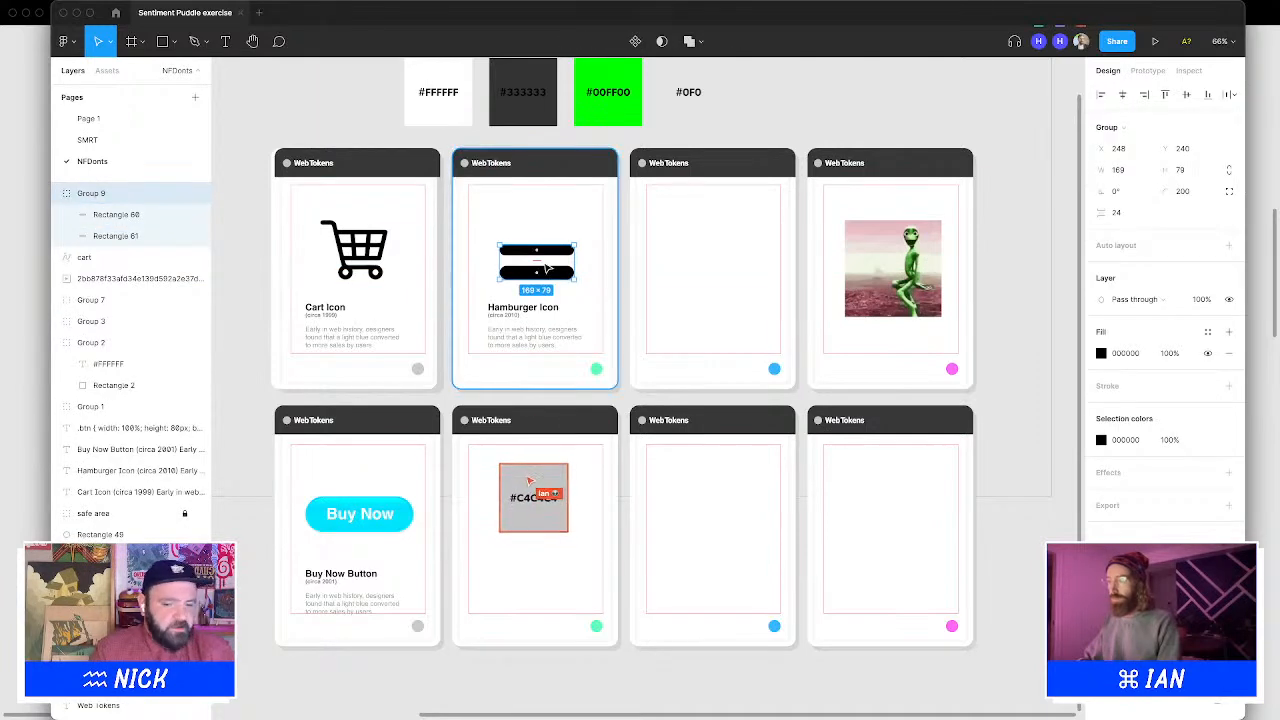
key("Delete")
key("super+v")
key("Escape")
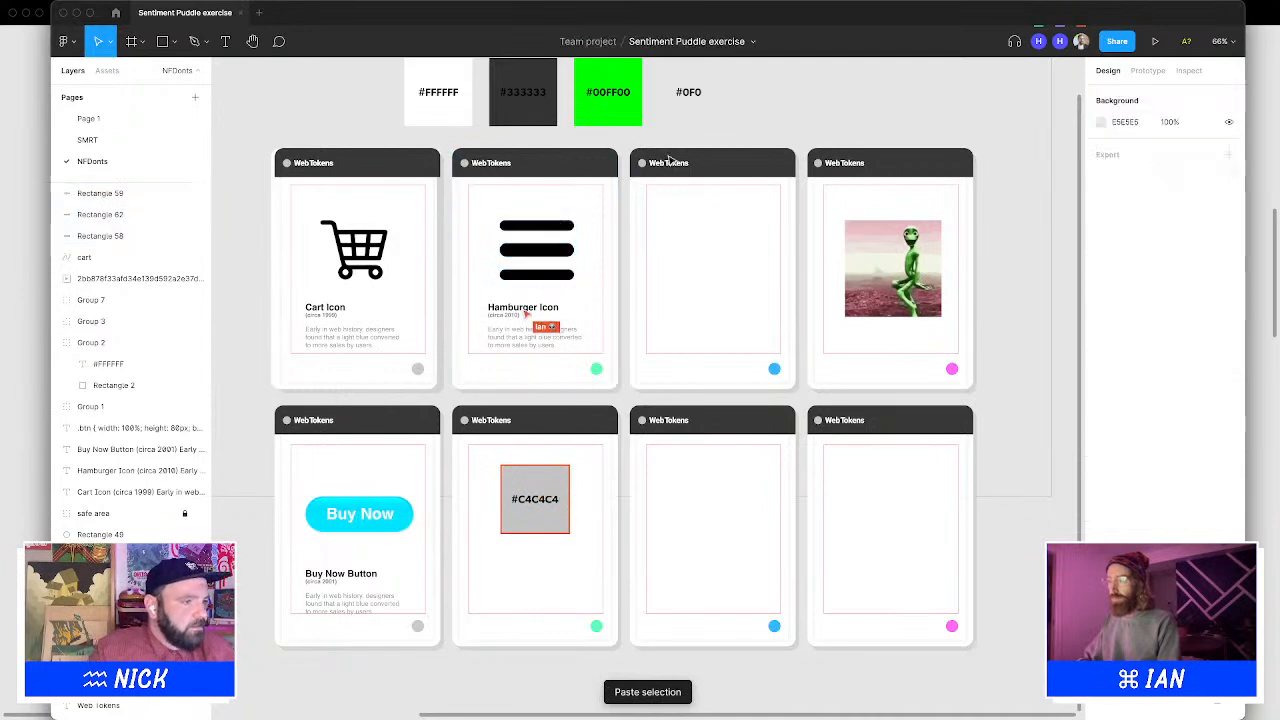
double_click(560, 252)
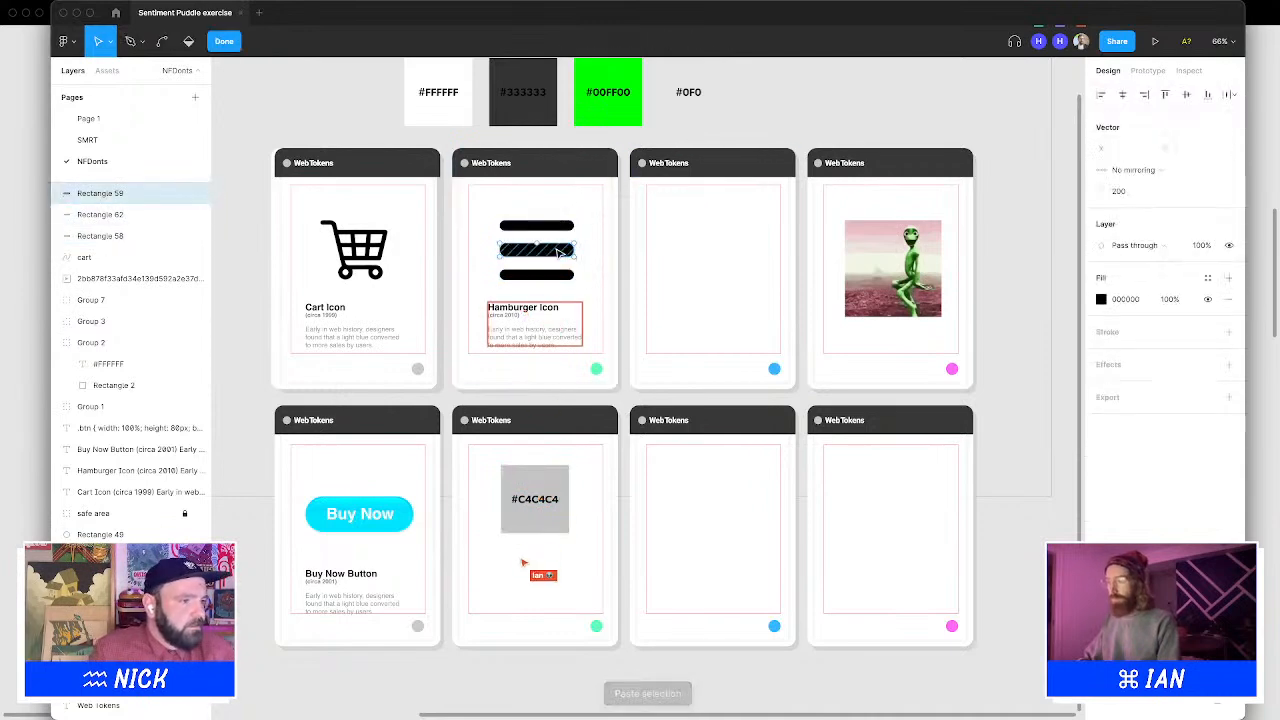
key("Escape")
key("Delete")
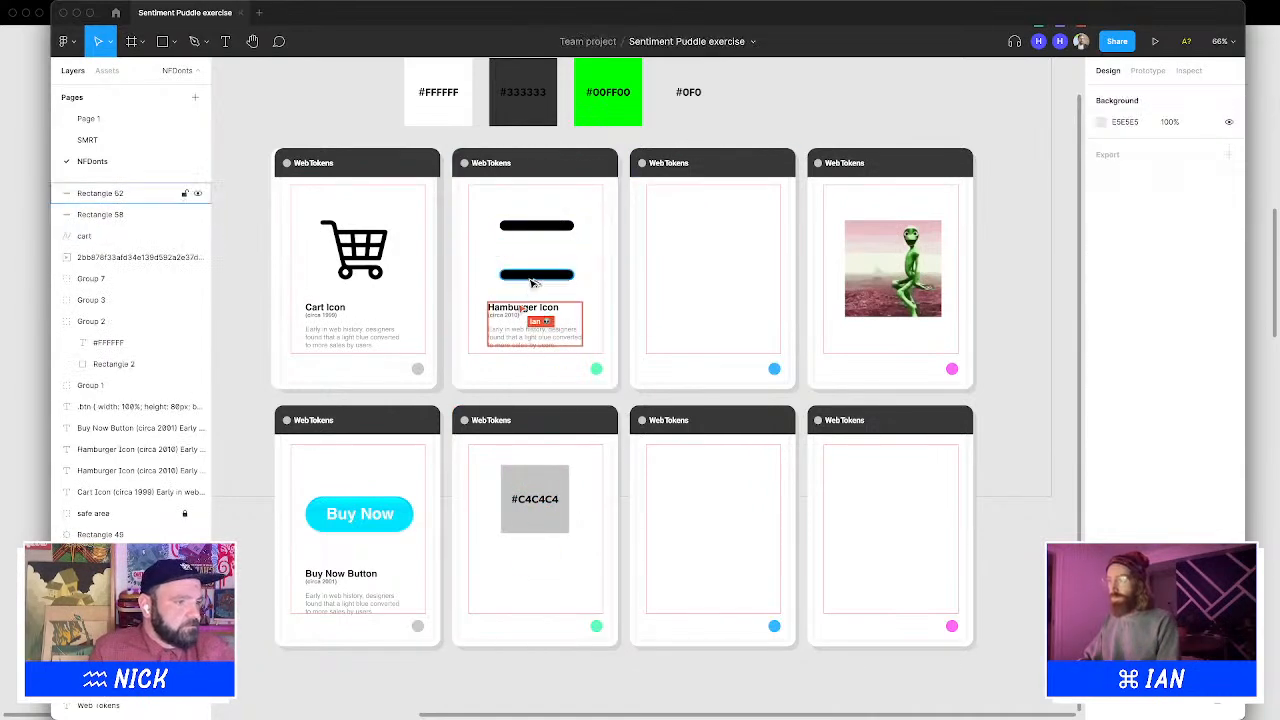
left_click_drag(534, 278, 535, 256)
left_click(785, 117)
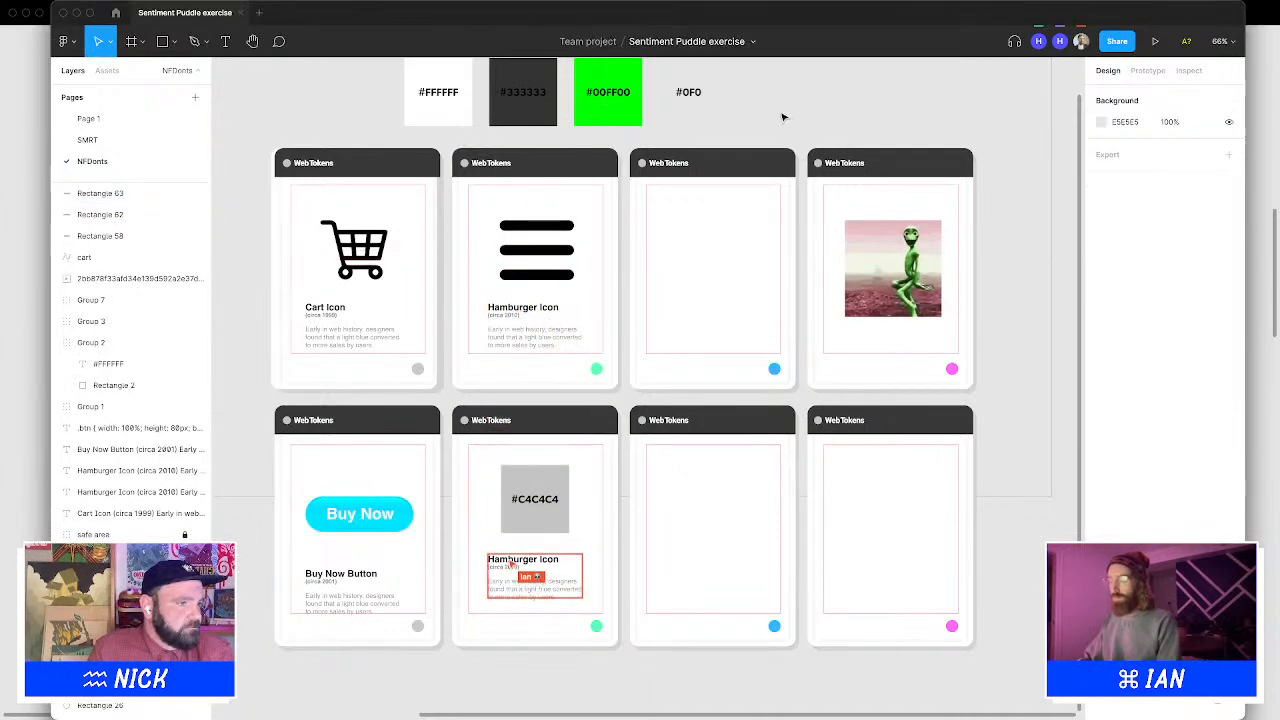
left_click(530, 228)
Undo the hamburger bar edits back to the three-bar group
key("super+z")
key("super+z")
key("super+z")
key("super+z")
key("super+z")
key("super+z")
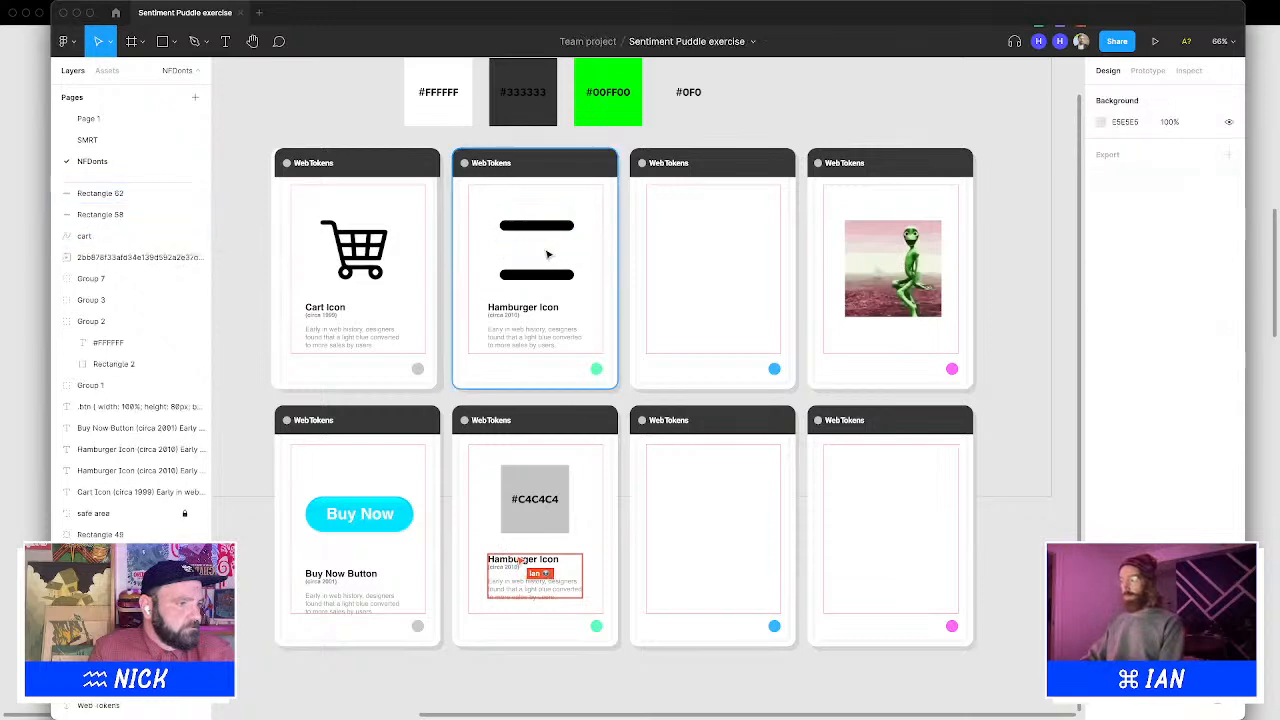
key("super+z")
key("super+z")
key("super+z")
key("super+z")
key("super+z")
key("super+z")
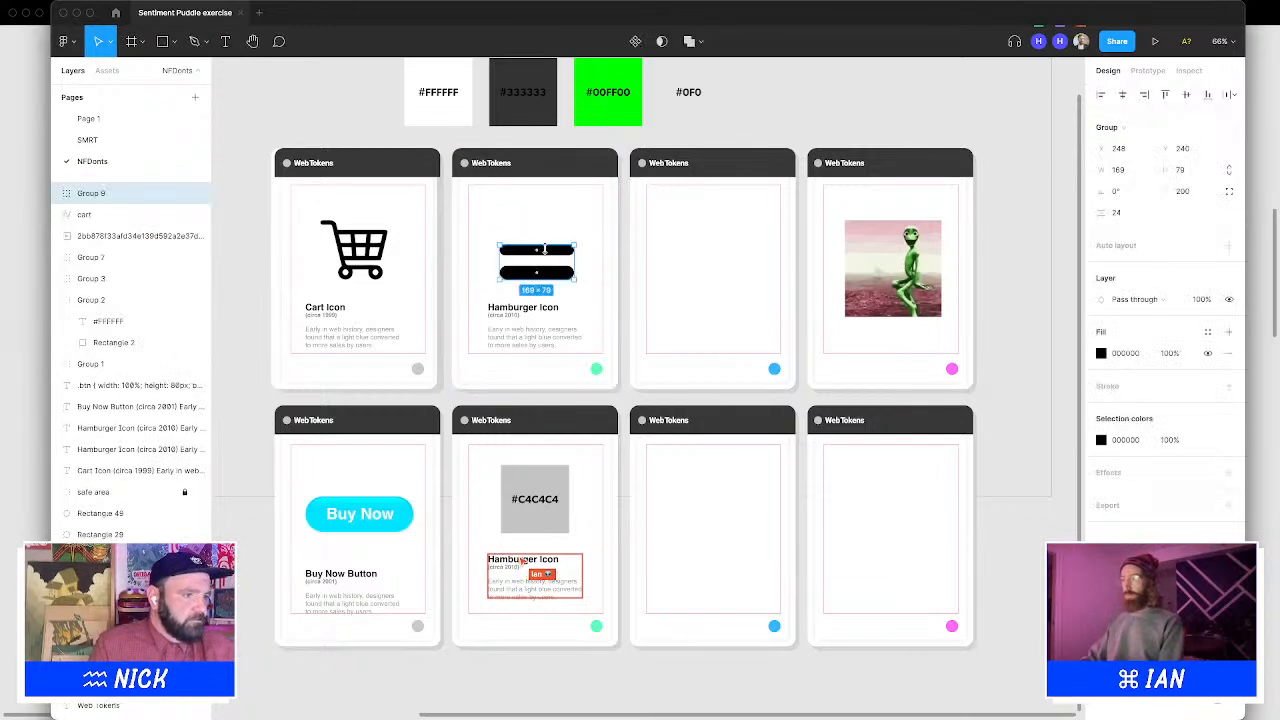
key("super+z")
key("super+z")
key("super+z")
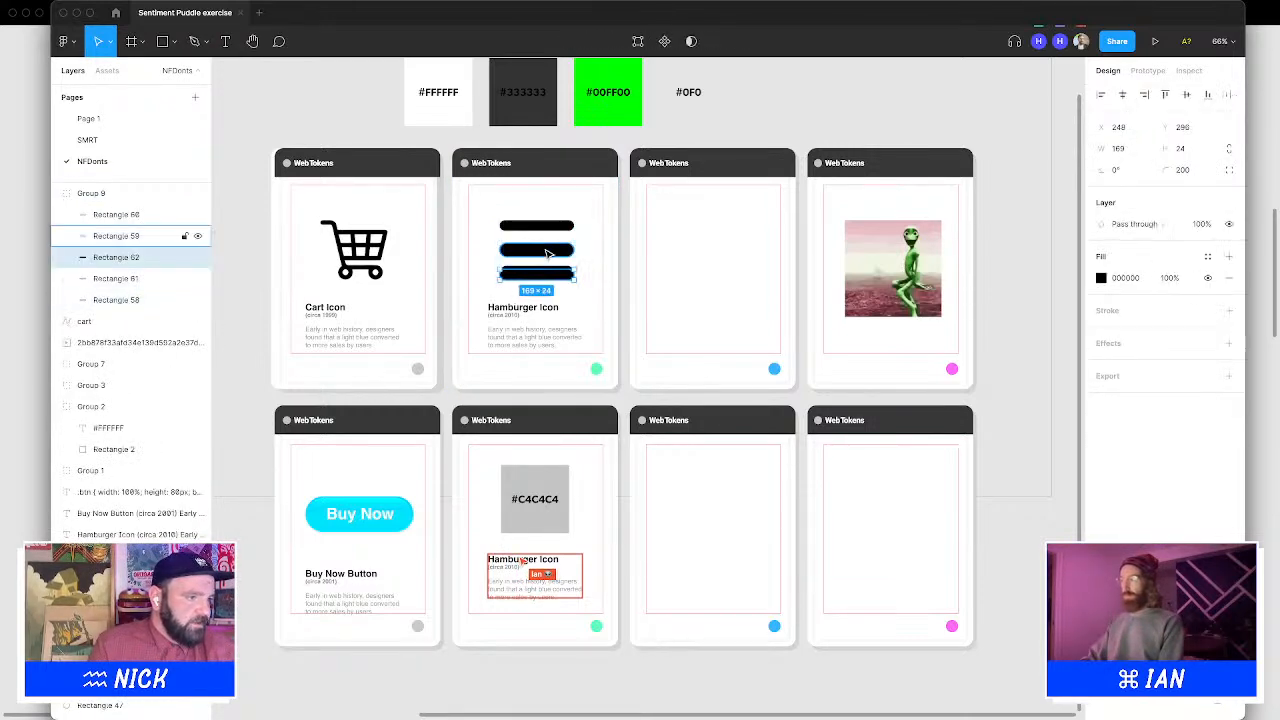
key("super+z")
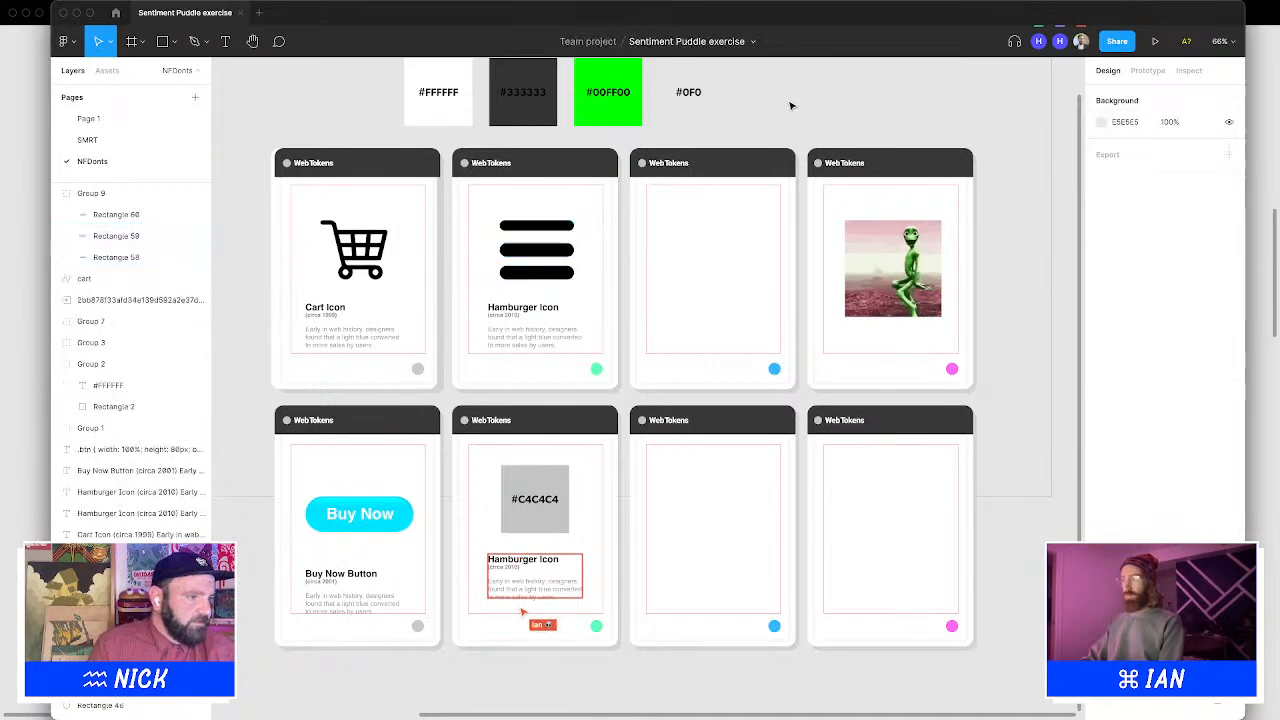
key("super+z")
key("super+z")
key("super+z")
key("super+z")
key("super+z")
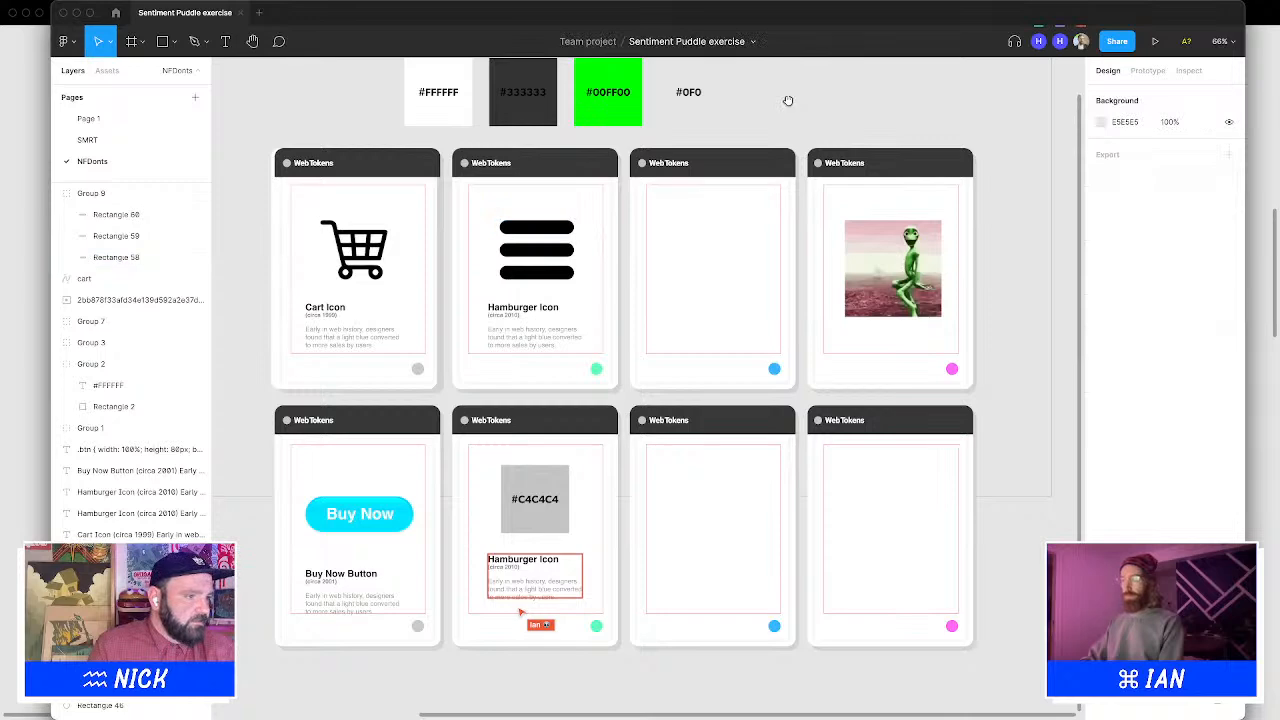
Resize the hamburger icon group to about 185 wide
left_click_drag(788, 101, 774, 88)
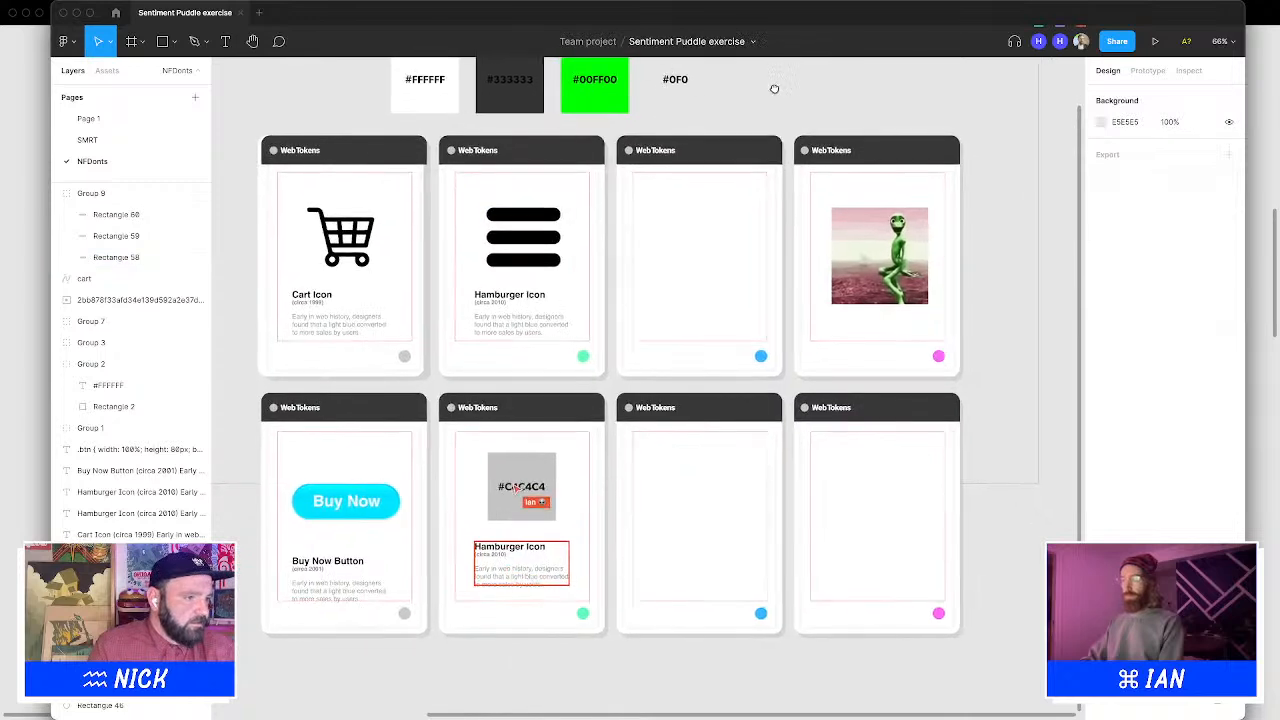
left_click(530, 242)
left_click_drag(561, 237, 558, 236)
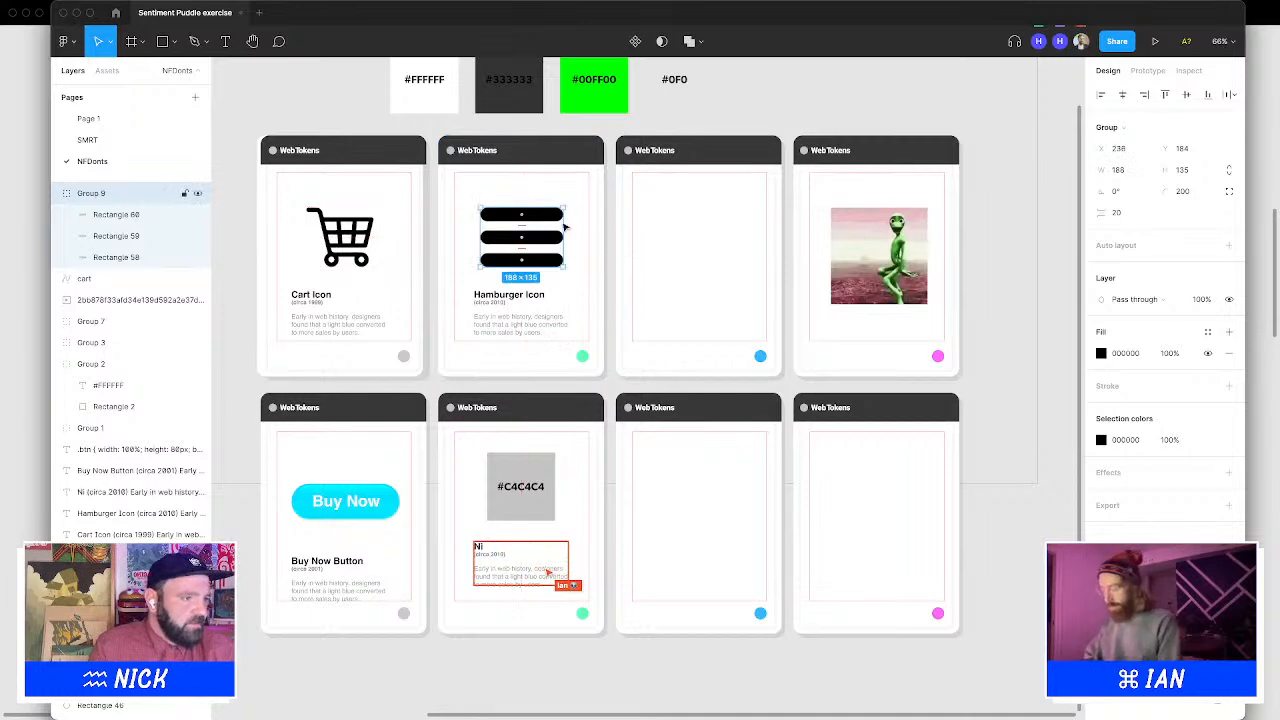
key("Escape")
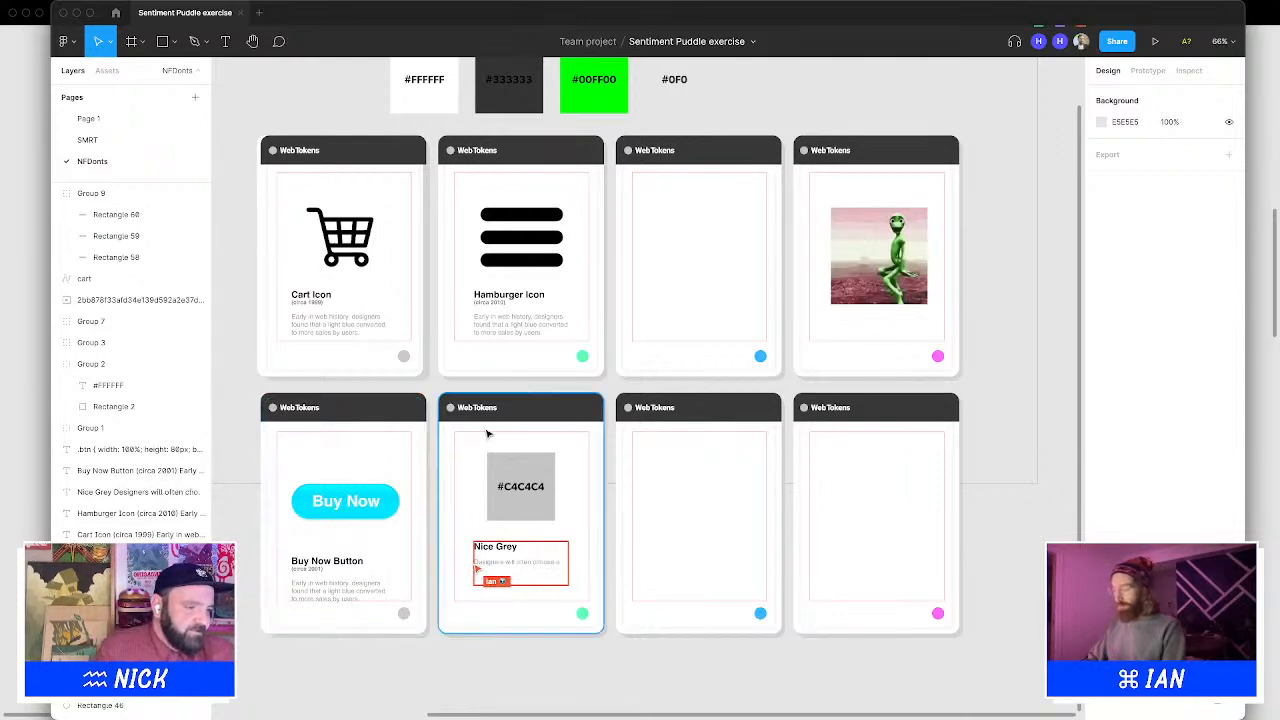
left_click(618, 290)
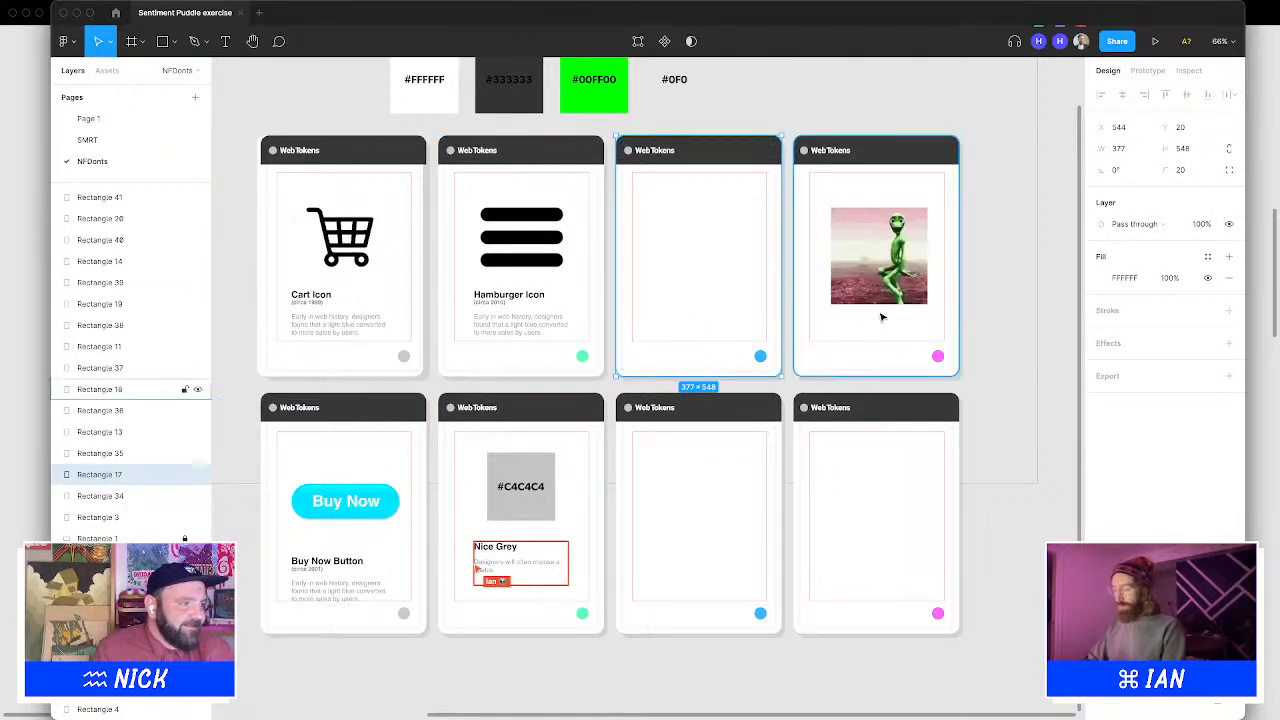
left_click(1028, 319)
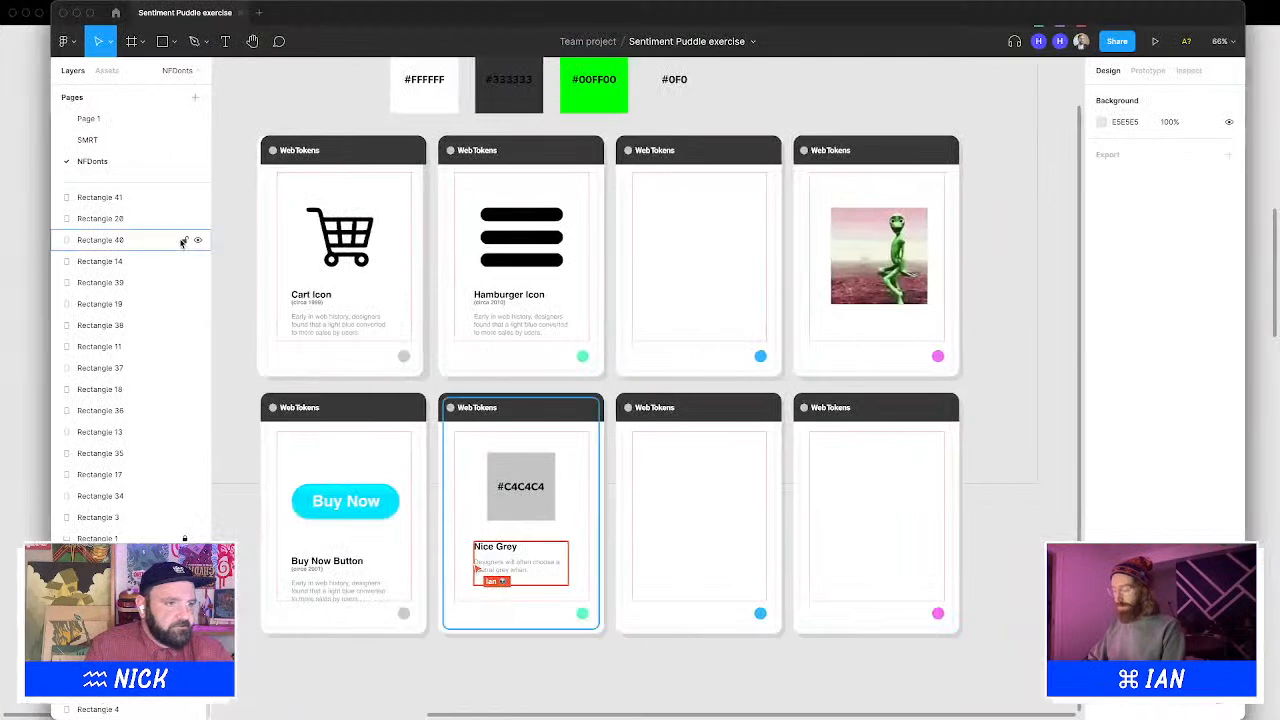
left_click_drag(403, 157, 401, 150)
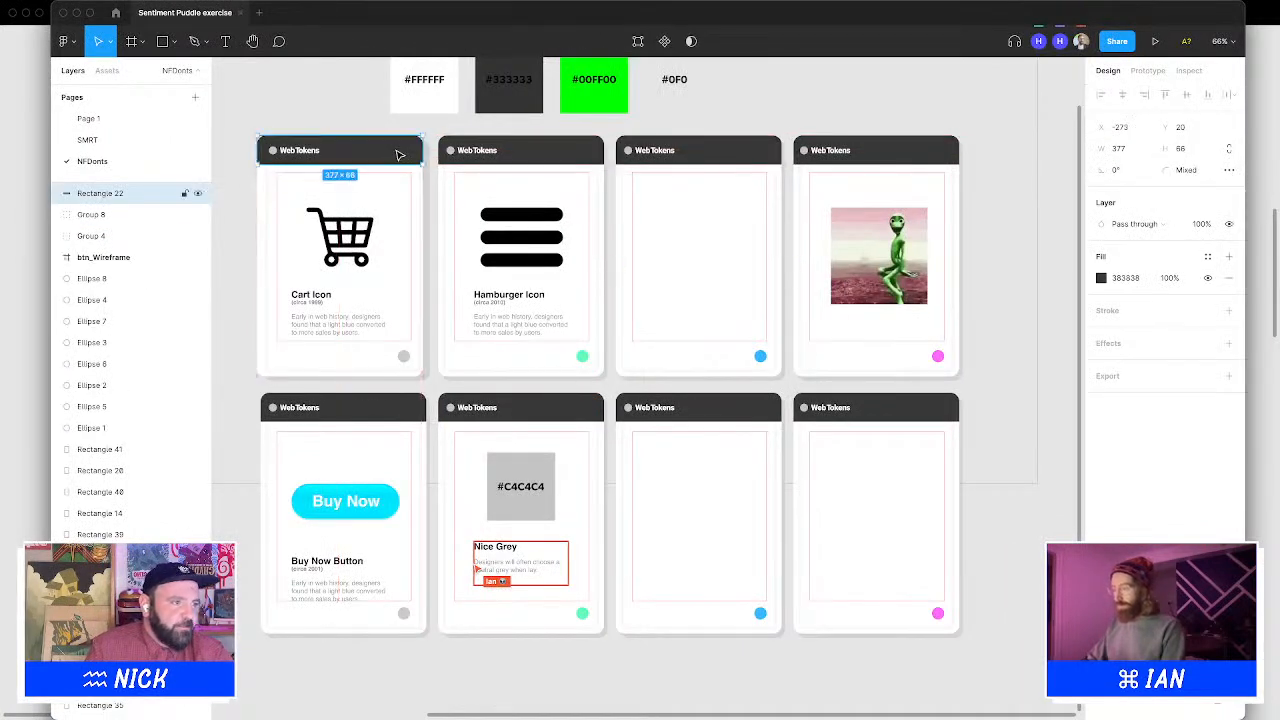
left_click(625, 128)
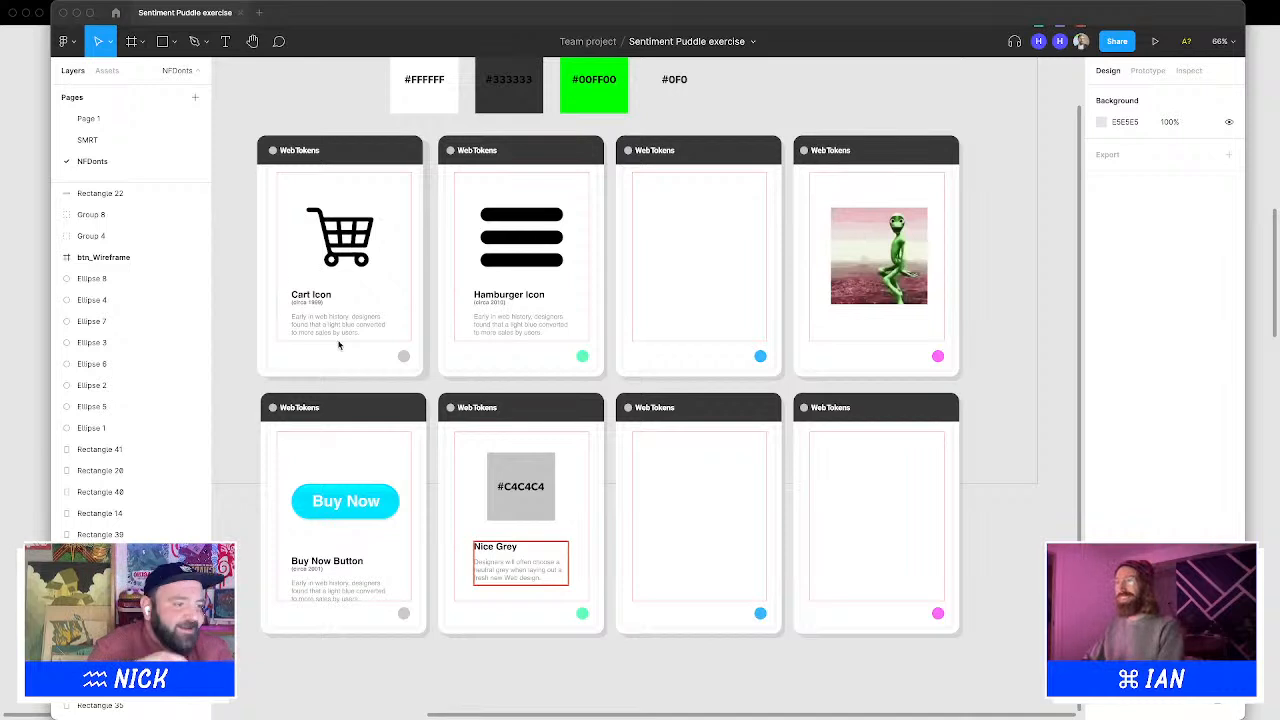
scroll(640, 224, "up", 2)
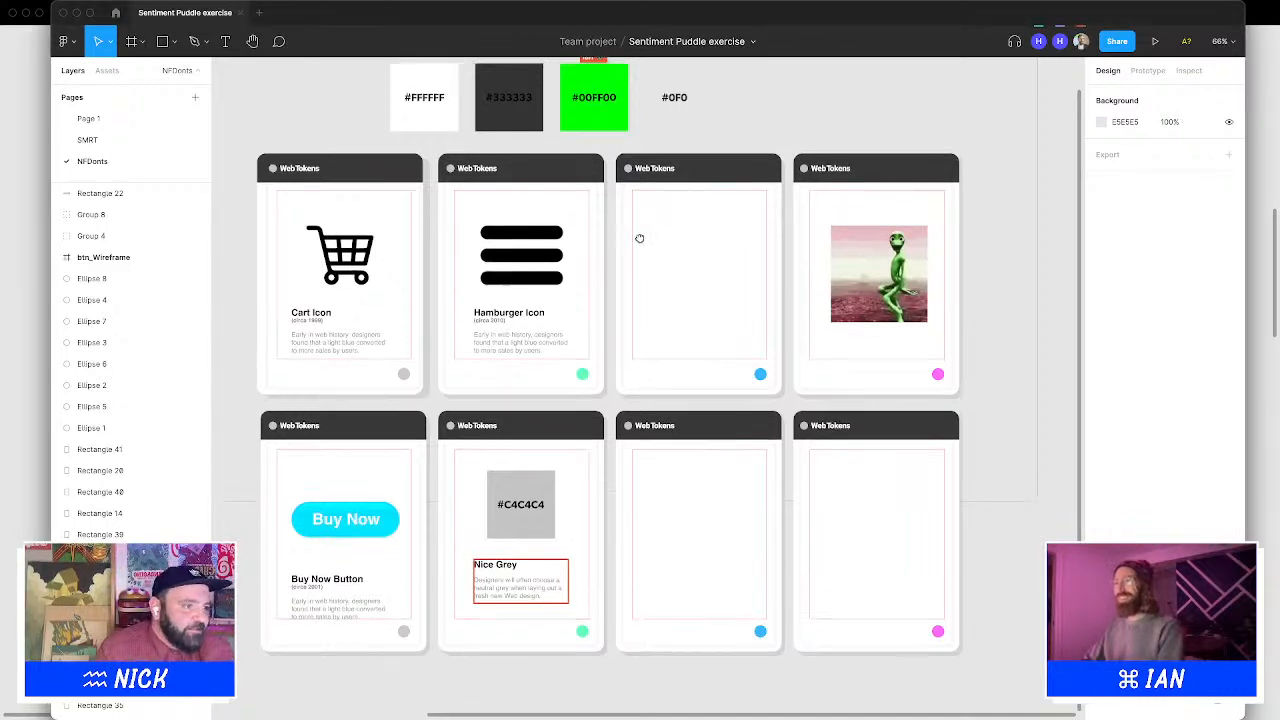
left_click(164, 45)
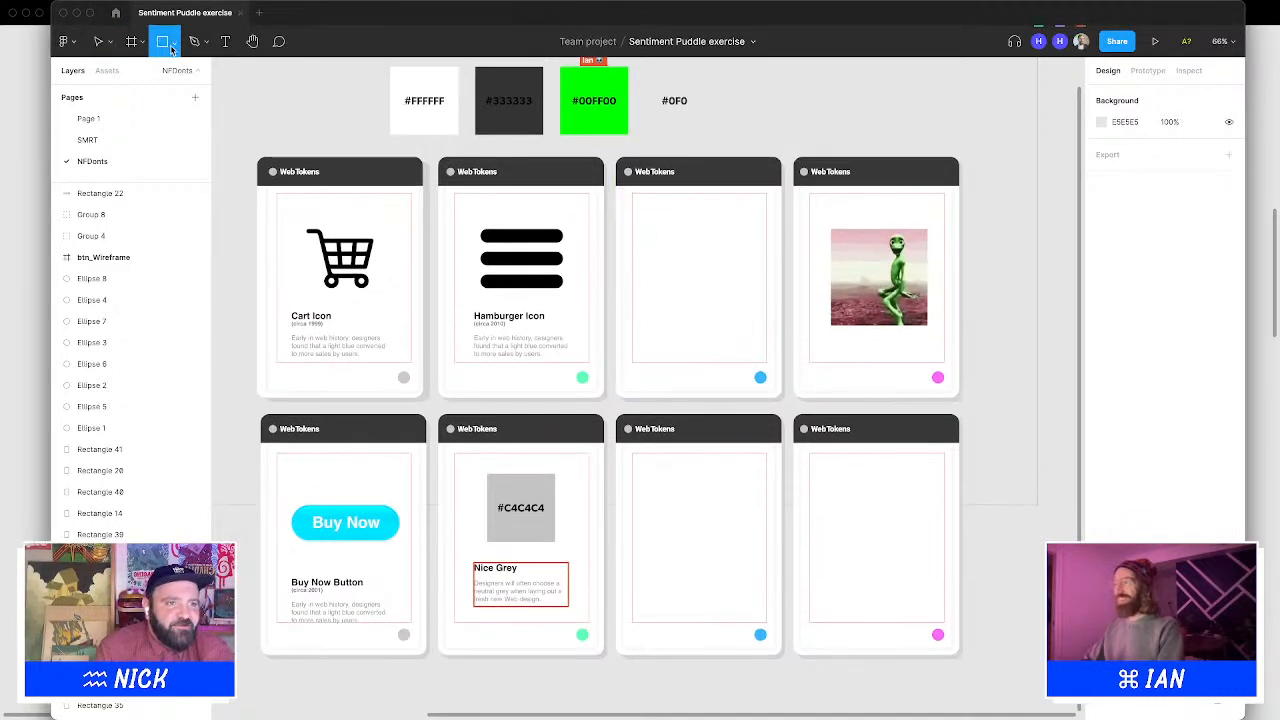
left_click(174, 47)
left_click(185, 116)
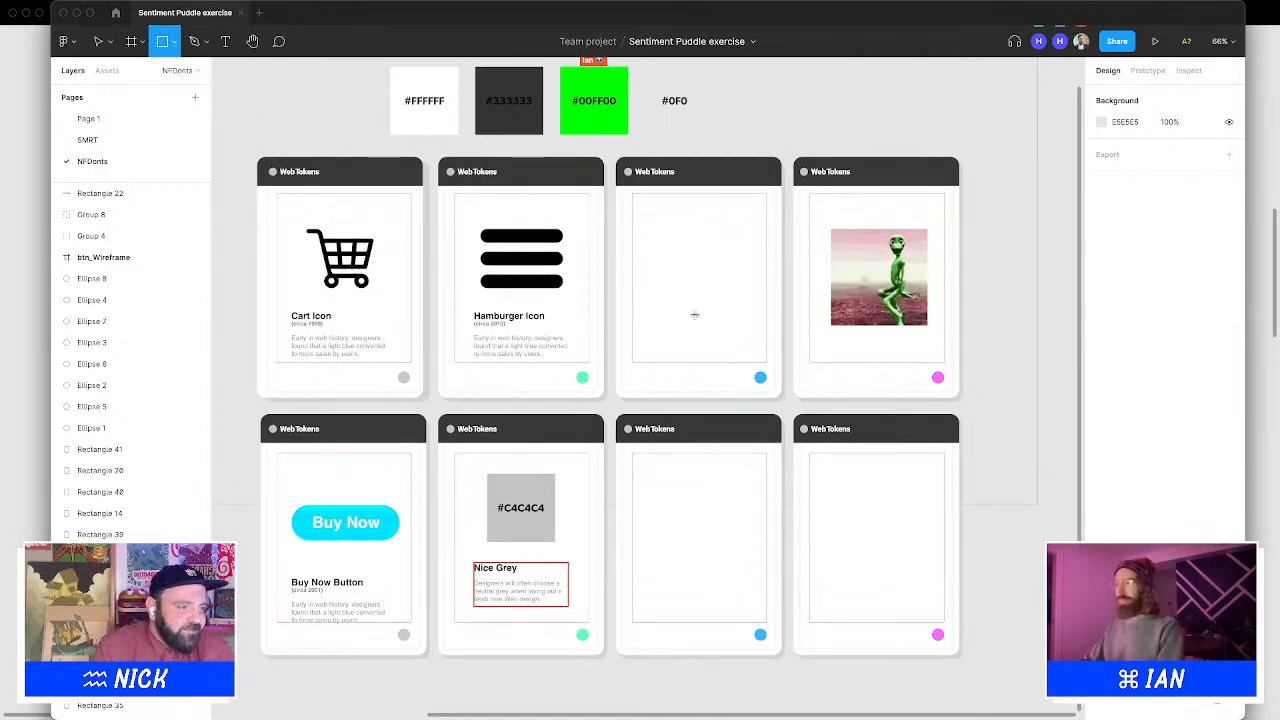
left_click_drag(646, 222, 673, 250)
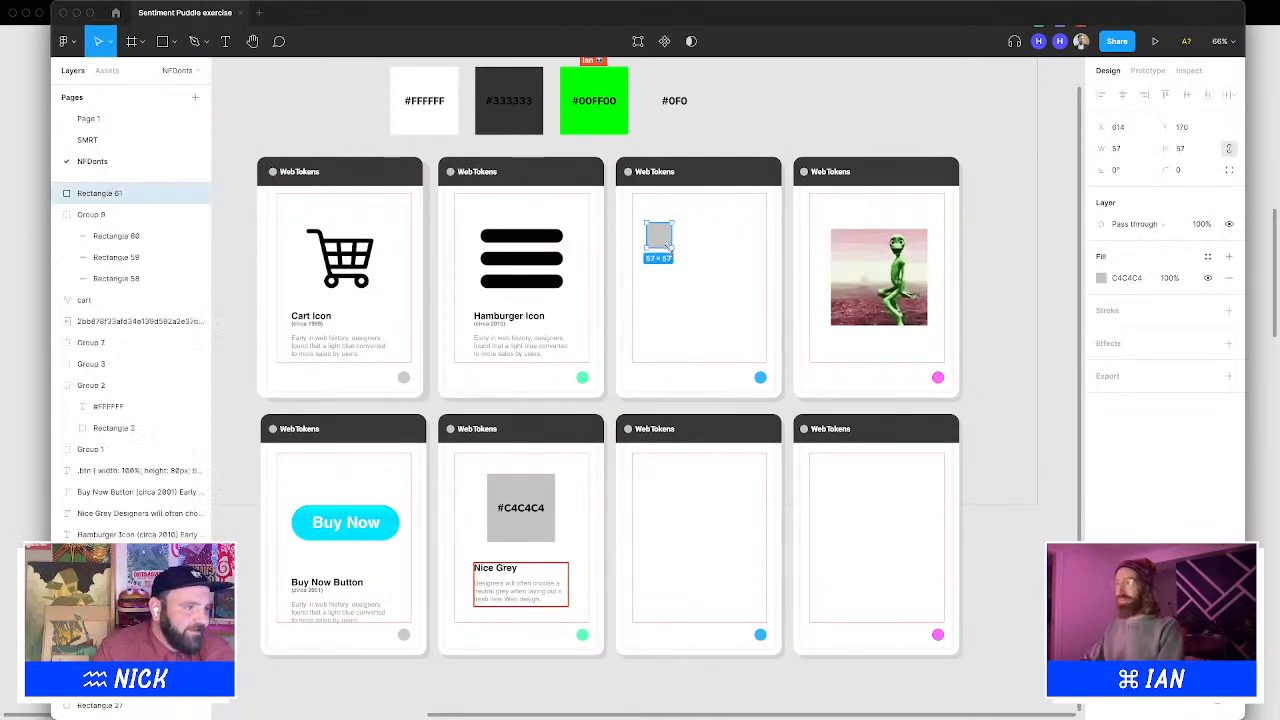
key("Delete")
Draw three grey circles about 61 px wide in the empty third card, placed as the nodes of a share icon
left_click(172, 41)
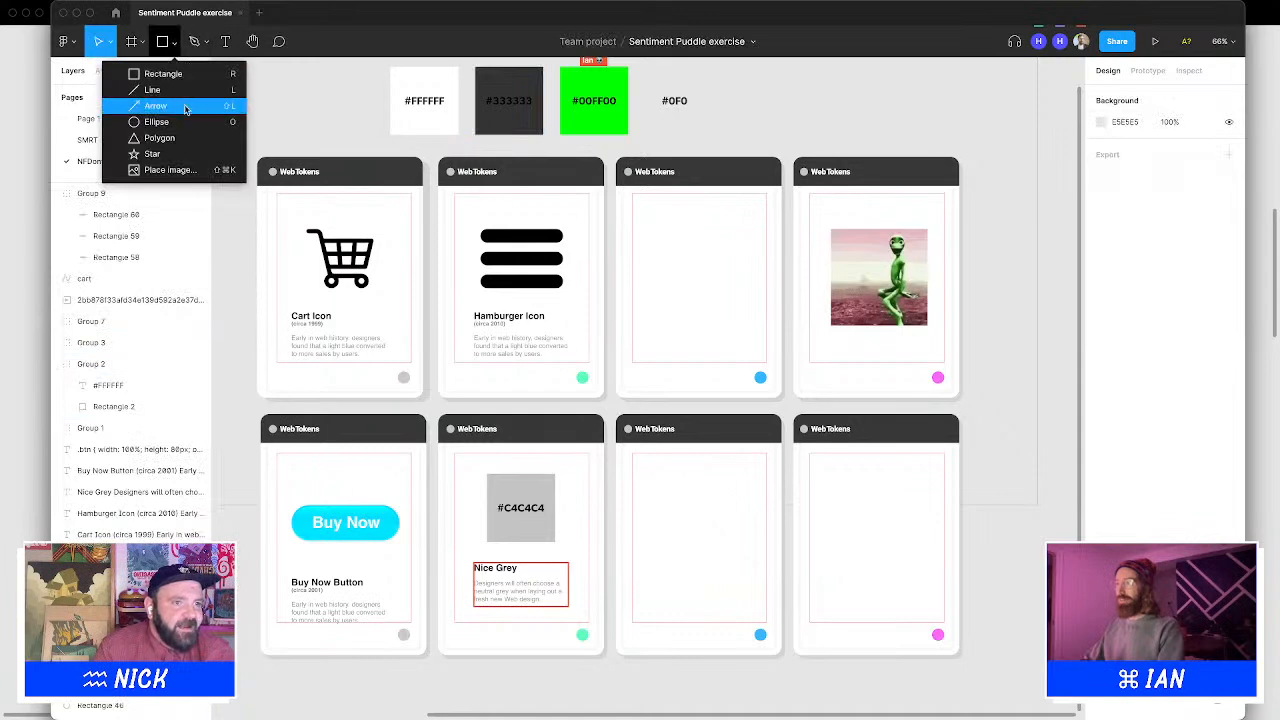
key("Escape")
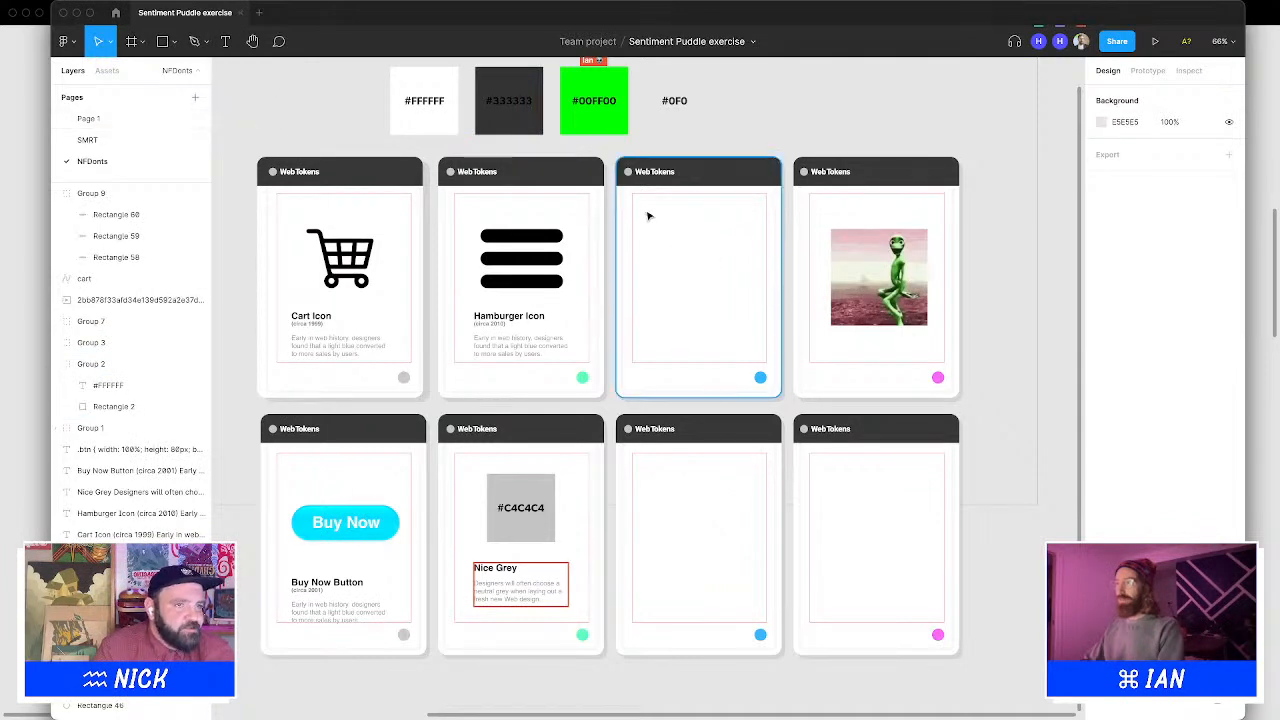
left_click(163, 41)
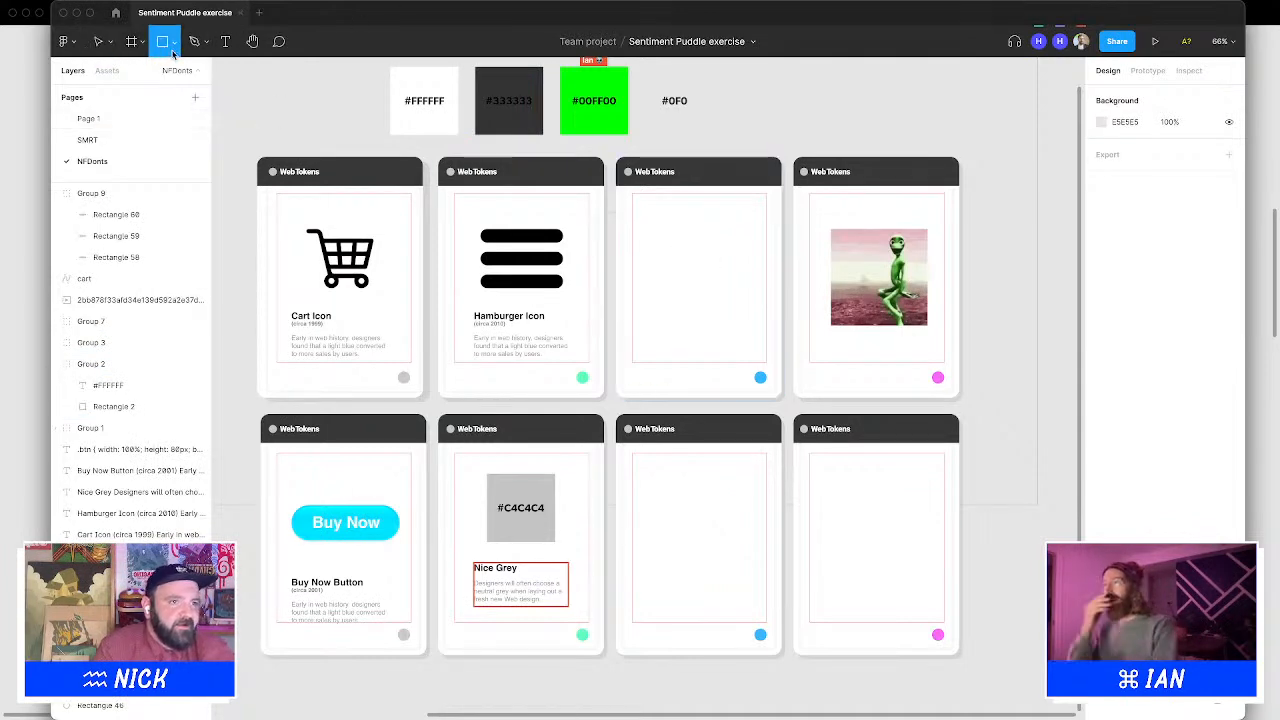
left_click(173, 52)
key("Escape")
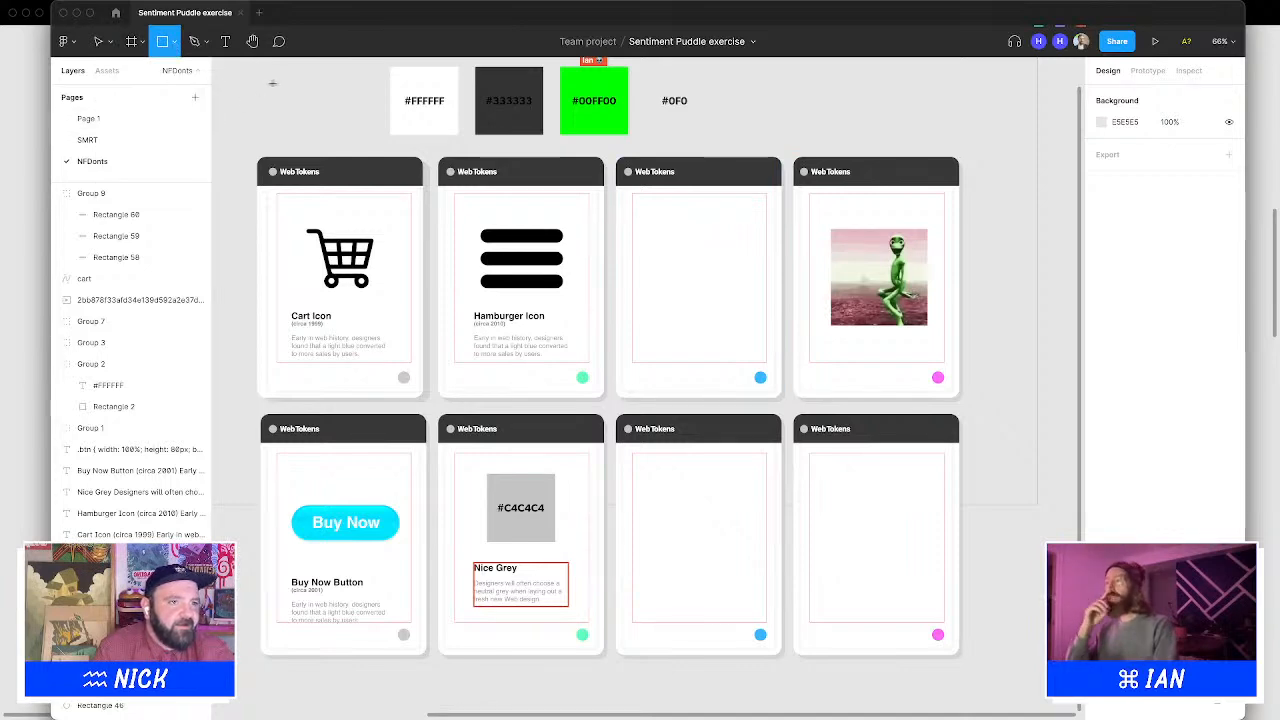
left_click(175, 41)
left_click(163, 122)
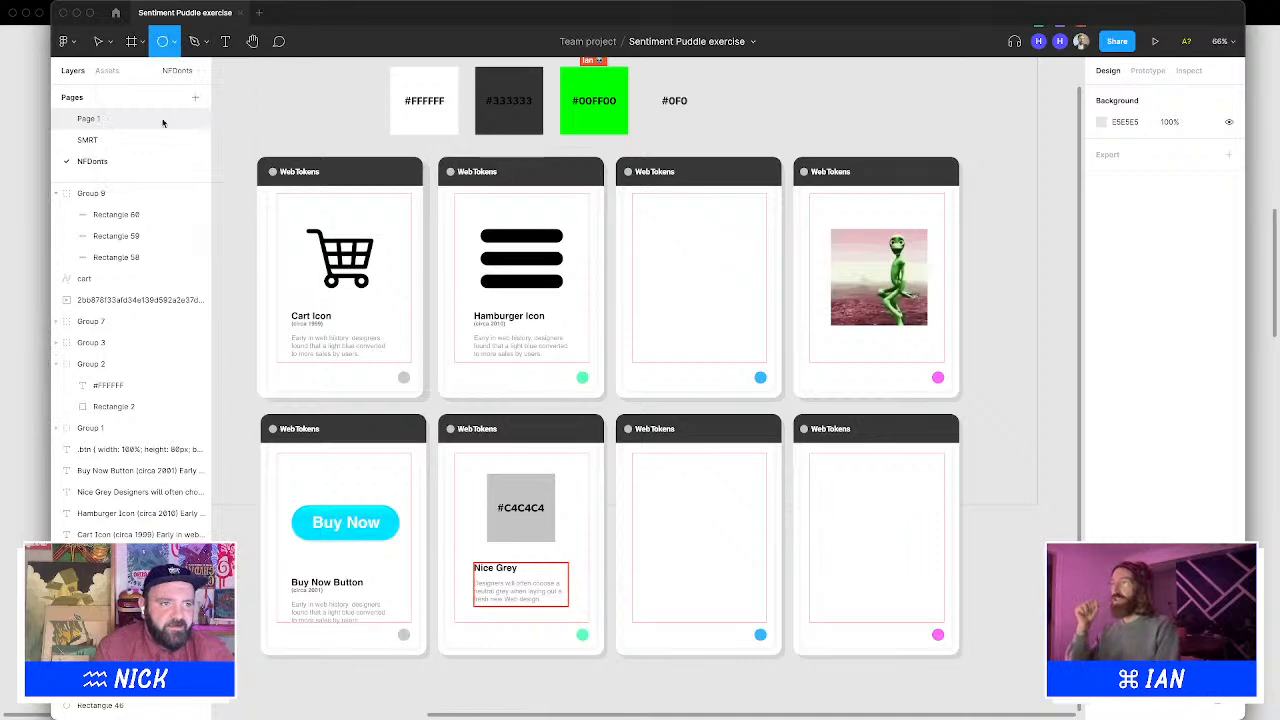
mouse_move(262, 85)
left_mouse_down()
mouse_move(292, 114)
mouse_move(666, 229)
mouse_move(670, 325)
mouse_move(731, 279)
left_mouse_up()
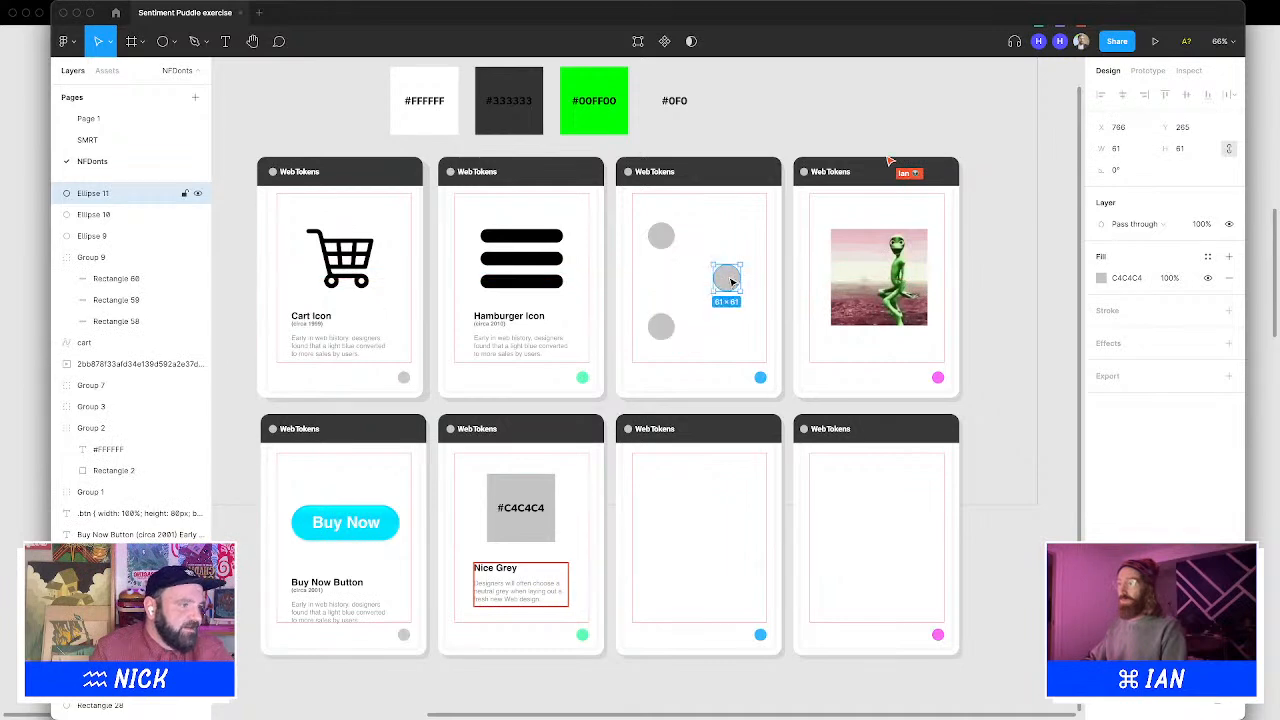
Draw a pen path linking the top, middle and bottom circles into a chevron shape
left_click(730, 112)
key("p")
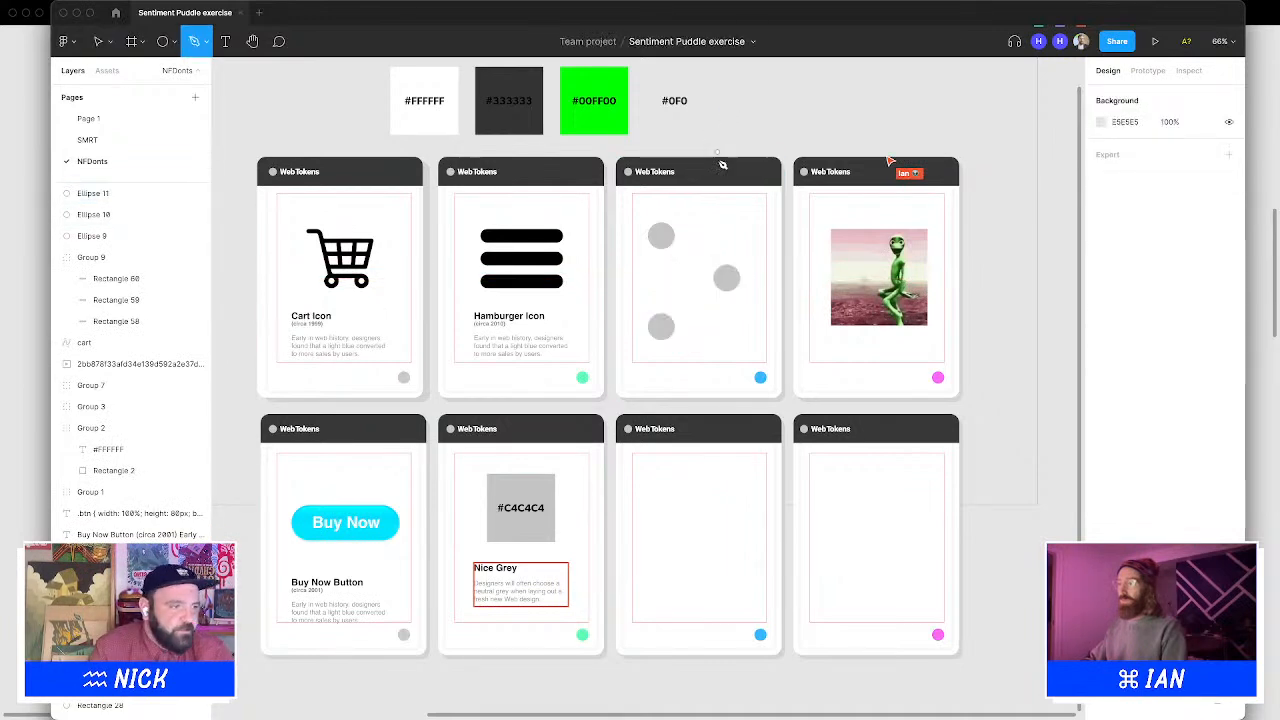
left_click(664, 237)
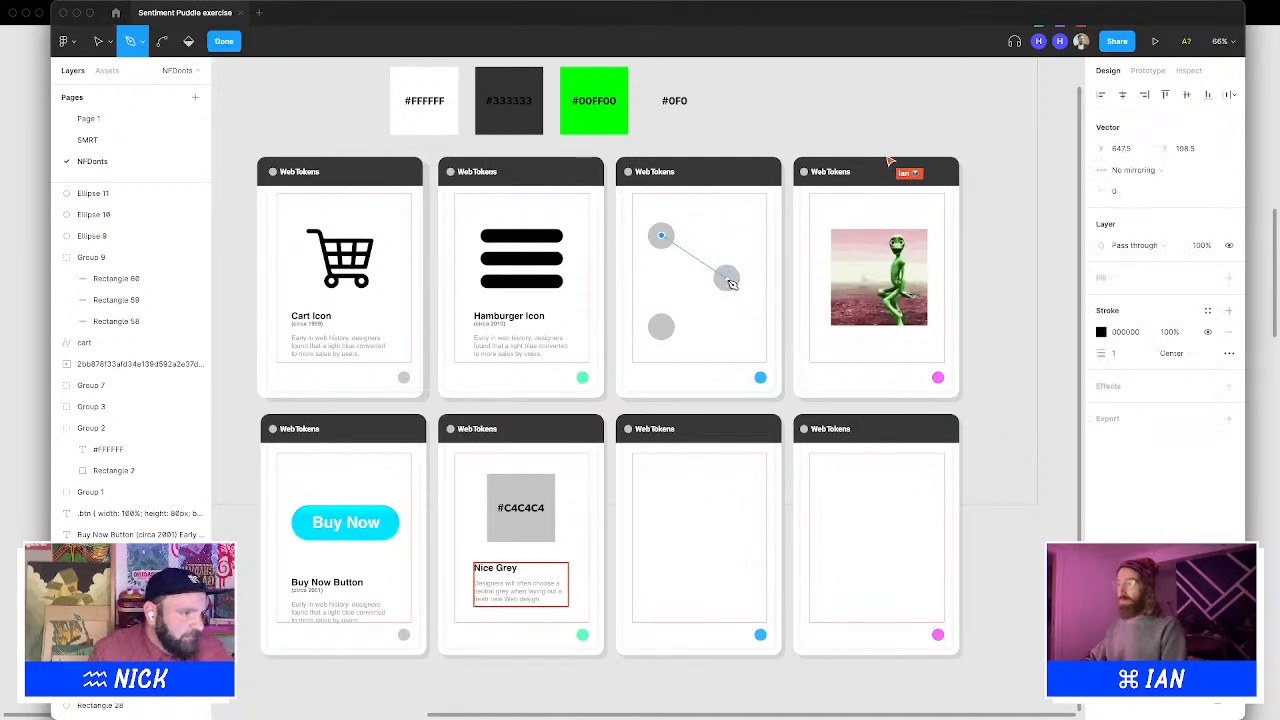
left_click(662, 329)
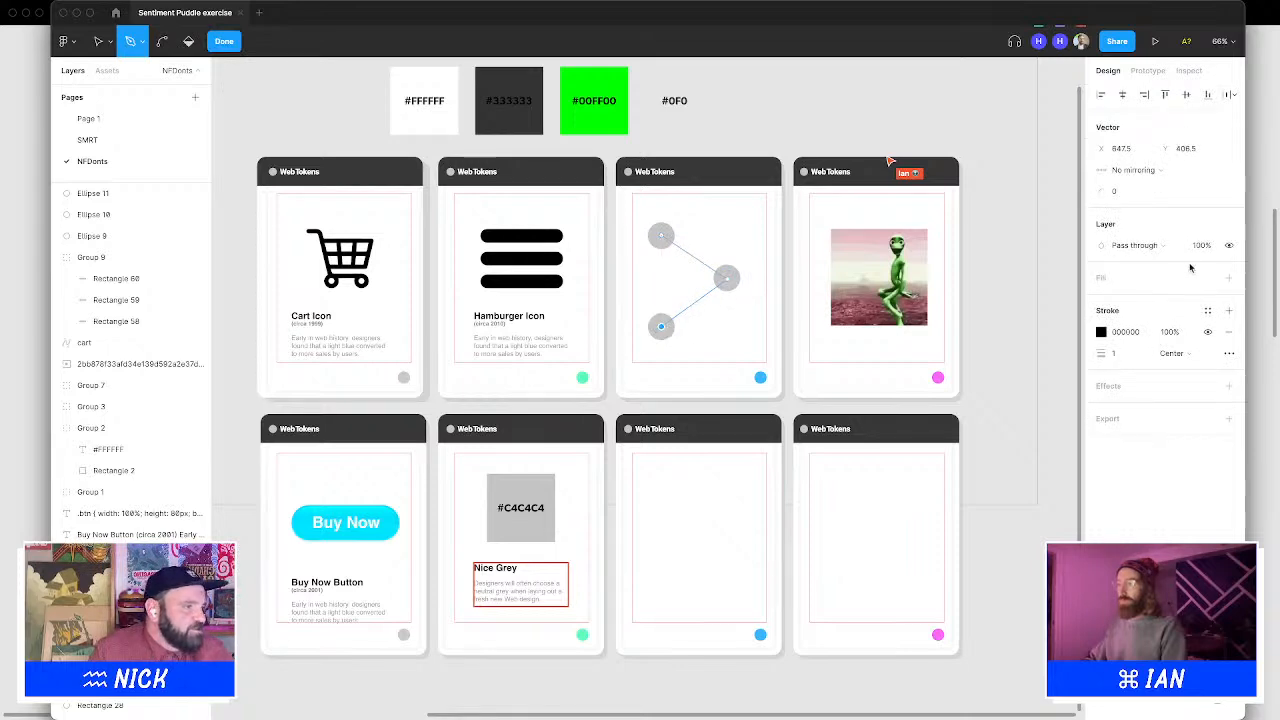
Set the path's stroke weight to 20 and pick #C4C4C4 as its stroke colour, then finish editing the path
left_click(1131, 355)
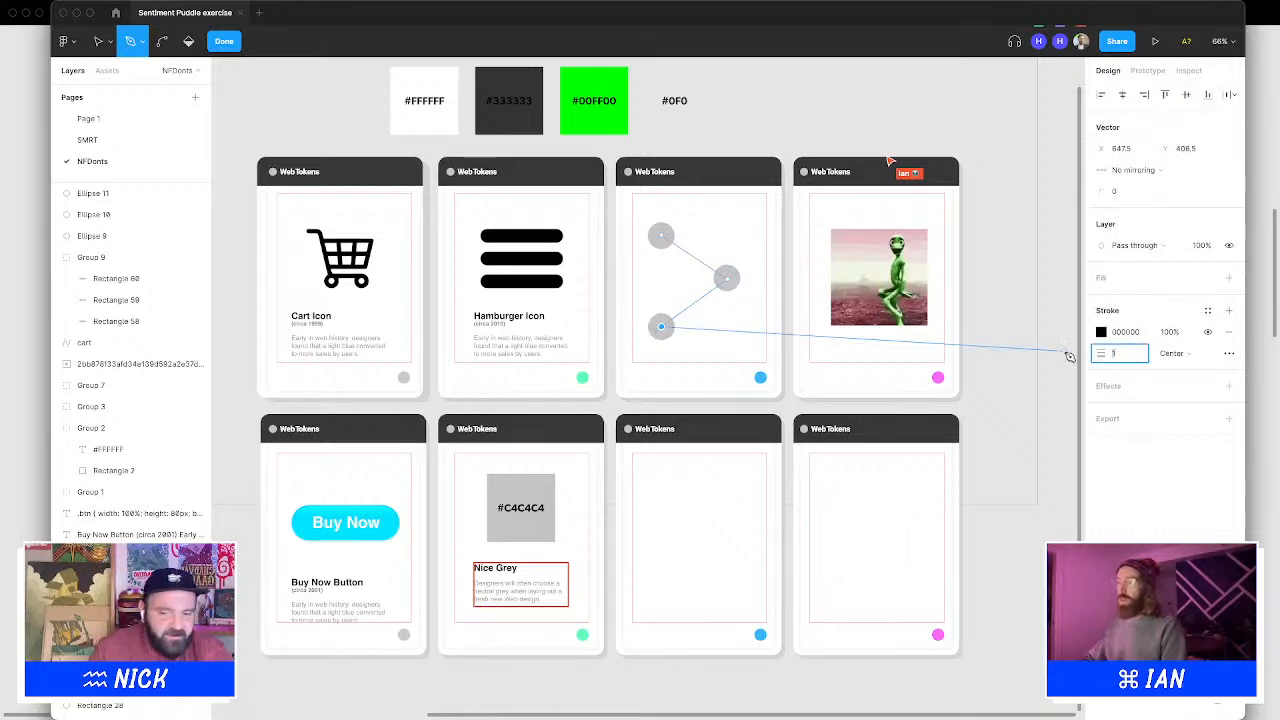
type("20")
key("Return")
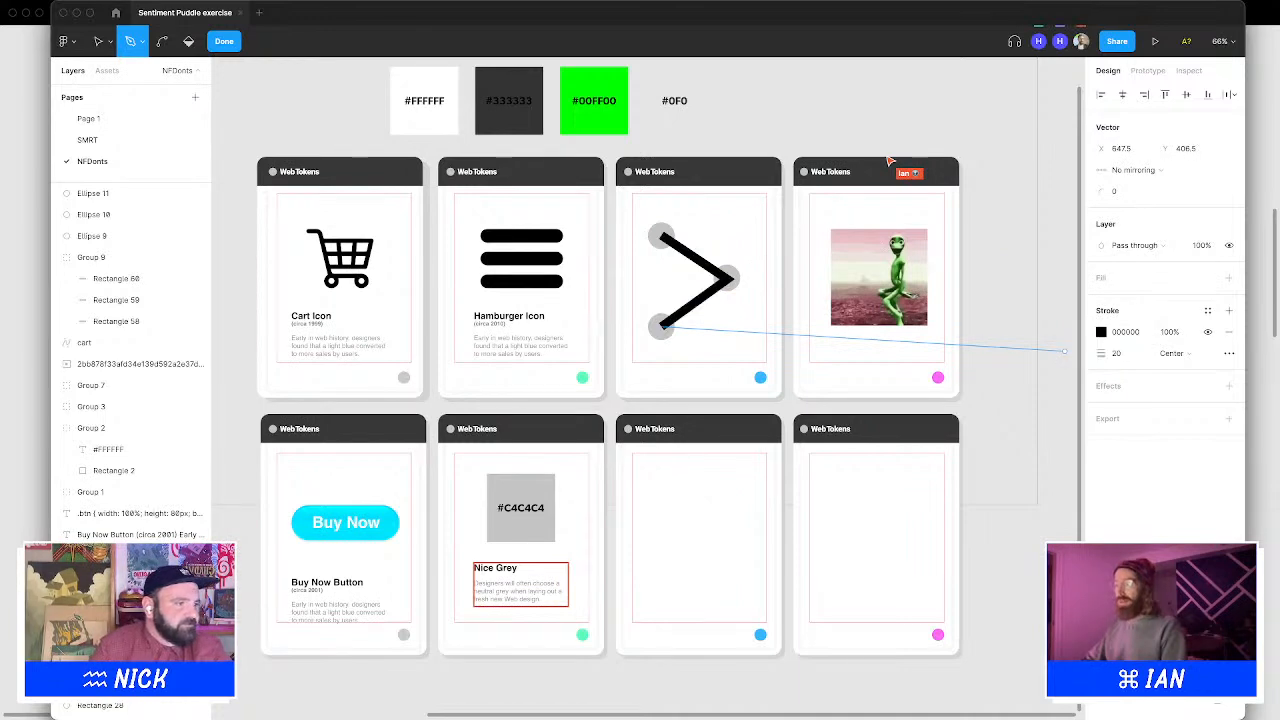
left_click(1101, 332)
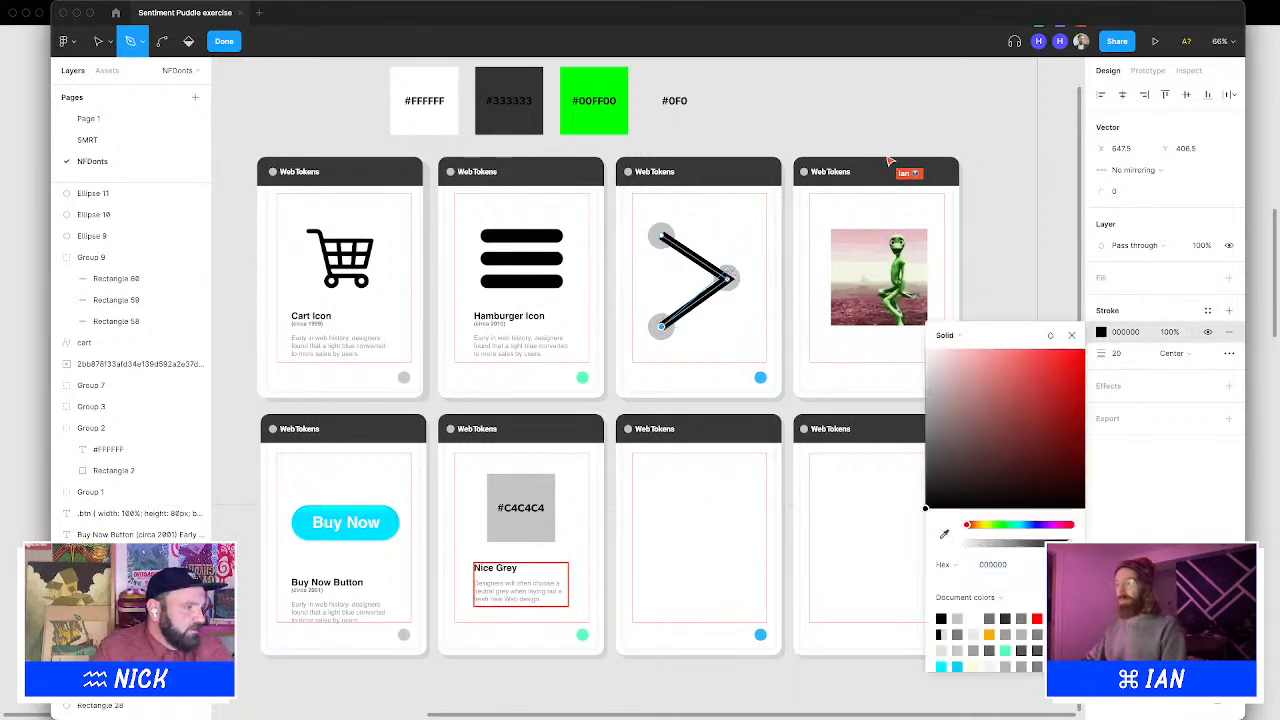
left_click(941, 535)
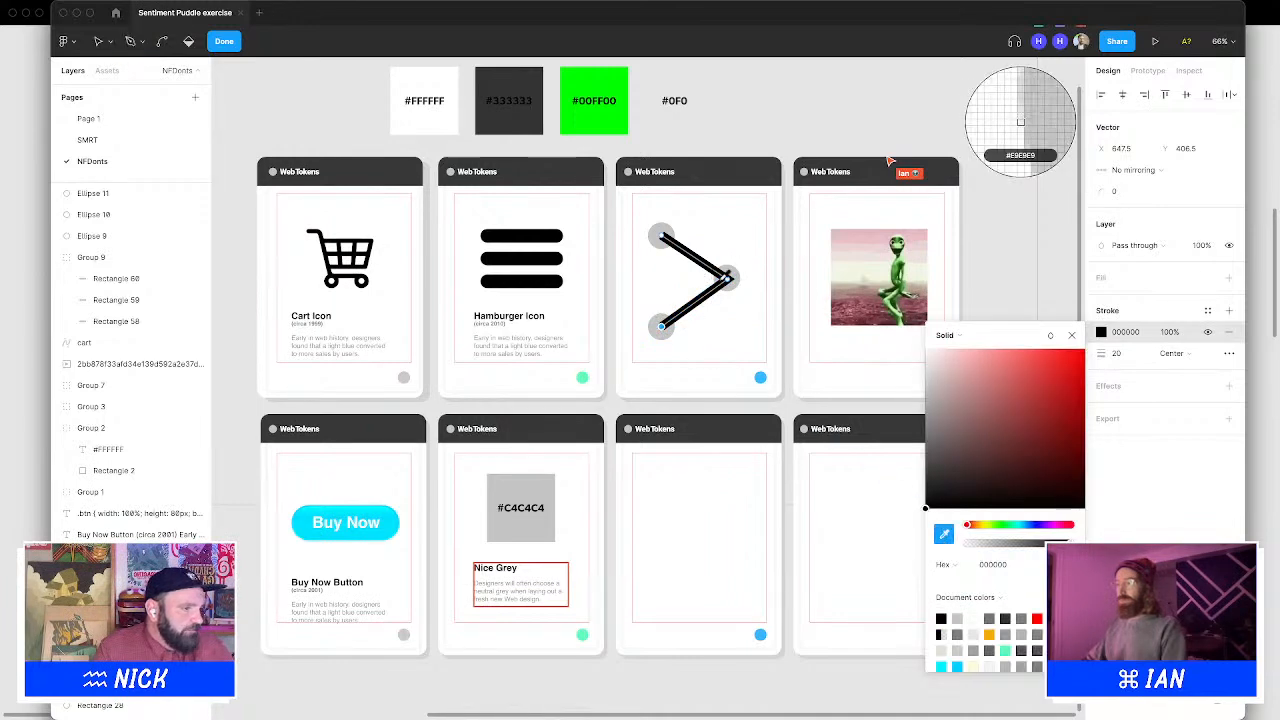
left_click(1022, 123)
left_click(1078, 336)
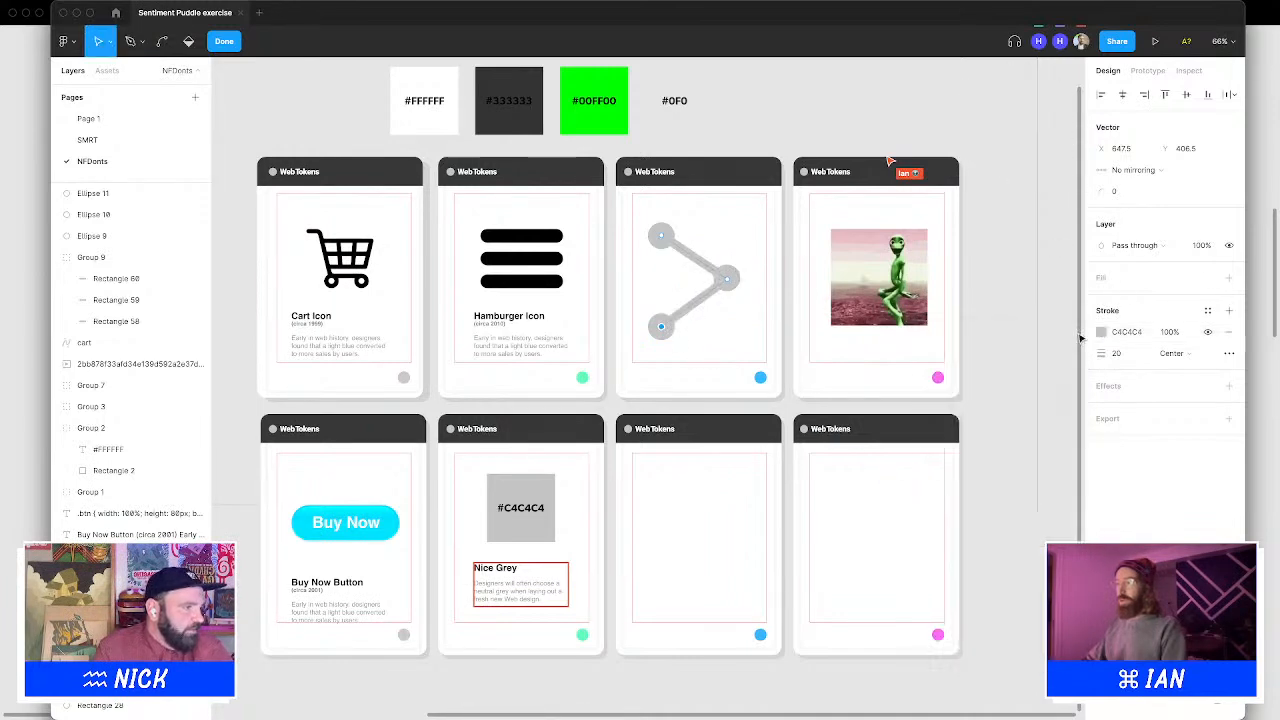
left_click(1036, 286)
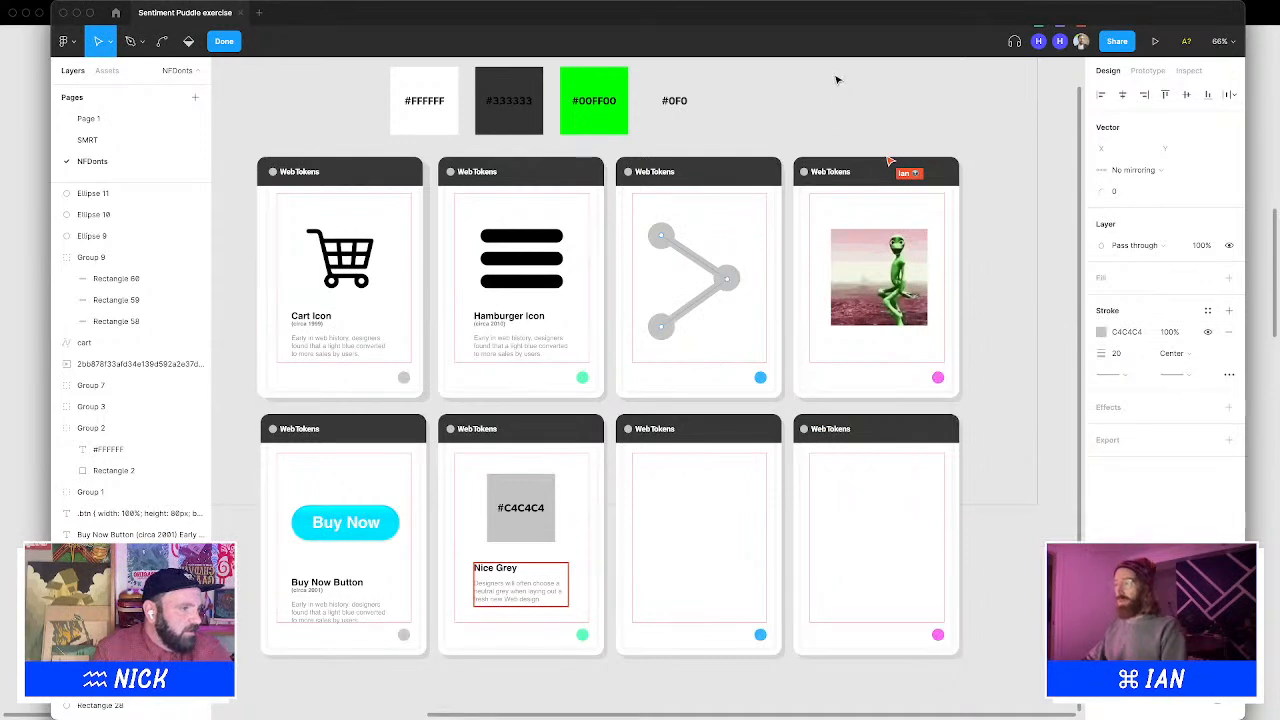
left_click(234, 42)
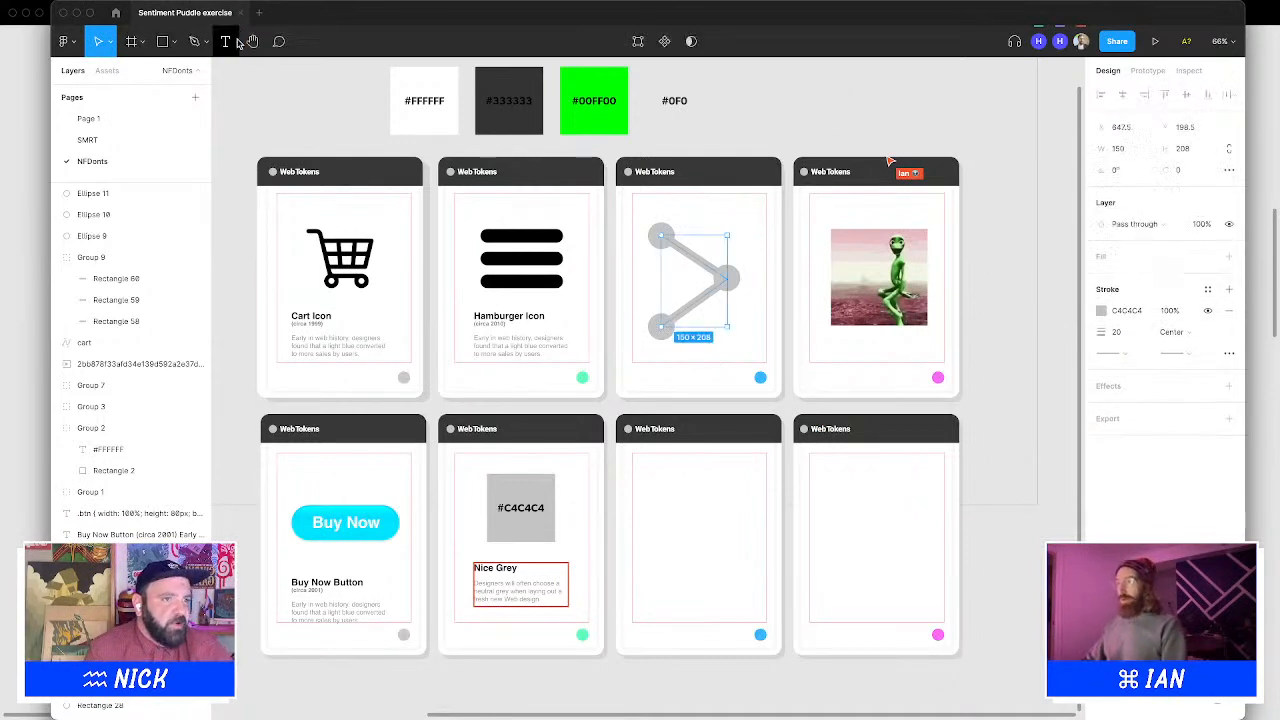
Select the path and all three circles, scale them down to about 120 × 154 and centre them in the card
left_click(736, 276)
left_click(668, 322, "shift")
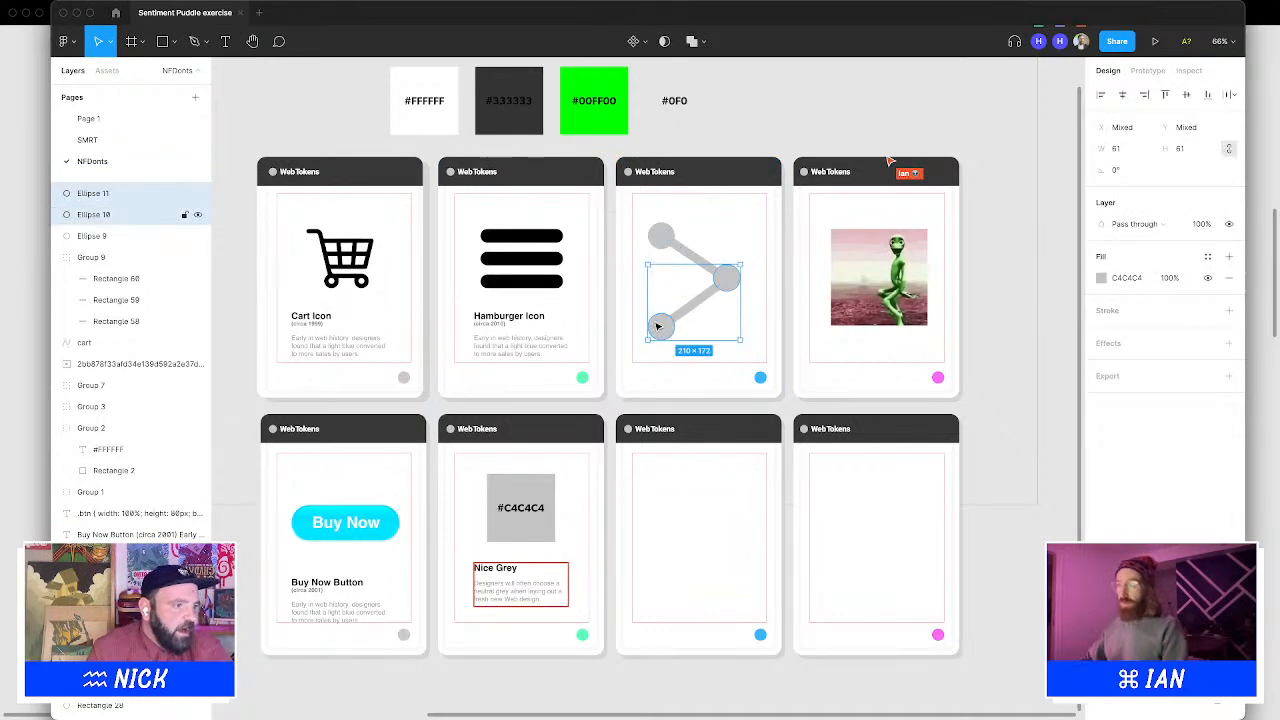
left_click(661, 237, "shift")
left_click(697, 265, "shift")
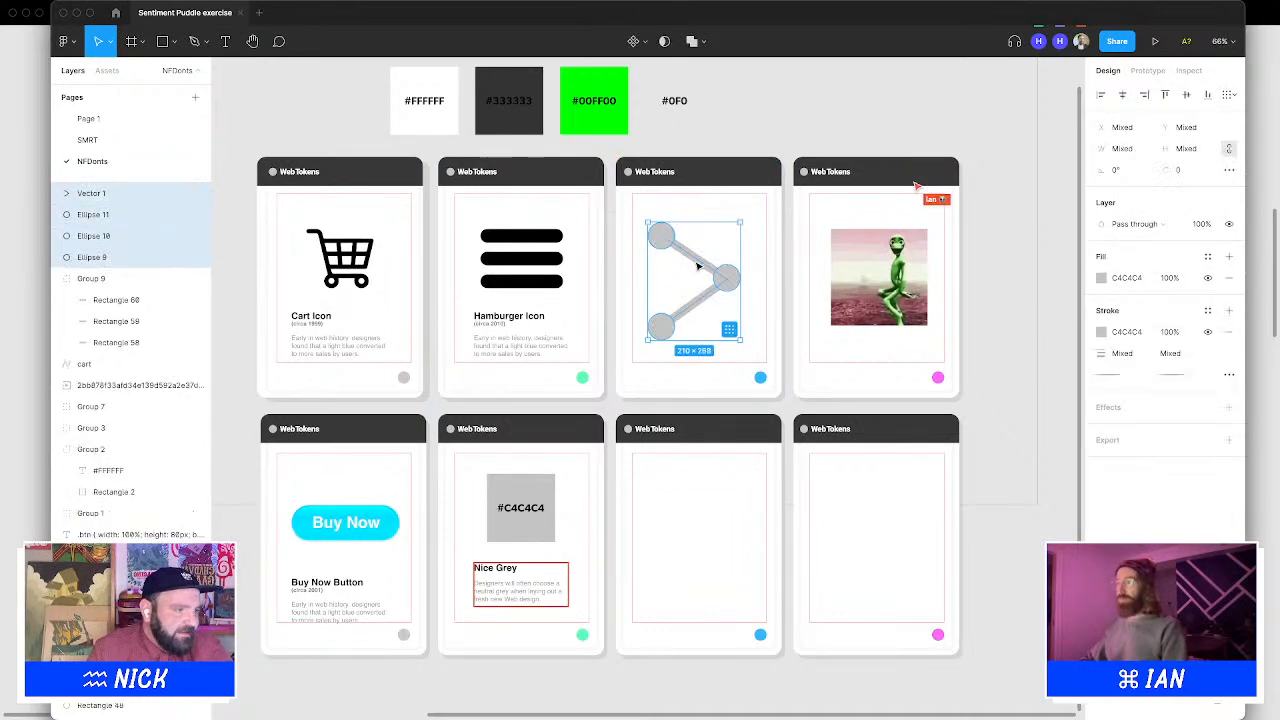
left_click_drag(733, 270, 699, 282)
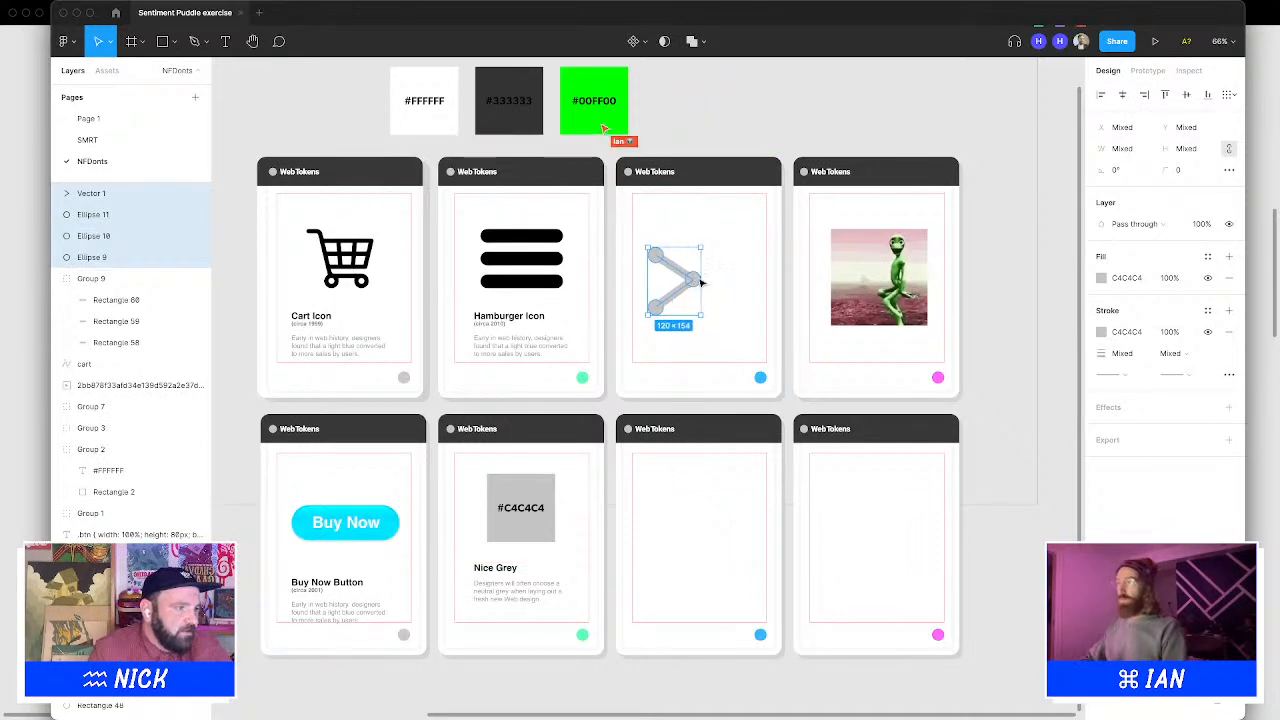
left_click_drag(693, 288, 718, 282)
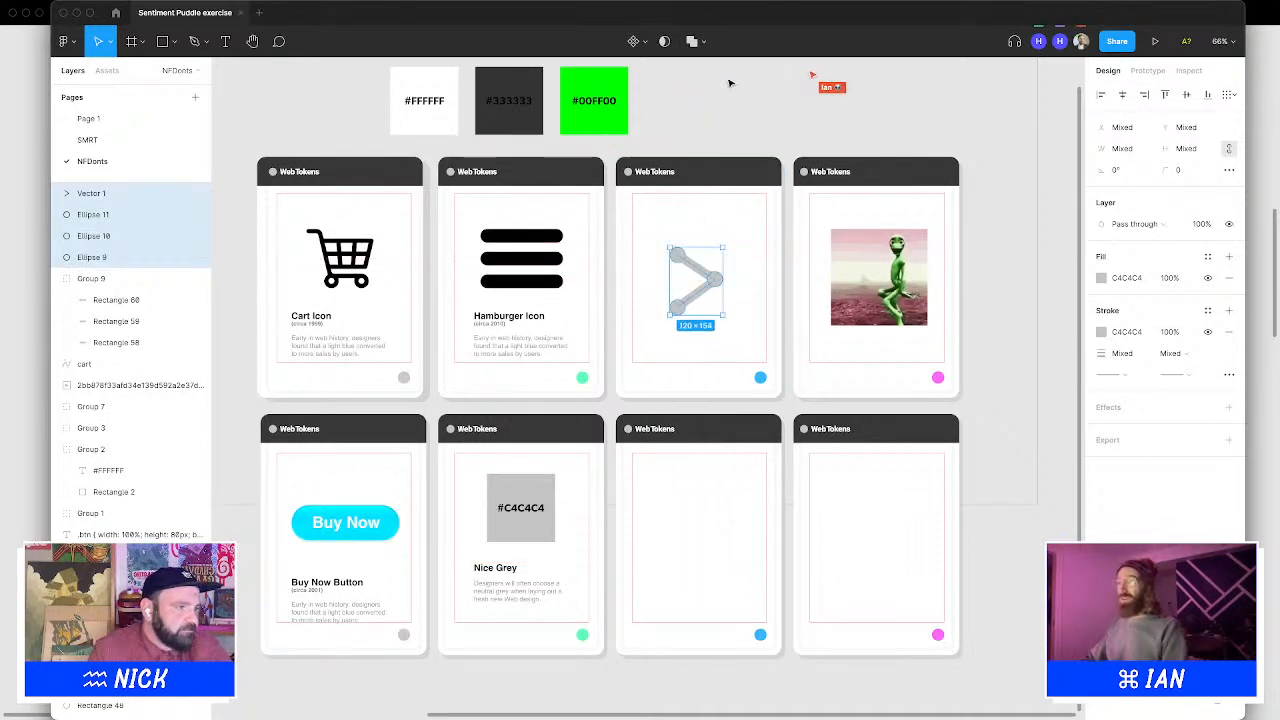
left_click(728, 80)
Reposition the middle circle on the path's corner and delete the two smaller end circles
left_click(723, 286)
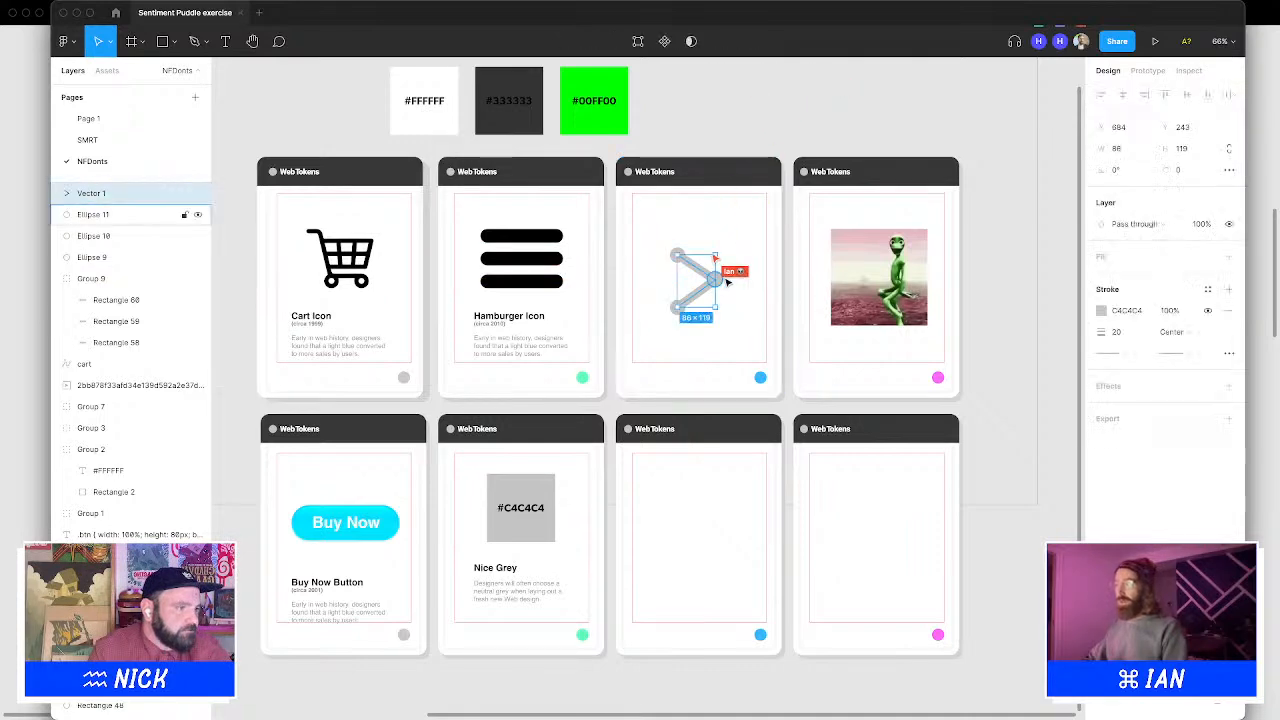
left_click(721, 279)
mouse_move(724, 276)
left_mouse_down()
mouse_move(735, 278)
mouse_move(731, 268)
mouse_move(718, 286)
left_mouse_up()
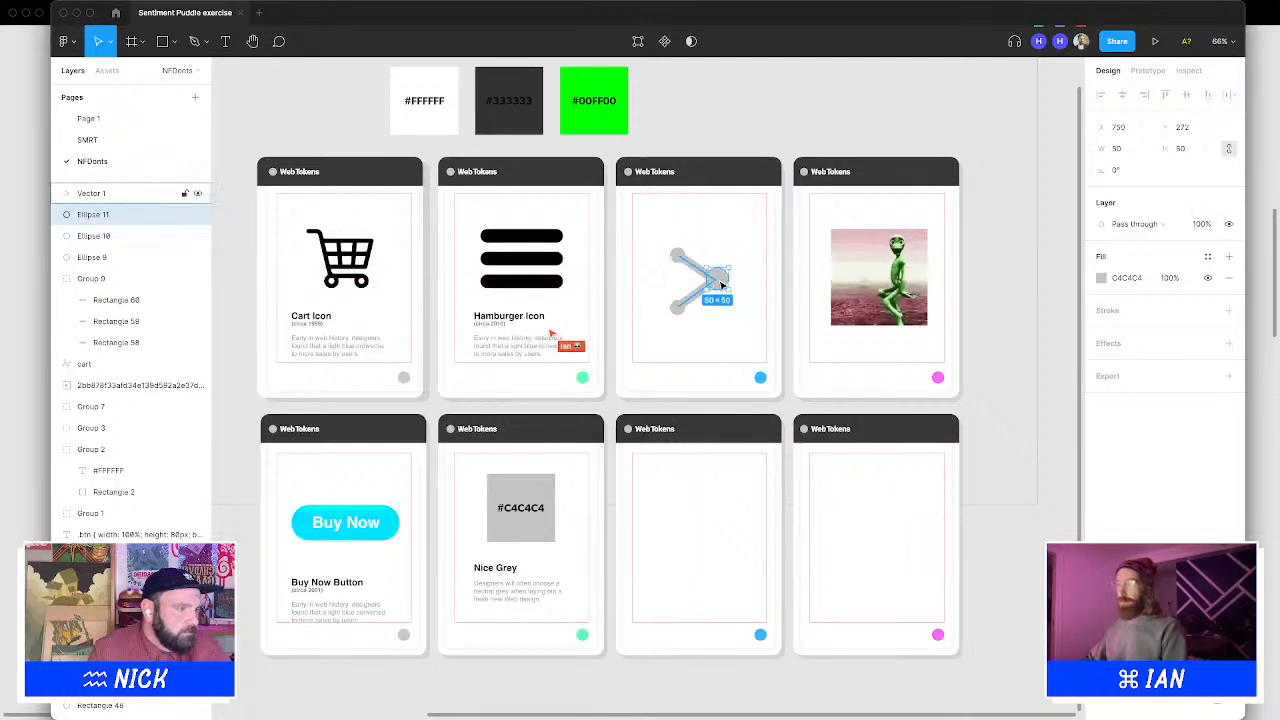
left_click(686, 266)
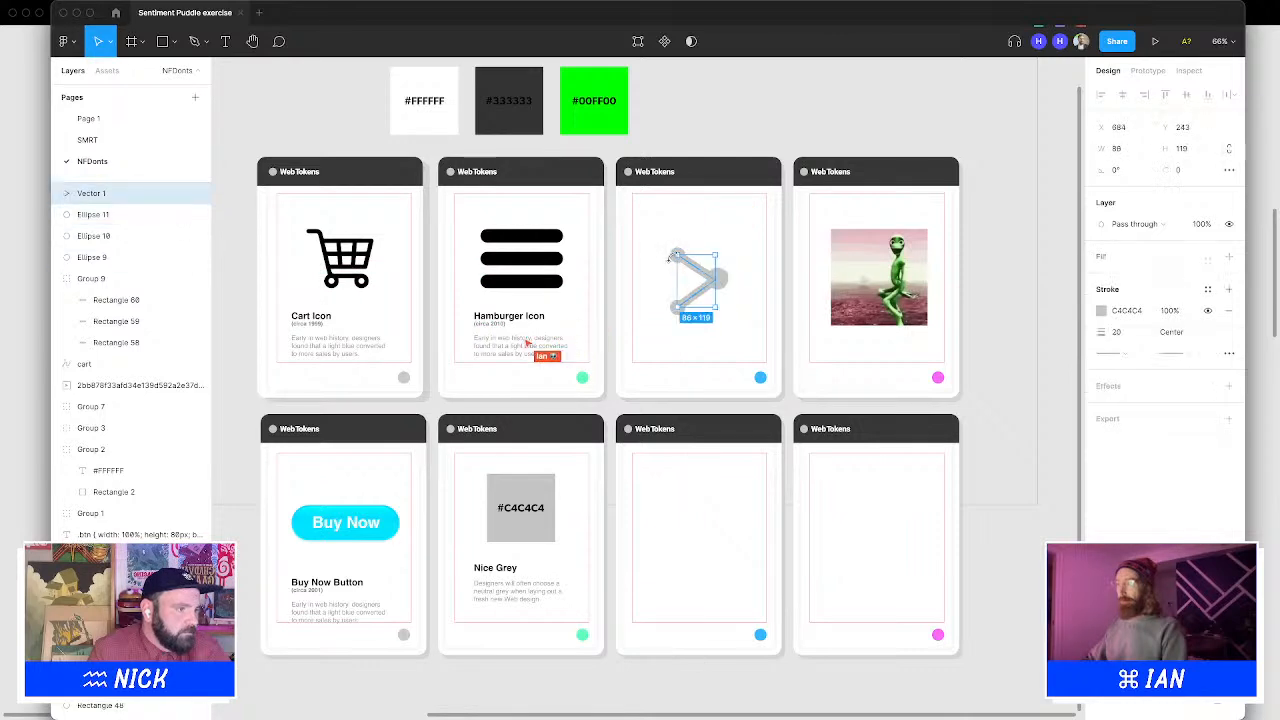
left_click(651, 297)
left_click(674, 252)
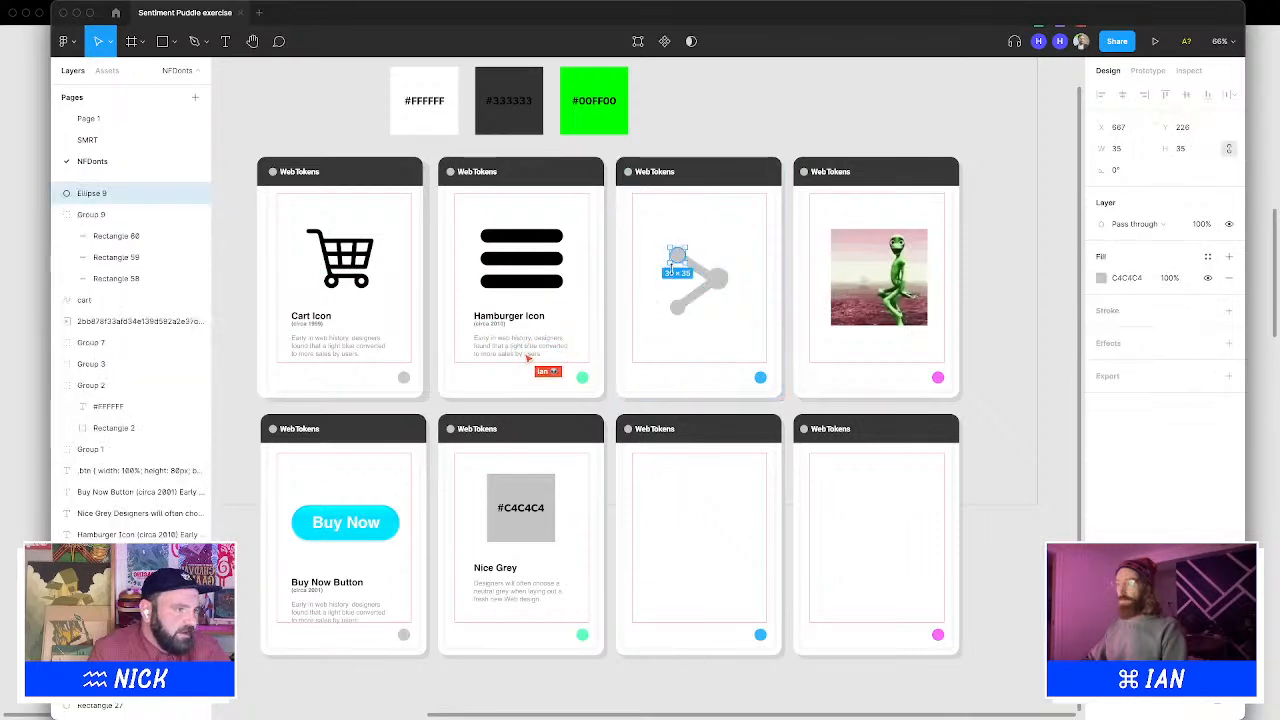
left_click(675, 307, "shift")
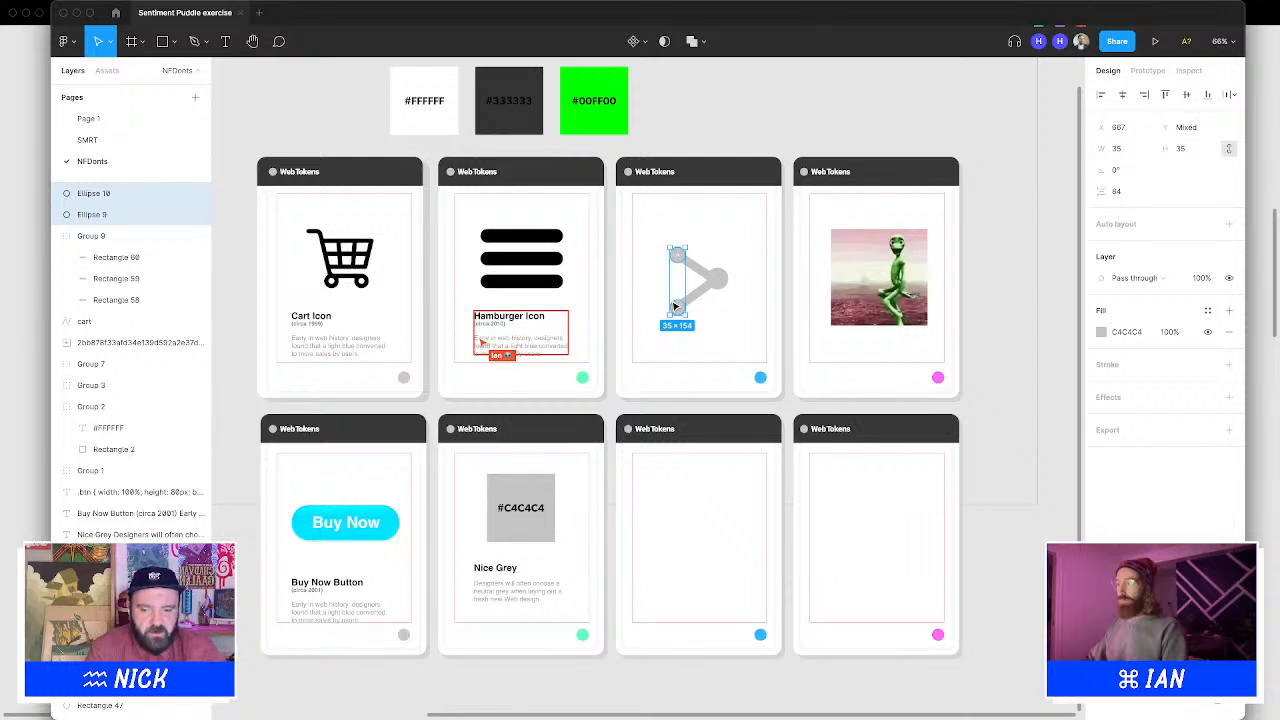
key("Delete")
Duplicate the 50 px middle circle onto the path's top and bottom endpoints
left_click_drag(727, 281, 677, 310)
left_click(717, 284, "shift")
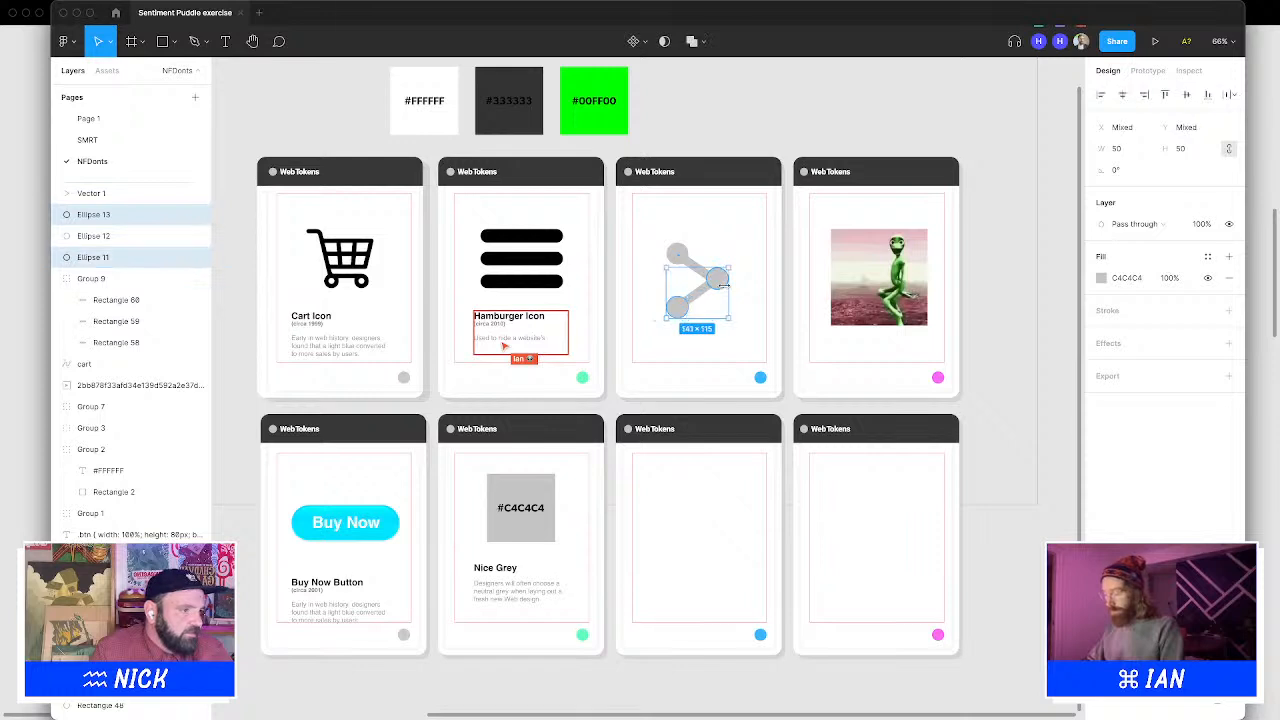
left_click(684, 258, "shift")
left_click(702, 268, "shift")
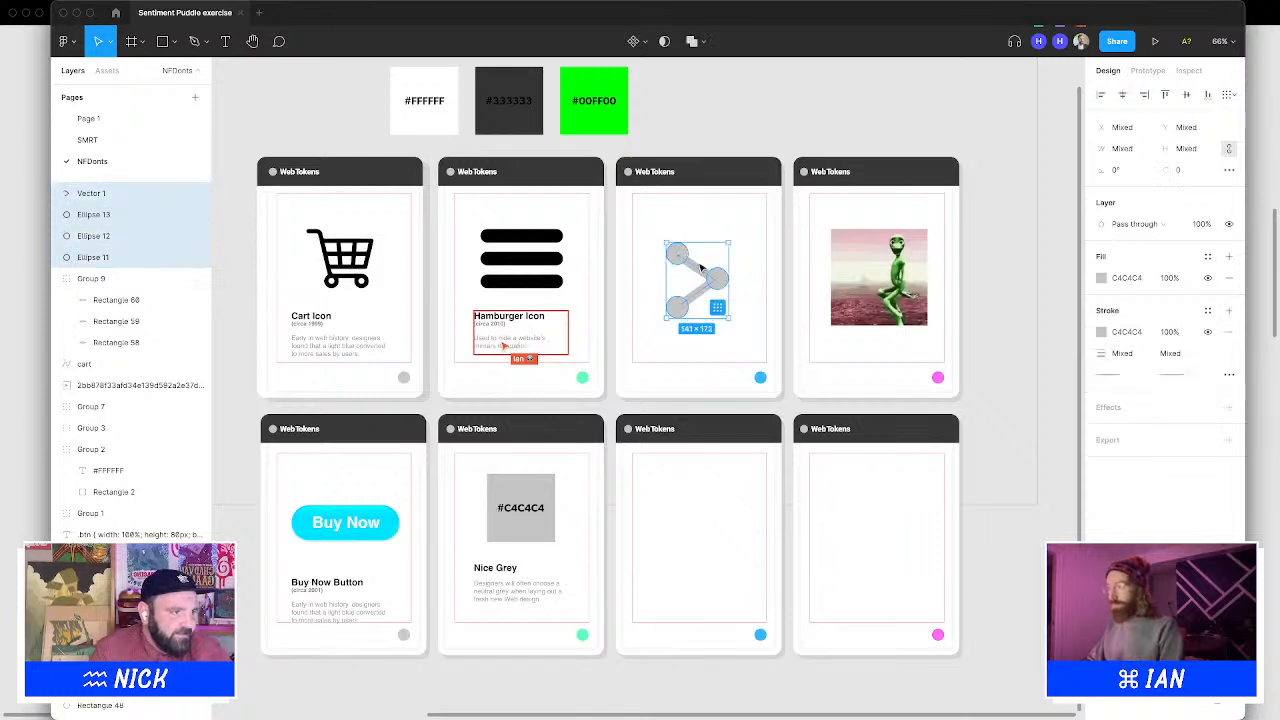
left_click(703, 240)
left_click(685, 251)
left_click_drag(688, 243, 687, 245)
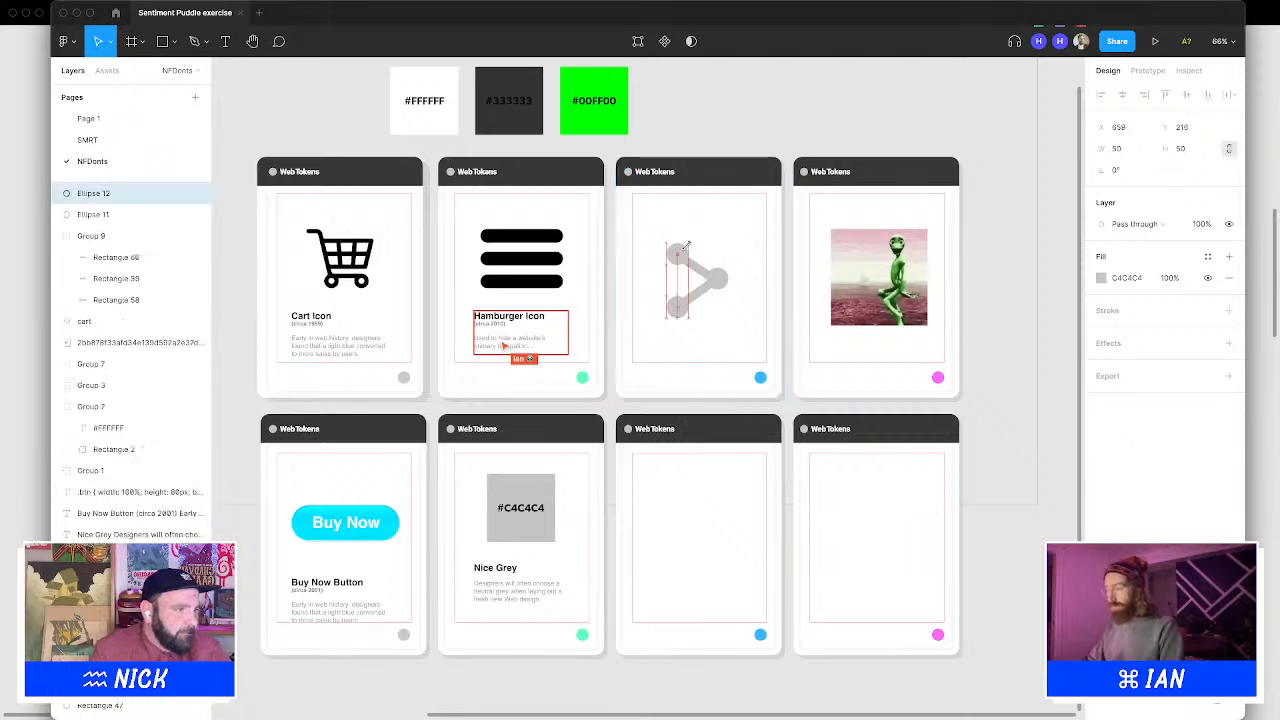
Nudge the duplicated end circles so they sit exactly on the path's endpoints
left_click(715, 232)
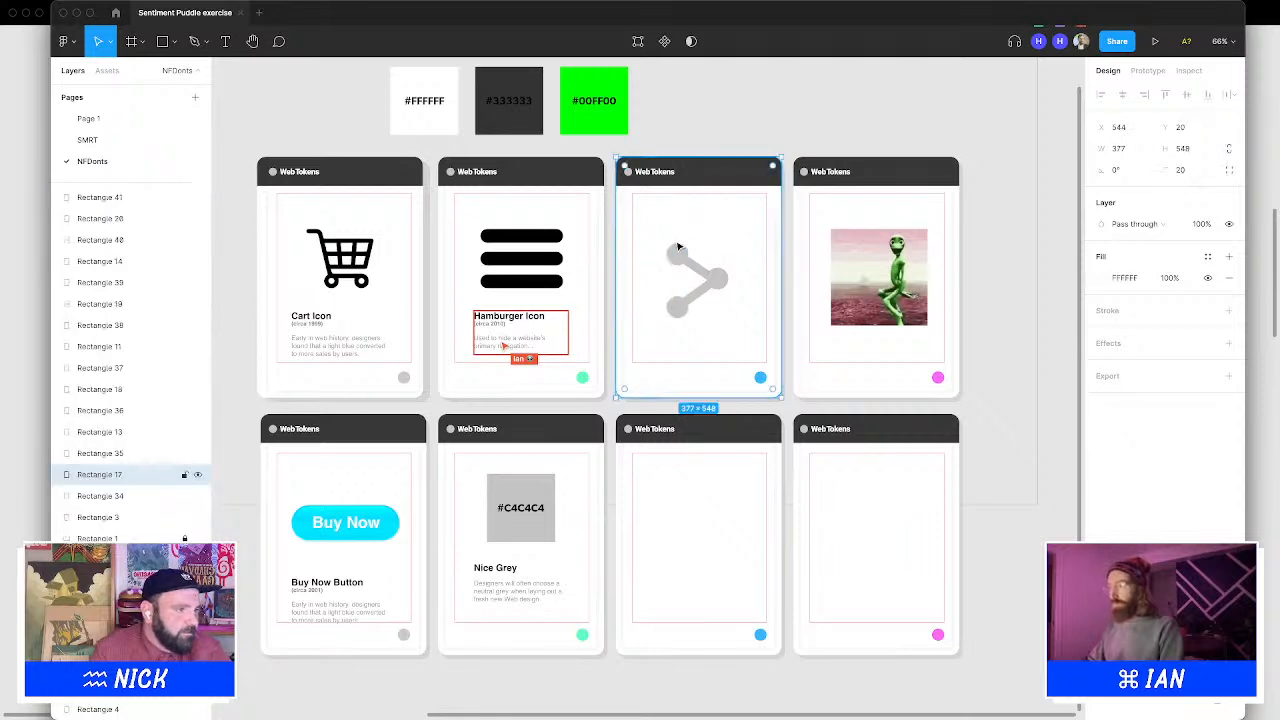
left_click(676, 248)
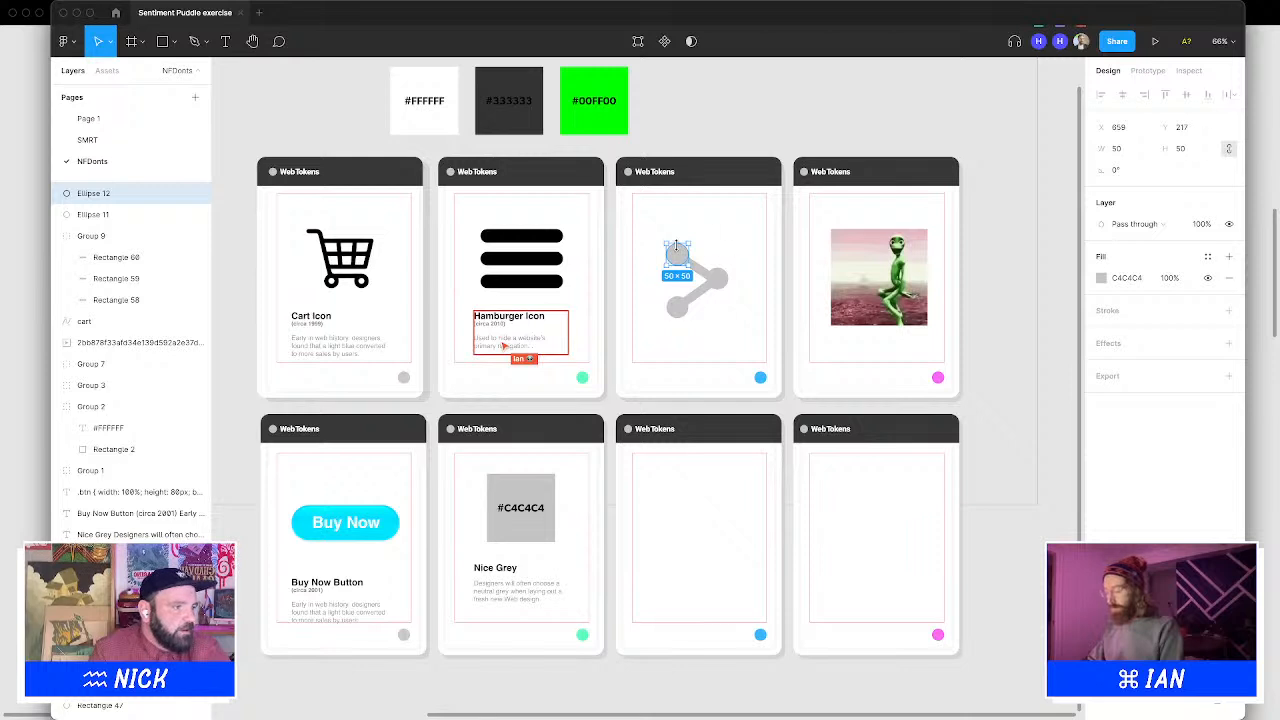
key("Down")
key("Down")
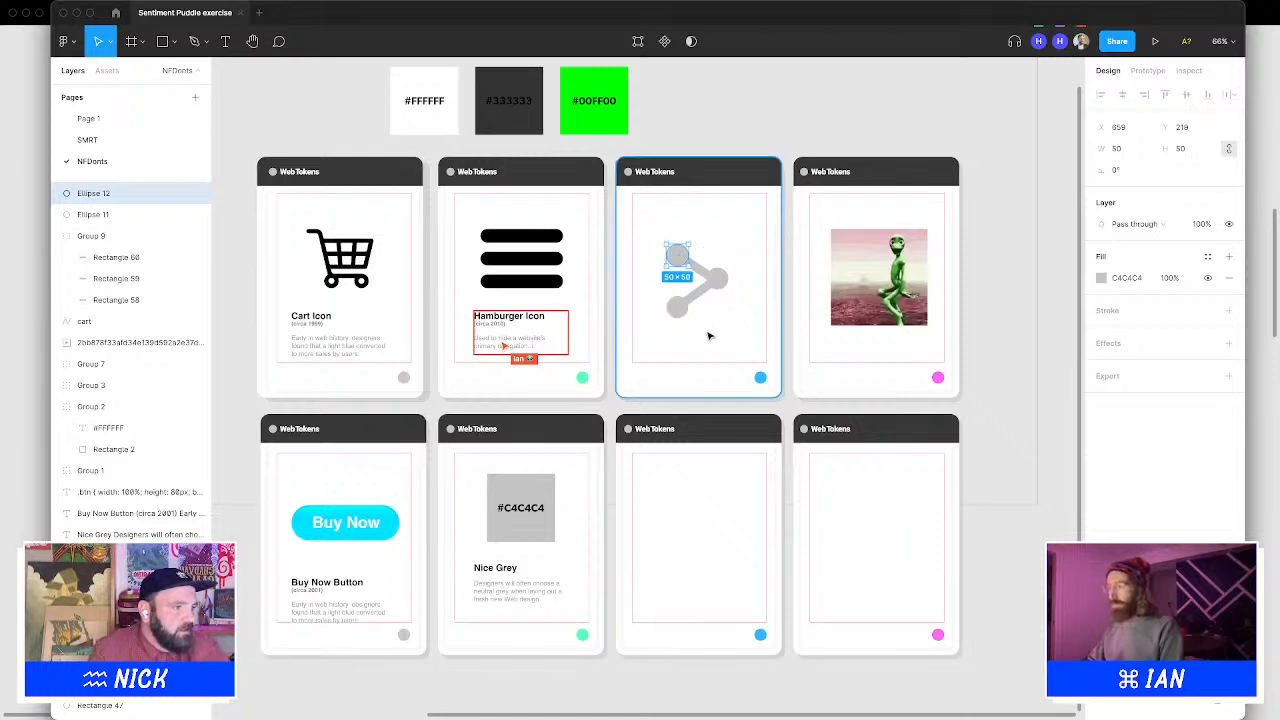
left_click_drag(679, 266, 679, 317)
key("Up")
key("Up")
key("Up")
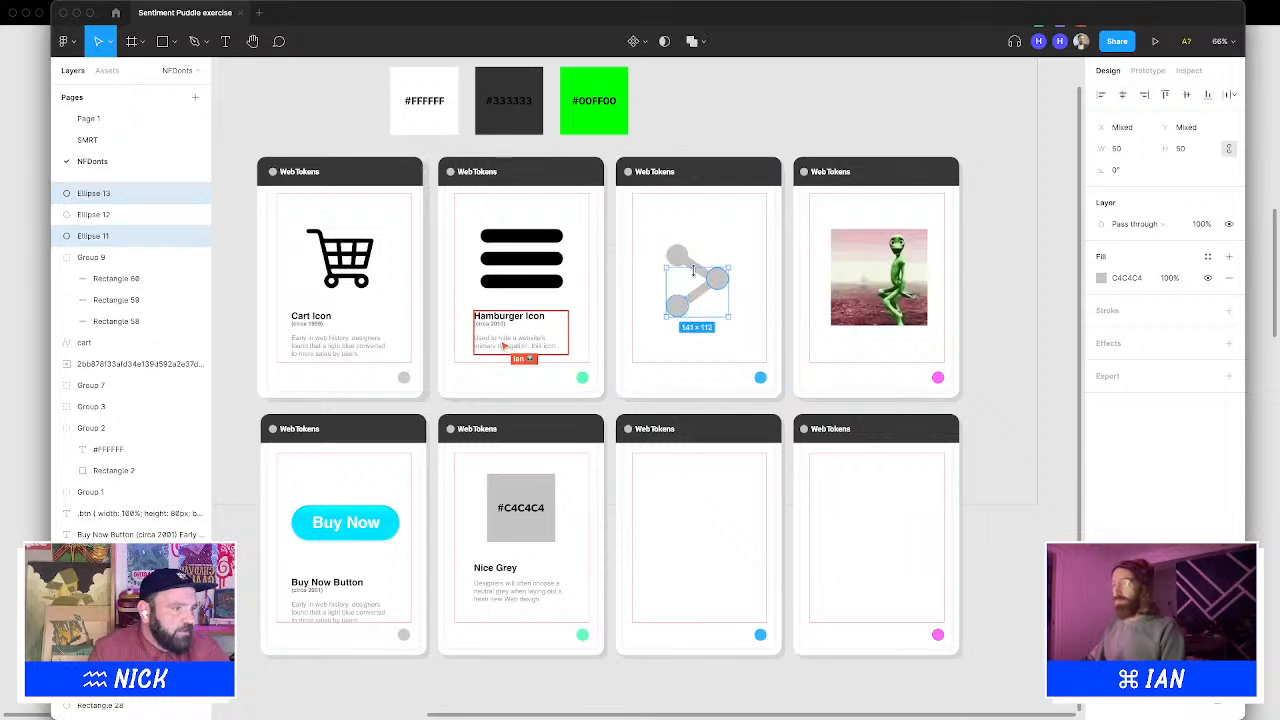
Select the share icon's path and its three circles and group them together
left_click(731, 258)
left_click(726, 276)
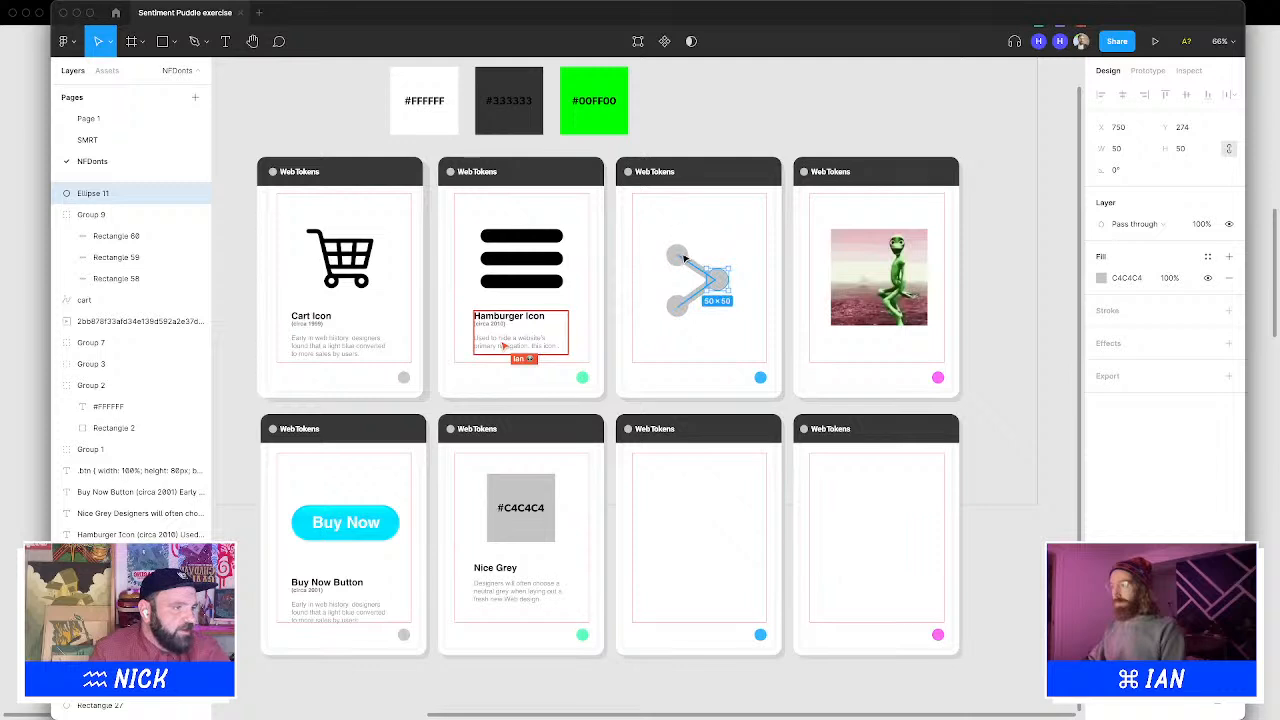
left_click(680, 257, "shift")
left_click(678, 306, "shift")
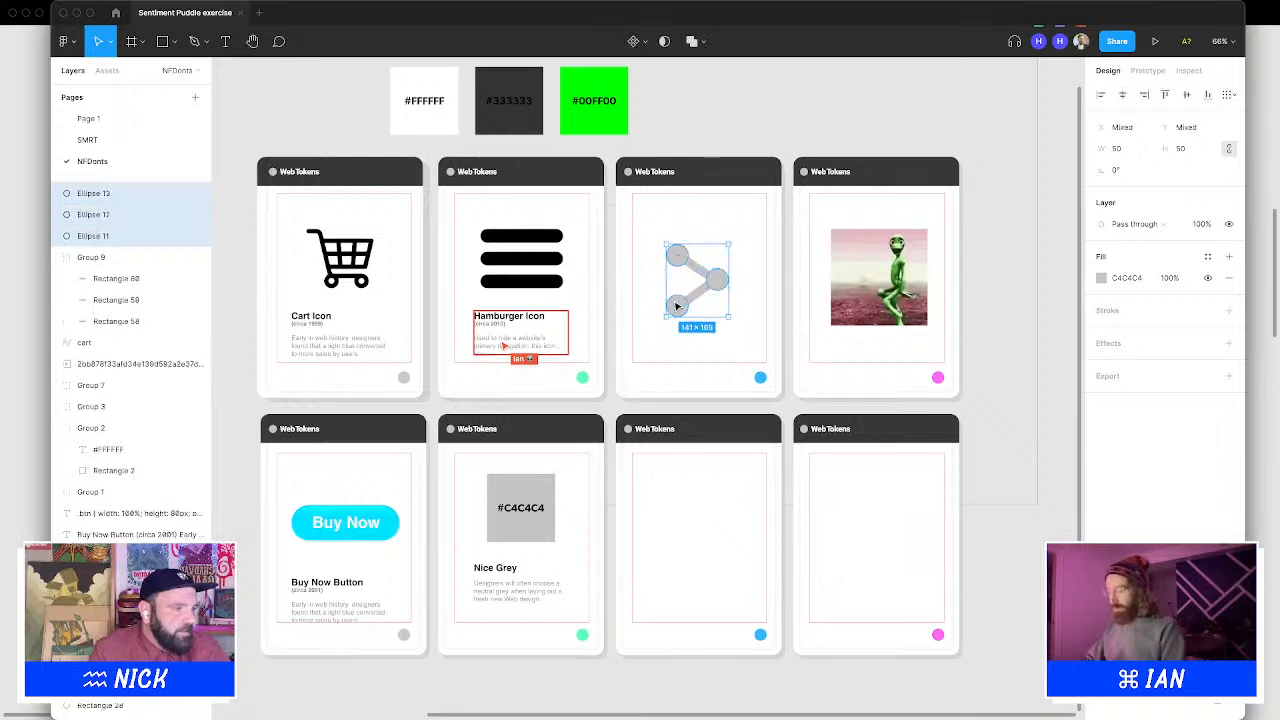
left_click(695, 302, "shift")
key("super+g")
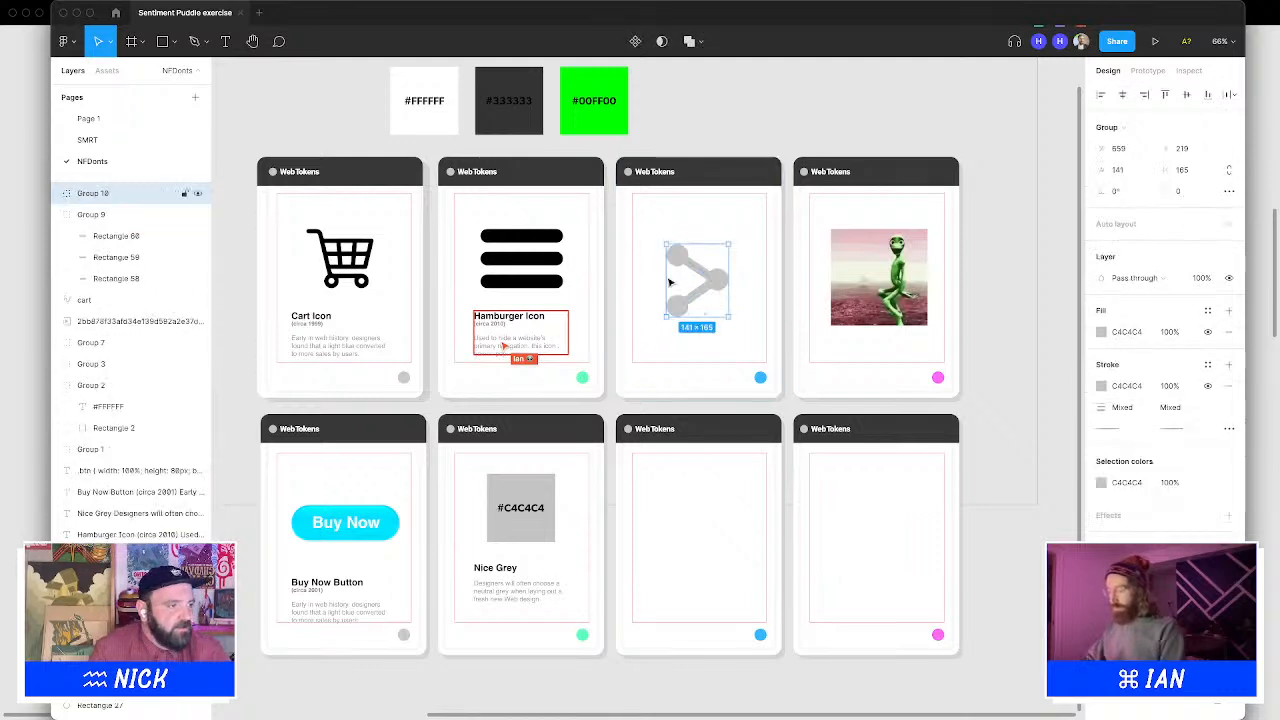
Outline the share icon's stroke and union its parts into a single shape
left_click(182, 8)
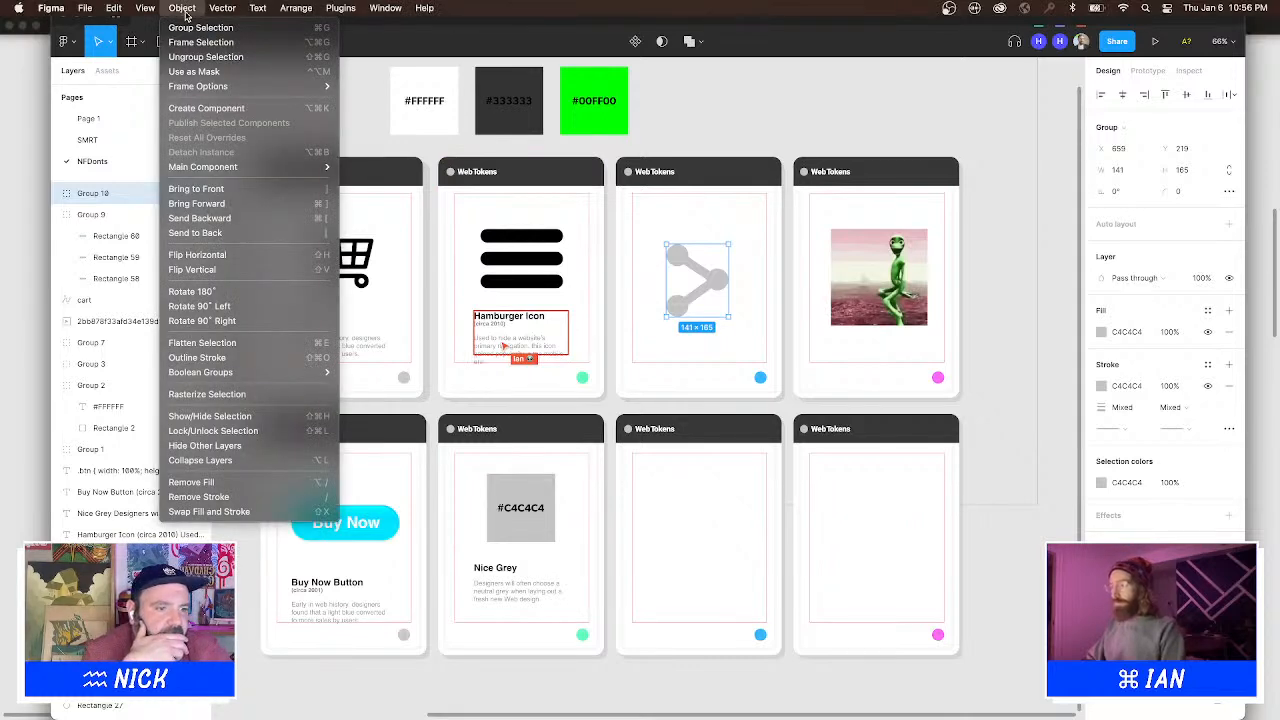
left_click(298, 361)
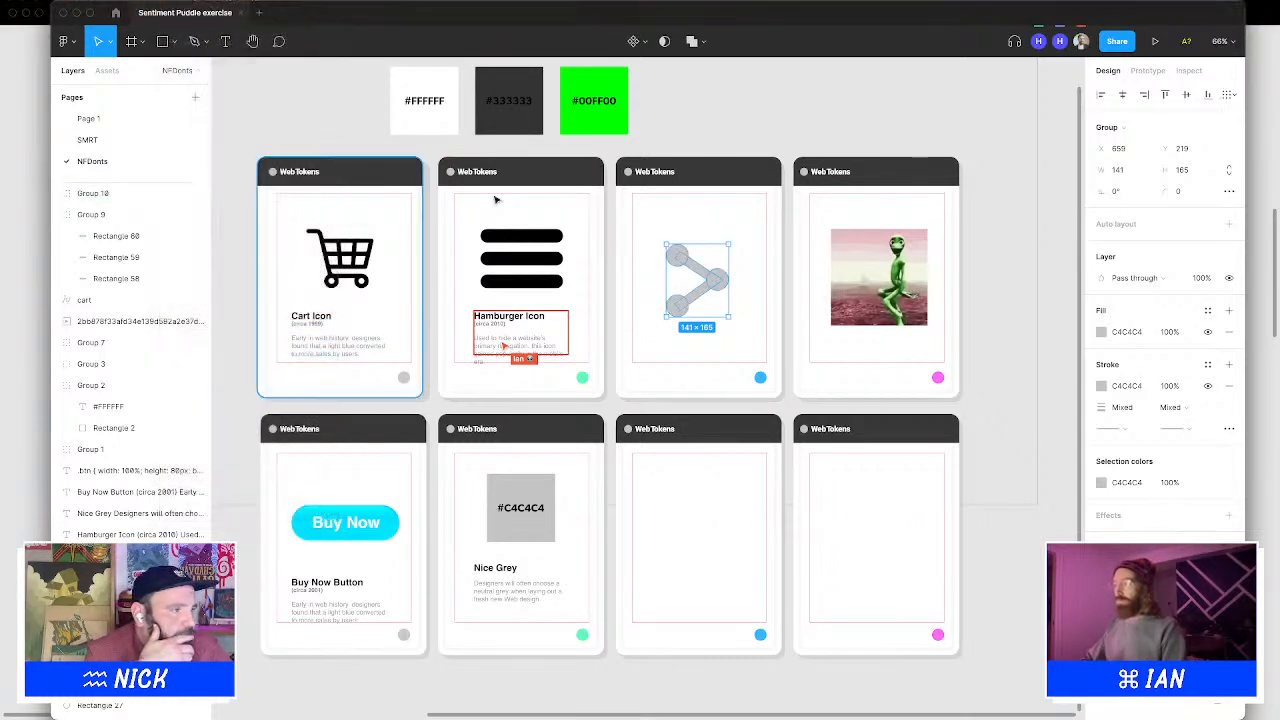
left_click(690, 41)
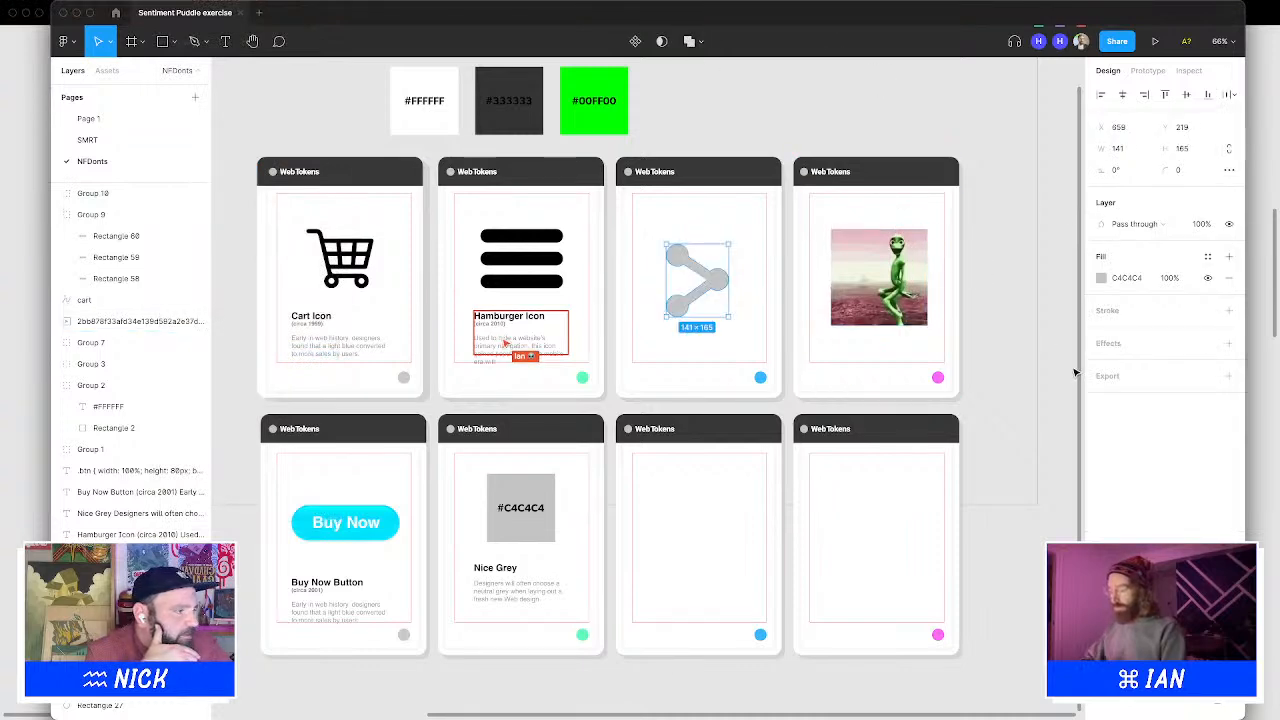
Fill the share icon black by sampling the hamburger icon's colour, then move it up level with the other icons
left_click(1101, 278)
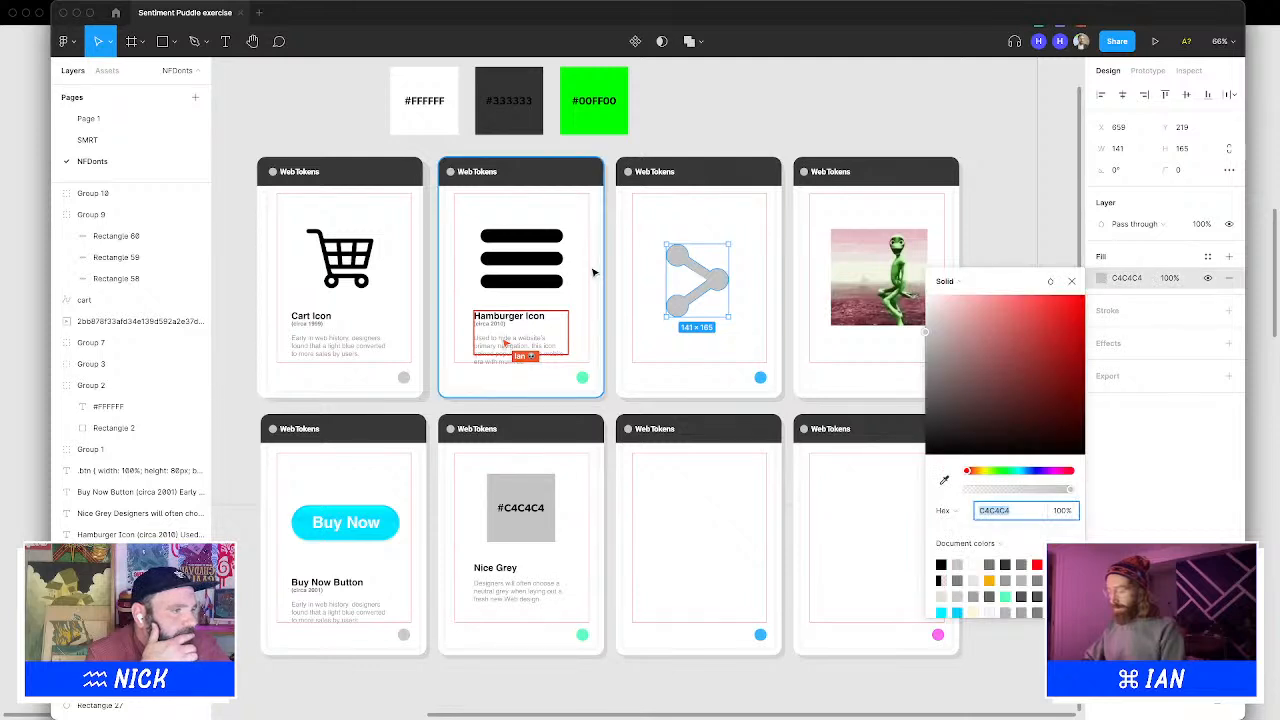
left_click(944, 480)
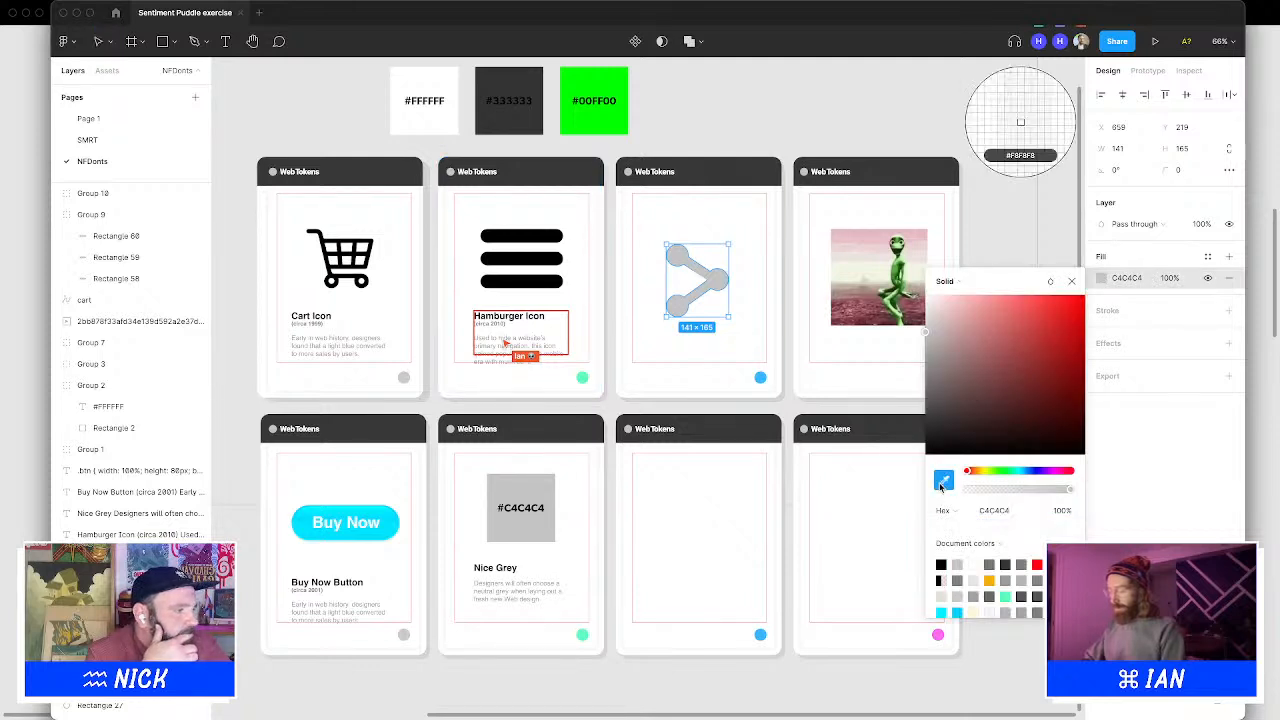
left_click(562, 259)
left_click(723, 69)
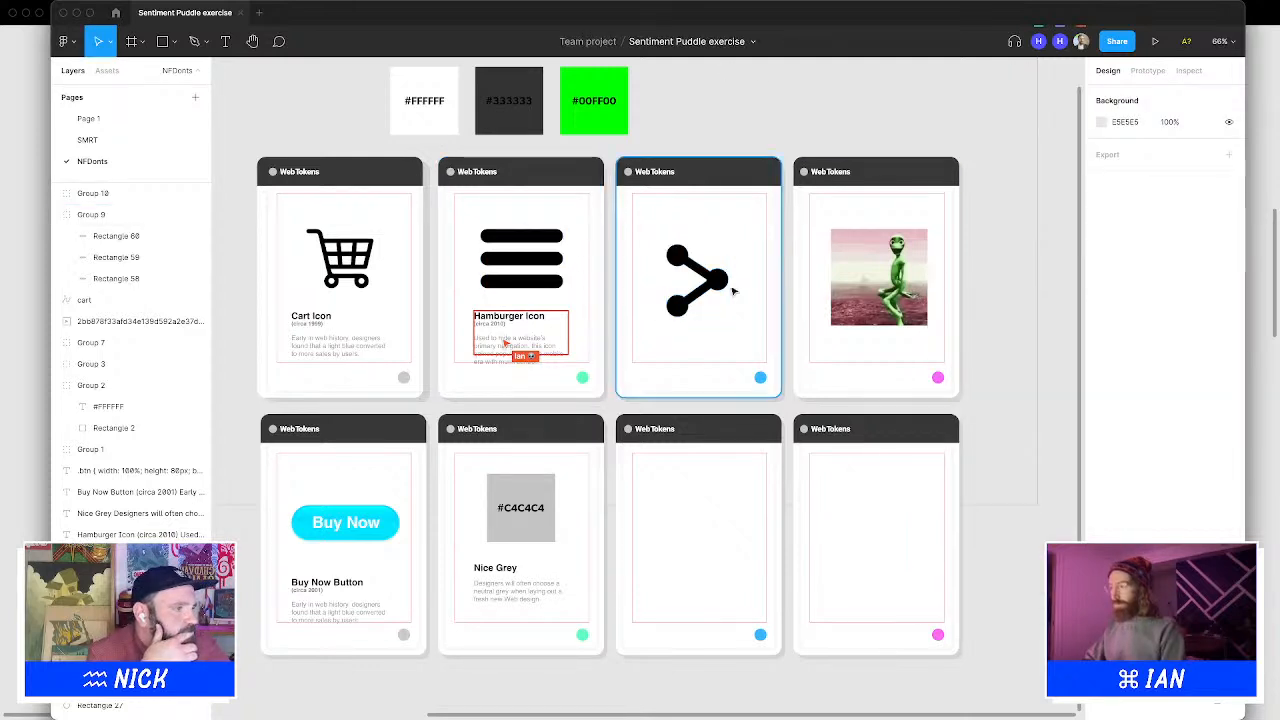
left_click_drag(723, 283, 734, 262)
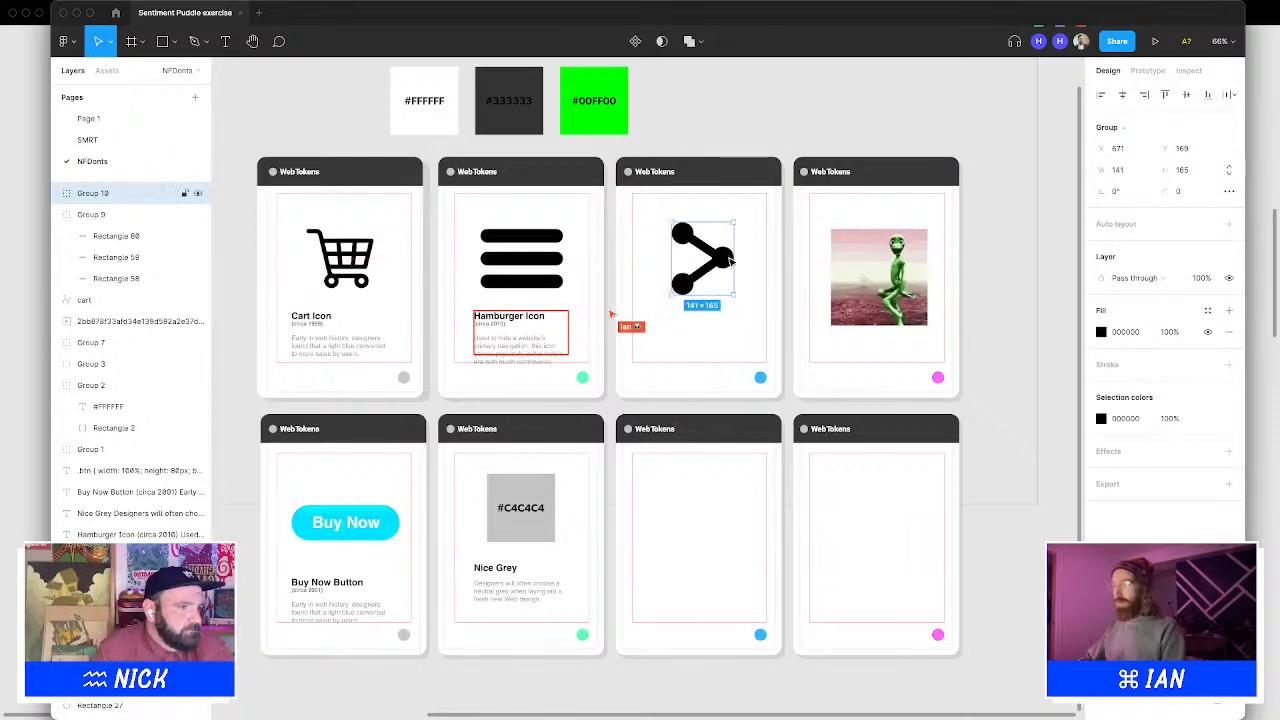
Reposition the hamburger icon's caption block within its card
left_click(530, 312)
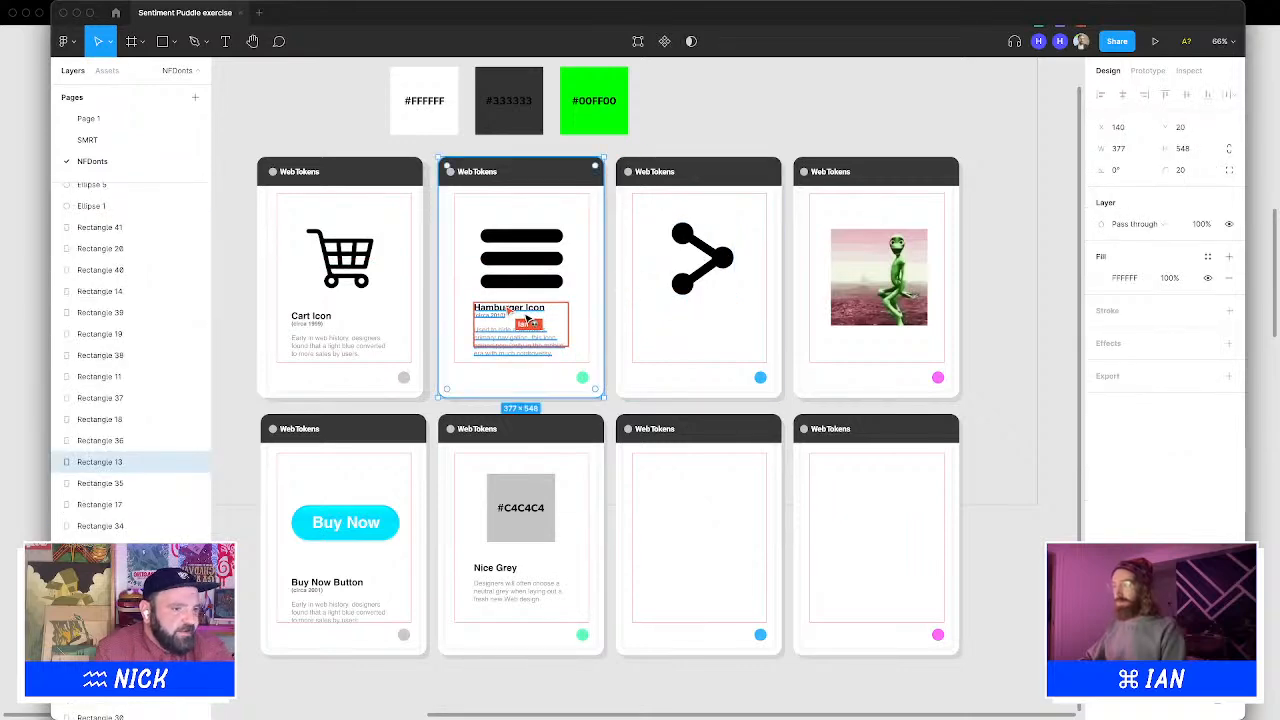
left_click_drag(530, 311, 335, 340)
key("Escape")
key("Up")
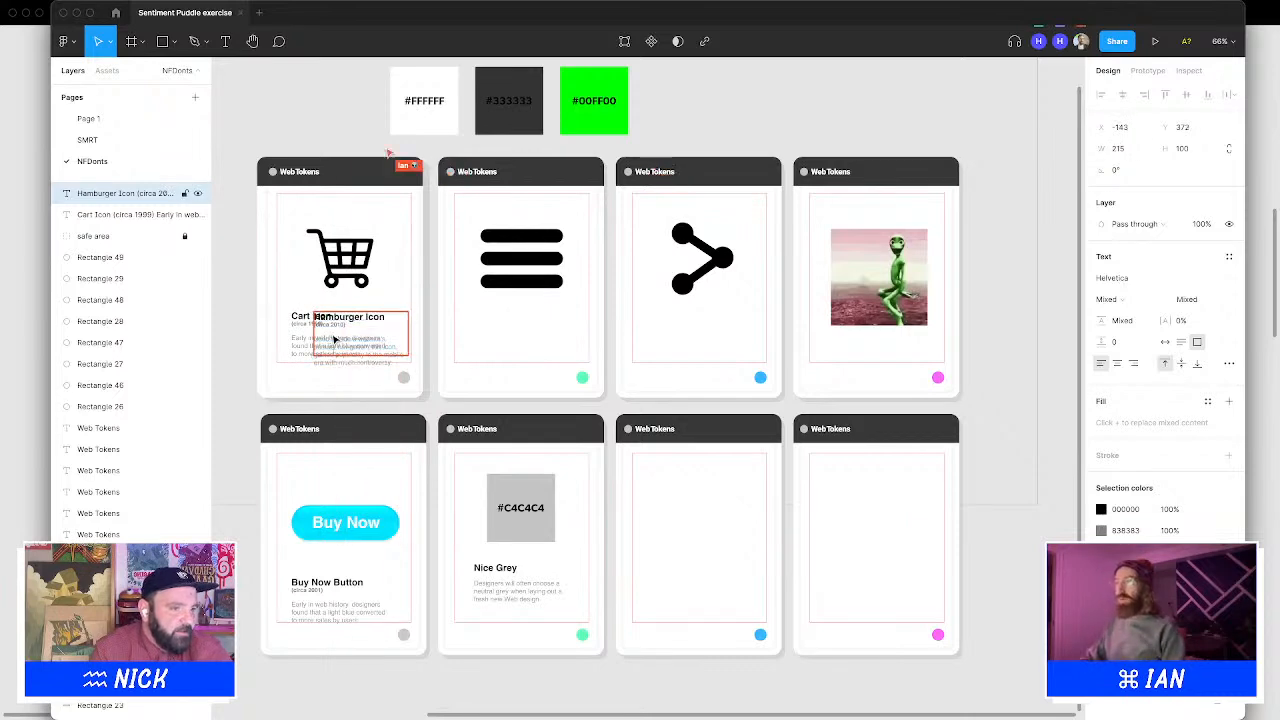
double_click(384, 348)
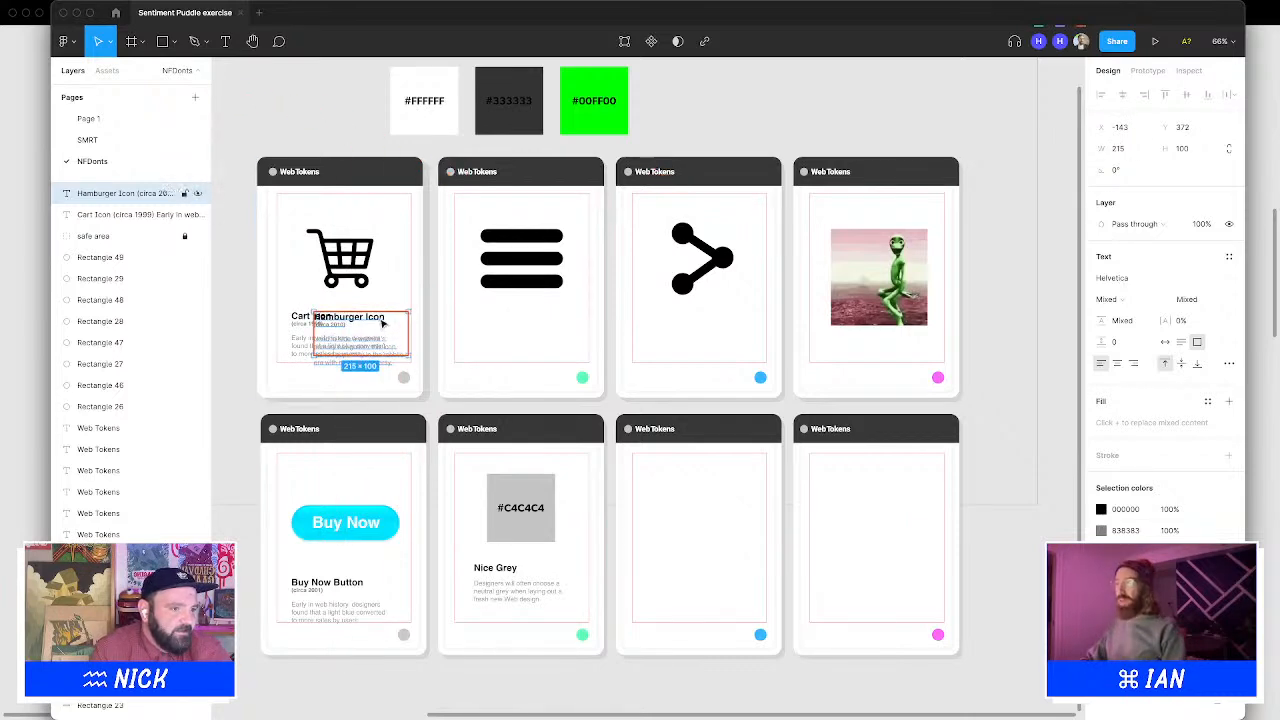
key("Return")
key("Escape")
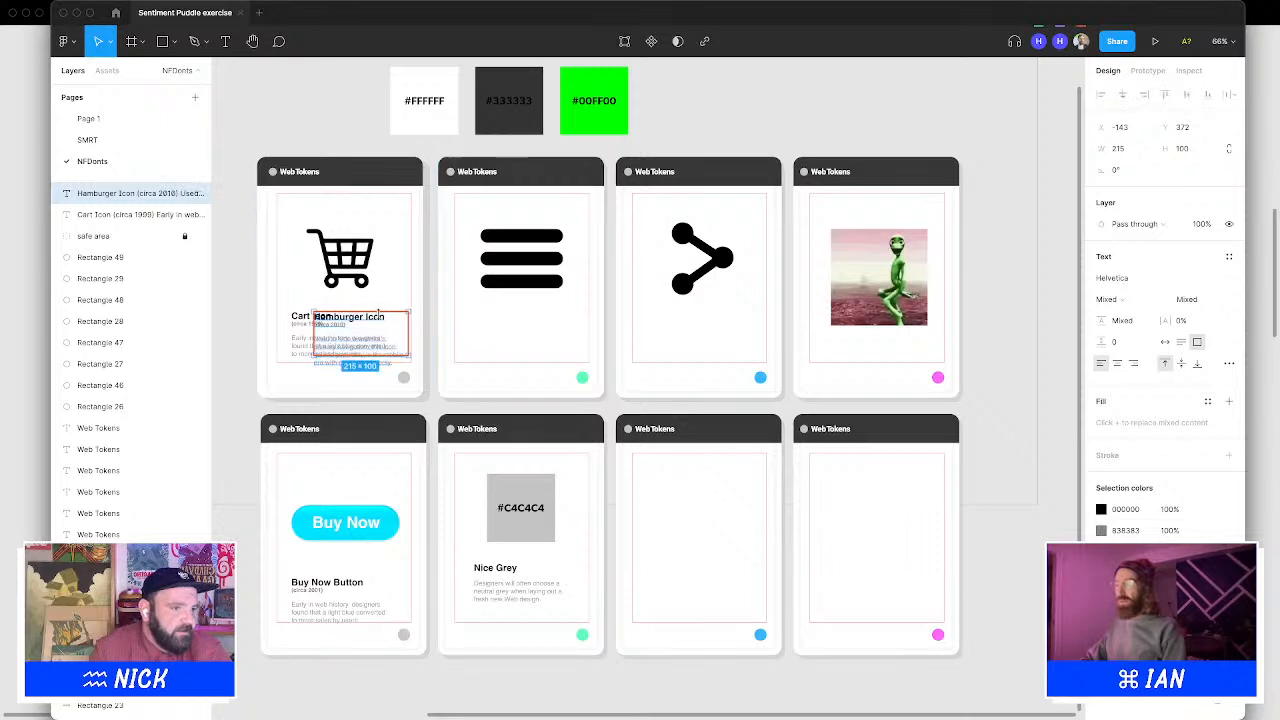
left_click_drag(376, 325, 539, 316)
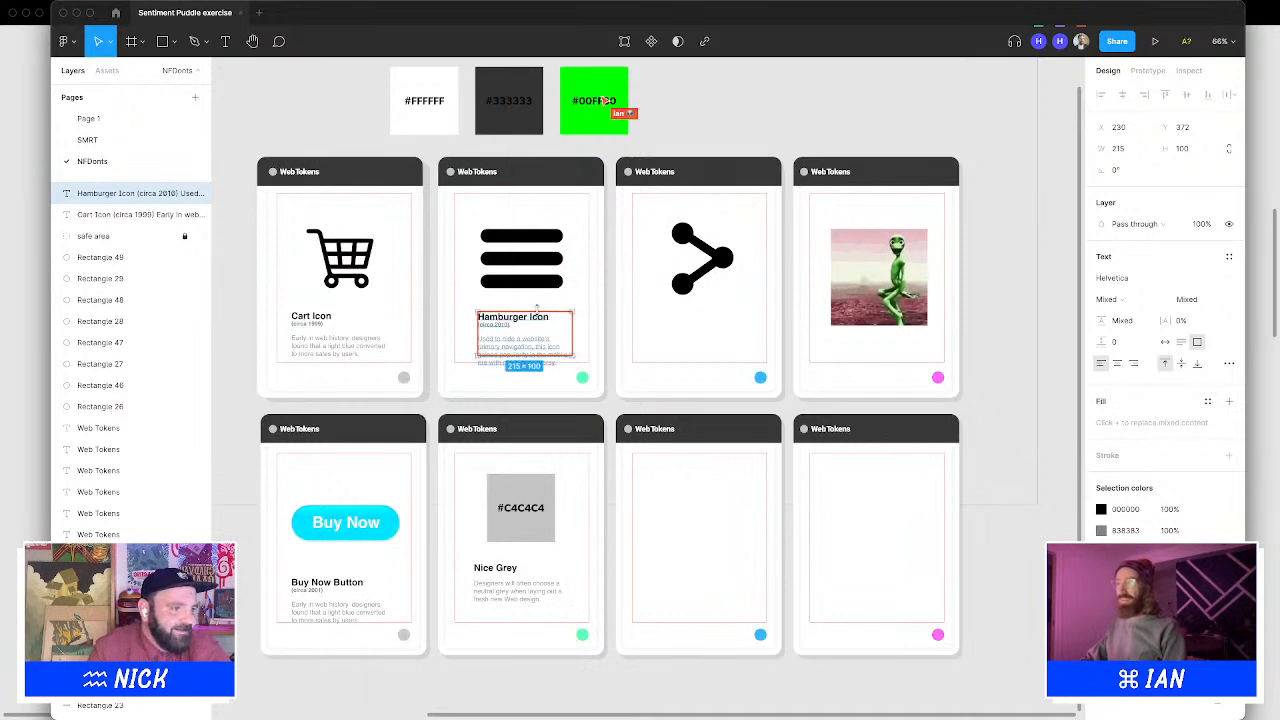
key("shift+Left")
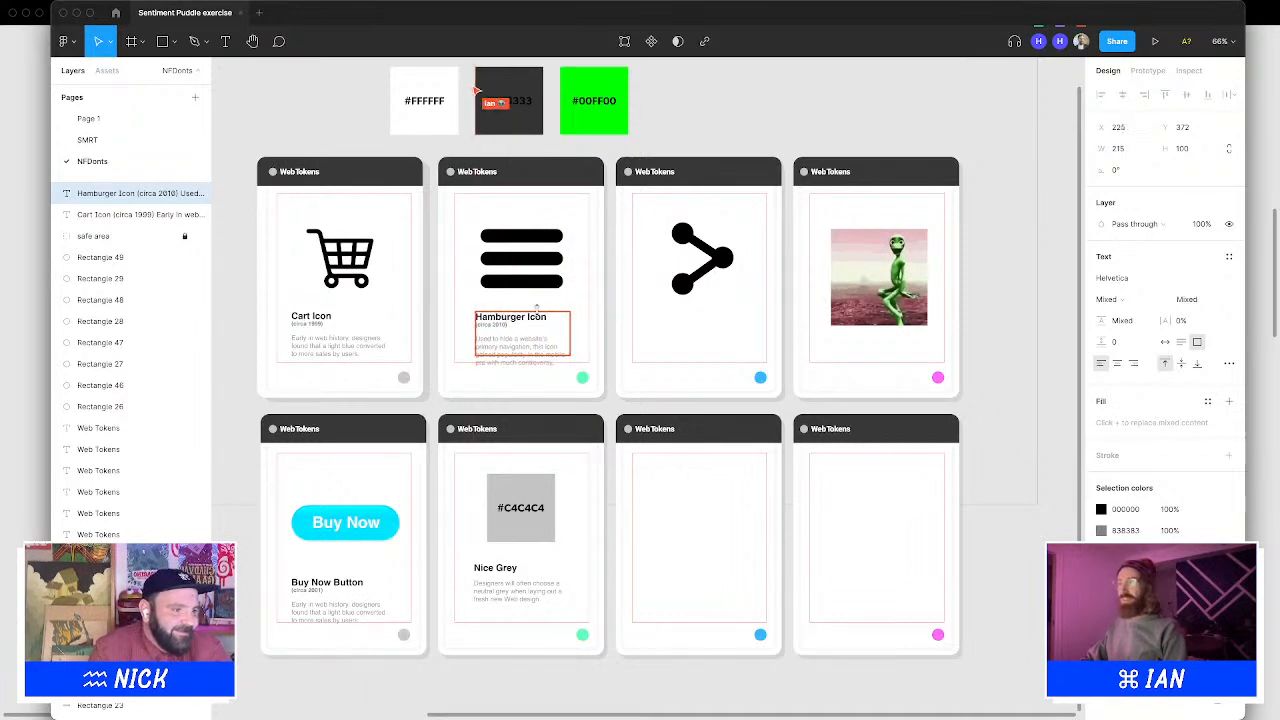
Select the cart and hamburger captions together and nudge them to the same height
left_click(330, 342, "shift")
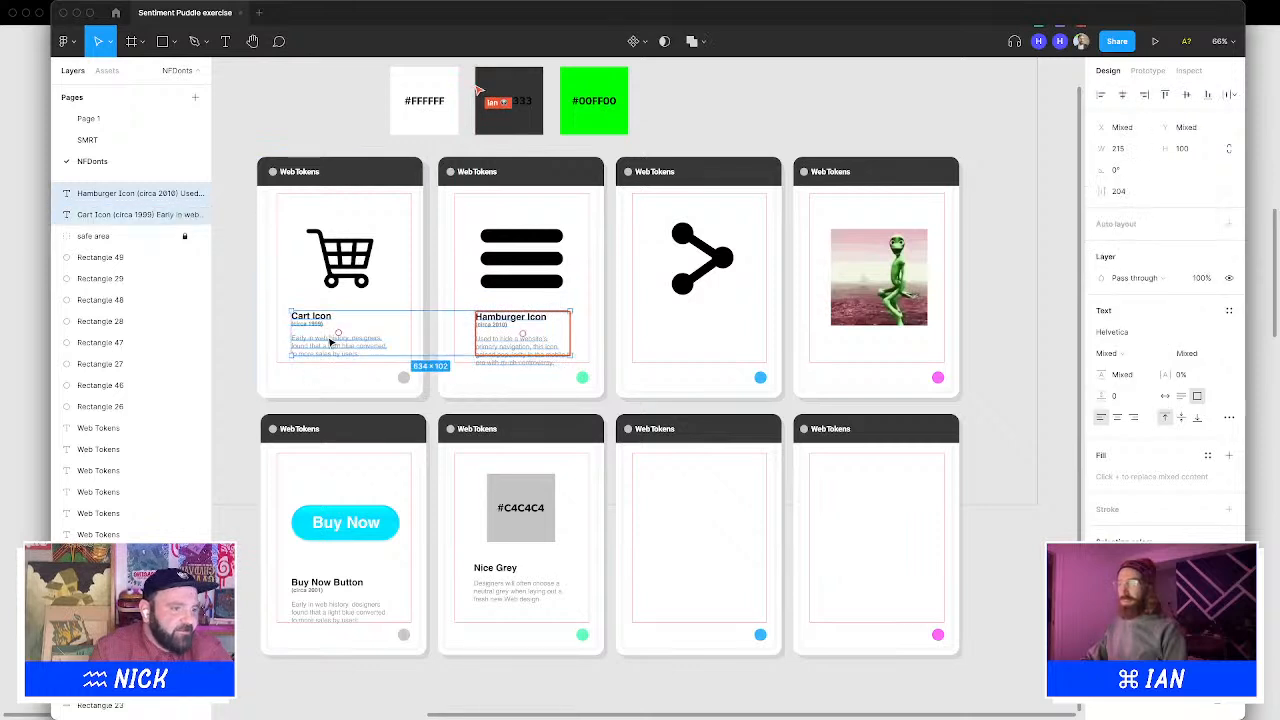
key("Up")
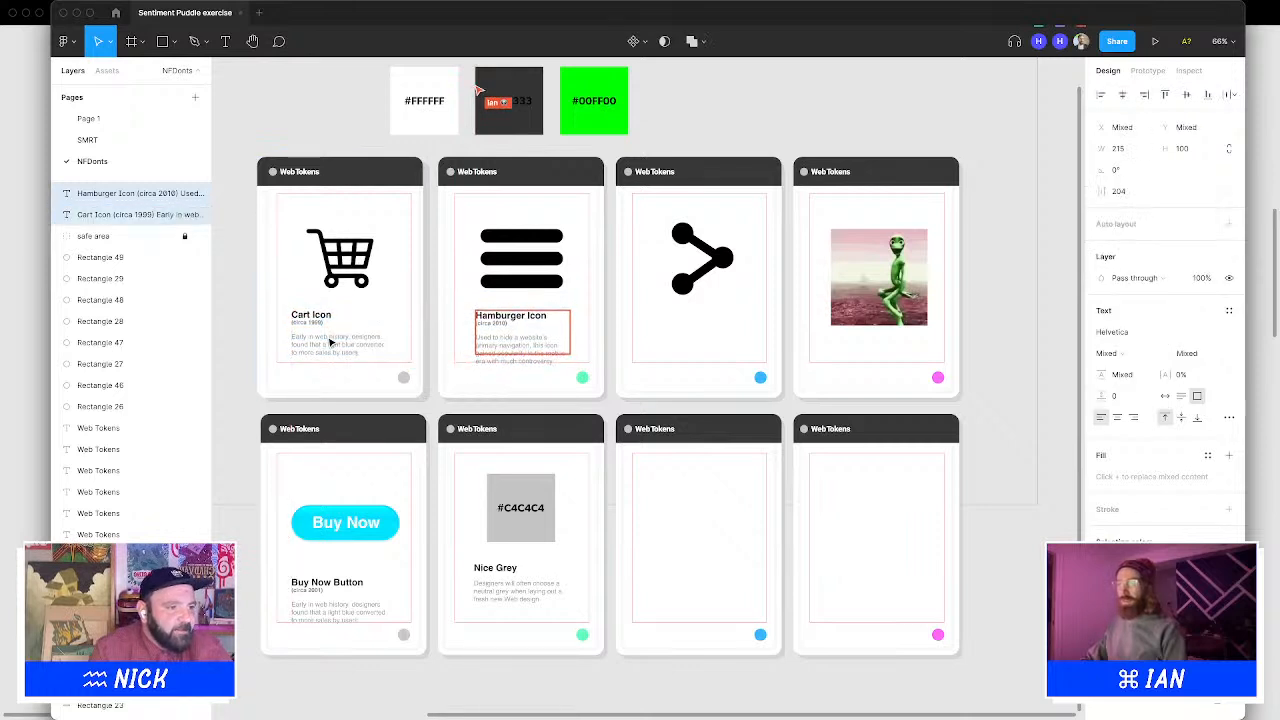
key("shift+Down")
key("Up")
key("Up")
key("Up")
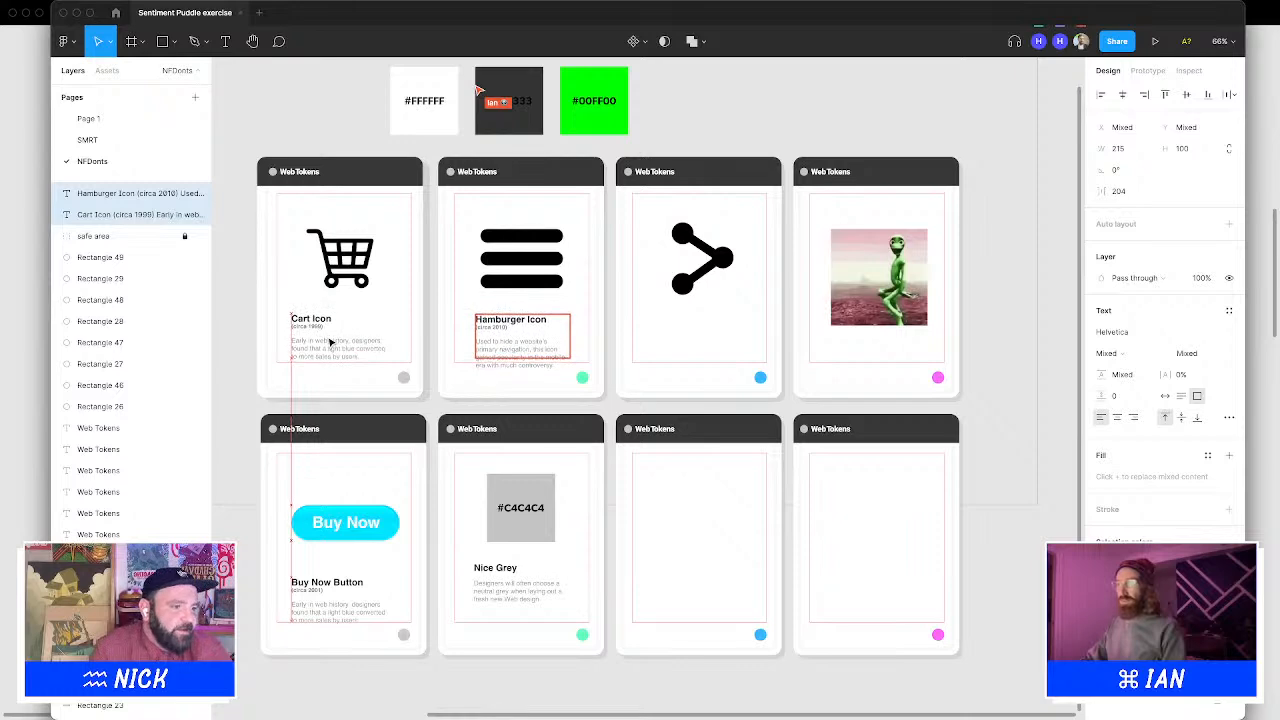
left_click(860, 94)
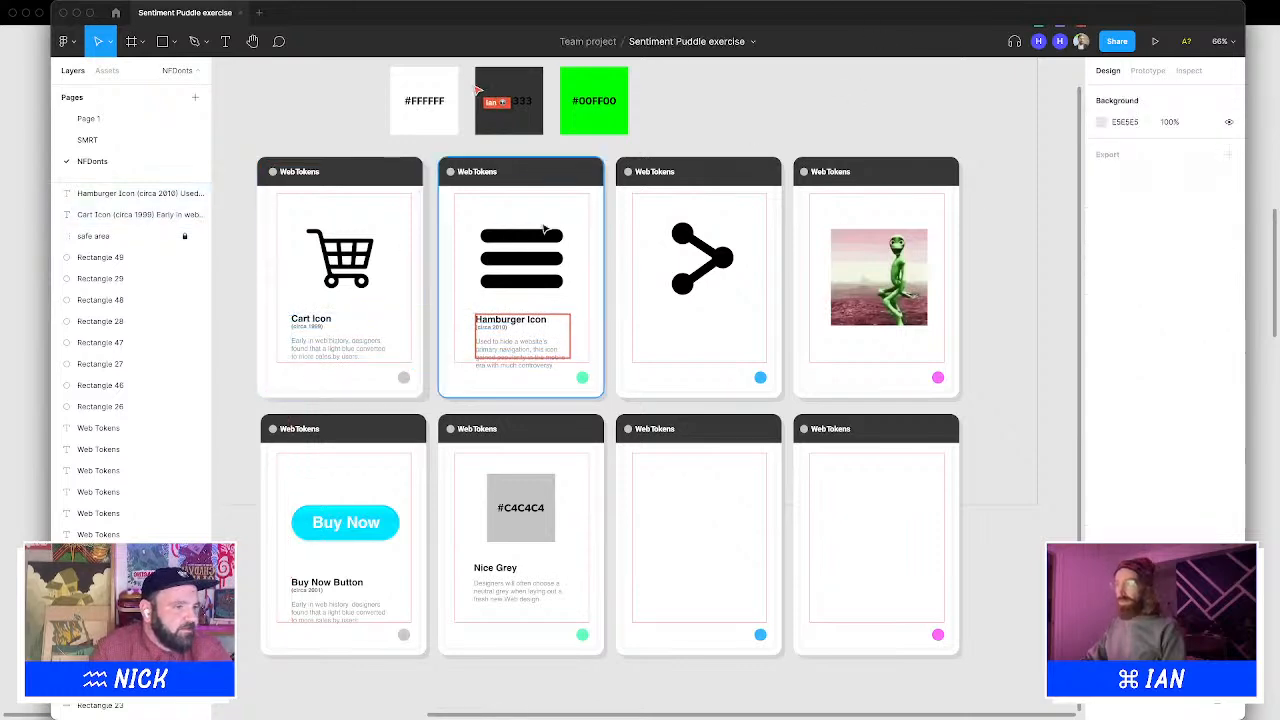
Copy the hamburger caption into the share card and retitle it Social Share Icon
left_click_drag(497, 316, 620, 281)
double_click(677, 328)
left_click(737, 320)
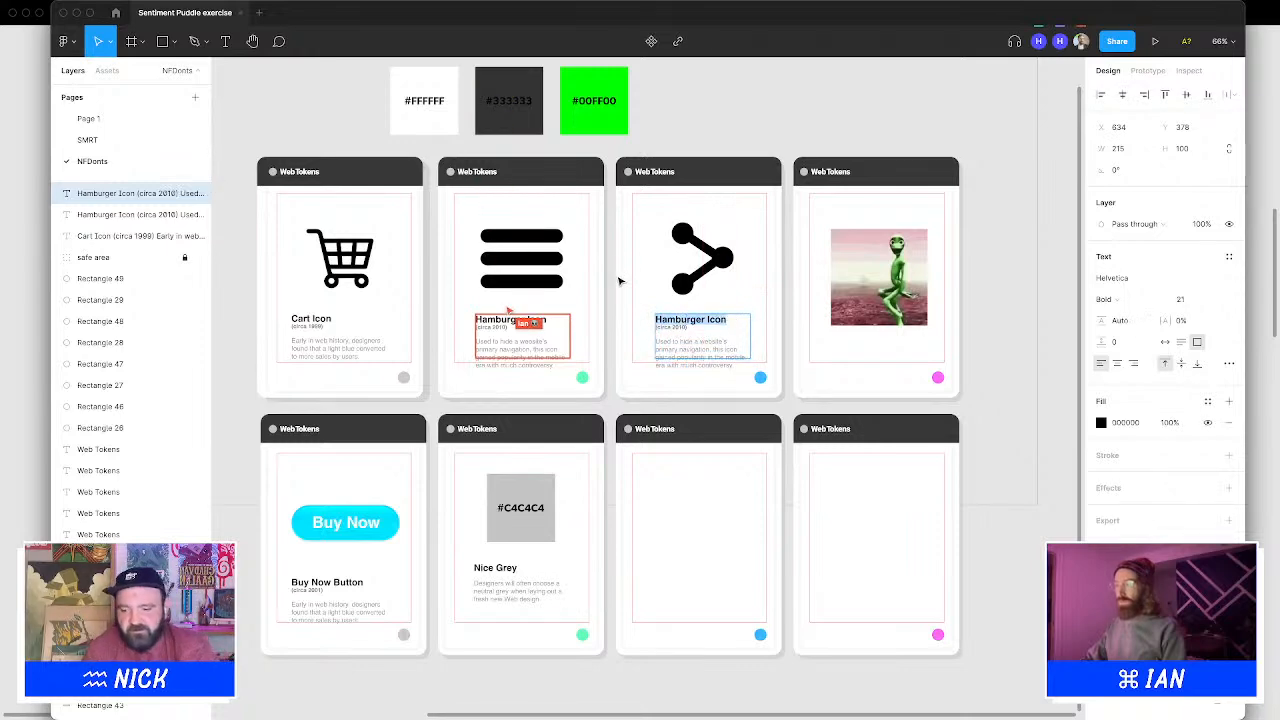
type("Social")
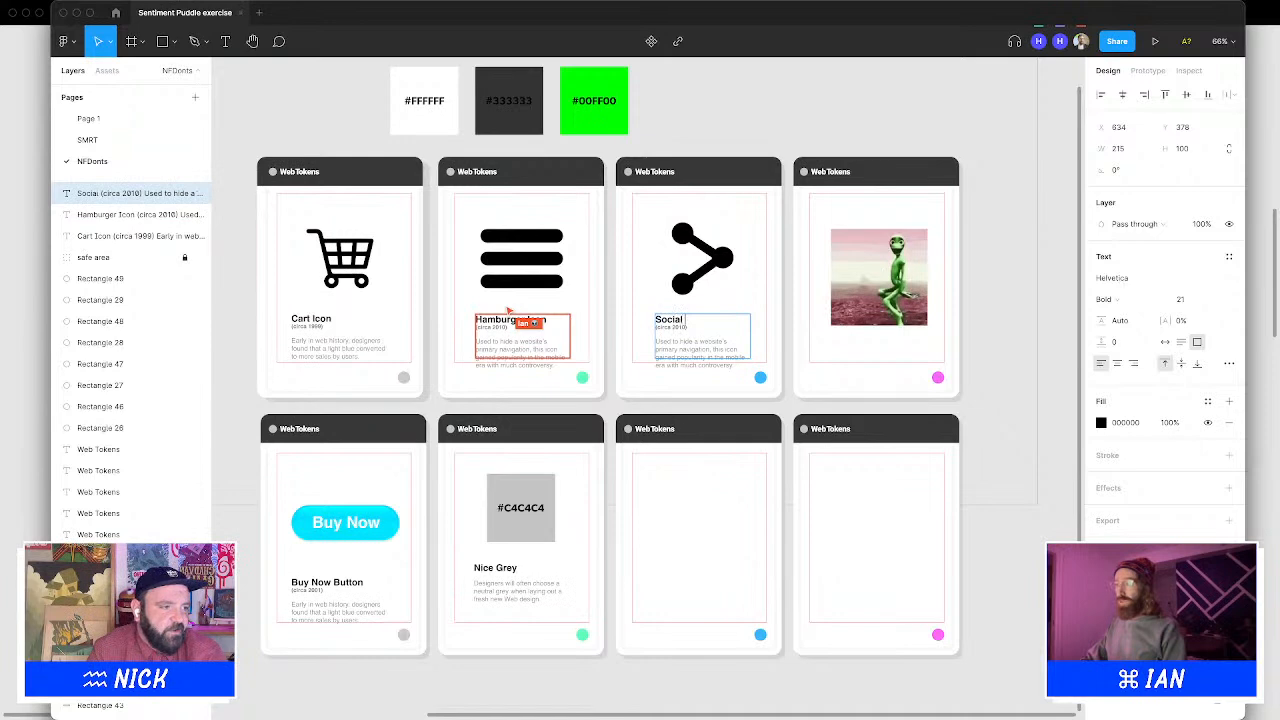
type(" Shar")
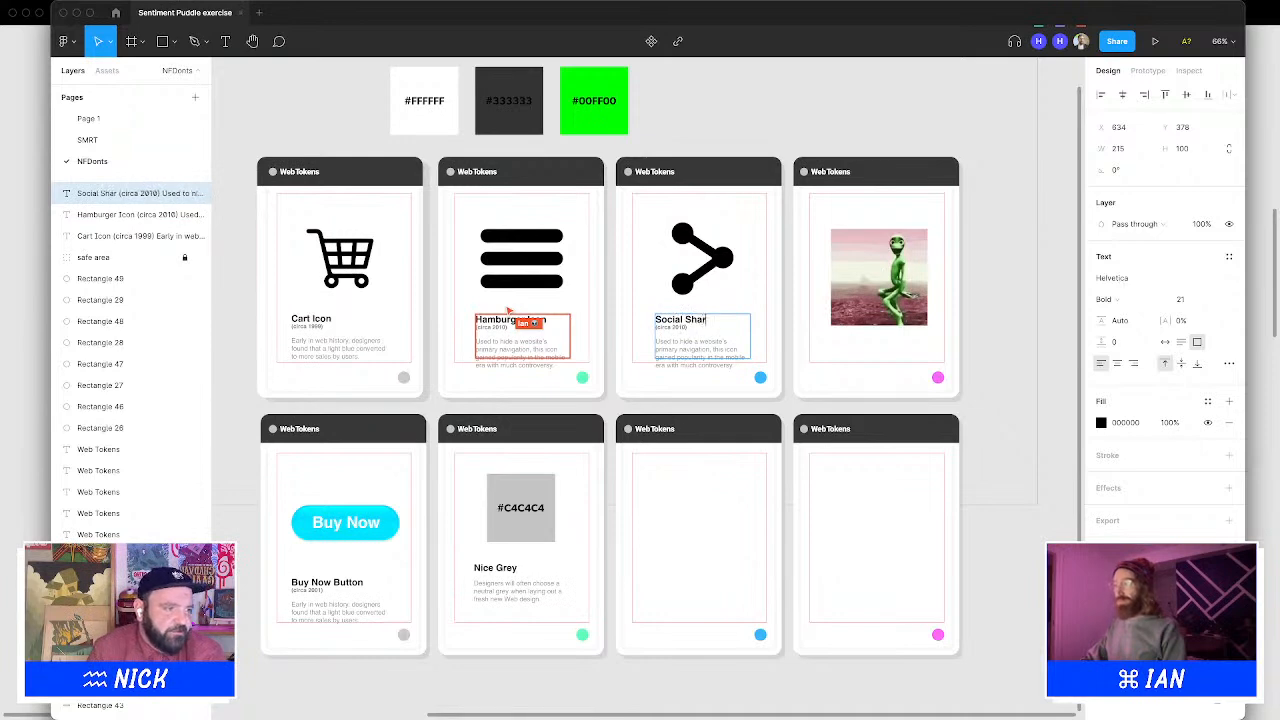
type("e Icon")
key("BackSpace")
key("BackSpace")
key("BackSpace")
key("BackSpace")
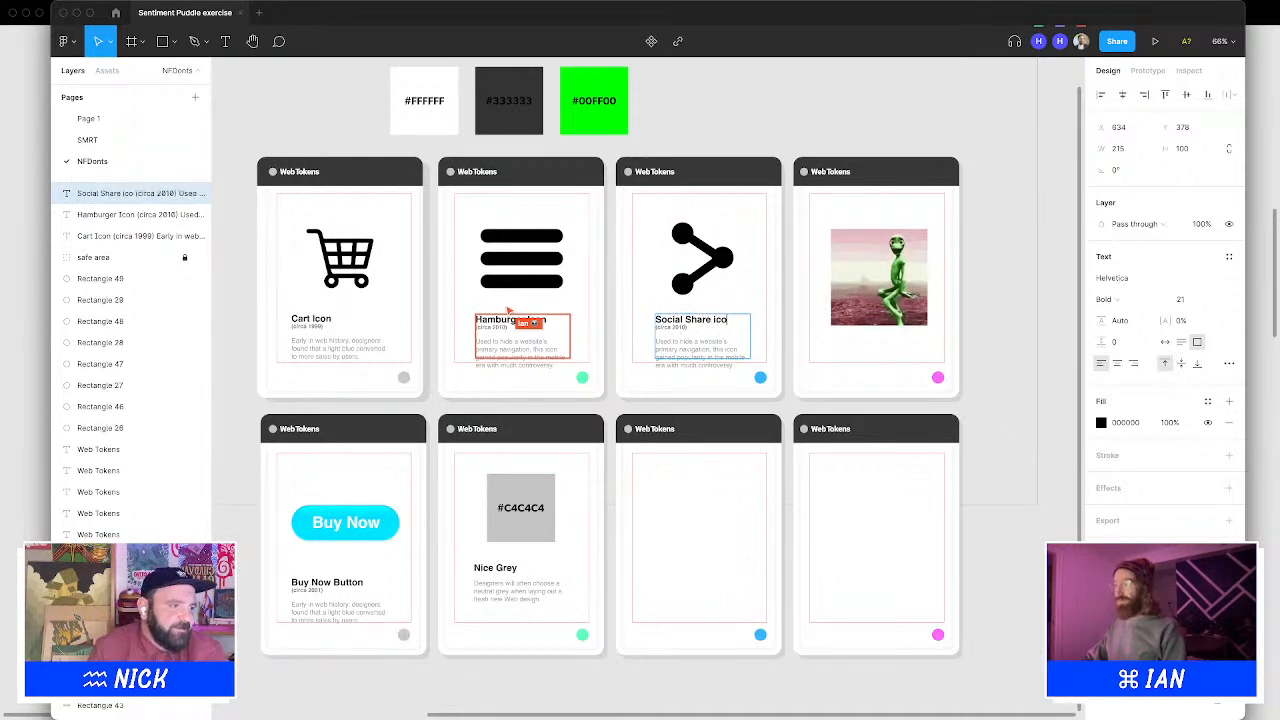
type("Icon")
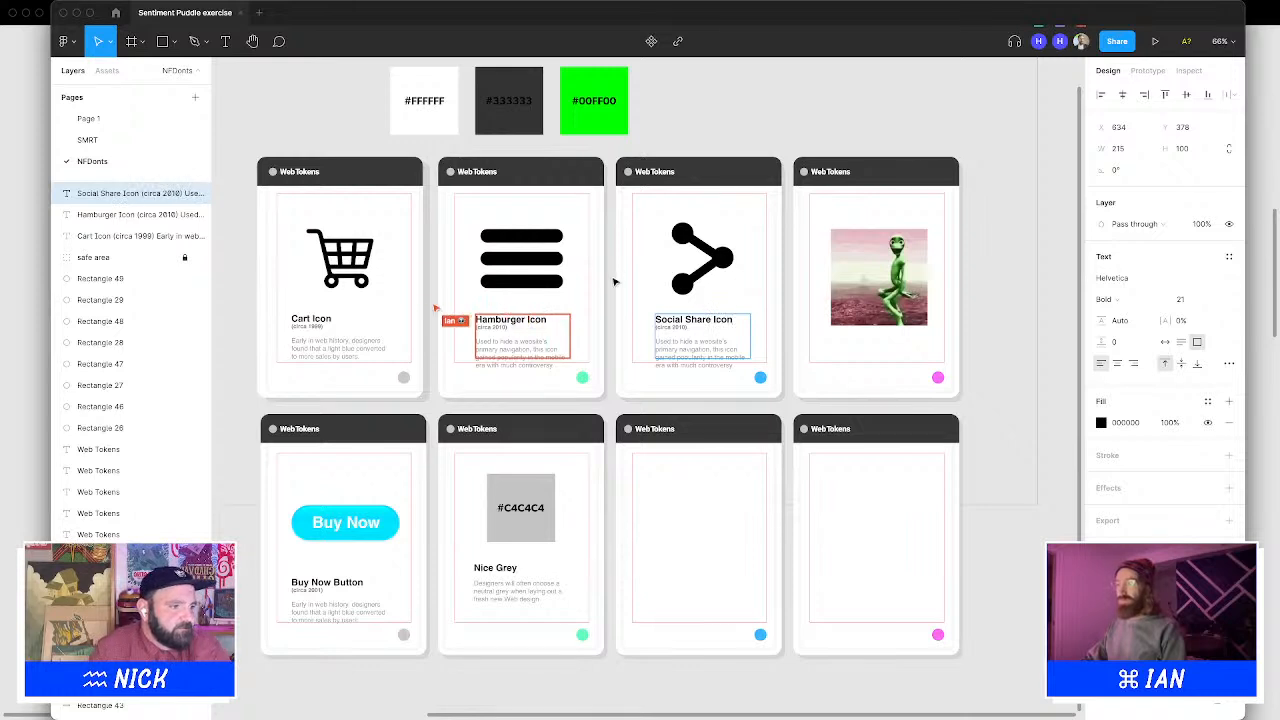
Change the share caption's year to circa 2005
key("Escape")
double_click(685, 327)
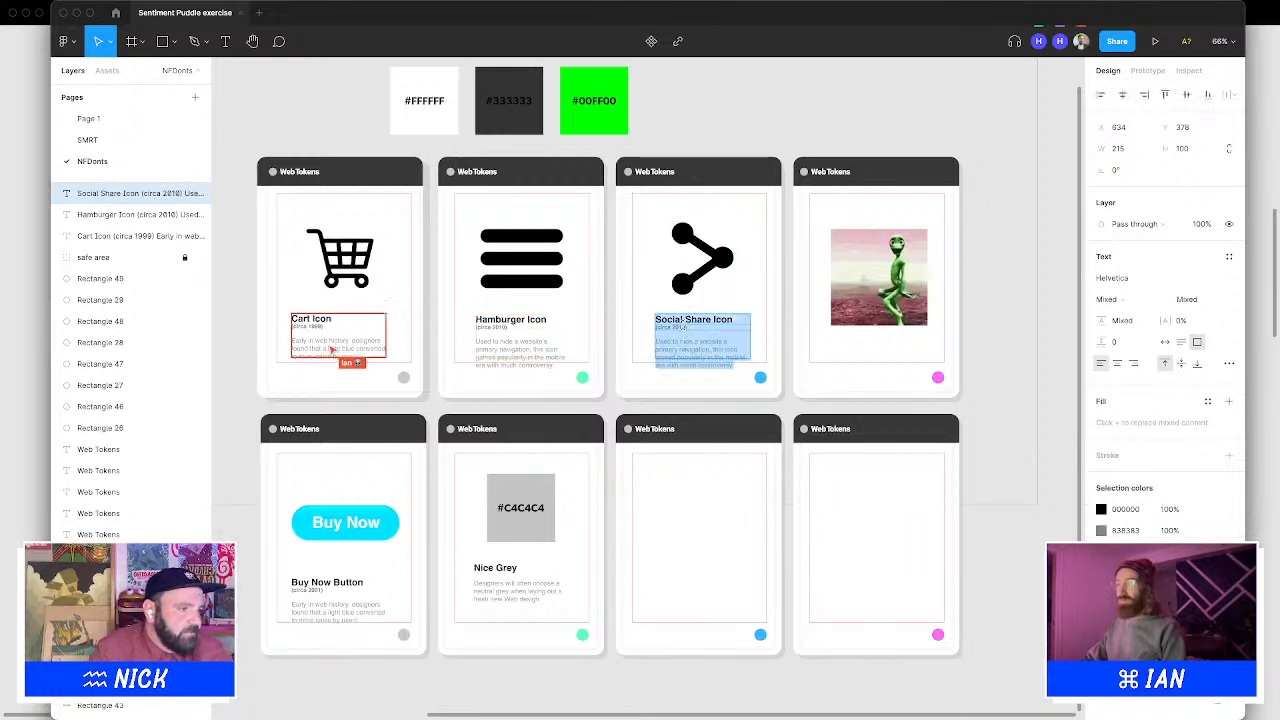
left_click(679, 328)
left_click_drag(679, 328, 691, 330)
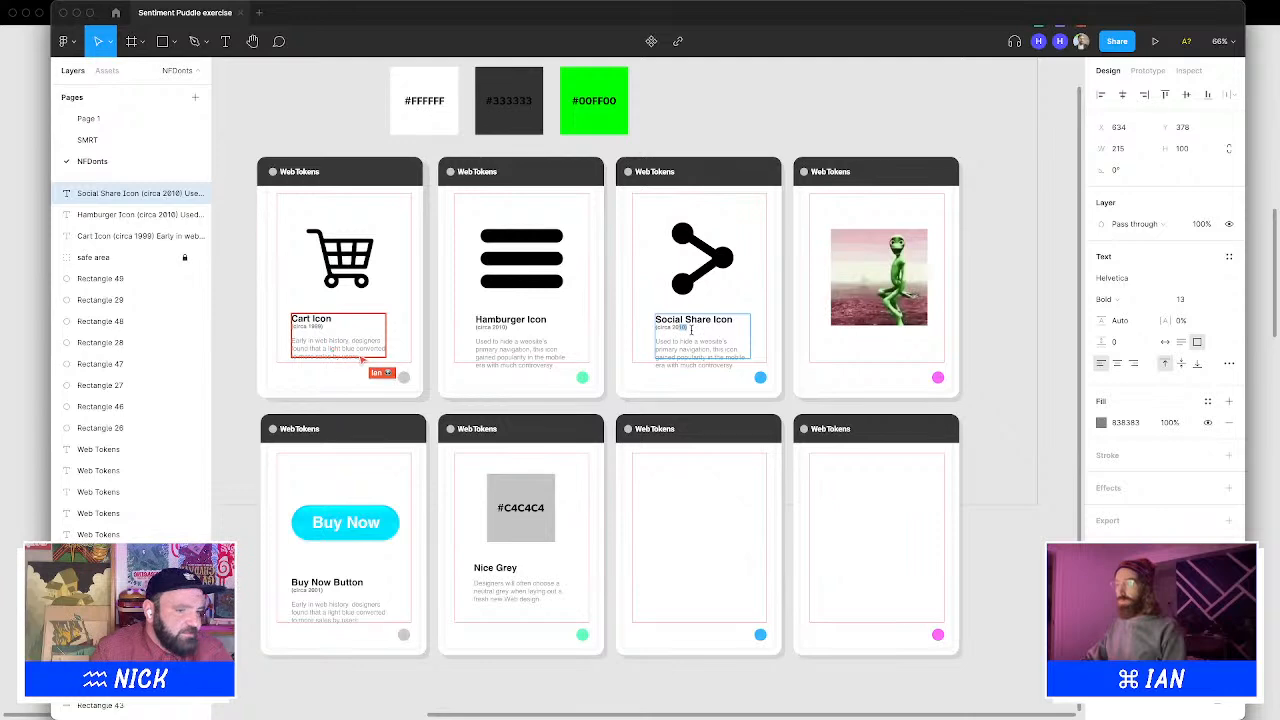
type("2005")
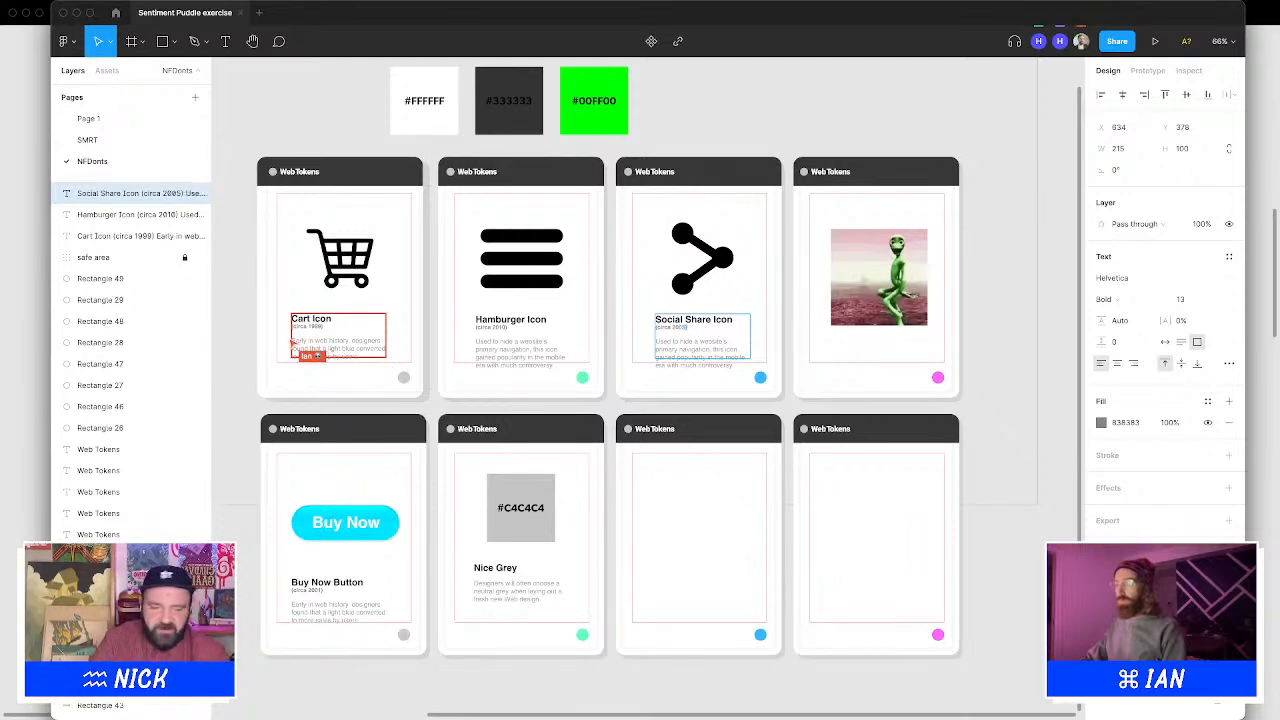
key("Escape")
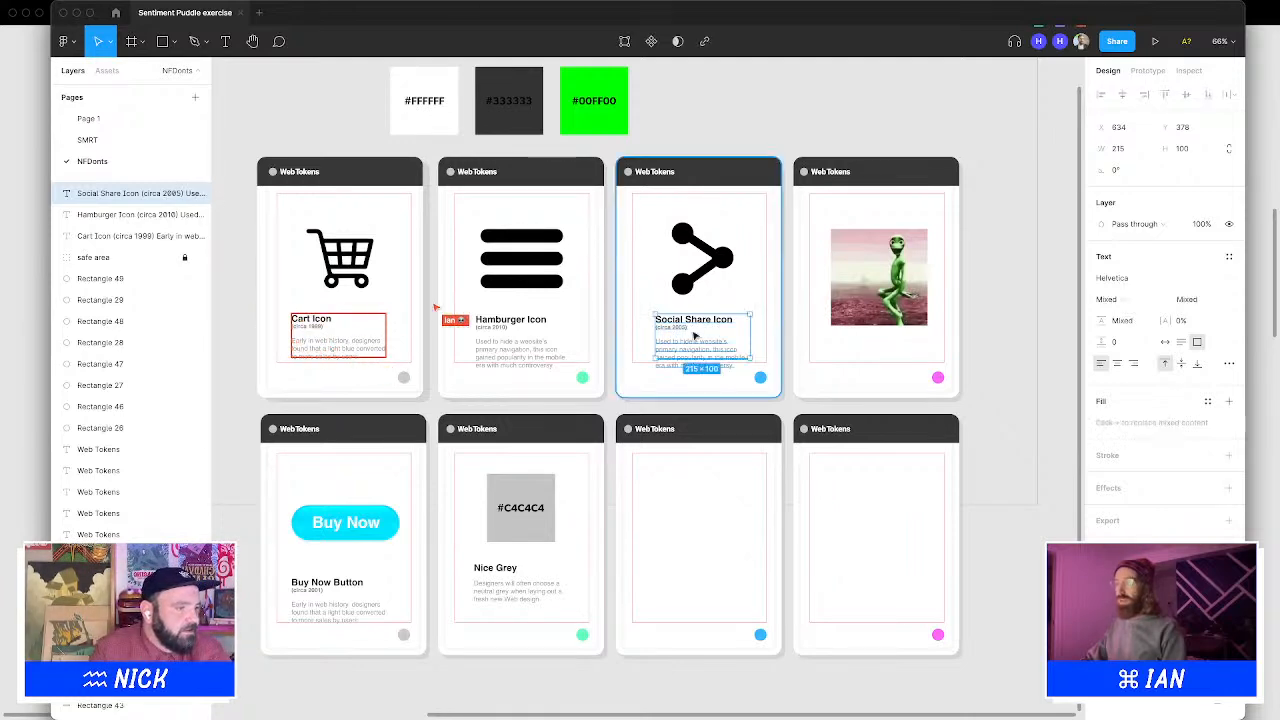
left_click(799, 74)
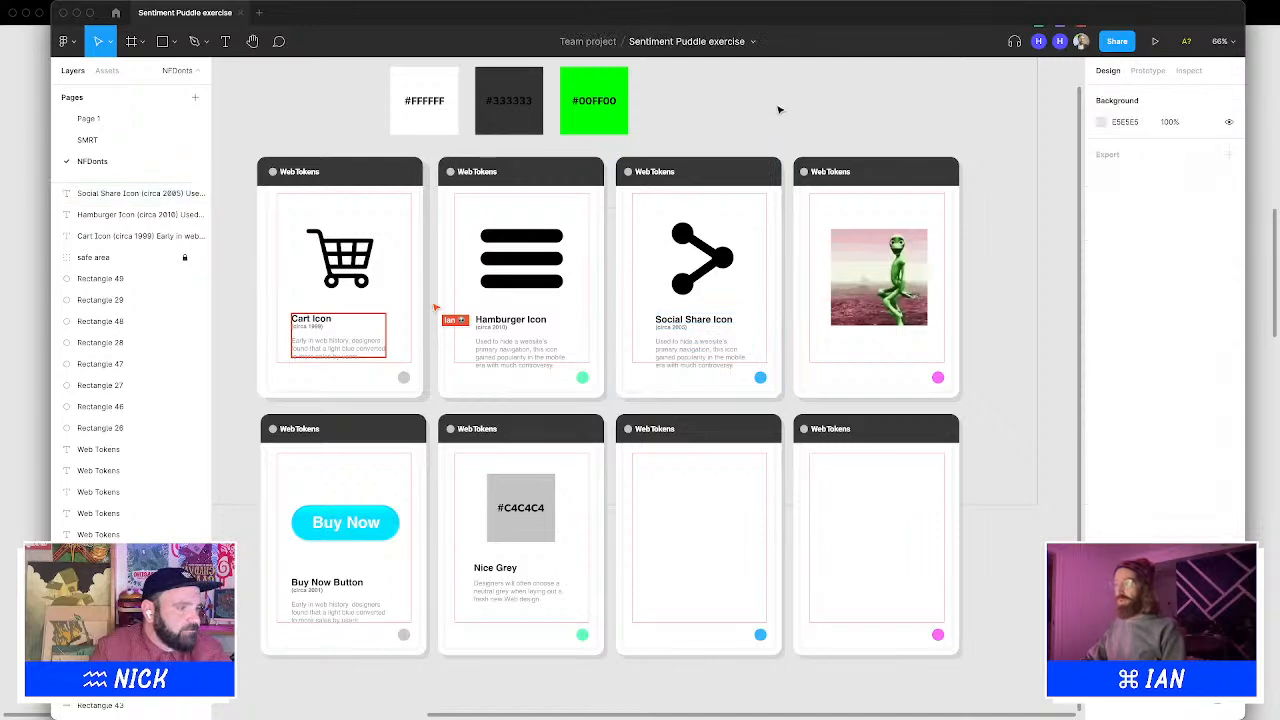
left_click(688, 341)
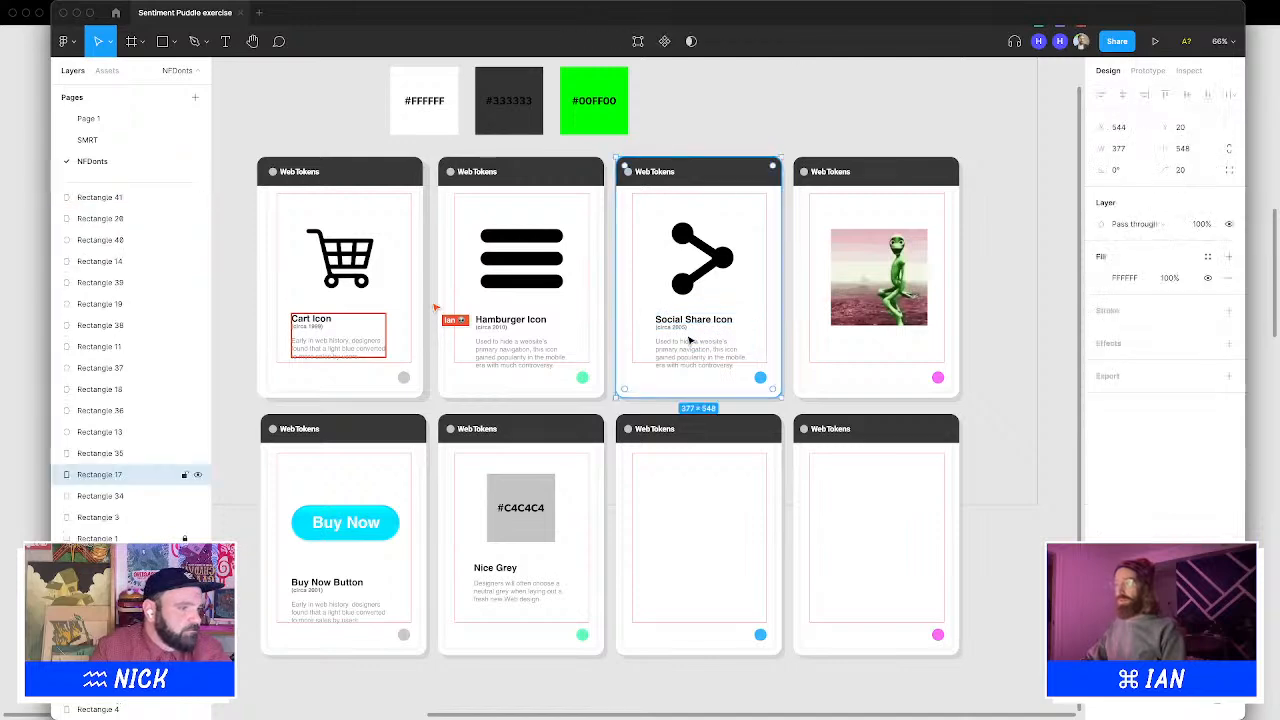
double_click(695, 342)
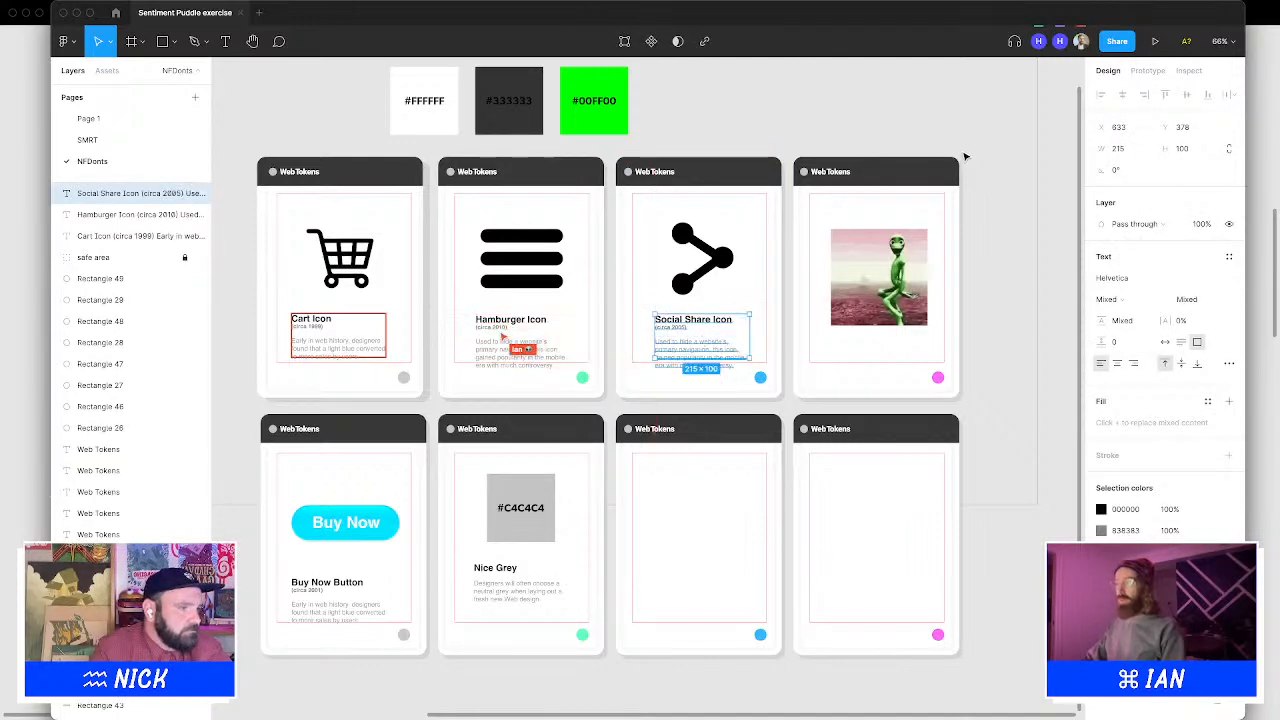
Delete the alien GIF image from the fourth card
left_click(878, 277)
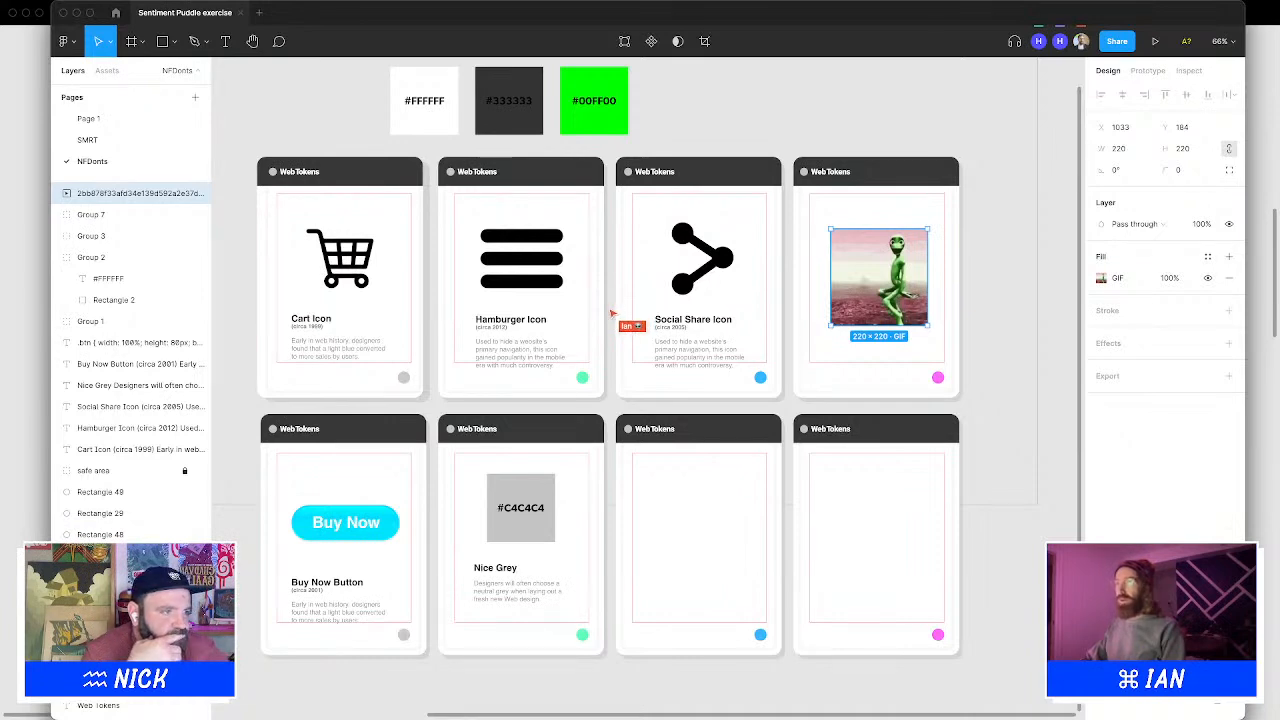
left_click(662, 113)
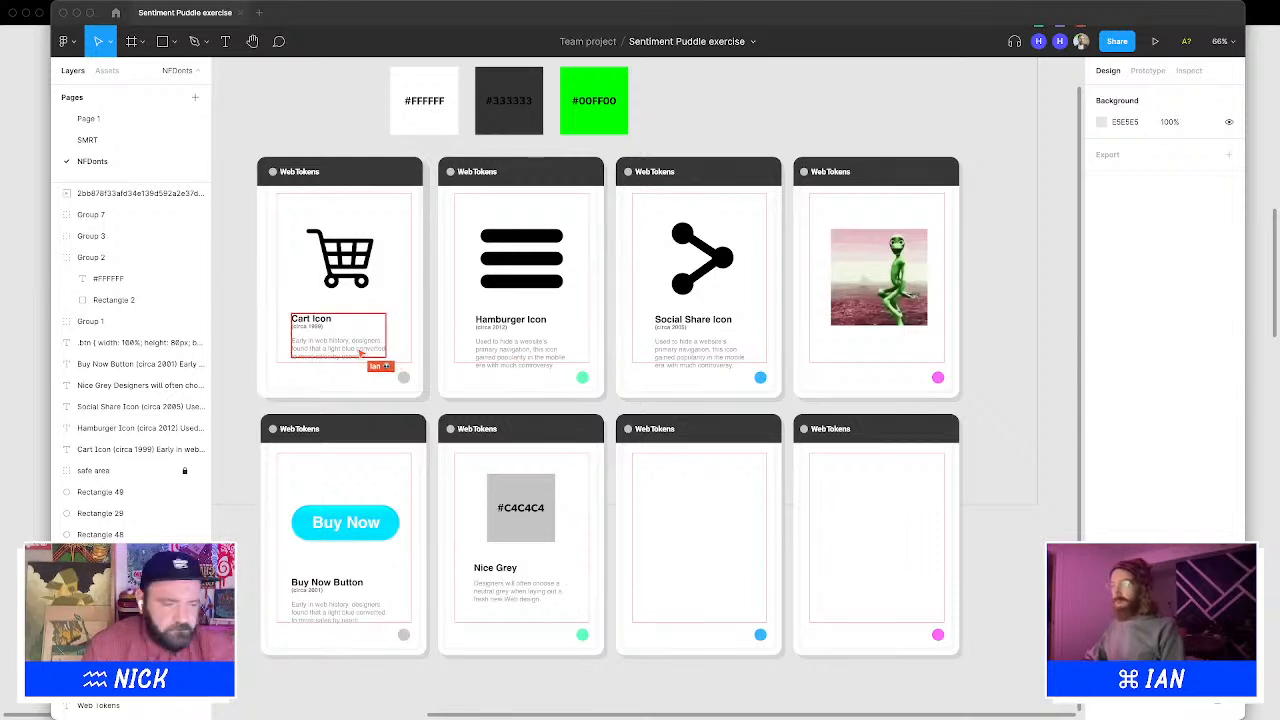
left_click(872, 290)
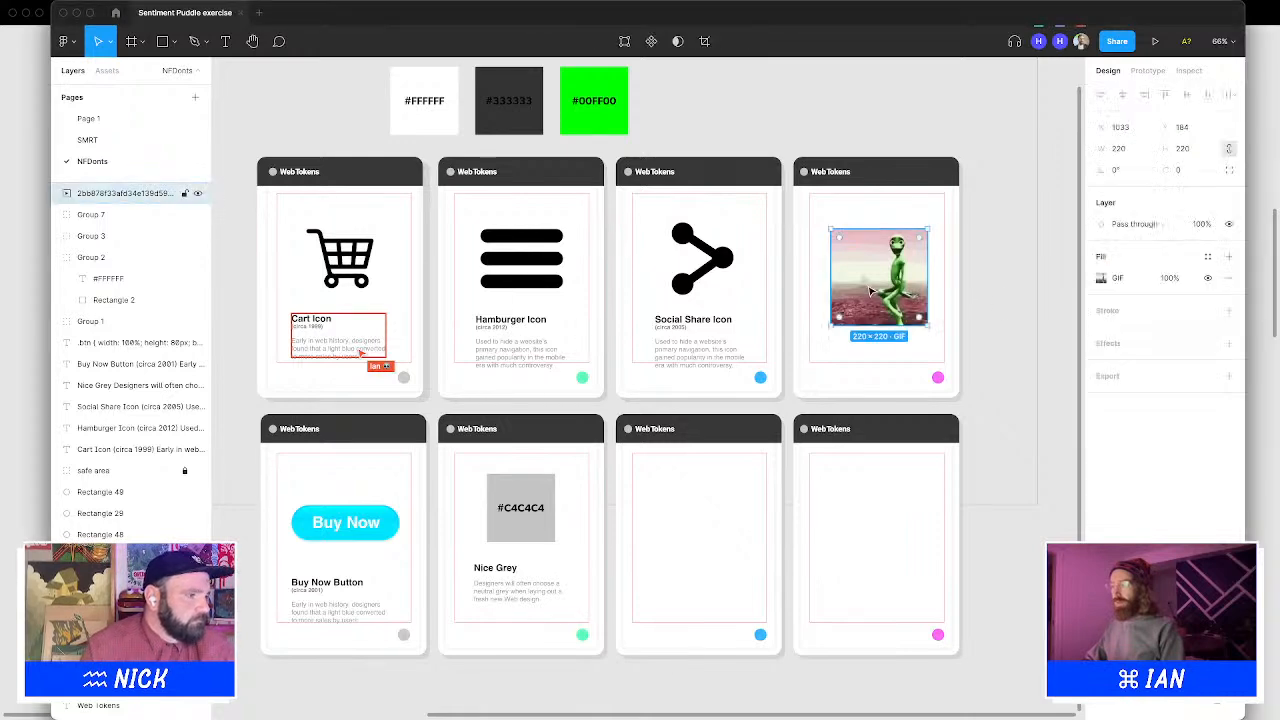
key("Delete")
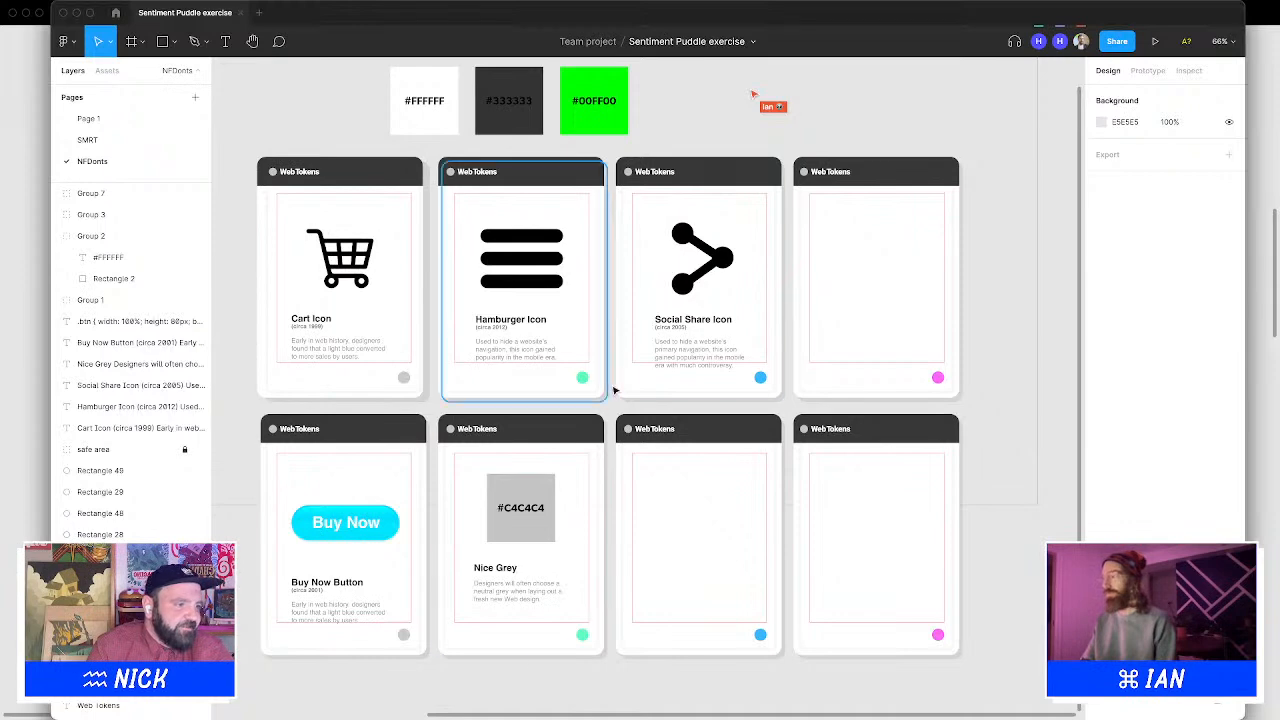
Paste a house icon and place it, scaled to about 169 × 135, in the fourth card's image area
key("super+v")
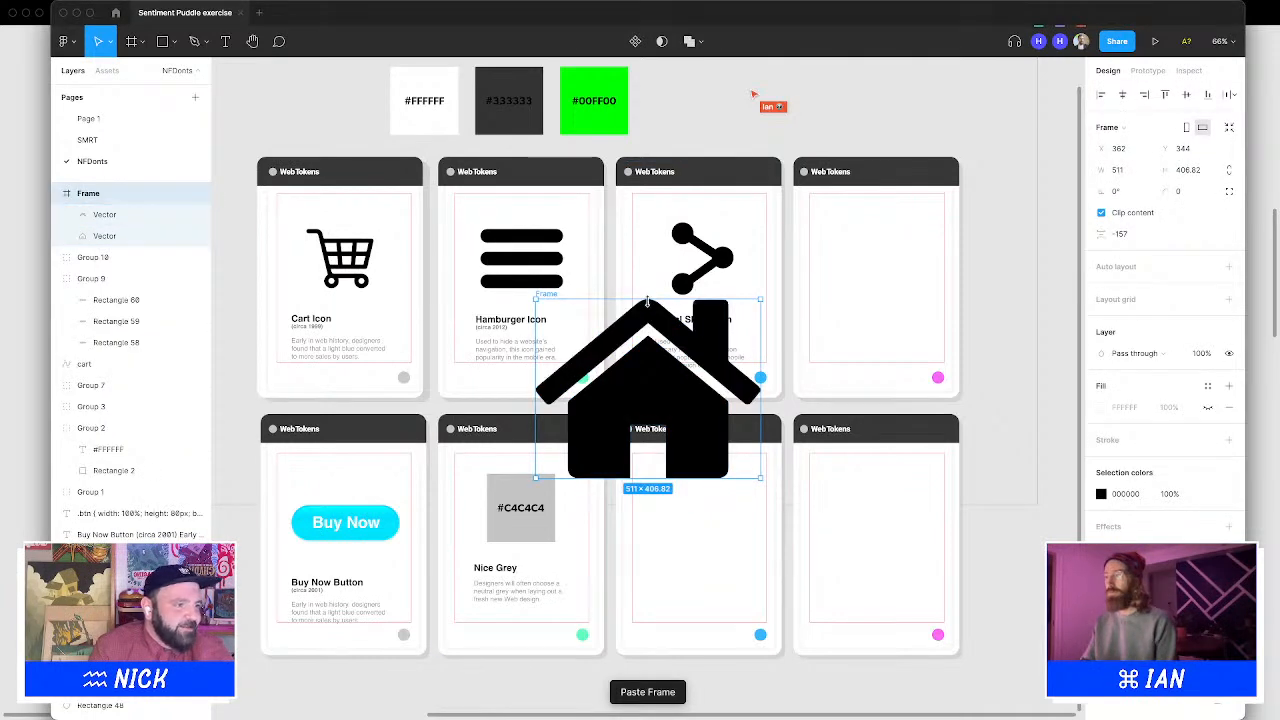
left_click_drag(646, 300, 903, 268)
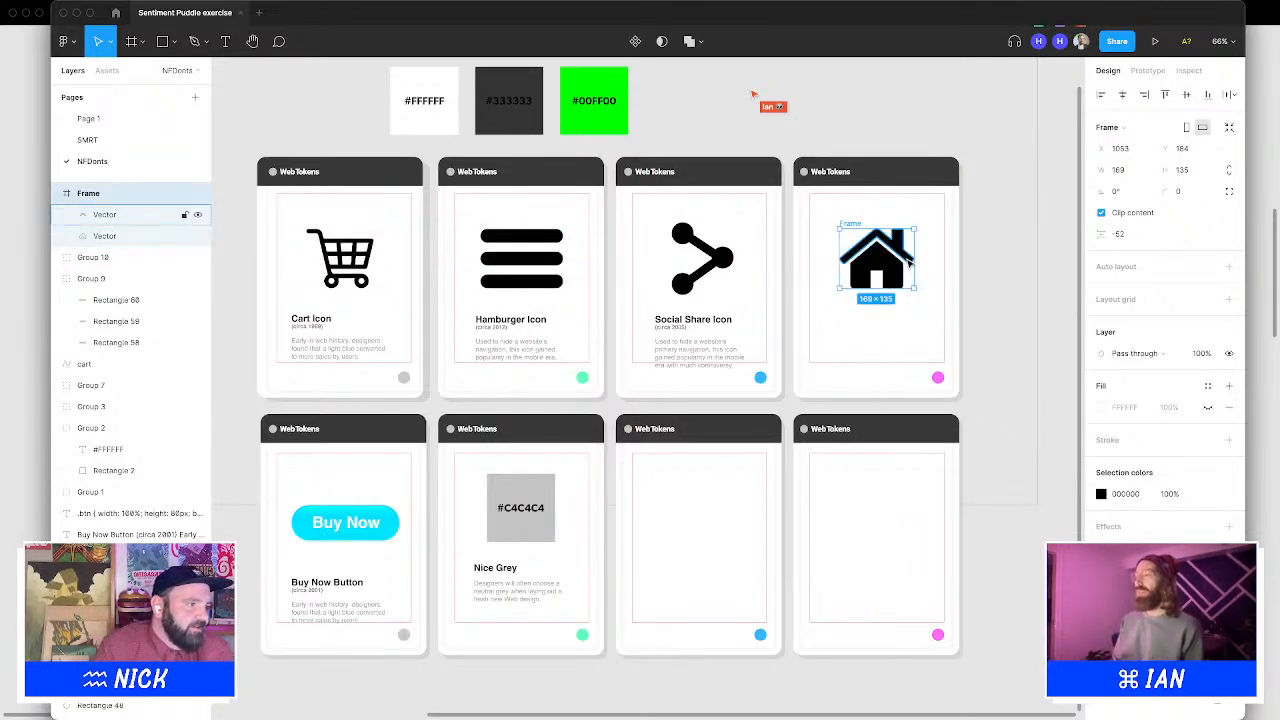
Select both house icon vectors and ungroup them from their frame
left_click(997, 249)
left_click(873, 280)
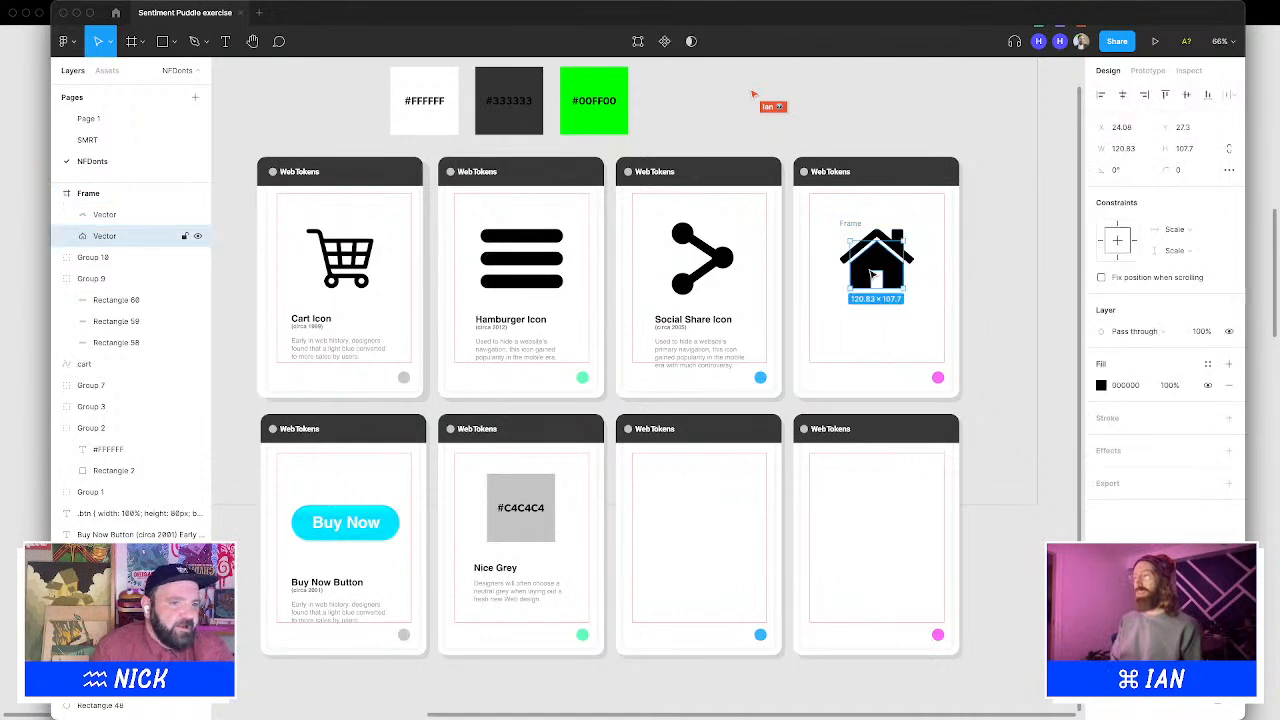
left_click(897, 236, "shift")
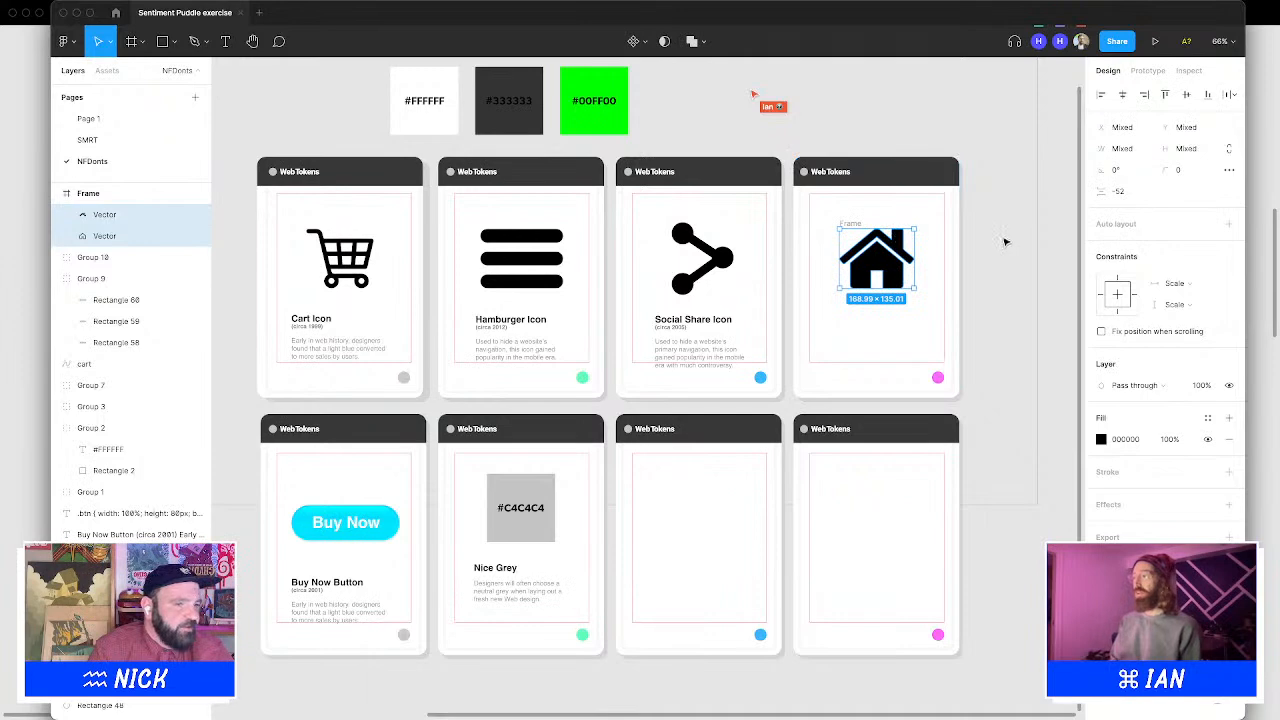
key("super+shift+g")
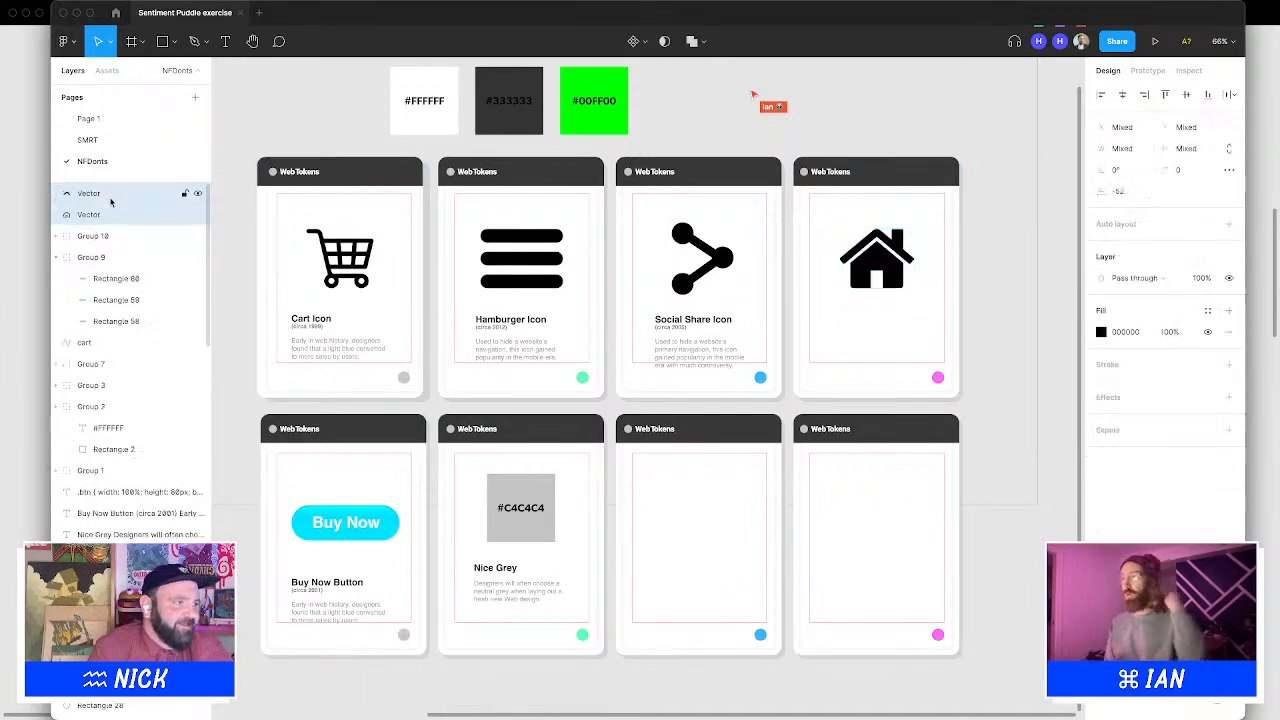
Copy the share caption into the house card and retitle it Home Icon
left_click(668, 342)
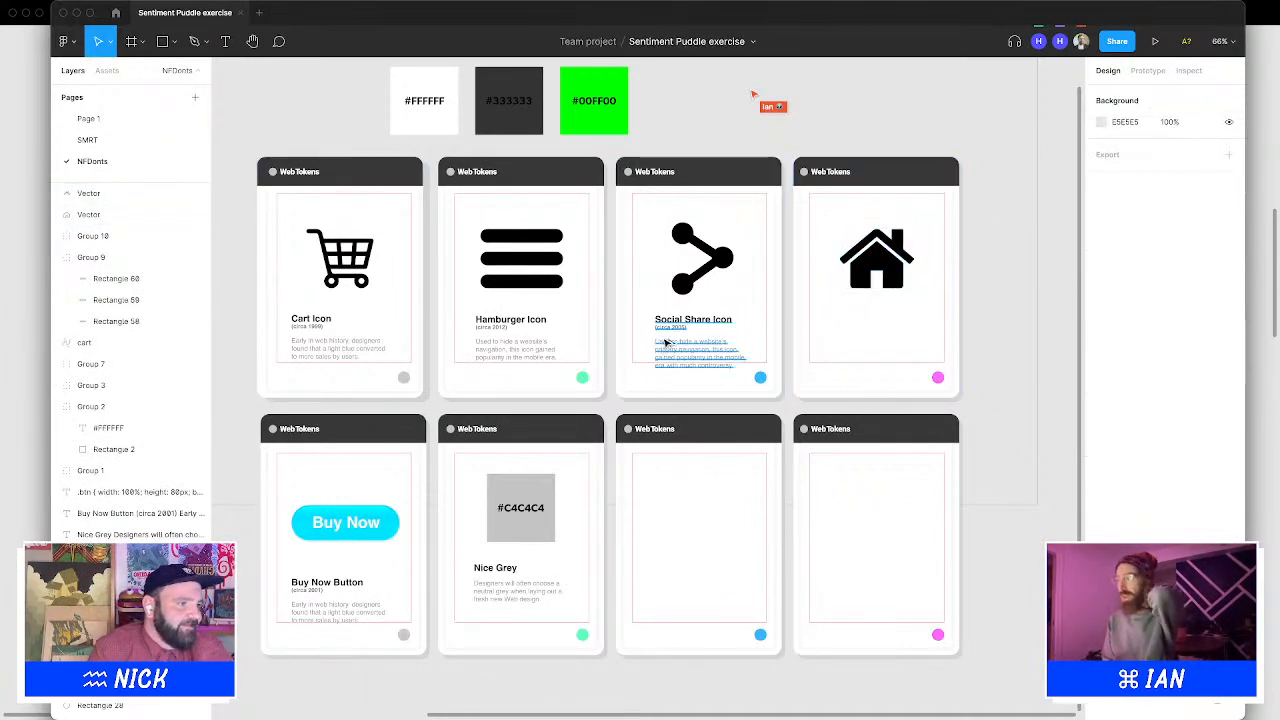
left_click_drag(665, 340, 839, 337)
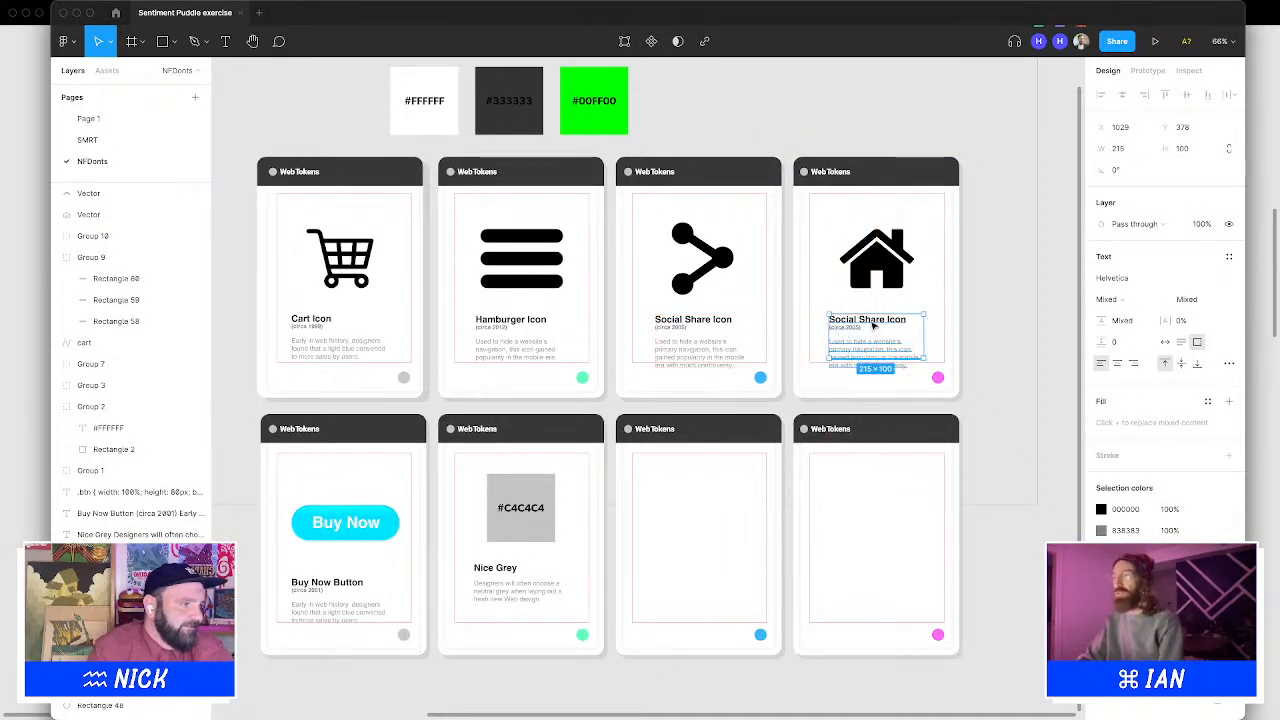
double_click(870, 321)
left_click(889, 320)
key("alt+shift+Left")
key("alt+shift+Left")
key("alt+shift+Left")
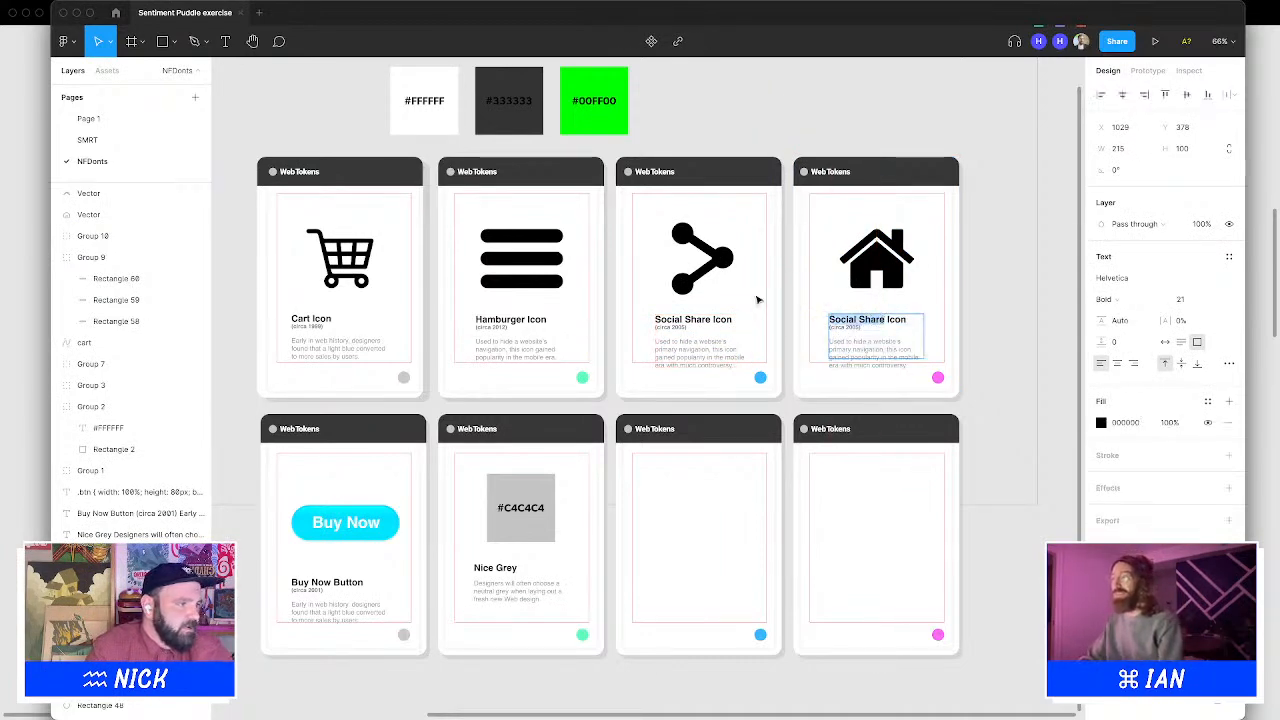
type("Home Icon")
key("Escape")
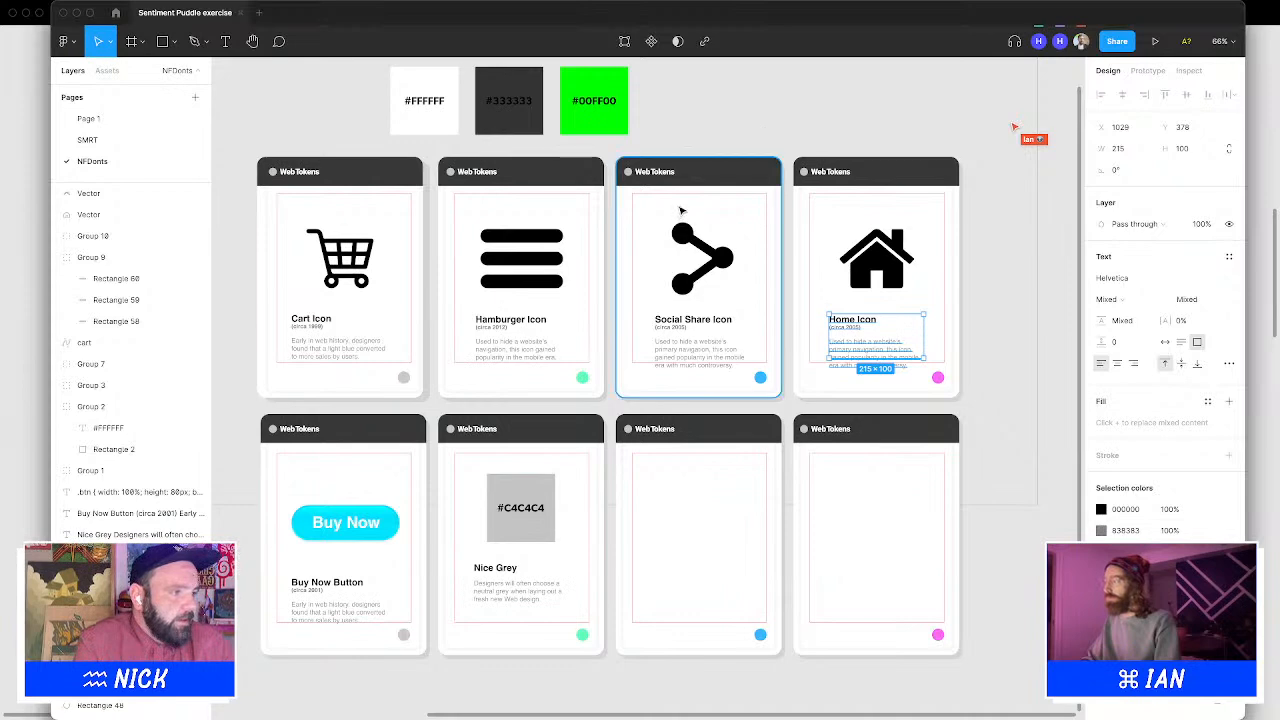
left_click(670, 120)
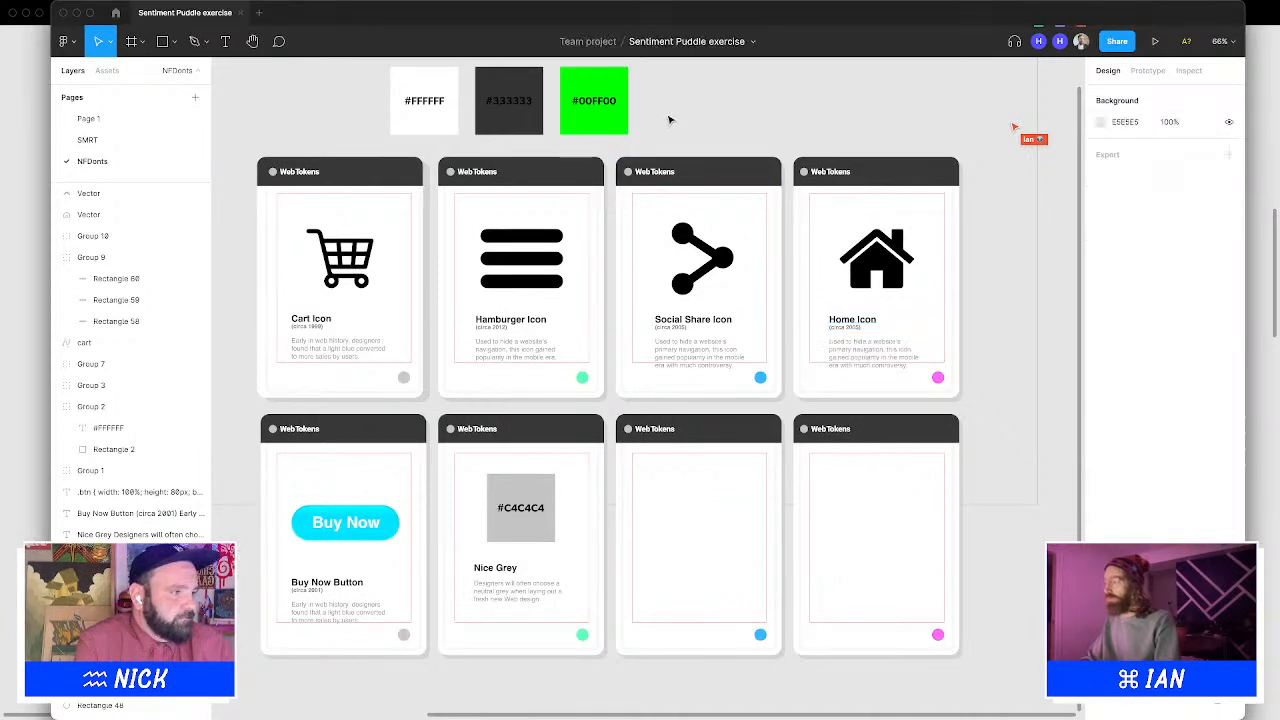
mouse_move(480, 717)
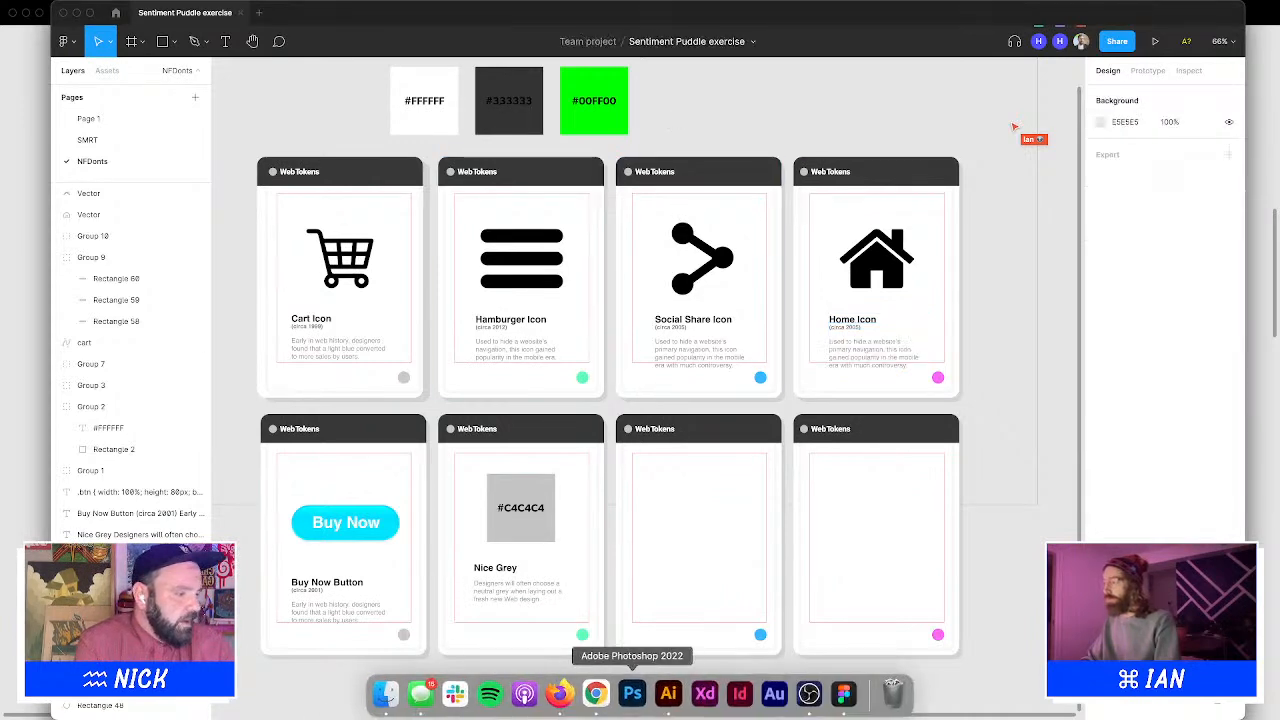
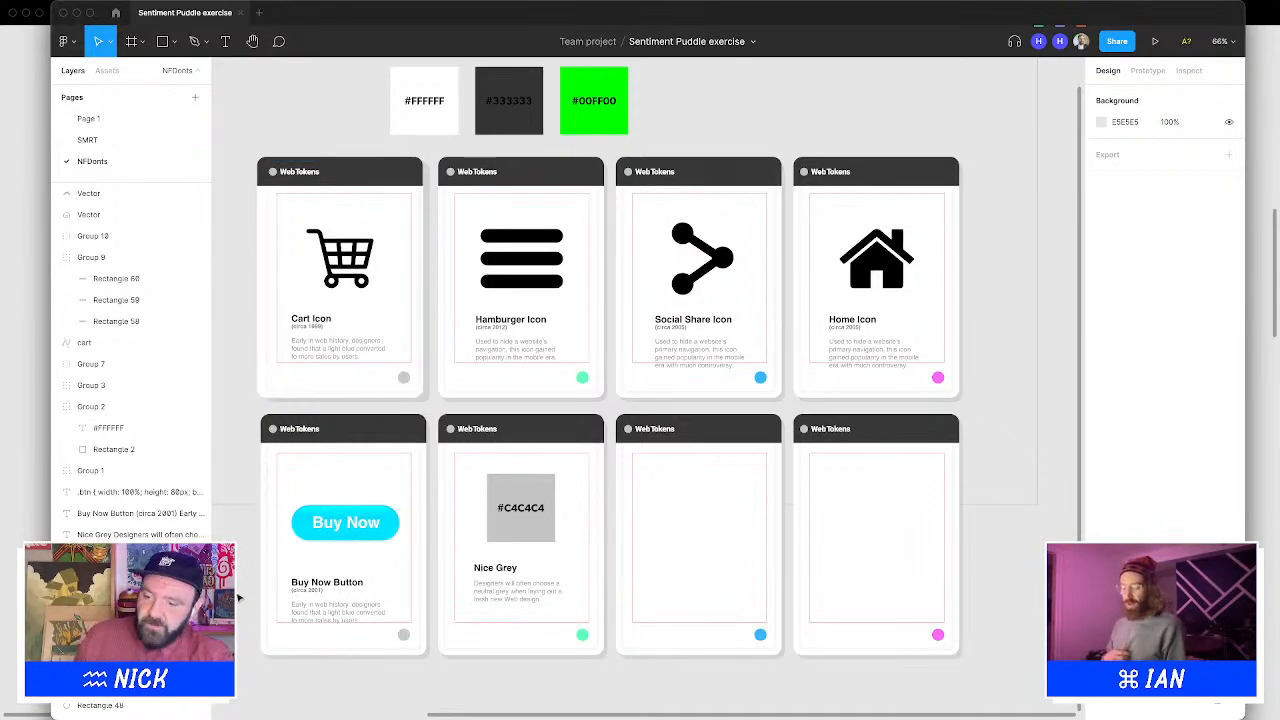
Switch to Firefox, search the web for bored apes, and open the Bored Ape Yacht Club website
mouse_move(423, 700)
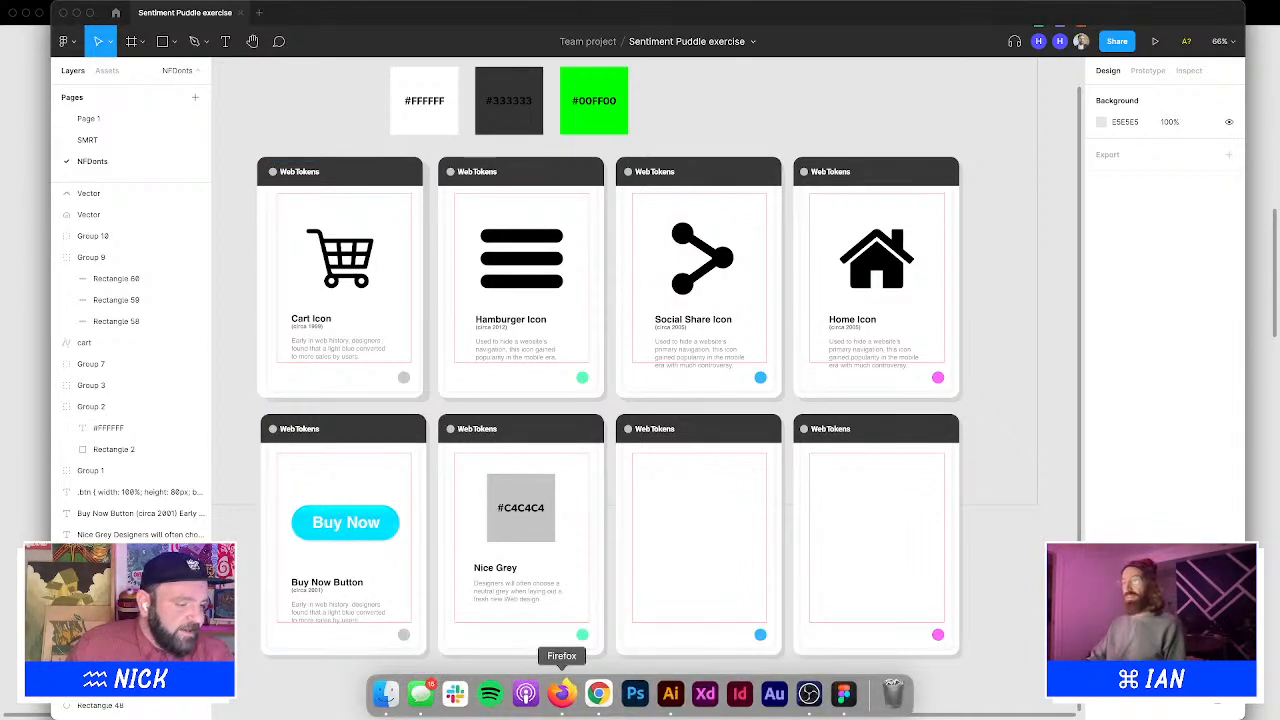
left_click(562, 696)
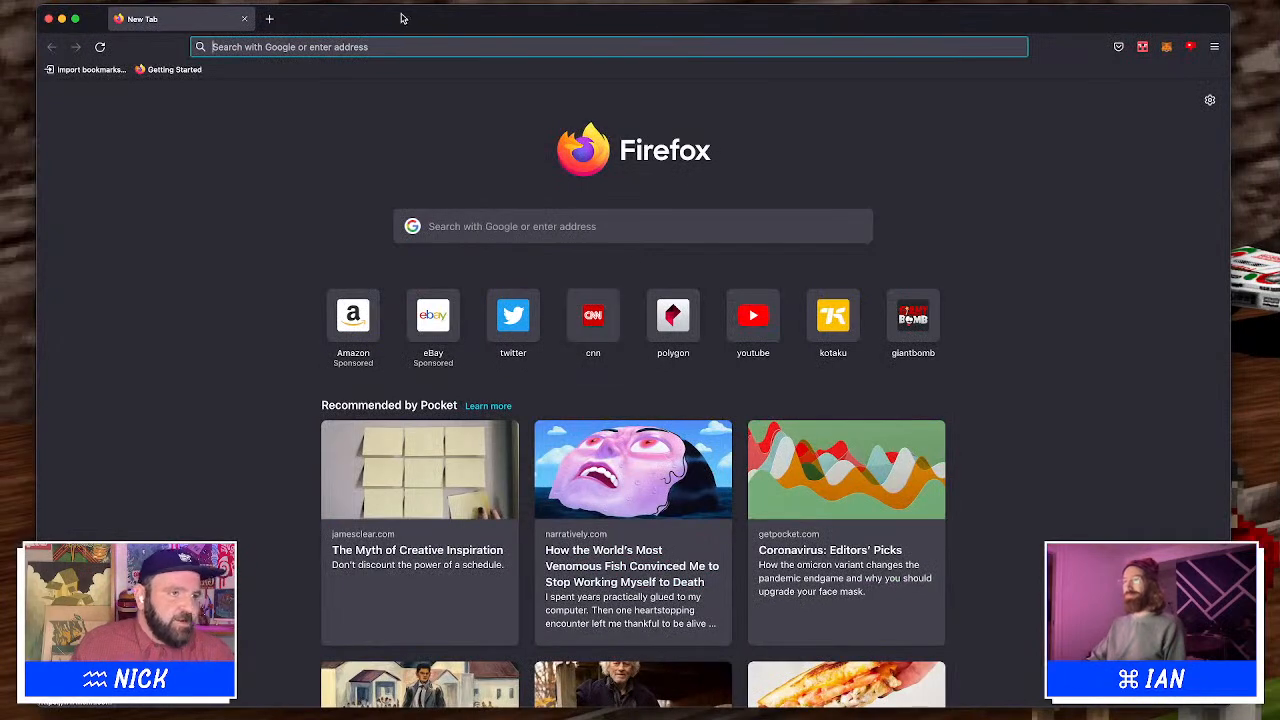
type("bored apes")
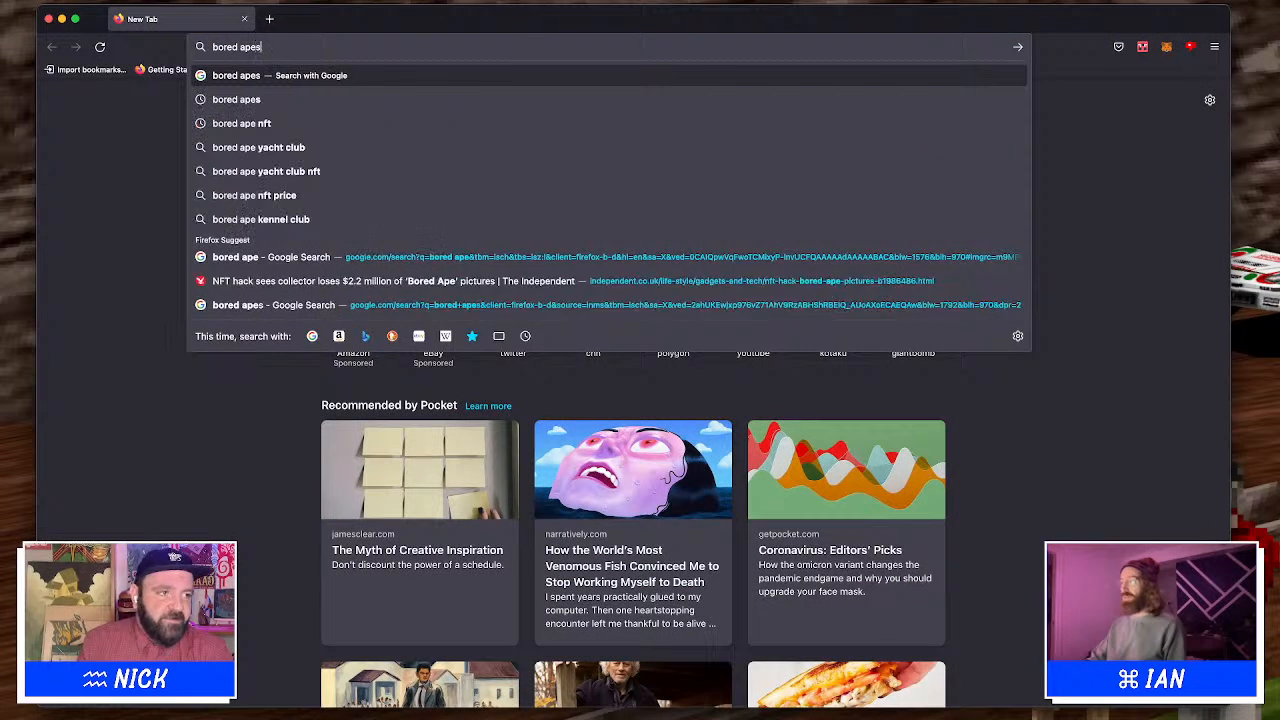
key("Return")
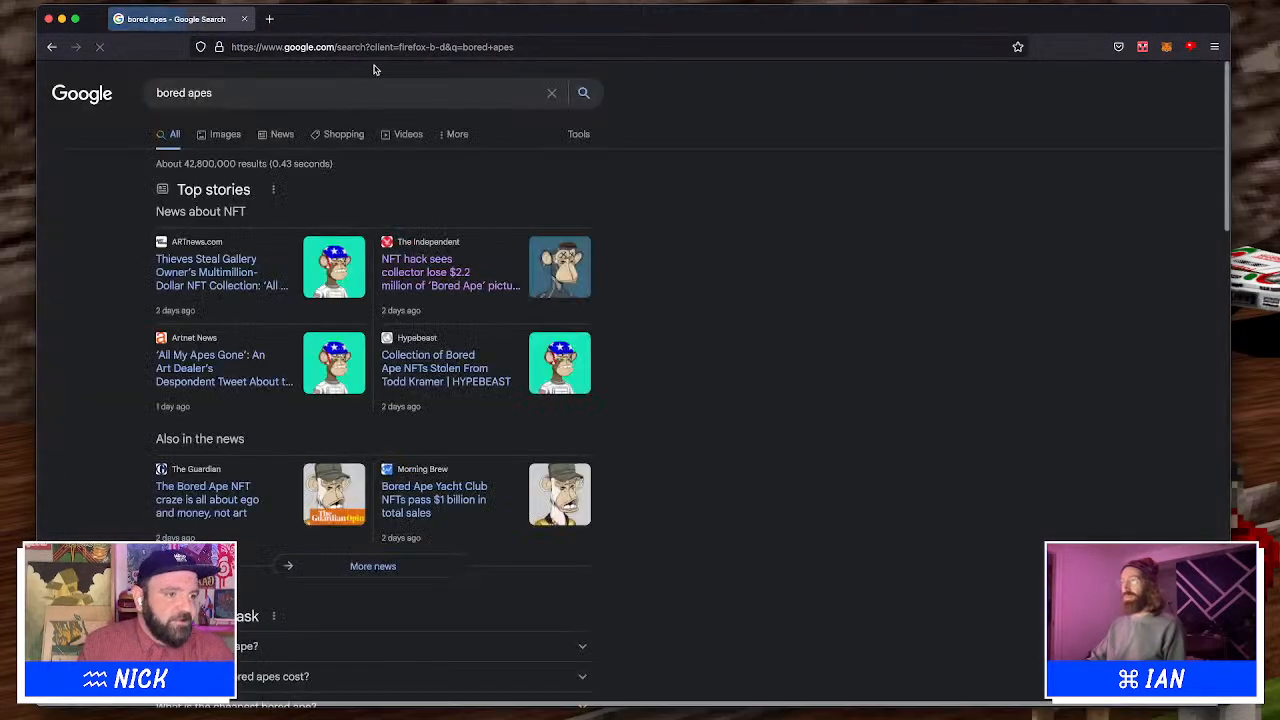
scroll(281, 257, "down", 5)
scroll(281, 257, "down", 1)
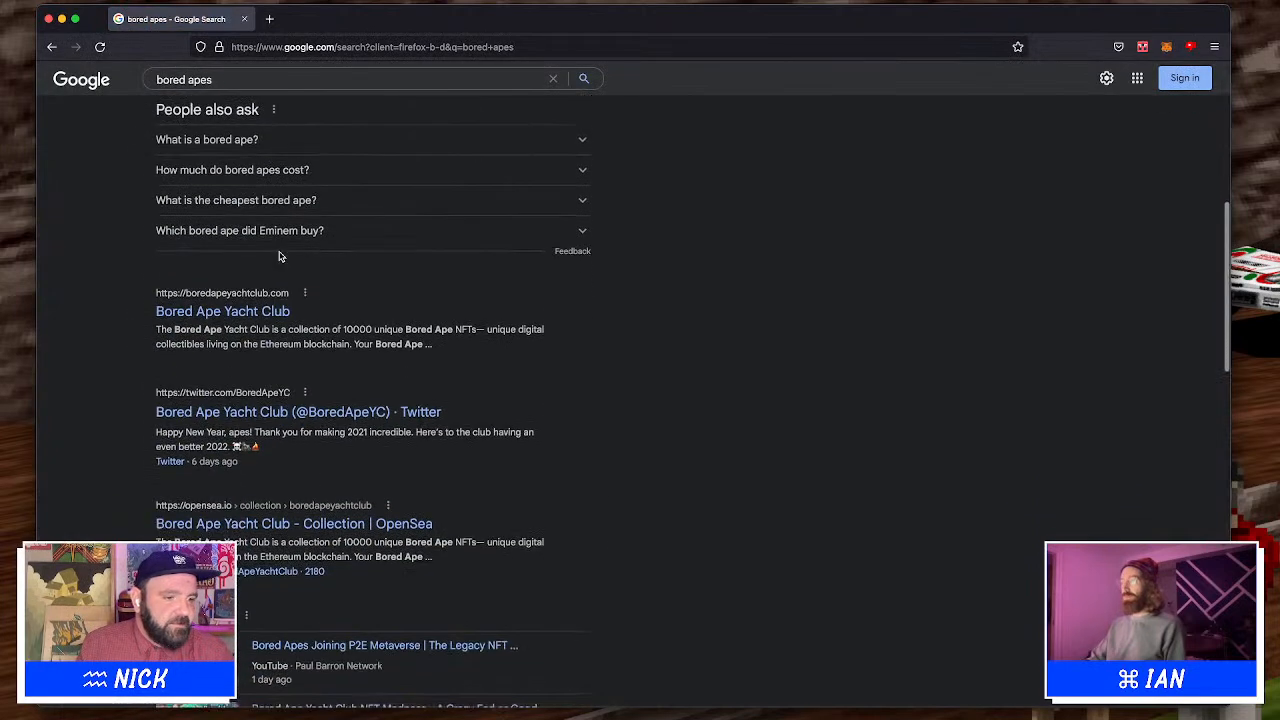
left_click(250, 311)
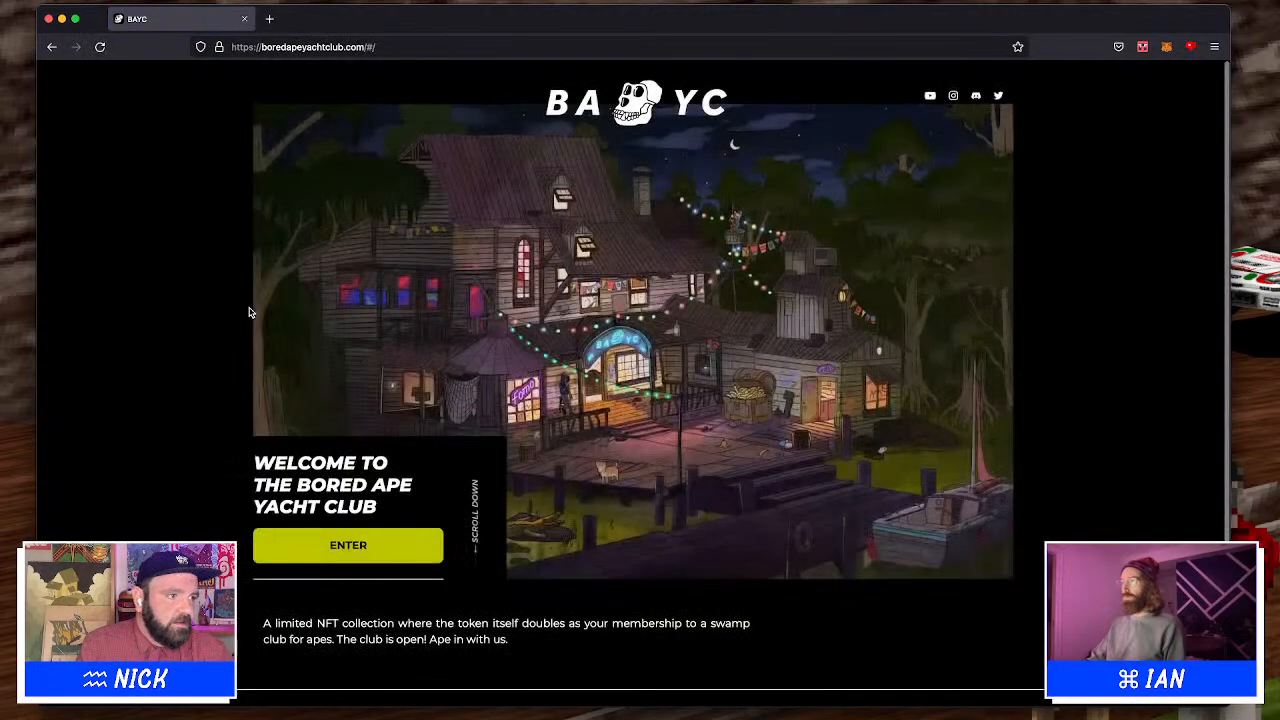
Enter the Bored Ape Yacht Club site and browse its sections for ape images, then return to Figma
scroll(349, 471, "down", 3)
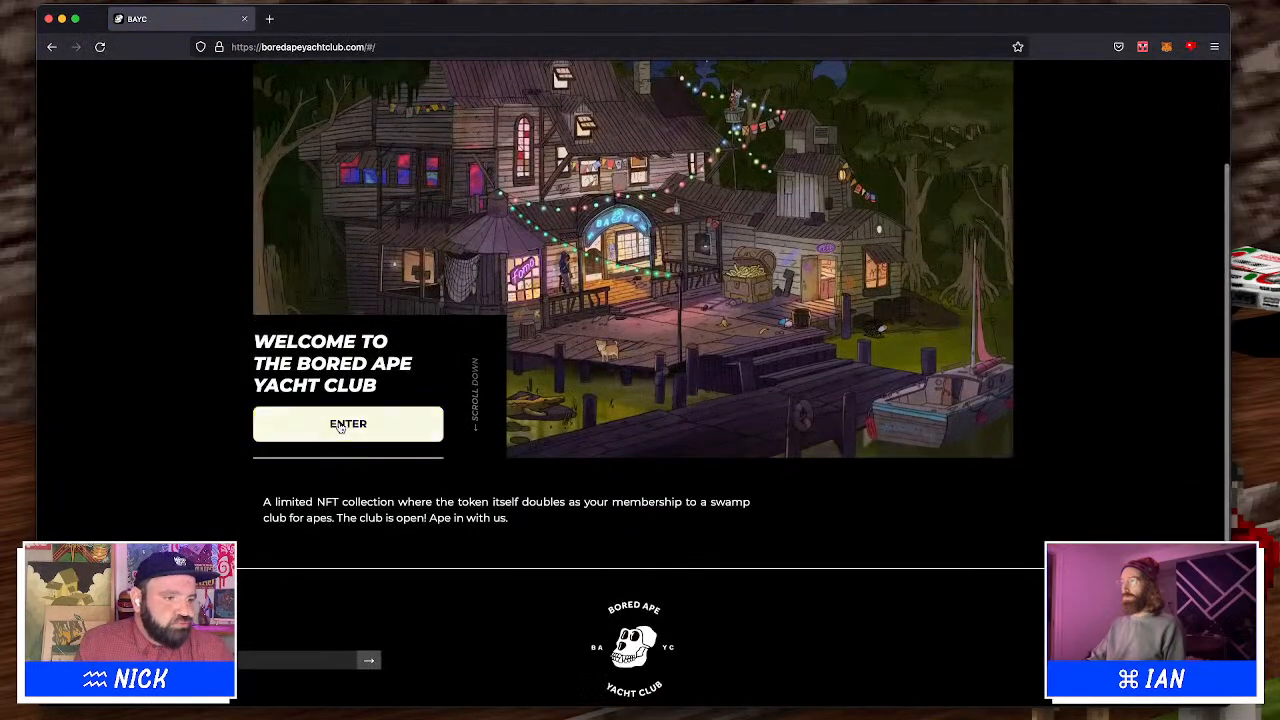
left_click(346, 422)
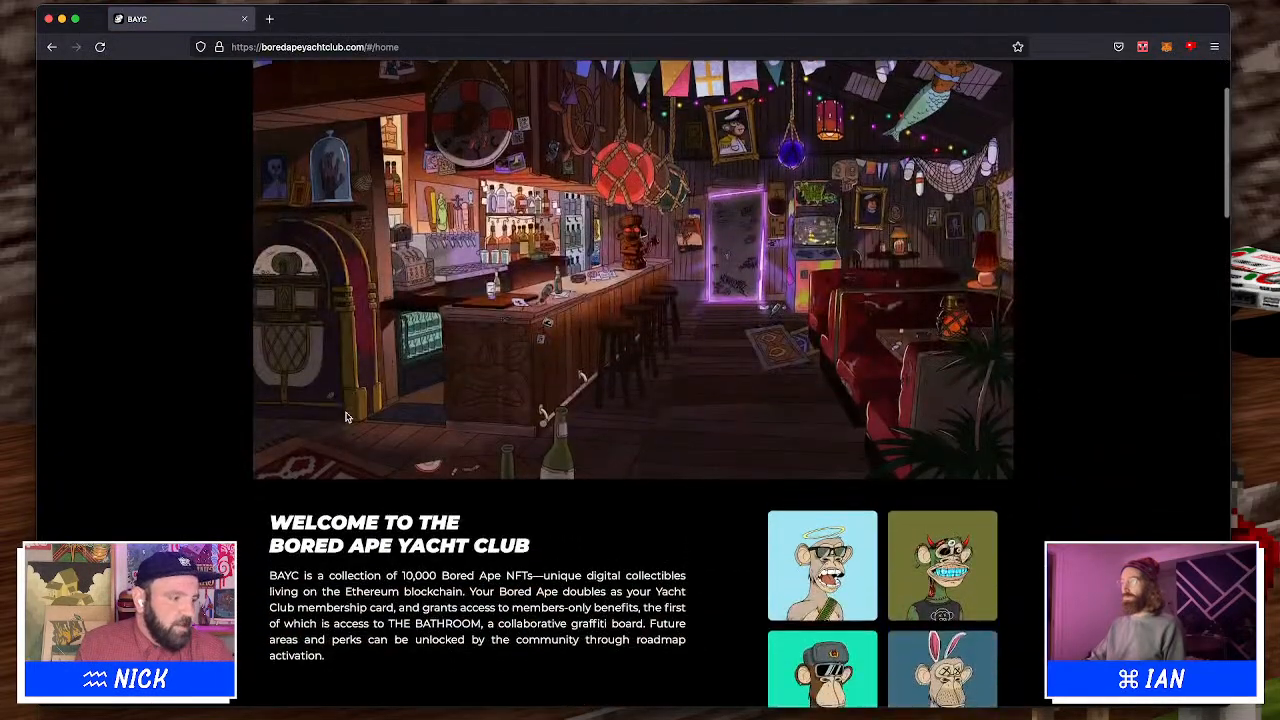
scroll(346, 418, "down", 8)
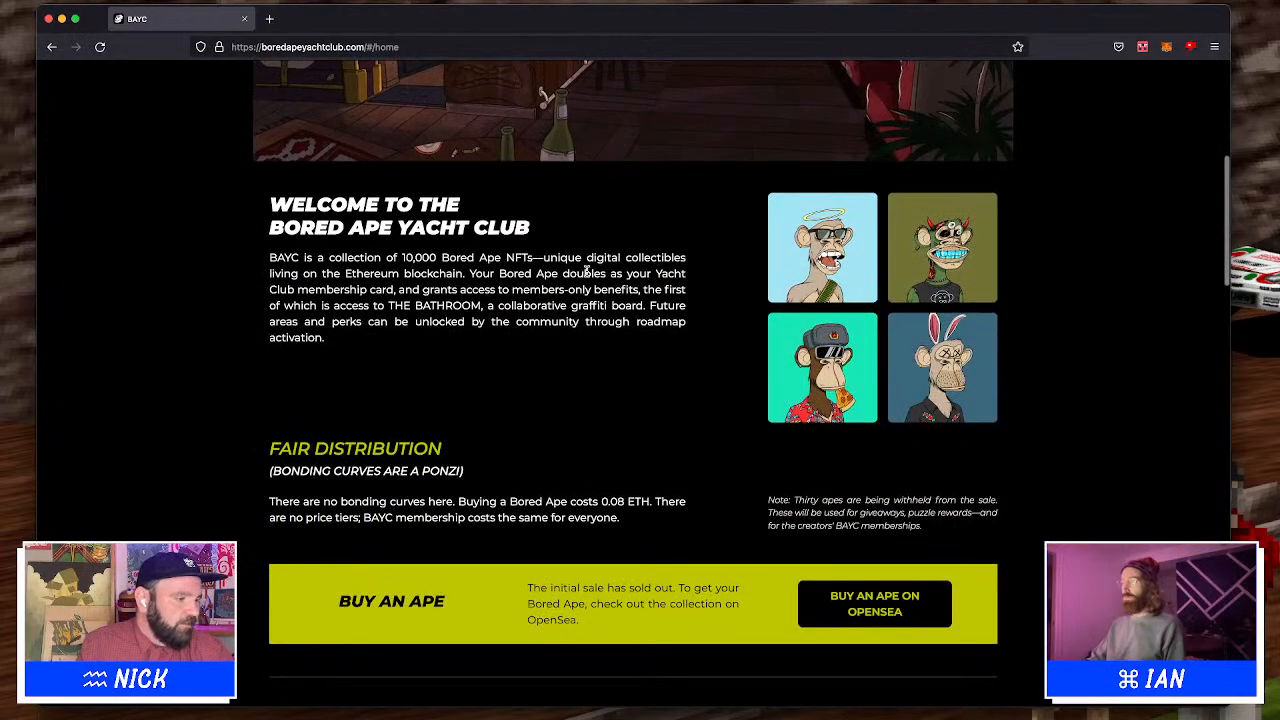
scroll(585, 276, "down", 4)
scroll(587, 278, "down", 10)
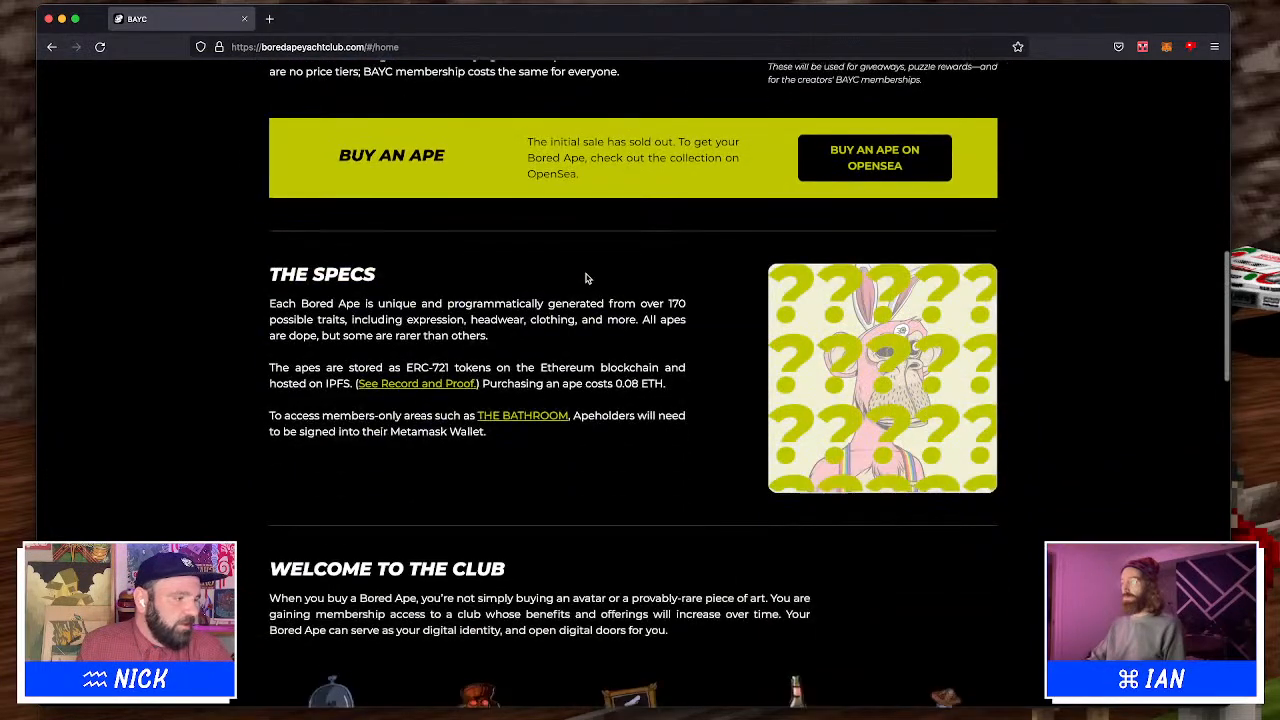
scroll(587, 277, "down", 10)
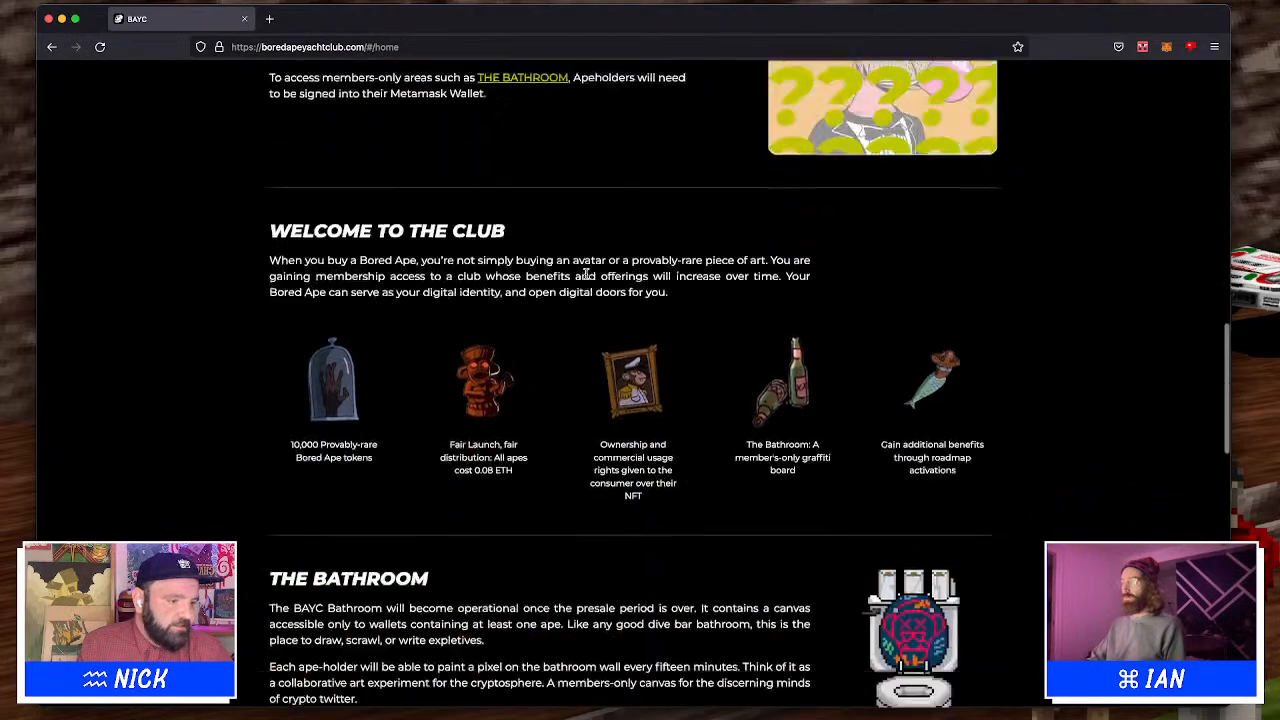
scroll(587, 278, "down", 10)
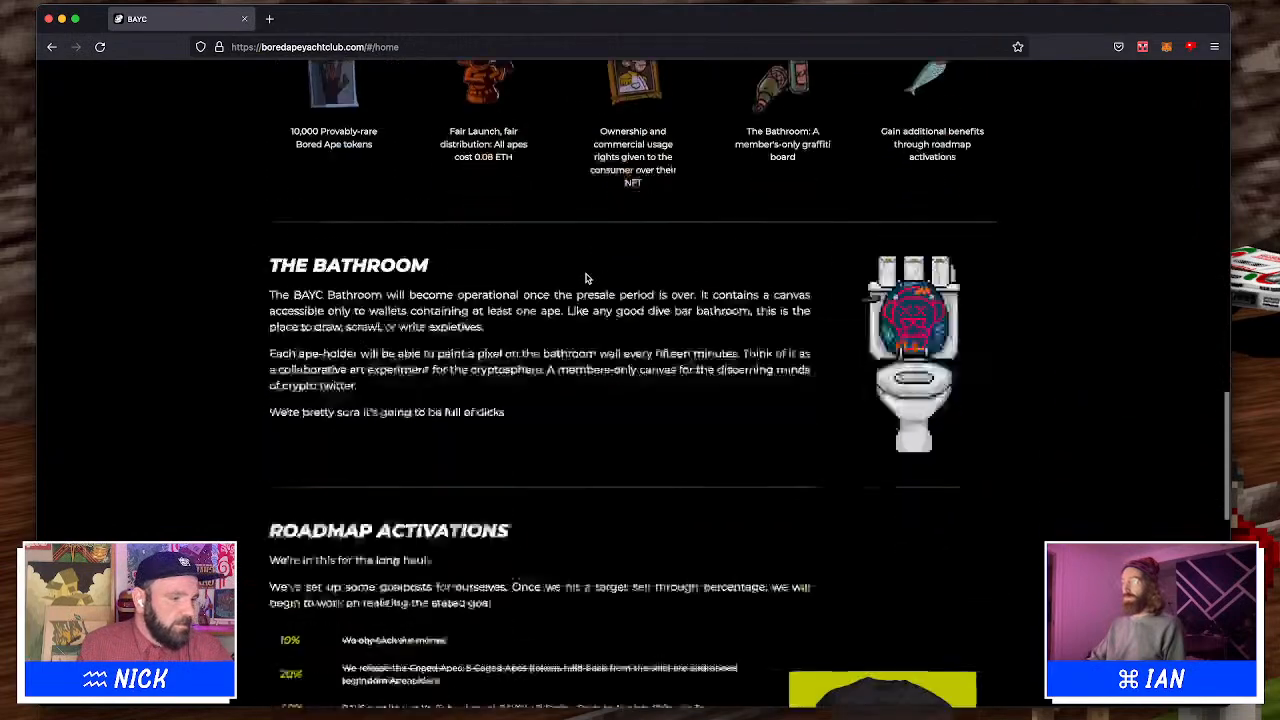
key("super+minus")
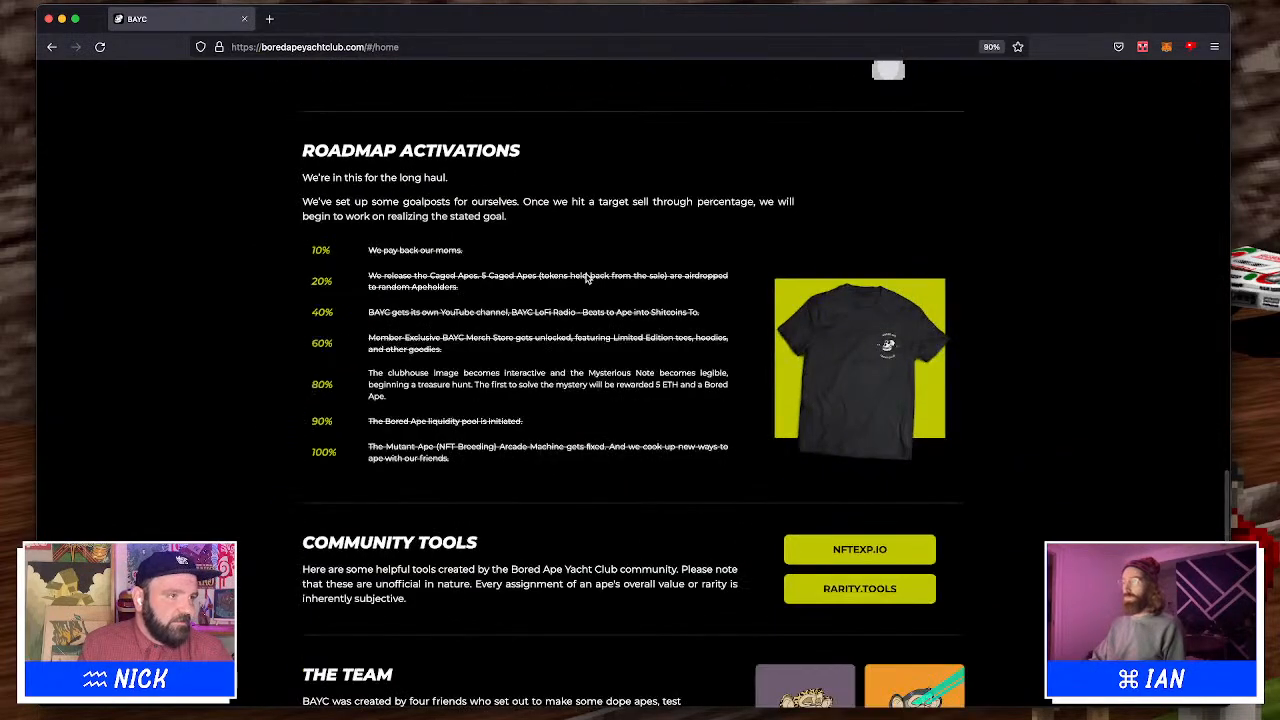
key("super+Tab")
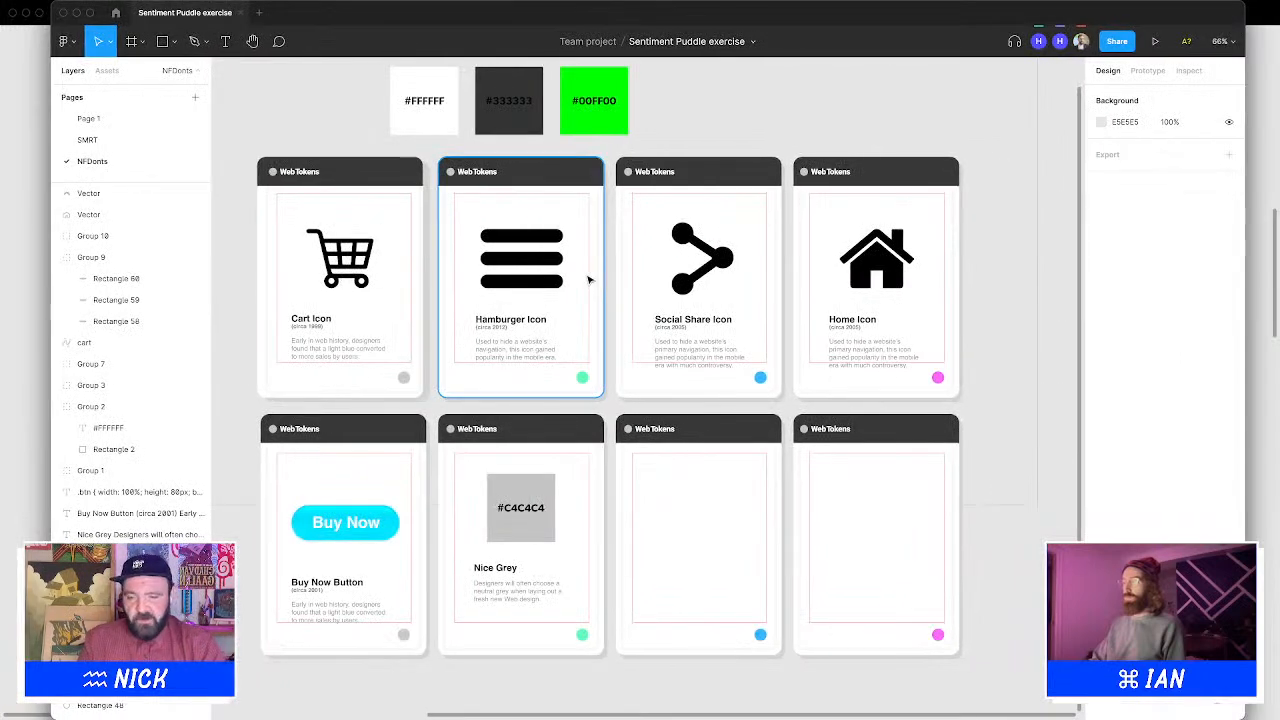